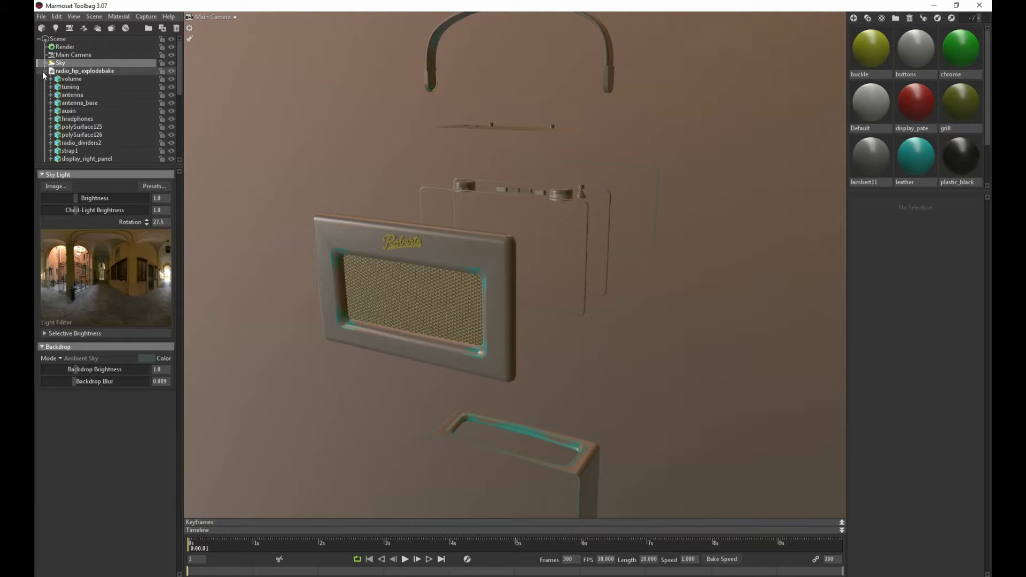
# Collapse the radio_hp_explodebake and radio_lp_explodebake groups in the scene hierarchy and add a new baker
pyautogui.click(44, 72)
pyautogui.click(45, 79)
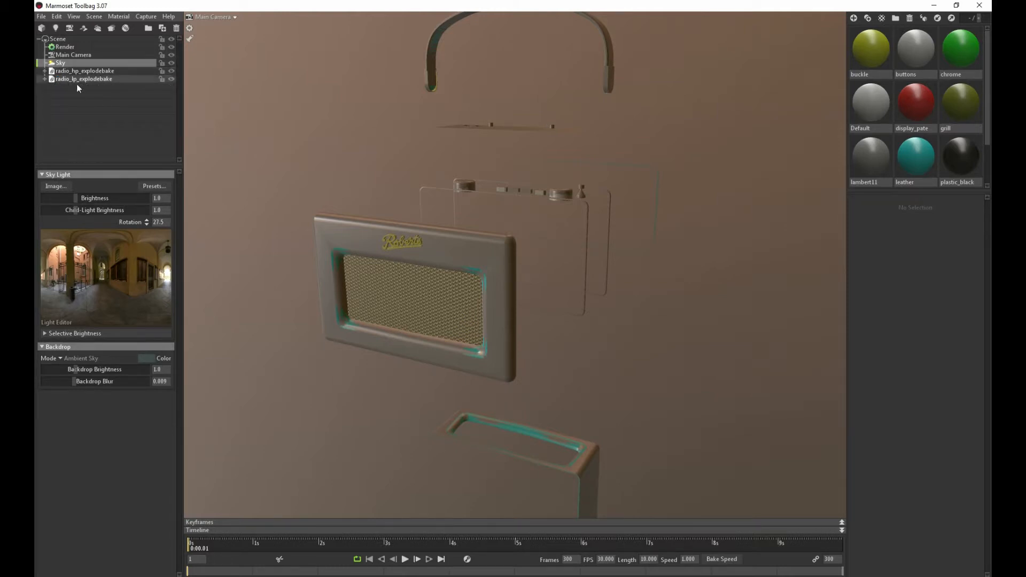
pyautogui.moveTo(443, 170); pyautogui.dragTo(332, 170)
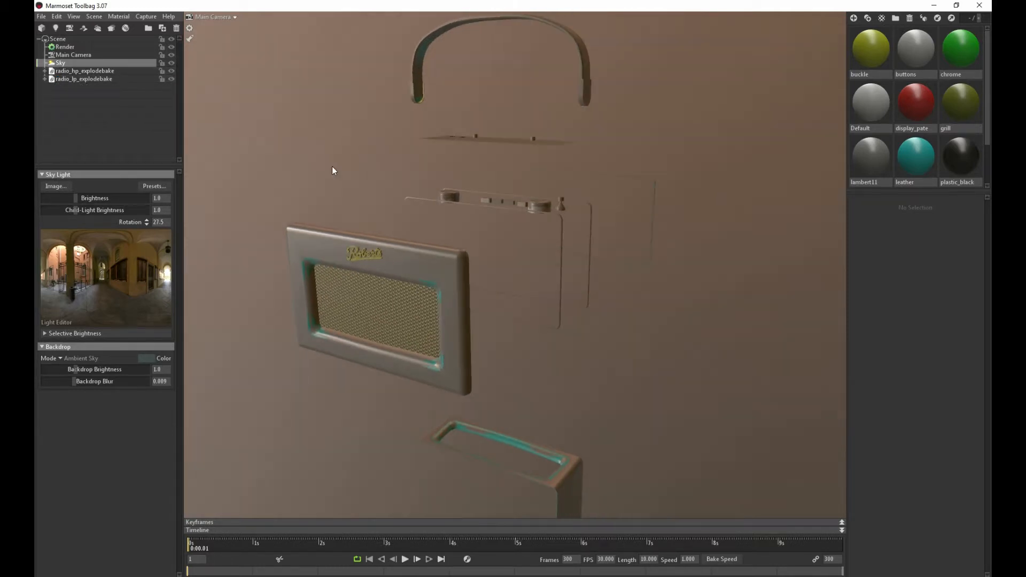
pyautogui.click(111, 30)
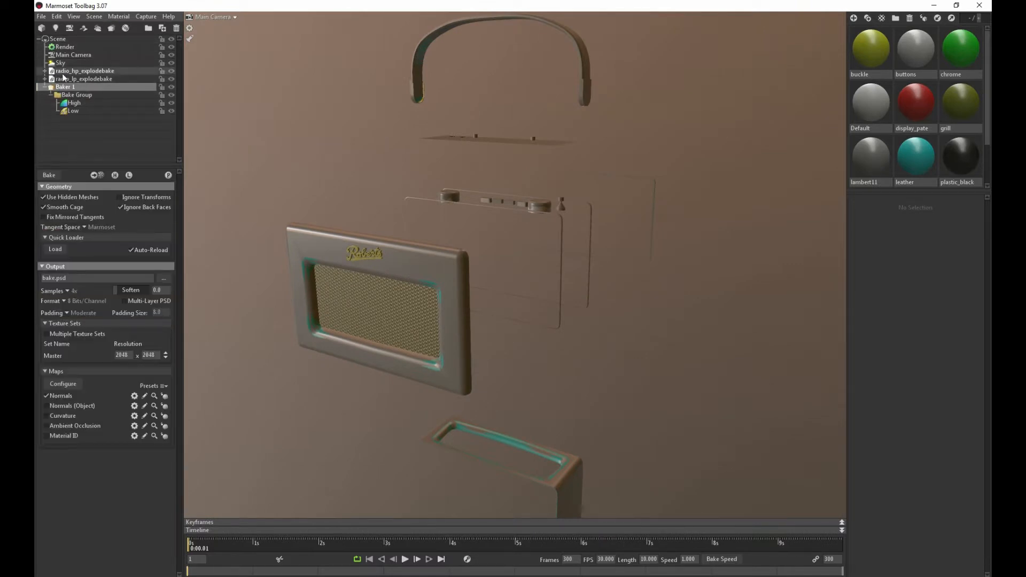
# Place radio_lp_explodebake in the baker's Low group and radio_hp_explodebake in its High group, then show the Low group's cage
pyautogui.moveTo(65, 80); pyautogui.dragTo(79, 115)
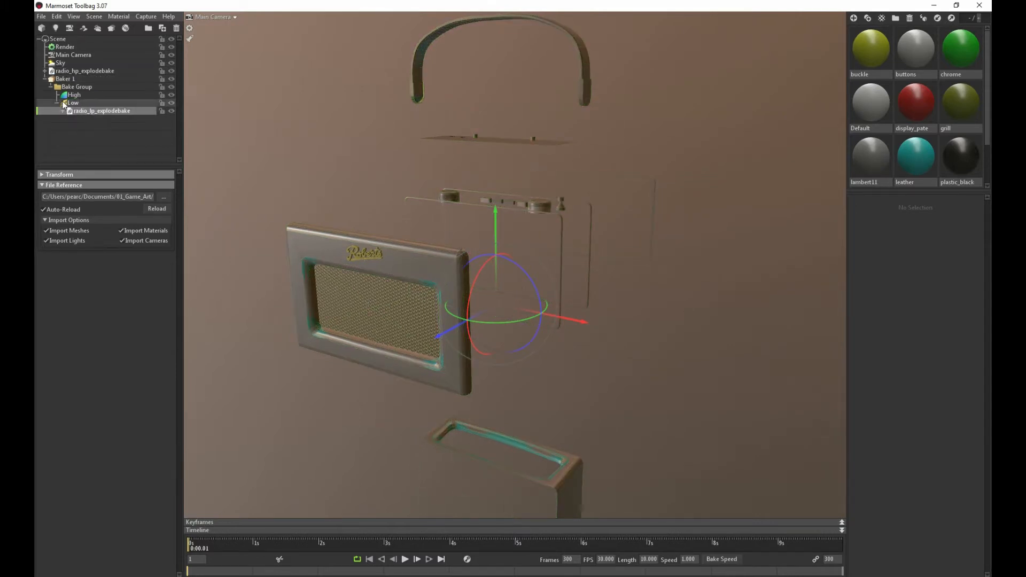
pyautogui.moveTo(71, 72); pyautogui.dragTo(80, 97)
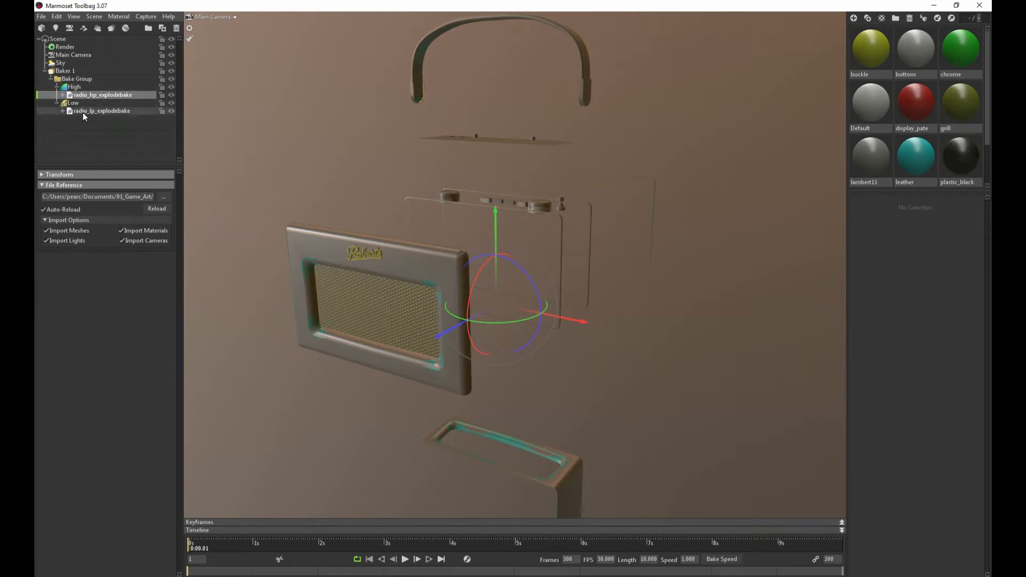
pyautogui.click(74, 102)
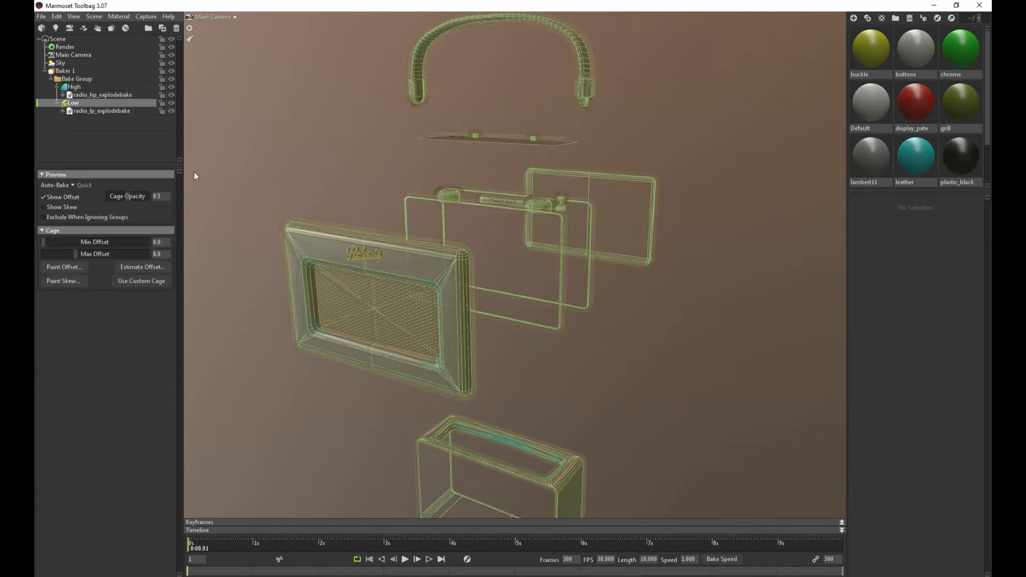
# Preview the bake from Baker 1 and set its output file to a Photoshop document named Radio in the bake folder
pyautogui.click(65, 71)
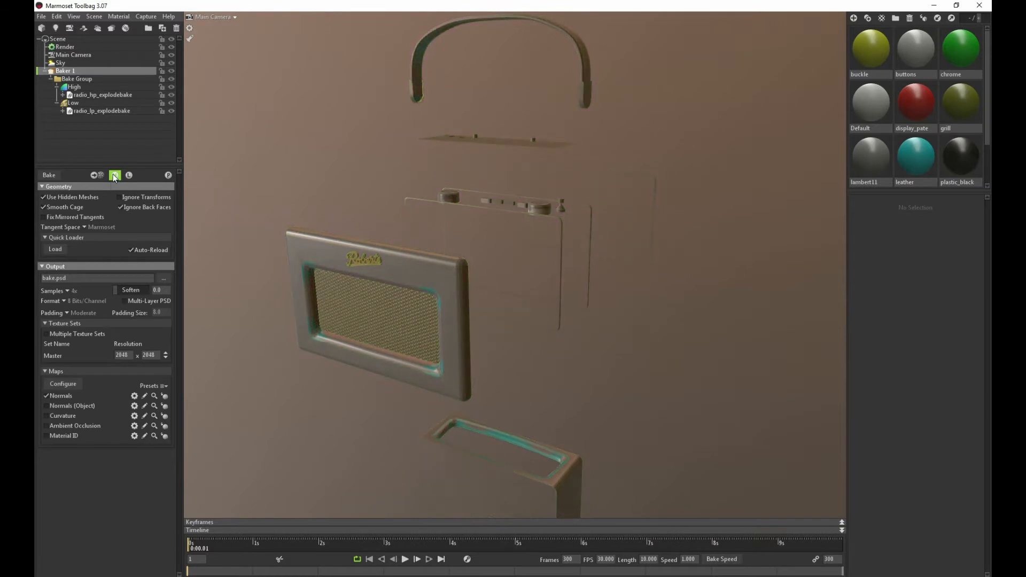
pyautogui.moveTo(359, 193)
pyautogui.keyDown('alt'); pyautogui.mouseDown()
pyautogui.moveTo(379, 197)
pyautogui.moveTo(367, 203)
pyautogui.mouseUp(); pyautogui.keyUp('alt')
pyautogui.keyDown('alt'); pyautogui.moveTo(367, 203); pyautogui.dragTo(421, 225, button='right'); pyautogui.keyUp('alt')
pyautogui.keyDown('alt'); pyautogui.moveTo(422, 229); pyautogui.dragTo(486, 242); pyautogui.keyUp('alt')
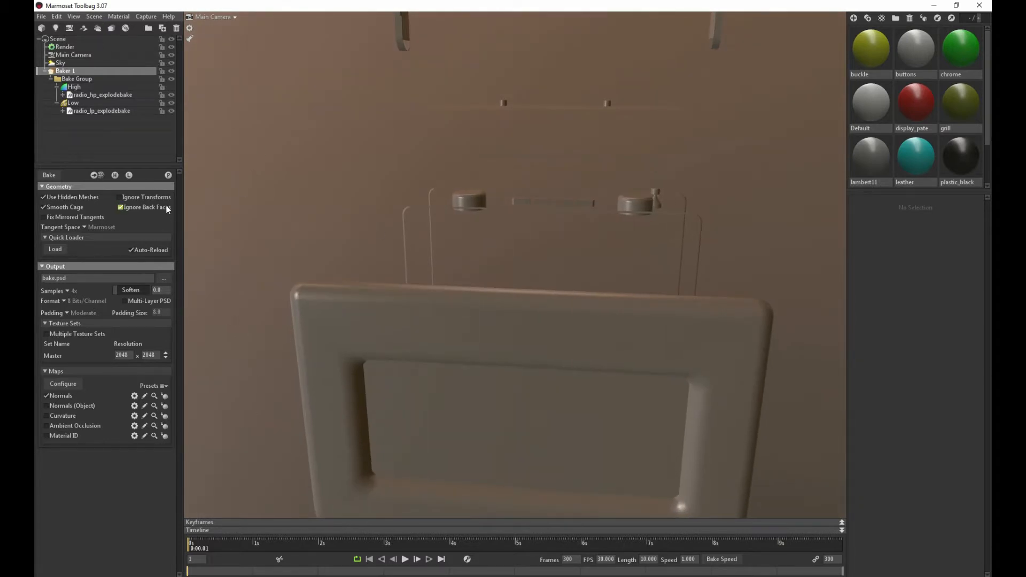
pyautogui.click(169, 177)
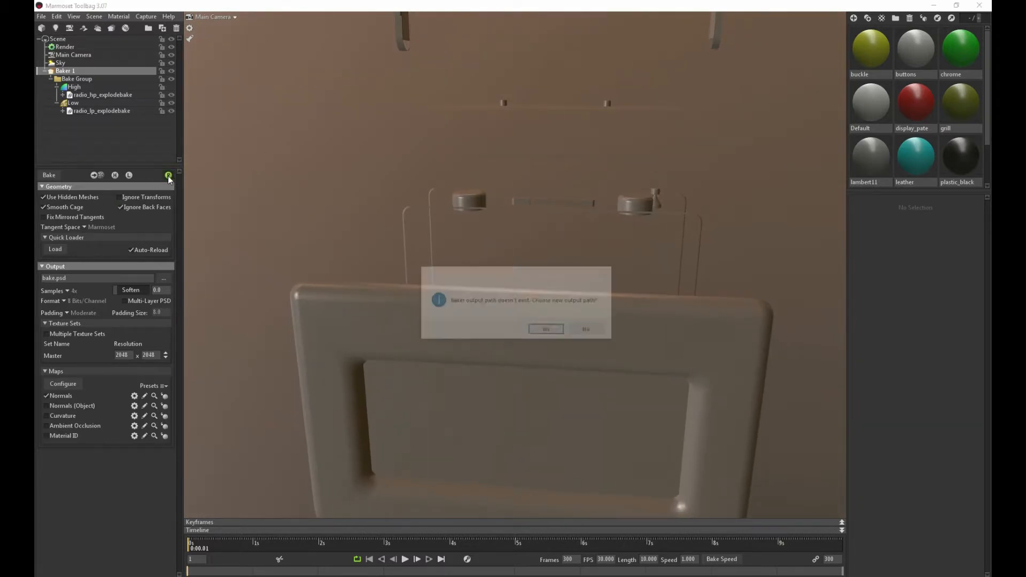
pyautogui.click(548, 330)
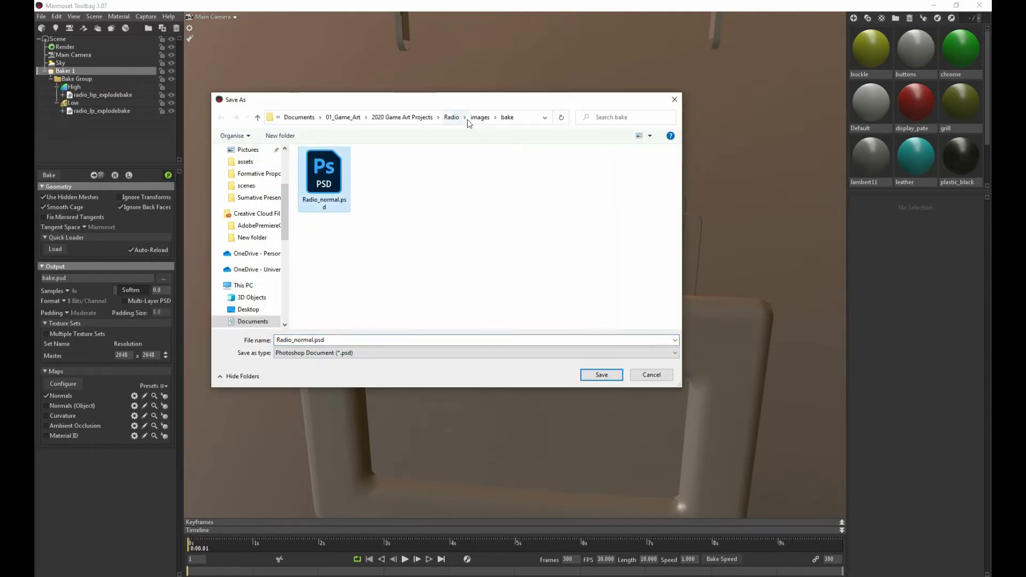
pyautogui.doubleClick(310, 340)
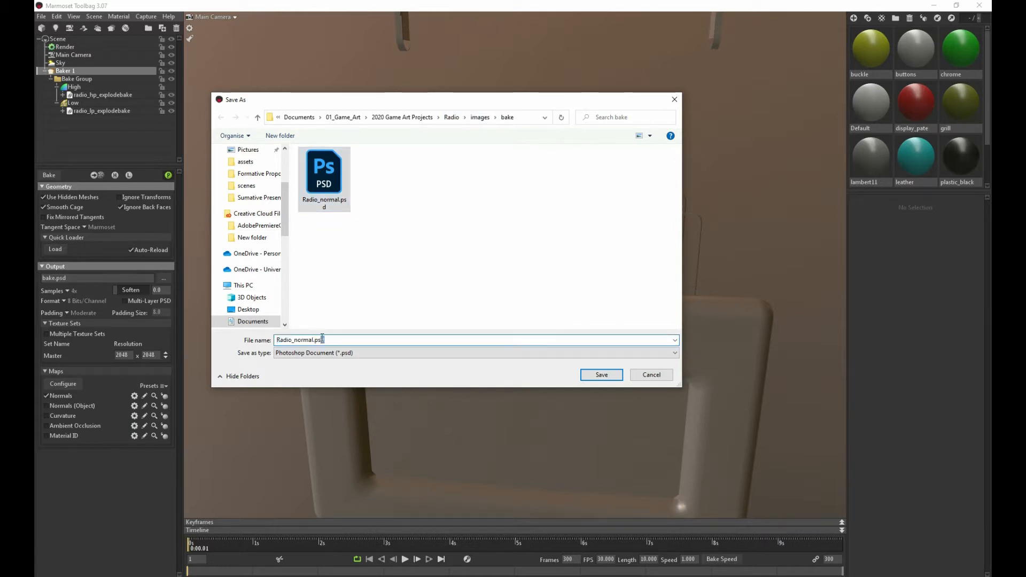
pyautogui.press('BackSpace')
pyautogui.press('BackSpace')
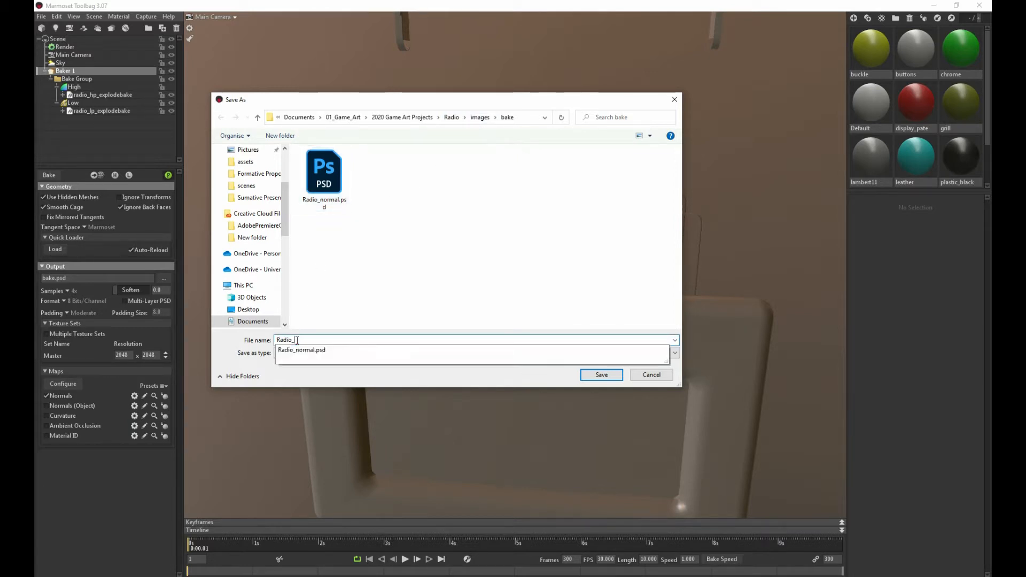
pyautogui.click(600, 376)
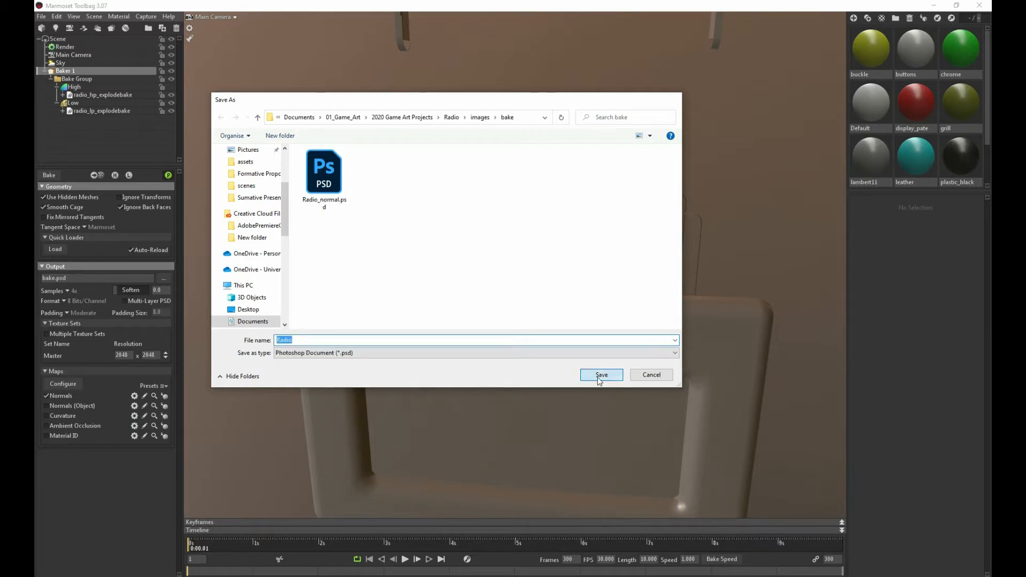
# Examine the previewed normal bake on the front panel's Roberts logo and grille at close range
pyautogui.moveTo(493, 278); pyautogui.dragTo(448, 201)
pyautogui.scroll(3, 448, 201)
pyautogui.moveTo(339, 222); pyautogui.dragTo(432, 286)
pyautogui.scroll(2, 338, 203)
pyautogui.moveTo(338, 203); pyautogui.dragTo(364, 210)
pyautogui.scroll(2, 381, 223)
pyautogui.scroll(-8, 399, 181)
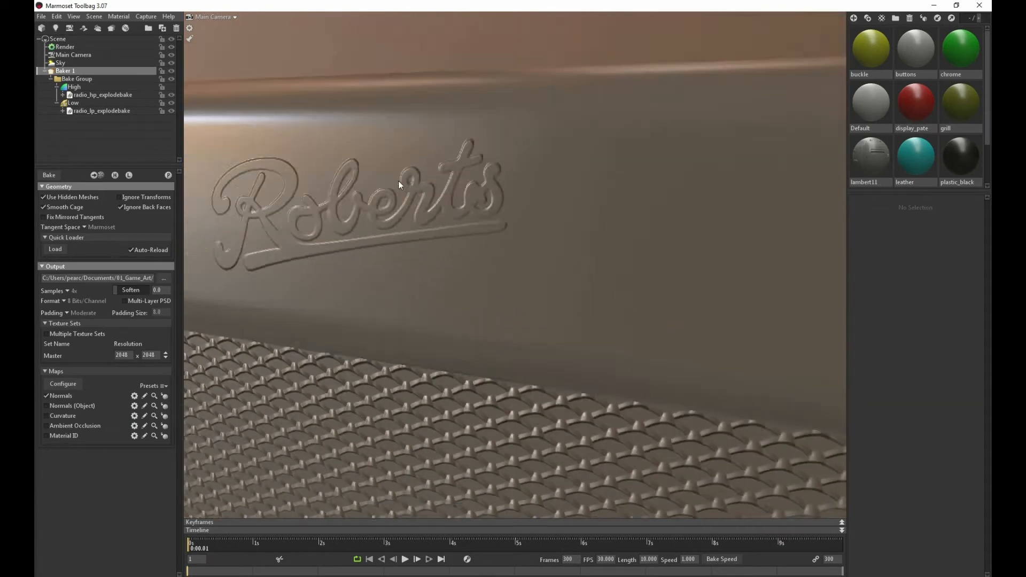
pyautogui.moveTo(393, 188)
pyautogui.mouseDown()
pyautogui.moveTo(444, 232)
pyautogui.moveTo(434, 233)
pyautogui.moveTo(418, 176)
pyautogui.moveTo(379, 196)
pyautogui.moveTo(372, 217)
pyautogui.moveTo(396, 311)
pyautogui.moveTo(478, 270)
pyautogui.moveTo(569, 287)
pyautogui.moveTo(580, 316)
pyautogui.moveTo(445, 335)
pyautogui.moveTo(384, 283)
pyautogui.moveTo(373, 182)
pyautogui.mouseUp()
# Examine the previewed bake on the handle strap, the top plate with its dials and the small buttons
pyautogui.moveTo(387, 232); pyautogui.dragTo(473, 300)
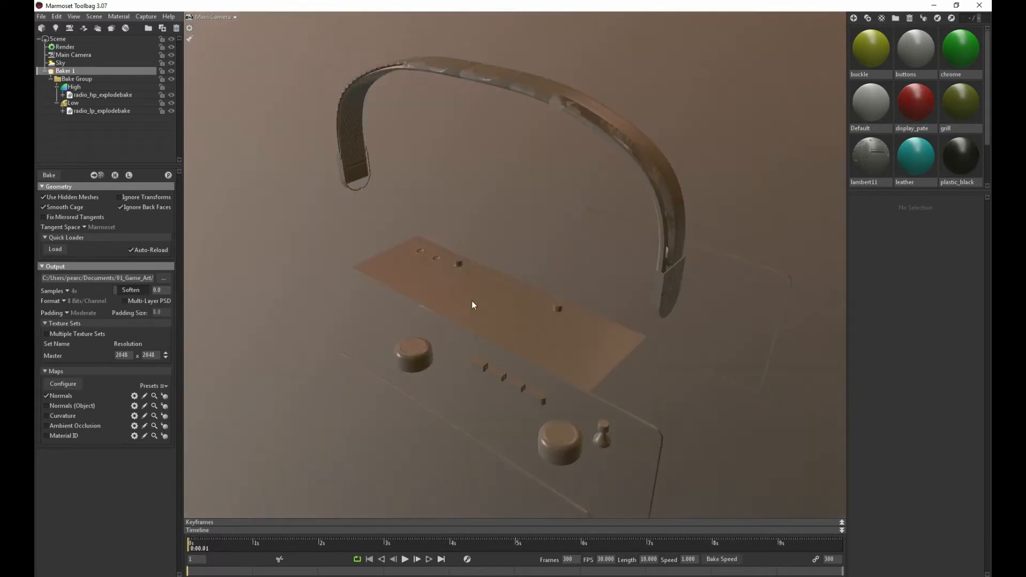
pyautogui.moveTo(473, 301); pyautogui.dragTo(469, 272, button='middle')
pyautogui.moveTo(469, 272); pyautogui.dragTo(543, 334, button='right')
pyautogui.moveTo(543, 334); pyautogui.dragTo(341, 346)
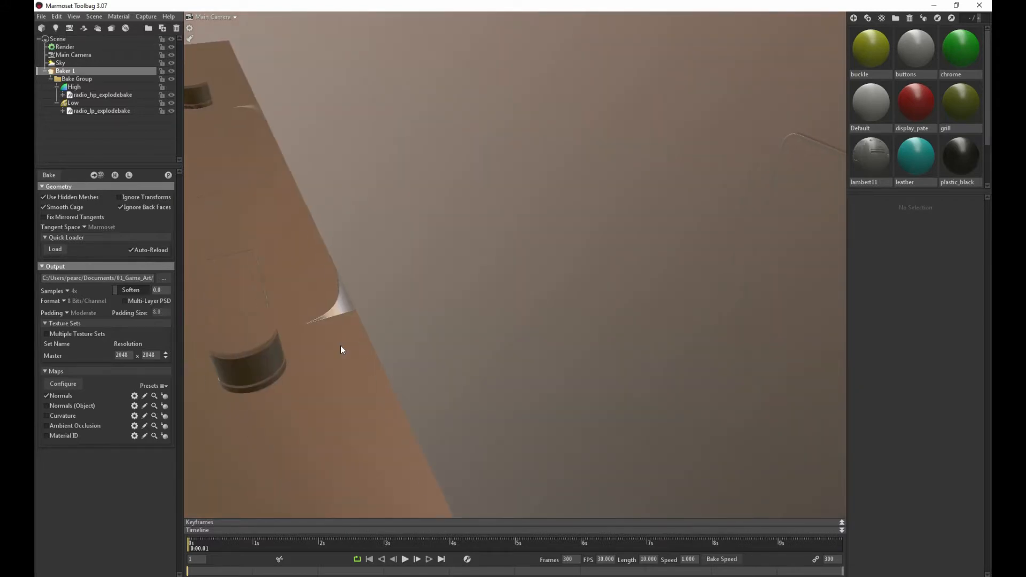
pyautogui.moveTo(290, 318); pyautogui.dragTo(459, 183)
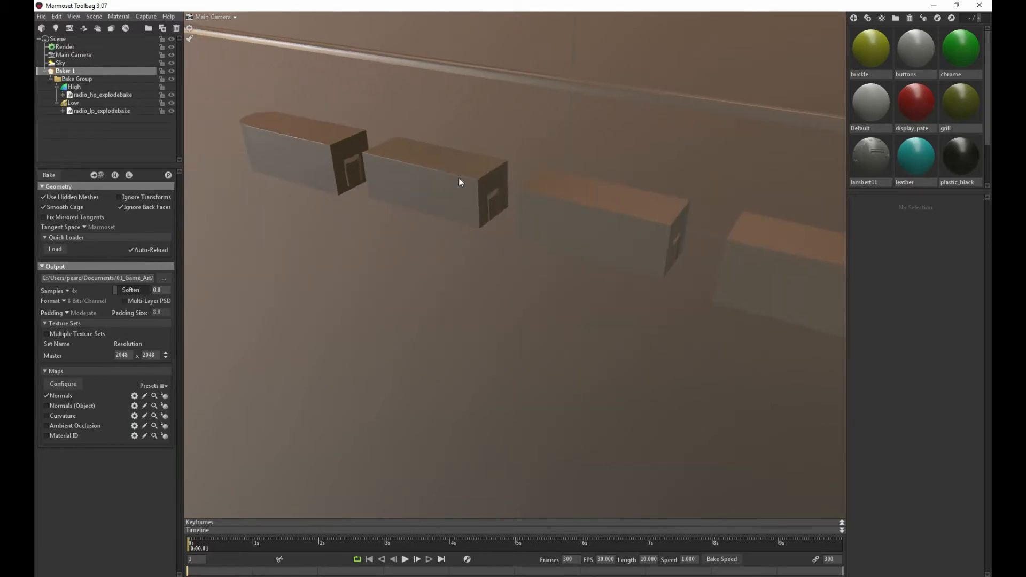
pyautogui.moveTo(377, 175); pyautogui.dragTo(390, 191)
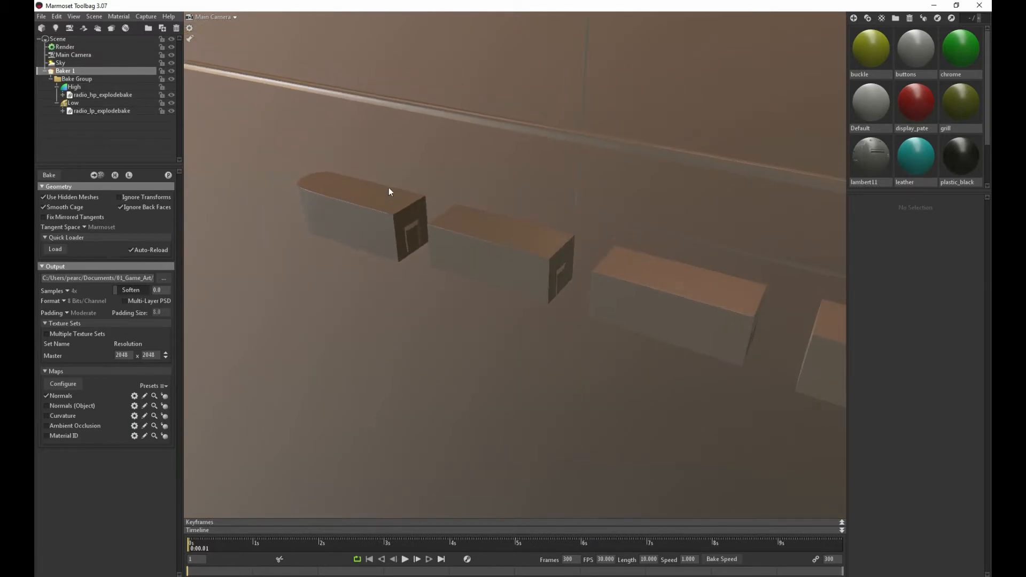
# Reduce the Low group's cage Max Offset to 0.932 and check its fit around the small buttons
pyautogui.click(74, 103)
pyautogui.moveTo(187, 161); pyautogui.dragTo(399, 200)
pyautogui.moveTo(74, 254); pyautogui.dragTo(41, 253)
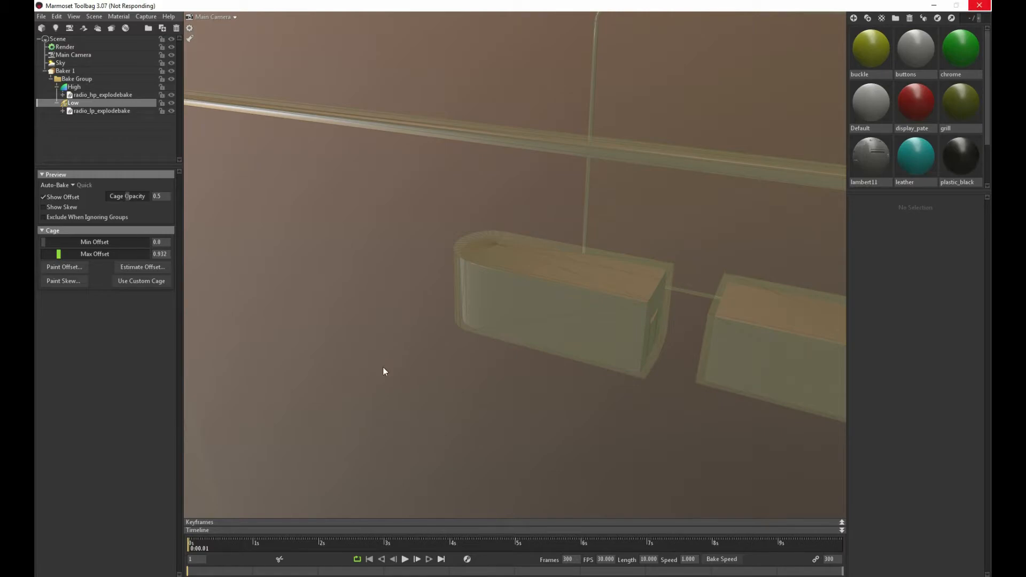
pyautogui.moveTo(525, 289); pyautogui.dragTo(495, 304)
pyautogui.click(85, 103)
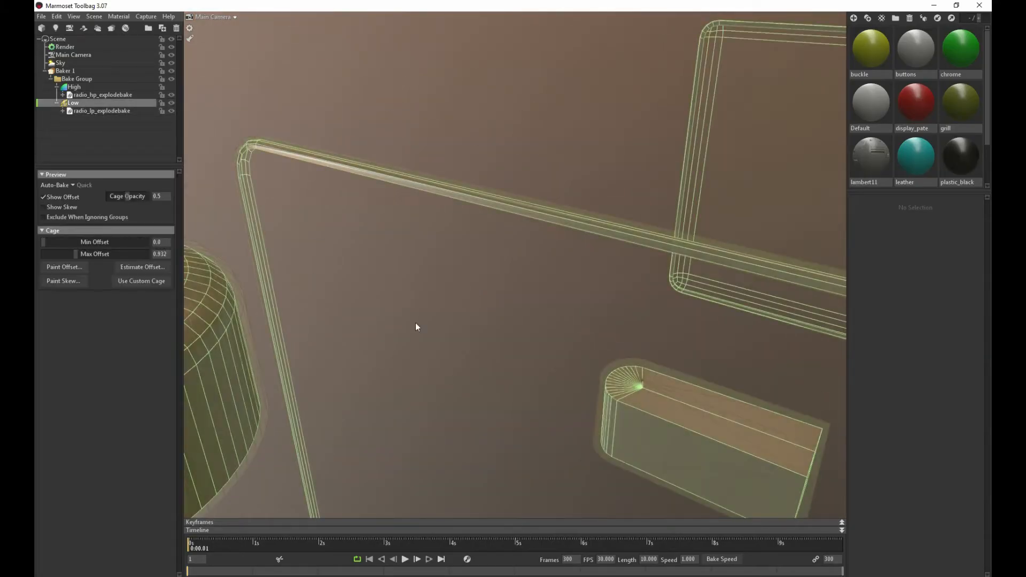
pyautogui.moveTo(415, 323); pyautogui.dragTo(489, 269)
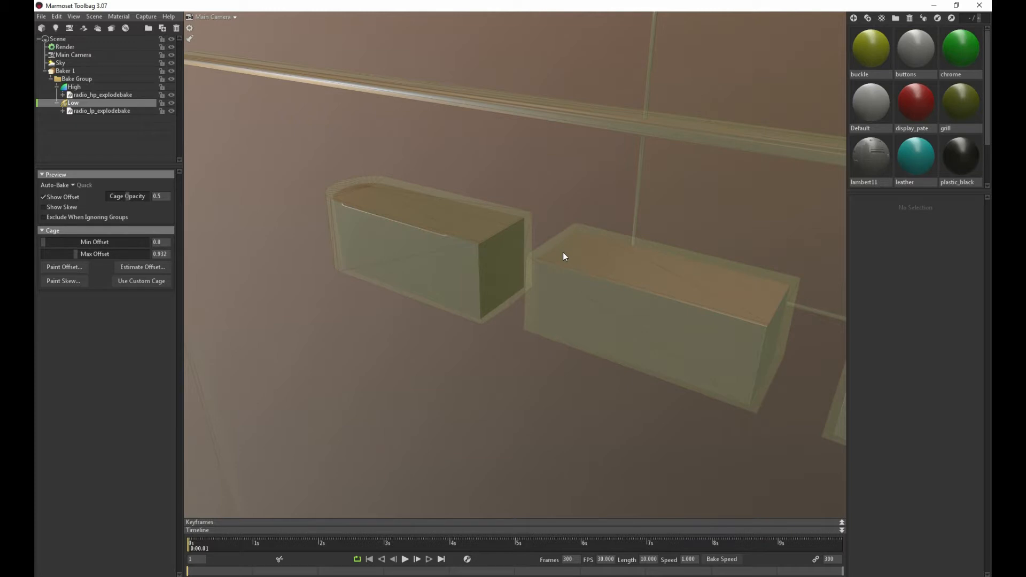
# Examine how the reduced cage fits the dials and the front panel's logo area and side edge
pyautogui.scroll(-12, 474, 272)
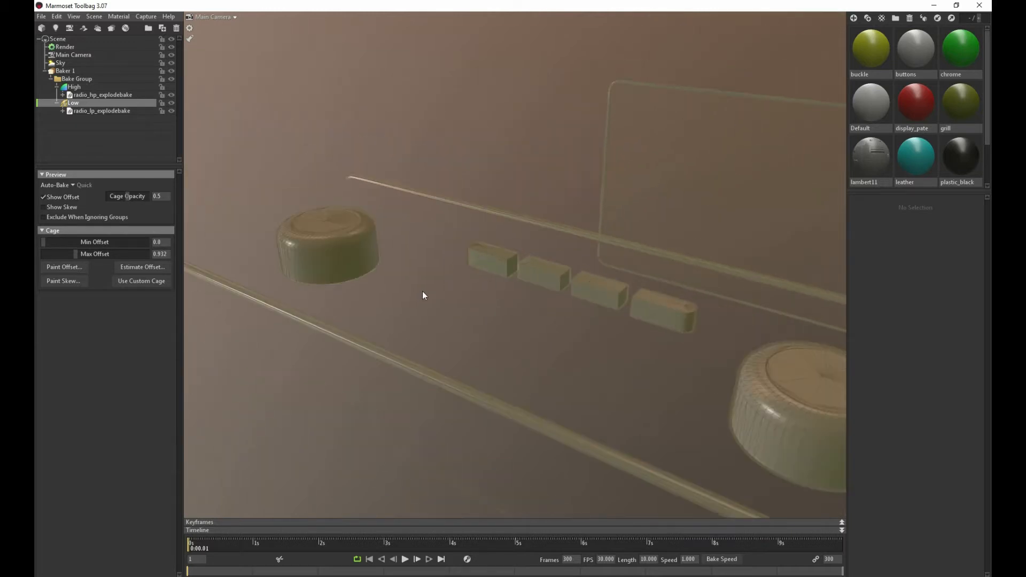
pyautogui.moveTo(390, 313); pyautogui.dragTo(394, 226)
pyautogui.moveTo(394, 226); pyautogui.dragTo(443, 241, button='right')
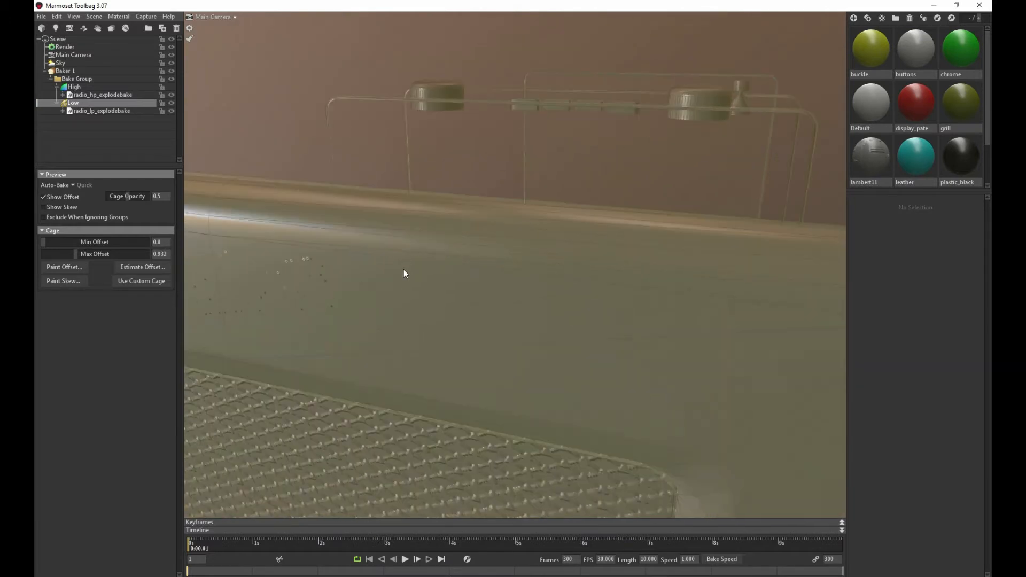
pyautogui.moveTo(403, 269); pyautogui.dragTo(419, 268, button='middle')
pyautogui.moveTo(419, 269); pyautogui.dragTo(453, 225)
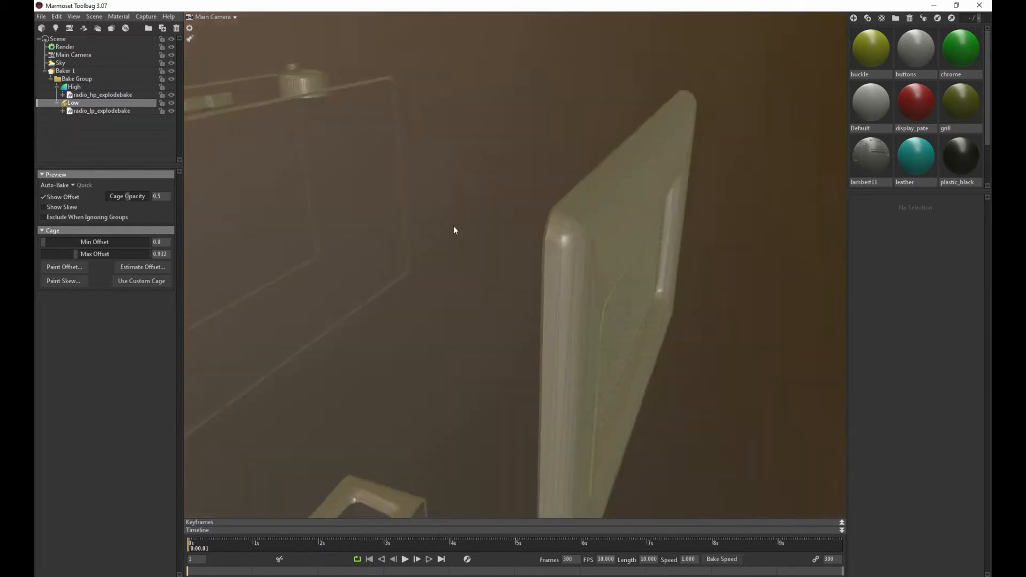
pyautogui.moveTo(453, 225); pyautogui.dragTo(423, 227, button='middle')
pyautogui.moveTo(423, 228); pyautogui.dragTo(419, 229)
pyautogui.moveTo(419, 230); pyautogui.dragTo(242, 101, button='right')
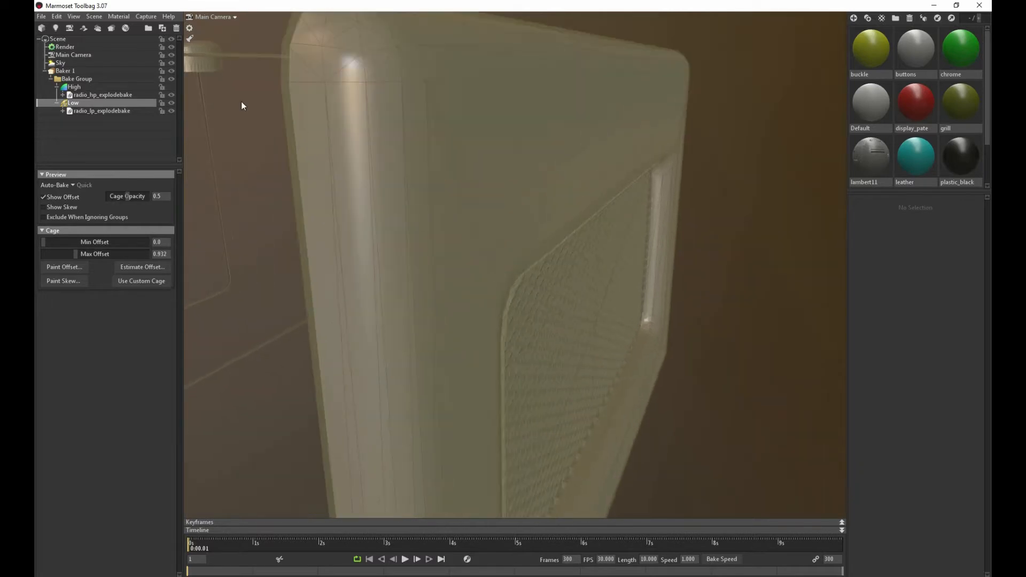
# Select the High group to view the bake without the cage, and inspect the front panel's edge, logo, grille and the strap end
pyautogui.click(76, 87)
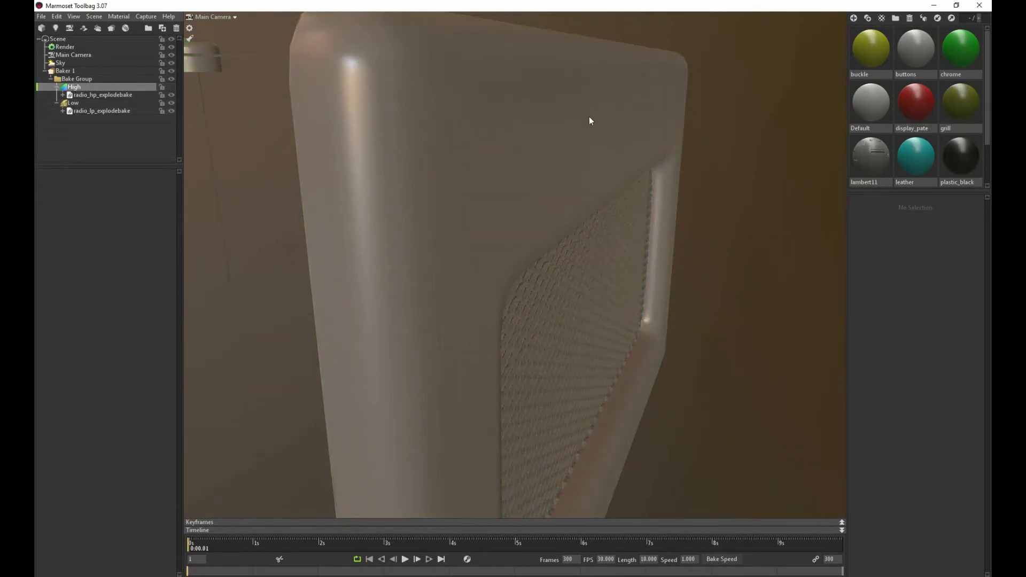
pyautogui.moveTo(589, 116); pyautogui.dragTo(586, 116)
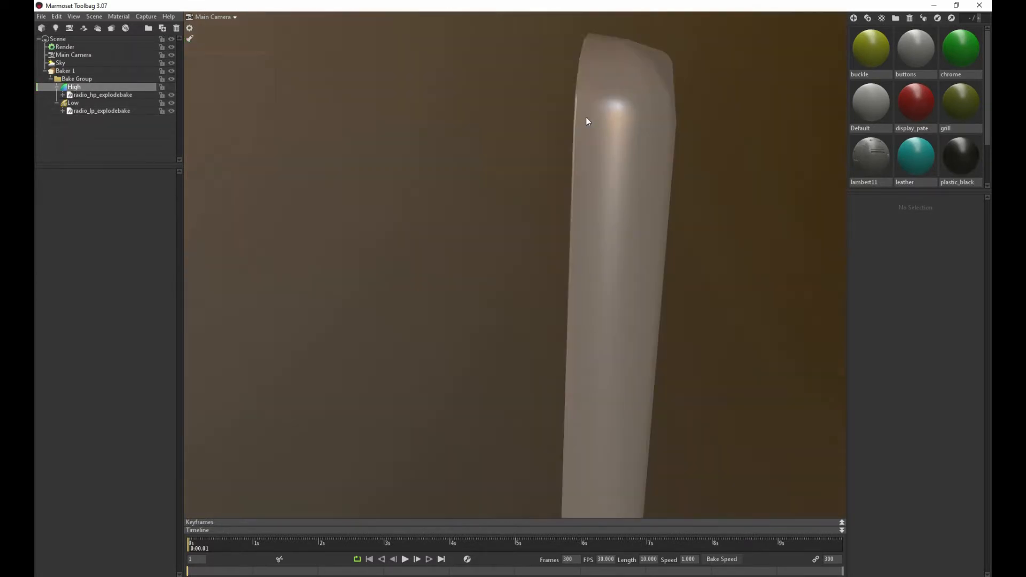
pyautogui.click(81, 87)
pyautogui.moveTo(416, 209); pyautogui.dragTo(332, 185)
pyautogui.moveTo(332, 185); pyautogui.dragTo(425, 230, button='right')
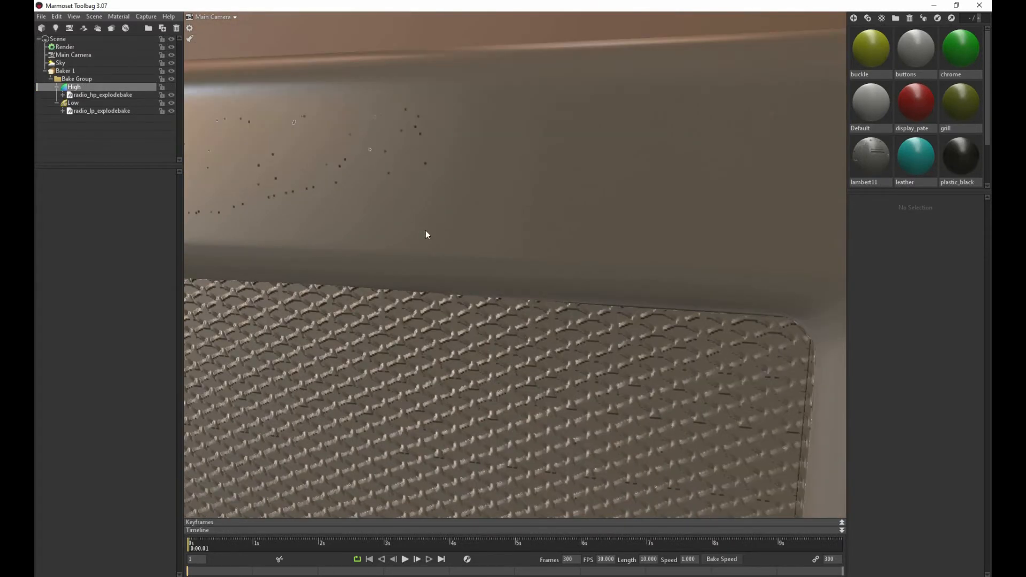
pyautogui.moveTo(426, 235); pyautogui.dragTo(449, 290)
pyautogui.moveTo(403, 261); pyautogui.dragTo(419, 239, button='right')
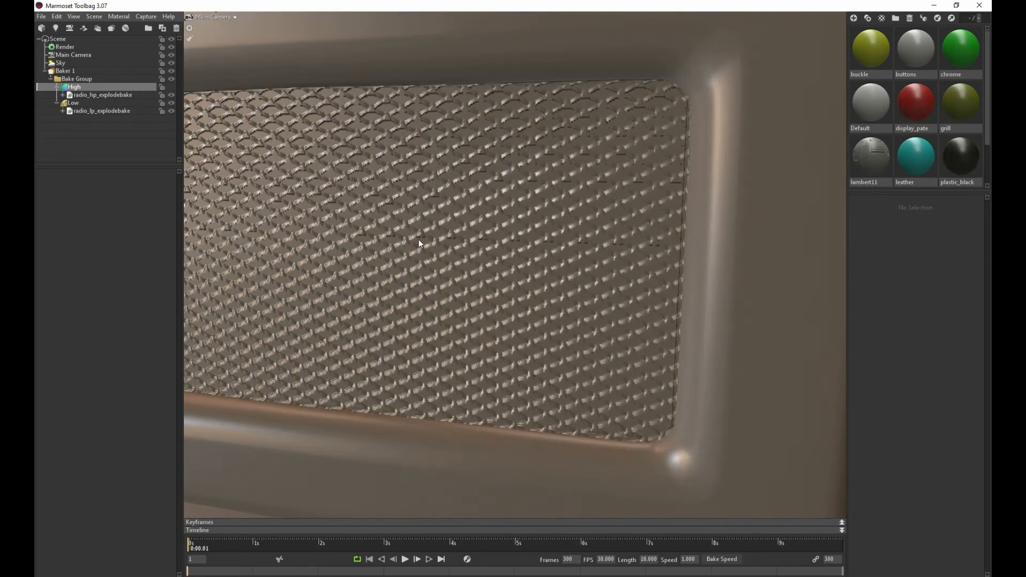
pyautogui.moveTo(419, 238); pyautogui.dragTo(405, 361)
pyautogui.moveTo(397, 321); pyautogui.dragTo(469, 374, button='right')
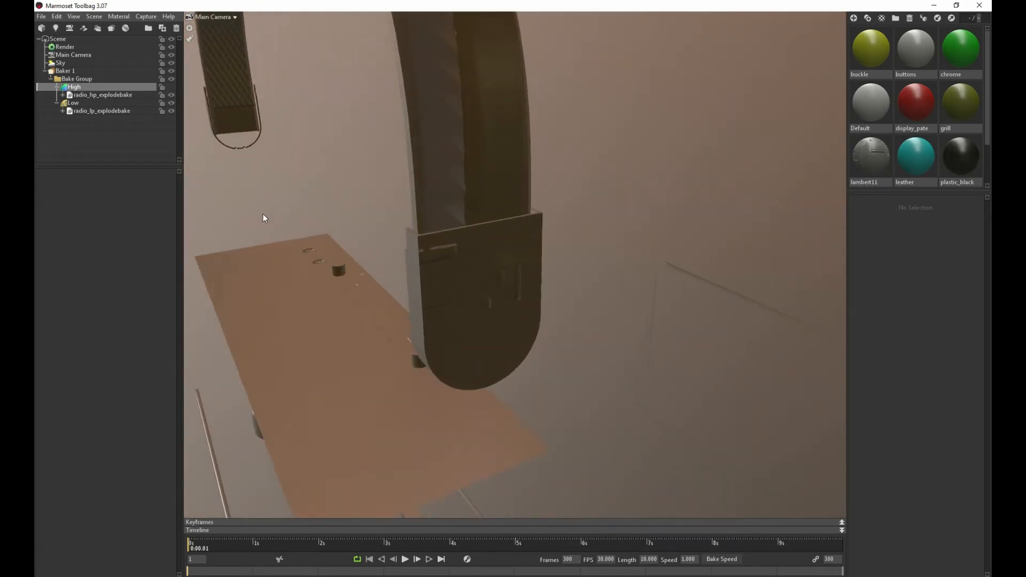
# Raise the Low group's cage Max Offset to 2.258 and check the bake on the handle strap
pyautogui.click(71, 104)
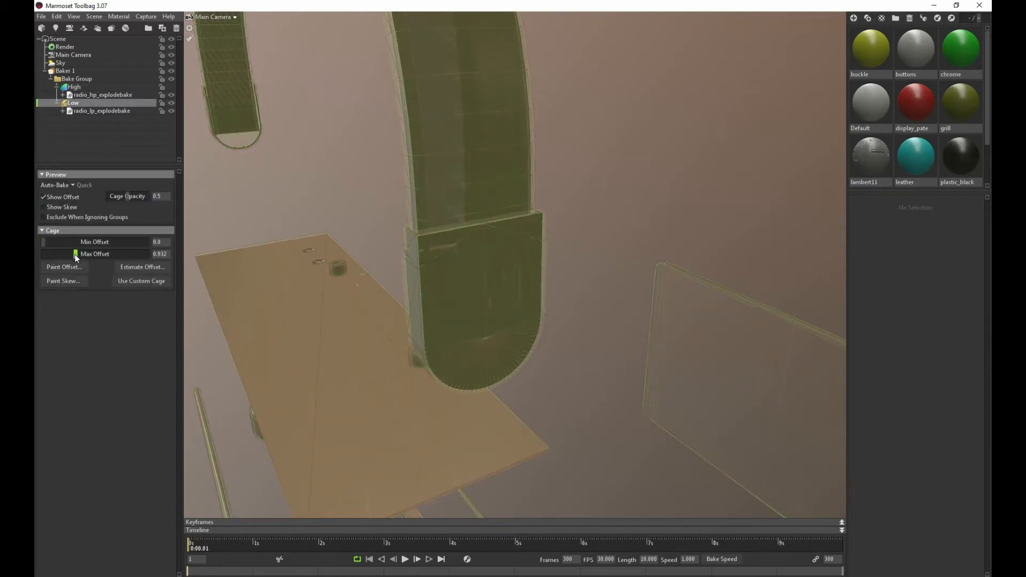
pyautogui.moveTo(75, 254); pyautogui.dragTo(87, 254)
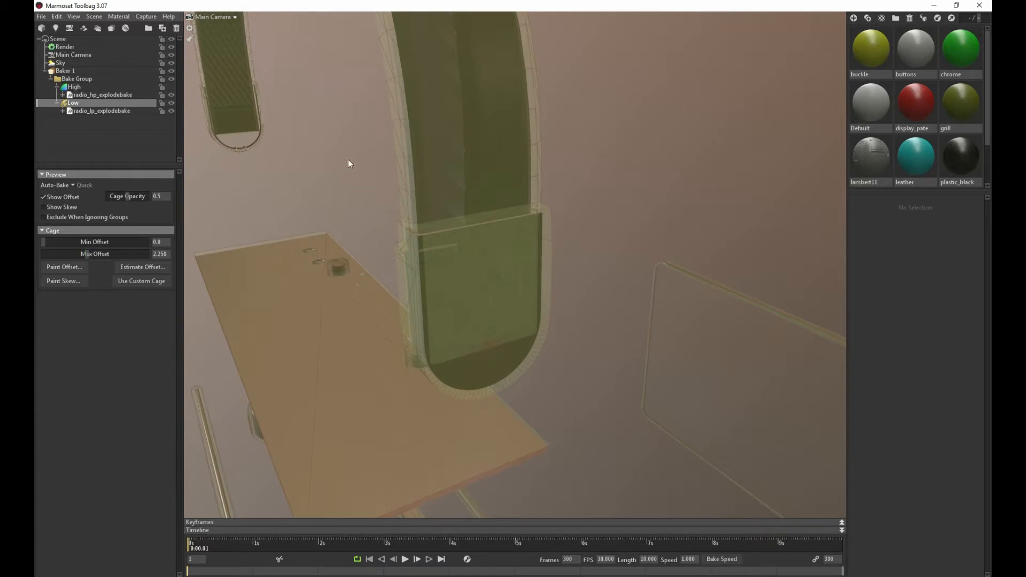
pyautogui.moveTo(349, 162); pyautogui.dragTo(456, 238)
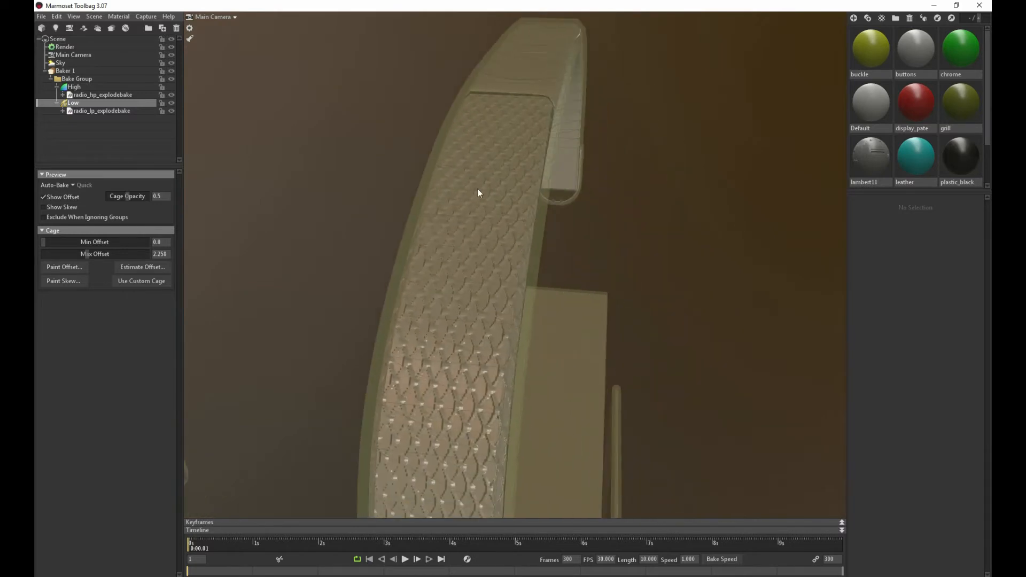
pyautogui.moveTo(472, 285); pyautogui.dragTo(433, 269)
pyautogui.scroll(-10, 433, 269)
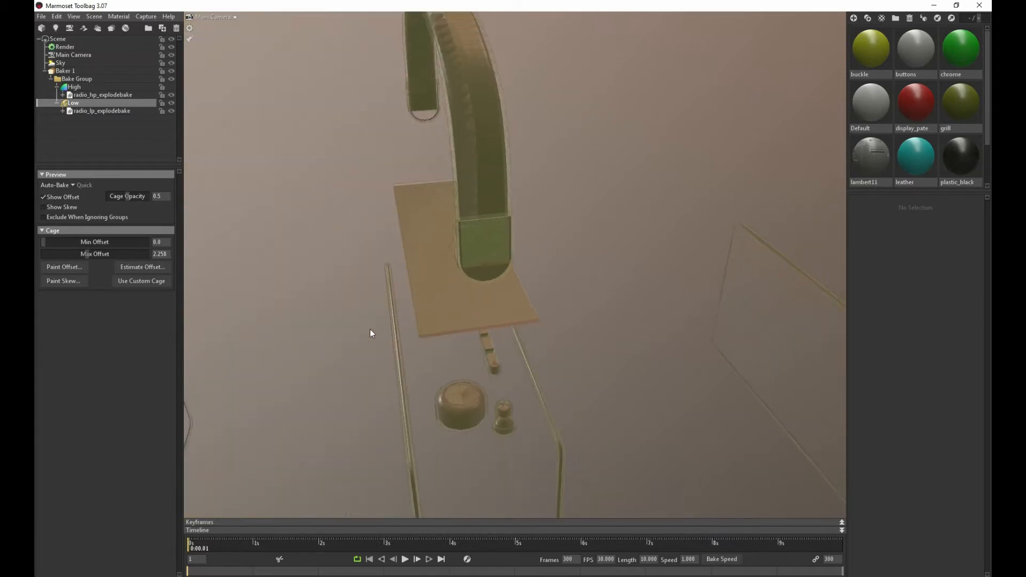
# Raise the Low group's cage Max Offset to 6.63 so the bake captures the front panel's logo
pyautogui.moveTo(370, 328)
pyautogui.mouseDown()
pyautogui.moveTo(426, 270)
pyautogui.moveTo(364, 317)
pyautogui.mouseUp()
pyautogui.moveTo(364, 318); pyautogui.dragTo(543, 222, button='middle')
pyautogui.moveTo(543, 223); pyautogui.dragTo(513, 246)
pyautogui.scroll(5, 615, 259)
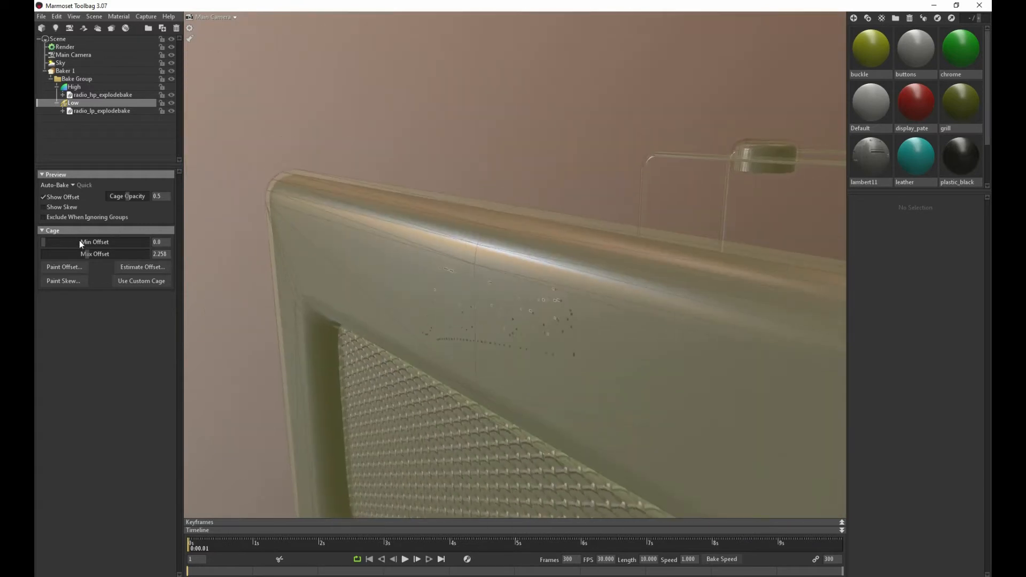
pyautogui.moveTo(85, 255); pyautogui.dragTo(106, 257)
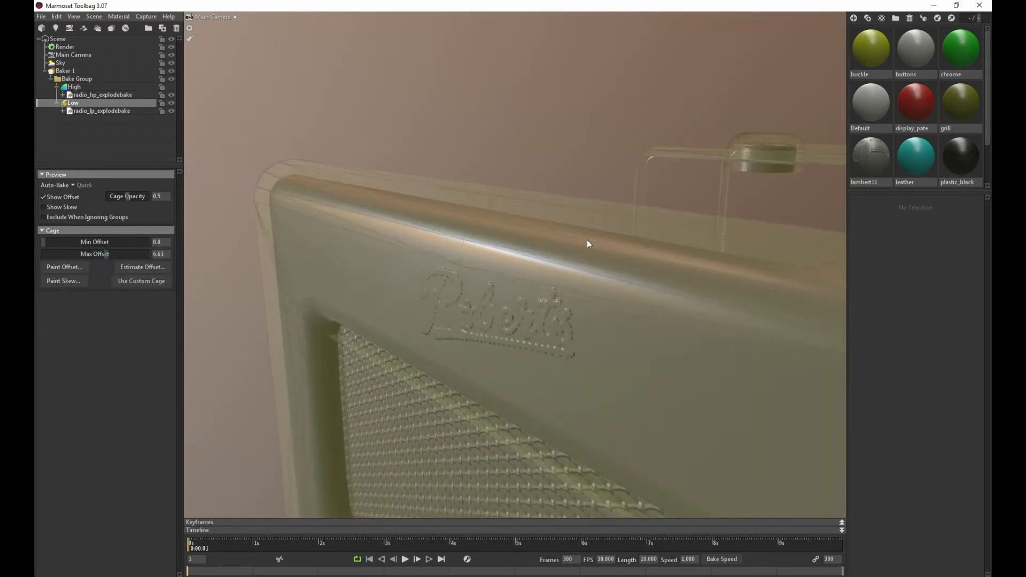
# Examine how the enlarged cage surrounds the dials, buttons and edge trims of the exploded radio
pyautogui.moveTo(589, 243); pyautogui.dragTo(525, 399)
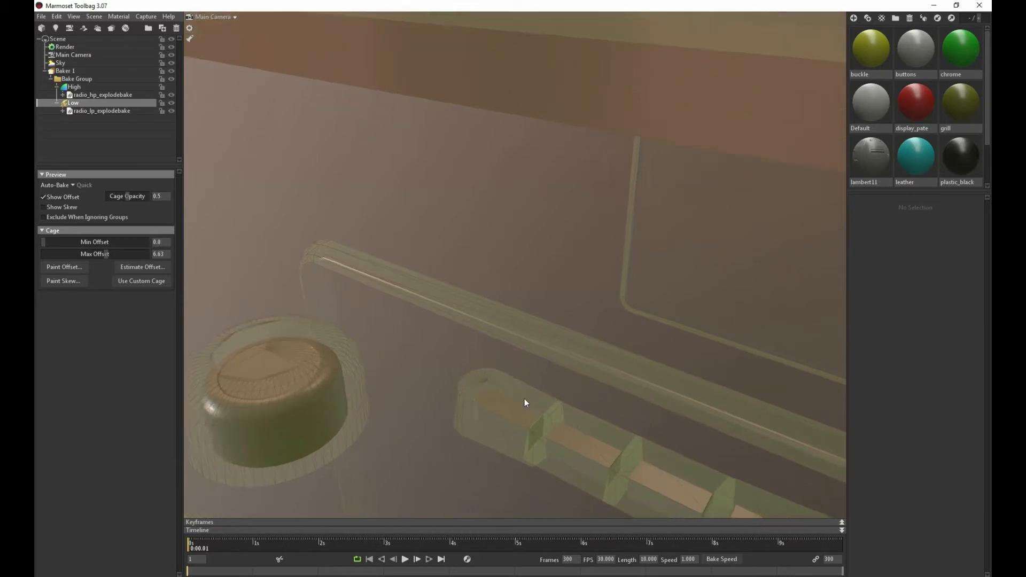
pyautogui.scroll(-6, 525, 420)
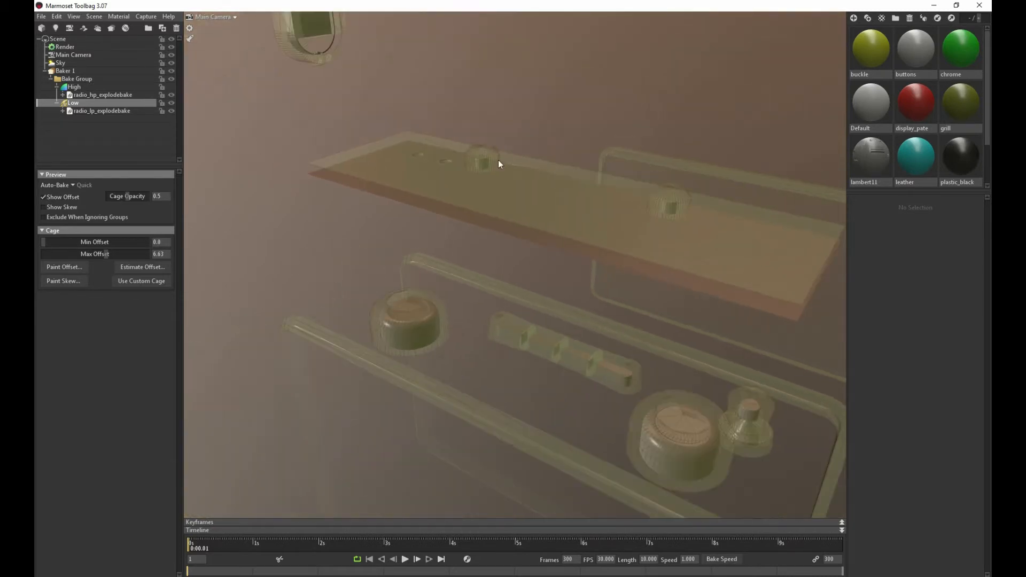
pyautogui.moveTo(474, 133); pyautogui.dragTo(359, 255)
pyautogui.moveTo(361, 258); pyautogui.dragTo(281, 331)
# Select the low-poly front panel and handle strap meshes in turn and compare them across the exploded radio
pyautogui.click(293, 310)
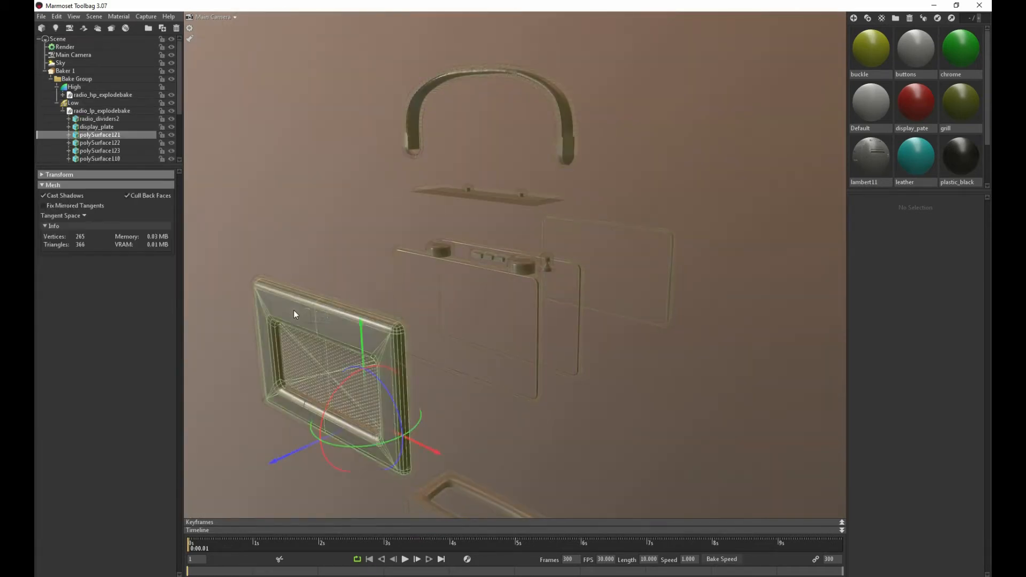
pyautogui.click(476, 73)
pyautogui.moveTo(417, 255); pyautogui.dragTo(432, 162)
pyautogui.click(433, 162)
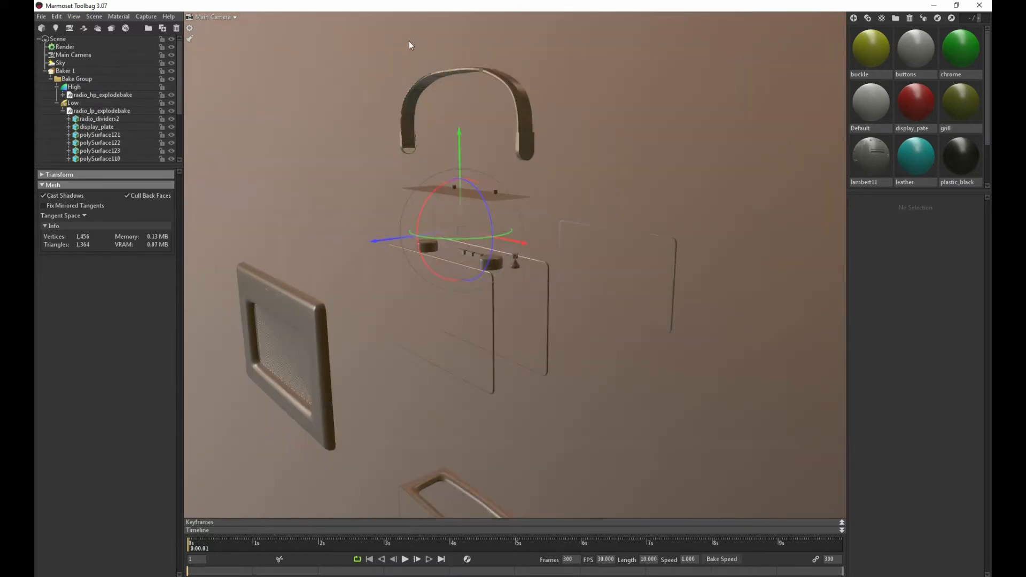
pyautogui.moveTo(437, 71); pyautogui.dragTo(367, 105)
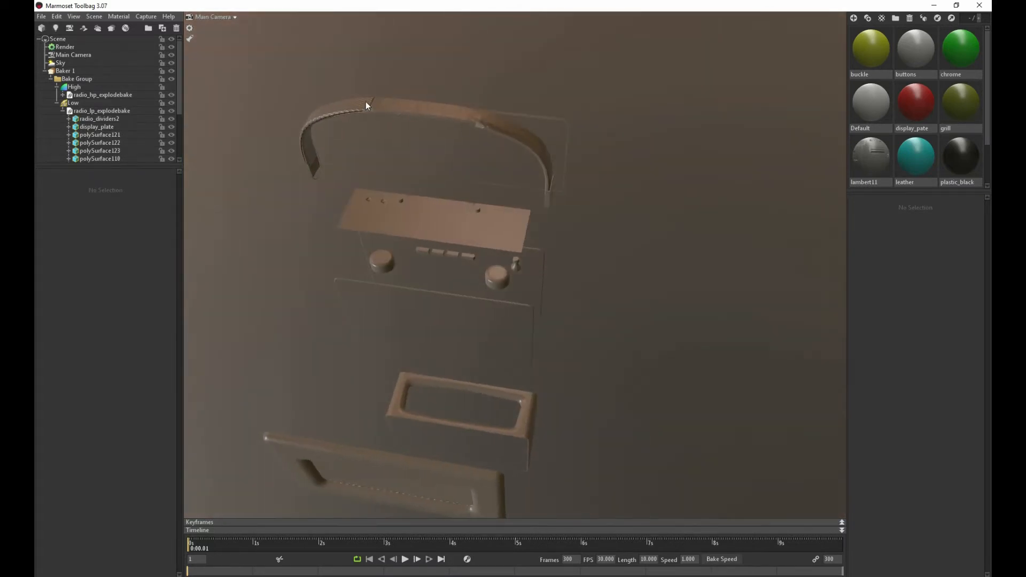
pyautogui.moveTo(335, 411); pyautogui.dragTo(360, 249)
pyautogui.moveTo(386, 312); pyautogui.dragTo(338, 246)
pyautogui.click(257, 265)
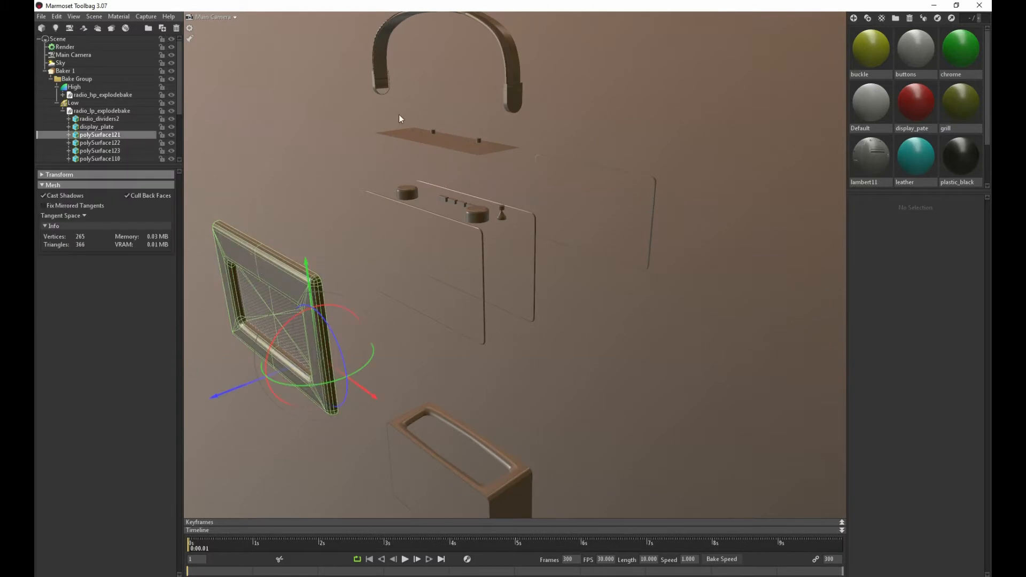
pyautogui.click(497, 72)
pyautogui.moveTo(488, 126); pyautogui.dragTo(435, 208)
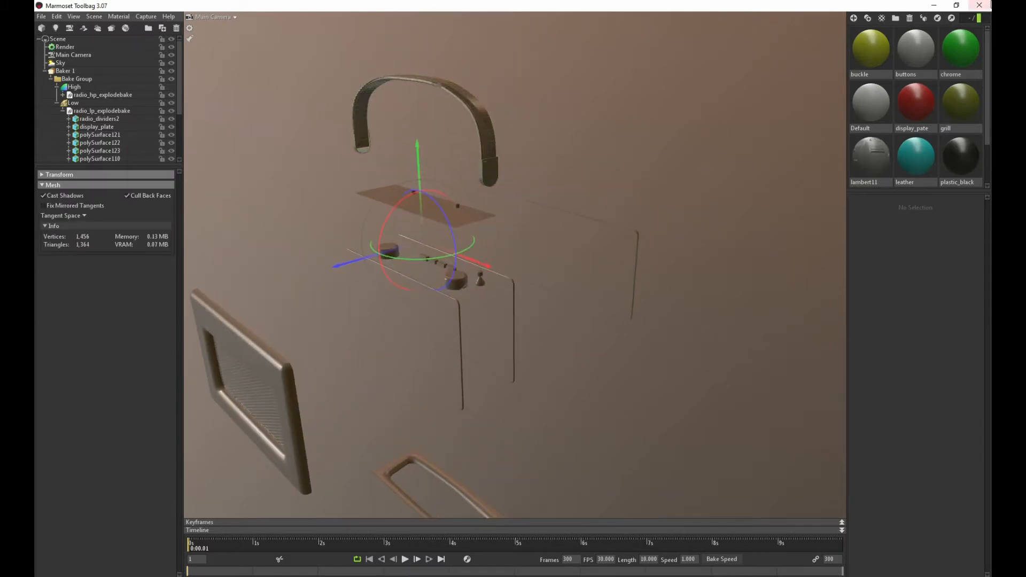
# Close Marmoset Toolbag, answering its closing dialog, and return to the exploded low-poly radio scene in Maya
pyautogui.click(980, 6)
pyautogui.click(551, 330)
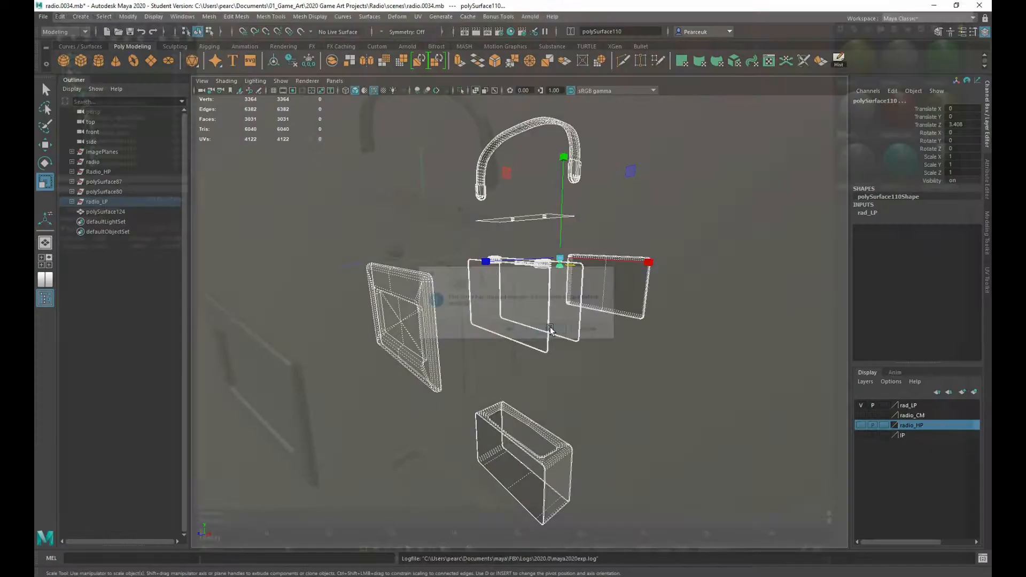
pyautogui.scroll(-2, 338, 202)
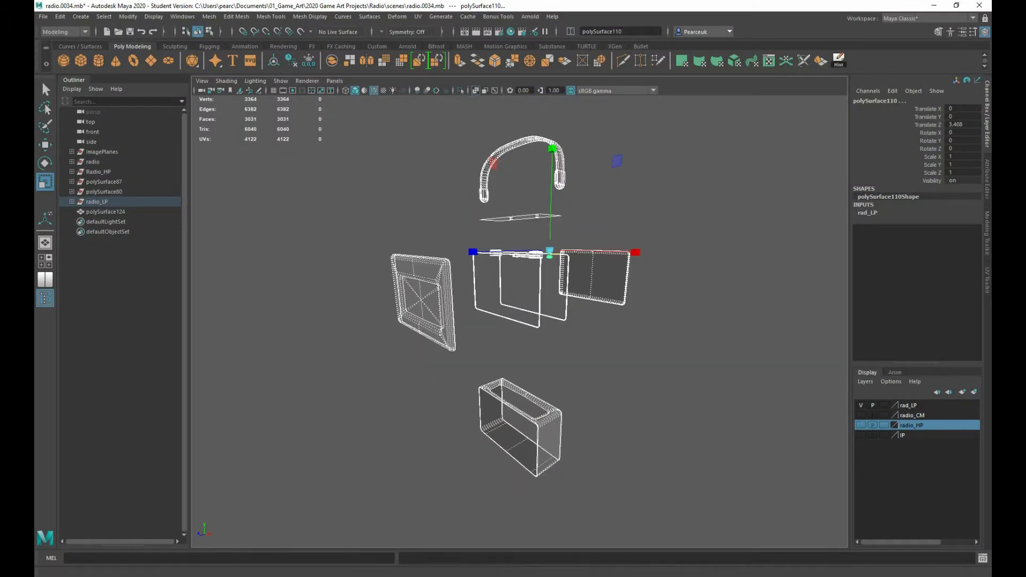
# Open the UV editor at full size and examine the radio's UV layout, including the oversized shells outside the tile
pyautogui.click(54, 282)
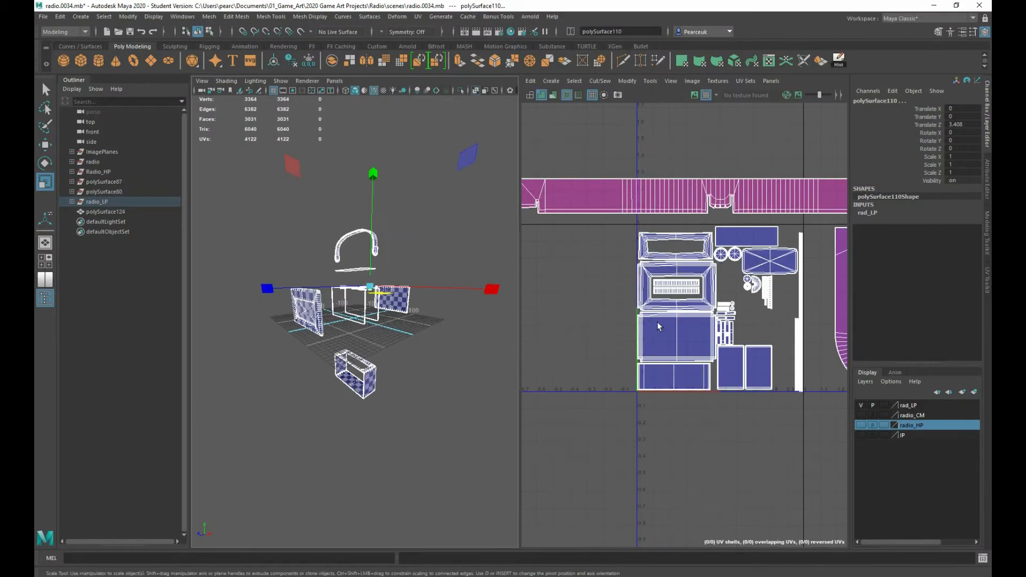
pyautogui.scroll(-3, 612, 318)
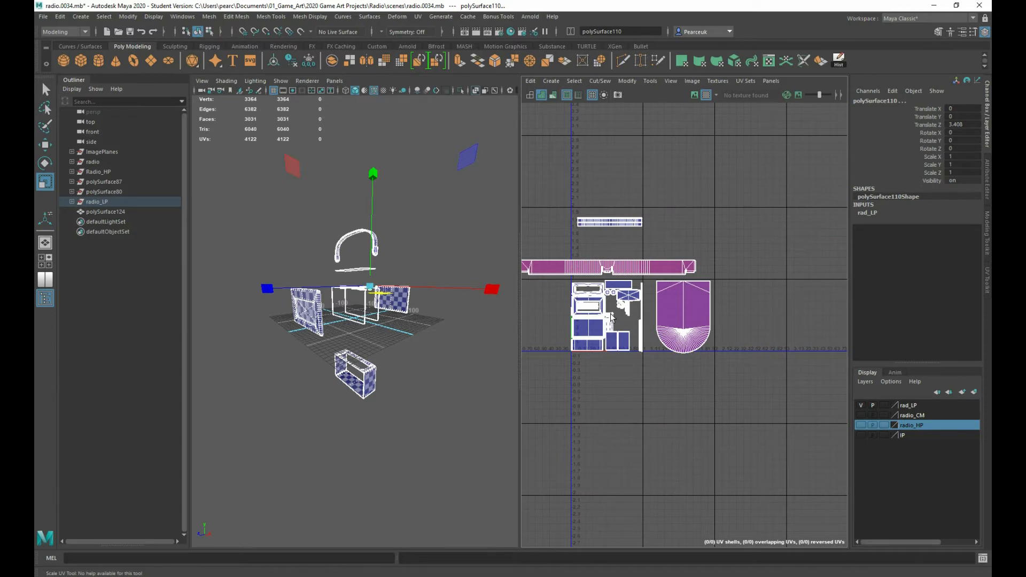
pyautogui.press('space')
pyautogui.keyDown('alt'); pyautogui.moveTo(362, 339); pyautogui.dragTo(452, 325, button='middle'); pyautogui.keyUp('alt')
pyautogui.scroll(3, 454, 321)
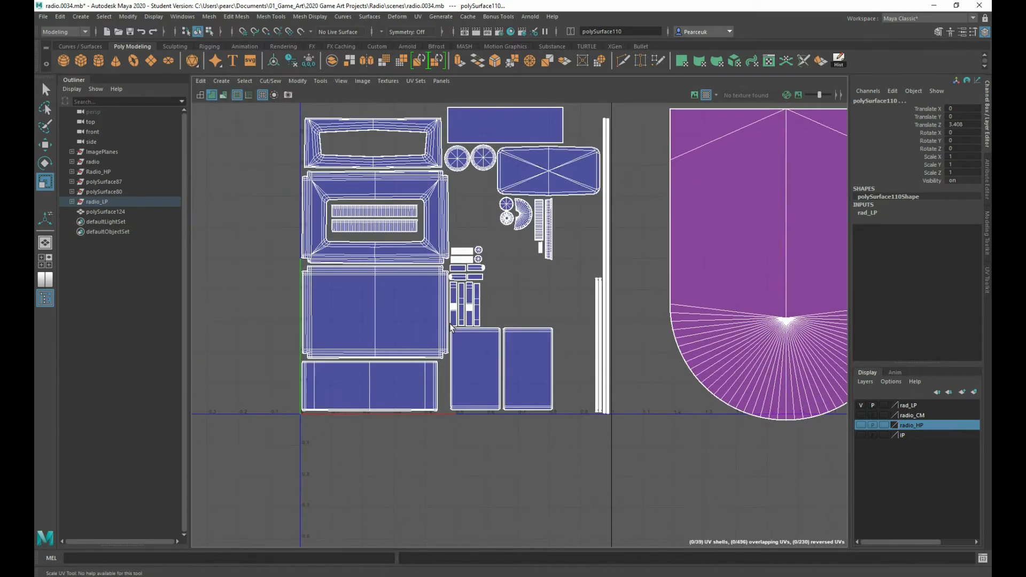
pyautogui.scroll(-2, 453, 321)
pyautogui.keyDown('alt'); pyautogui.moveTo(459, 254); pyautogui.dragTo(477, 264, button='middle'); pyautogui.keyUp('alt')
pyautogui.scroll(3, 477, 353)
# Select the wide rectangular UV shell at the tile's lower edge as reference and open the UV Toolkit's texel density settings
pyautogui.rightClick(356, 340)
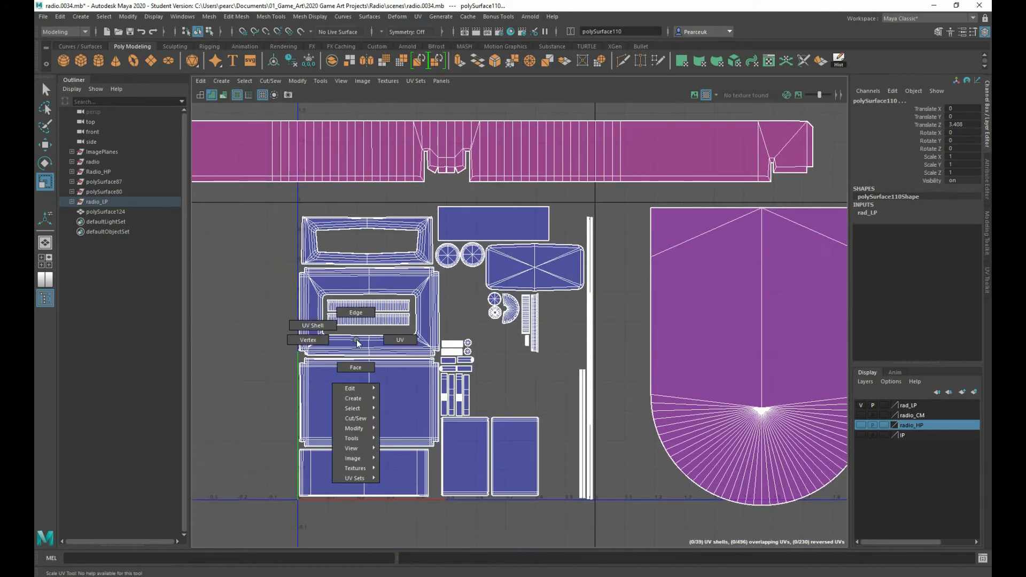
pyautogui.click(353, 367)
pyautogui.rightClick(347, 332)
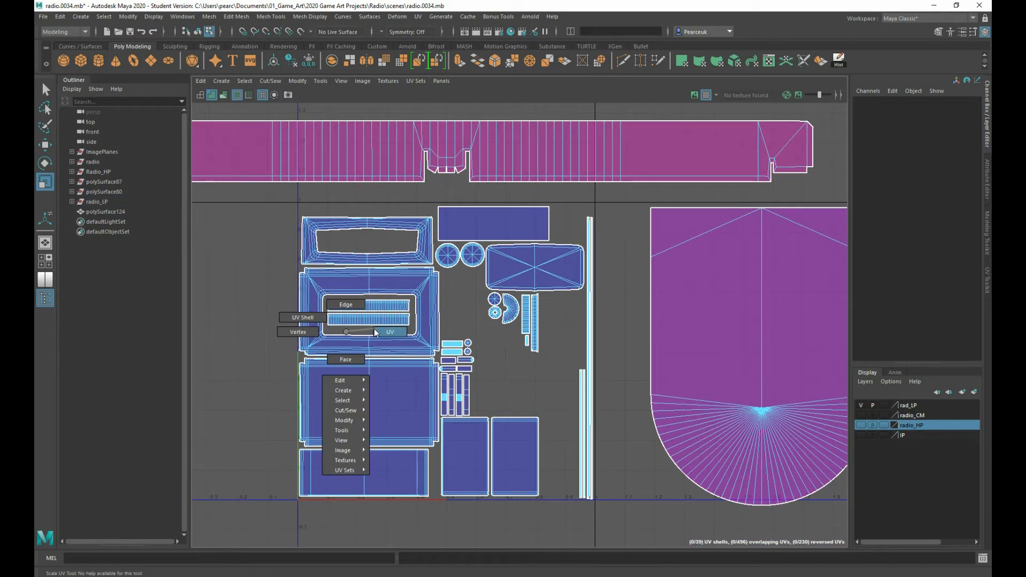
pyautogui.moveTo(374, 328); pyautogui.dragTo(377, 328, button='right')
pyautogui.click(329, 379)
pyautogui.moveTo(329, 379); pyautogui.dragTo(288, 362, button='right')
pyautogui.click(368, 460)
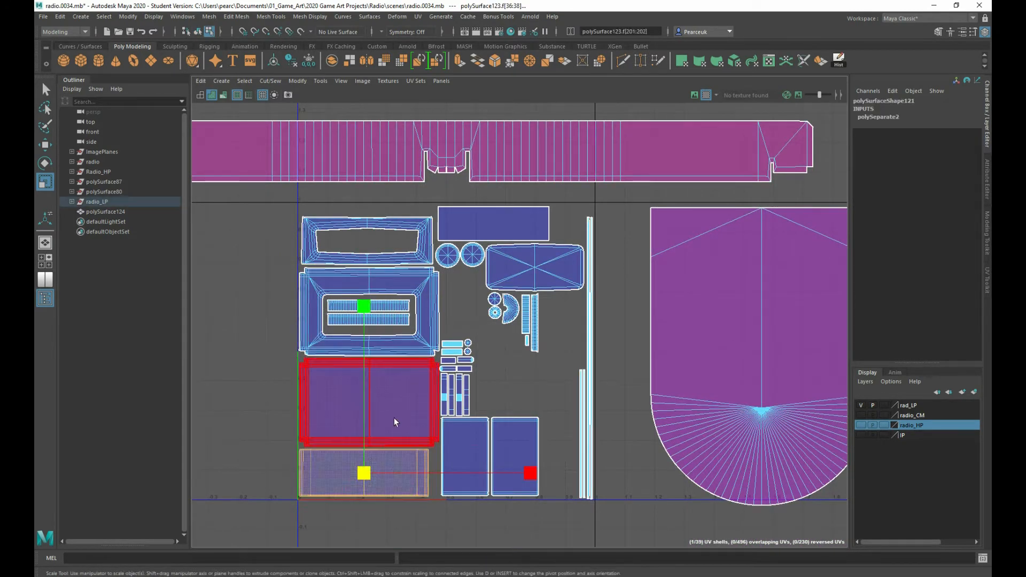
pyautogui.keyDown('alt'); pyautogui.moveTo(394, 418); pyautogui.dragTo(384, 410, button='middle'); pyautogui.keyUp('alt')
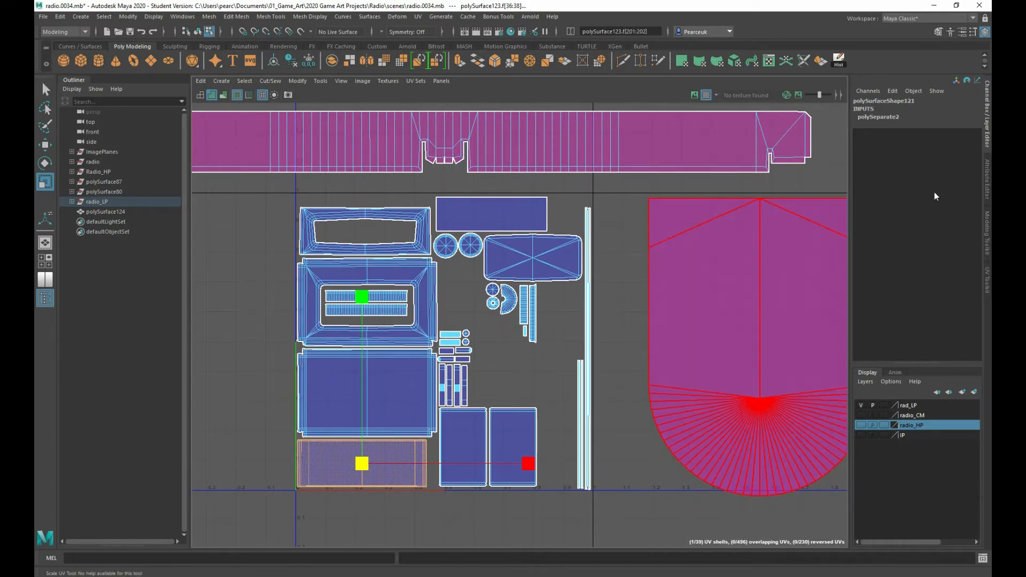
pyautogui.click(986, 284)
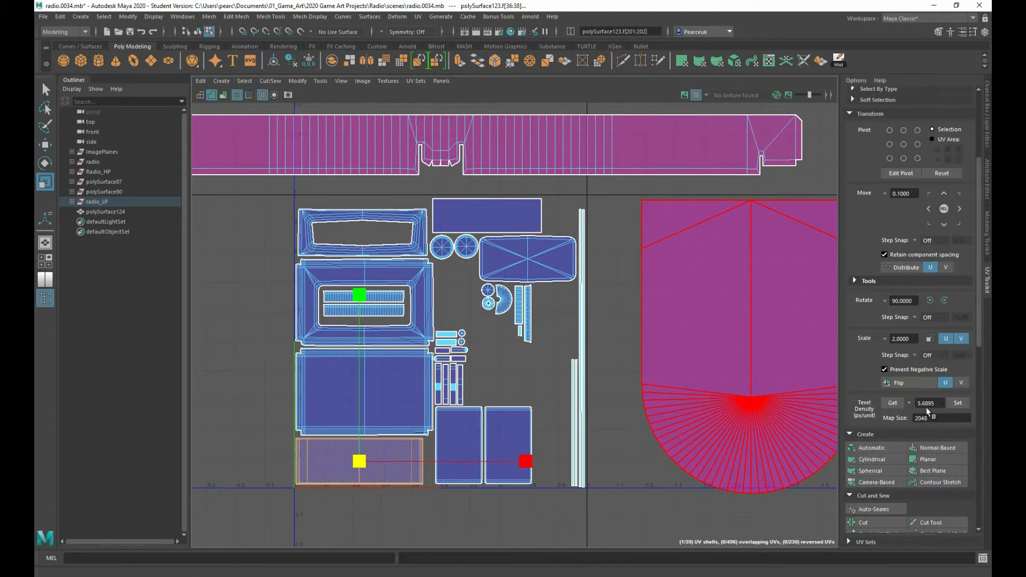
pyautogui.scroll(-5, 599, 286)
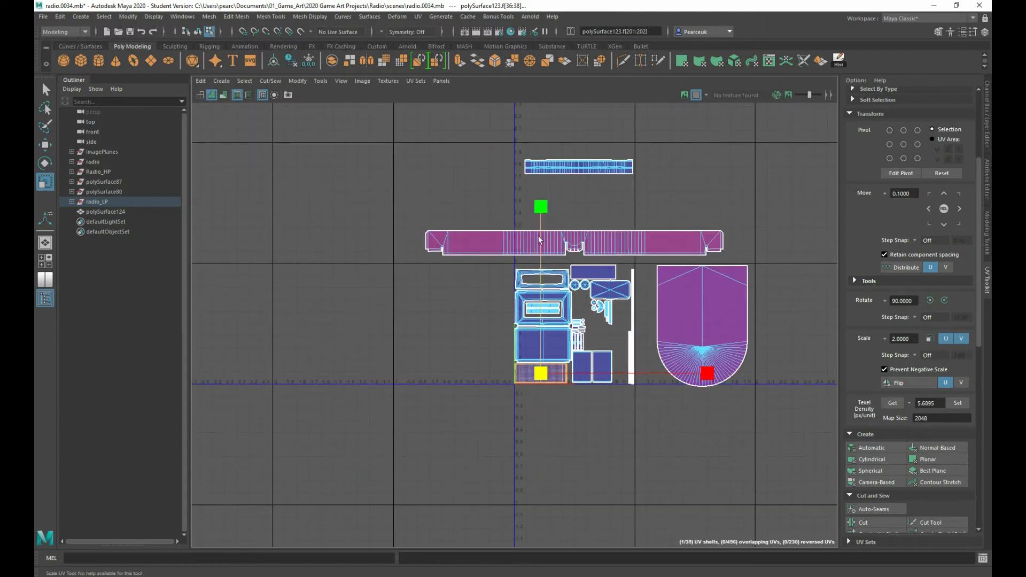
# Select the three oversized purple shells and set their texel density to 5.6895 at map size 2048
pyautogui.moveTo(538, 236); pyautogui.dragTo(508, 222, button='right')
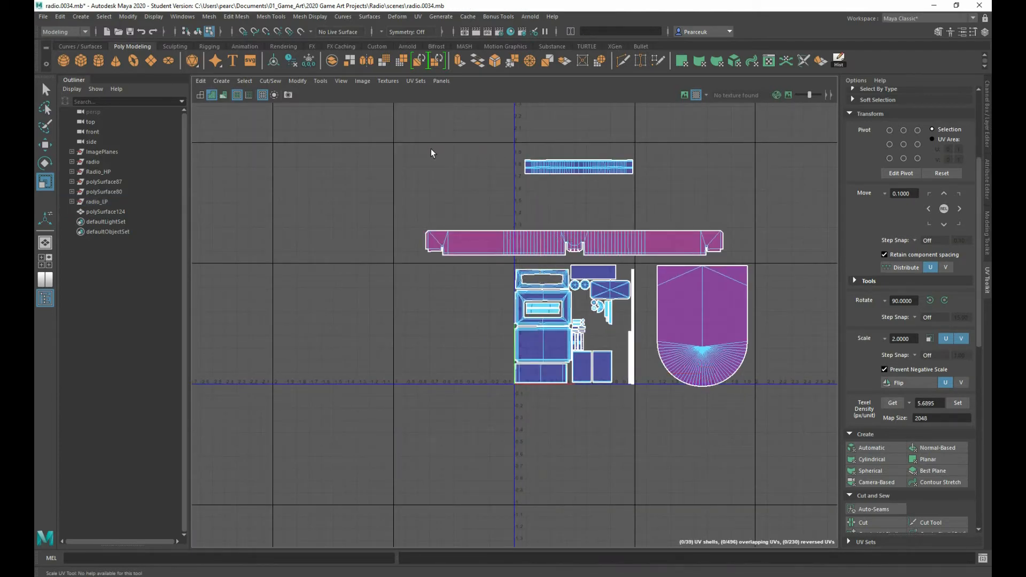
pyautogui.moveTo(431, 149); pyautogui.dragTo(716, 252)
pyautogui.keyDown('shift'); pyautogui.click(716, 327); pyautogui.keyUp('shift')
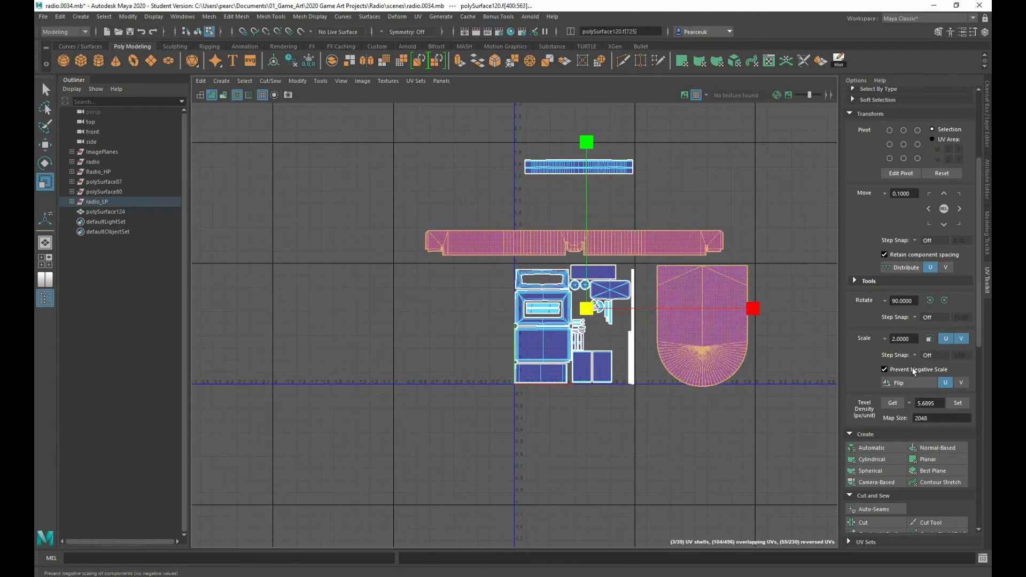
pyautogui.click(958, 403)
pyautogui.scroll(6, 735, 354)
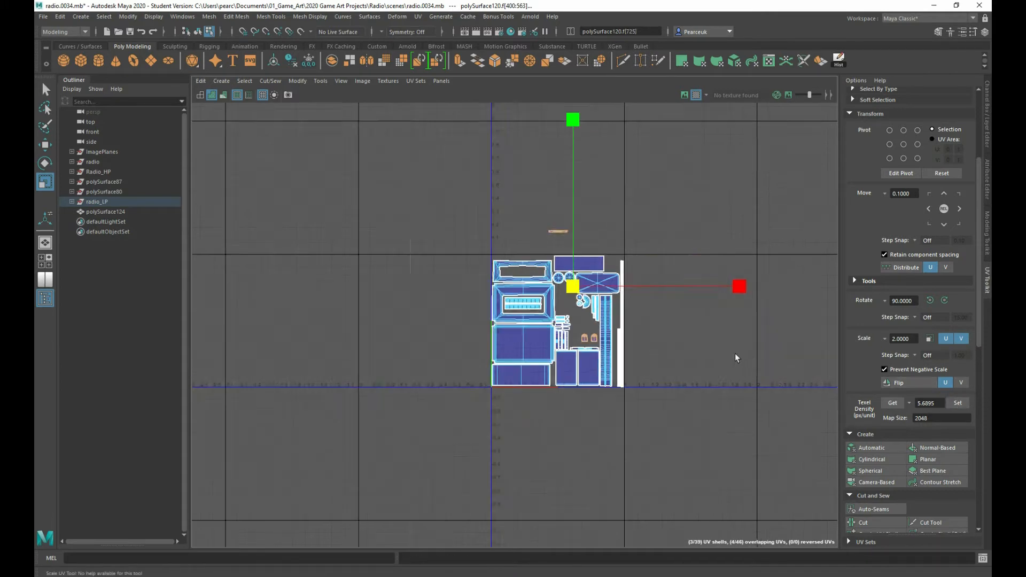
# Move the reduced strip shell from above the UV tile to directly beneath the two rounded tab shells
pyautogui.scroll(1, 683, 398)
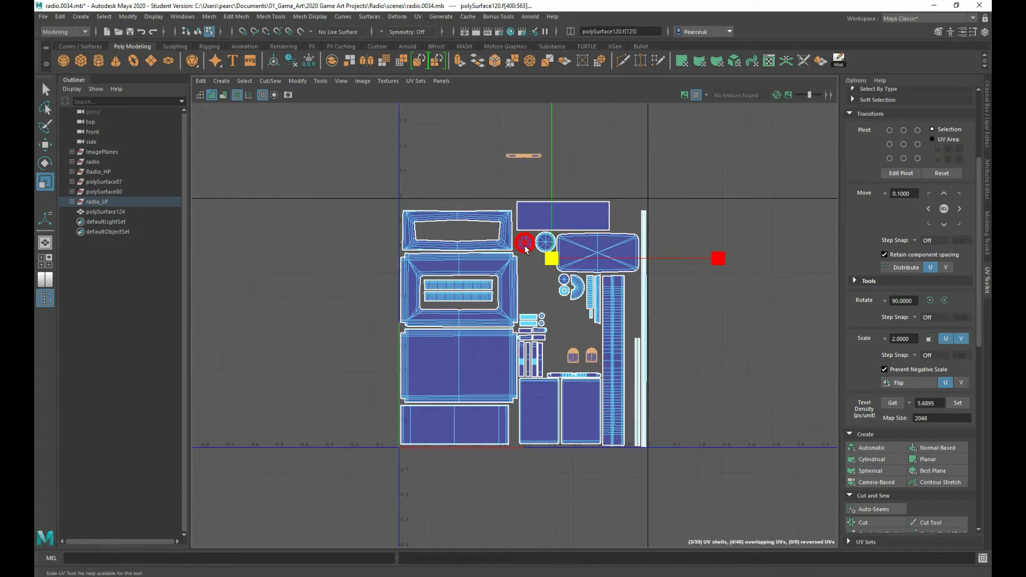
pyautogui.keyDown('alt'); pyautogui.moveTo(525, 246); pyautogui.dragTo(526, 286, button='middle'); pyautogui.keyUp('alt')
pyautogui.scroll(-2, 527, 286)
pyautogui.moveTo(483, 174); pyautogui.dragTo(579, 398)
pyautogui.press('w')
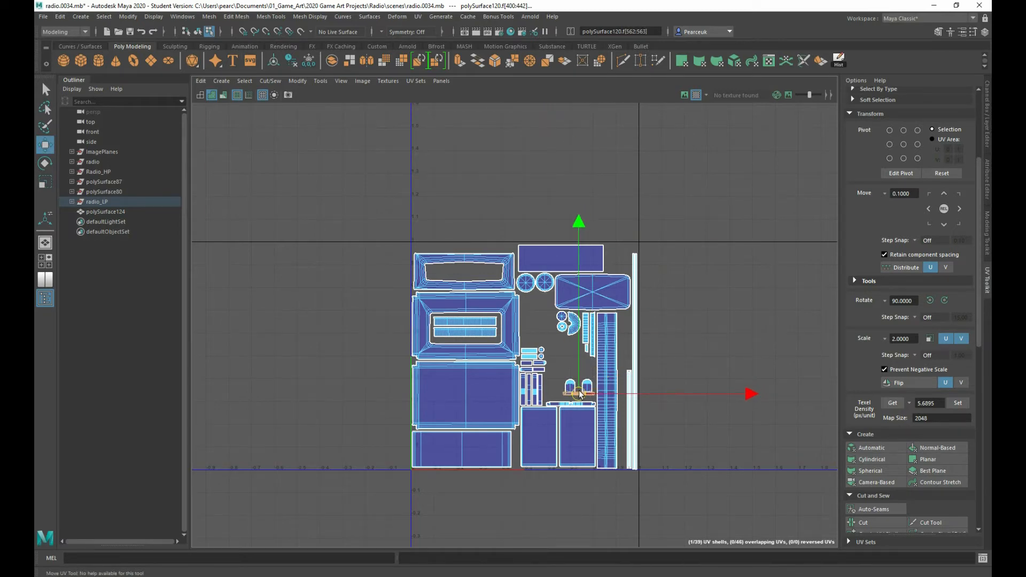
pyautogui.scroll(5, 579, 401)
pyautogui.keyDown('alt'); pyautogui.moveTo(576, 412); pyautogui.dragTo(578, 360, button='middle'); pyautogui.keyUp('alt')
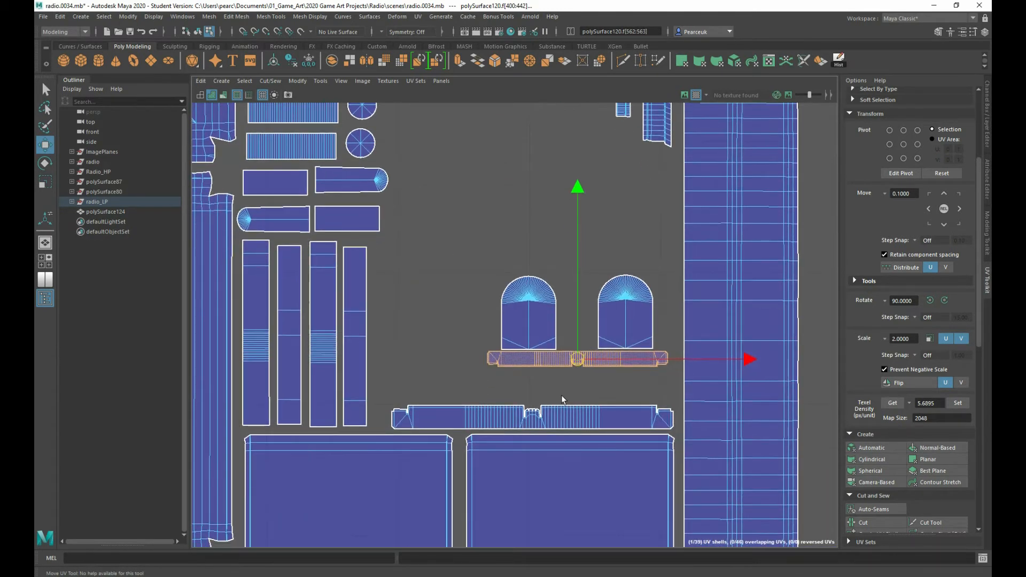
# Sample the matching strip shell's texel density and apply 8.8943 to the small strip and two rounded tab shells
pyautogui.click(569, 418)
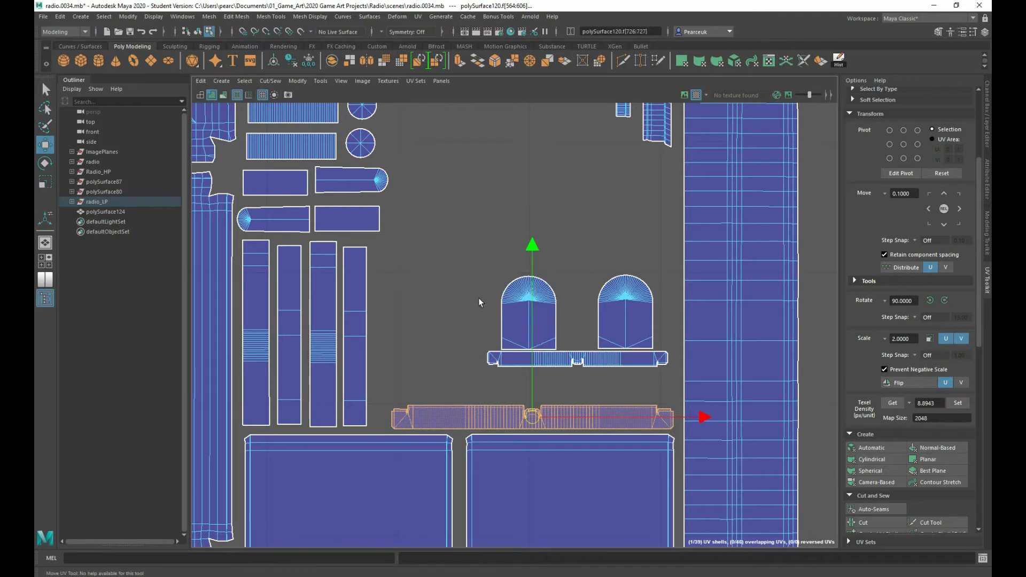
pyautogui.moveTo(452, 283); pyautogui.dragTo(657, 396)
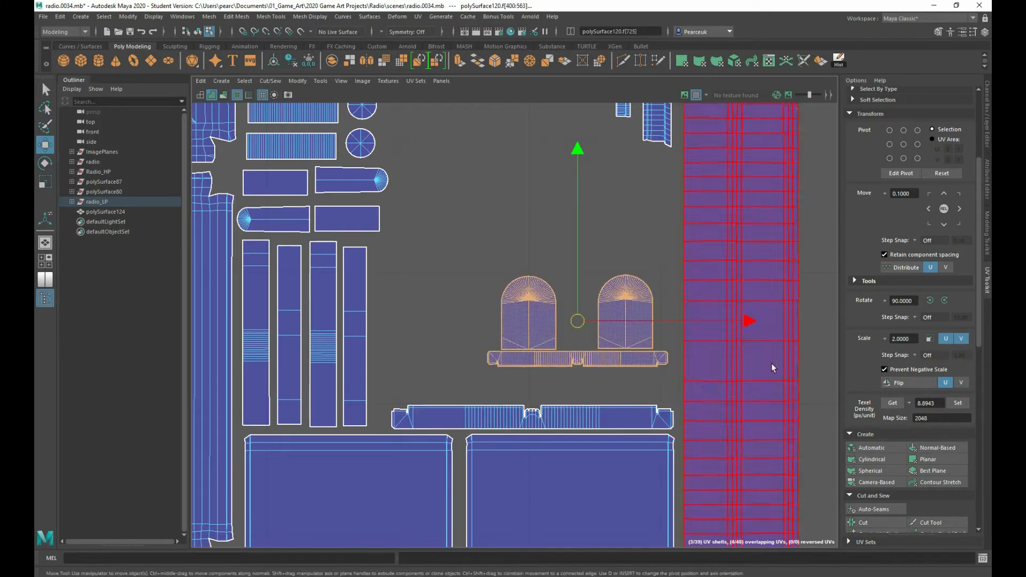
pyautogui.click(958, 404)
# Place the rescaled strip shell just above its matching strip and select the two rounded tab shells
pyautogui.click(559, 359)
pyautogui.moveTo(577, 360); pyautogui.dragTo(531, 384)
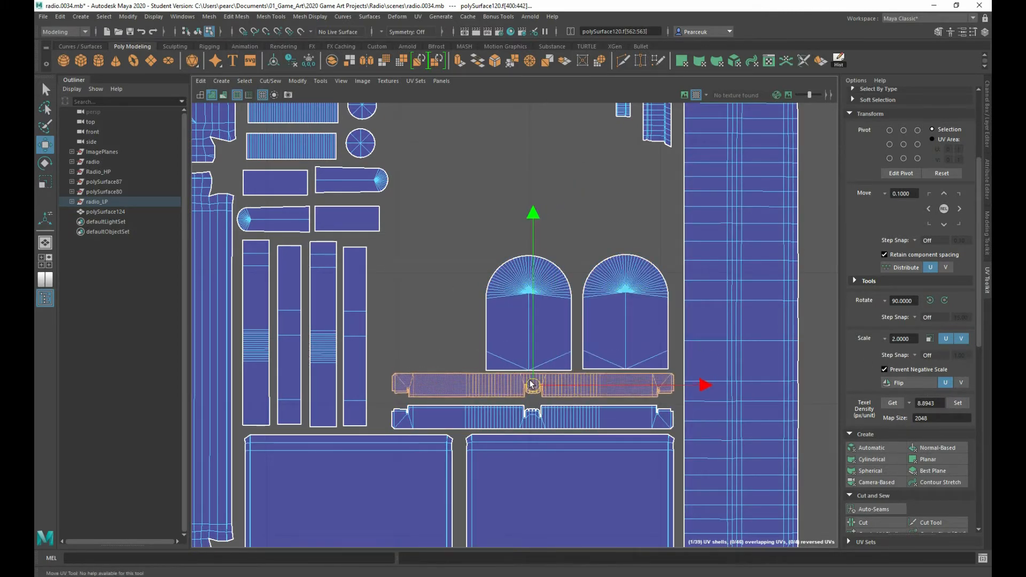
pyautogui.moveTo(433, 221); pyautogui.dragTo(623, 330)
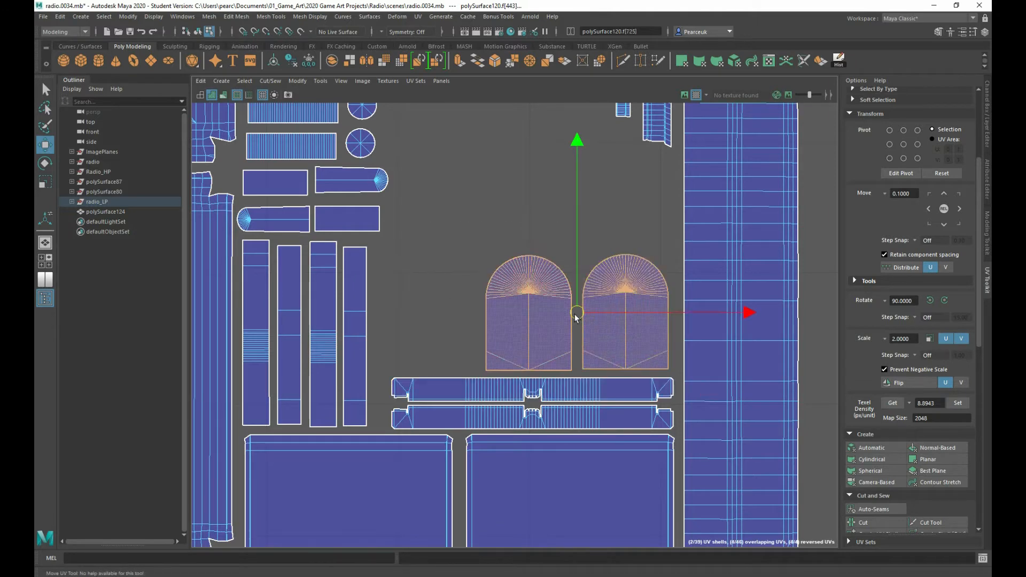
pyautogui.scroll(-8, 556, 326)
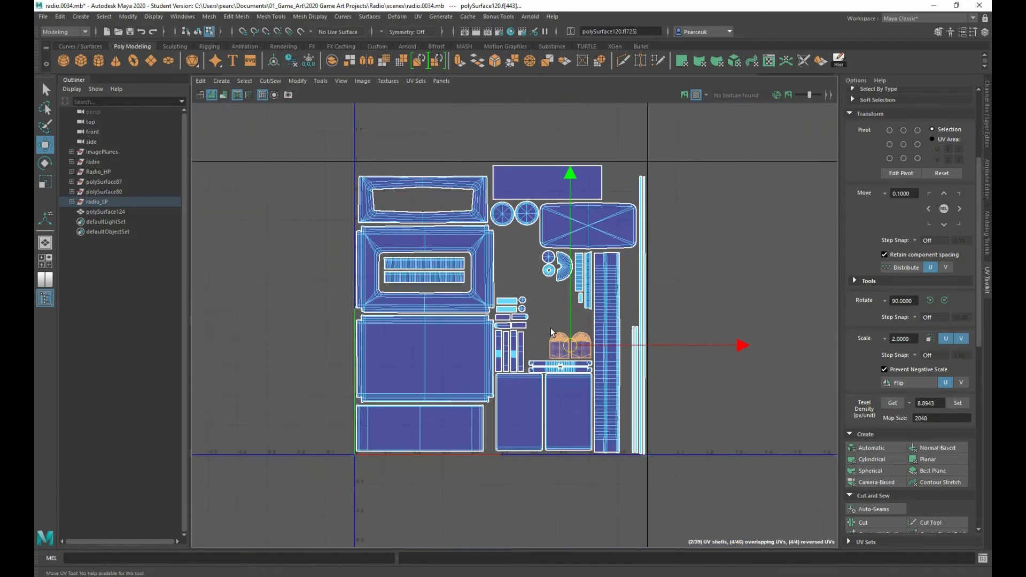
pyautogui.scroll(-8, 478, 342)
pyautogui.scroll(5, 450, 318)
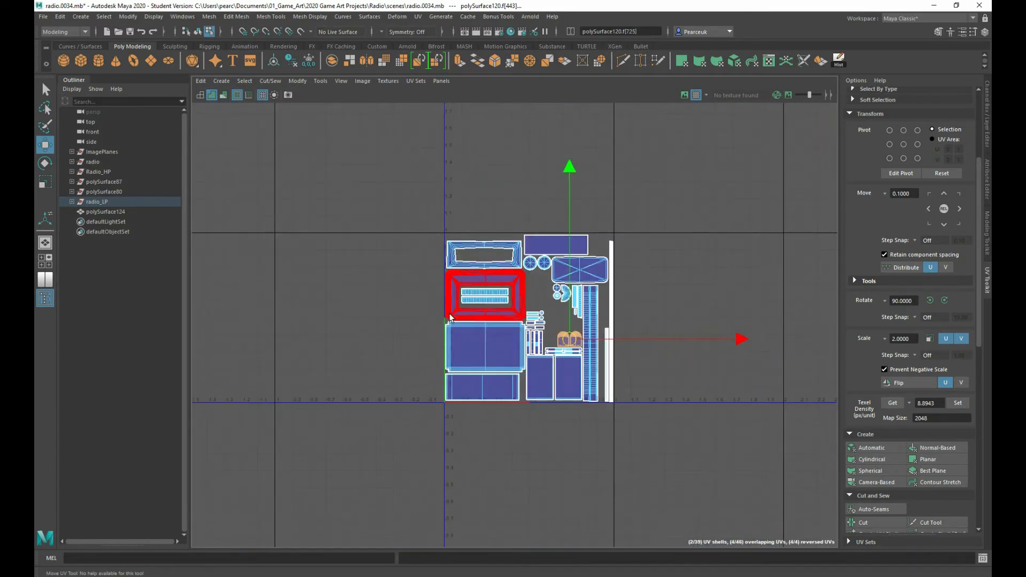
pyautogui.scroll(9, 450, 317)
pyautogui.scroll(-6, 451, 321)
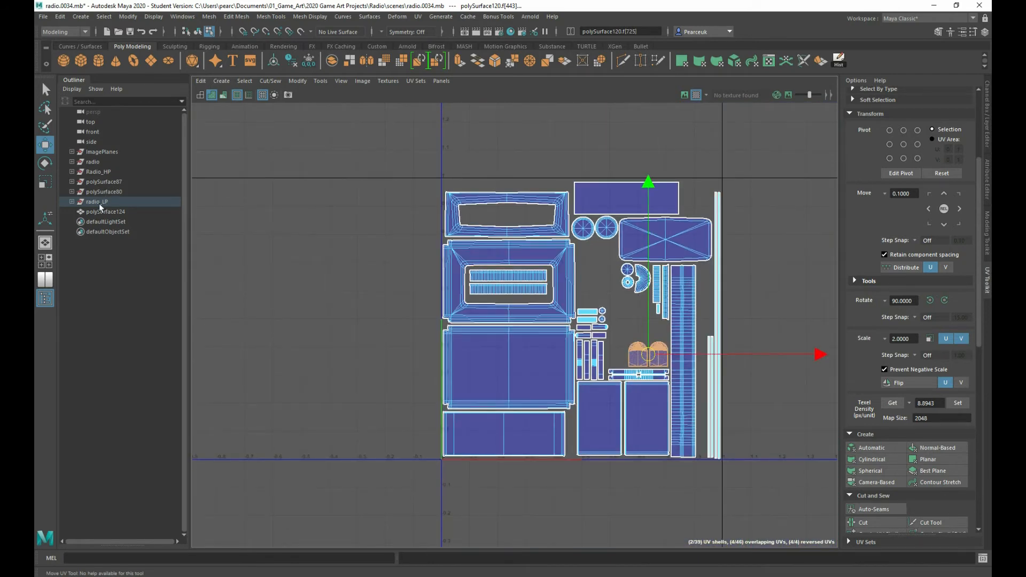
# Return to the full-size perspective view and select the radio_dividers2 object in the exploded model
pyautogui.click(45, 261)
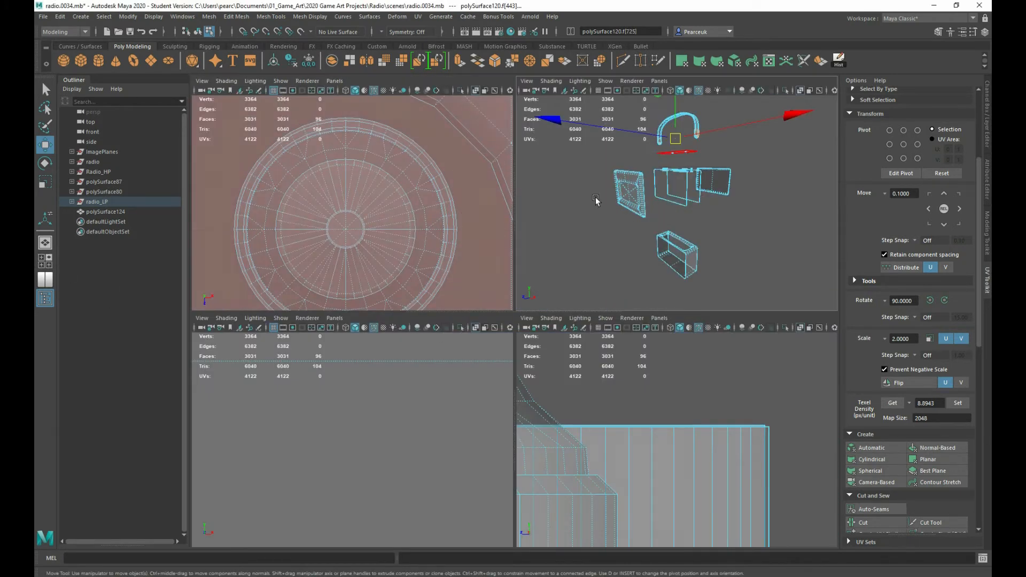
pyautogui.press('space')
pyautogui.keyDown('alt'); pyautogui.moveTo(522, 262); pyautogui.dragTo(537, 258); pyautogui.keyUp('alt')
pyautogui.scroll(3, 537, 258)
pyautogui.moveTo(476, 225); pyautogui.dragTo(526, 210, button='right')
pyautogui.keyDown('alt'); pyautogui.moveTo(420, 269); pyautogui.dragTo(415, 296, button='middle'); pyautogui.keyUp('alt')
pyautogui.moveTo(416, 296)
pyautogui.keyDown('alt'); pyautogui.mouseDown()
pyautogui.moveTo(394, 291)
pyautogui.moveTo(404, 282)
pyautogui.mouseUp(); pyautogui.keyUp('alt')
pyautogui.scroll(-3, 419, 276)
pyautogui.scroll(3, 420, 274)
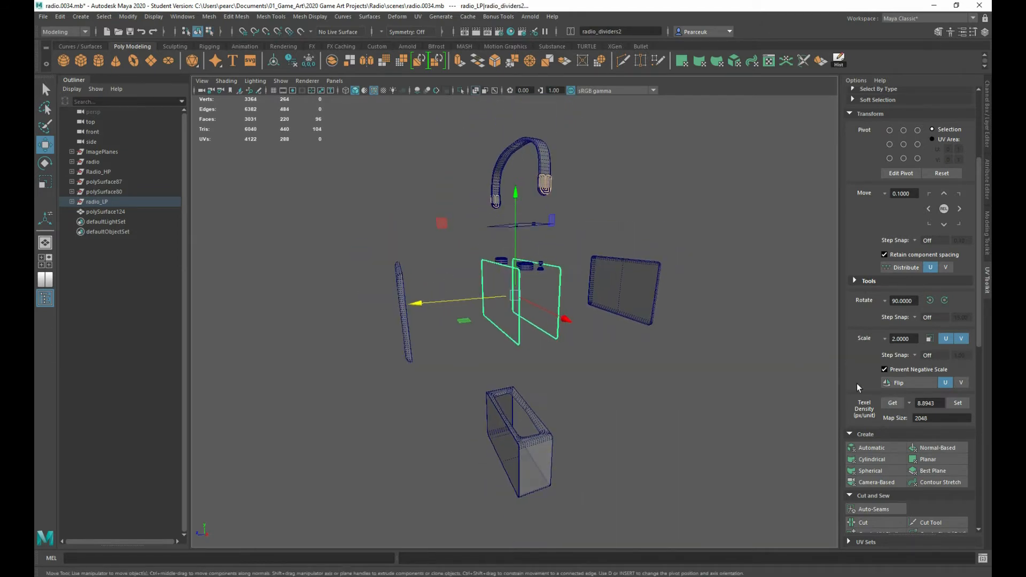
# Select all exploded low-poly radio parts except the carry handle and the frame panel with the recessed opening
pyautogui.moveTo(474, 216); pyautogui.dragTo(713, 490)
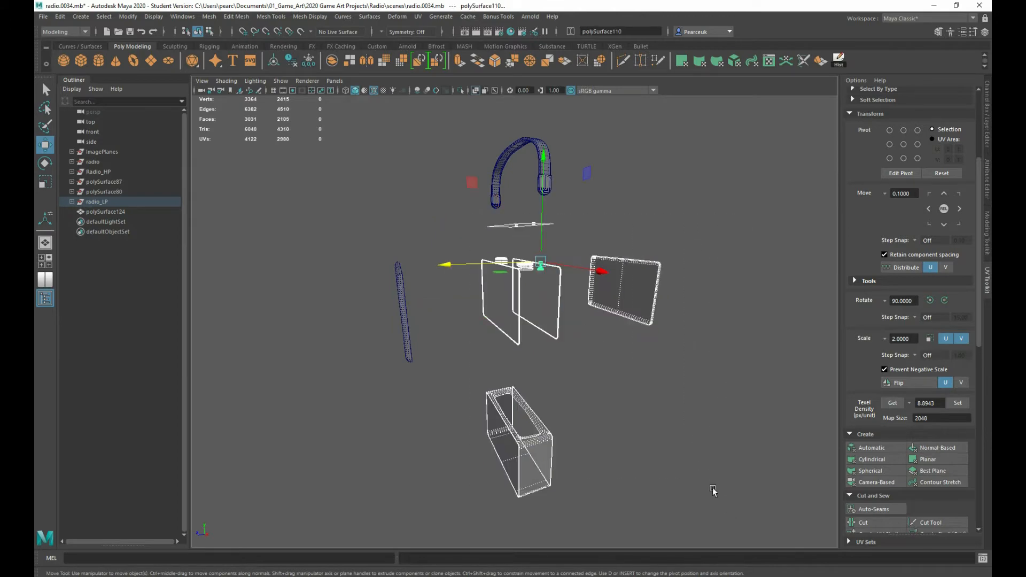
pyautogui.keyDown('alt'); pyautogui.moveTo(576, 340); pyautogui.dragTo(589, 362); pyautogui.keyUp('alt')
pyautogui.scroll(5, 602, 339)
pyautogui.scroll(-2, 603, 339)
pyautogui.scroll(-4, 572, 323)
pyautogui.keyDown('alt'); pyautogui.moveTo(557, 307); pyautogui.dragTo(604, 366); pyautogui.keyUp('alt')
pyautogui.scroll(-1, 573, 334)
pyautogui.scroll(2, 573, 334)
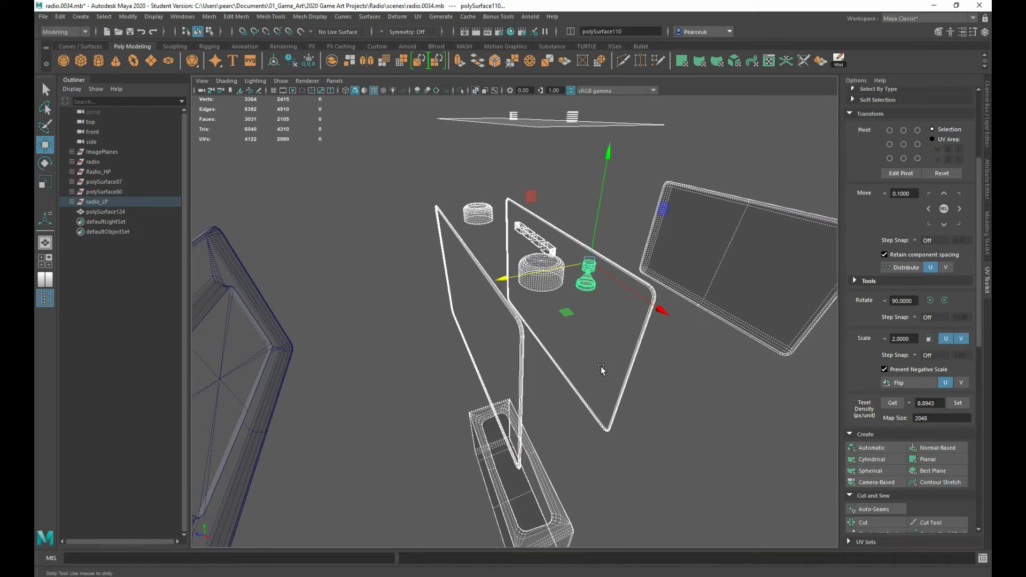
# Export the selected parts as radio_lpA_explodebake.fbx in the assets folder, keeping the current FBX export settings
pyautogui.click(43, 16)
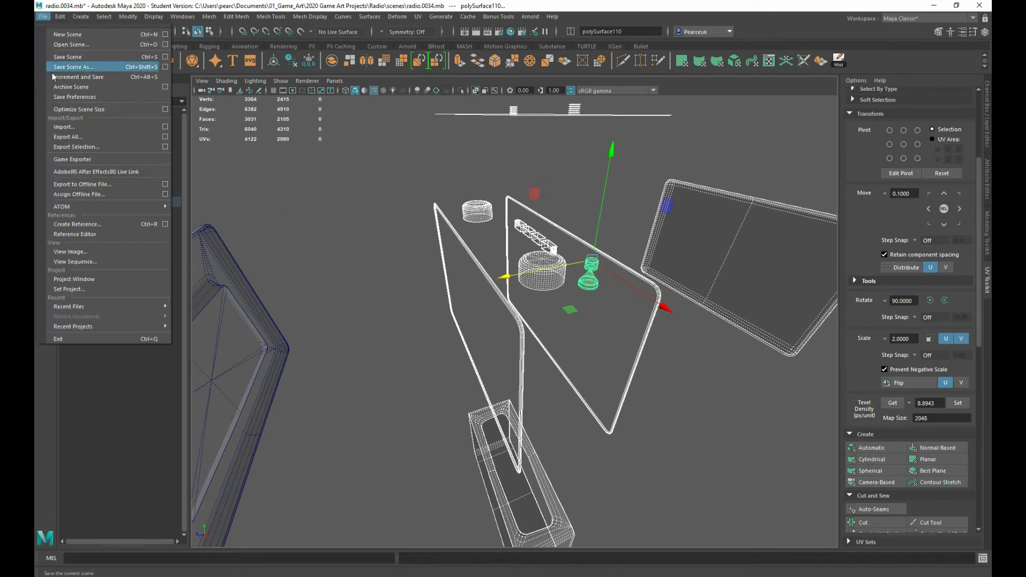
pyautogui.click(74, 147)
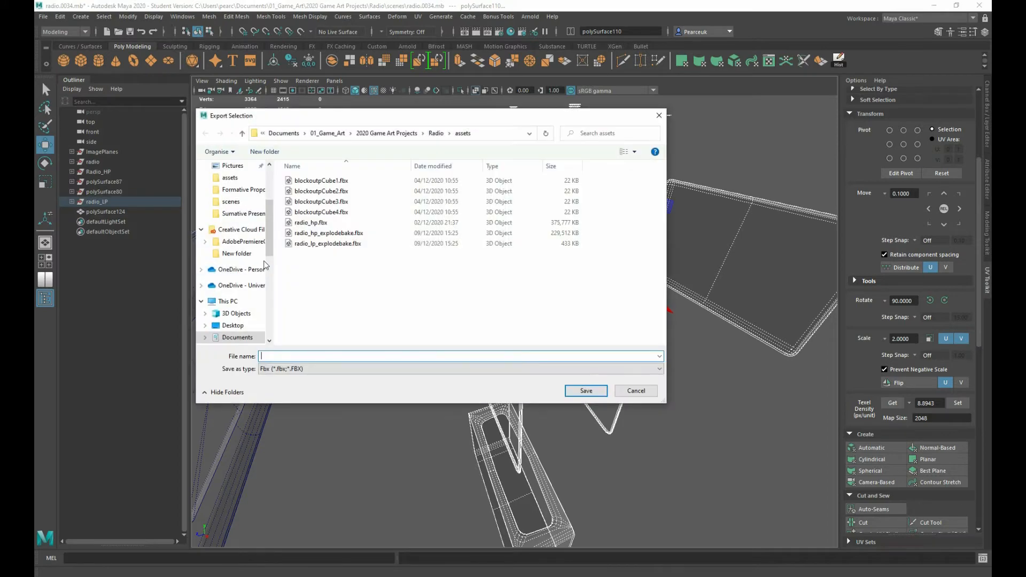
pyautogui.click(325, 245)
pyautogui.doubleClick(289, 355)
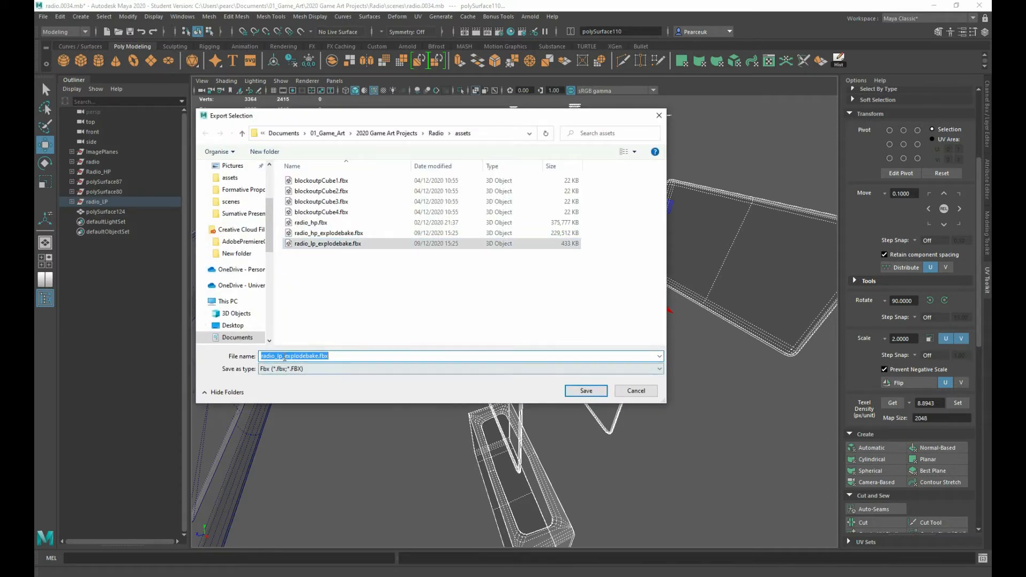
pyautogui.click(285, 357)
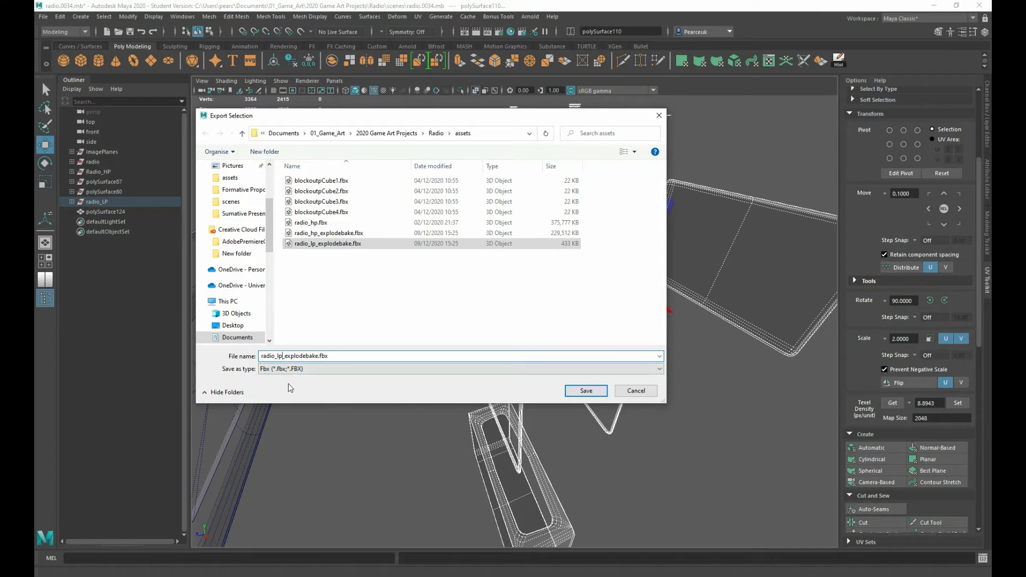
pyautogui.write('A')
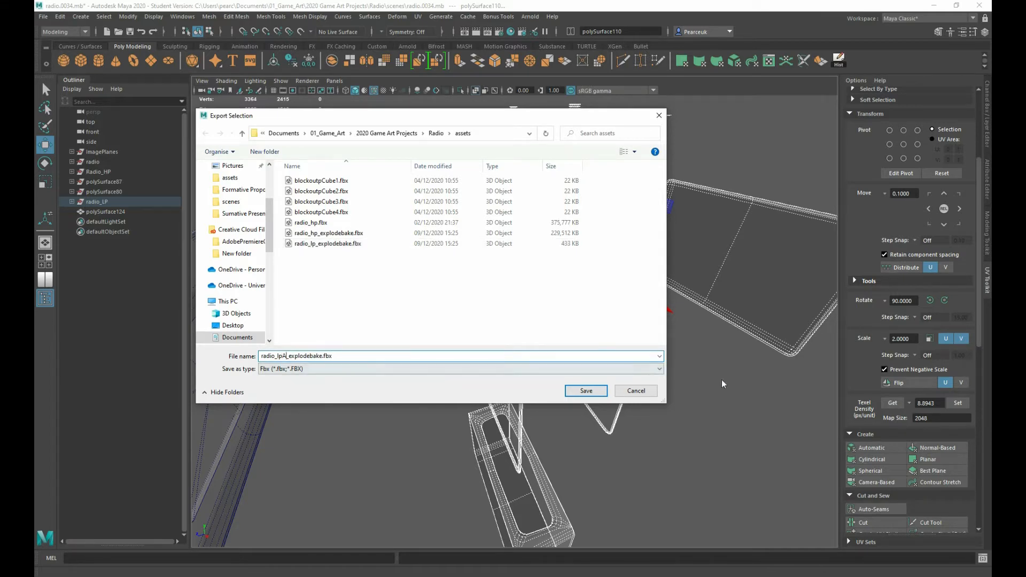
pyautogui.click(586, 390)
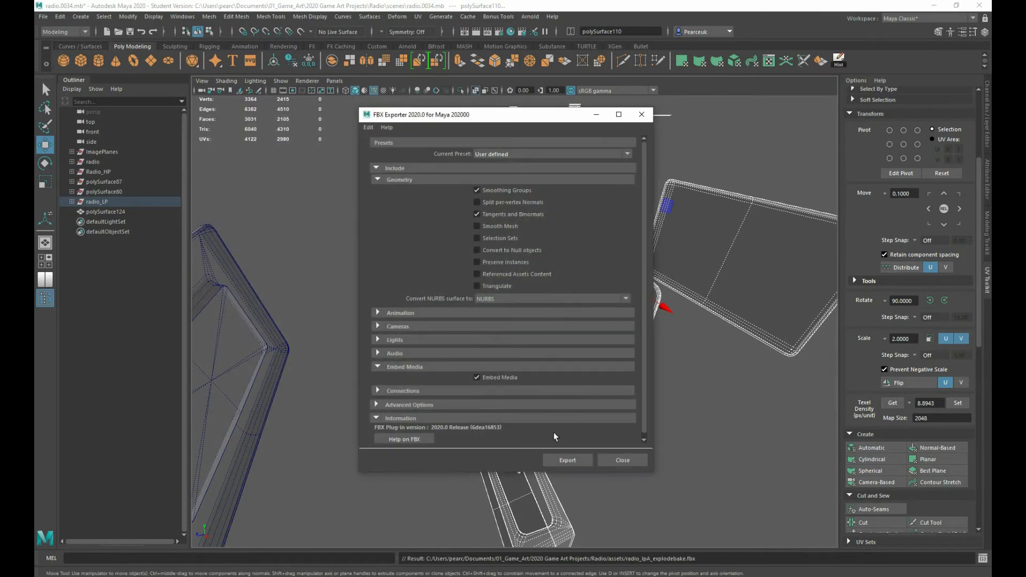
pyautogui.click(567, 460)
# Export only the frame panel with the recessed opening as radio_lpB_explodebake.fbx in the assets folder
pyautogui.click(232, 291)
pyautogui.press('a')
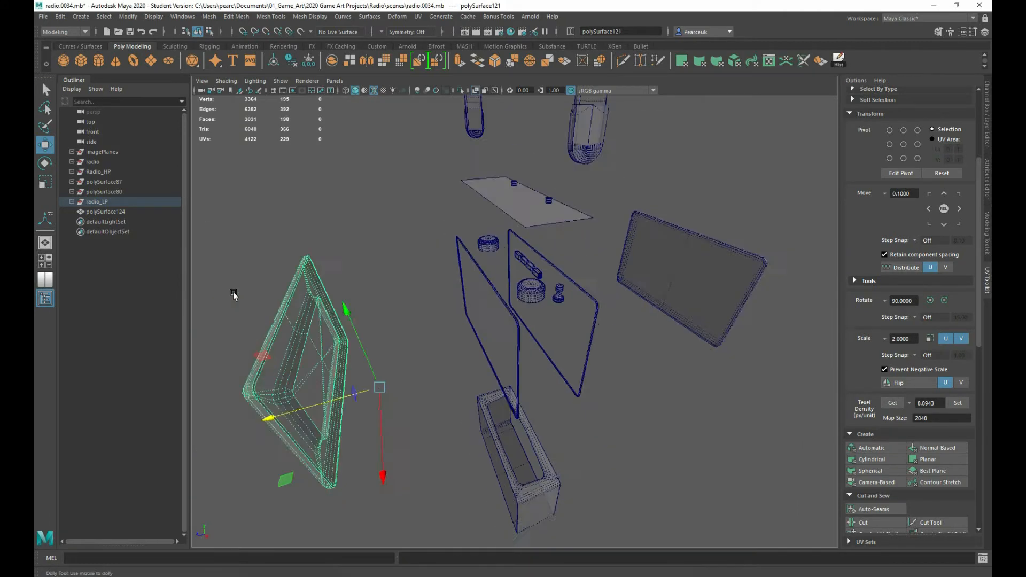
pyautogui.scroll(2, 238, 298)
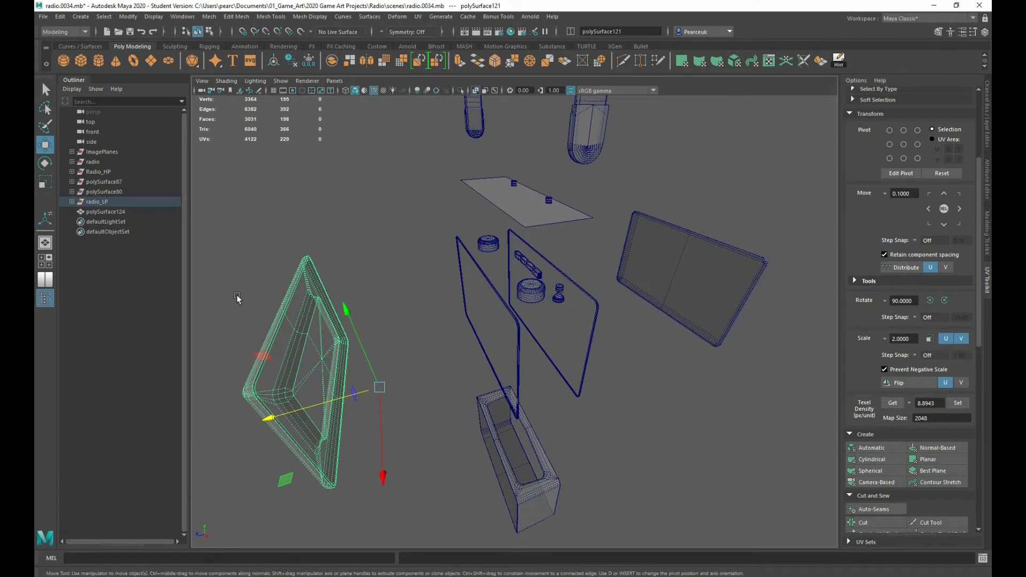
pyautogui.click(42, 17)
pyautogui.click(77, 148)
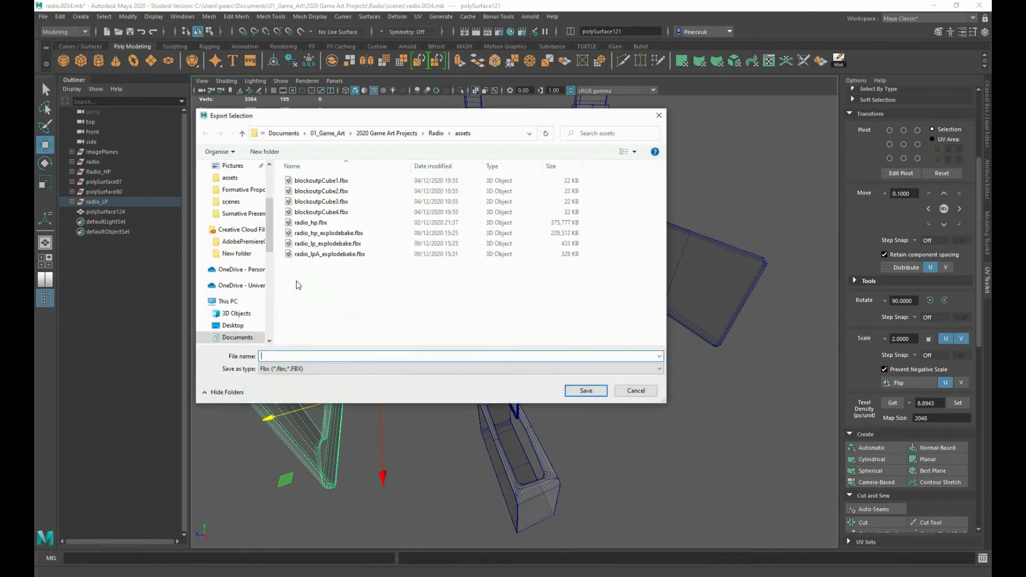
pyautogui.click(310, 254)
pyautogui.doubleClick(297, 355)
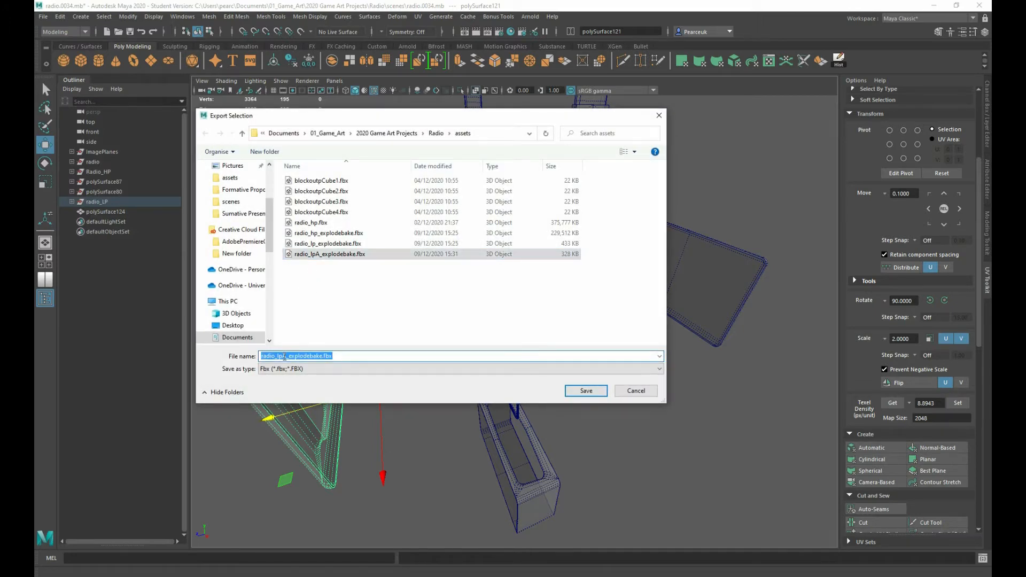
pyautogui.click(287, 356)
pyautogui.press('BackSpace')
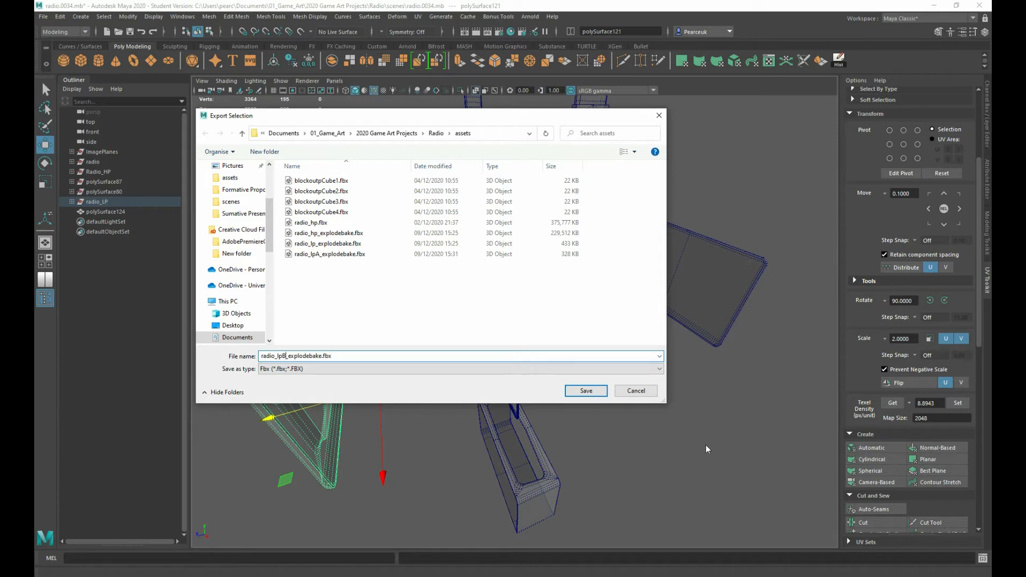
pyautogui.click(585, 391)
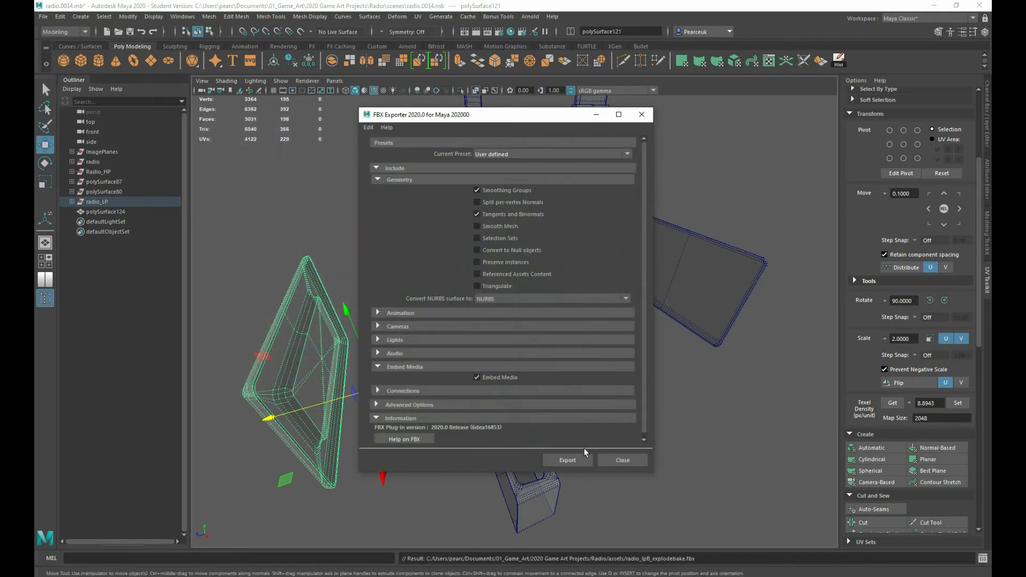
pyautogui.click(568, 460)
# Separate the carry handle mesh into its individual pieces and select the curved strap
pyautogui.click(587, 146)
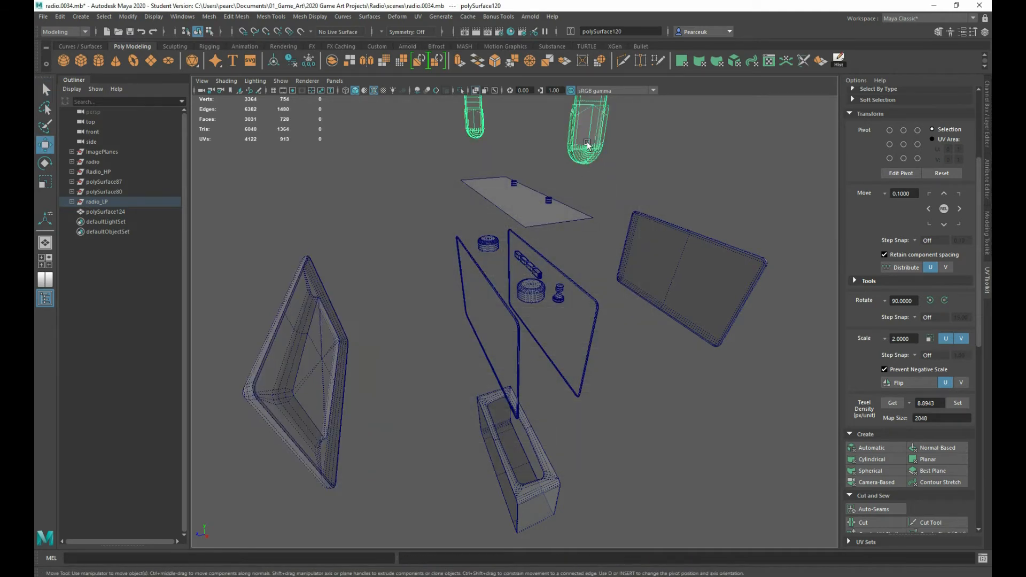
pyautogui.keyDown('alt'); pyautogui.moveTo(573, 144); pyautogui.dragTo(575, 181); pyautogui.keyUp('alt')
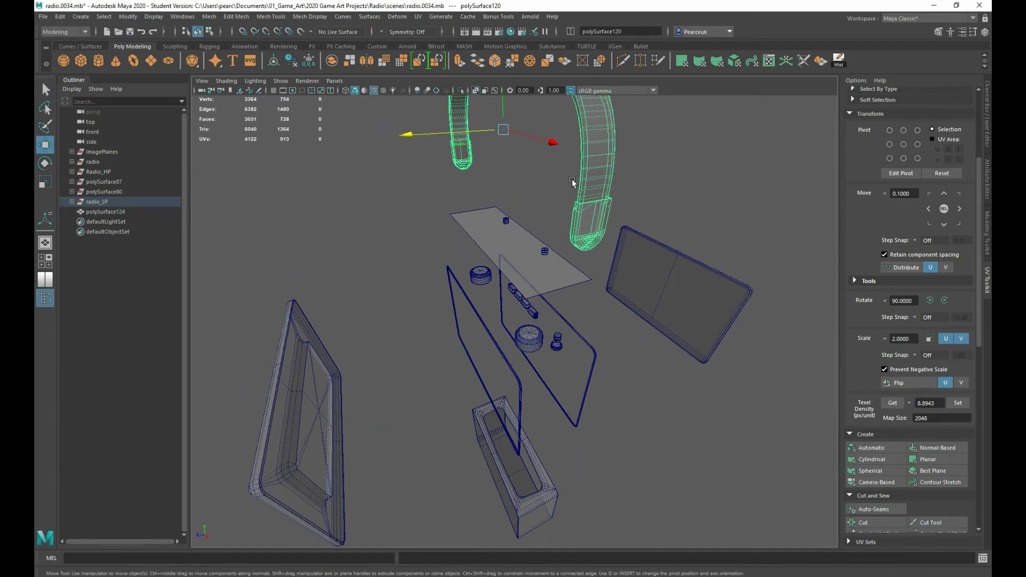
pyautogui.keyDown('alt'); pyautogui.moveTo(575, 181); pyautogui.dragTo(569, 218, button='middle'); pyautogui.keyUp('alt')
pyautogui.scroll(2, 569, 218)
pyautogui.rightClick(592, 209)
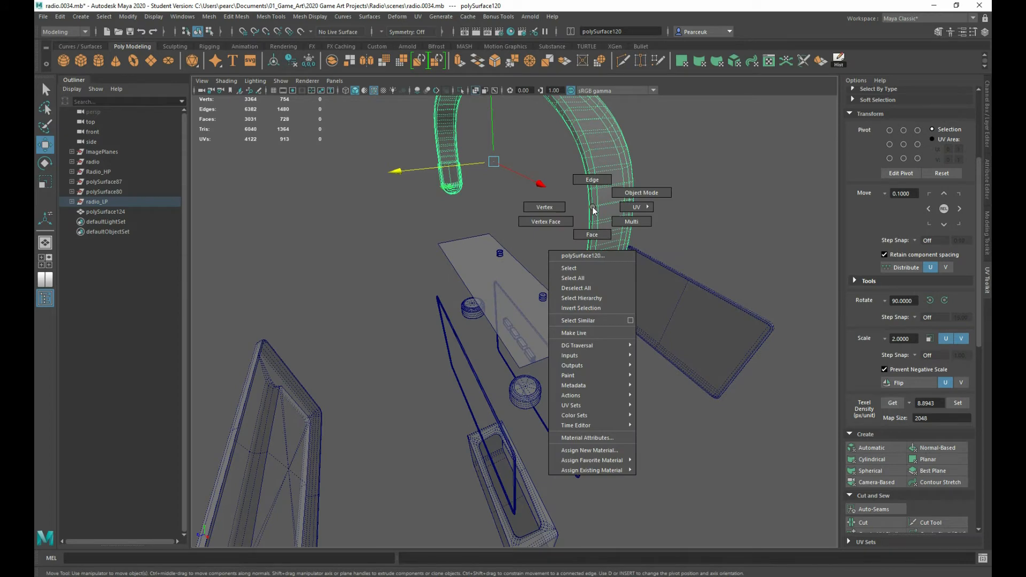
pyautogui.keyDown('shift'); pyautogui.moveTo(593, 209); pyautogui.dragTo(556, 407, button='right'); pyautogui.keyUp('shift')
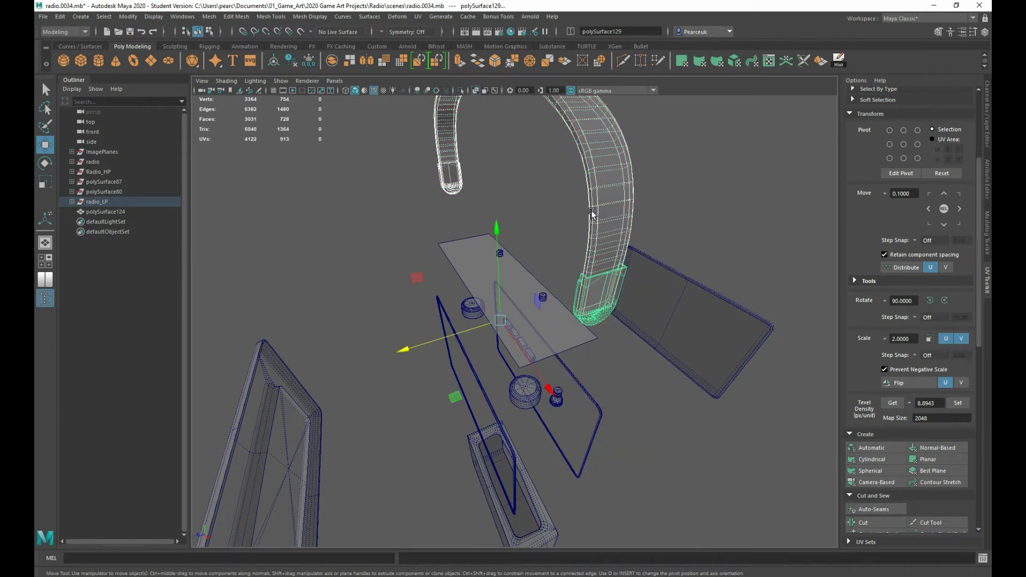
pyautogui.keyDown('alt'); pyautogui.moveTo(524, 235); pyautogui.dragTo(569, 229); pyautogui.keyUp('alt')
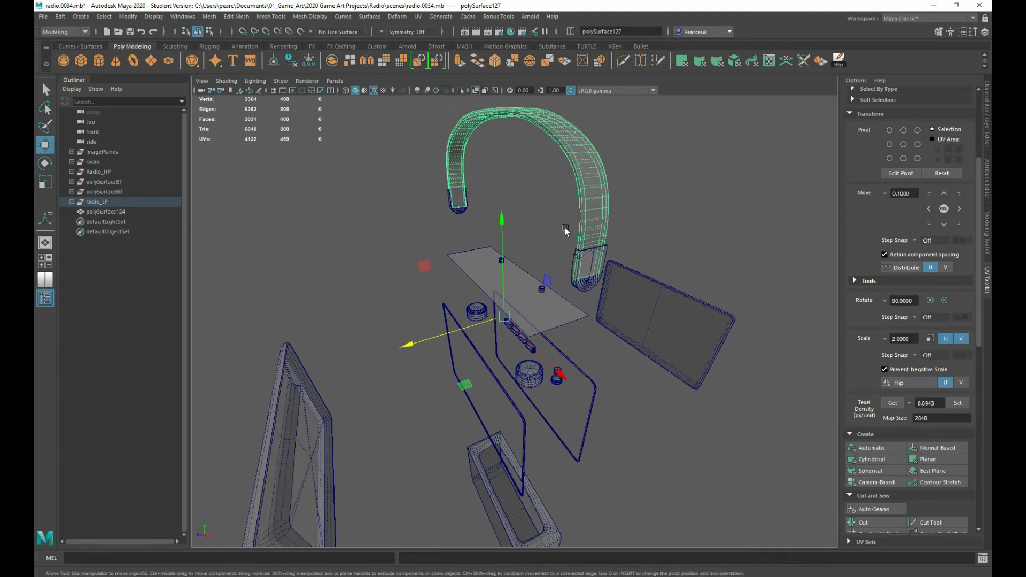
# Raise the curved handle strap clear of its end caps to a Translate Y of 27.784
pyautogui.click(987, 128)
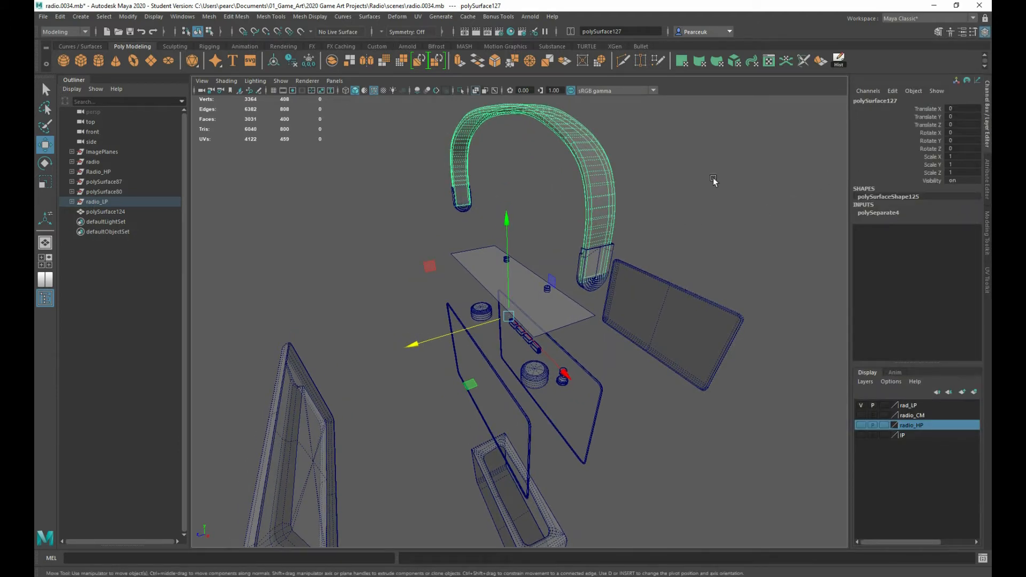
pyautogui.moveTo(509, 225); pyautogui.dragTo(514, 177)
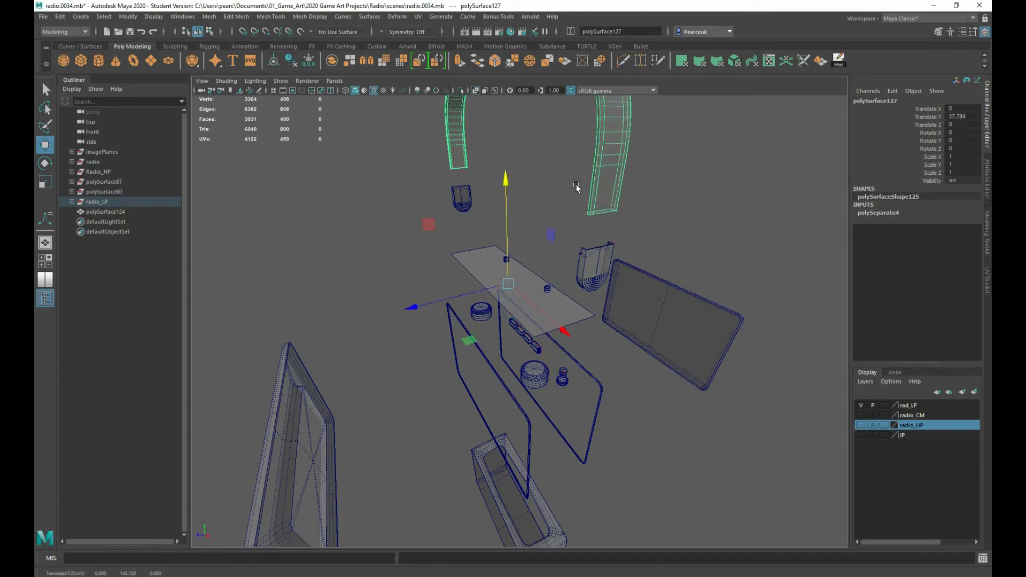
pyautogui.keyDown('alt'); pyautogui.moveTo(576, 184); pyautogui.dragTo(571, 223); pyautogui.keyUp('alt')
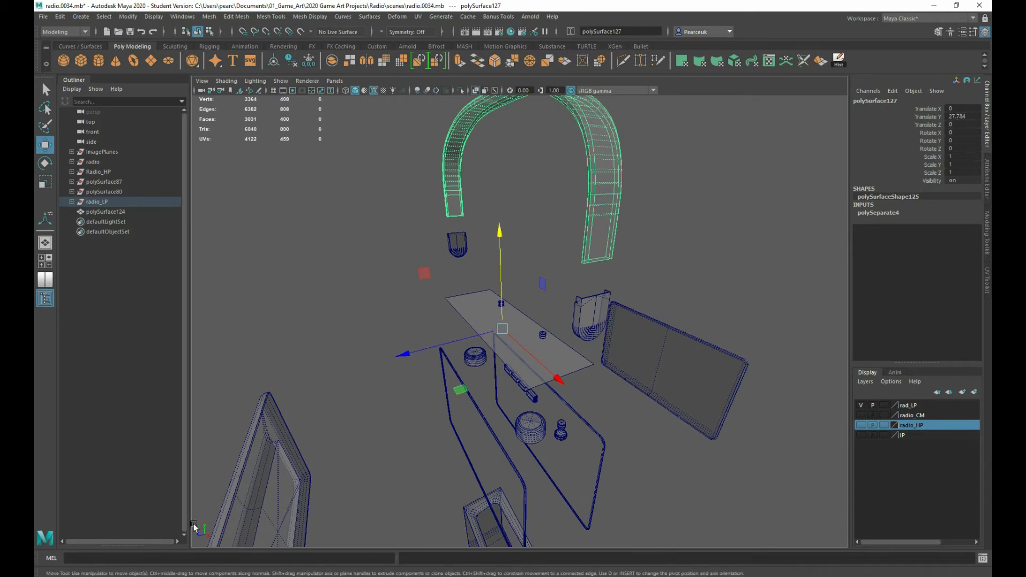
pyautogui.keyDown('alt'); pyautogui.moveTo(389, 494); pyautogui.dragTo(380, 421); pyautogui.keyUp('alt')
# Combine the two rounded handle end caps into a single mesh
pyautogui.click(571, 294)
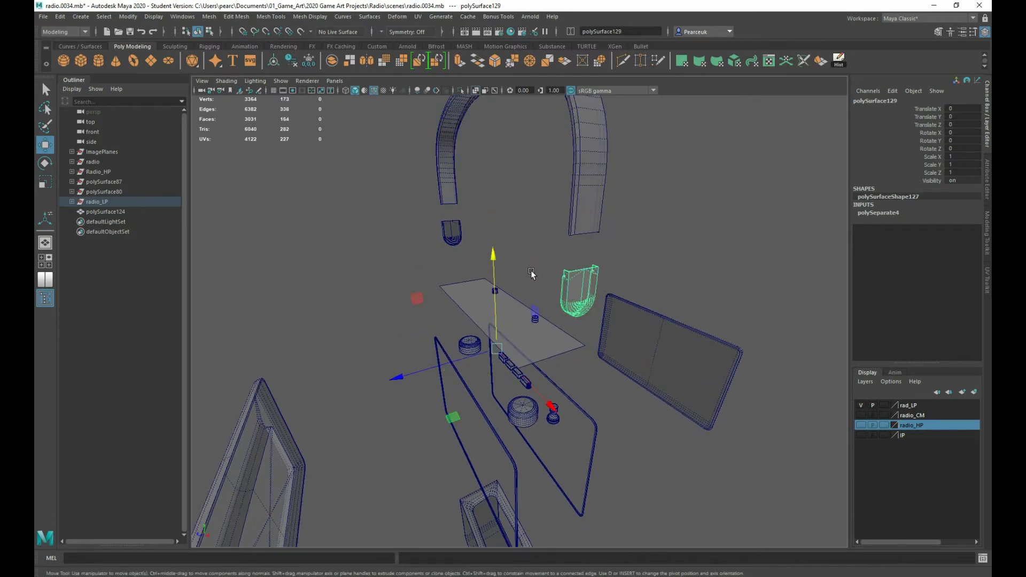
pyautogui.keyDown('shift'); pyautogui.click(449, 240); pyautogui.keyUp('shift')
pyautogui.keyDown('shift'); pyautogui.rightClick(452, 238); pyautogui.keyUp('shift')
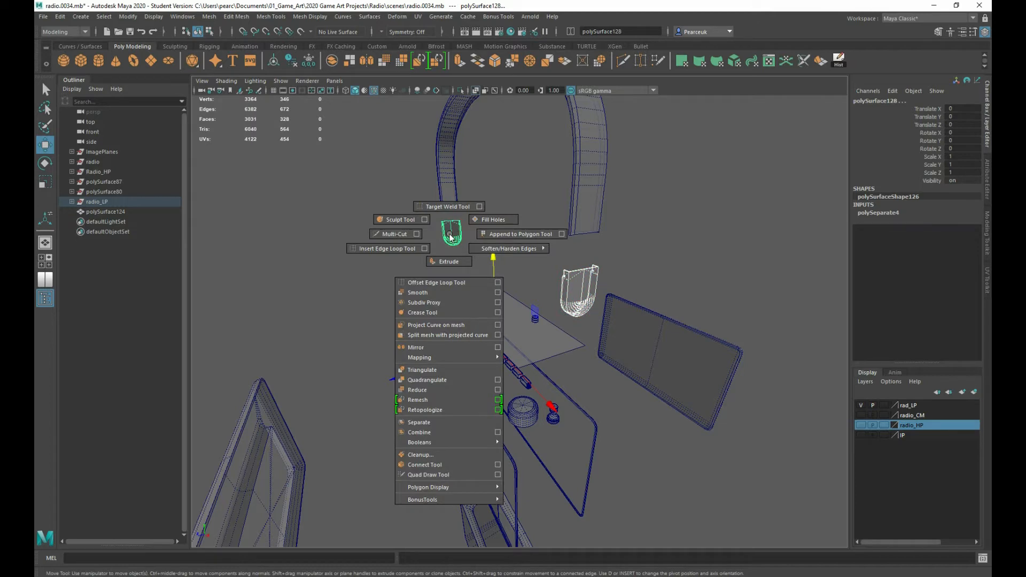
pyautogui.click(444, 431)
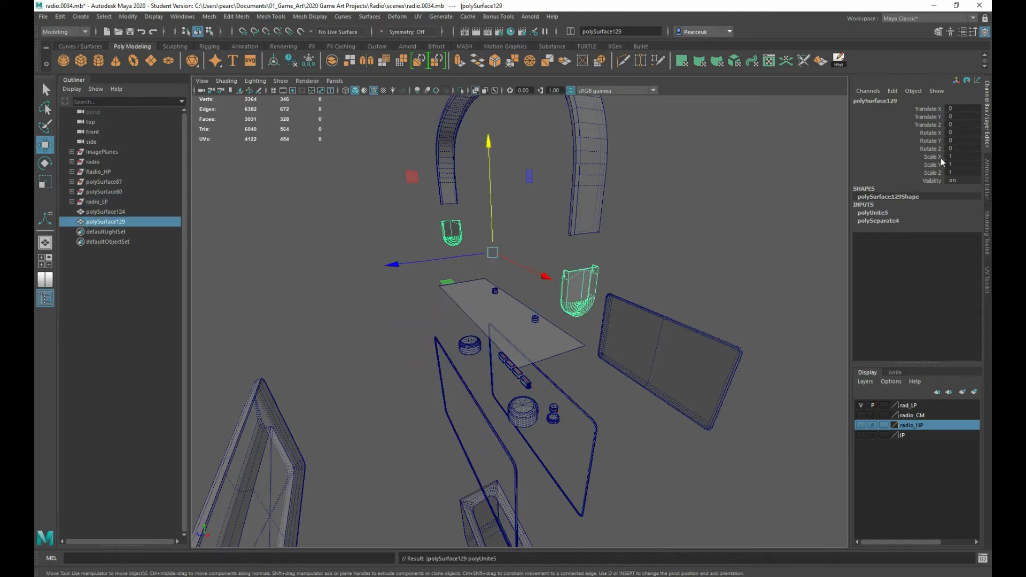
# Export the combined handle end caps as radio_lpC_explodebake.fbx in the assets folder with the current FBX settings
pyautogui.keyDown('alt'); pyautogui.moveTo(409, 369); pyautogui.dragTo(430, 352); pyautogui.keyUp('alt')
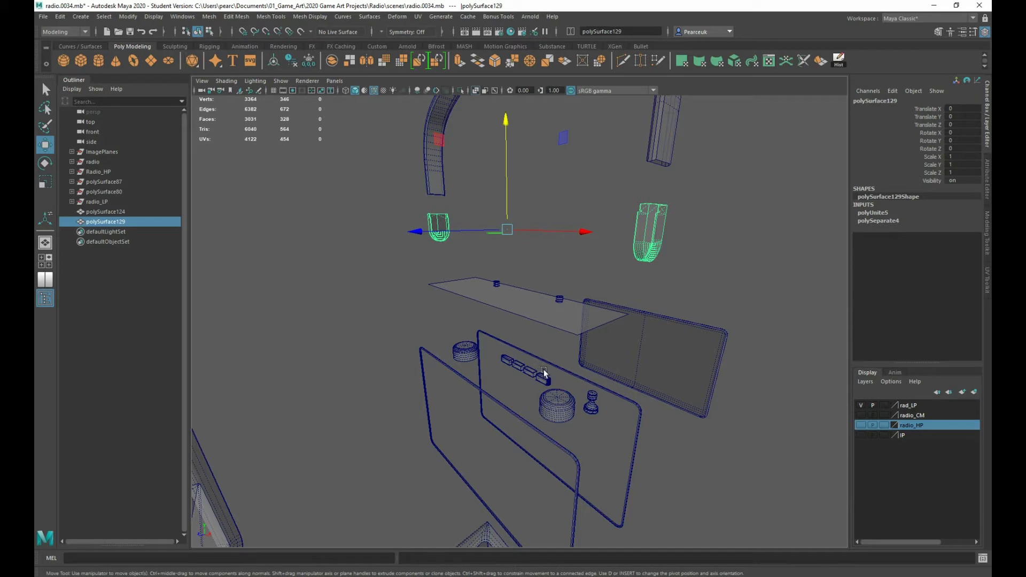
pyautogui.keyDown('alt'); pyautogui.moveTo(412, 319); pyautogui.dragTo(418, 322); pyautogui.keyUp('alt')
pyautogui.moveTo(392, 295)
pyautogui.keyDown('shift'); pyautogui.mouseDown(button='right')
pyautogui.moveTo(371, 488)
pyautogui.moveTo(362, 414)
pyautogui.moveTo(392, 297)
pyautogui.mouseUp(button='right'); pyautogui.keyUp('shift')
pyautogui.click(43, 16)
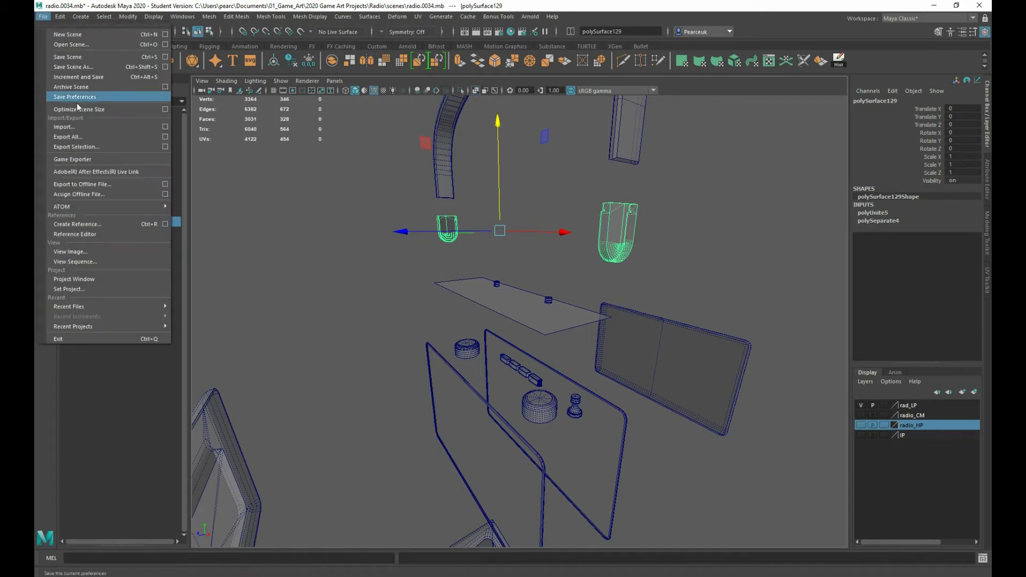
pyautogui.moveTo(92, 206)
pyautogui.click(80, 147)
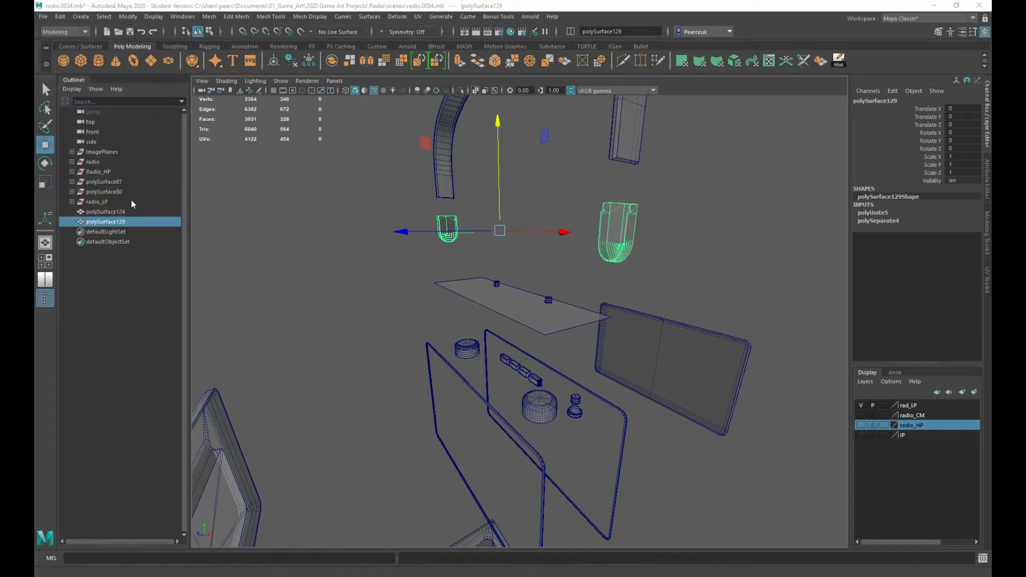
pyautogui.click(323, 265)
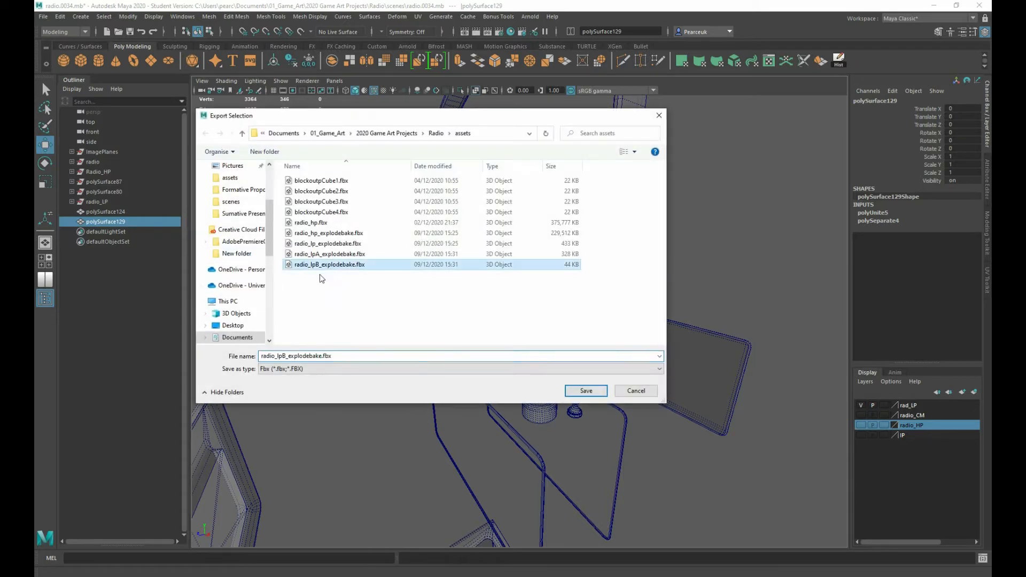
pyautogui.click(296, 356)
pyautogui.click(287, 355)
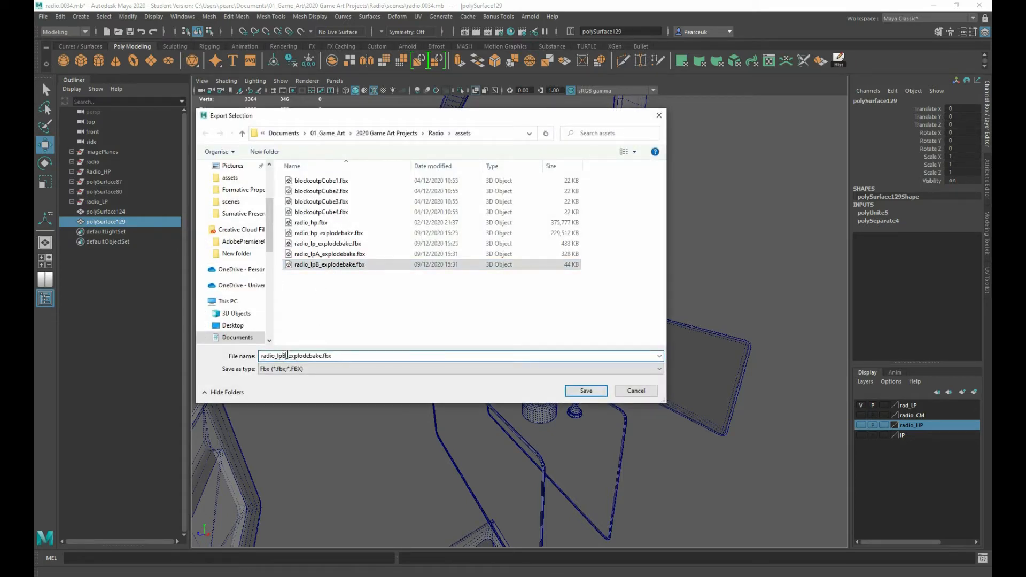
pyautogui.press('BackSpace')
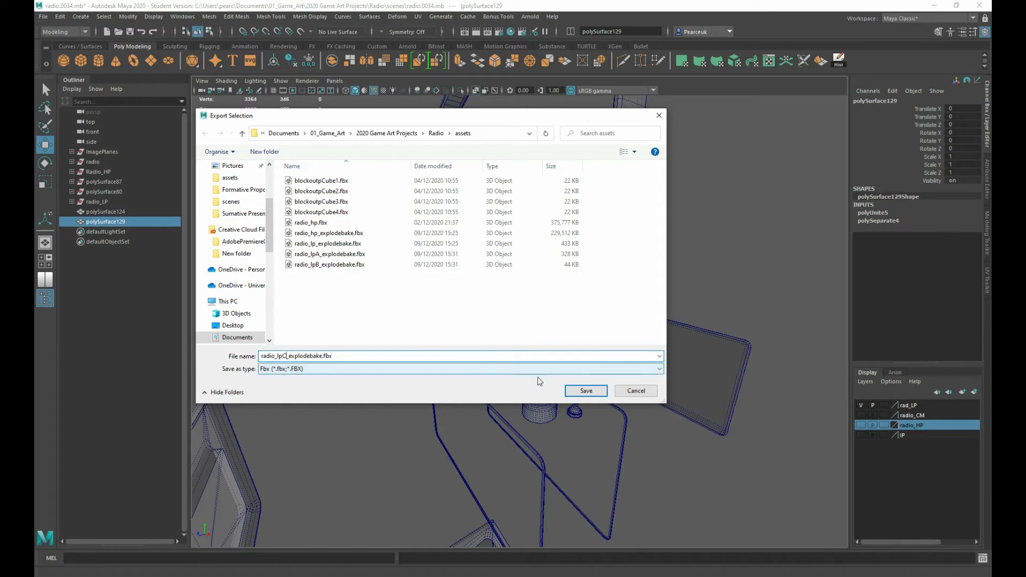
pyautogui.click(587, 391)
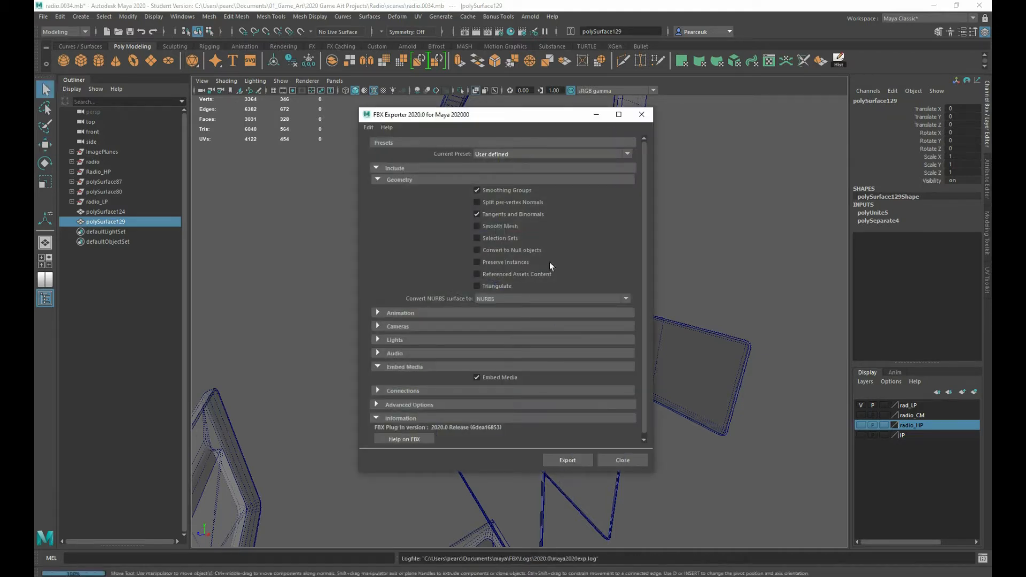
pyautogui.click(641, 114)
# Export the raised low-poly handle strap as radio_lpD_explodebake.fbx in the assets folder with the current FBX settings
pyautogui.click(626, 157)
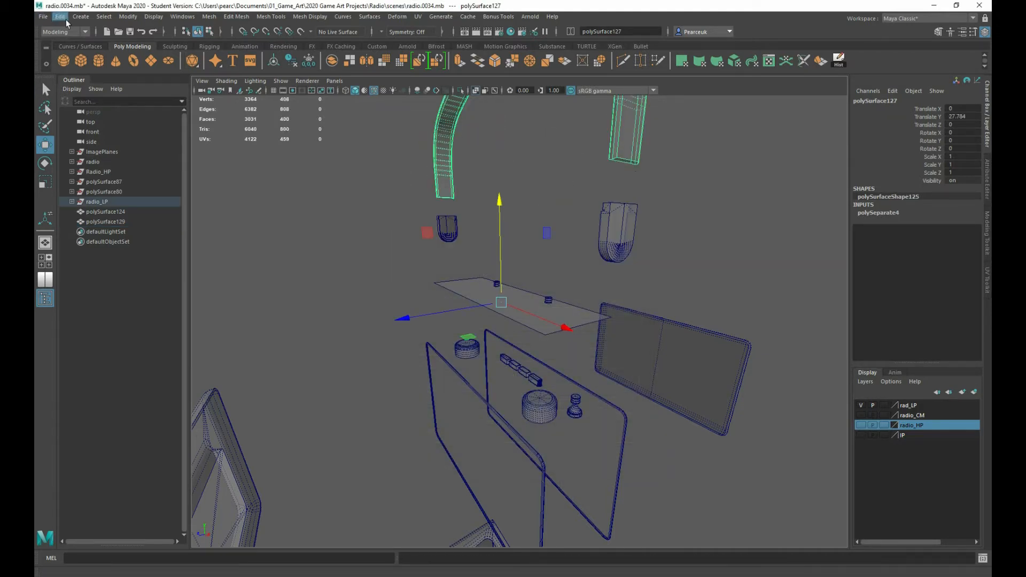
pyautogui.click(43, 18)
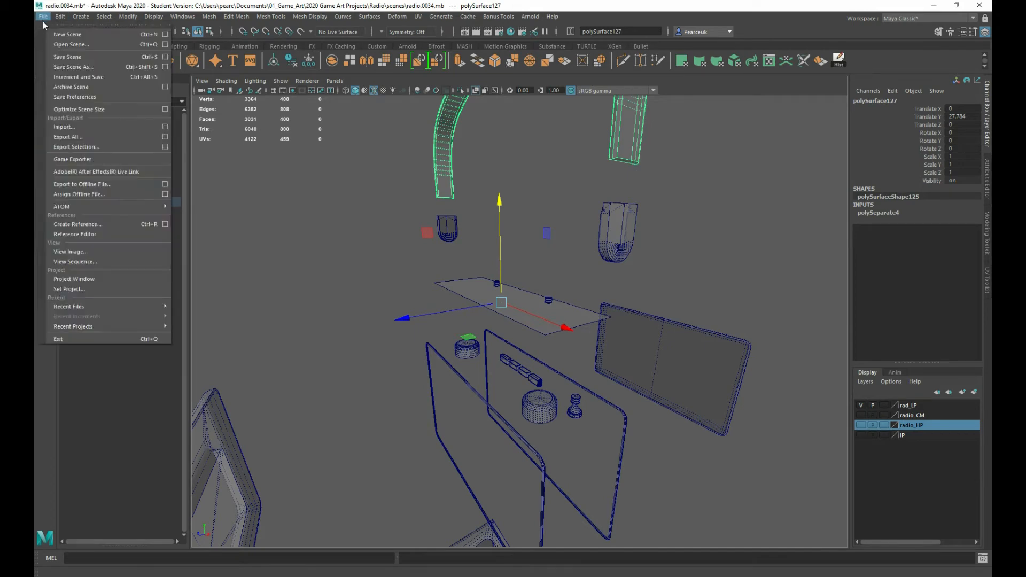
pyautogui.click(90, 149)
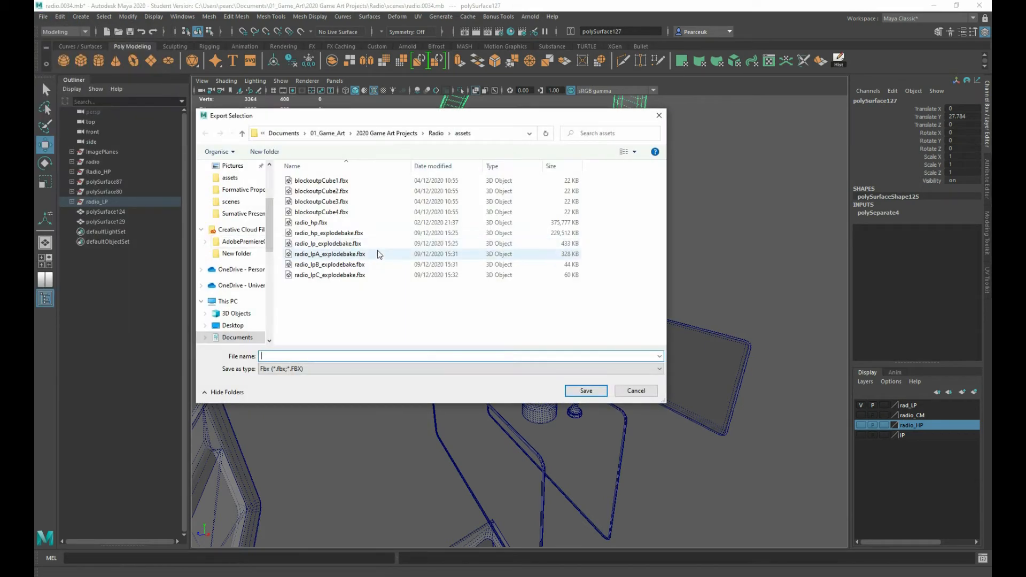
pyautogui.click(309, 276)
pyautogui.press('Tab')
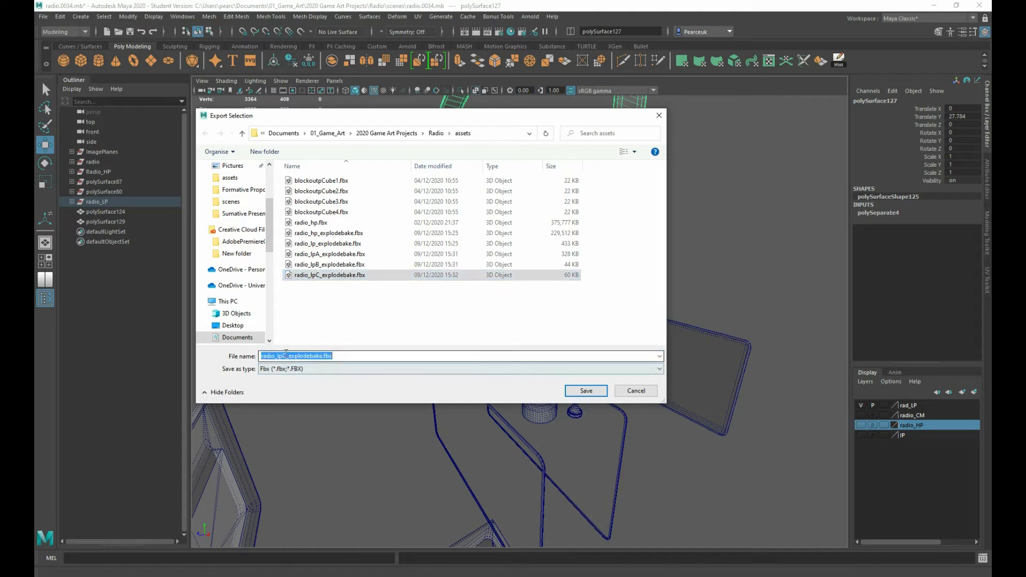
pyautogui.click(285, 356)
pyautogui.press('BackSpace')
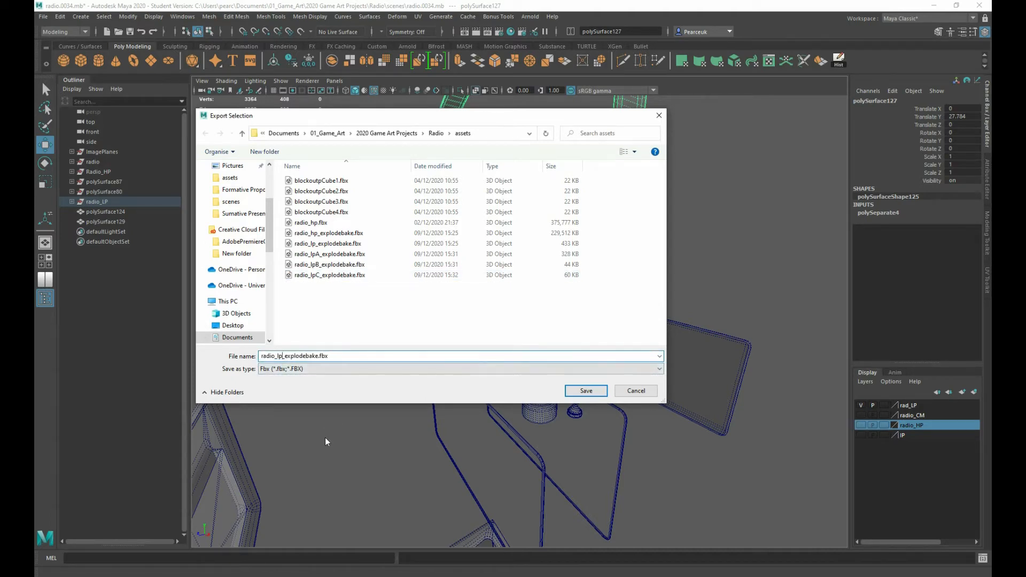
pyautogui.write('D')
pyautogui.click(597, 396)
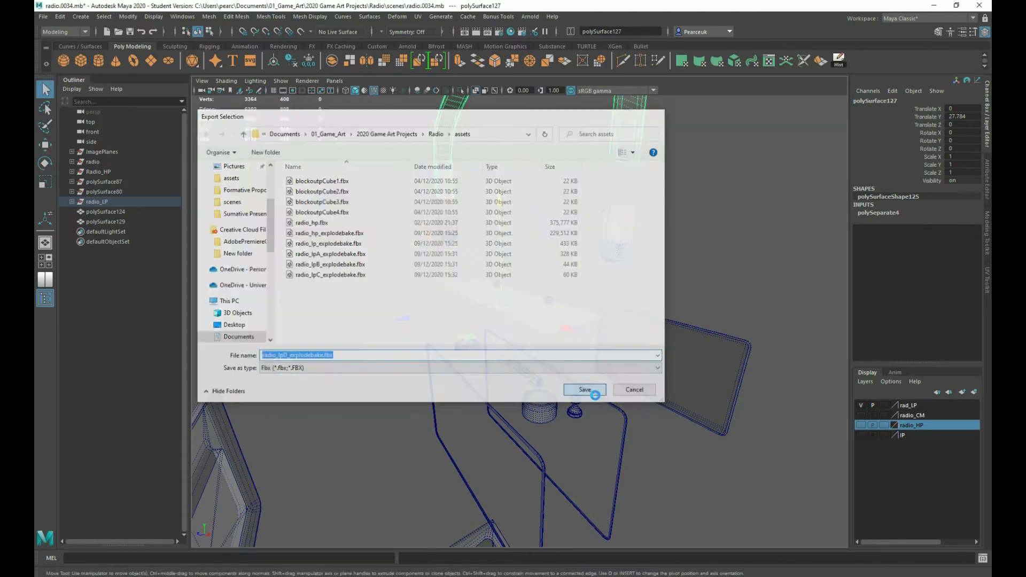
pyautogui.click(568, 459)
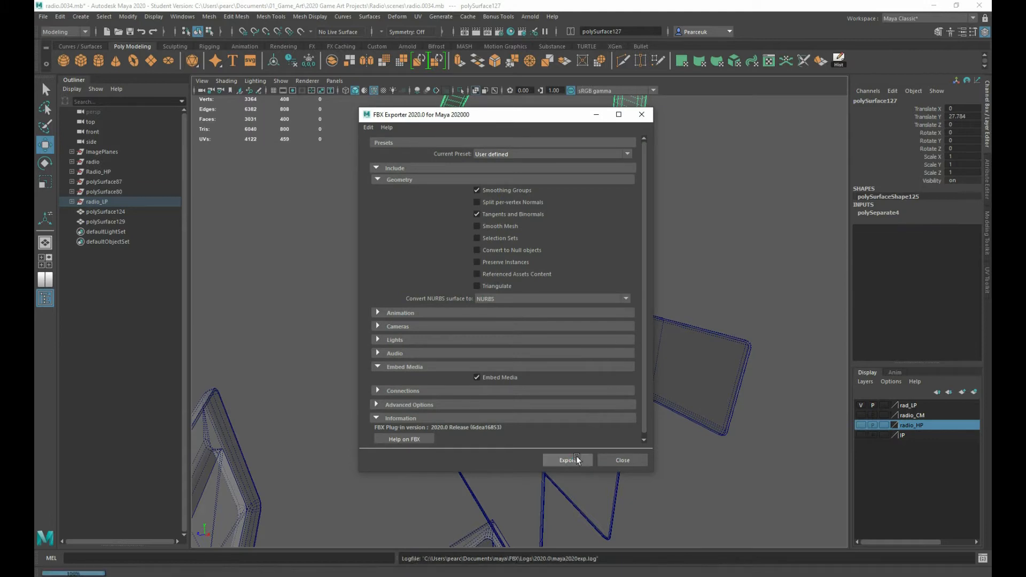
# Show the radio_HP layer and separate the high-poly carry handle mesh into its individual pieces
pyautogui.keyDown('alt'); pyautogui.moveTo(425, 411); pyautogui.dragTo(420, 371, button='middle'); pyautogui.keyUp('alt')
pyautogui.click(860, 424)
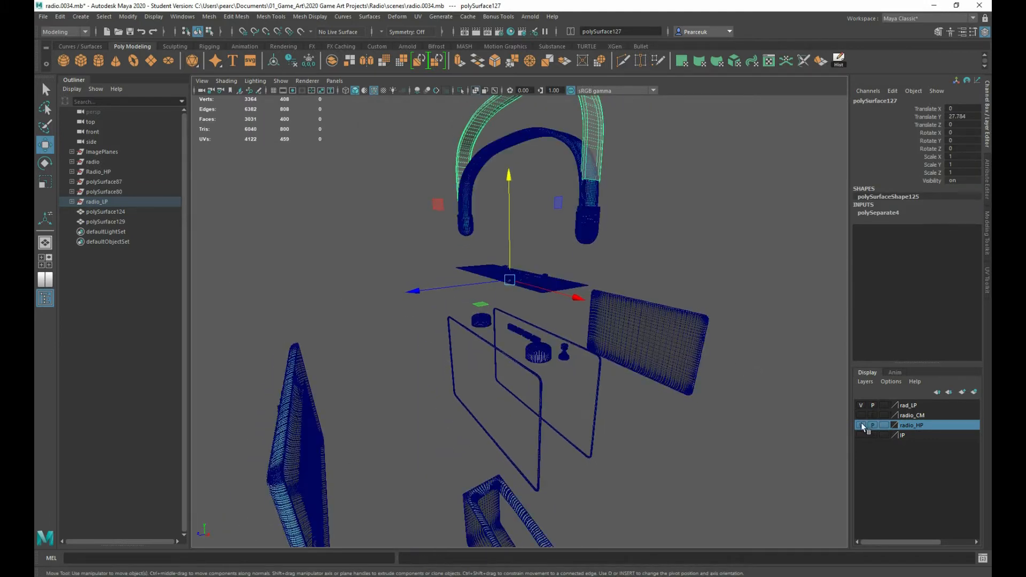
pyautogui.click(586, 224)
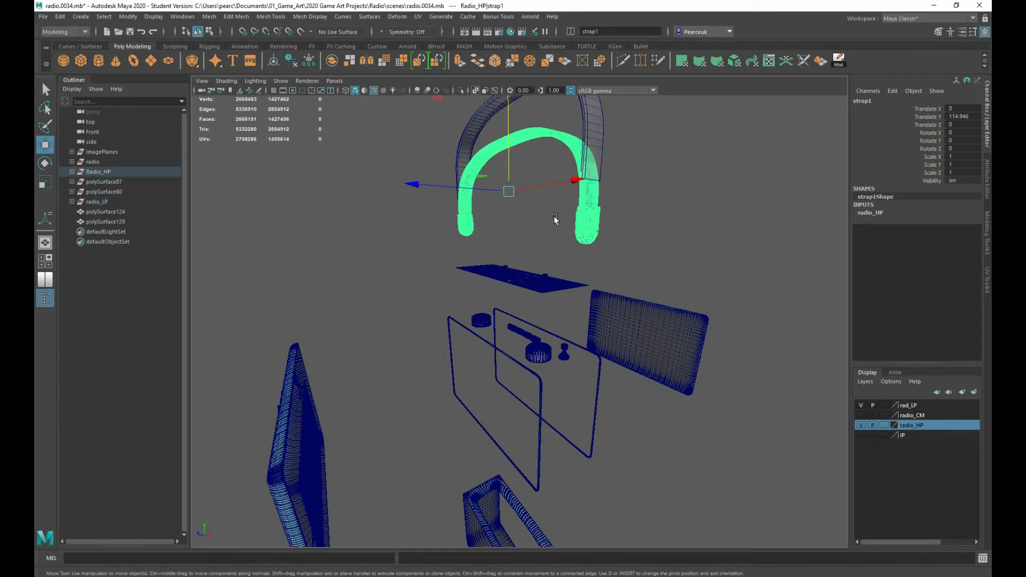
pyautogui.keyDown('shift'); pyautogui.moveTo(555, 219); pyautogui.dragTo(538, 406, button='right'); pyautogui.keyUp('shift')
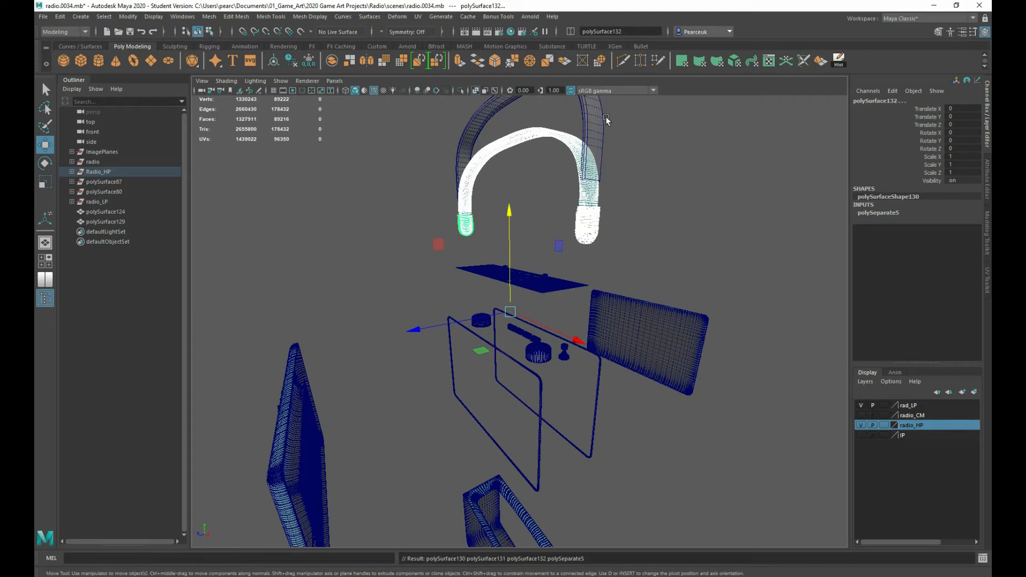
# Raise the high-poly handle strap to match the low-poly one by setting its Translate Y to 27.784
pyautogui.click(591, 118)
pyautogui.doubleClick(971, 116)
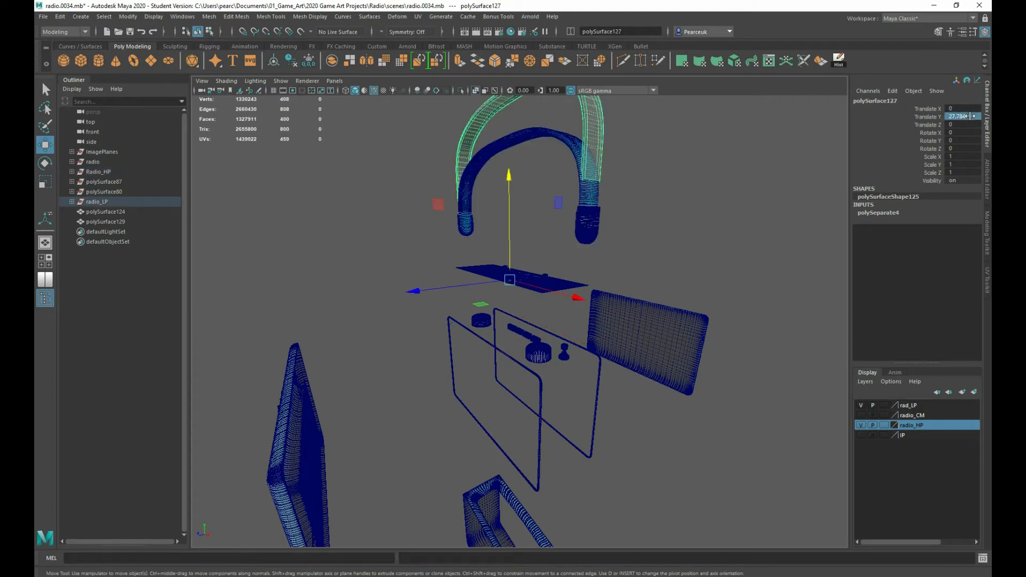
pyautogui.click(593, 190)
pyautogui.doubleClick(970, 117)
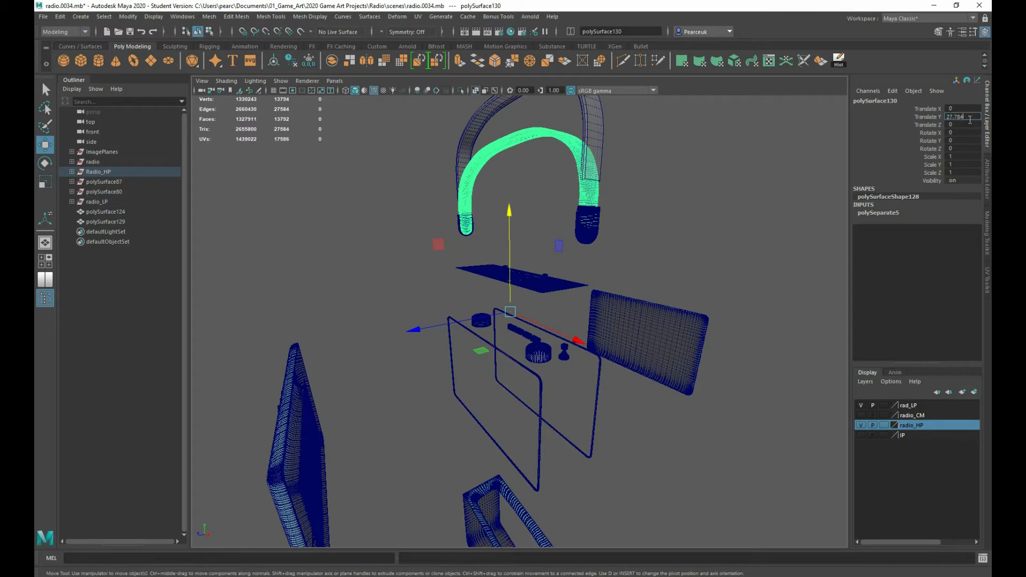
pyautogui.press('Return')
# Export the radio body, rear panel, frames, top plate and knobs together as radio_hpA_explodebake.fbx in the assets folder
pyautogui.keyDown('alt'); pyautogui.moveTo(527, 181); pyautogui.dragTo(554, 238, button='middle'); pyautogui.keyUp('alt')
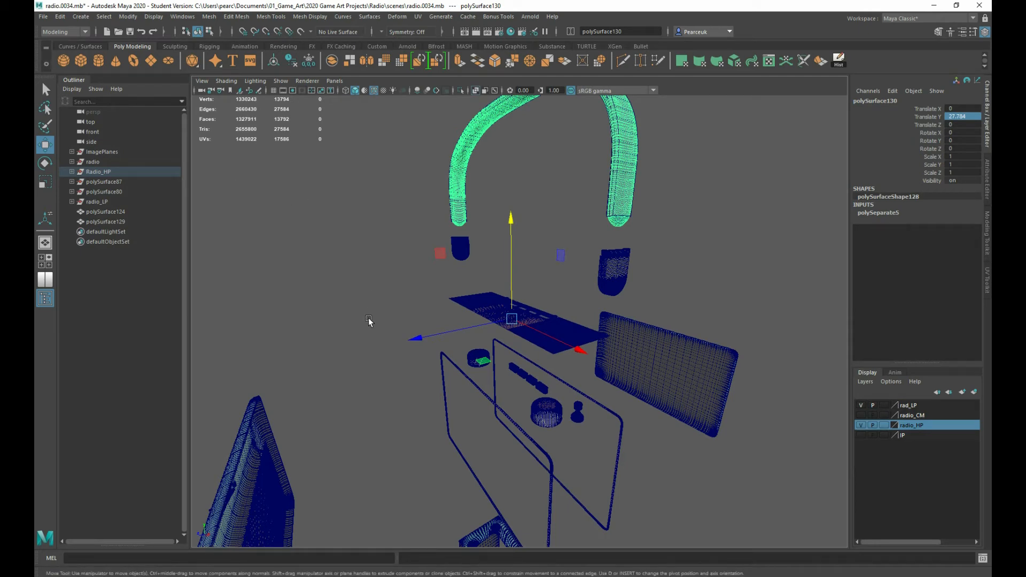
pyautogui.moveTo(369, 321)
pyautogui.keyDown('alt'); pyautogui.mouseDown()
pyautogui.moveTo(426, 345)
pyautogui.moveTo(378, 302)
pyautogui.mouseUp(); pyautogui.keyUp('alt')
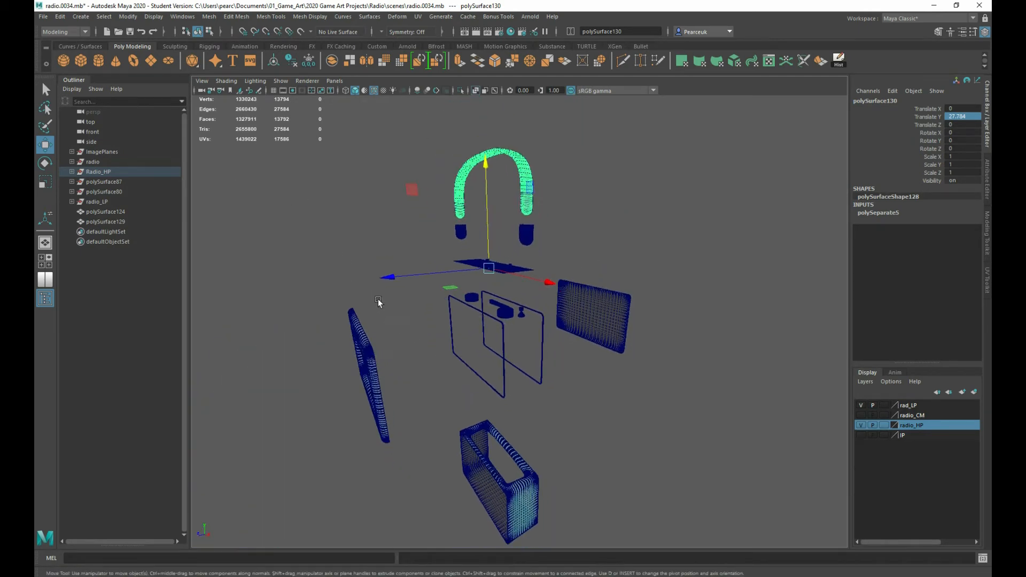
pyautogui.moveTo(410, 252); pyautogui.dragTo(709, 525)
pyautogui.keyDown('alt'); pyautogui.moveTo(400, 317); pyautogui.dragTo(450, 296); pyautogui.keyUp('alt')
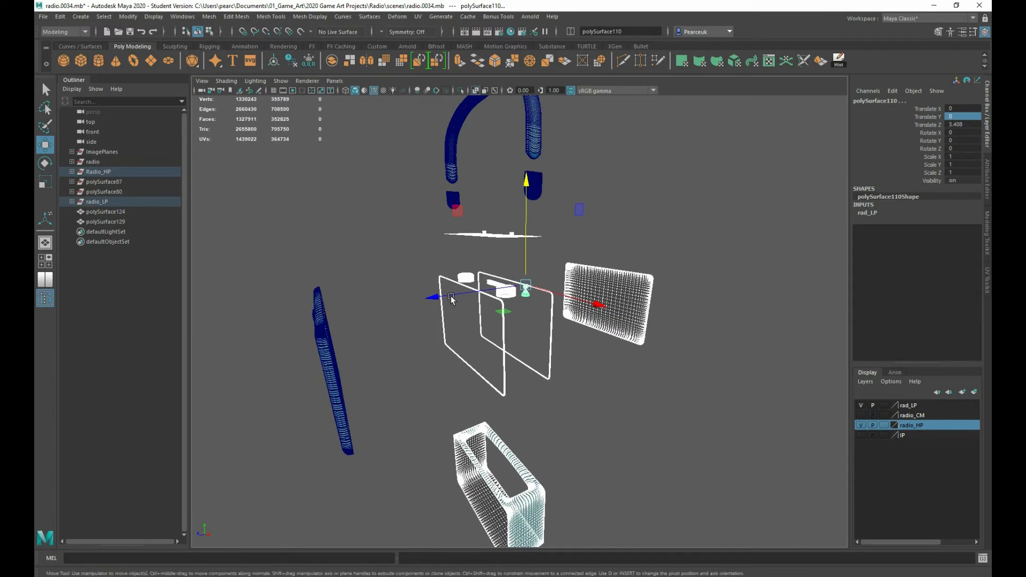
pyautogui.click(44, 17)
pyautogui.click(92, 149)
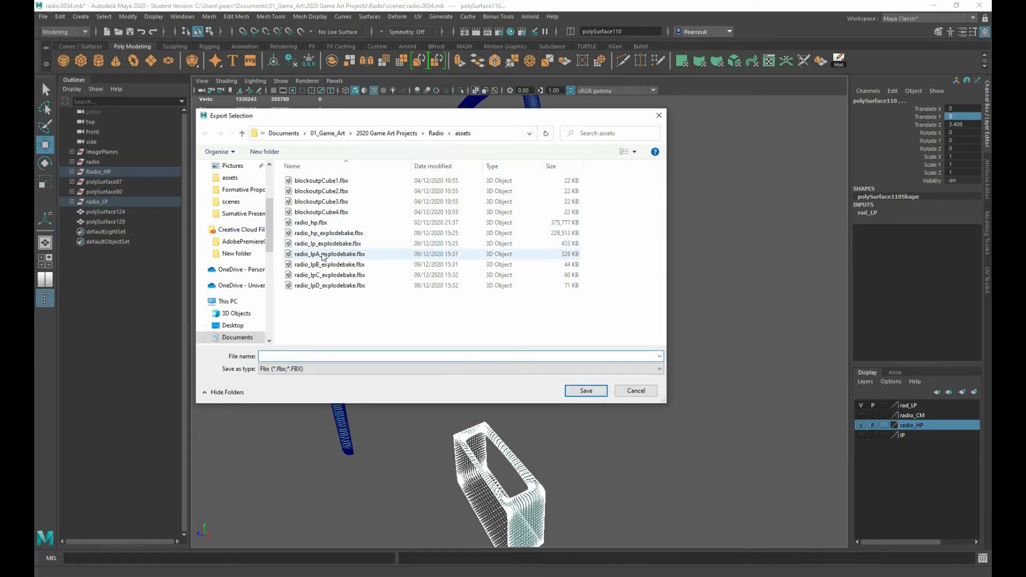
pyautogui.click(324, 256)
pyautogui.click(281, 356)
pyautogui.press('Left')
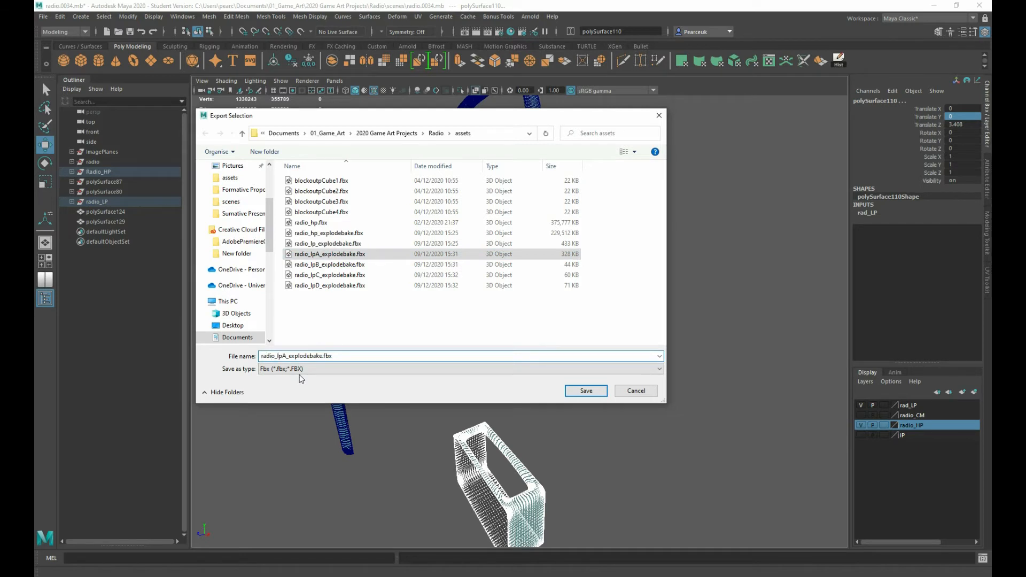
pyautogui.press('BackSpace')
pyautogui.write('H')
pyautogui.press('BackSpace')
pyautogui.write('h')
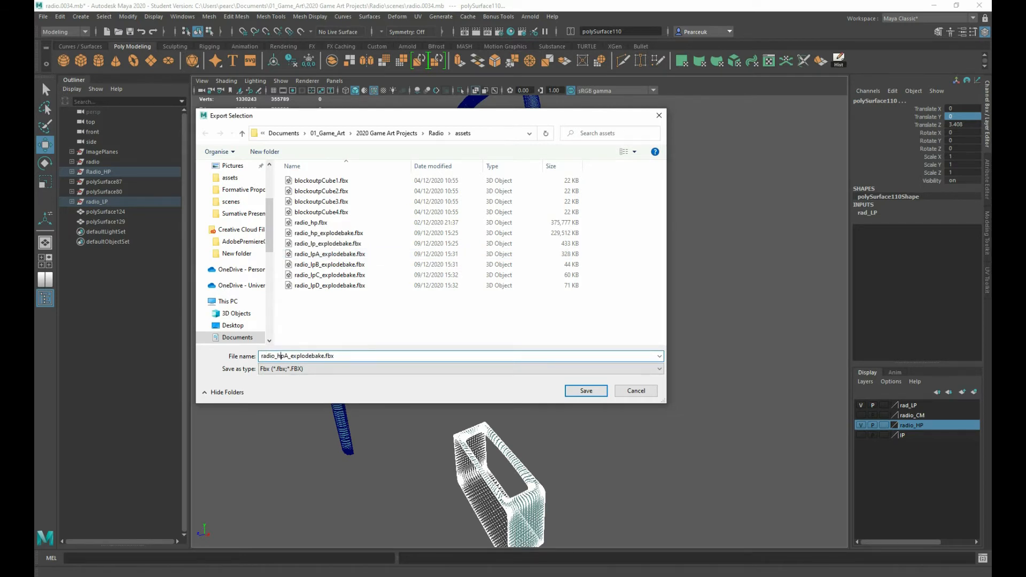
pyautogui.click(588, 392)
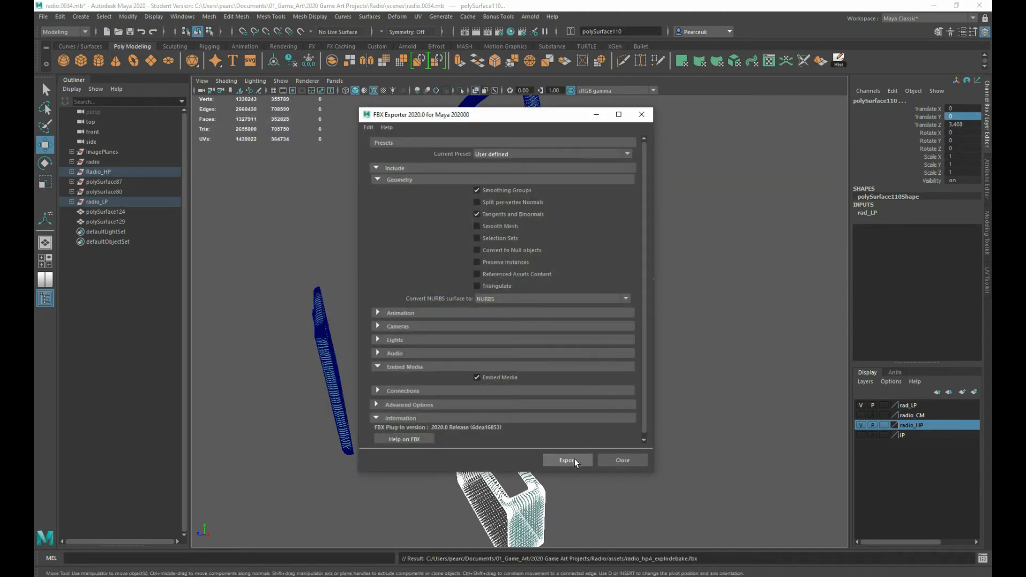
pyautogui.click(575, 459)
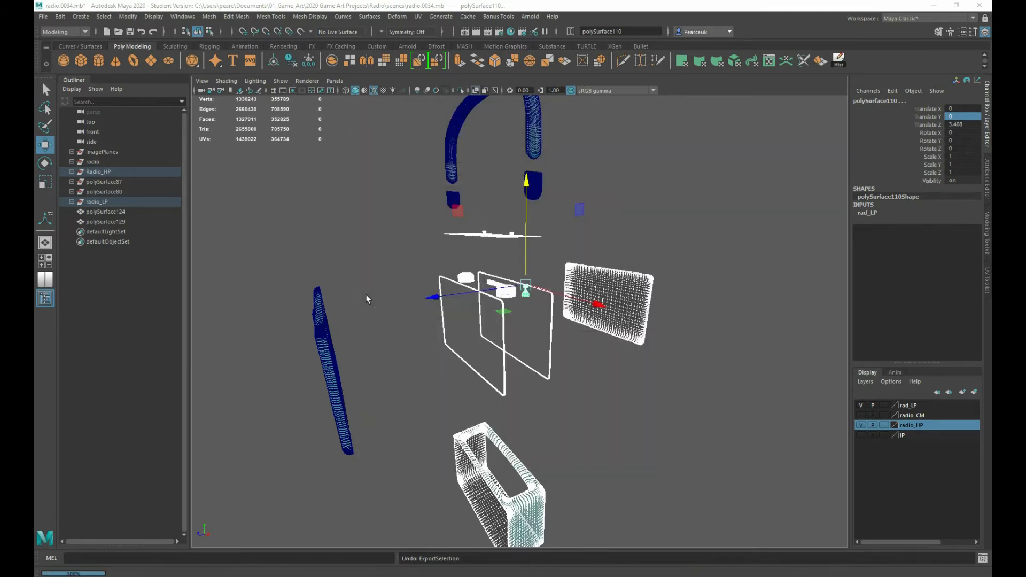
# Export the front panel, handle end caps and raised handle strap together as radio_hpB_explodebake.fbx in the assets folder
pyautogui.moveTo(267, 285); pyautogui.dragTo(348, 457)
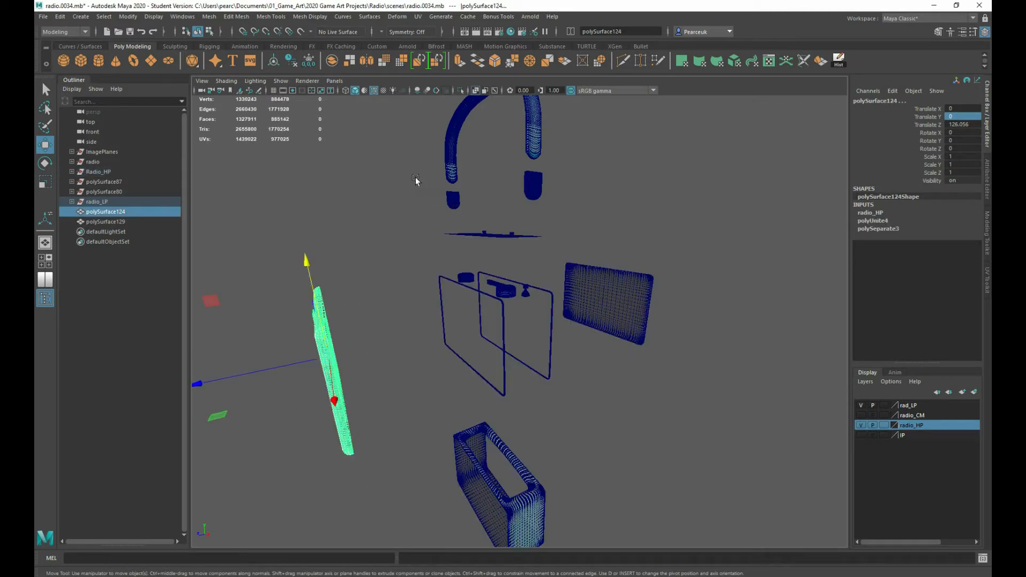
pyautogui.moveTo(424, 186); pyautogui.dragTo(564, 201)
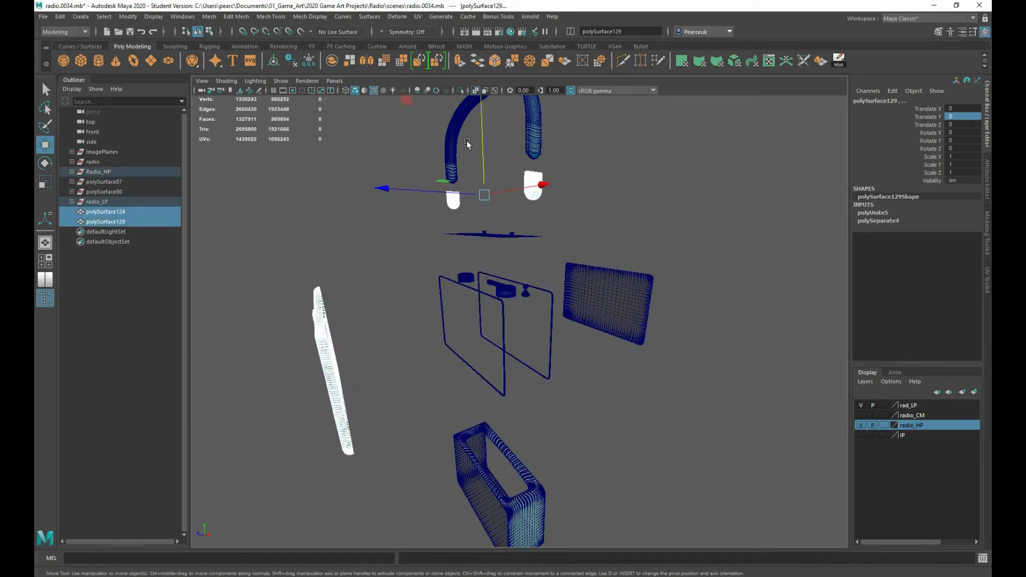
pyautogui.keyDown('shift'); pyautogui.moveTo(434, 123); pyautogui.dragTo(572, 124); pyautogui.keyUp('shift')
pyautogui.keyDown('alt'); pyautogui.moveTo(613, 230); pyautogui.dragTo(433, 268); pyautogui.keyUp('alt')
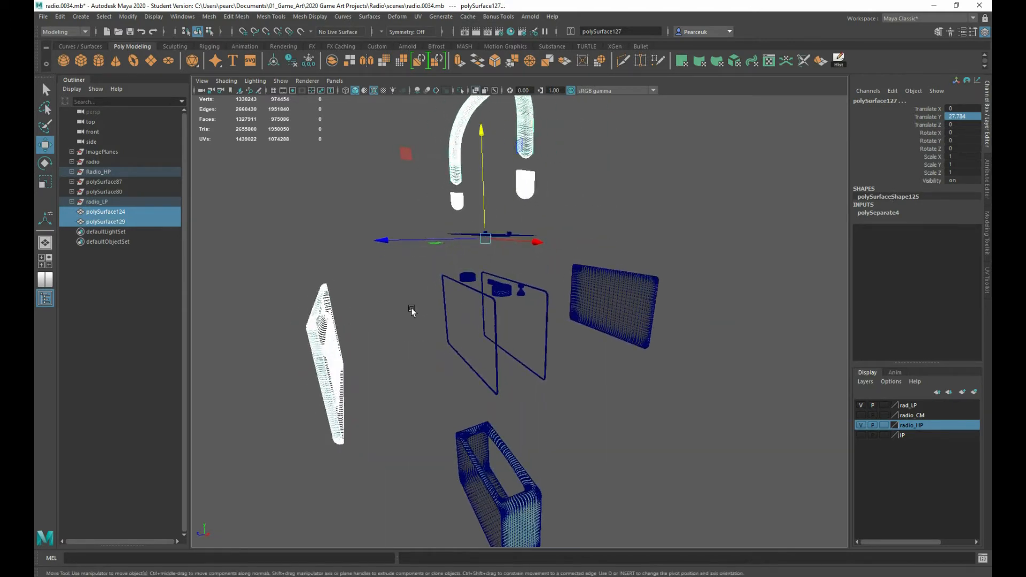
pyautogui.keyDown('alt'); pyautogui.moveTo(412, 312); pyautogui.dragTo(357, 267); pyautogui.keyUp('alt')
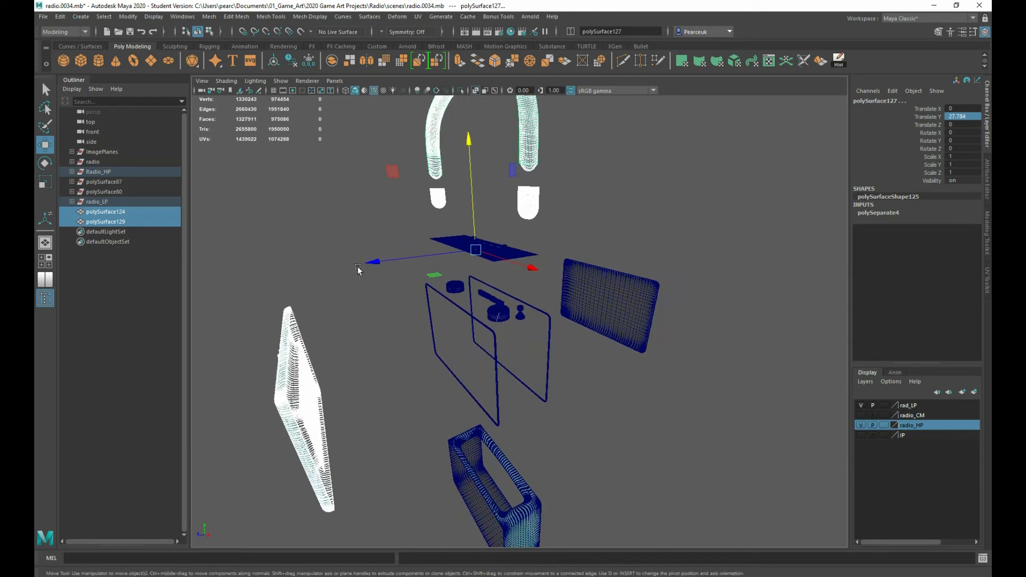
pyautogui.keyDown('shift'); pyautogui.rightClick(348, 254); pyautogui.keyUp('shift')
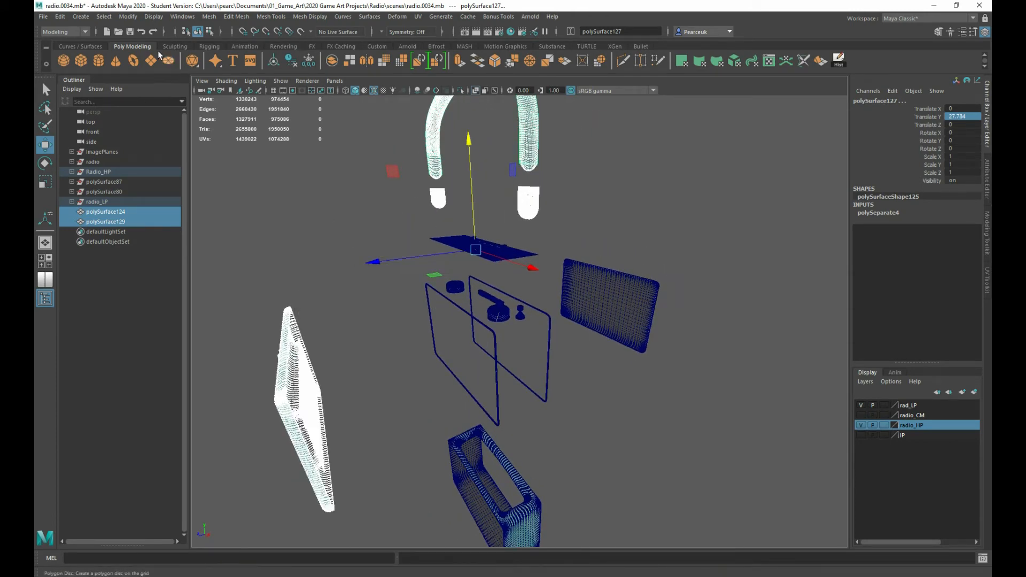
pyautogui.click(43, 17)
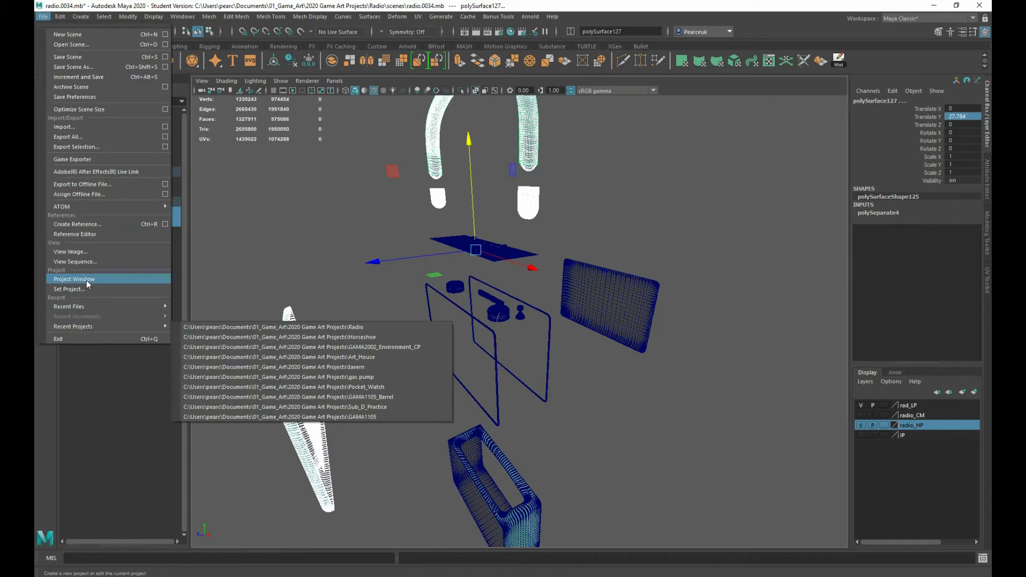
pyautogui.click(71, 147)
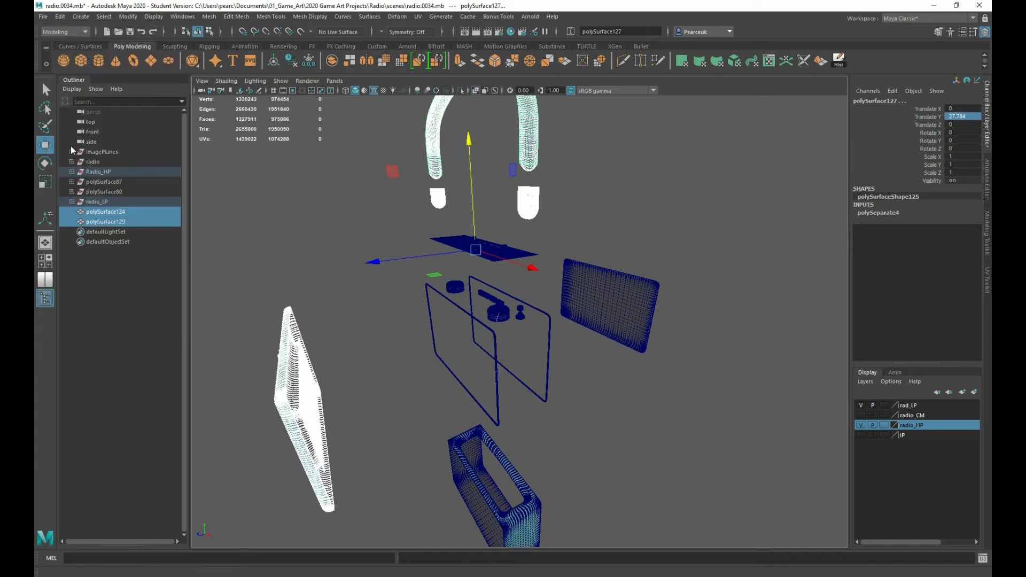
pyautogui.click(328, 244)
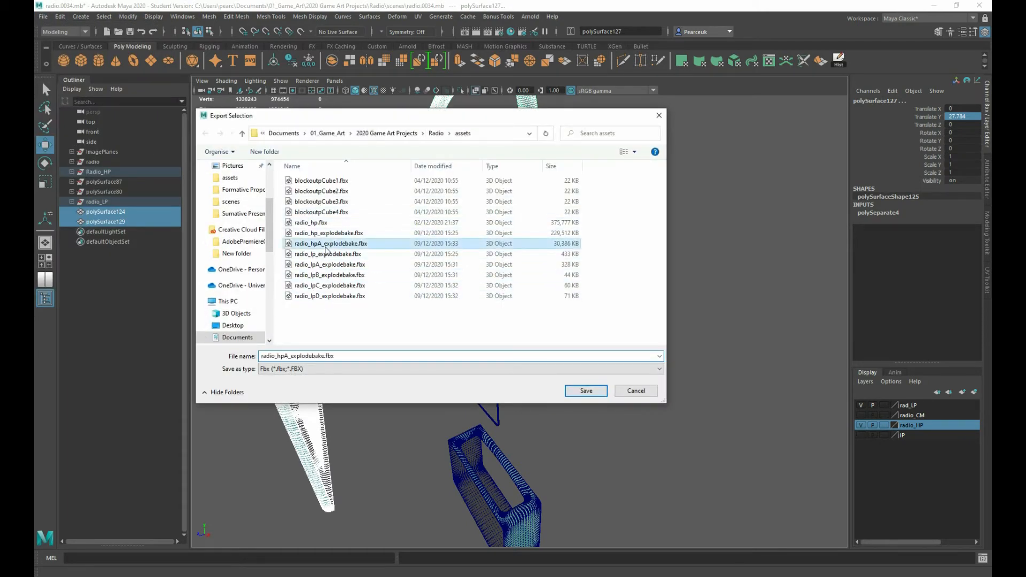
pyautogui.doubleClick(291, 356)
pyautogui.click(290, 356)
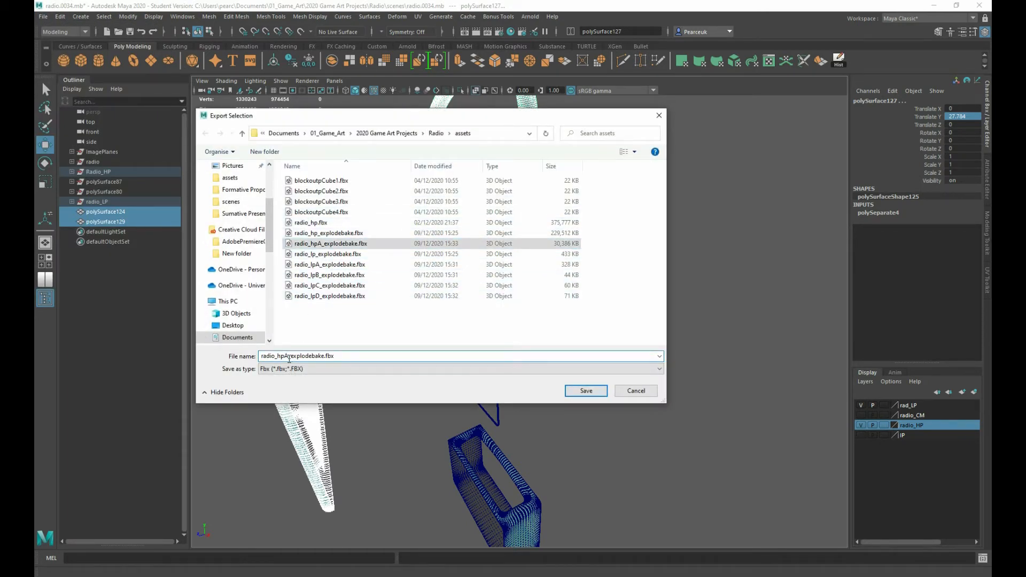
pyautogui.press('BackSpace')
pyautogui.write('B')
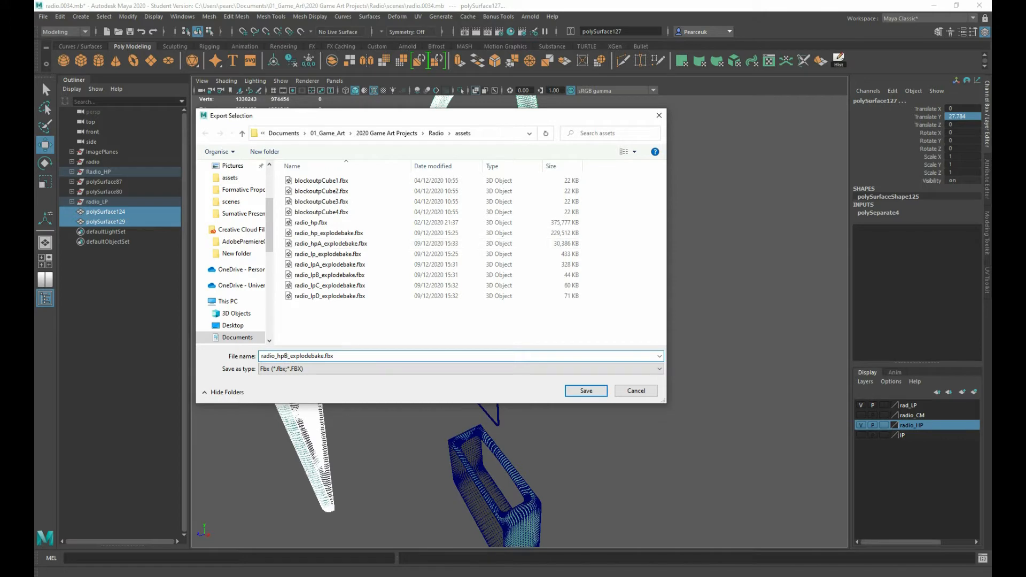
pyautogui.click(586, 390)
pyautogui.click(568, 460)
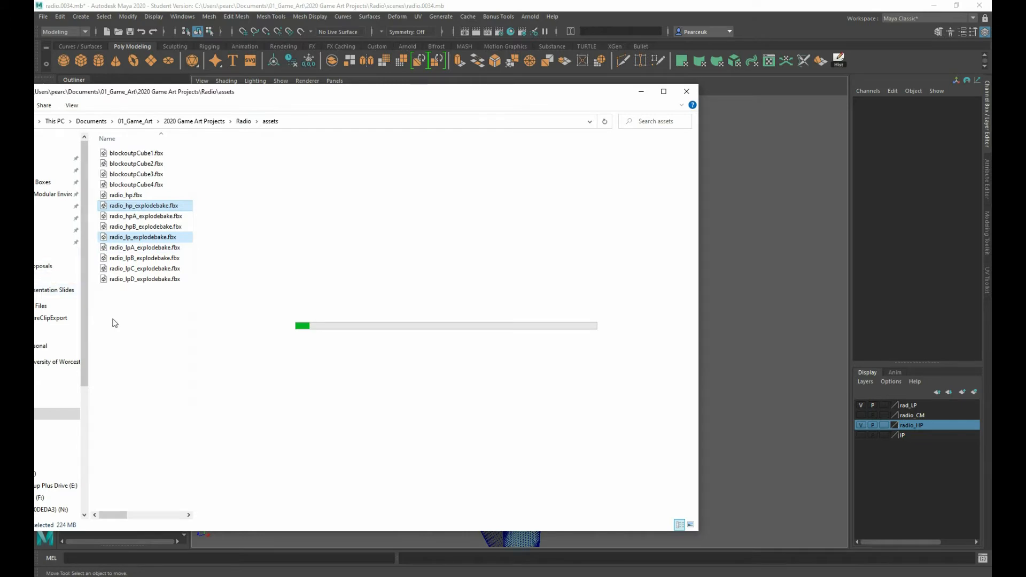
# In File Explorer, delete all radio and blockout FBX files from the assets folder and move the window aside
pyautogui.moveTo(113, 319); pyautogui.dragTo(122, 196)
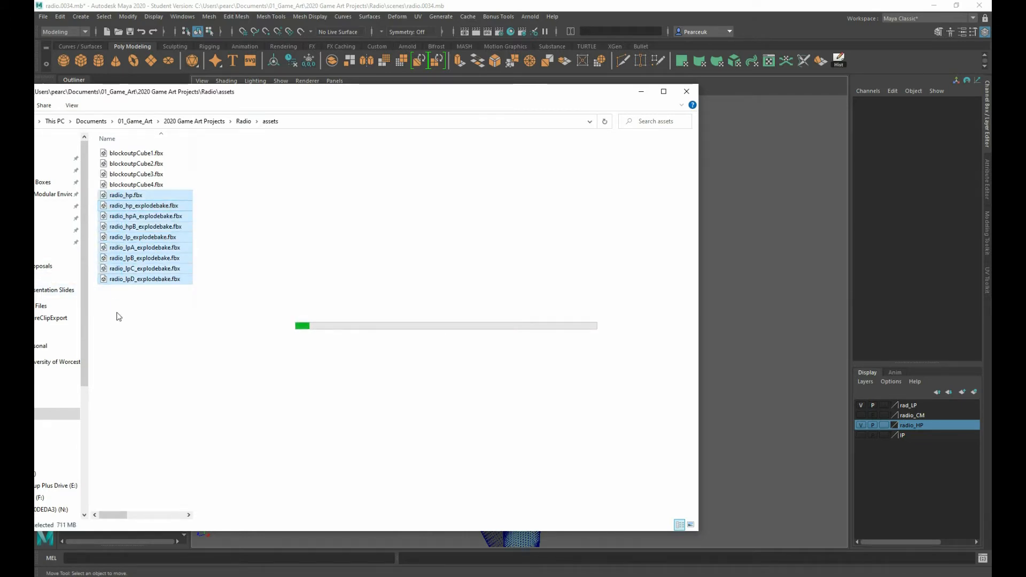
pyautogui.press('Delete')
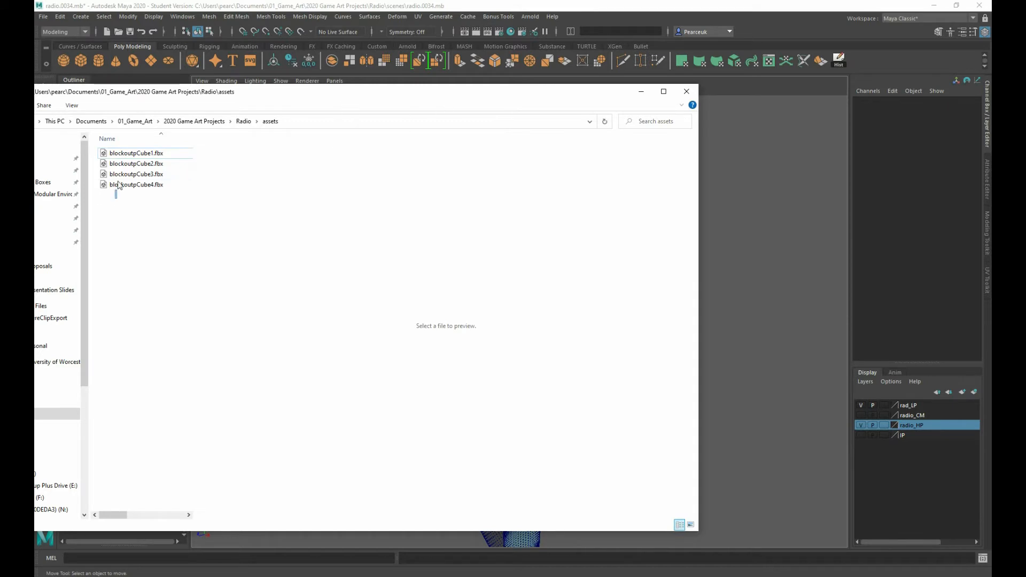
pyautogui.moveTo(113, 202); pyautogui.dragTo(122, 156)
pyautogui.press('Delete')
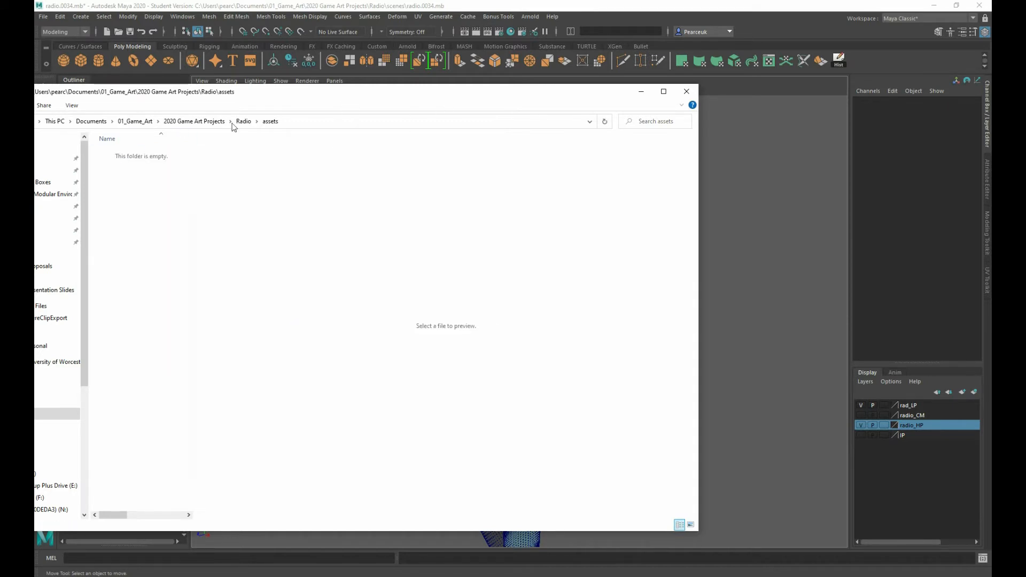
pyautogui.moveTo(359, 97); pyautogui.dragTo(0, 90)
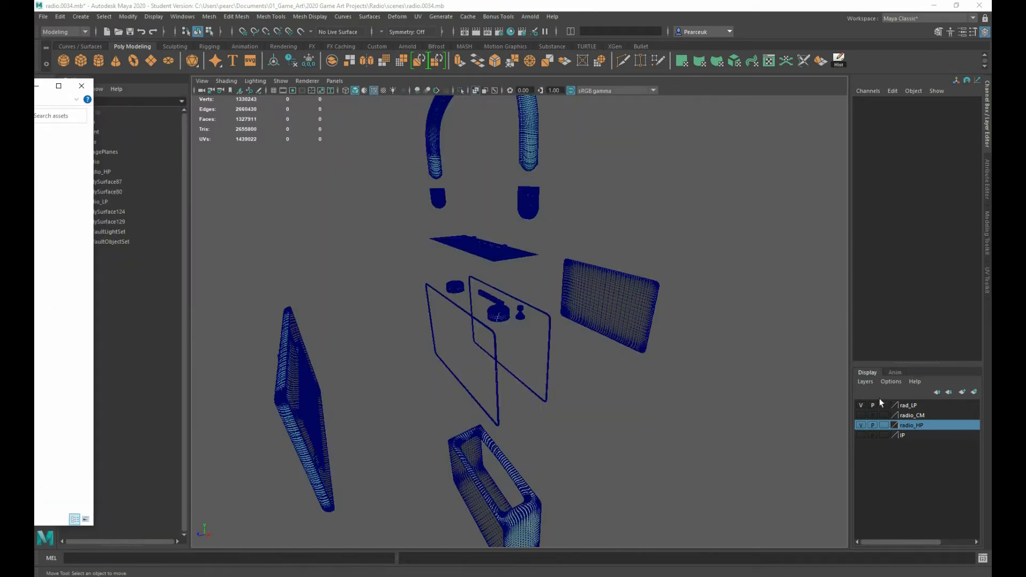
# Hide the rad_LP layer so that only the high-poly parts are displayed
pyautogui.click(861, 405)
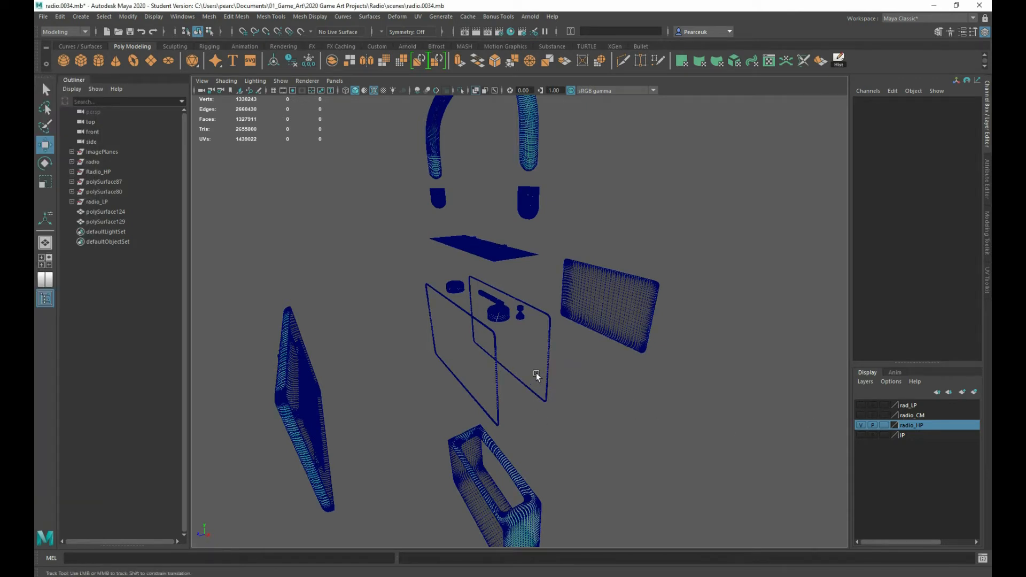
pyautogui.keyDown('alt'); pyautogui.moveTo(536, 373); pyautogui.dragTo(480, 358); pyautogui.keyUp('alt')
pyautogui.keyDown('alt'); pyautogui.moveTo(328, 335); pyautogui.dragTo(336, 308); pyautogui.keyUp('alt')
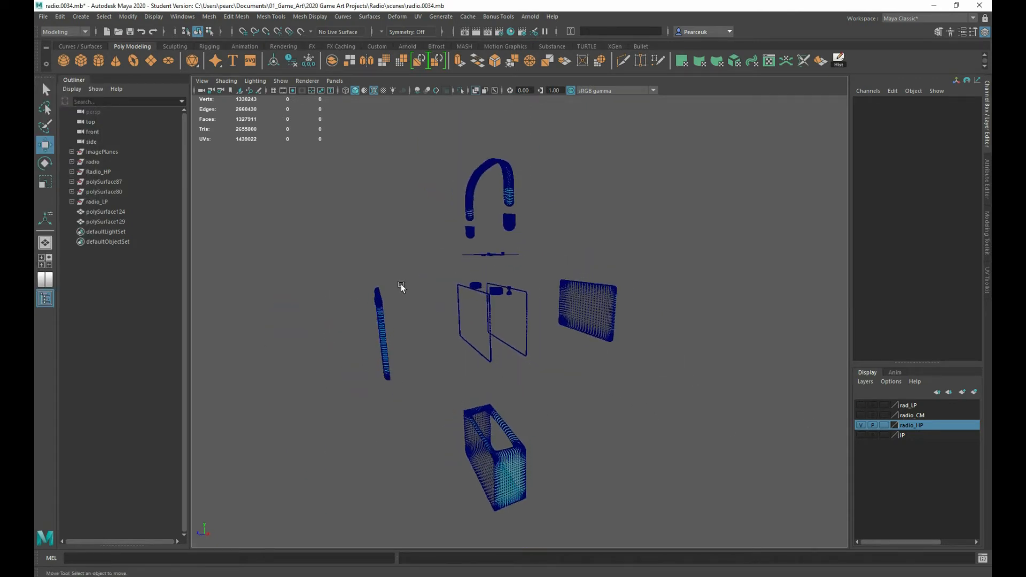
# Export the high-poly body, rear panel, frames, top plate and knobs together as Bake_A.fbx in the assets folder
pyautogui.moveTo(430, 251); pyautogui.dragTo(693, 527)
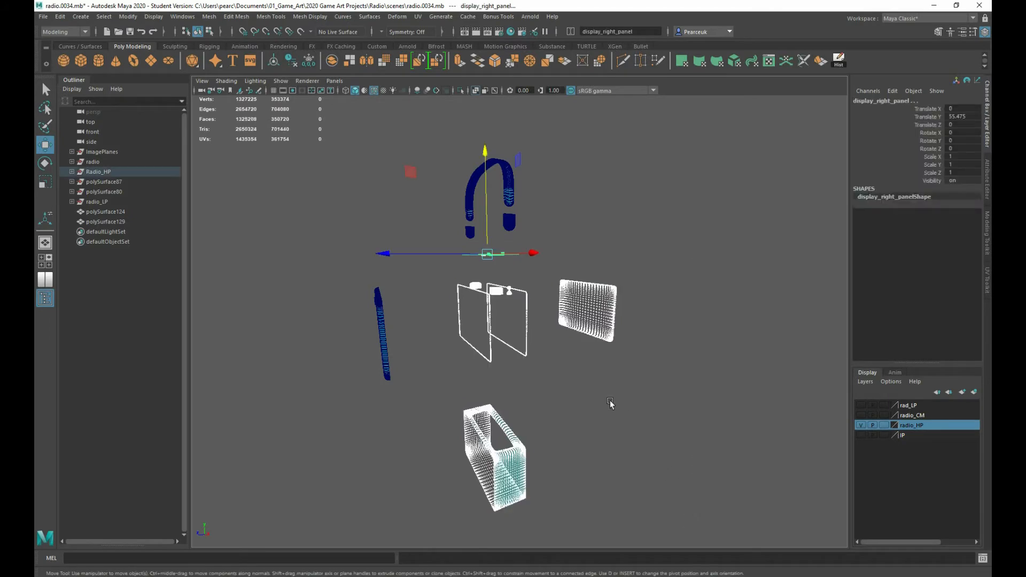
pyautogui.keyDown('alt'); pyautogui.moveTo(611, 400); pyautogui.dragTo(425, 290); pyautogui.keyUp('alt')
pyautogui.keyDown('alt'); pyautogui.moveTo(426, 290); pyautogui.dragTo(492, 348, button='right'); pyautogui.keyUp('alt')
pyautogui.keyDown('alt'); pyautogui.moveTo(491, 347); pyautogui.dragTo(484, 344); pyautogui.keyUp('alt')
pyautogui.keyDown('alt'); pyautogui.moveTo(484, 343); pyautogui.dragTo(420, 267, button='right'); pyautogui.keyUp('alt')
pyautogui.keyDown('alt'); pyautogui.moveTo(420, 267); pyautogui.dragTo(448, 289); pyautogui.keyUp('alt')
pyautogui.keyDown('alt'); pyautogui.moveTo(448, 288); pyautogui.dragTo(562, 353, button='right'); pyautogui.keyUp('alt')
pyautogui.keyDown('alt'); pyautogui.moveTo(562, 352); pyautogui.dragTo(416, 289); pyautogui.keyUp('alt')
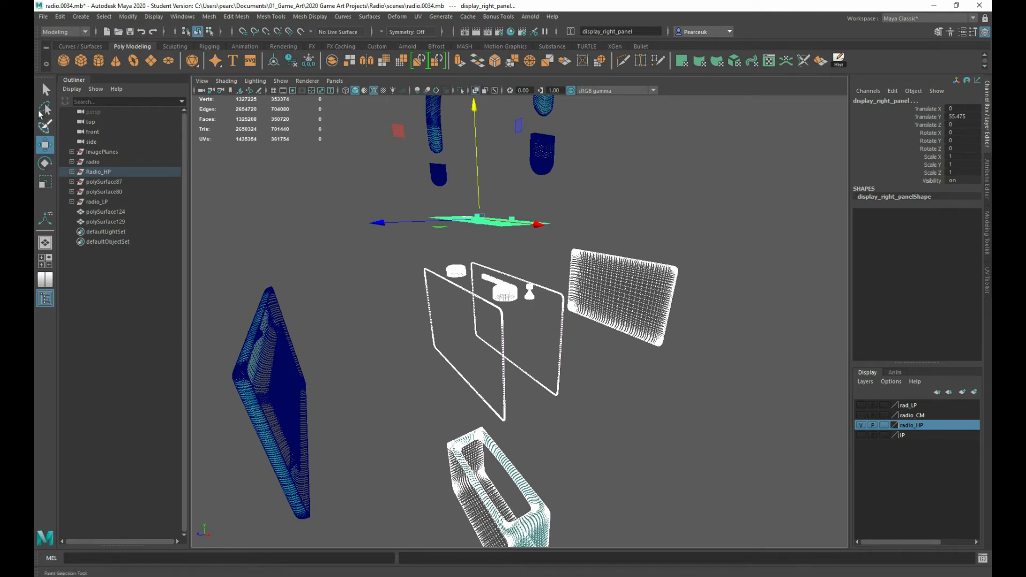
pyautogui.click(43, 18)
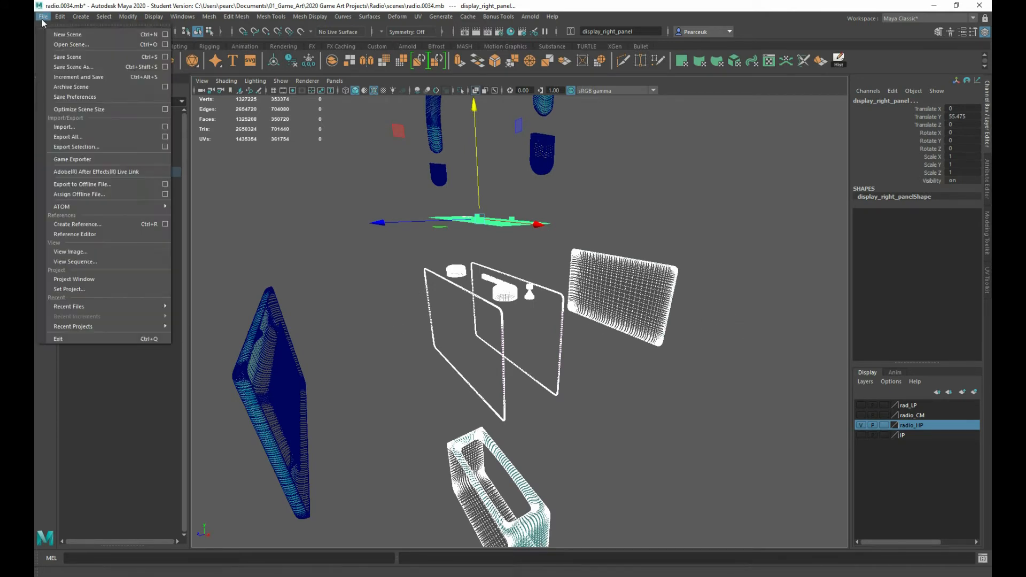
pyautogui.click(77, 148)
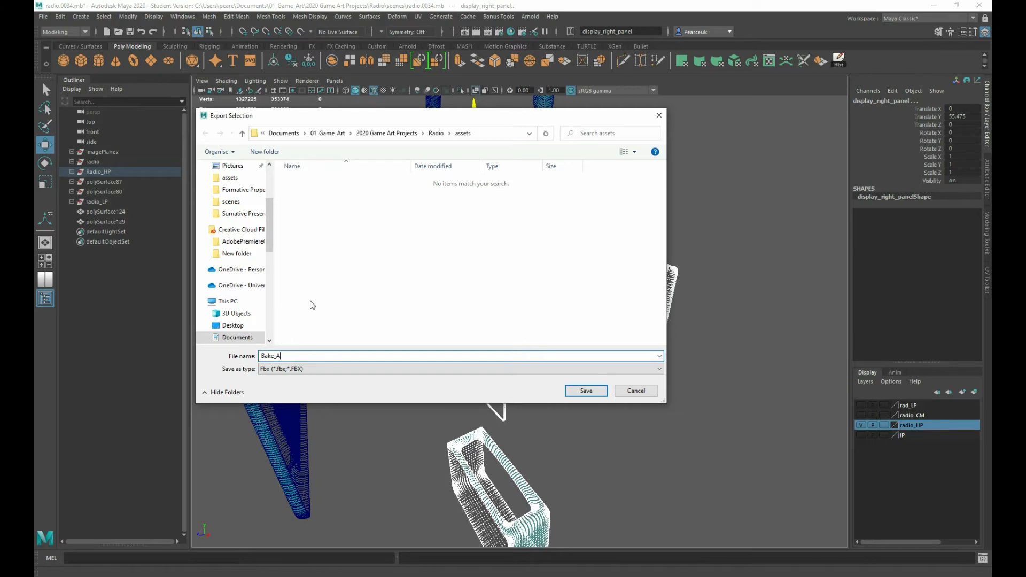
pyautogui.click(586, 391)
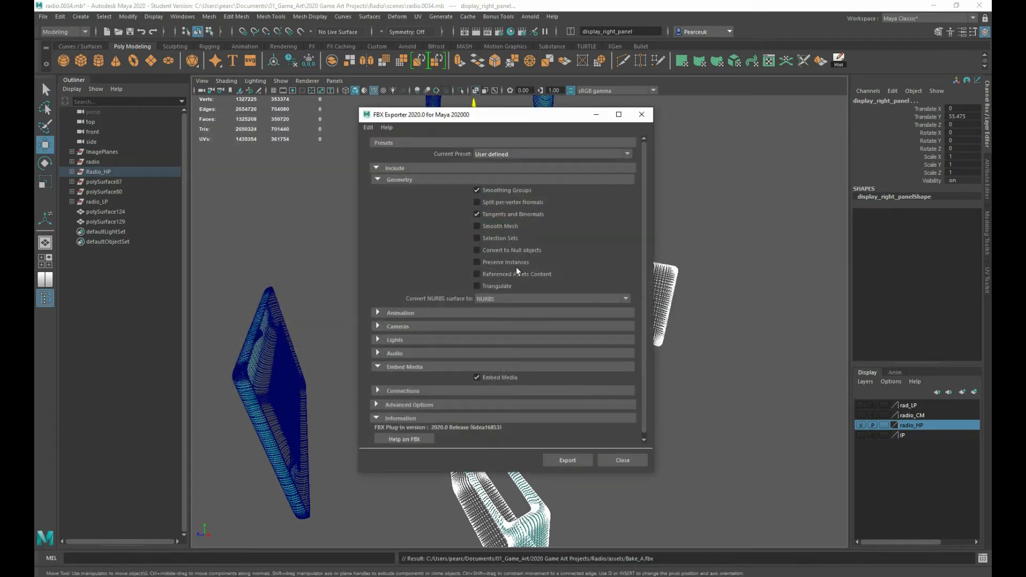
pyautogui.click(562, 460)
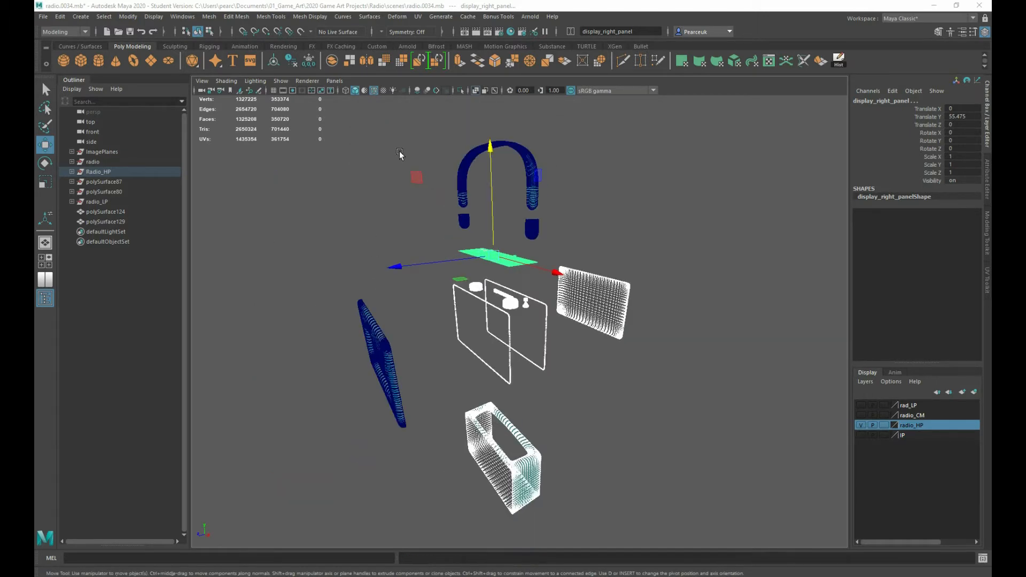
# Export the front panel, handle strap and handle end caps together as Bake_B.fbx in the assets folder
pyautogui.click(525, 235)
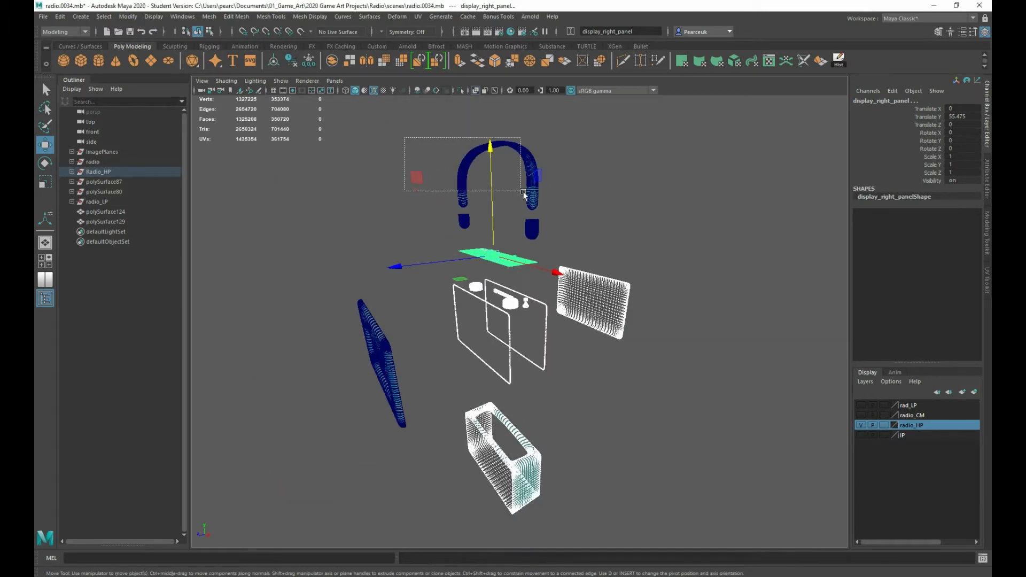
pyautogui.keyDown('shift'); pyautogui.click(388, 403); pyautogui.keyUp('shift')
pyautogui.keyDown('alt'); pyautogui.moveTo(388, 403); pyautogui.dragTo(569, 326); pyautogui.keyUp('alt')
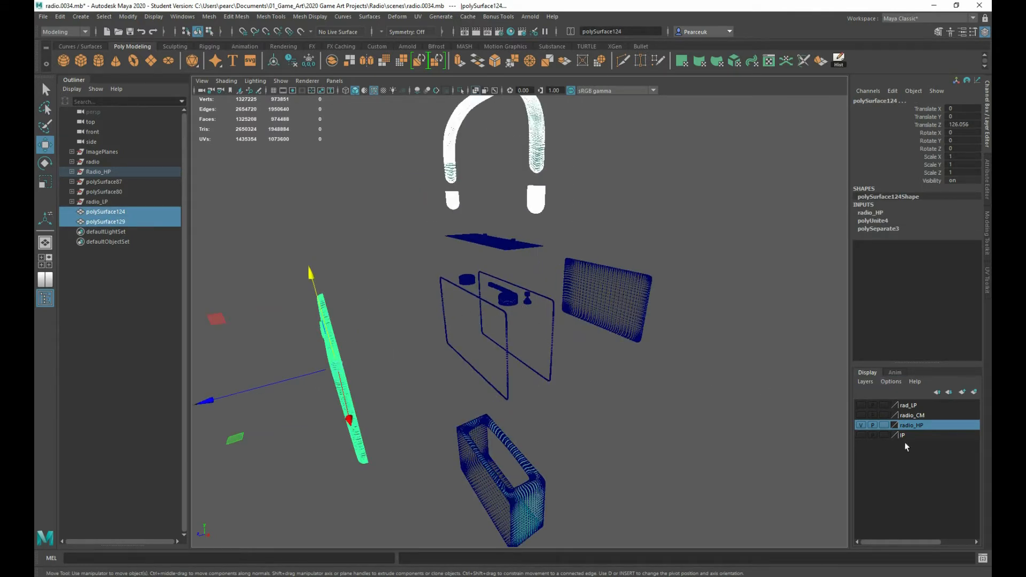
pyautogui.click(46, 18)
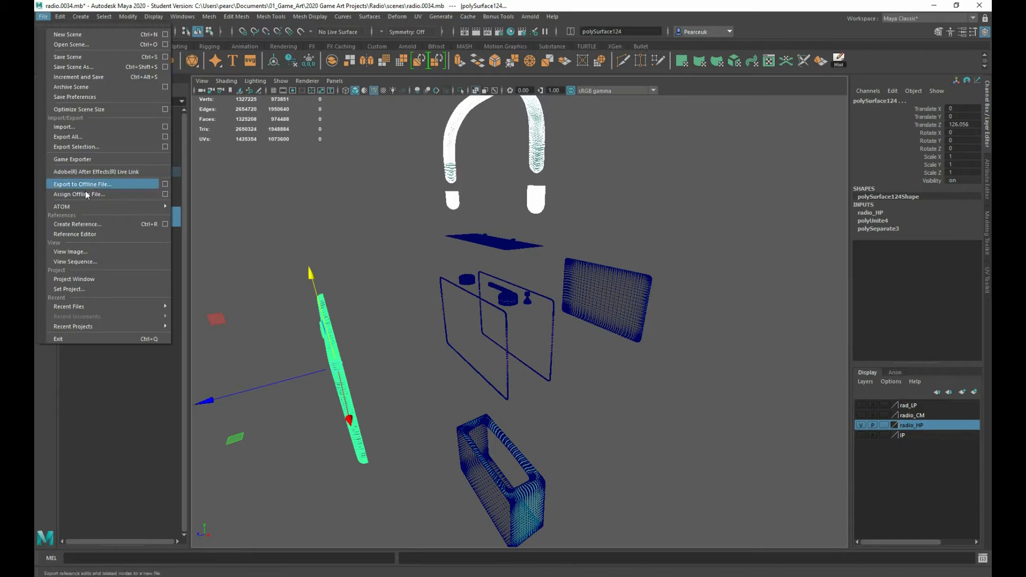
pyautogui.click(73, 149)
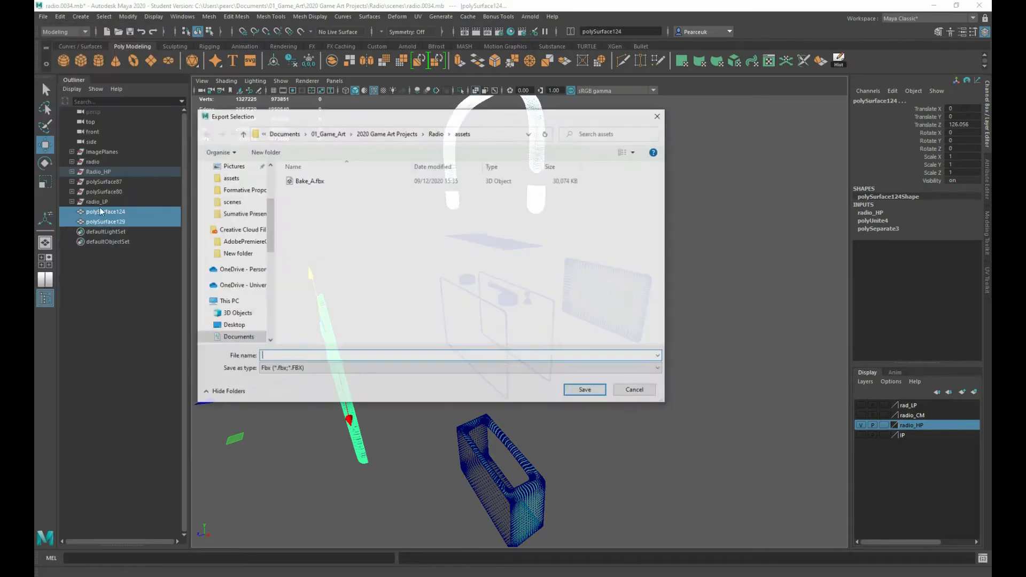
pyautogui.click(303, 181)
pyautogui.click(281, 356)
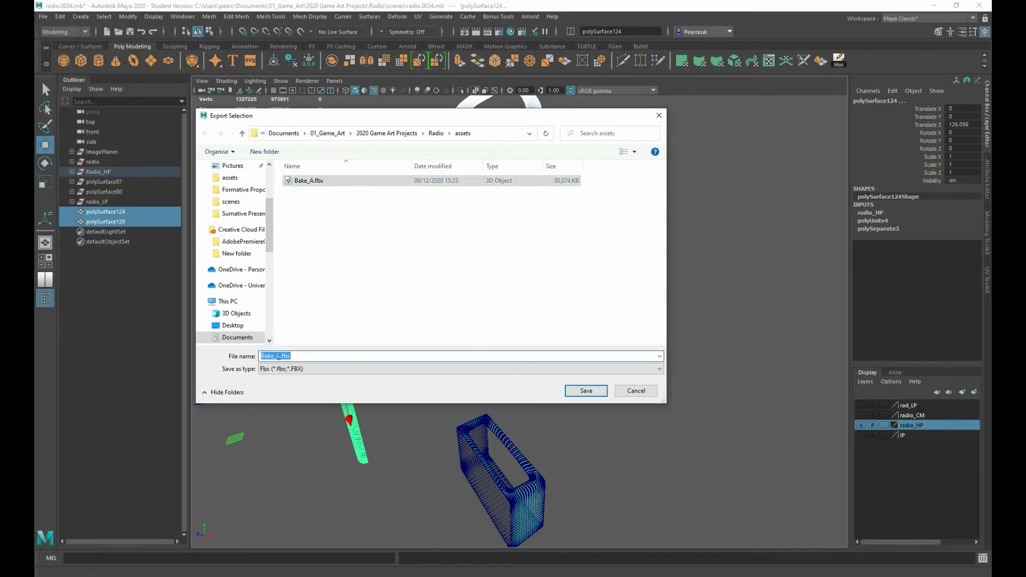
pyautogui.click(280, 356)
pyautogui.press('BackSpace')
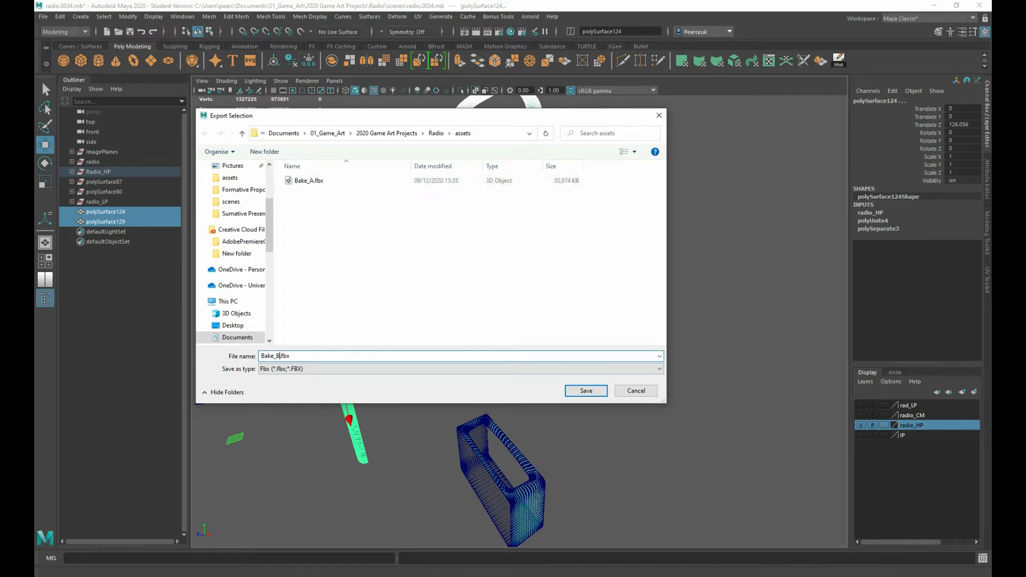
pyautogui.write('B')
pyautogui.click(588, 390)
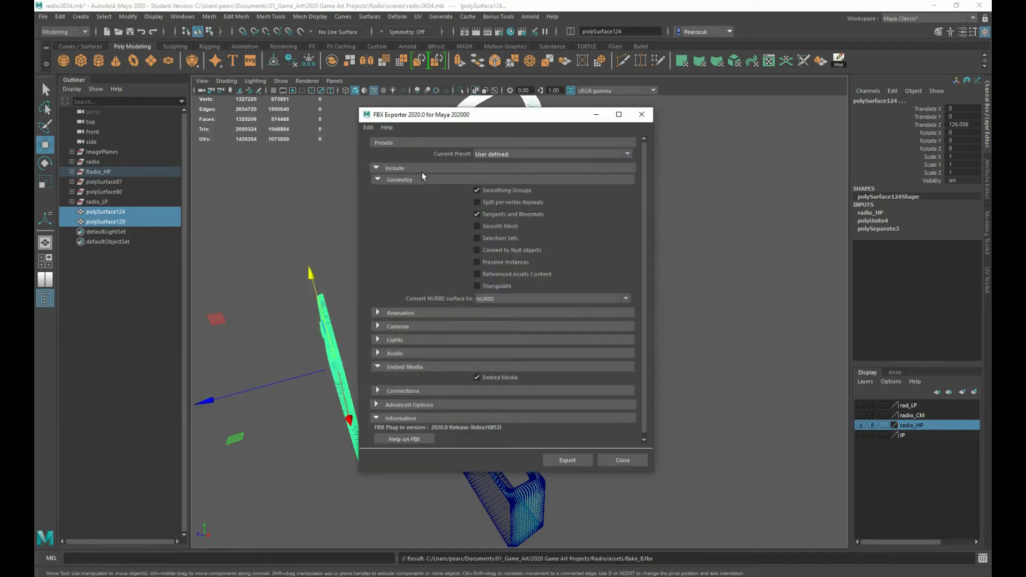
pyautogui.click(568, 459)
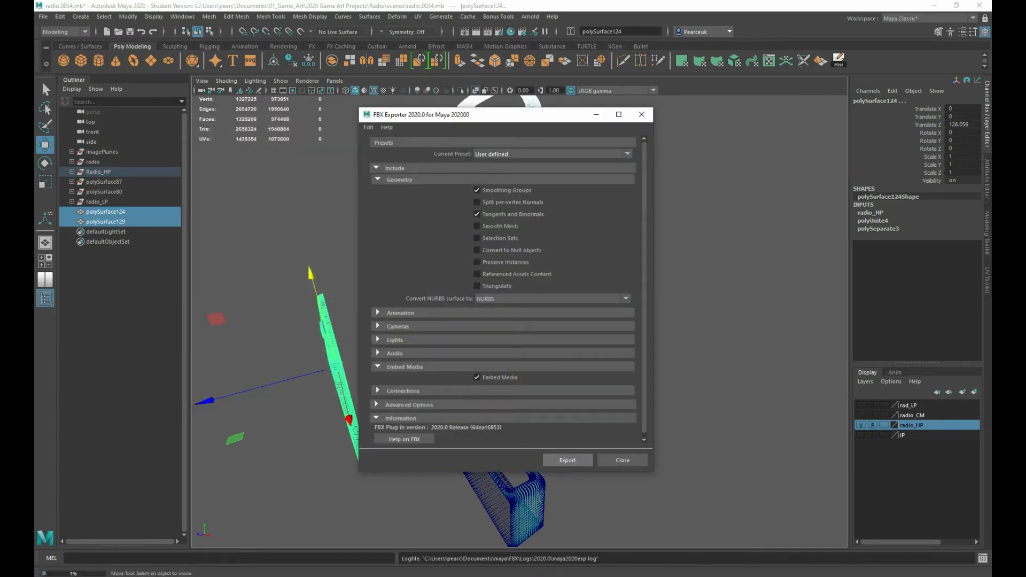
# Hide the radio_HP layer and show the rad_LP layer to inspect the exploded low-poly parts
pyautogui.click(861, 428)
pyautogui.click(858, 408)
pyautogui.click(857, 408)
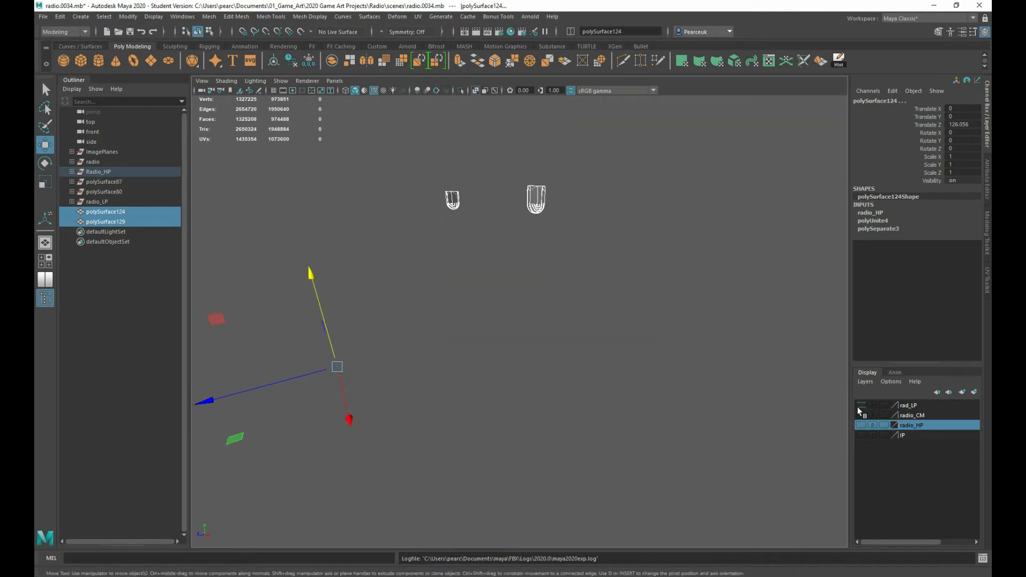
pyautogui.click(861, 425)
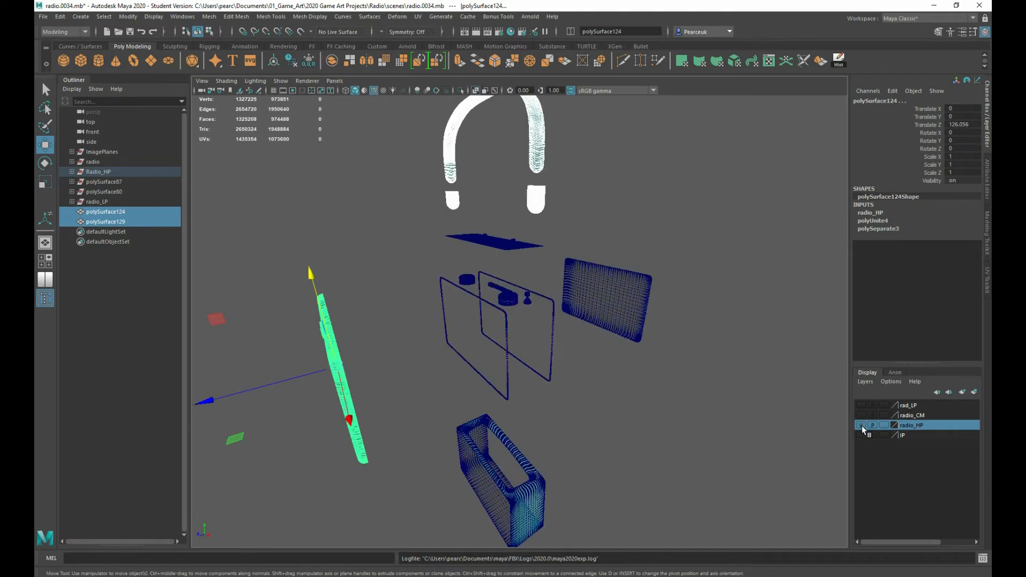
pyautogui.click(860, 406)
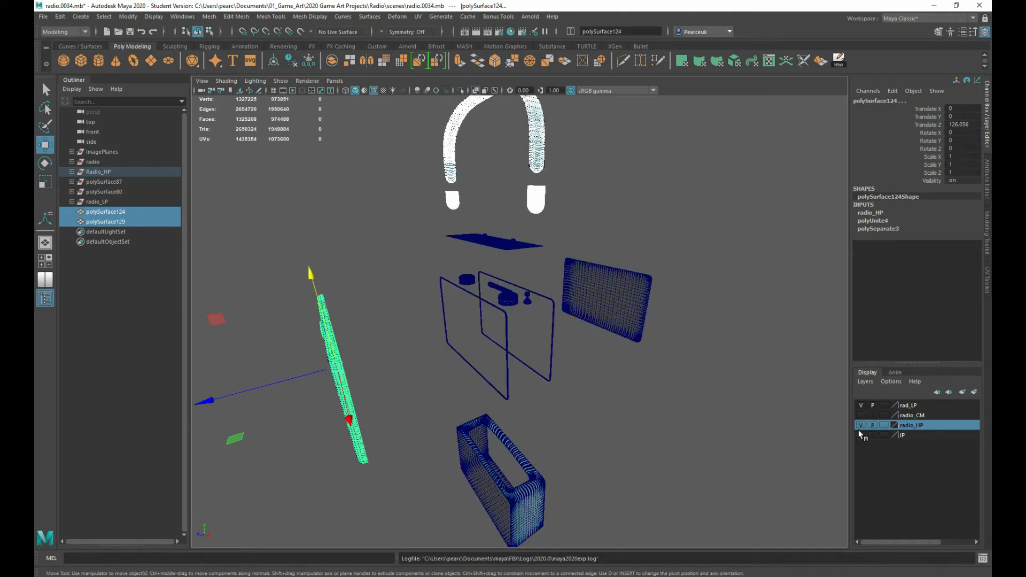
pyautogui.click(861, 424)
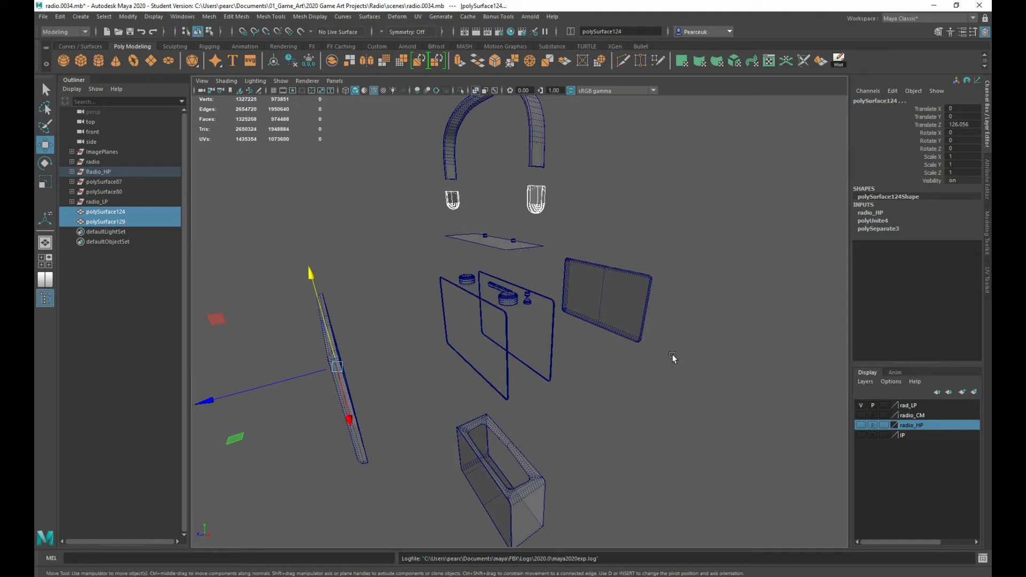
pyautogui.keyDown('alt'); pyautogui.moveTo(644, 335); pyautogui.dragTo(504, 327); pyautogui.keyUp('alt')
pyautogui.scroll(3, 626, 329)
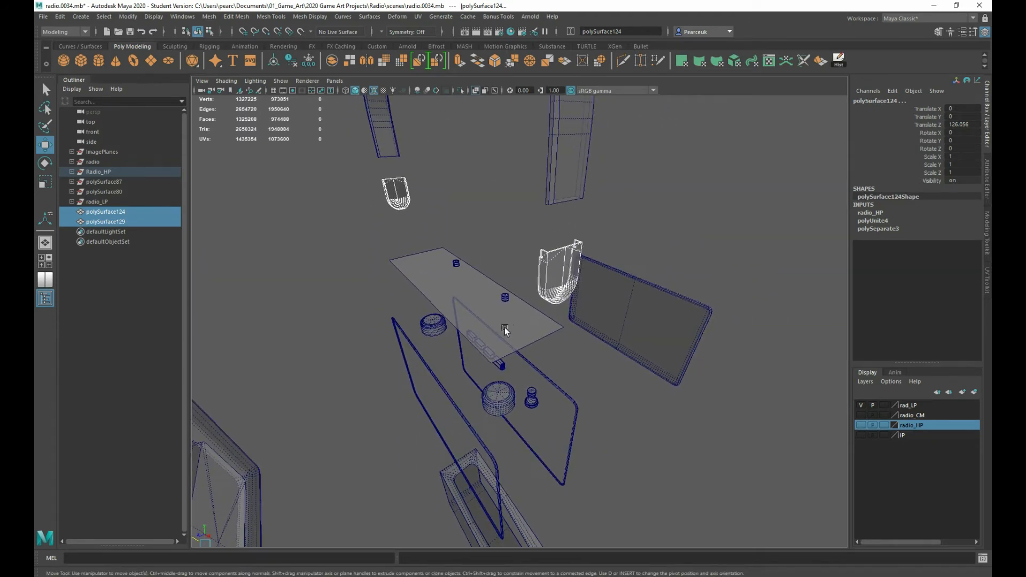
# Toggle the rad_LP layer's visibility to check whether the low-poly handle end caps belong to it
pyautogui.click(861, 405)
pyautogui.click(861, 406)
pyautogui.click(860, 405)
pyautogui.click(861, 405)
pyautogui.click(861, 405)
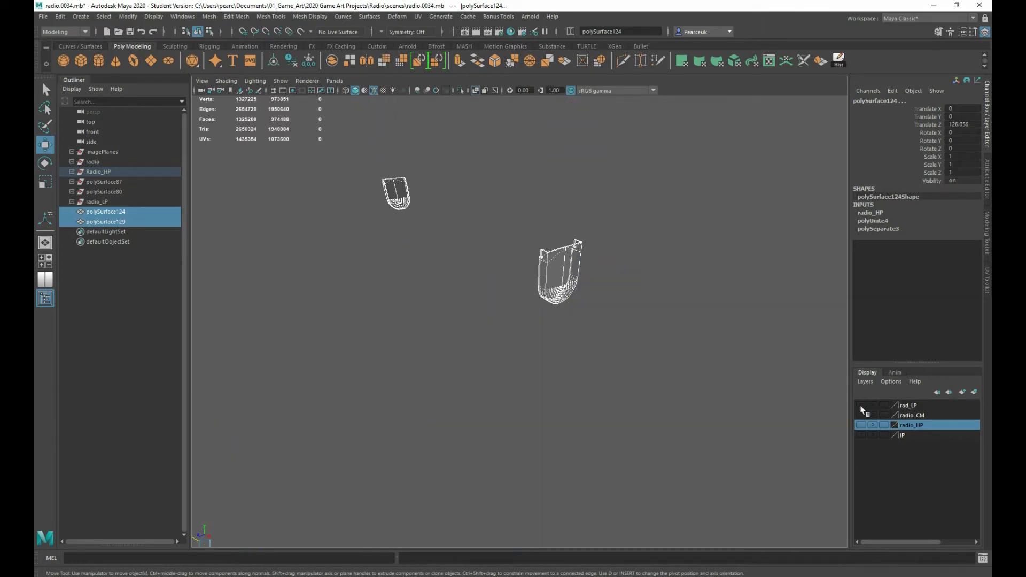
pyautogui.click(861, 405)
pyautogui.click(860, 405)
pyautogui.click(861, 405)
pyautogui.keyDown('alt'); pyautogui.moveTo(550, 266); pyautogui.dragTo(545, 260); pyautogui.keyUp('alt')
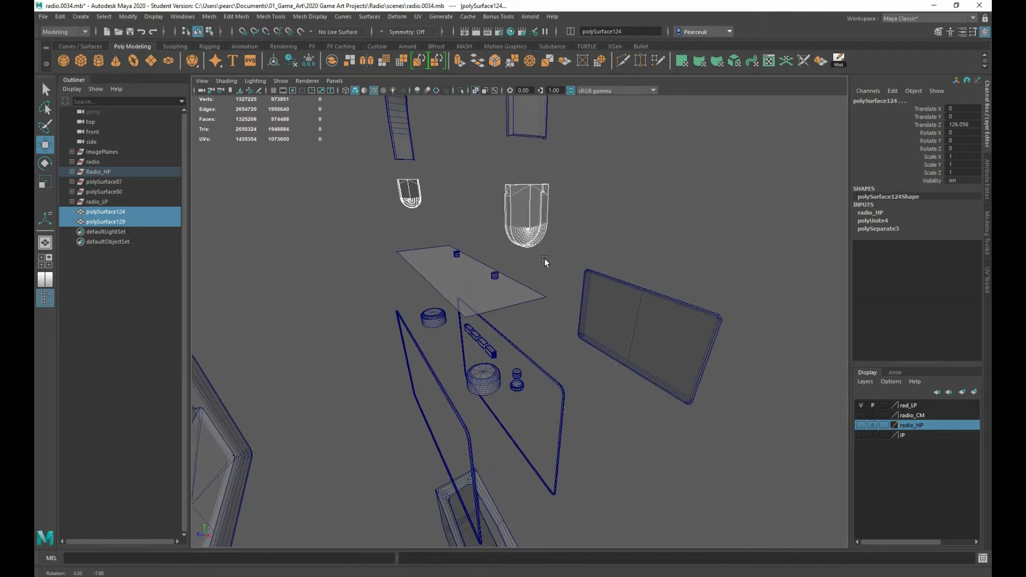
pyautogui.keyDown('alt'); pyautogui.moveTo(504, 223); pyautogui.dragTo(526, 243); pyautogui.keyUp('alt')
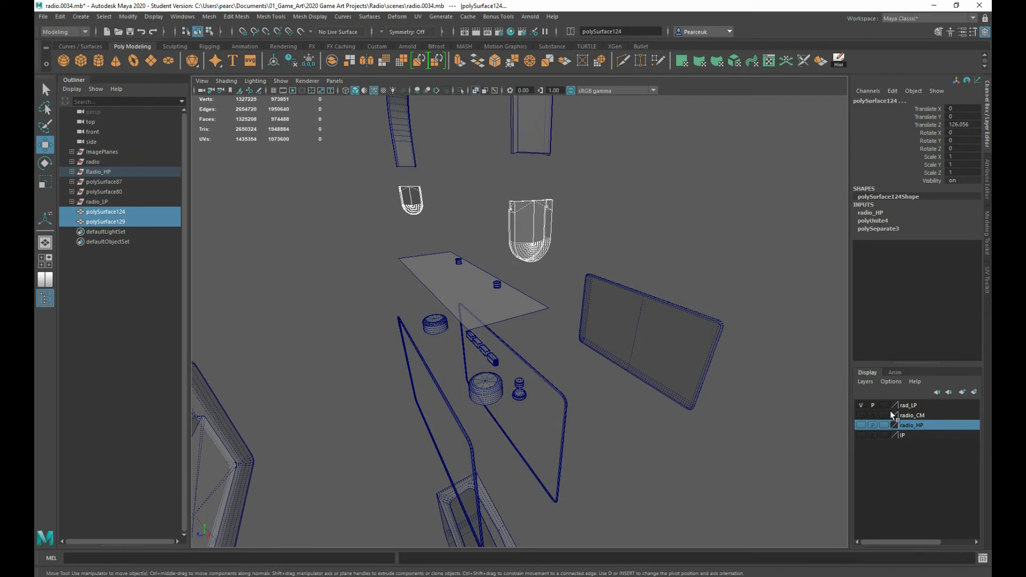
# Try adding the whole current selection, including the high-poly front panel, to the rad_LP layer, and undo it
pyautogui.rightClick(909, 405)
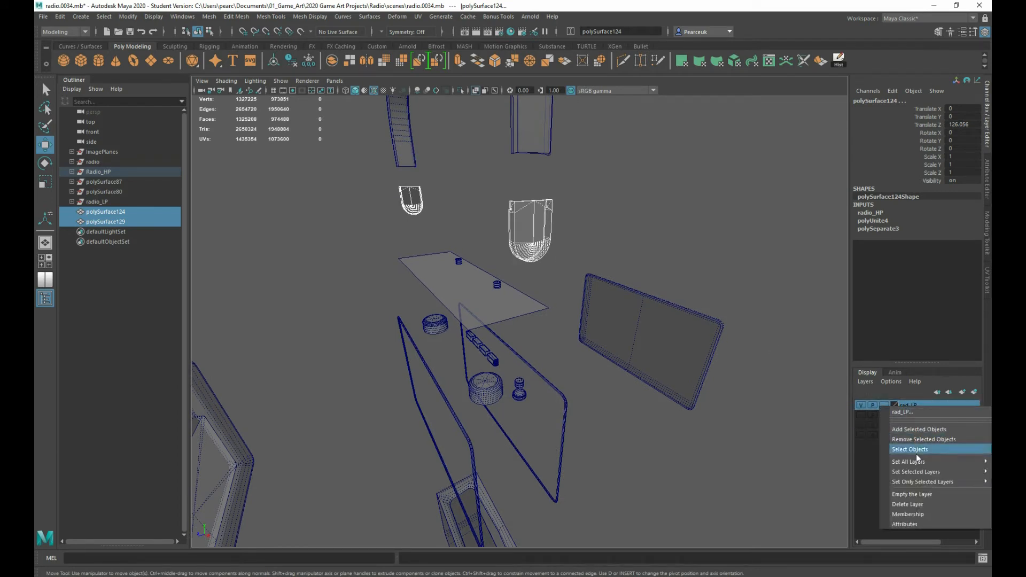
pyautogui.click(918, 430)
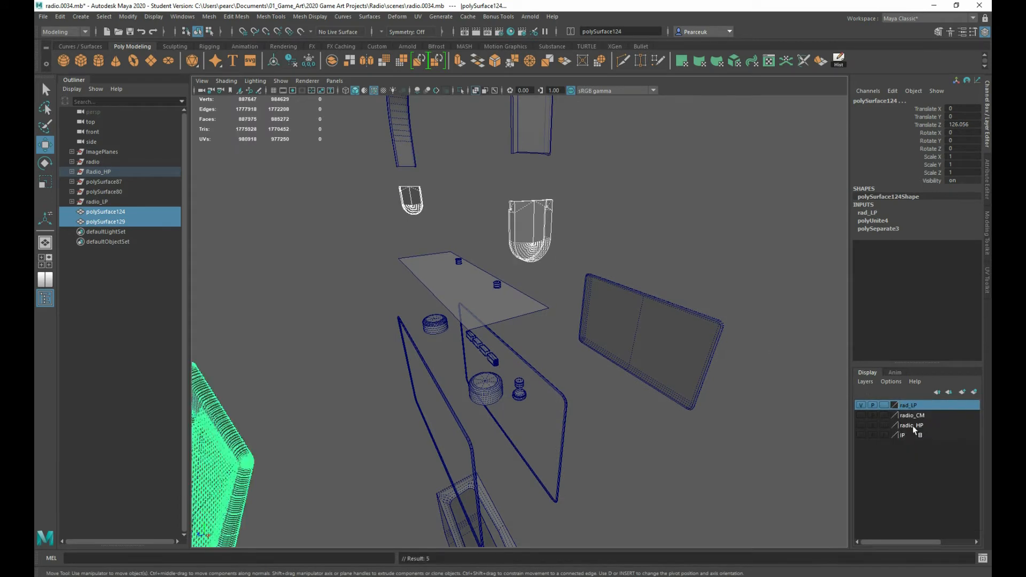
pyautogui.click(860, 406)
pyautogui.click(860, 406)
pyautogui.keyDown('alt'); pyautogui.moveTo(444, 459); pyautogui.dragTo(510, 351); pyautogui.keyUp('alt')
pyautogui.hotkey('ctrl', 'z')
pyautogui.hotkey('ctrl', 'z')
pyautogui.hotkey('ctrl', 'z')
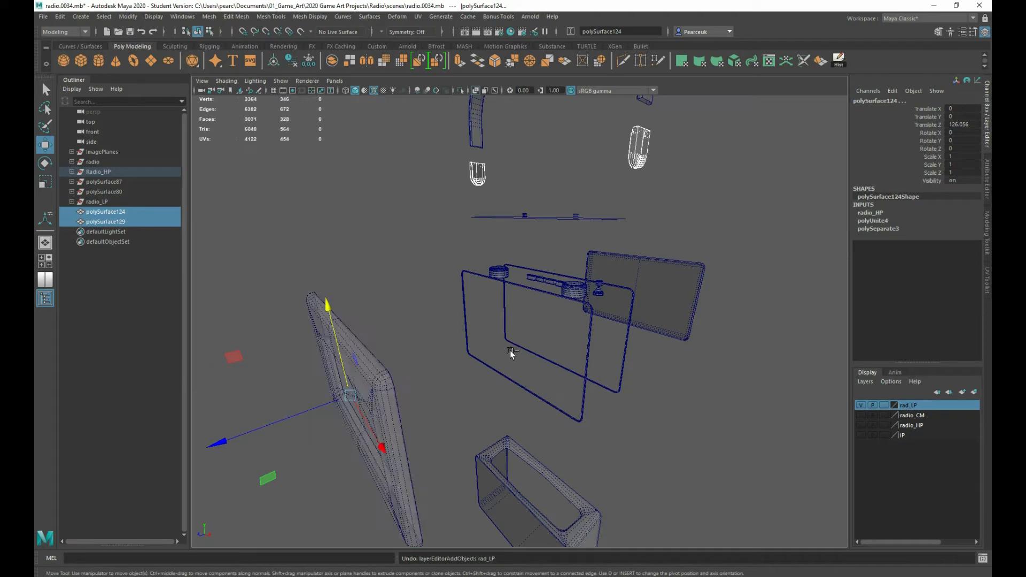
# Add only the low-poly handle end caps to the rad_LP layer and toggle the layer's visibility to check them
pyautogui.click(432, 260)
pyautogui.moveTo(471, 173); pyautogui.dragTo(656, 157)
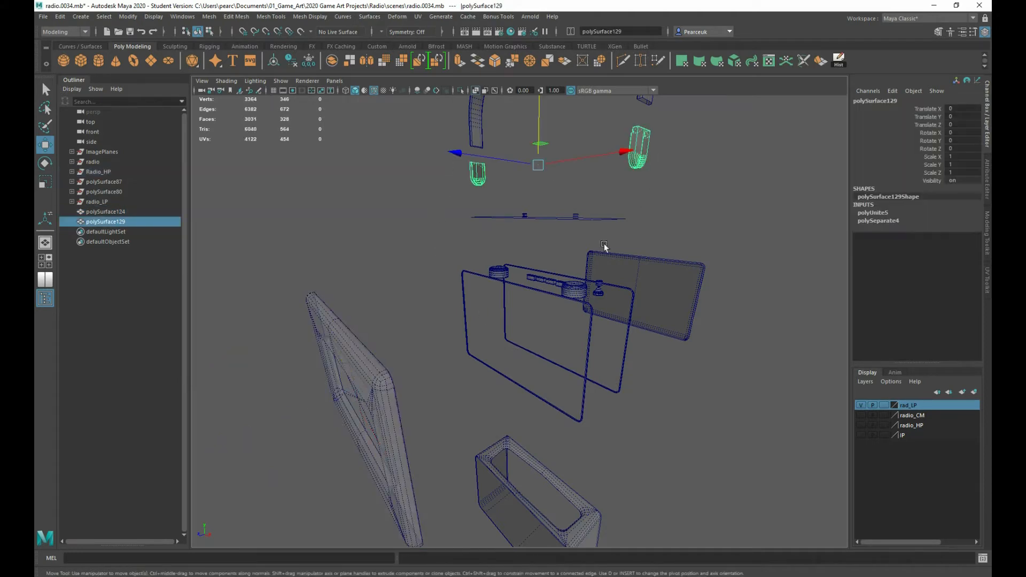
pyautogui.rightClick(903, 405)
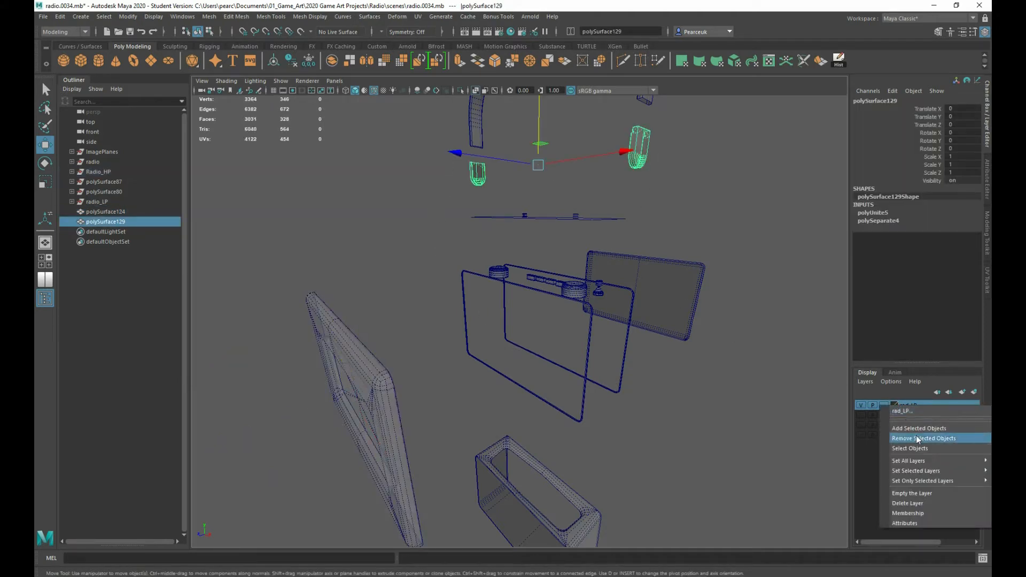
pyautogui.click(915, 428)
pyautogui.click(859, 405)
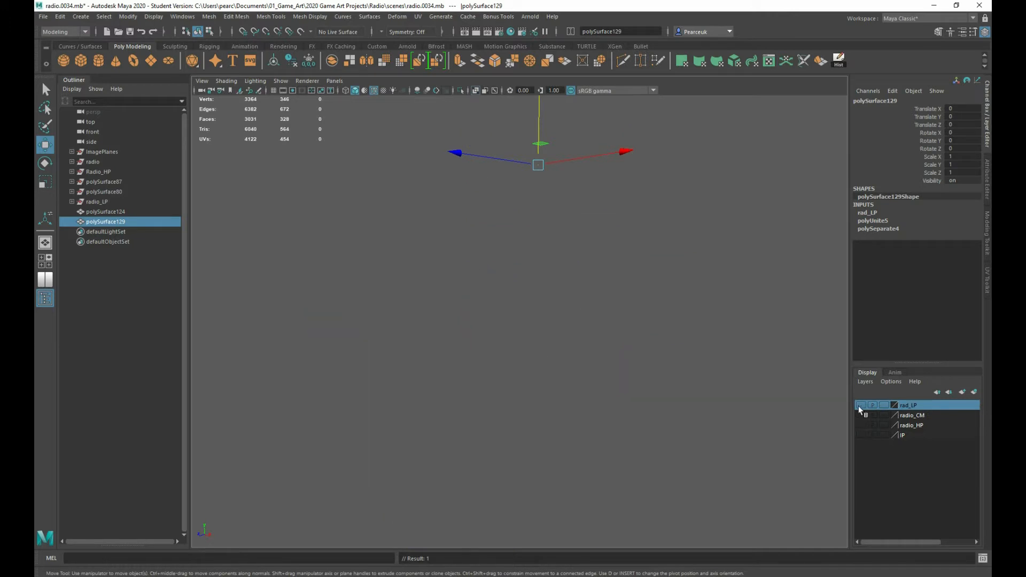
pyautogui.click(860, 406)
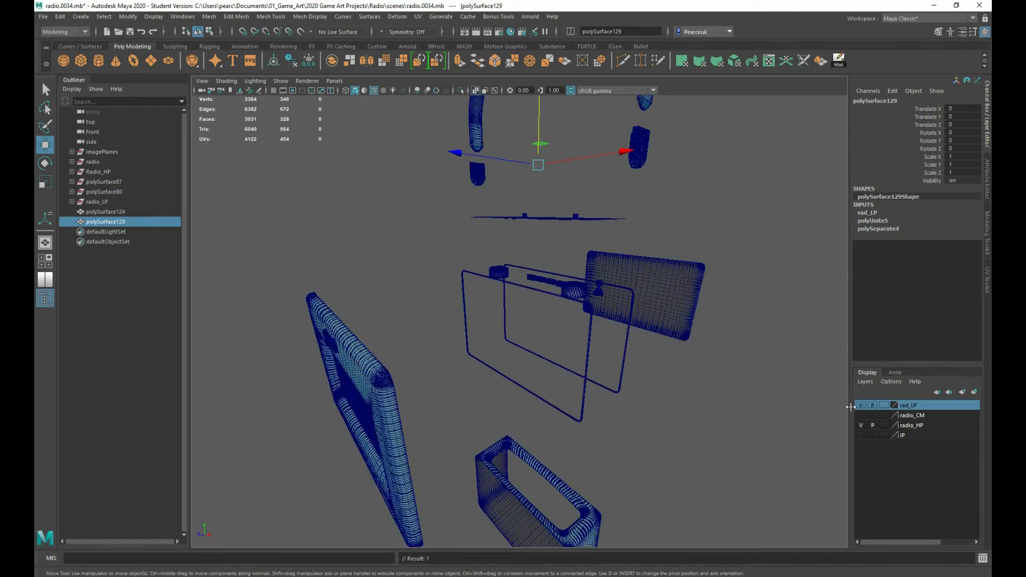
# Hide the rad_LP layer and keep only the radio_HP layer visible
pyautogui.click(860, 406)
pyautogui.click(861, 426)
pyautogui.click(861, 426)
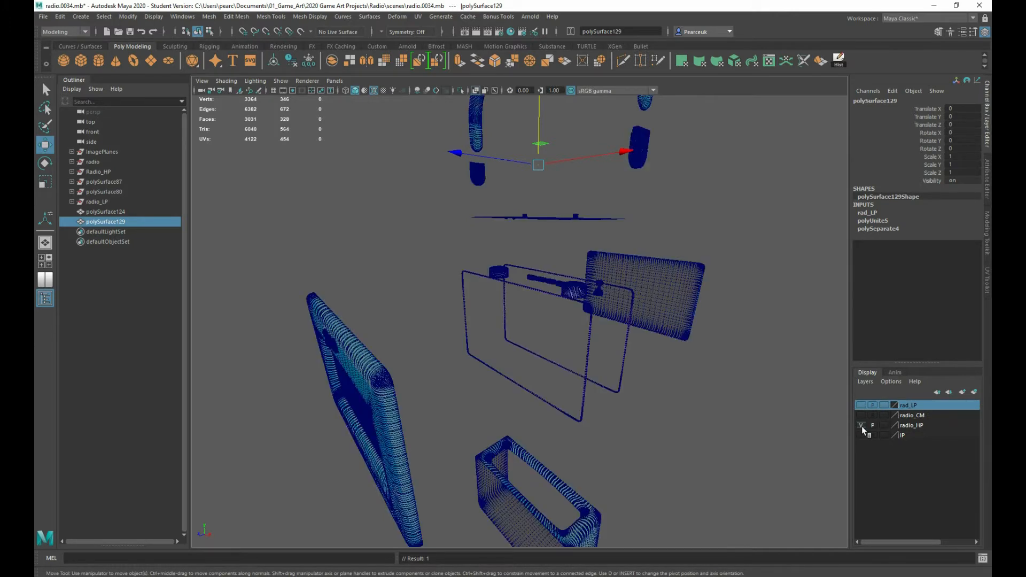
pyautogui.click(862, 427)
pyautogui.click(862, 427)
# Export the high-poly handle, its end caps and the front panel as FBX, overwriting Bake_B.fbx in the assets folder
pyautogui.scroll(-5, 698, 419)
pyautogui.keyDown('alt'); pyautogui.moveTo(649, 386); pyautogui.dragTo(485, 249); pyautogui.keyUp('alt')
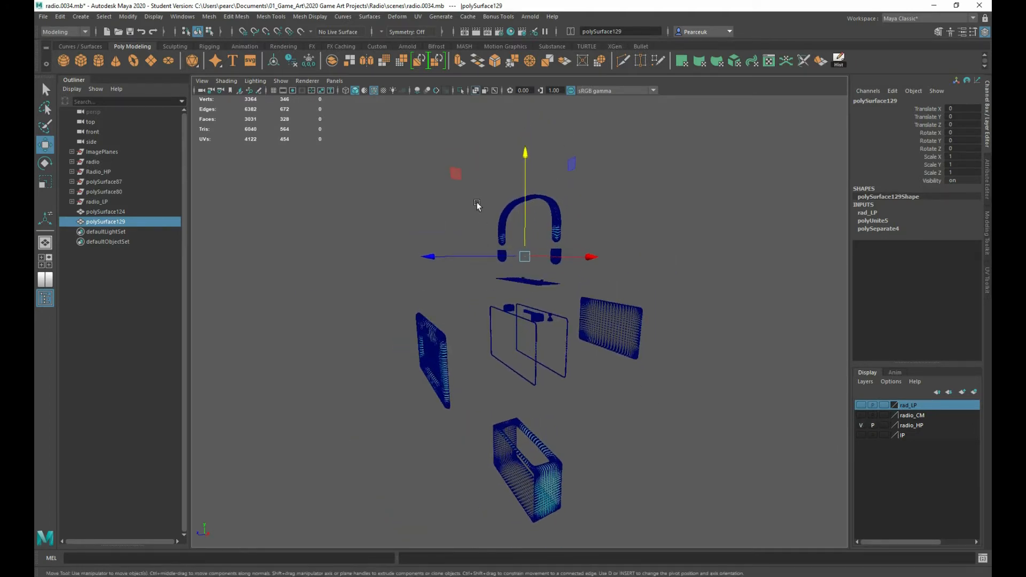
pyautogui.moveTo(477, 202); pyautogui.dragTo(614, 265)
pyautogui.keyDown('shift'); pyautogui.moveTo(375, 293); pyautogui.dragTo(448, 392); pyautogui.keyUp('shift')
pyautogui.scroll(5, 509, 253)
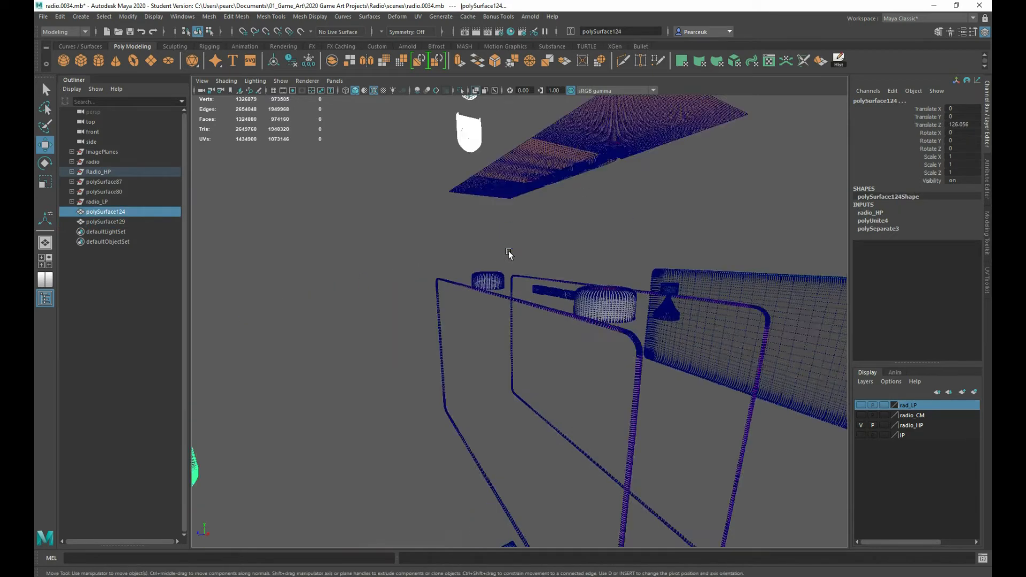
pyautogui.keyDown('alt'); pyautogui.moveTo(441, 172); pyautogui.dragTo(434, 253); pyautogui.keyUp('alt')
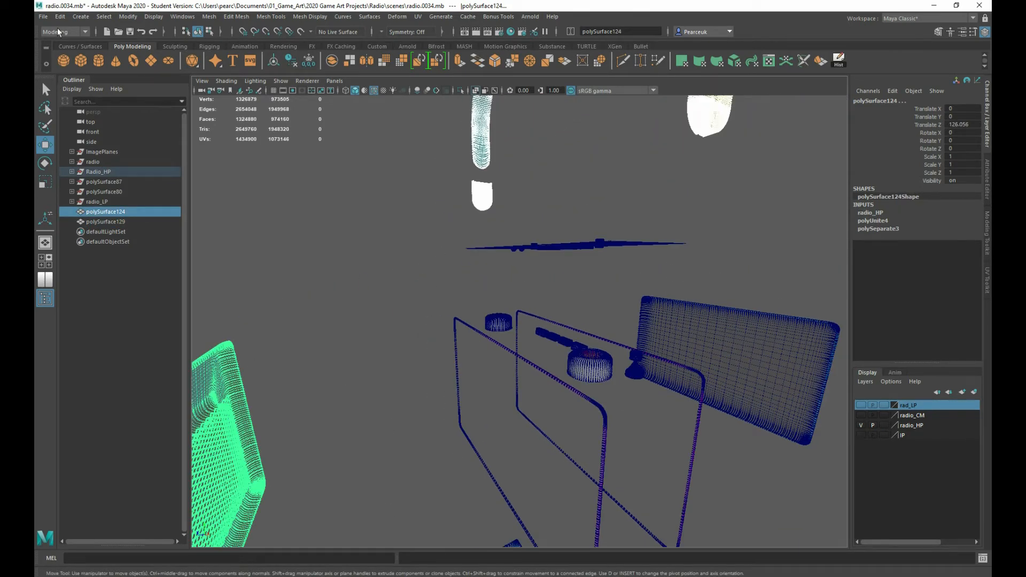
pyautogui.click(43, 17)
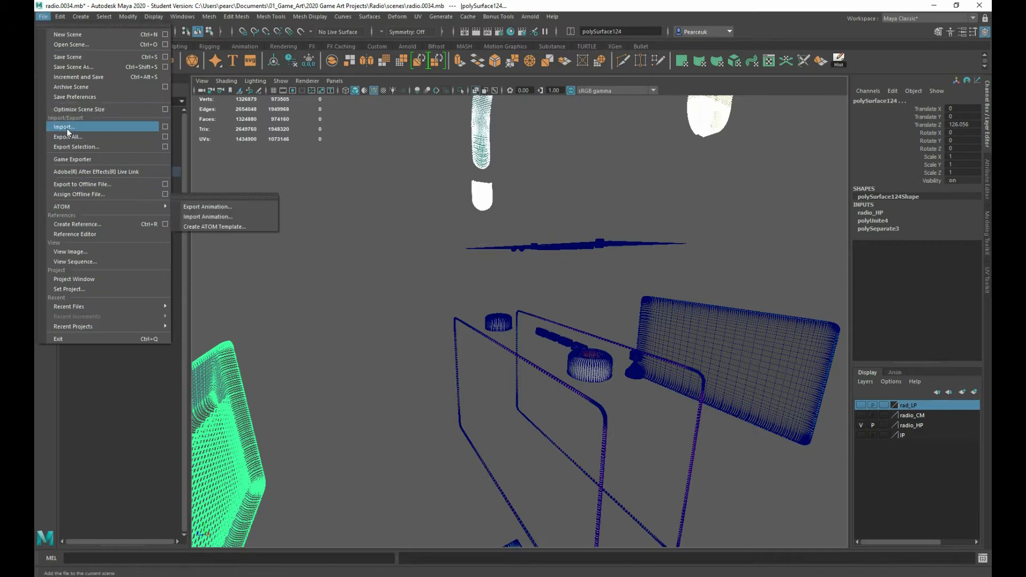
pyautogui.click(77, 146)
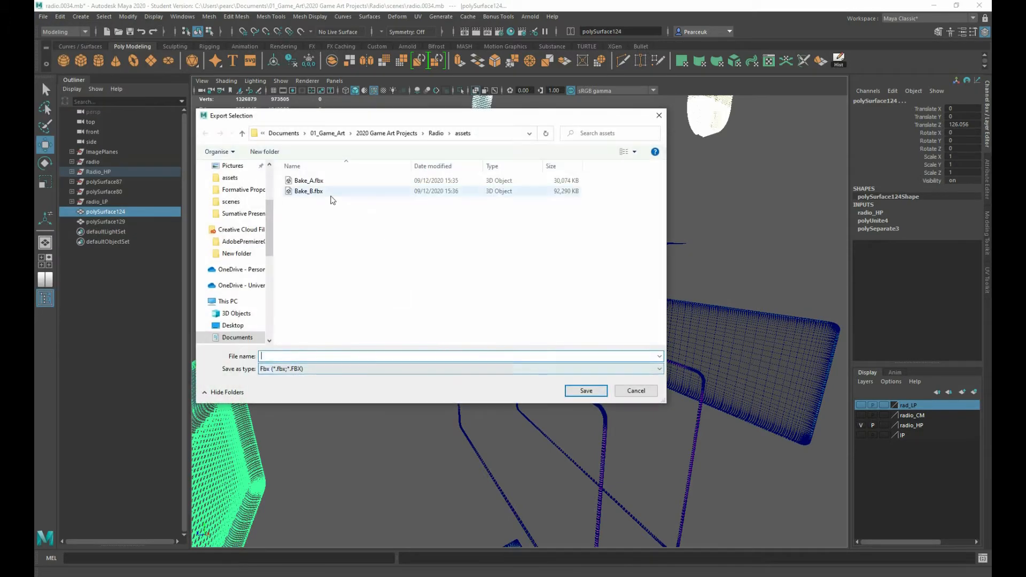
pyautogui.click(313, 192)
pyautogui.click(582, 391)
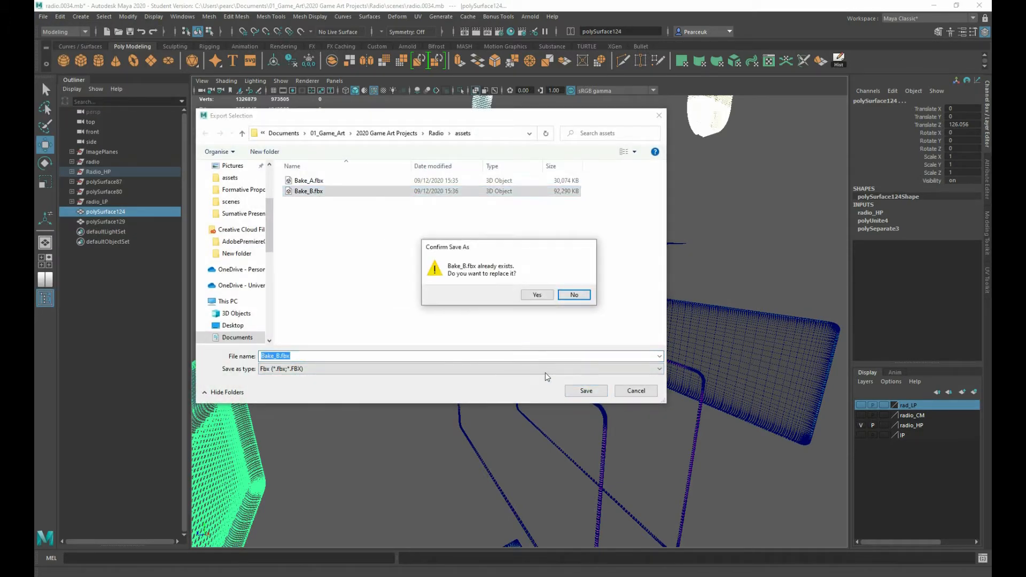
pyautogui.click(524, 297)
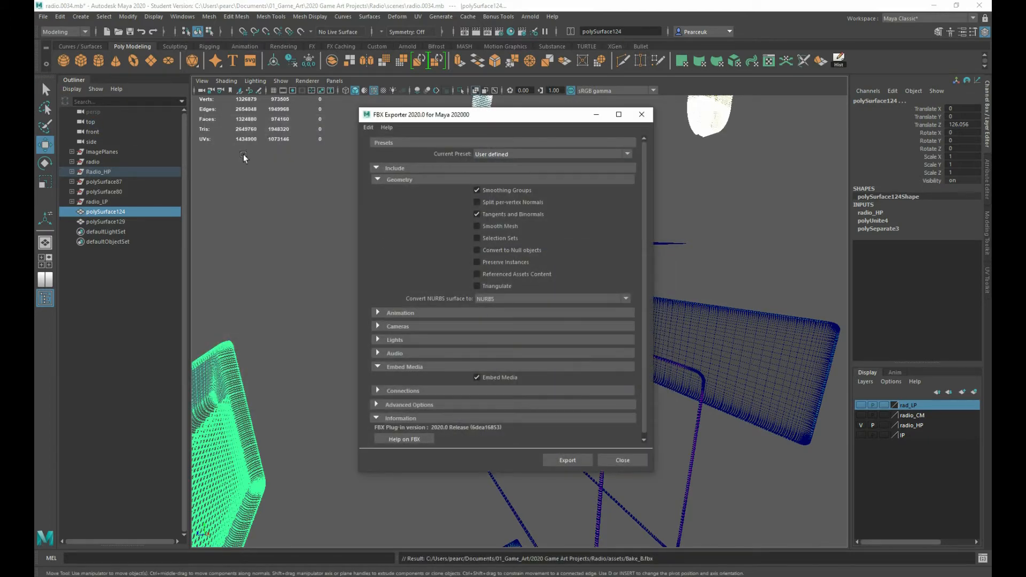
pyautogui.click(567, 460)
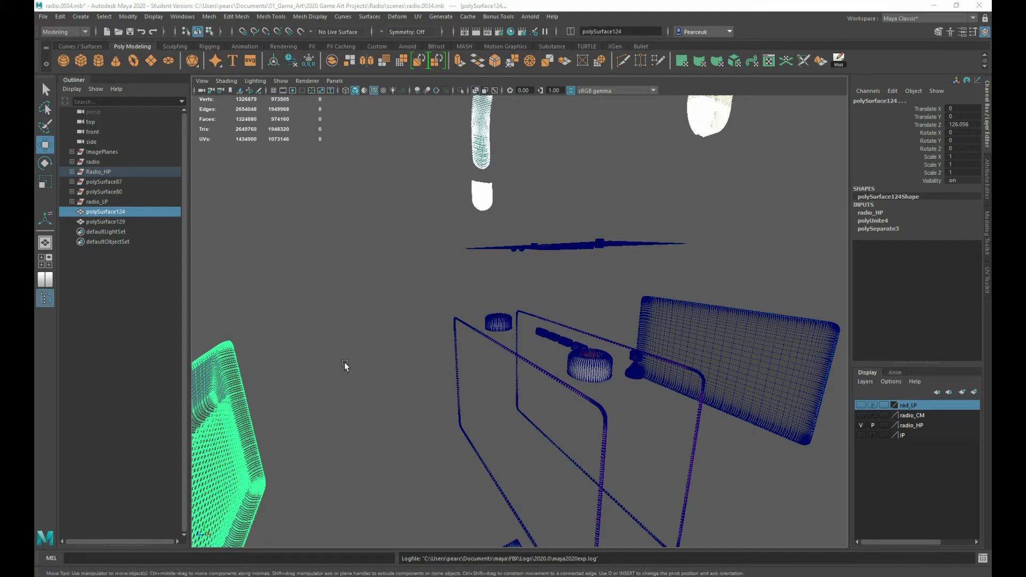
# Hide the radio_HP layer and show the rad_LP layer
pyautogui.scroll(-3, 361, 346)
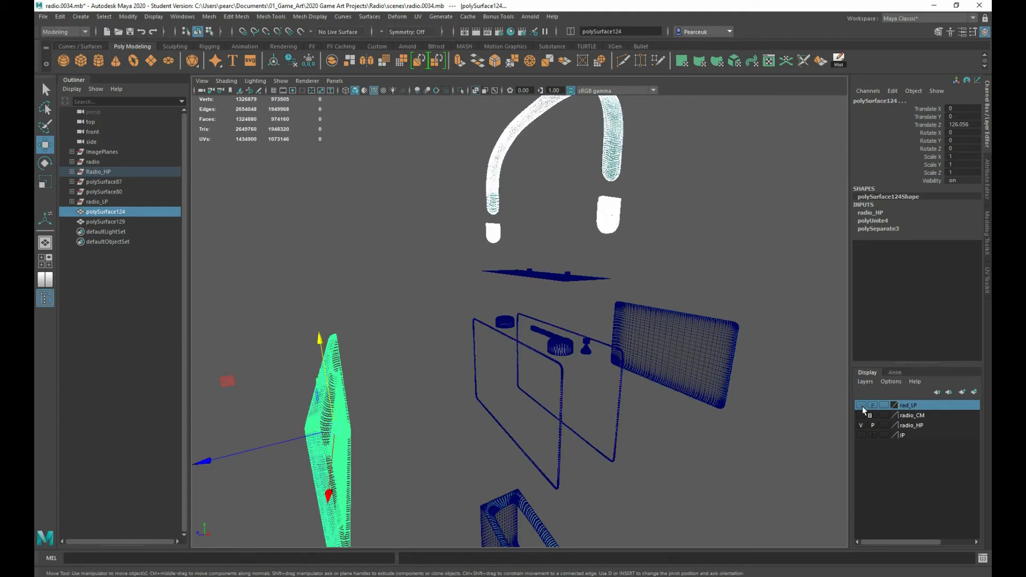
pyautogui.click(859, 426)
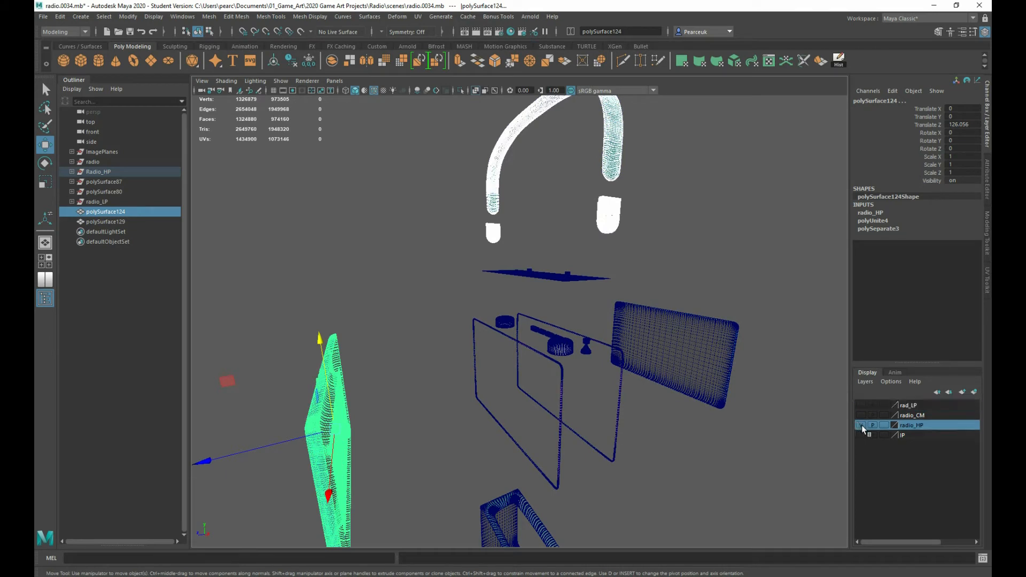
pyautogui.click(862, 426)
pyautogui.scroll(-3, 568, 383)
pyautogui.click(857, 405)
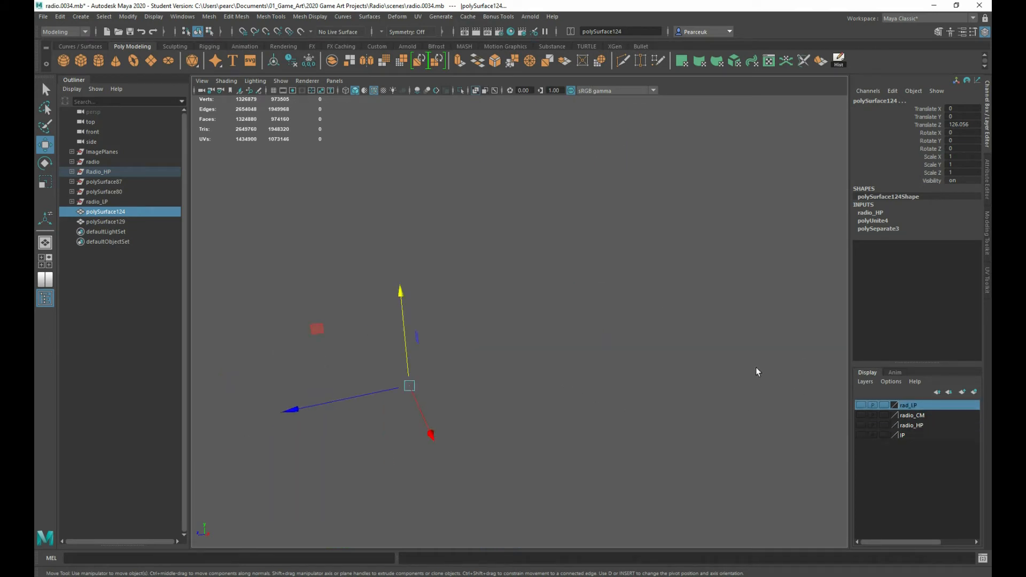
pyautogui.click(861, 405)
pyautogui.keyDown('alt'); pyautogui.moveTo(534, 327); pyautogui.dragTo(526, 298, button='middle'); pyautogui.keyUp('alt')
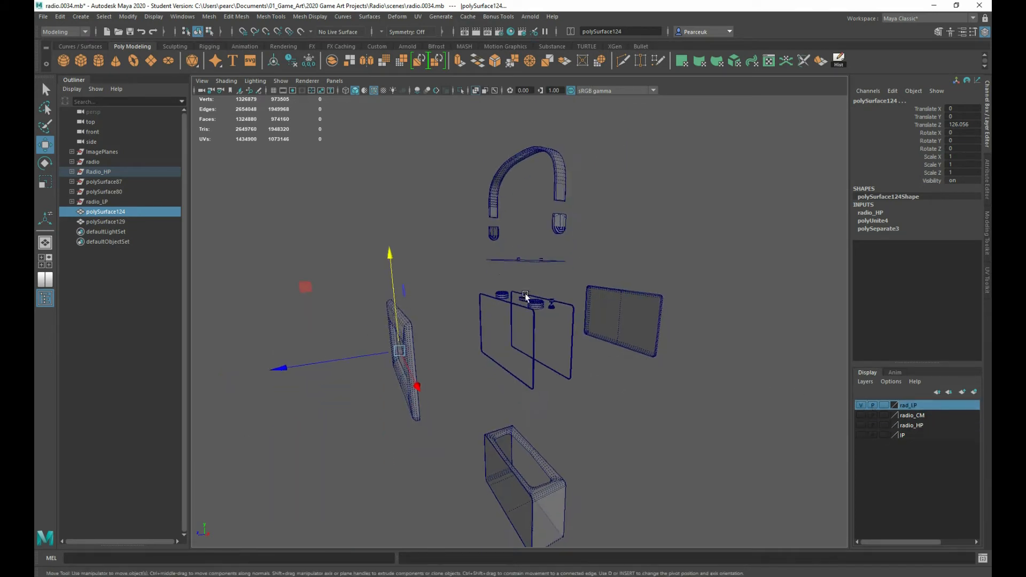
# Export the low-poly body, back panel, dividers, display plate and knobs, without the handle and front panel, as Bake_A_LP.fbx
pyautogui.moveTo(463, 260); pyautogui.dragTo(743, 545)
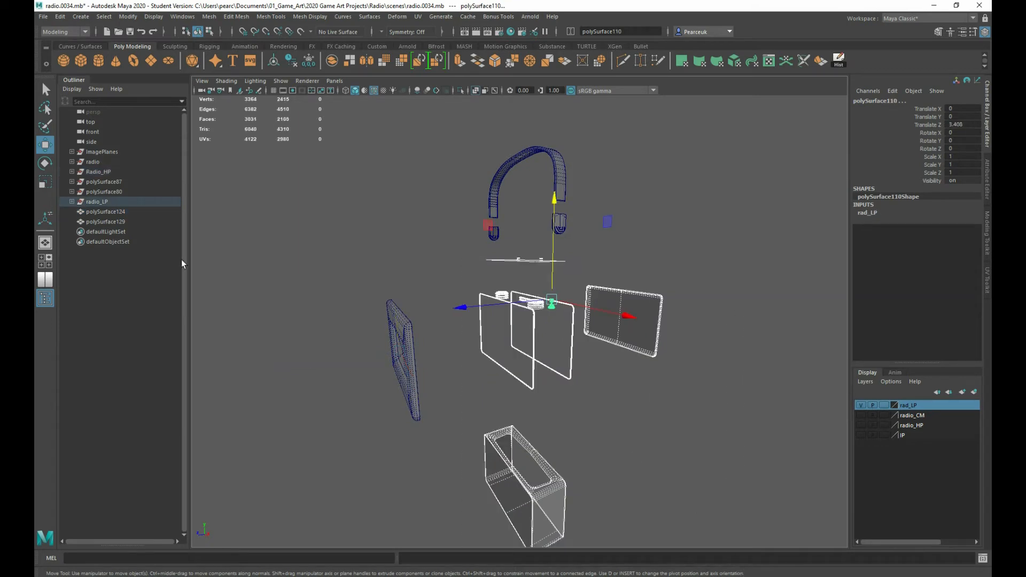
pyautogui.click(43, 17)
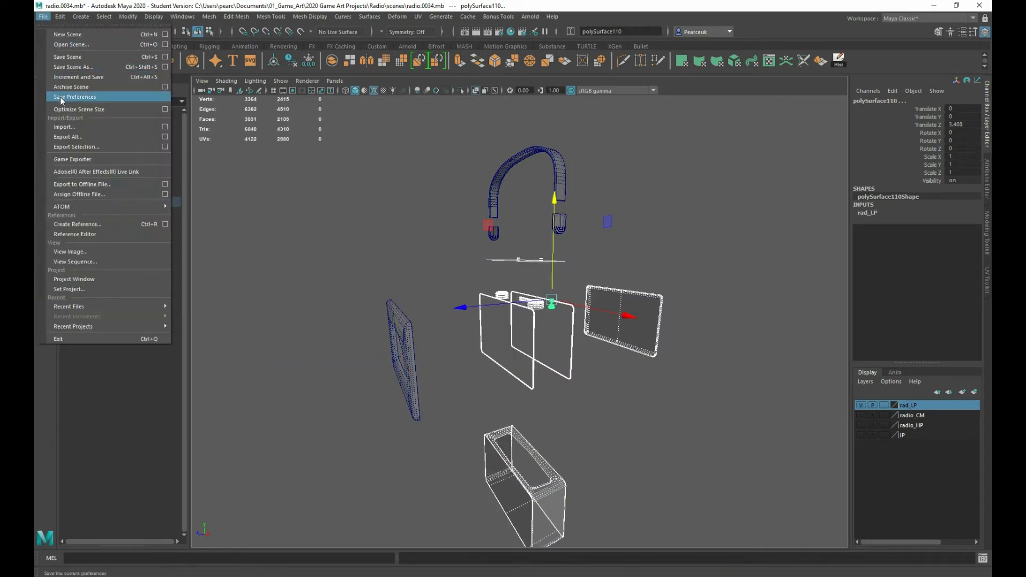
pyautogui.click(76, 146)
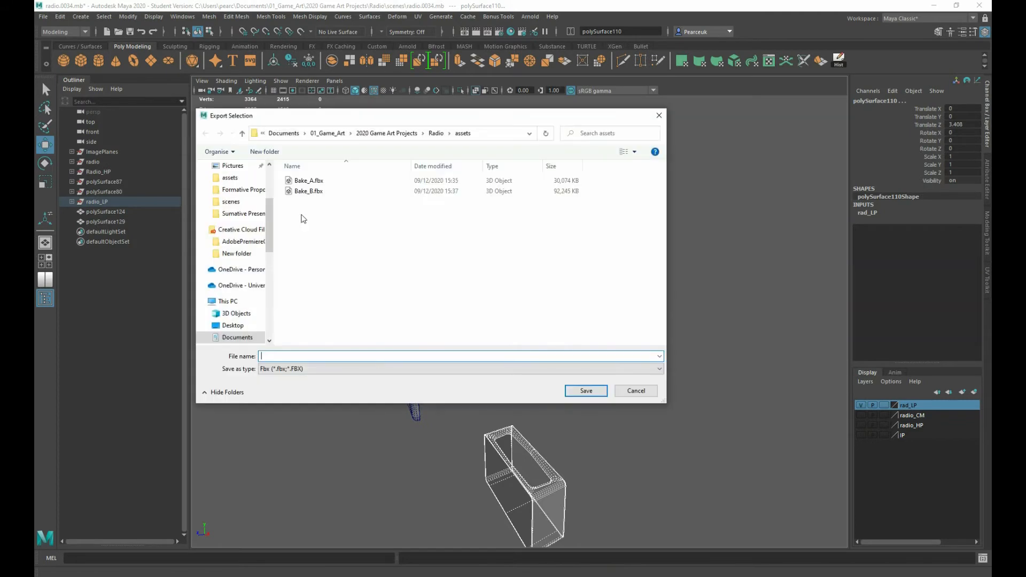
pyautogui.click(306, 181)
pyautogui.click(280, 357)
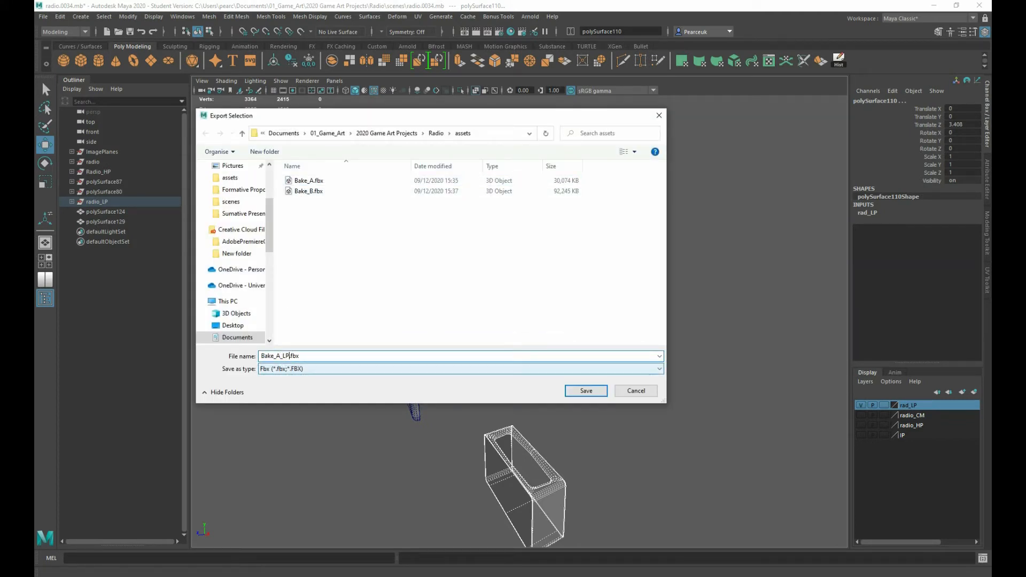
pyautogui.click(577, 394)
pyautogui.click(550, 461)
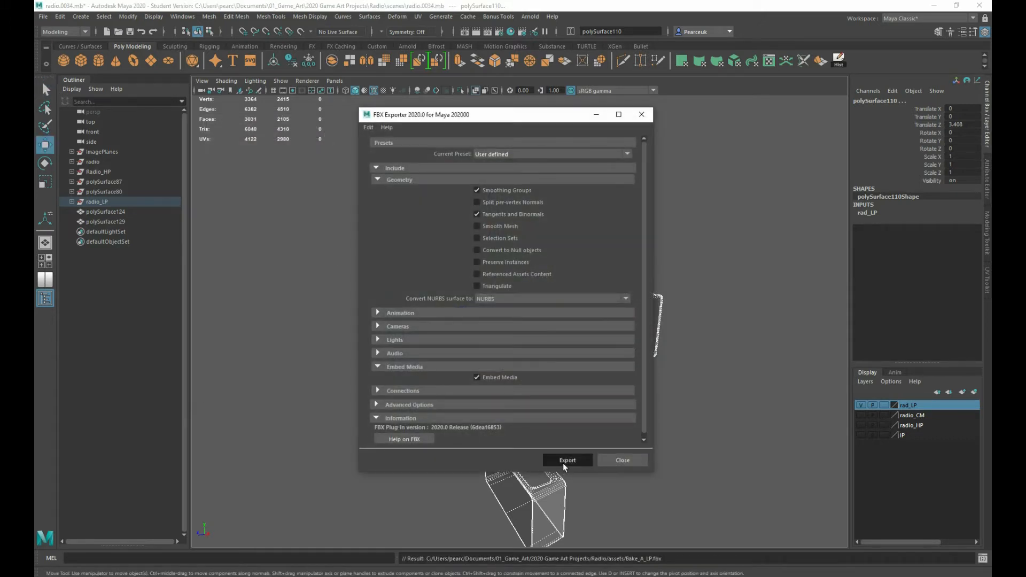
# Export the low-poly front panel, handle and handle end caps as Bake_LP.fbx in the assets folder
pyautogui.click(419, 426)
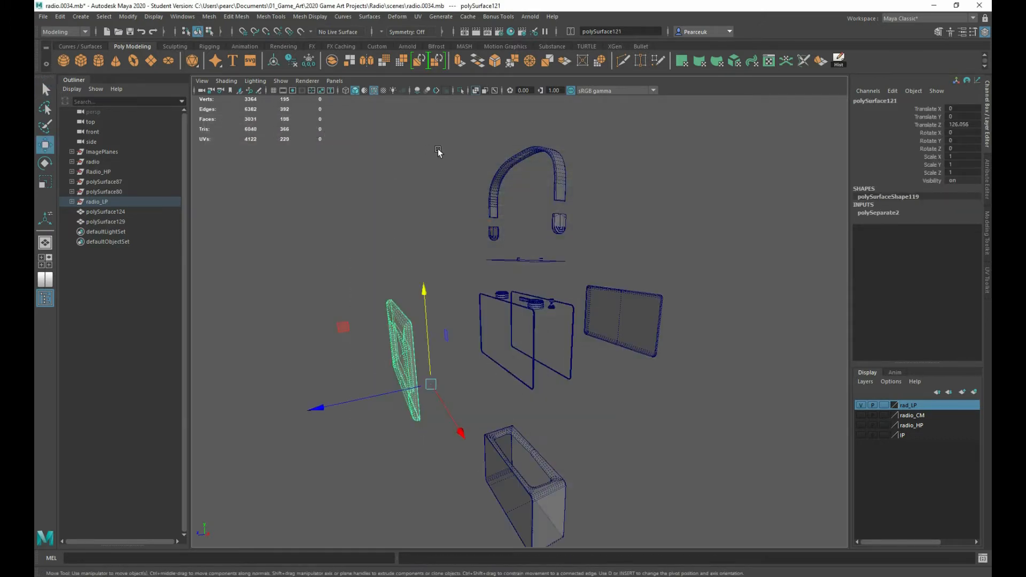
pyautogui.keyDown('shift'); pyautogui.moveTo(440, 151); pyautogui.dragTo(578, 240); pyautogui.keyUp('shift')
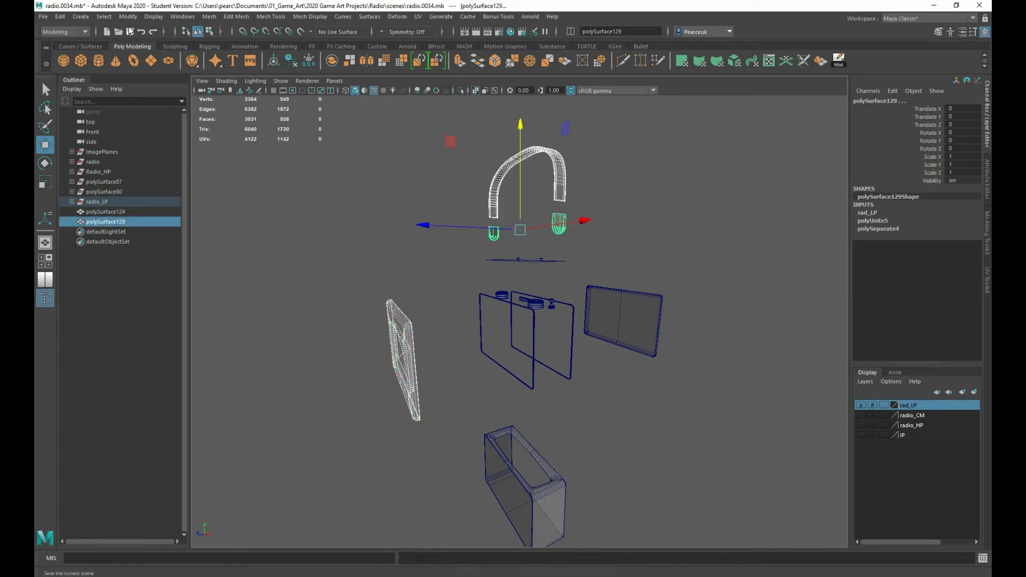
pyautogui.click(43, 16)
pyautogui.click(81, 145)
pyautogui.click(312, 203)
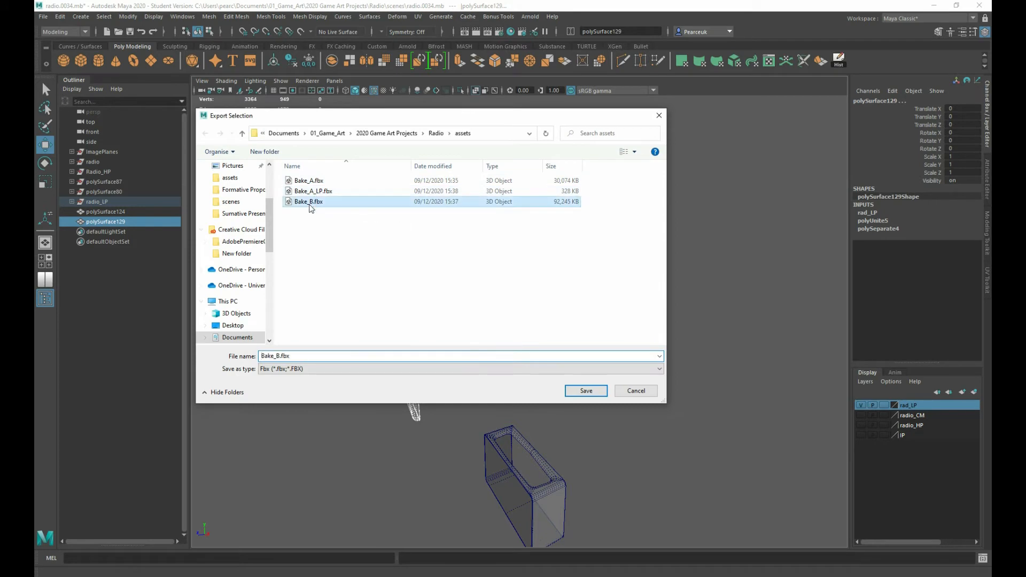
pyautogui.click(281, 357)
pyautogui.click(280, 357)
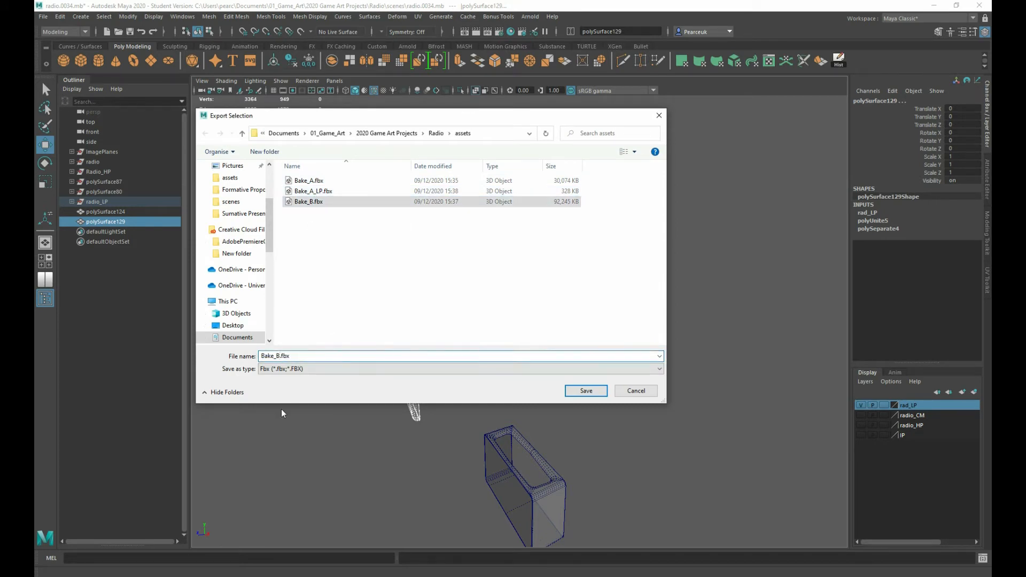
pyautogui.press('BackSpace')
pyautogui.write('LP')
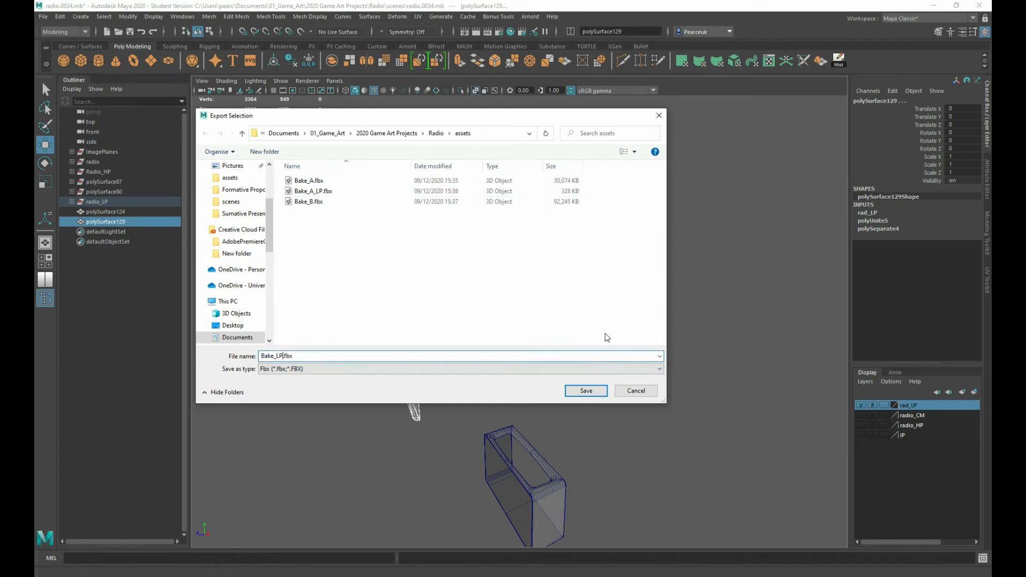
pyautogui.click(580, 391)
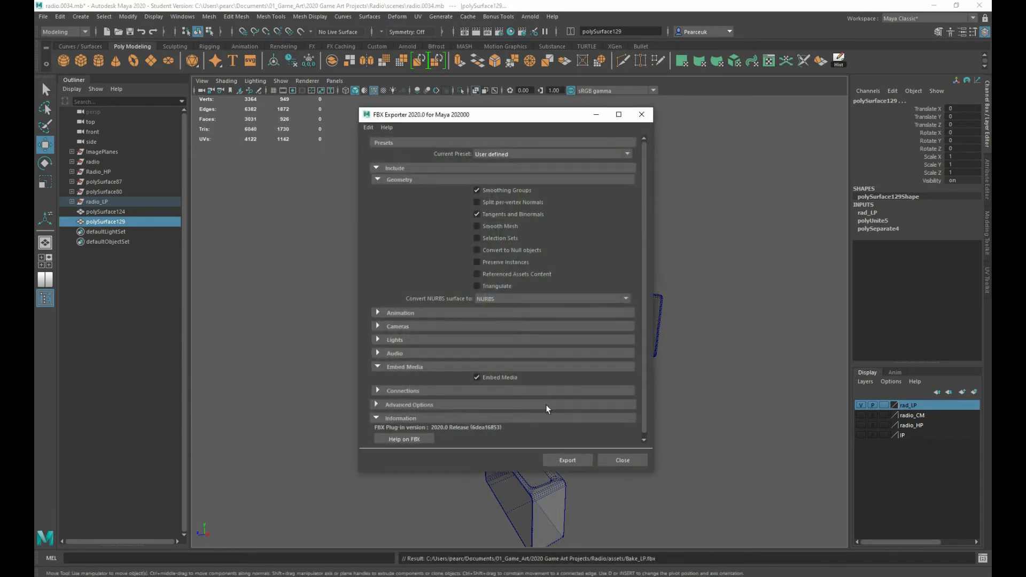
pyautogui.click(568, 460)
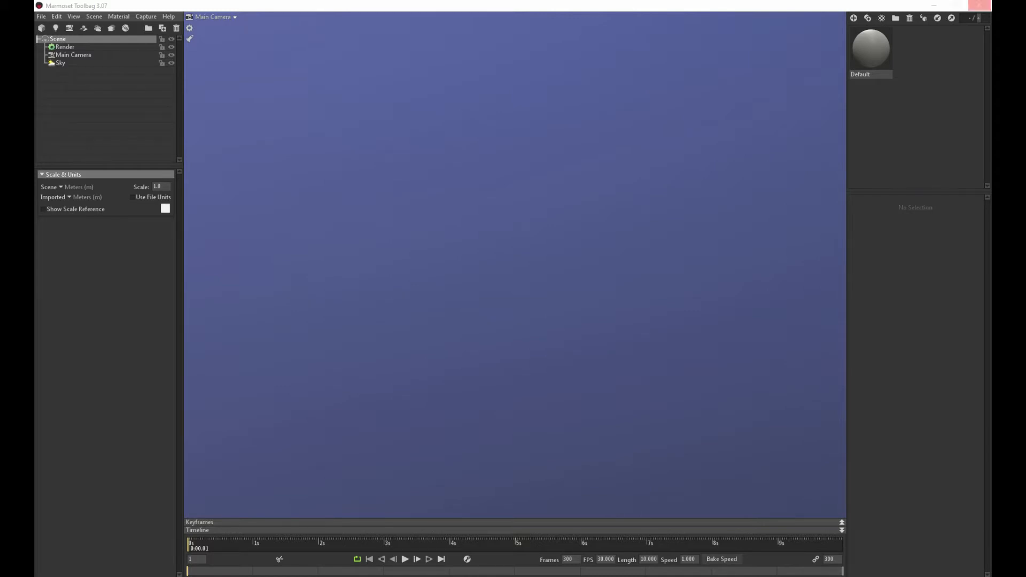
# In Marmoset Toolbag, import Bake_A, Bake_A_LP, Bake_B and Bake_LP into the scene and collapse their object hierarchies
pyautogui.moveTo(380, 153); pyautogui.dragTo(334, 268)
pyautogui.click(45, 71)
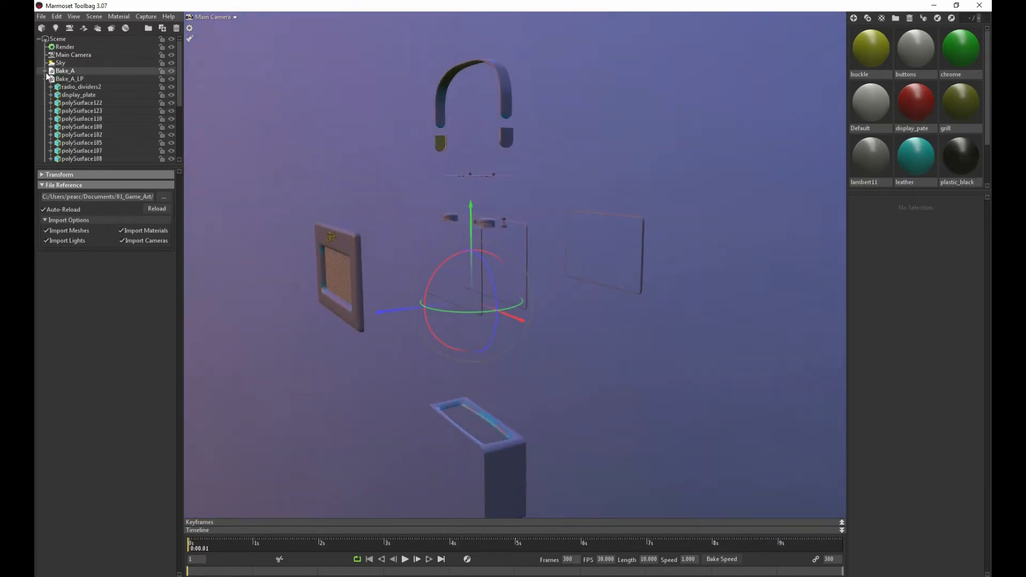
pyautogui.click(44, 79)
pyautogui.click(44, 87)
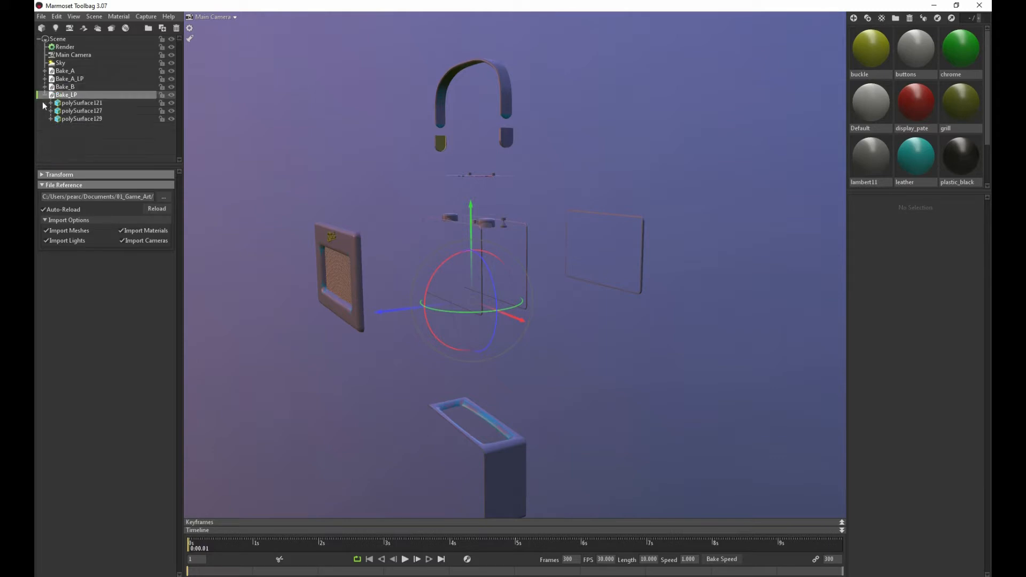
pyautogui.click(44, 95)
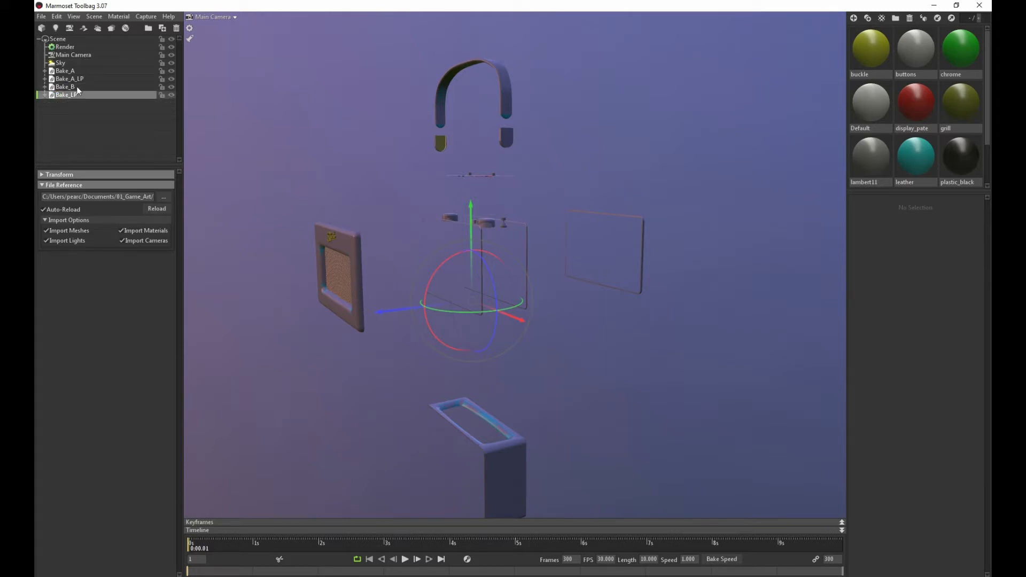
# Create a baker and place Bake_A in its High group and Bake_A_LP in its Low group
pyautogui.click(106, 29)
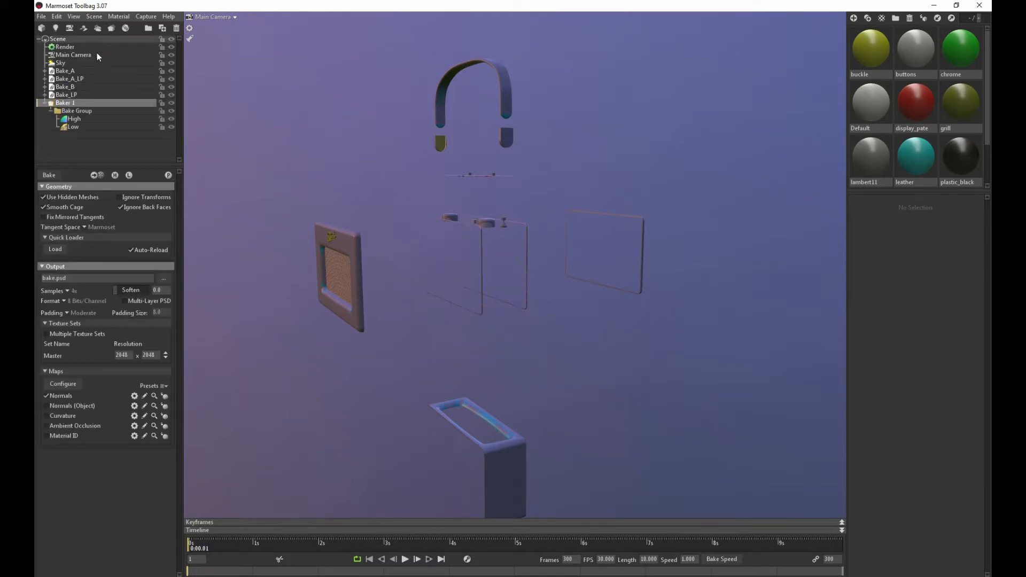
pyautogui.click(60, 72)
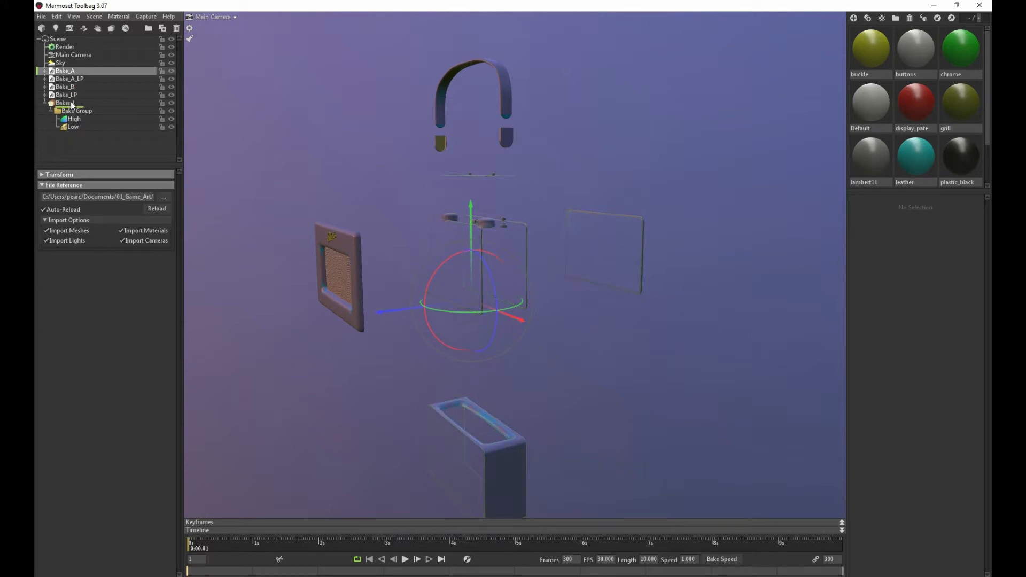
pyautogui.moveTo(75, 119); pyautogui.dragTo(75, 119)
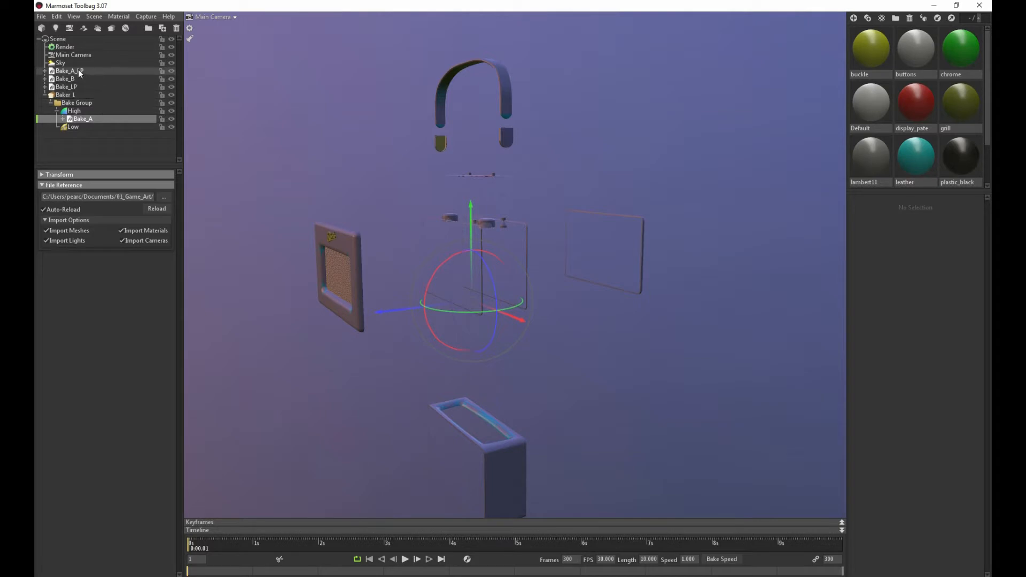
pyautogui.moveTo(77, 72); pyautogui.dragTo(89, 124)
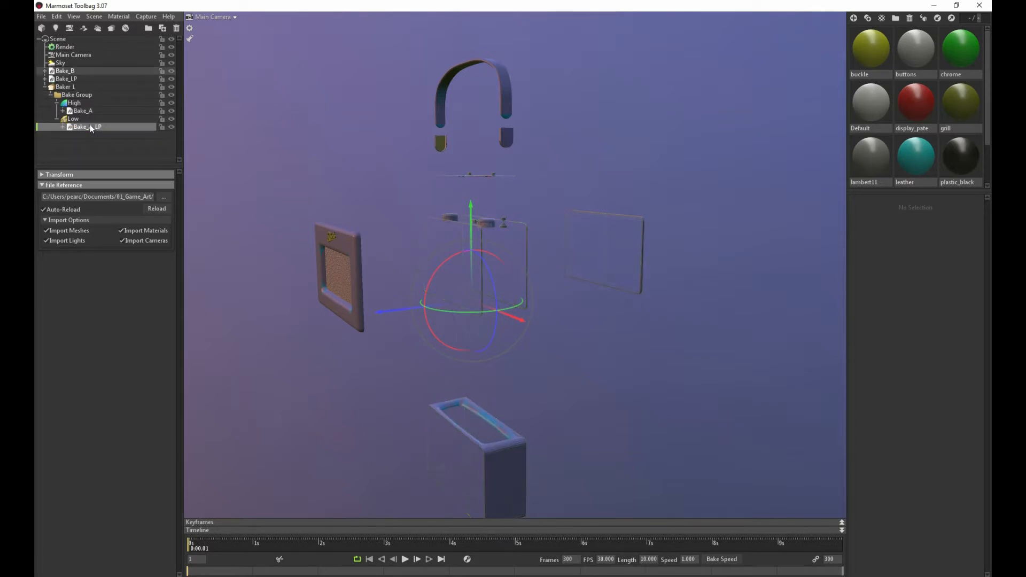
# Create a second baker, place Bake_B in its High group and Bake_LP in its Low group, and collapse its hierarchy
pyautogui.click(110, 29)
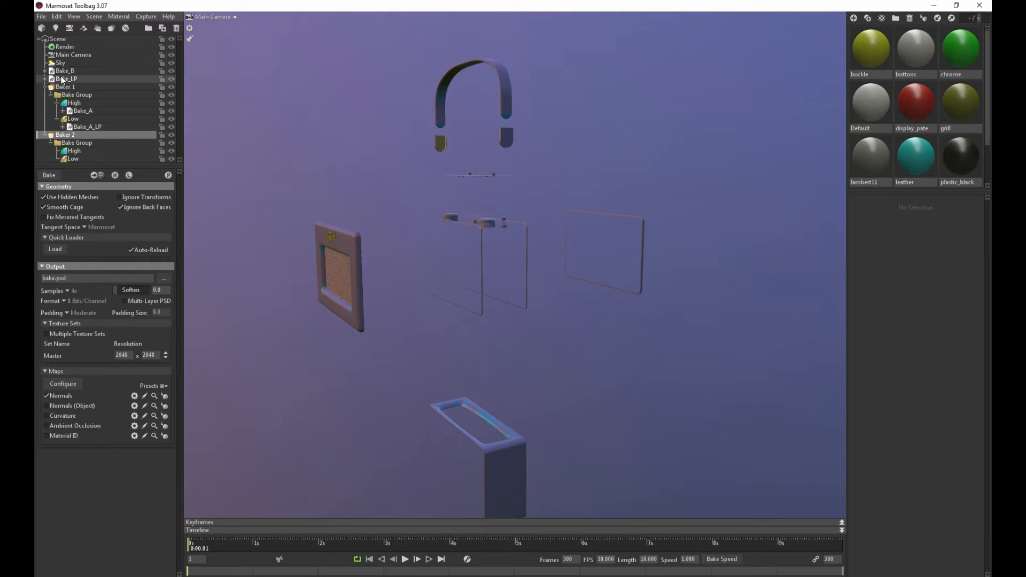
pyautogui.moveTo(62, 75); pyautogui.dragTo(89, 146)
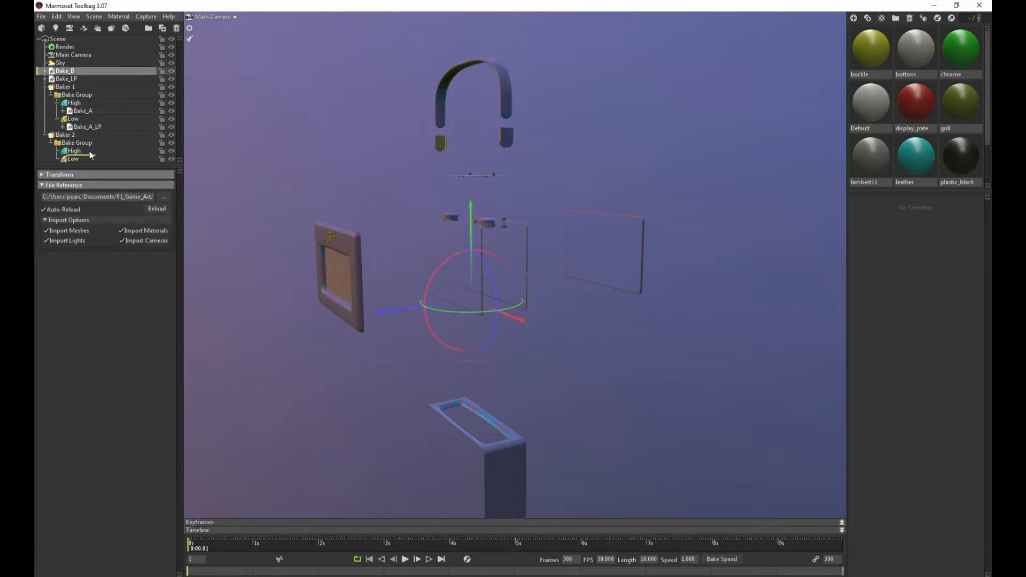
pyautogui.moveTo(90, 155); pyautogui.dragTo(90, 155)
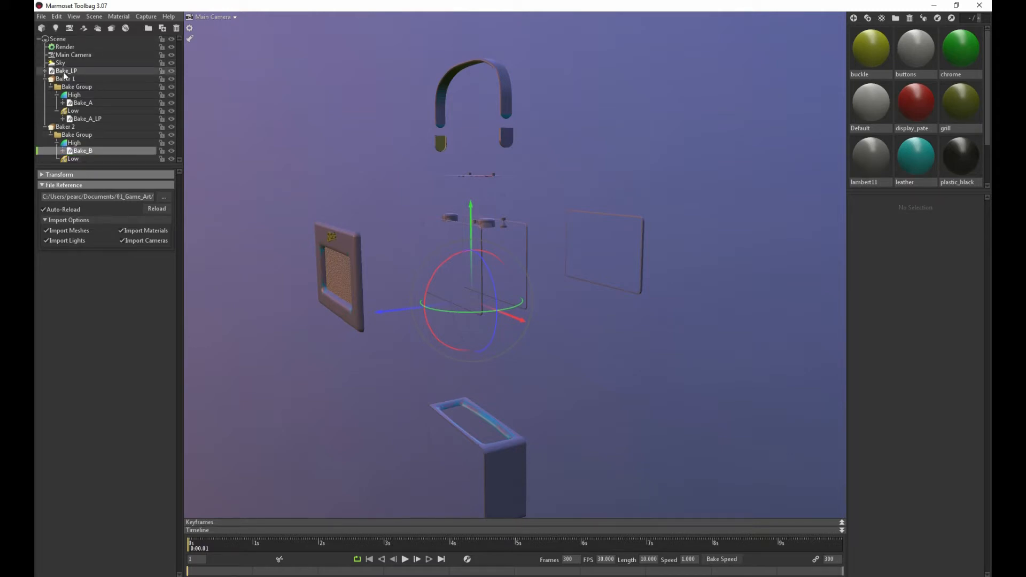
pyautogui.click(64, 72)
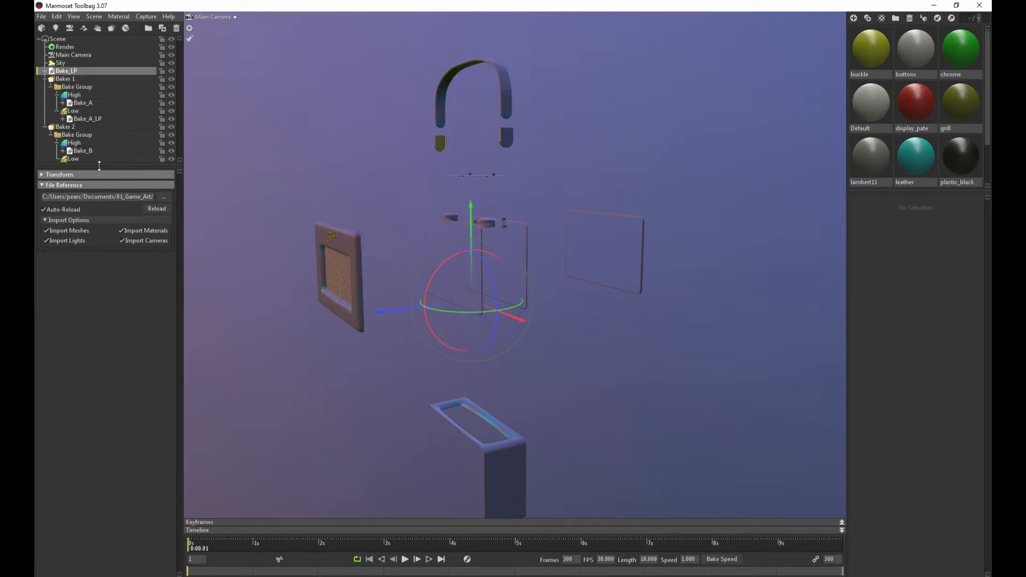
pyautogui.moveTo(99, 166); pyautogui.dragTo(99, 207)
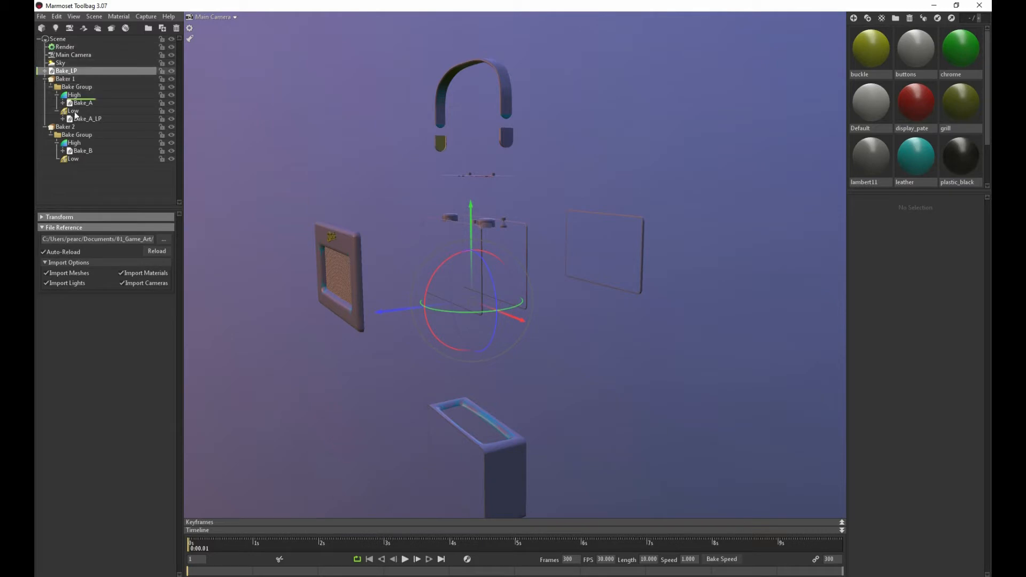
pyautogui.moveTo(76, 115); pyautogui.dragTo(85, 158)
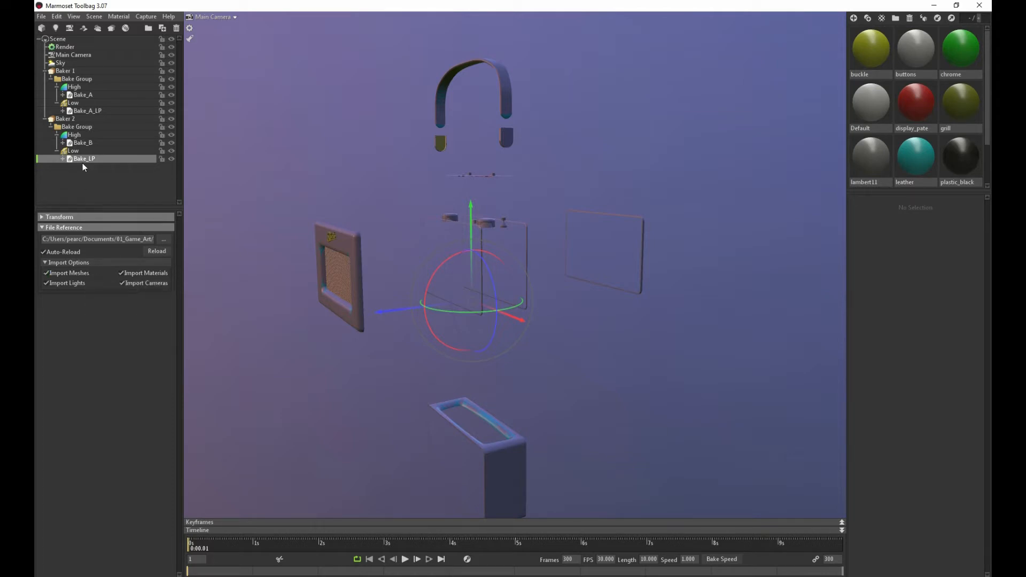
pyautogui.click(44, 118)
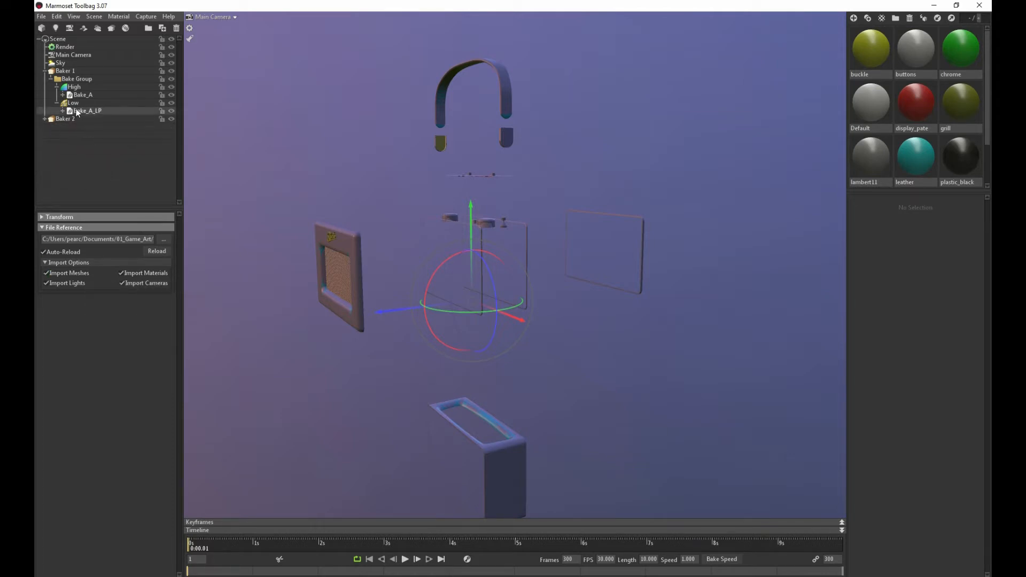
# Check which radio parts belong to Baker 1 and which belong to Baker 2
pyautogui.click(64, 71)
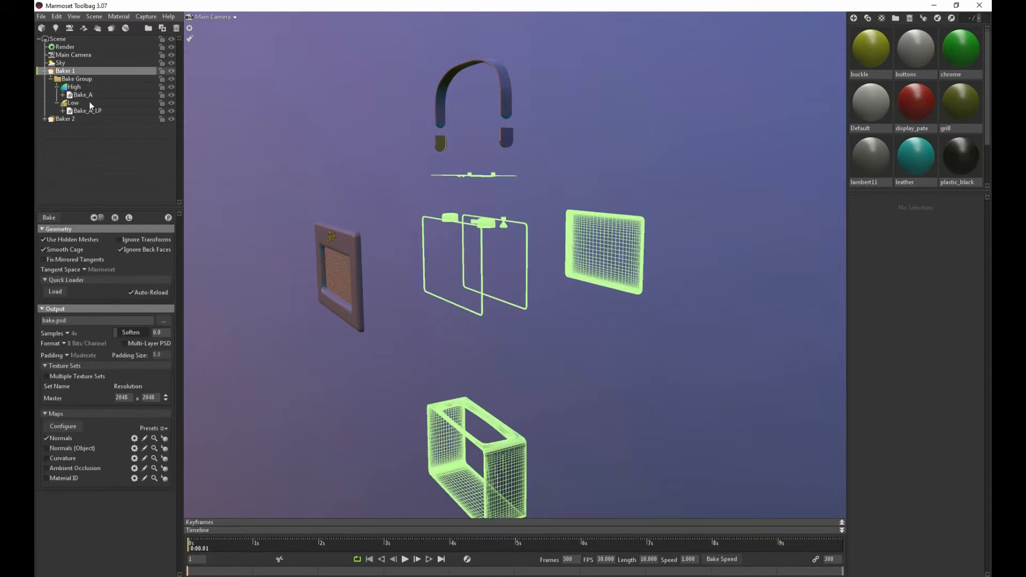
pyautogui.doubleClick(63, 71)
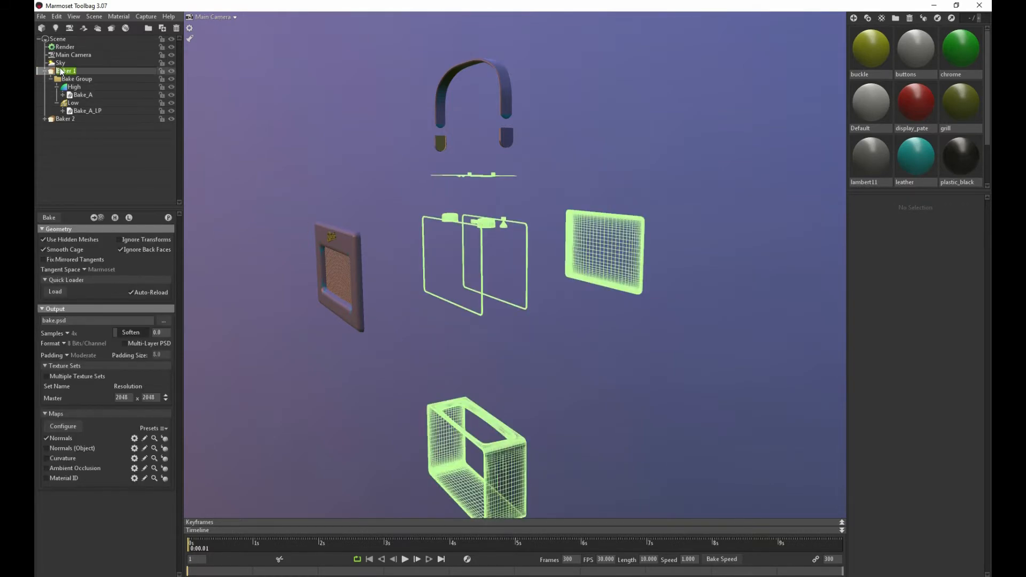
pyautogui.click(56, 120)
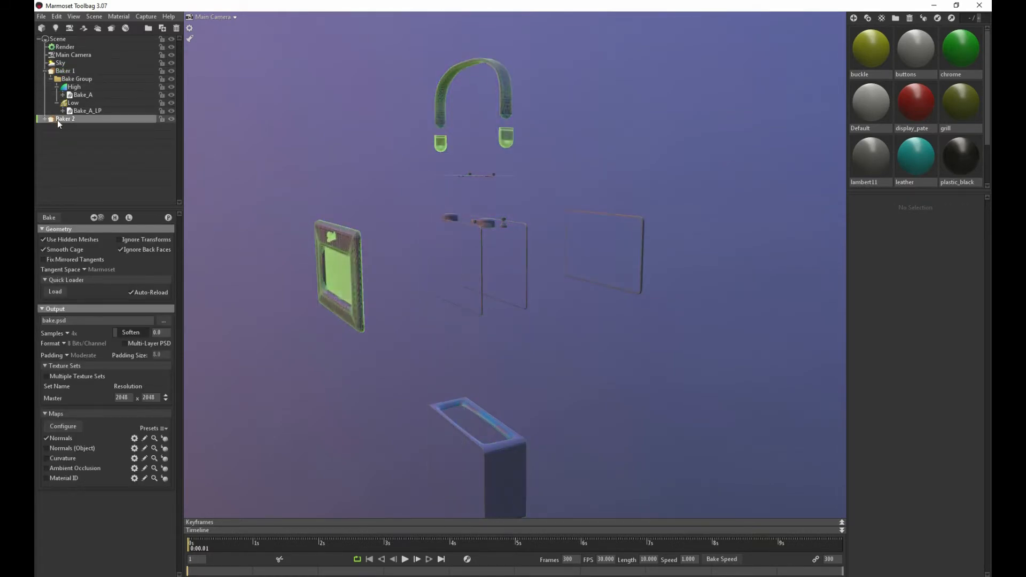
pyautogui.press('Up')
pyautogui.press('Up')
pyautogui.press('Up')
pyautogui.press('Up')
pyautogui.press('Up')
pyautogui.press('Up')
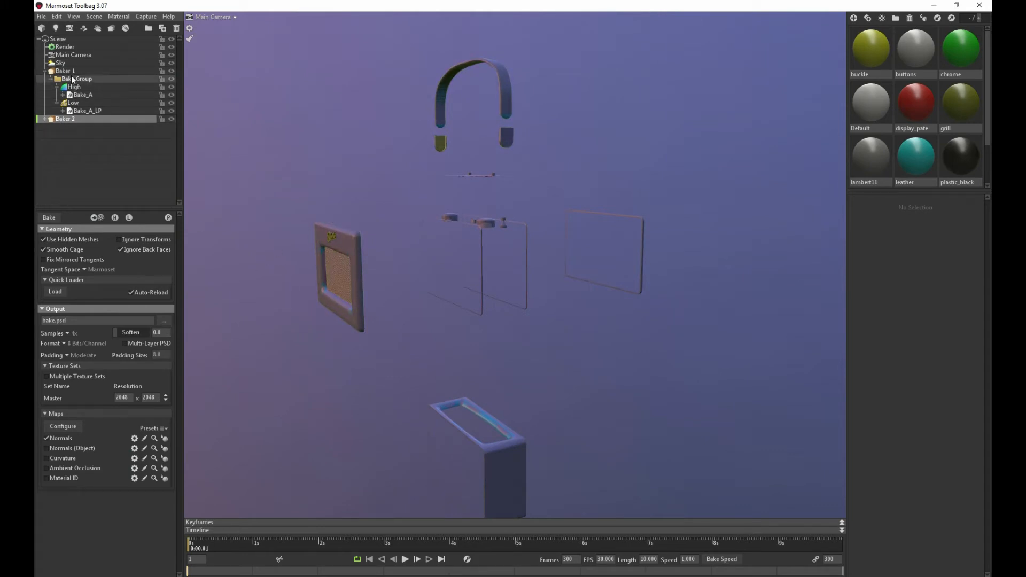
# Show only Baker 1's low-poly meshes and examine the round knobs and the cone-shaped knob up close
pyautogui.scroll(4, 345, 241)
pyautogui.moveTo(345, 242); pyautogui.dragTo(401, 255)
pyautogui.moveTo(402, 255); pyautogui.dragTo(504, 325, button='right')
pyautogui.moveTo(504, 325); pyautogui.dragTo(464, 294)
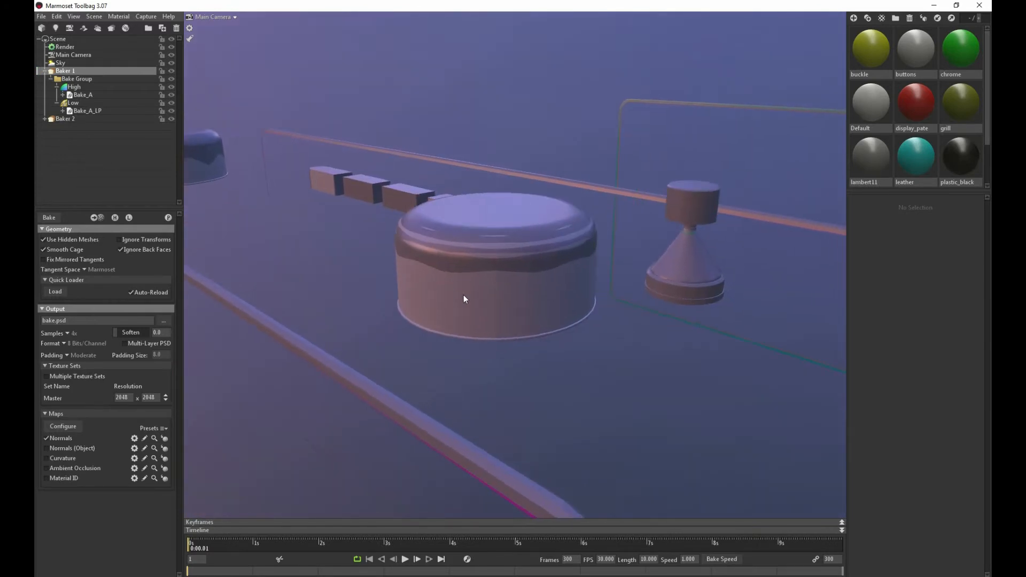
pyautogui.click(128, 218)
pyautogui.scroll(-8, 392, 267)
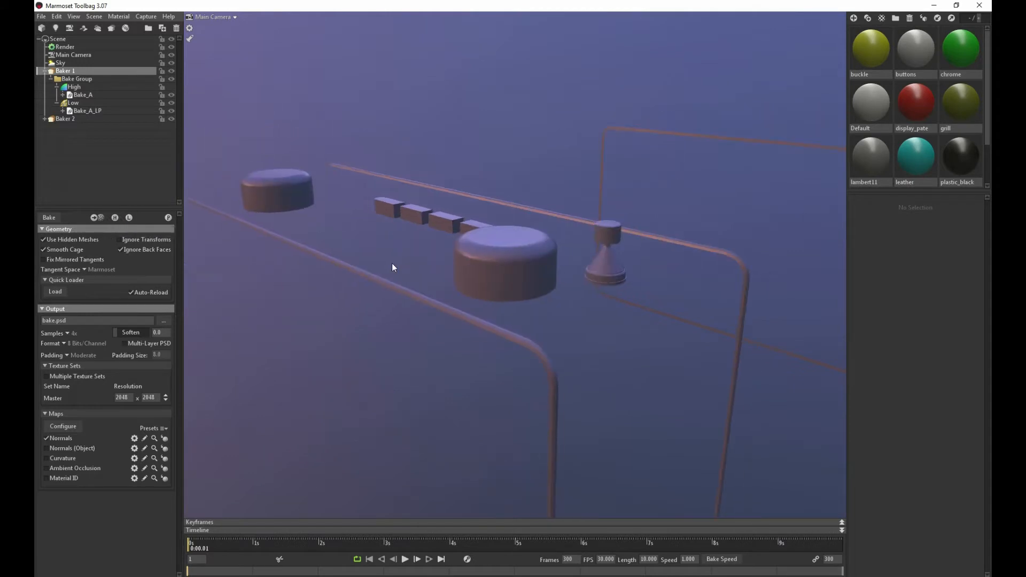
pyautogui.scroll(-3, 368, 262)
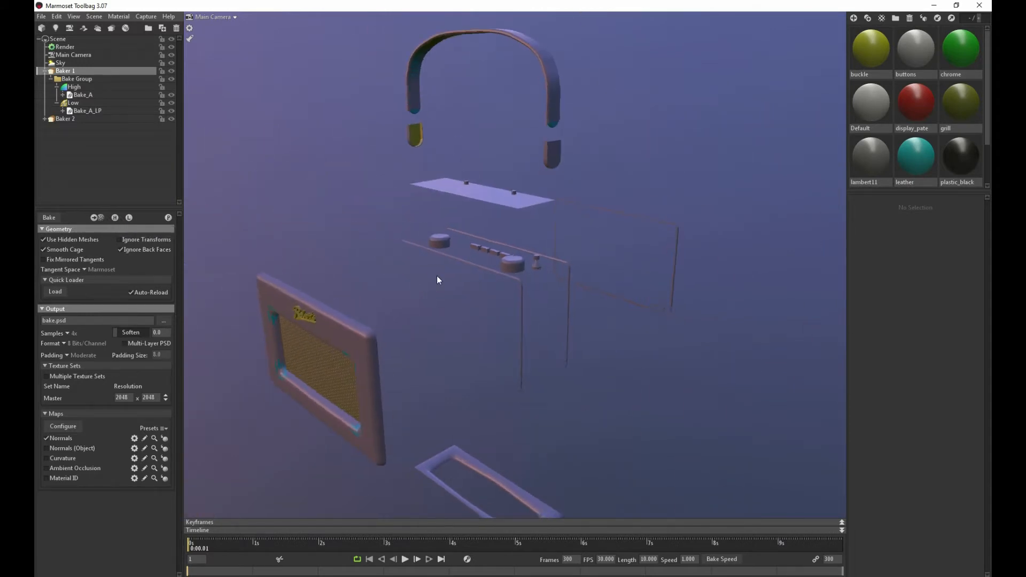
pyautogui.scroll(10, 437, 275)
pyautogui.scroll(2, 437, 276)
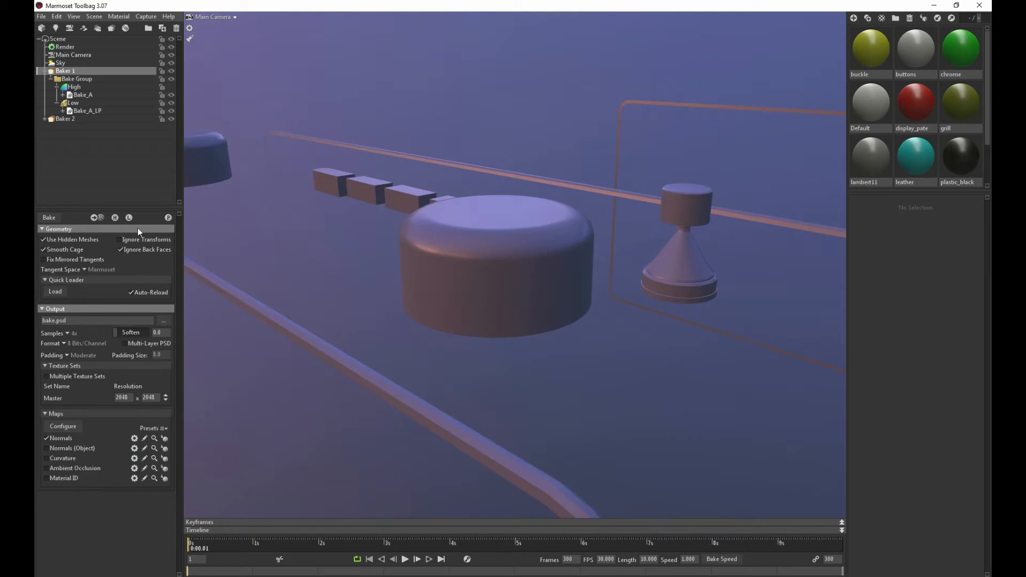
# Preview Baker 1's bake and save its output as a radio bake PSD in the project's images/bake folder
pyautogui.click(168, 218)
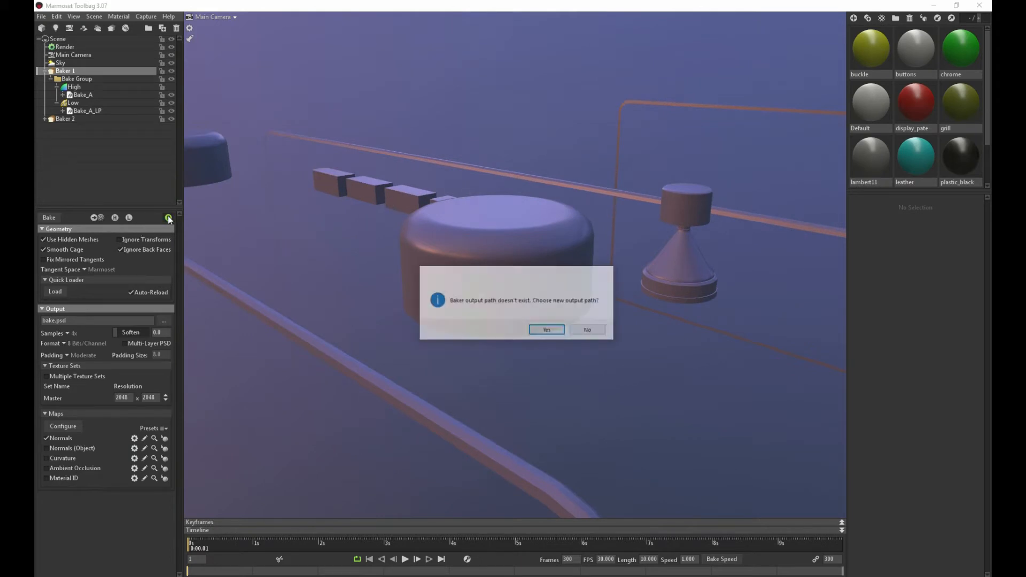
pyautogui.click(541, 330)
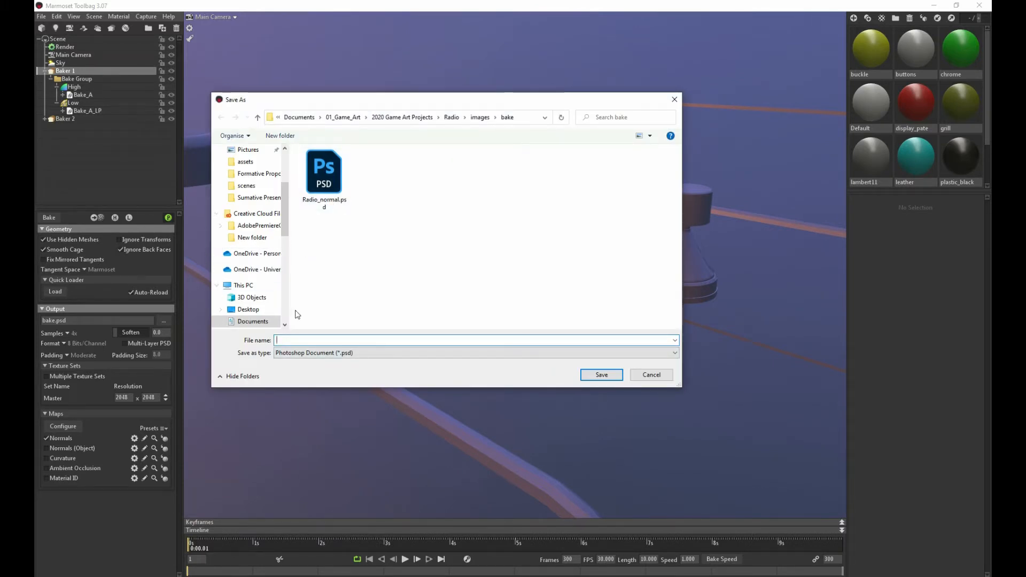
pyautogui.write('radia')
pyautogui.press('BackSpace')
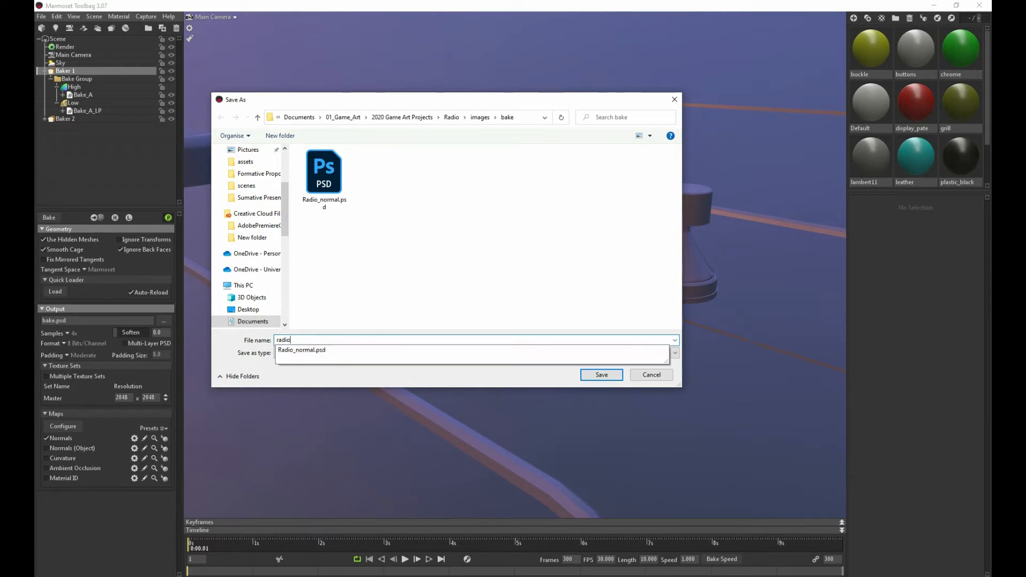
pyautogui.write('o_bak')
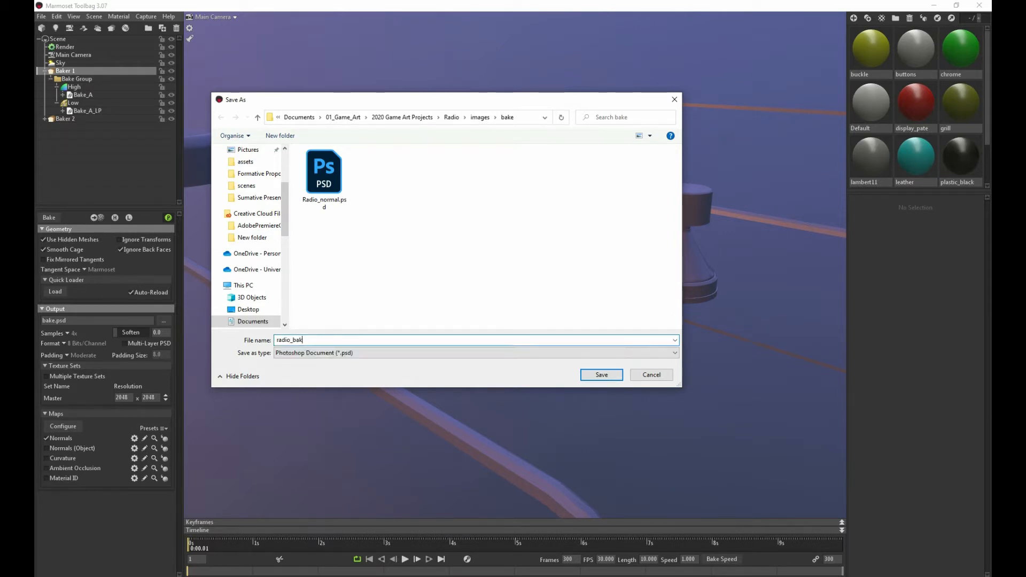
pyautogui.write('w')
pyautogui.click(600, 374)
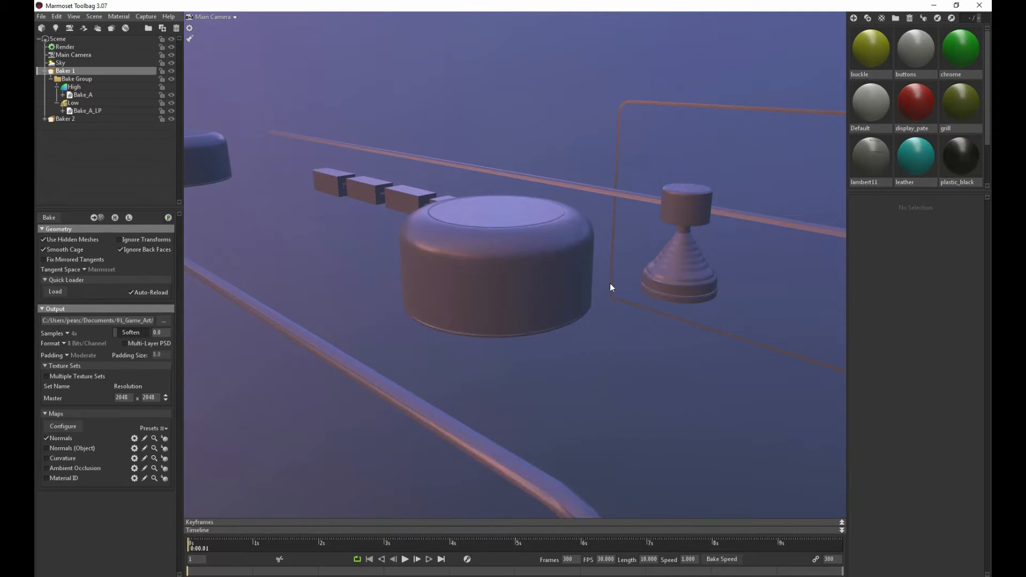
# Set the cage max offset of Baker 1's Low group to about 0.768 so the cage fits closely around the cone-shaped knob
pyautogui.click(88, 102)
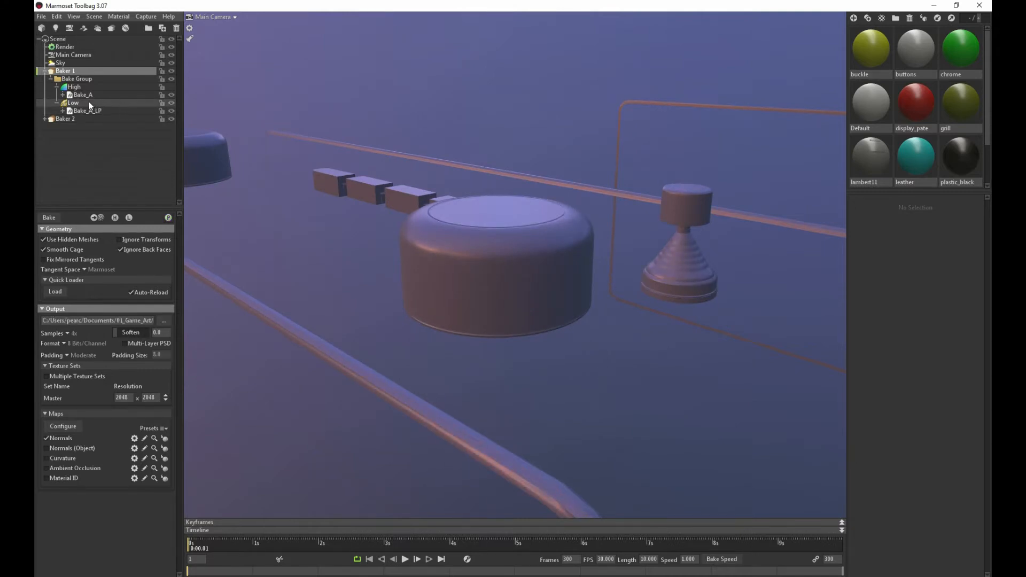
pyautogui.keyDown('alt'); pyautogui.moveTo(519, 200); pyautogui.dragTo(547, 206); pyautogui.keyUp('alt')
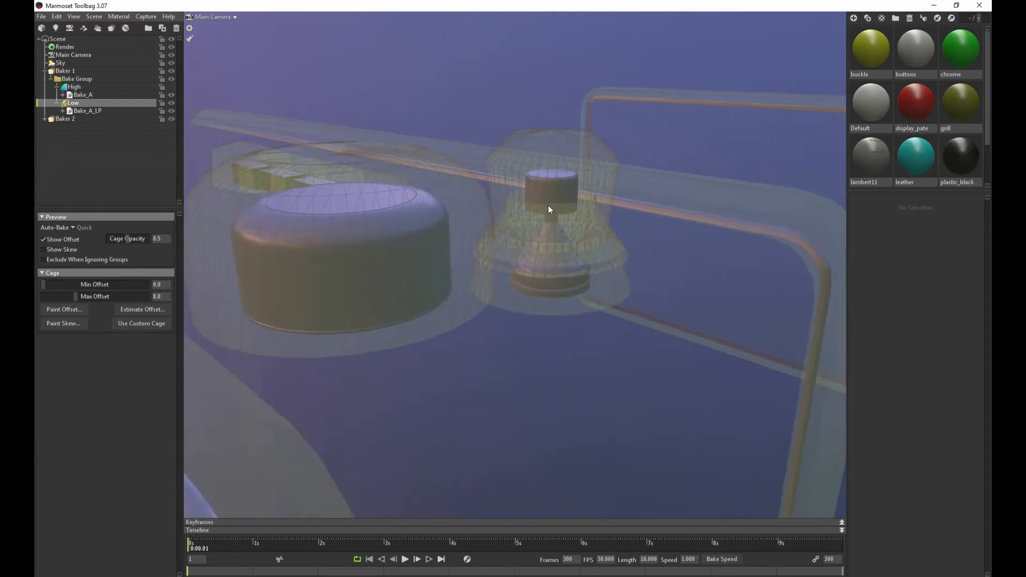
pyautogui.keyDown('alt'); pyautogui.moveTo(548, 205); pyautogui.dragTo(592, 239, button='right'); pyautogui.keyUp('alt')
pyautogui.moveTo(76, 298); pyautogui.dragTo(58, 296)
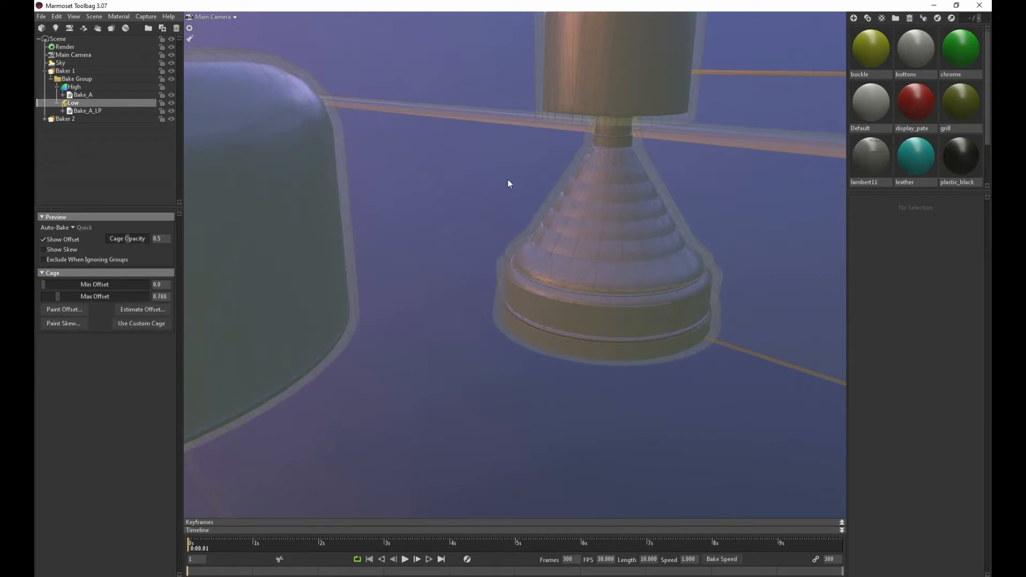
# Examine the bake preview and cage around the push buttons, the display plate and the opening of the radio body
pyautogui.moveTo(508, 179); pyautogui.dragTo(510, 187, button='middle')
pyautogui.scroll(-5, 510, 188)
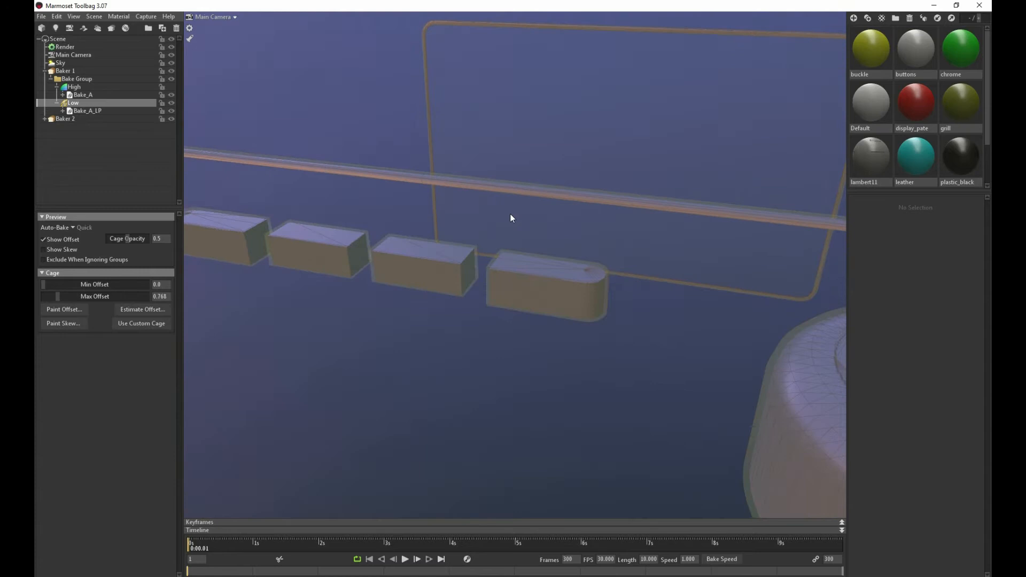
pyautogui.moveTo(511, 218); pyautogui.dragTo(422, 229)
pyautogui.scroll(-6, 483, 216)
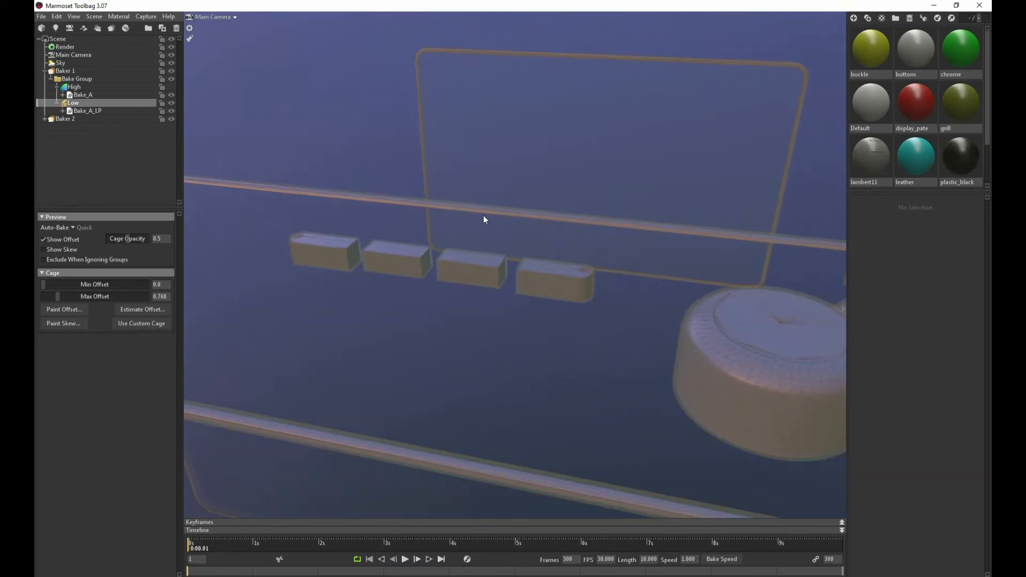
pyautogui.moveTo(483, 216); pyautogui.dragTo(213, 309)
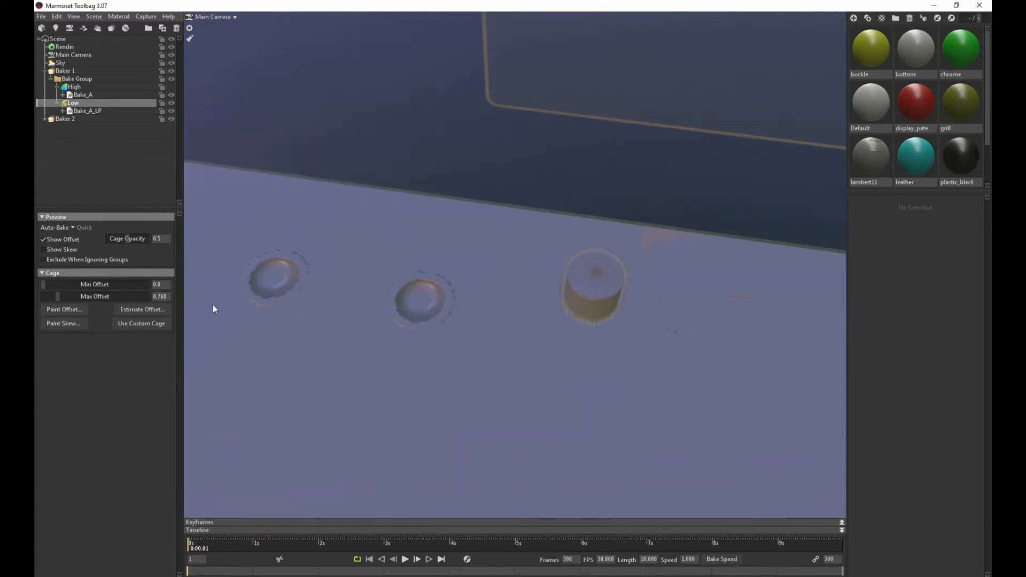
pyautogui.moveTo(292, 282); pyautogui.dragTo(327, 194)
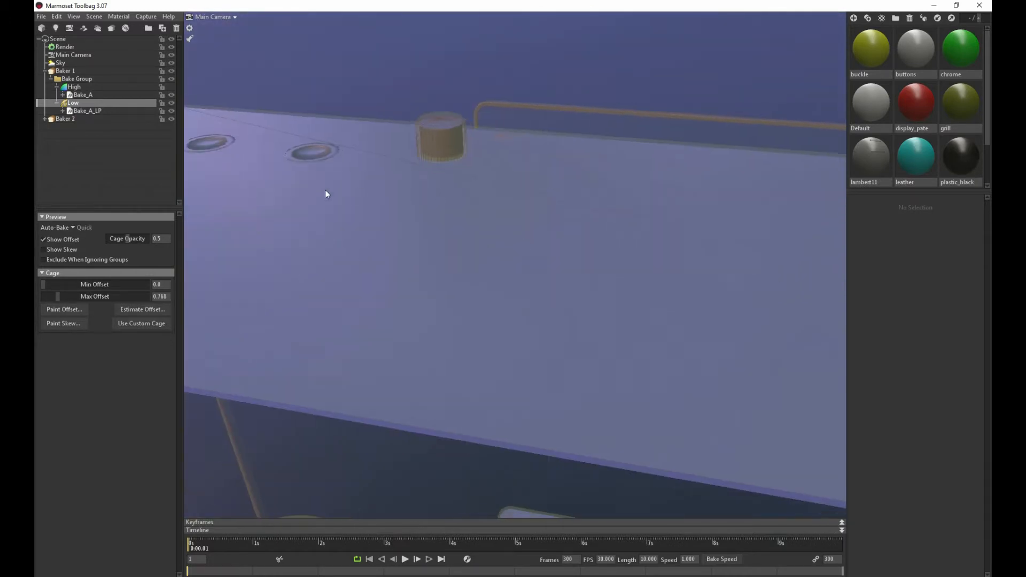
pyautogui.moveTo(583, 267); pyautogui.dragTo(411, 213)
pyautogui.scroll(4, 411, 205)
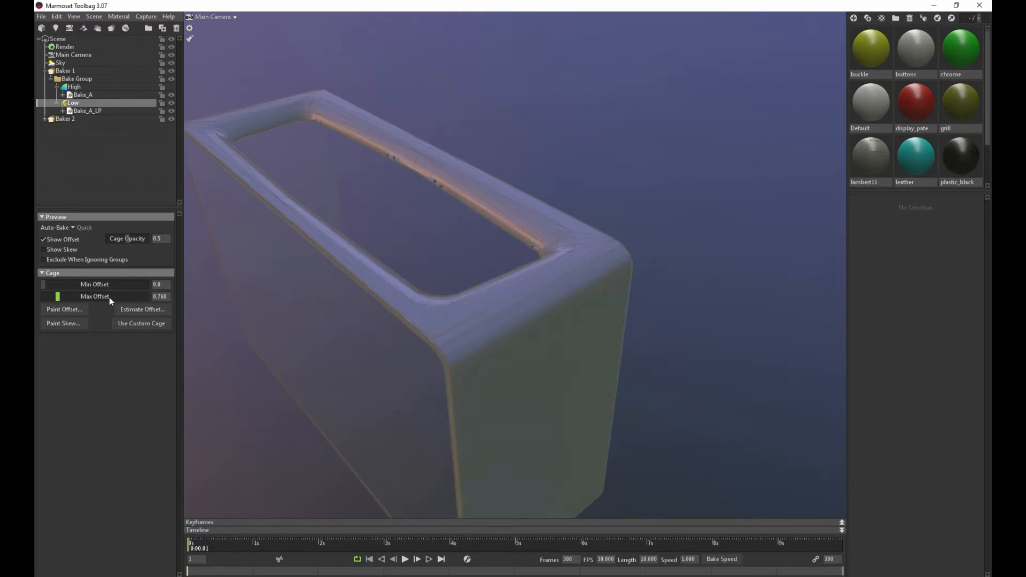
# Raise the Low group's cage max offset to about 3.146 to try clearing the artefacts along the radio body's opening
pyautogui.moveTo(60, 298); pyautogui.dragTo(61, 298)
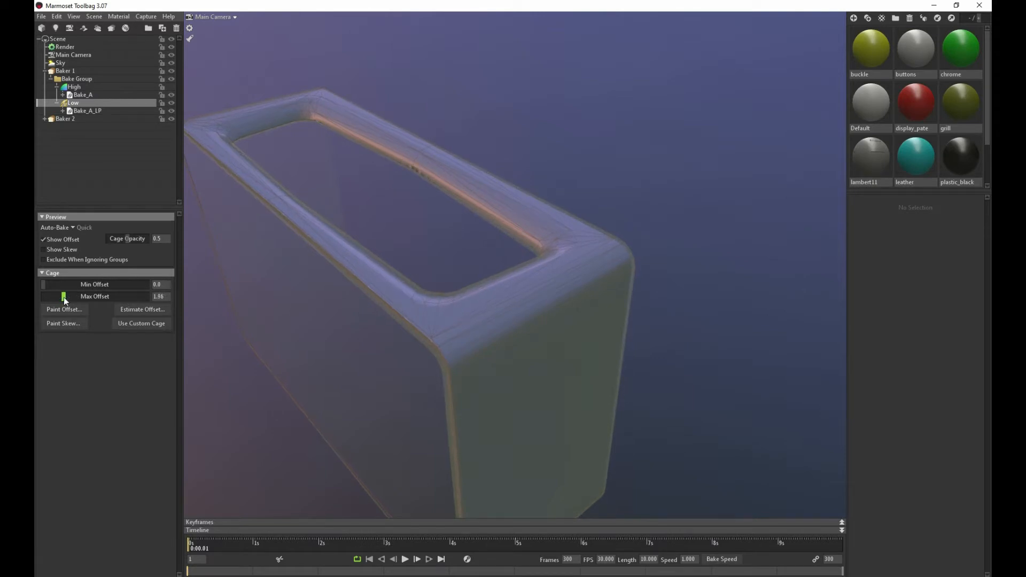
pyautogui.moveTo(66, 297); pyautogui.dragTo(68, 297)
pyautogui.scroll(-4, 514, 81)
pyautogui.scroll(-6, 467, 100)
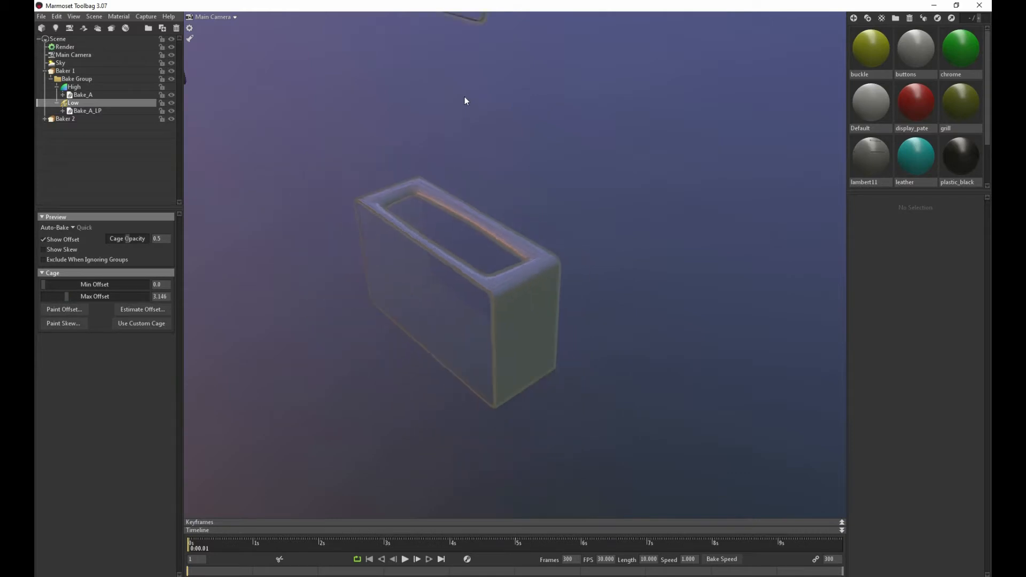
# Check the cage around the cone-shaped knob and reduce the Low group's max offset to about 0.693
pyautogui.moveTo(460, 88); pyautogui.dragTo(444, 236, button='middle')
pyautogui.moveTo(443, 236); pyautogui.dragTo(449, 178)
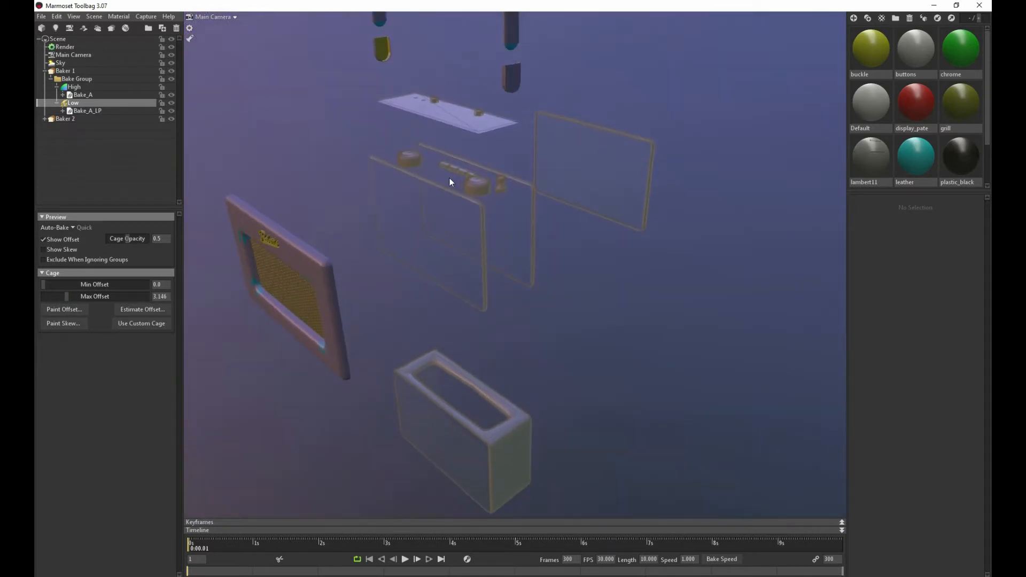
pyautogui.moveTo(450, 178); pyautogui.dragTo(644, 320, button='right')
pyautogui.moveTo(504, 193); pyautogui.dragTo(504, 275, button='middle')
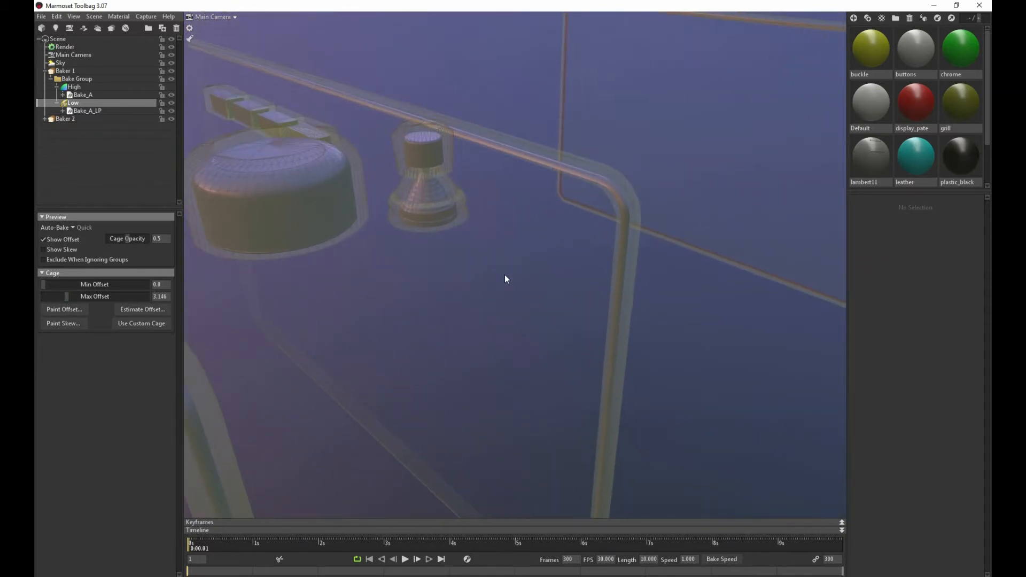
pyautogui.scroll(3, 505, 273)
pyautogui.moveTo(380, 174); pyautogui.dragTo(451, 212, button='middle')
pyautogui.scroll(2, 451, 212)
pyautogui.moveTo(451, 213); pyautogui.dragTo(476, 228, button='right')
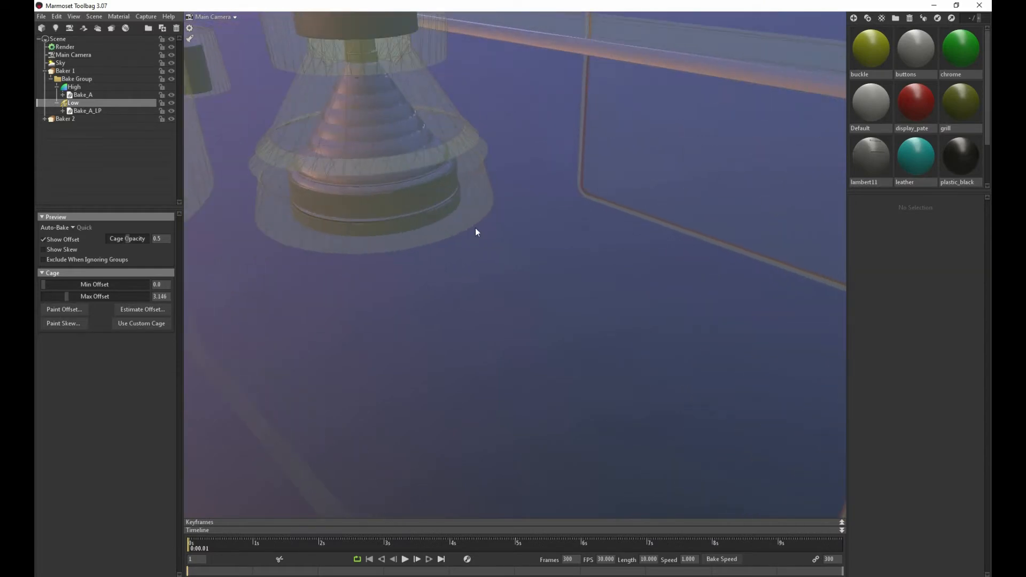
pyautogui.moveTo(377, 136); pyautogui.dragTo(390, 152, button='middle')
pyautogui.moveTo(390, 152); pyautogui.dragTo(405, 162, button='right')
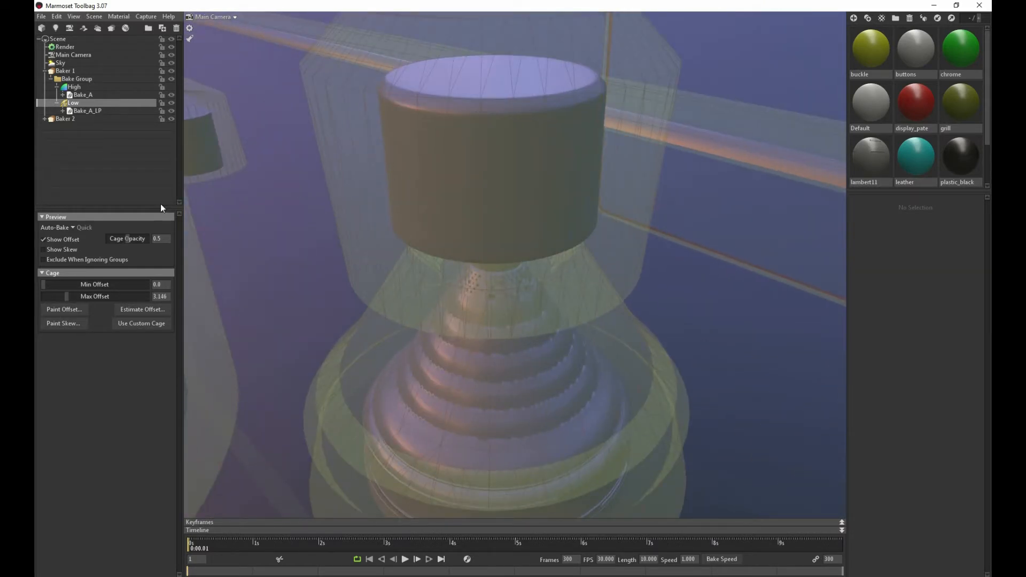
pyautogui.moveTo(63, 296); pyautogui.dragTo(58, 296)
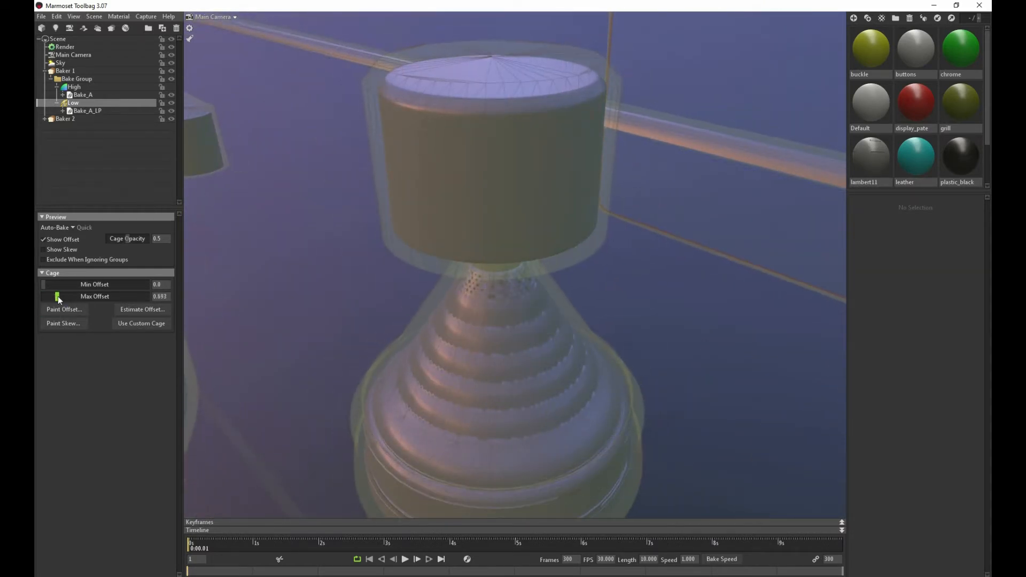
pyautogui.scroll(-2, 329, 281)
pyautogui.moveTo(330, 286); pyautogui.dragTo(347, 216, button='right')
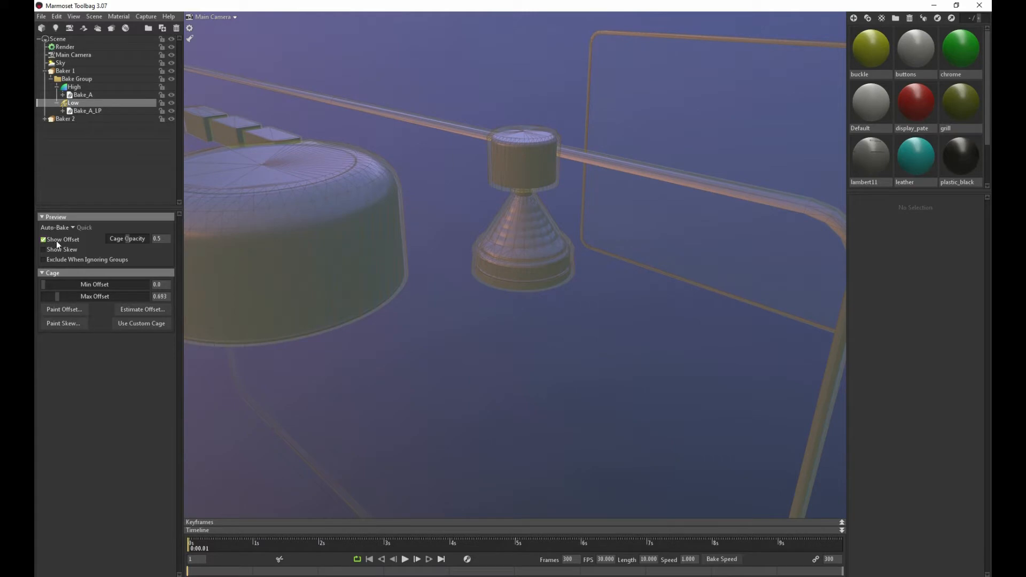
# Set Baker 1's output samples to 16x
pyautogui.click(63, 71)
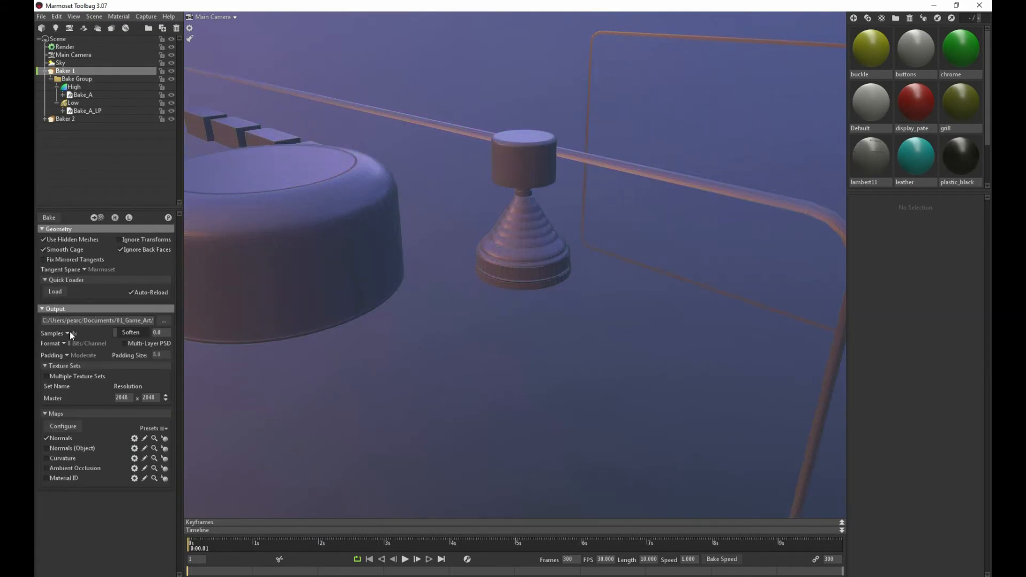
pyautogui.click(70, 332)
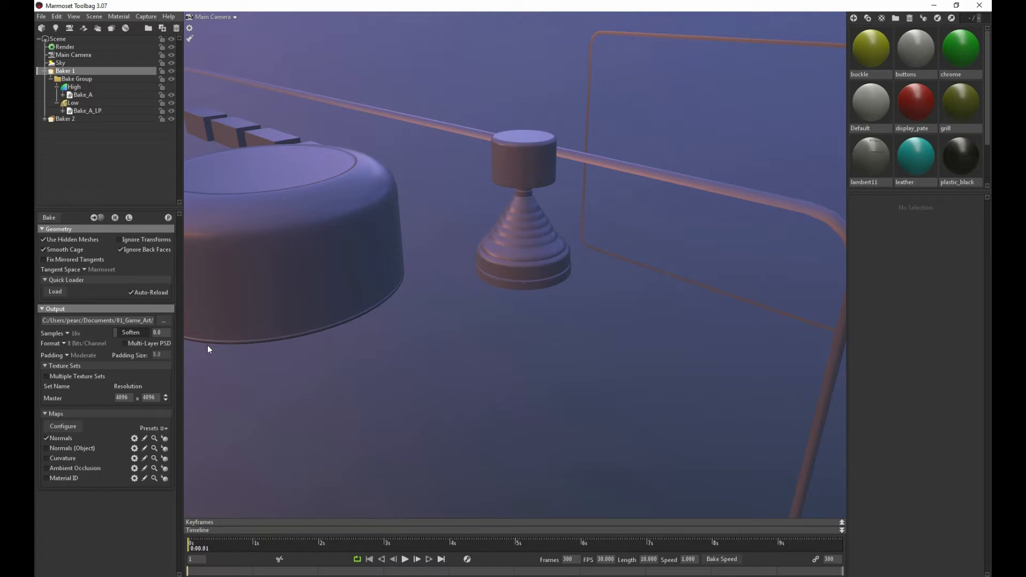
# Examine the bake preview on the cone-shaped knob, the round knobs, the push buttons and the sockets in the top plate
pyautogui.scroll(8, 371, 271)
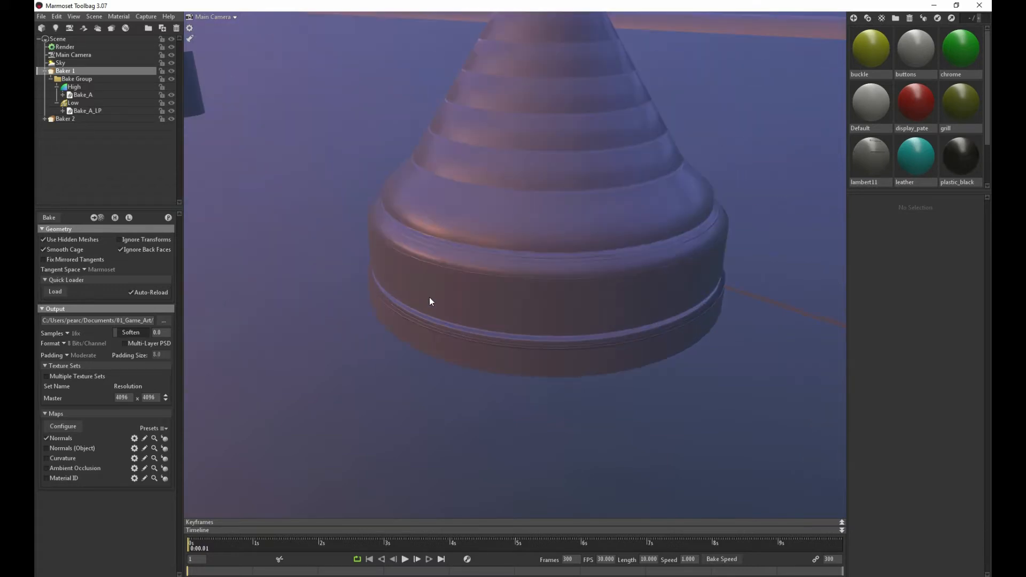
pyautogui.moveTo(430, 117); pyautogui.dragTo(436, 215)
pyautogui.scroll(-10, 422, 163)
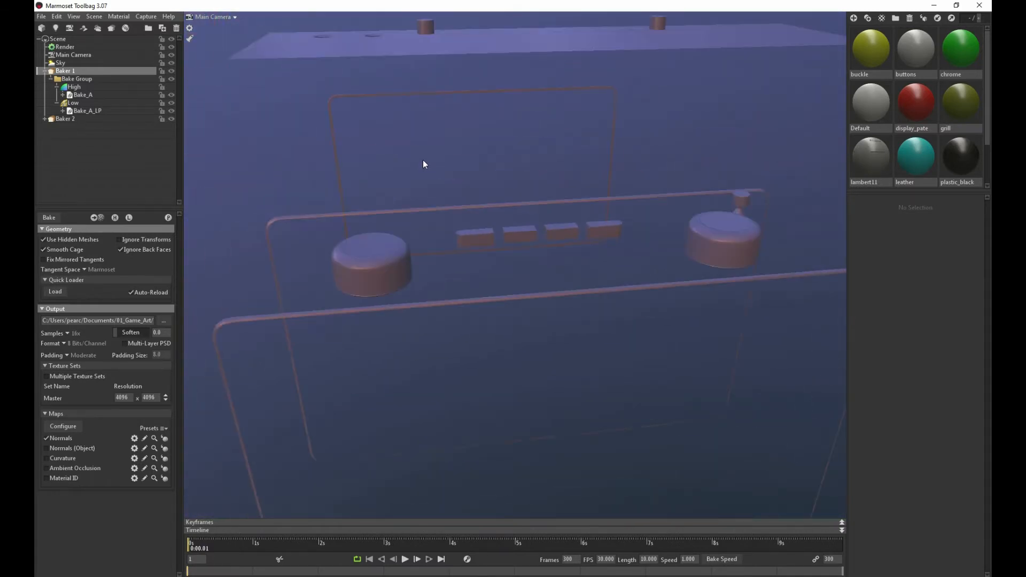
pyautogui.moveTo(422, 160); pyautogui.dragTo(381, 204)
pyautogui.moveTo(381, 203); pyautogui.dragTo(636, 361, button='middle')
pyautogui.scroll(10, 636, 361)
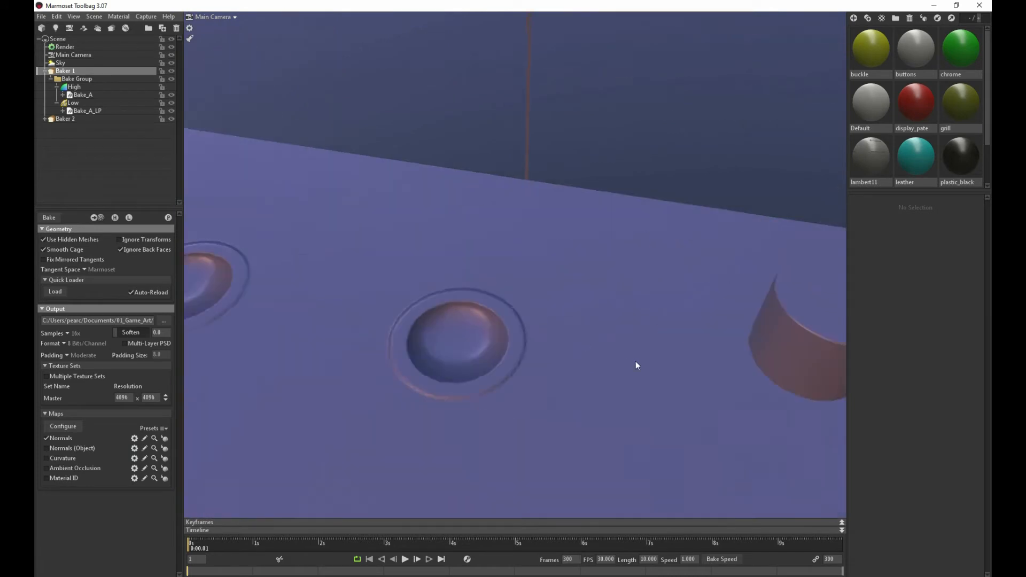
pyautogui.scroll(-4, 632, 360)
pyautogui.moveTo(617, 293); pyautogui.dragTo(375, 171, button='middle')
pyautogui.scroll(-3, 508, 294)
pyautogui.scroll(-3, 428, 280)
pyautogui.moveTo(376, 171); pyautogui.dragTo(358, 377)
# Select the radio body mesh polySurface123 and inspect the artefacts and topology along its top opening
pyautogui.click(395, 362)
pyautogui.moveTo(358, 373); pyautogui.dragTo(364, 225, button='middle')
pyautogui.moveTo(365, 225); pyautogui.dragTo(678, 412, button='right')
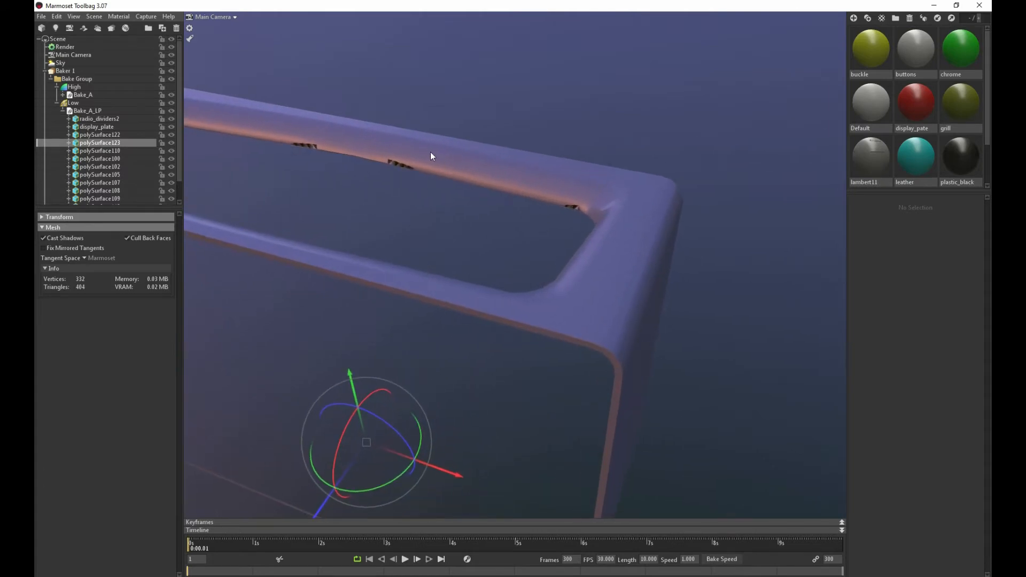
pyautogui.moveTo(431, 152); pyautogui.dragTo(402, 182)
pyautogui.scroll(-1, 118, 200)
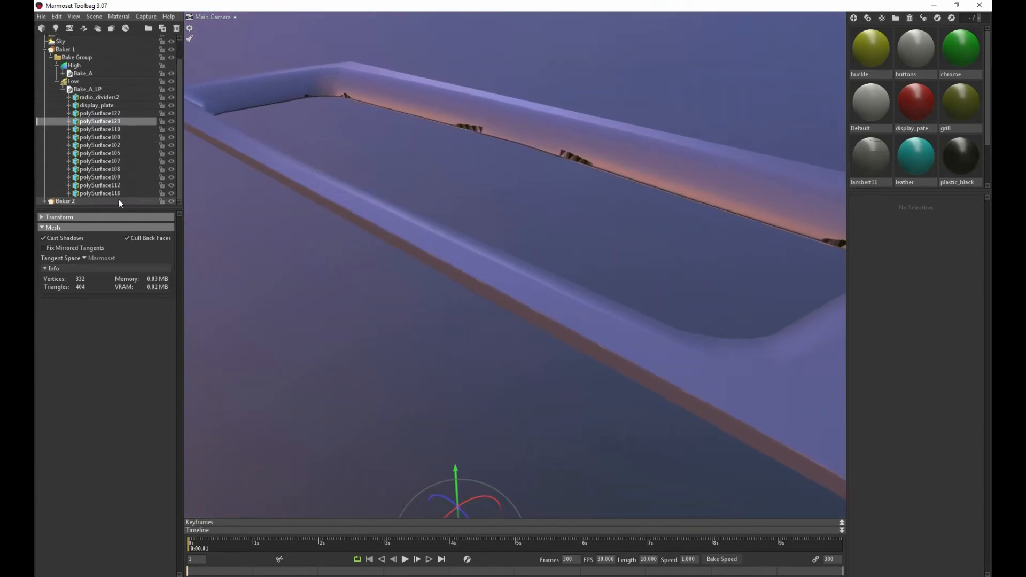
pyautogui.click(91, 121)
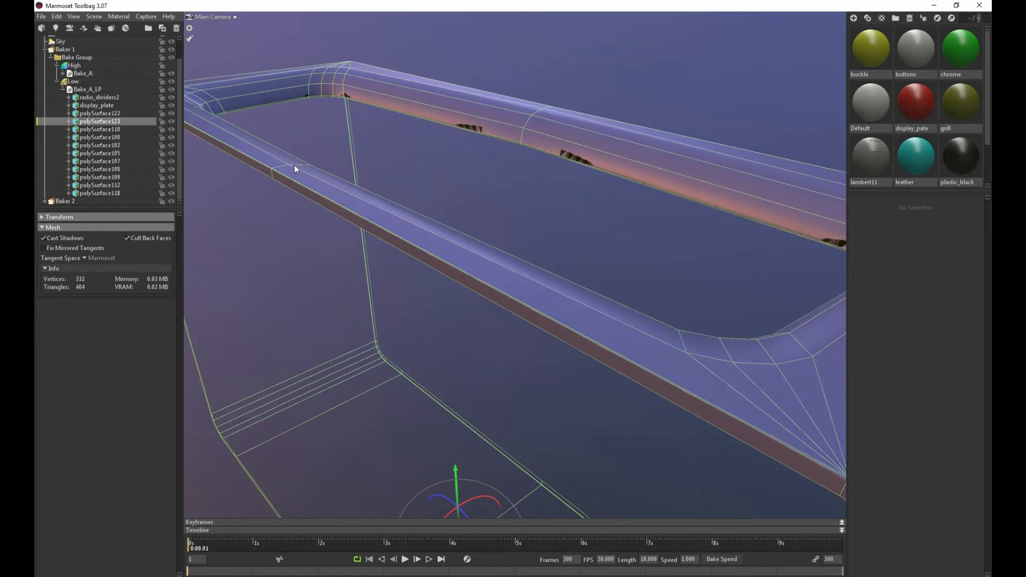
pyautogui.moveTo(294, 164); pyautogui.dragTo(372, 153)
pyautogui.scroll(-6, 376, 159)
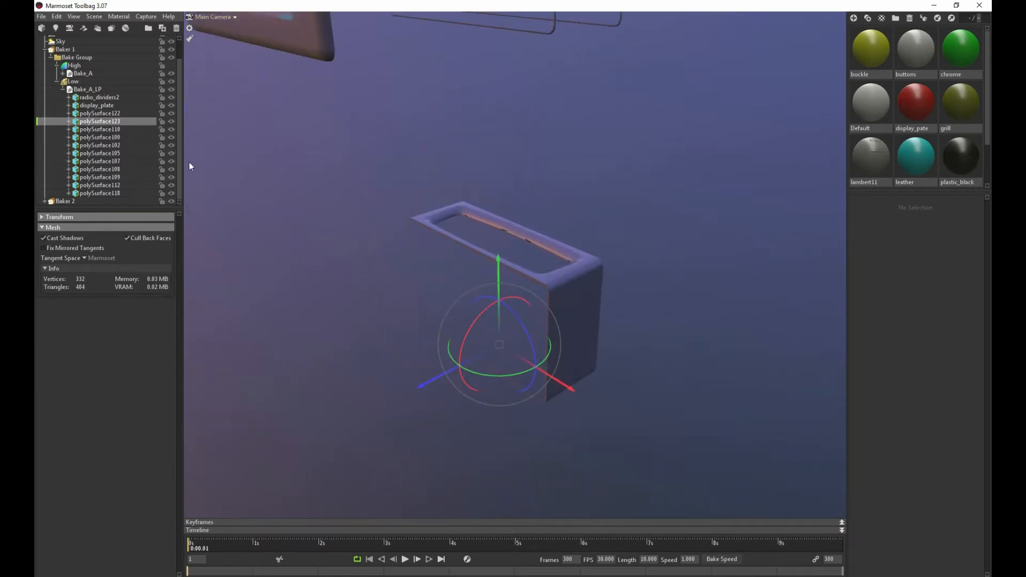
# Move the low-poly radio body mesh polySurface123 from Baker 1's Bake_A_LP into Baker 2's Bake_LP
pyautogui.click(43, 202)
pyautogui.scroll(-2, 65, 181)
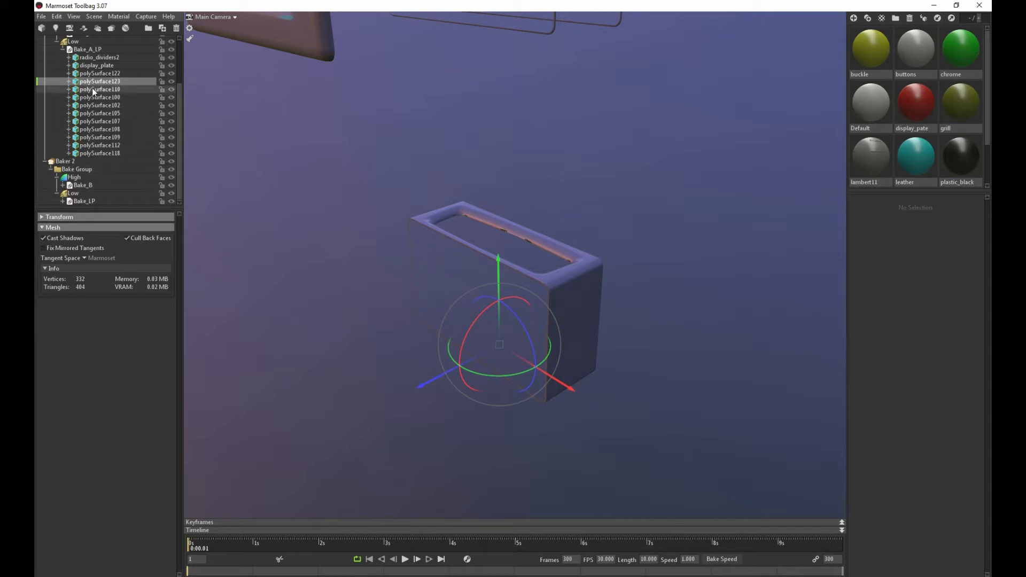
pyautogui.moveTo(92, 82); pyautogui.dragTo(85, 200)
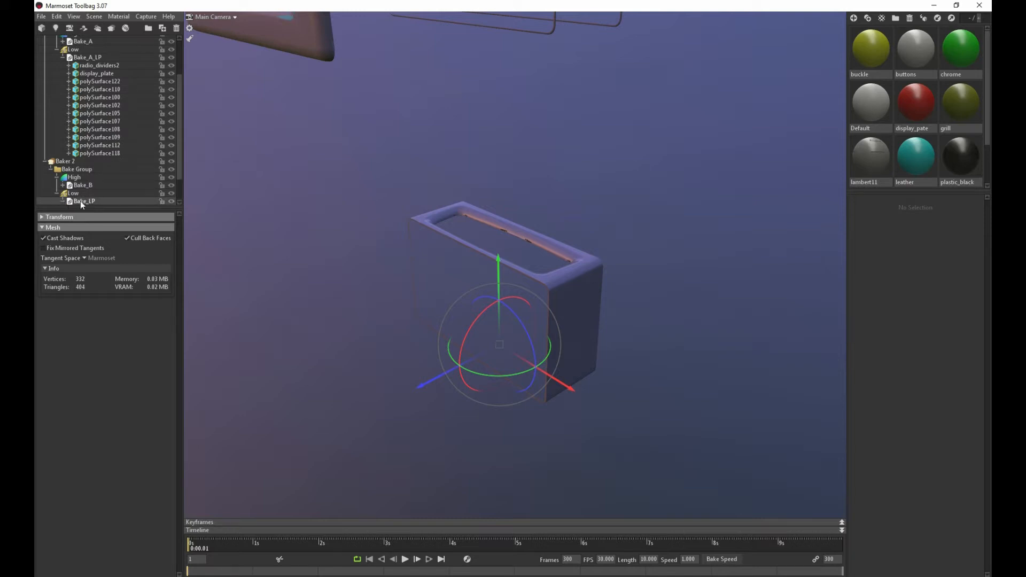
pyautogui.scroll(-2, 80, 202)
pyautogui.scroll(3, 114, 176)
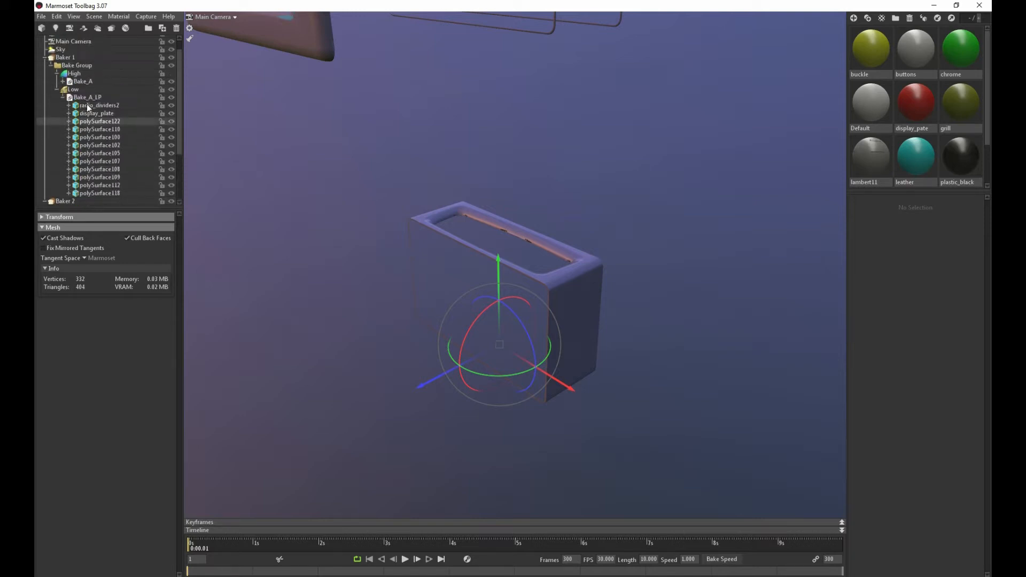
pyautogui.scroll(-3, 116, 153)
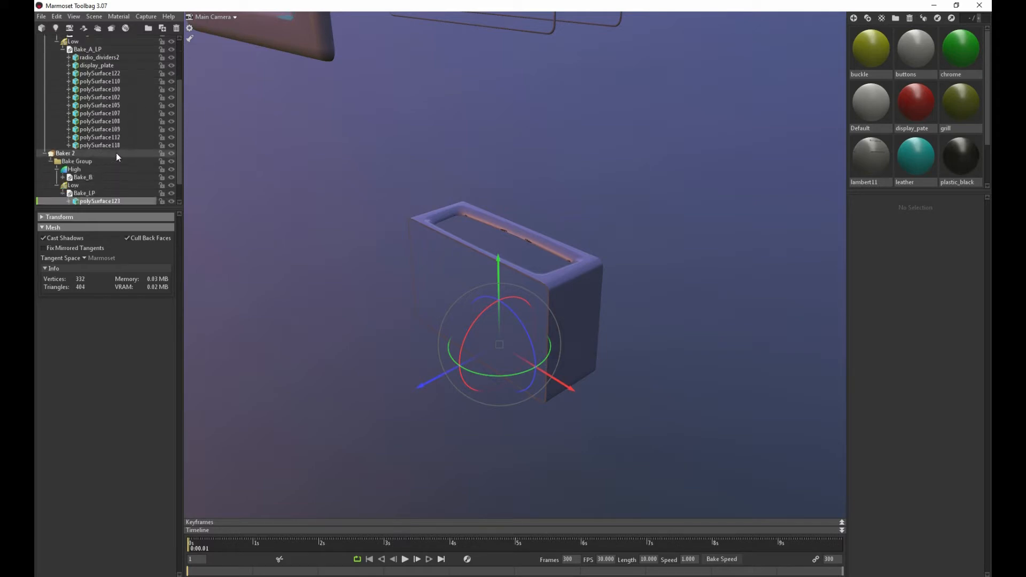
pyautogui.scroll(3, 97, 129)
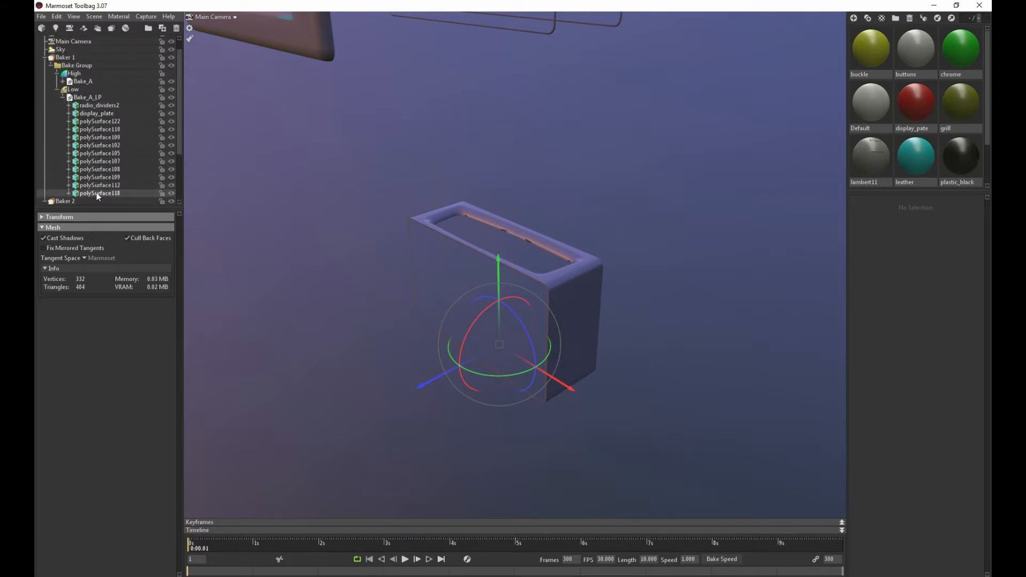
# Find the matching high-poly body mesh polySurface126 in Baker 1's Bake_A and move it into Baker 2's Bake_B
pyautogui.click(62, 82)
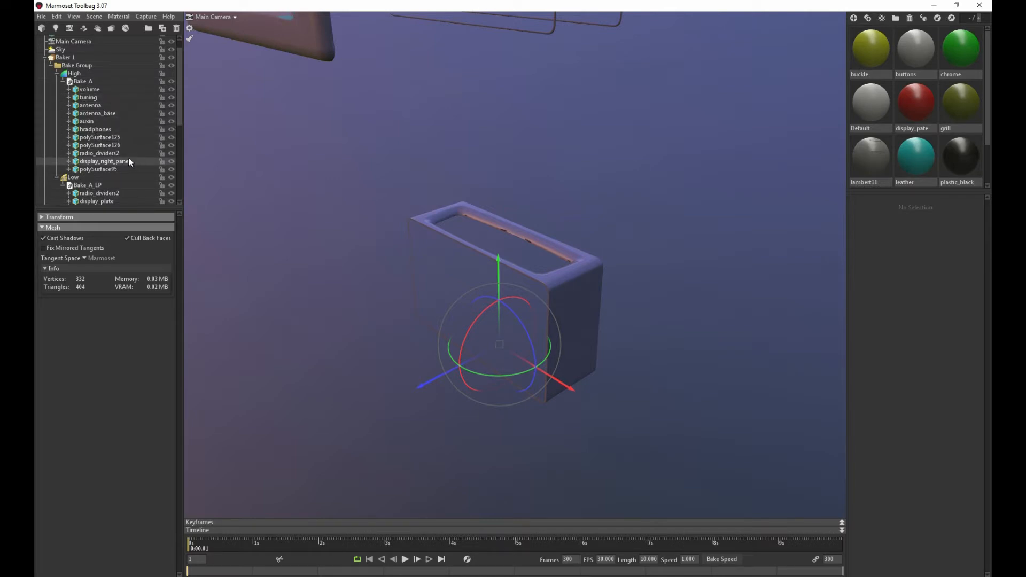
pyautogui.click(104, 169)
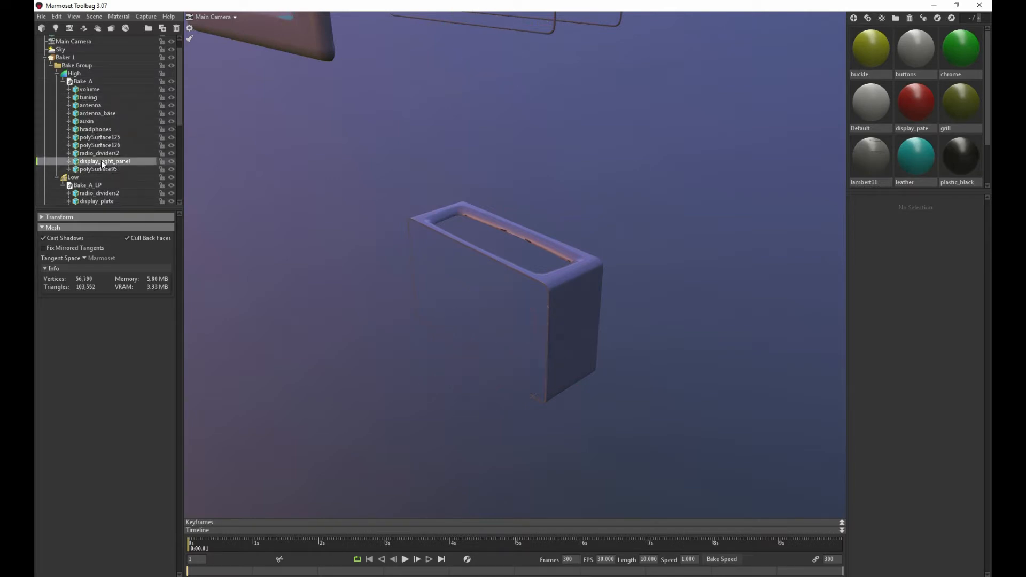
pyautogui.click(98, 146)
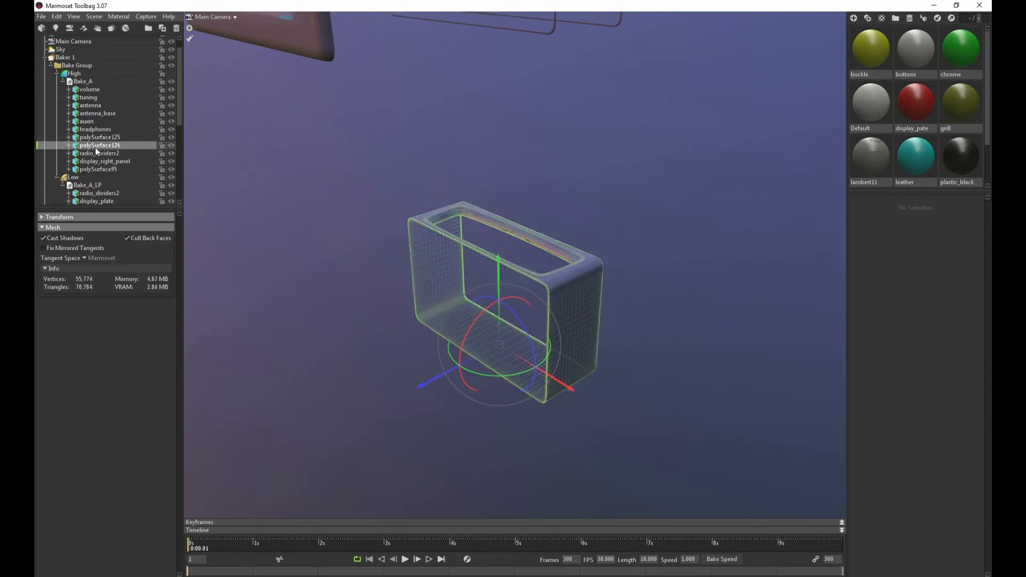
pyautogui.scroll(-4, 96, 155)
pyautogui.scroll(-2, 86, 145)
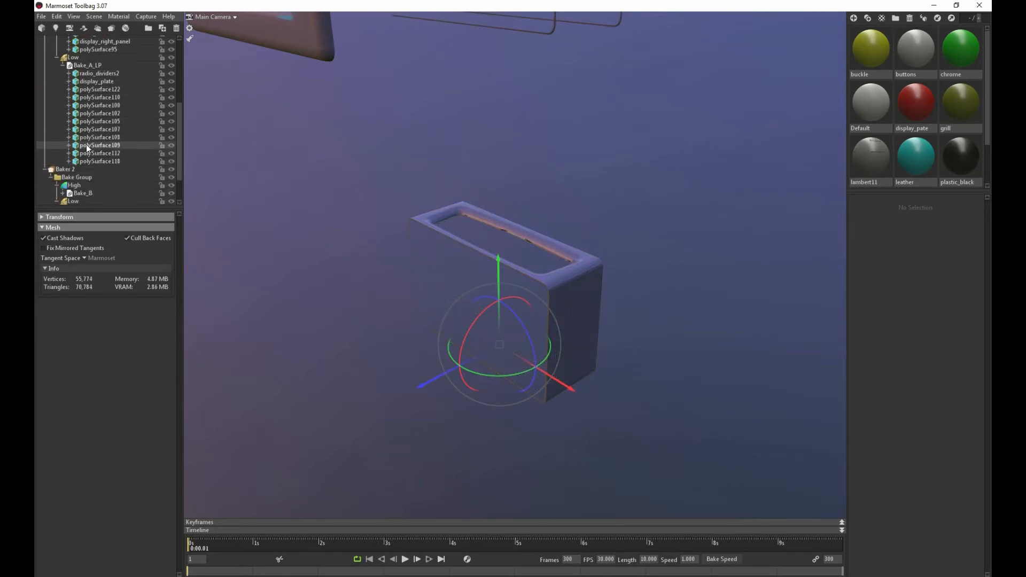
pyautogui.scroll(1, 67, 99)
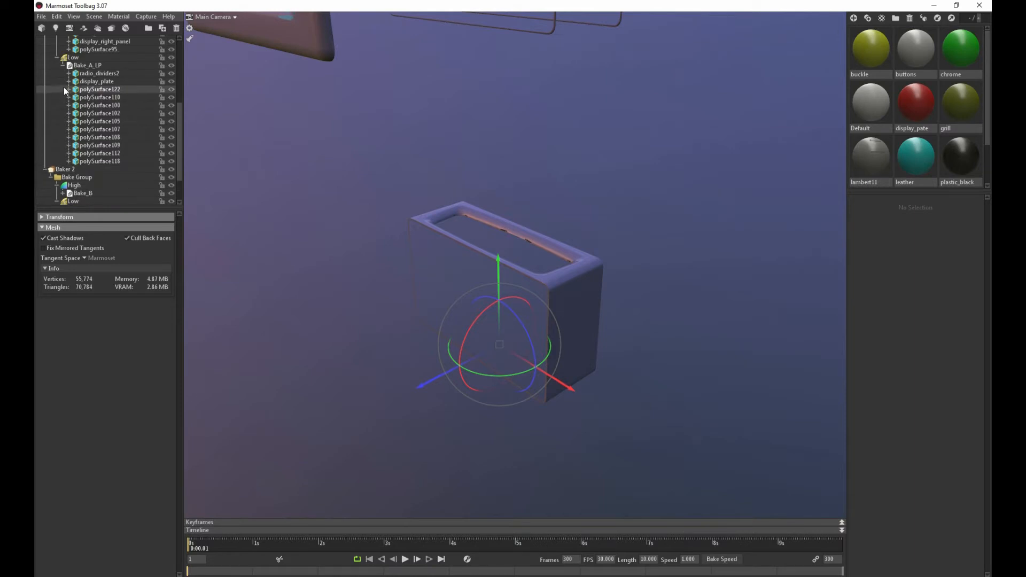
pyautogui.click(62, 66)
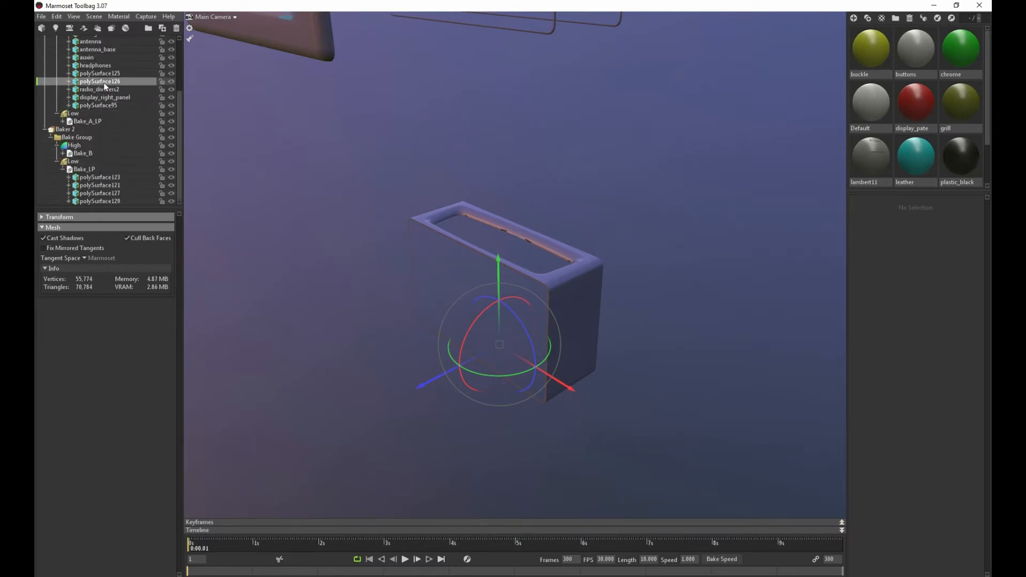
pyautogui.moveTo(99, 153); pyautogui.dragTo(99, 154)
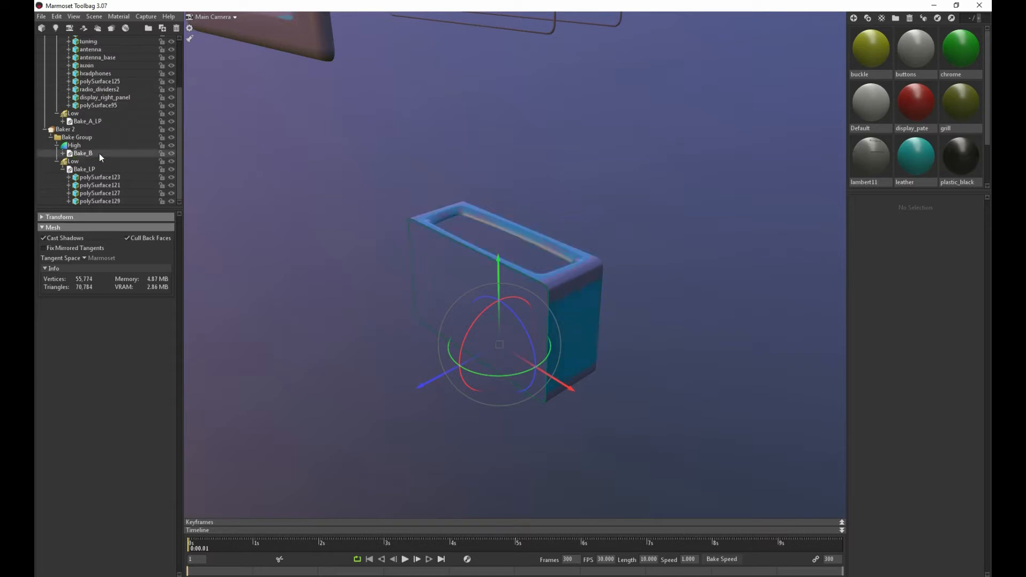
# Collapse Baker 1's High group and review the Low group's cage around the remaining radio parts
pyautogui.scroll(-2, 444, 247)
pyautogui.moveTo(412, 182); pyautogui.dragTo(389, 438, button='middle')
pyautogui.moveTo(389, 210); pyautogui.dragTo(389, 233, button='middle')
pyautogui.scroll(10, 389, 239)
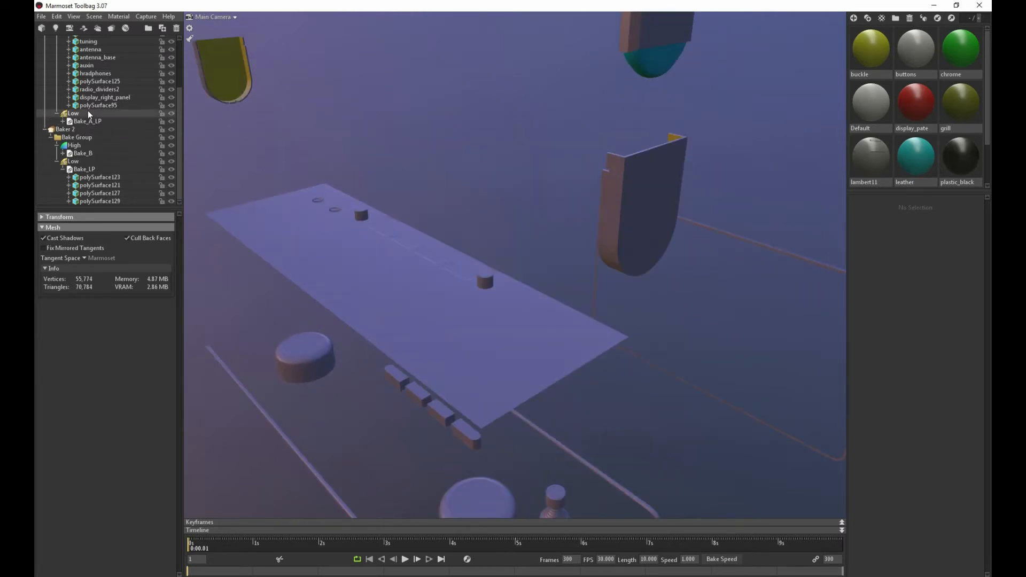
pyautogui.scroll(3, 88, 114)
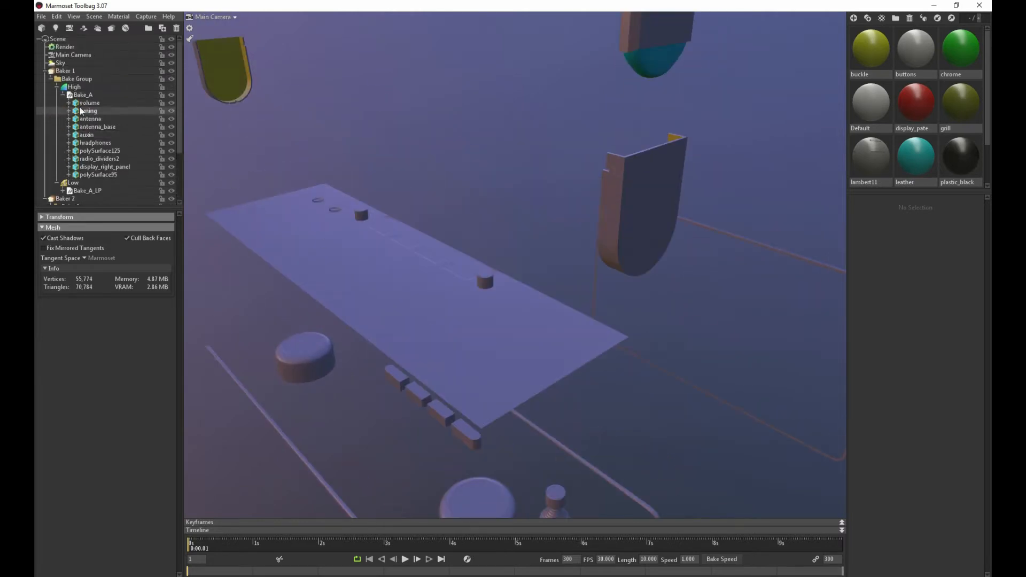
pyautogui.click(57, 87)
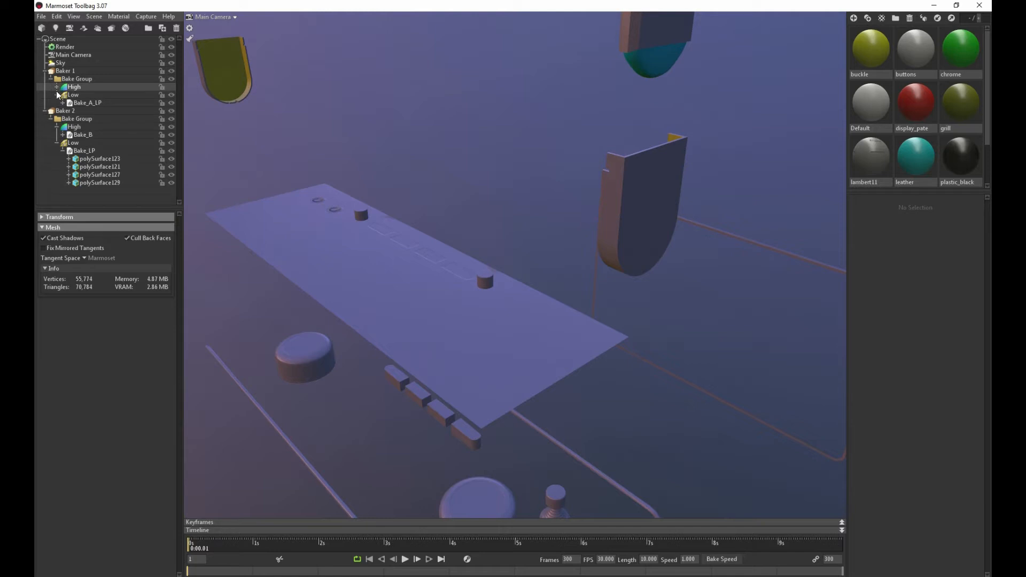
pyautogui.click(64, 97)
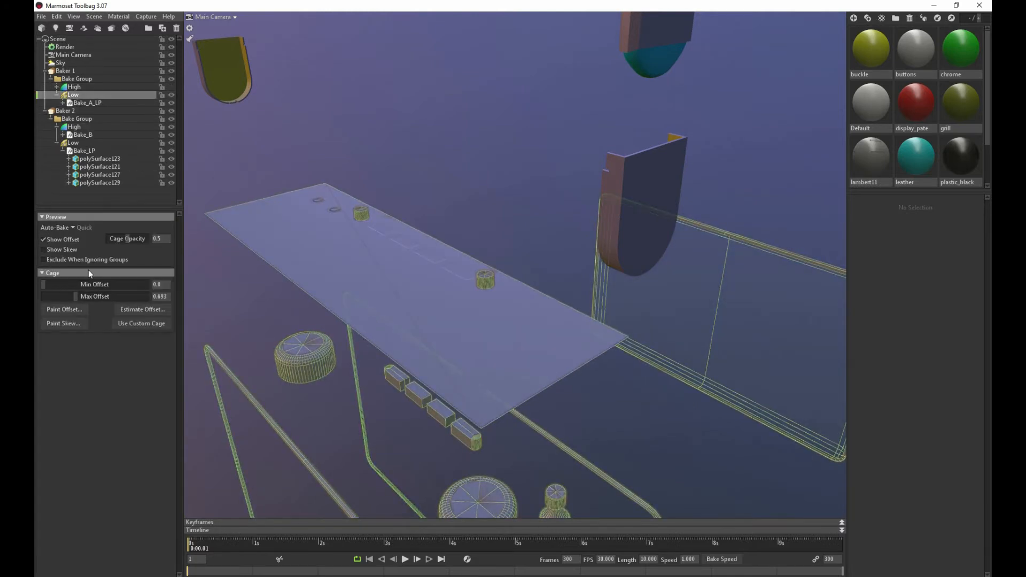
pyautogui.moveTo(217, 284); pyautogui.dragTo(397, 206)
pyautogui.scroll(-10, 396, 203)
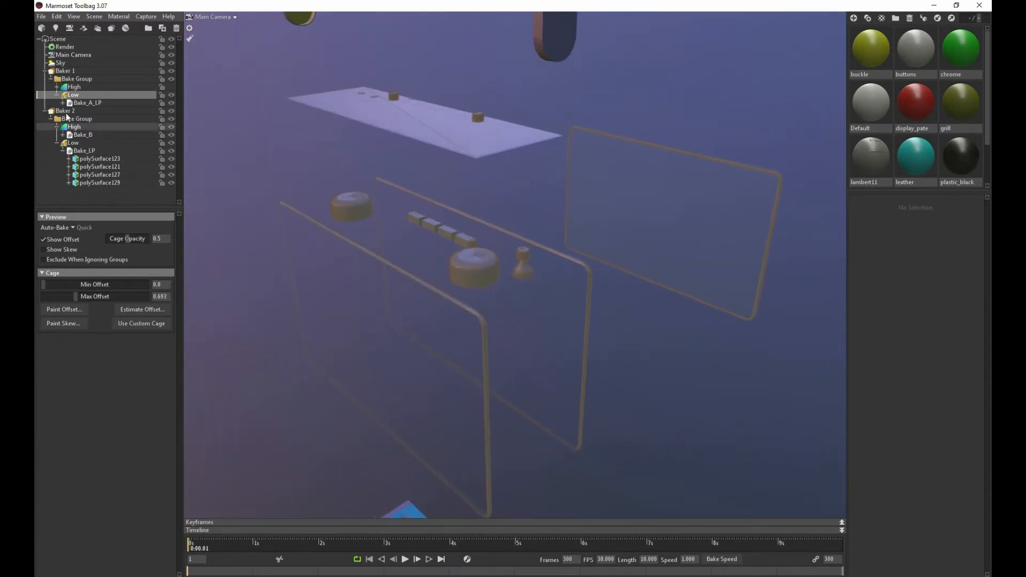
pyautogui.click(73, 225)
pyautogui.click(72, 225)
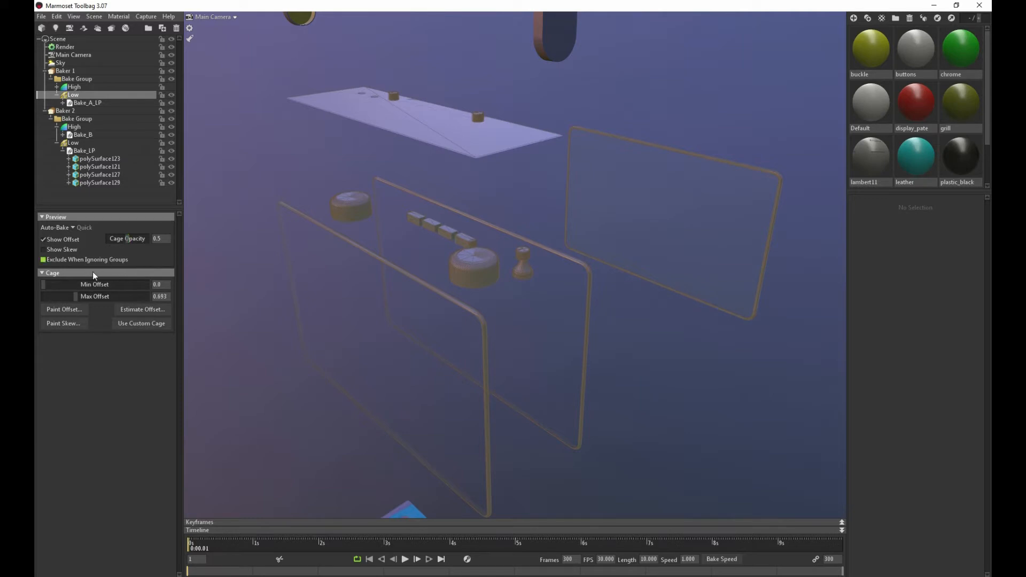
# Bake Baker 1's normal map
pyautogui.click(64, 70)
pyautogui.click(45, 217)
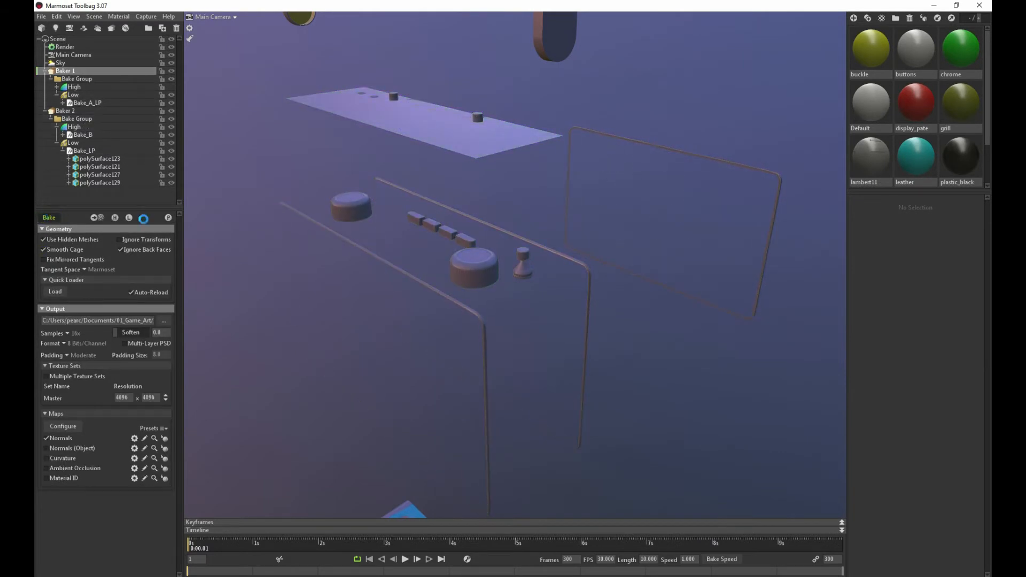
pyautogui.moveTo(308, 297); pyautogui.dragTo(307, 320)
# Collapse and select Baker 2, and request a preview of its baked result
pyautogui.click(45, 111)
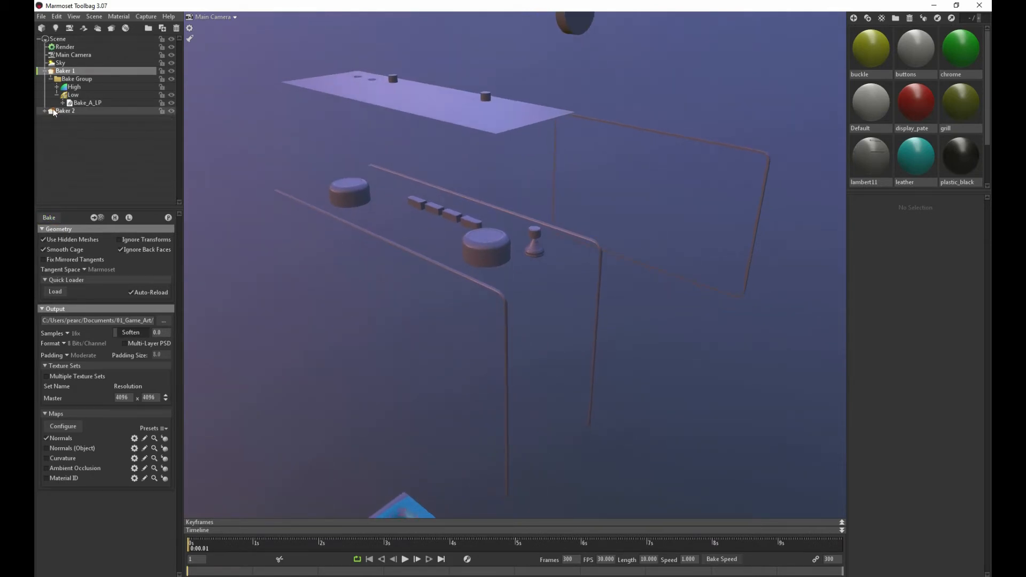
pyautogui.click(59, 111)
pyautogui.click(115, 218)
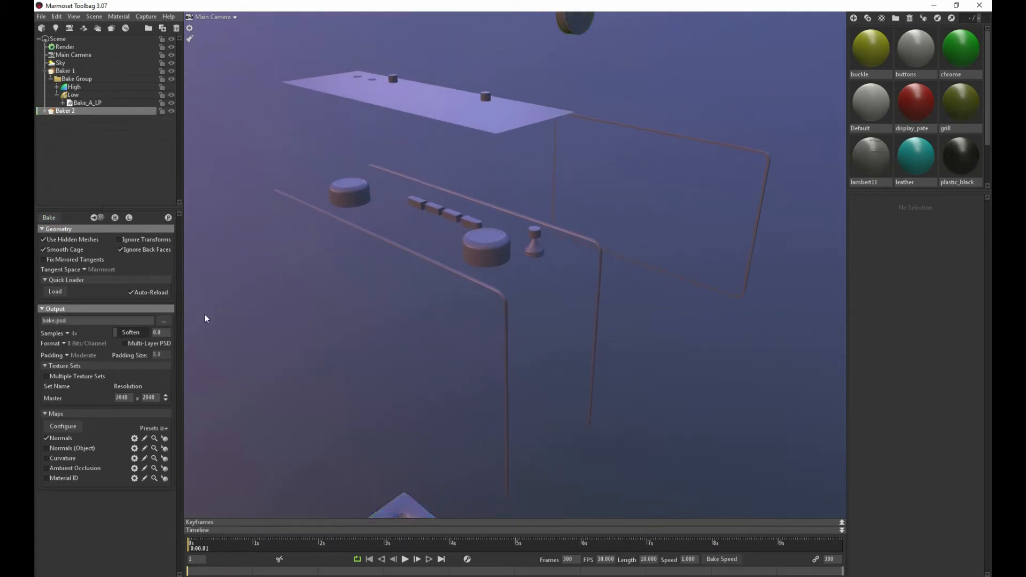
pyautogui.moveTo(275, 386); pyautogui.dragTo(274, 230, button='middle')
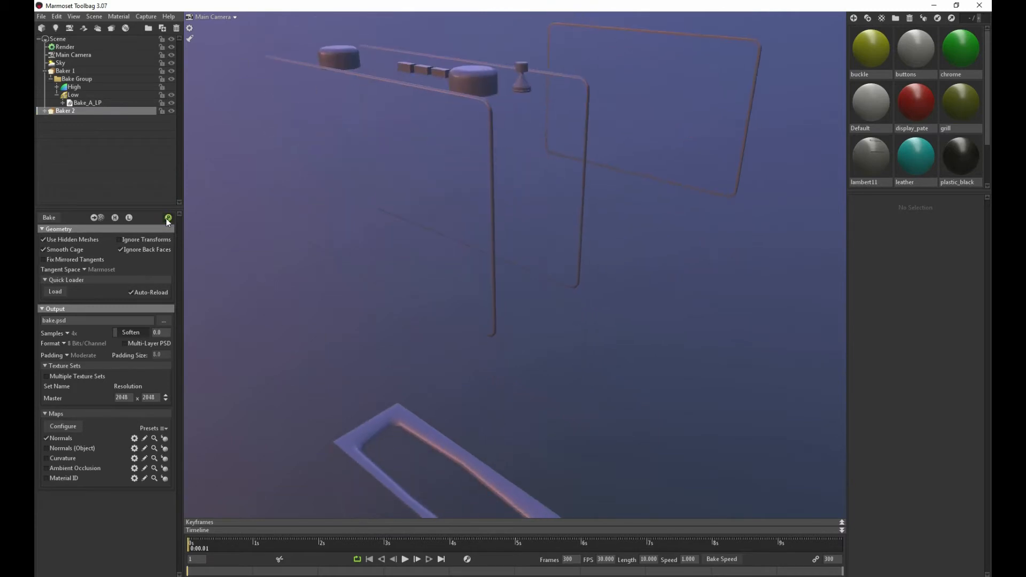
pyautogui.click(167, 218)
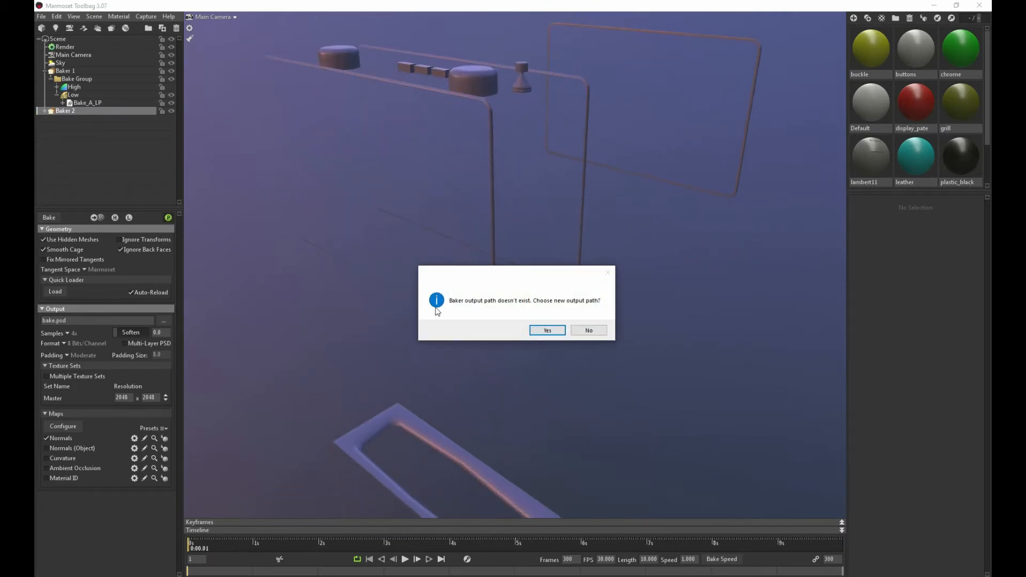
# Set Baker 2's output file to radio_bakeB_normal.psd in the Radio project's bake folder and check the speaker grille
pyautogui.click(536, 332)
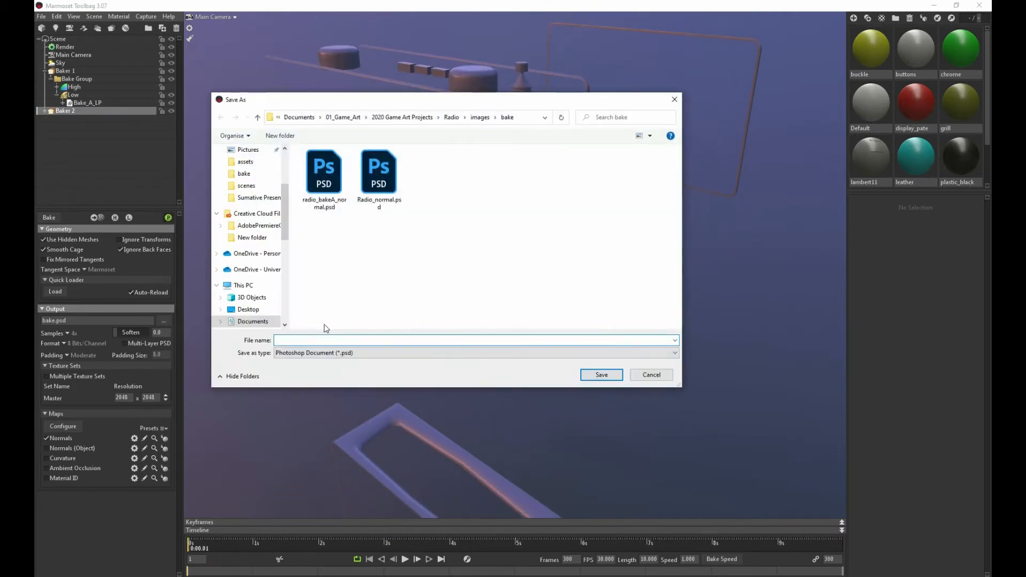
pyautogui.click(323, 198)
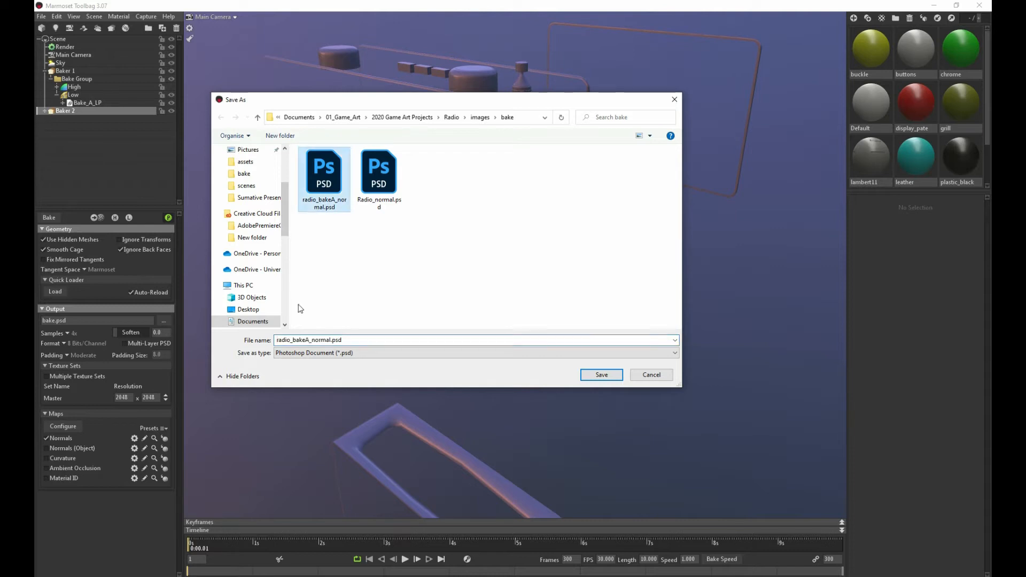
pyautogui.click(303, 340)
pyautogui.click(309, 340)
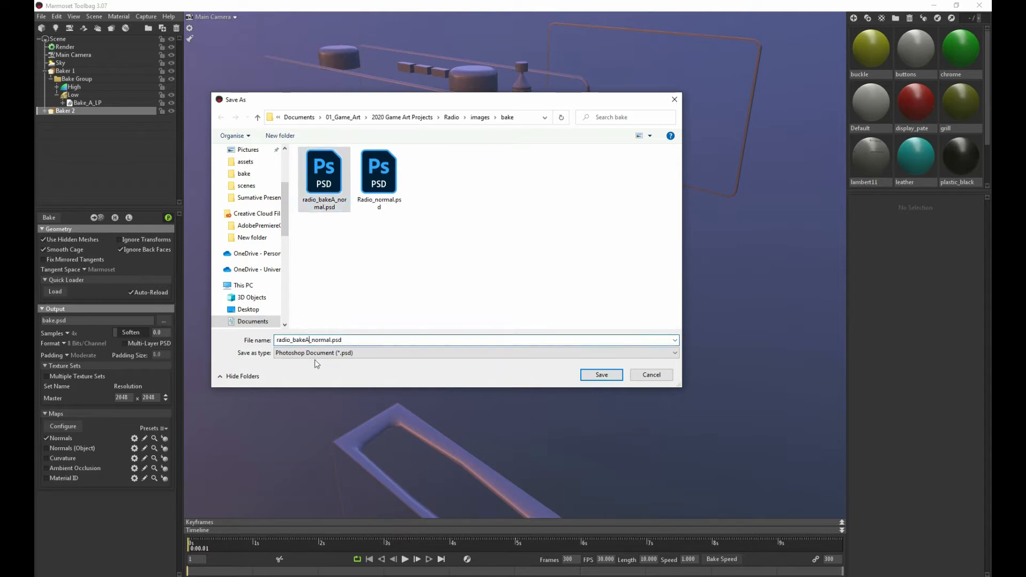
pyautogui.write('B')
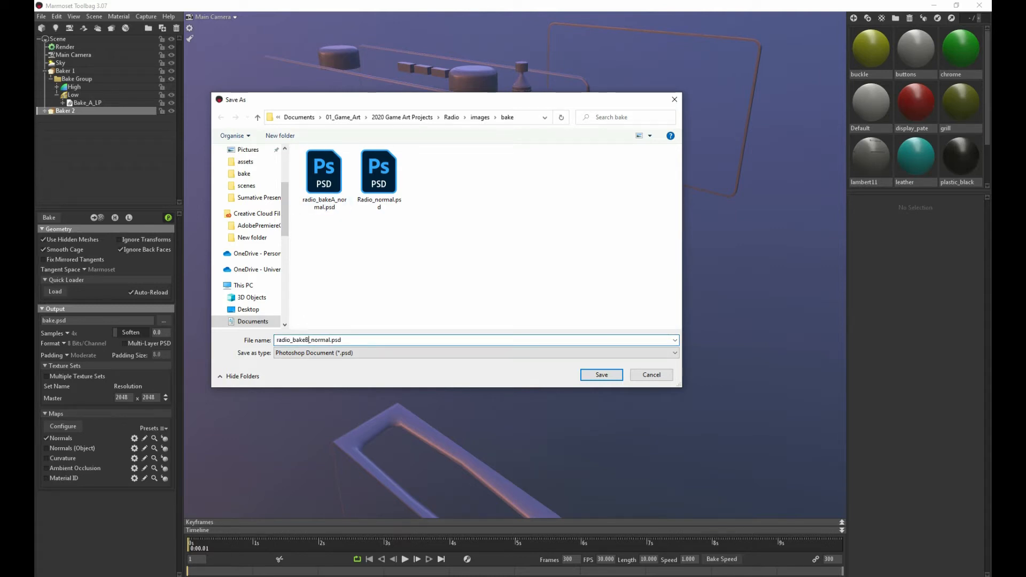
pyautogui.click(587, 375)
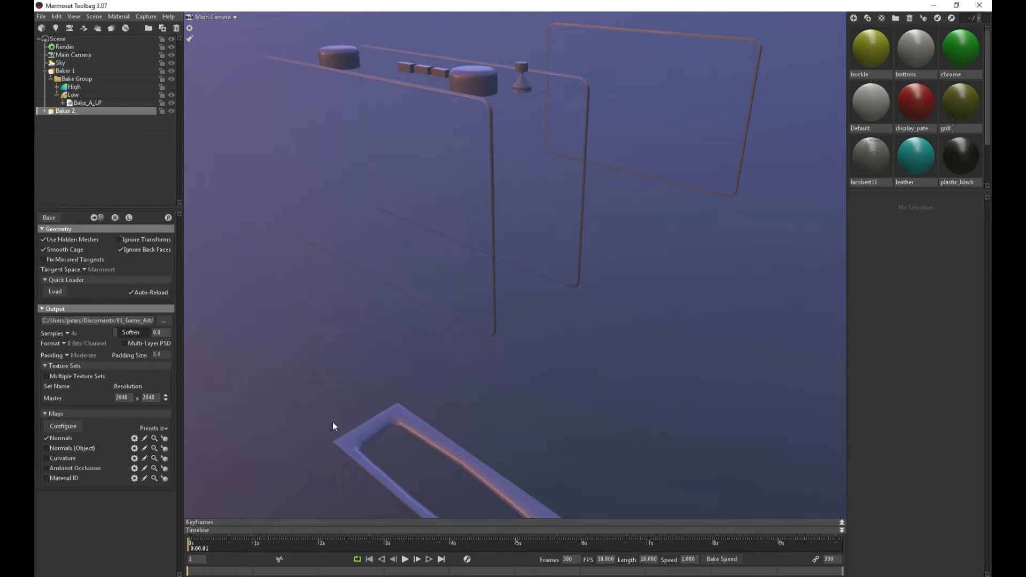
pyautogui.moveTo(332, 426); pyautogui.dragTo(438, 278)
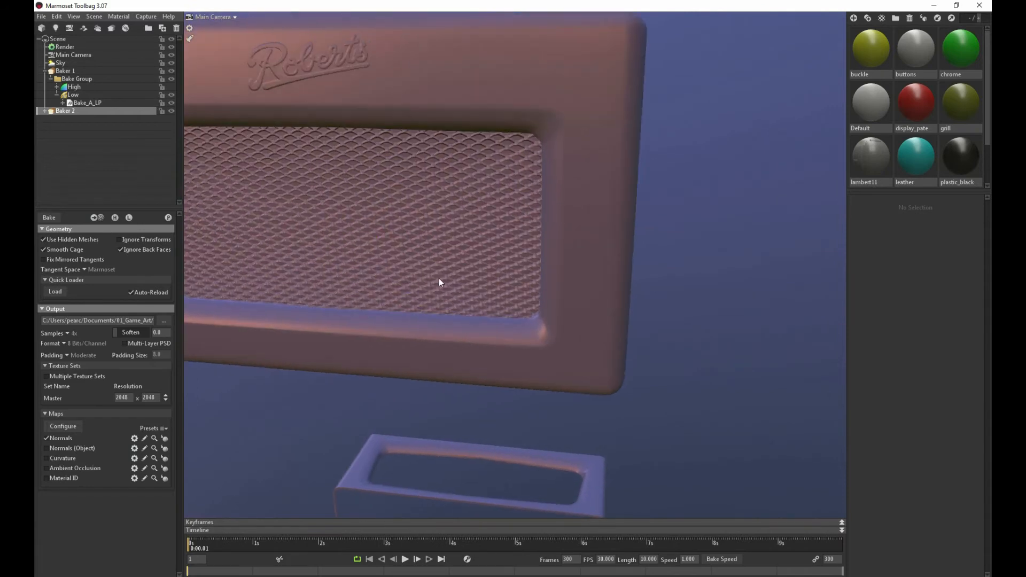
# Reduce the cage's max offset on Baker 2's Low group so it fits more closely around the front speaker panel
pyautogui.click(358, 158)
pyautogui.moveTo(357, 158); pyautogui.dragTo(460, 251)
pyautogui.click(72, 143)
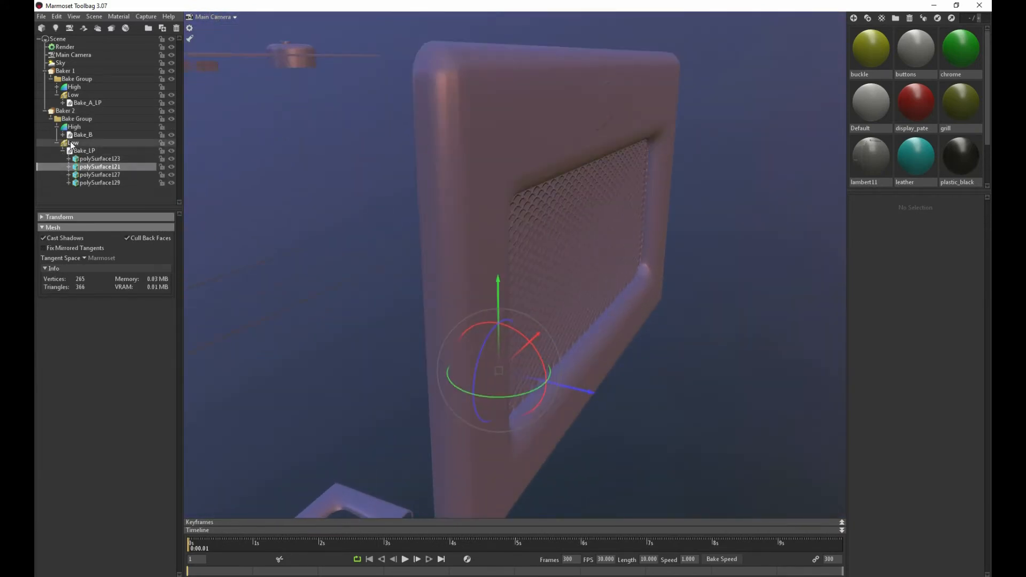
pyautogui.moveTo(277, 187); pyautogui.dragTo(180, 208)
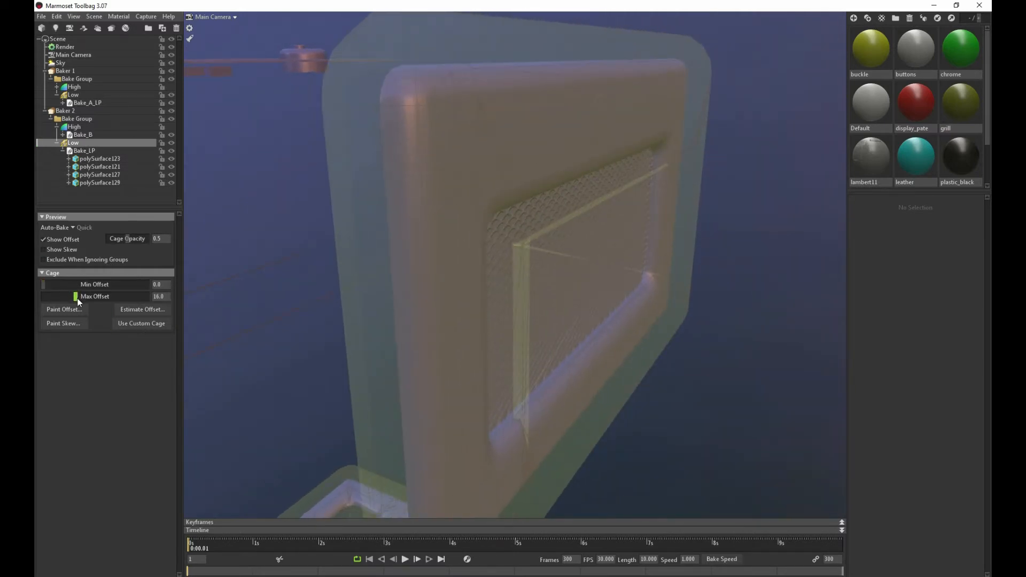
pyautogui.moveTo(75, 297); pyautogui.dragTo(66, 297)
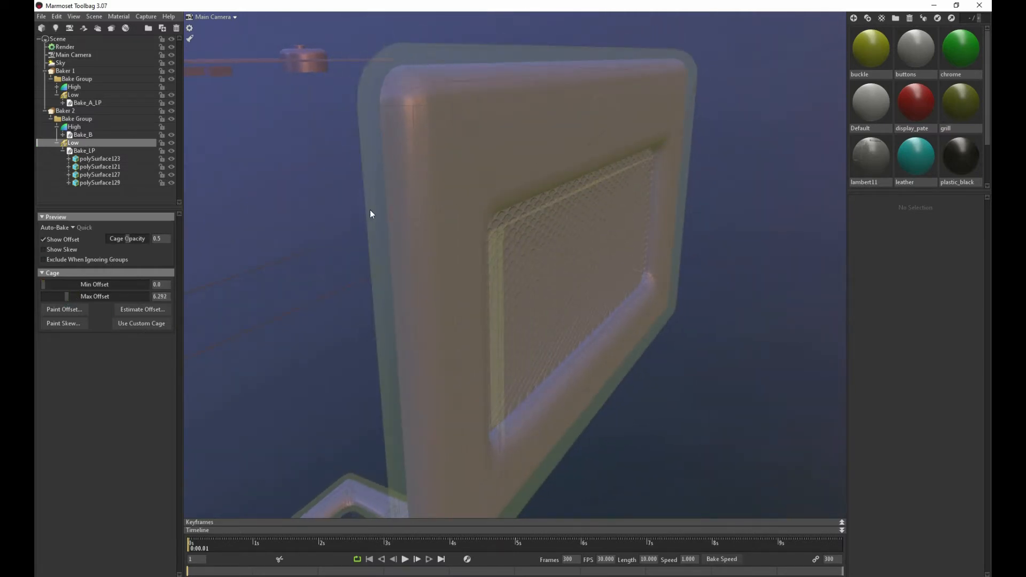
pyautogui.moveTo(371, 213); pyautogui.dragTo(449, 216)
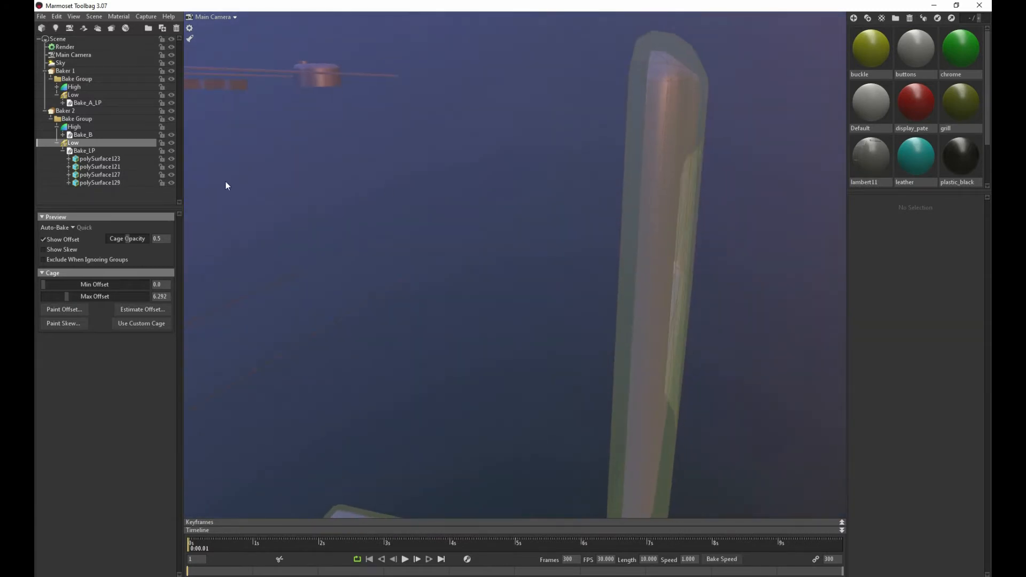
# Move the low-poly strap end mesh polySurface129 from Baker 2's Low group into Baker 1's Bake_A_LP
pyautogui.click(86, 127)
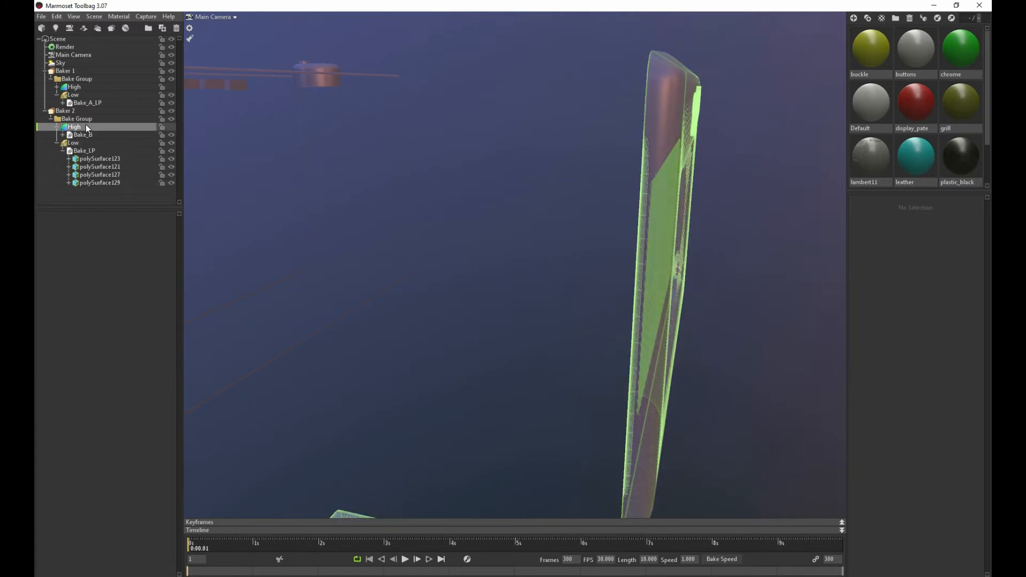
pyautogui.moveTo(406, 166); pyautogui.dragTo(656, 249)
pyautogui.click(661, 190)
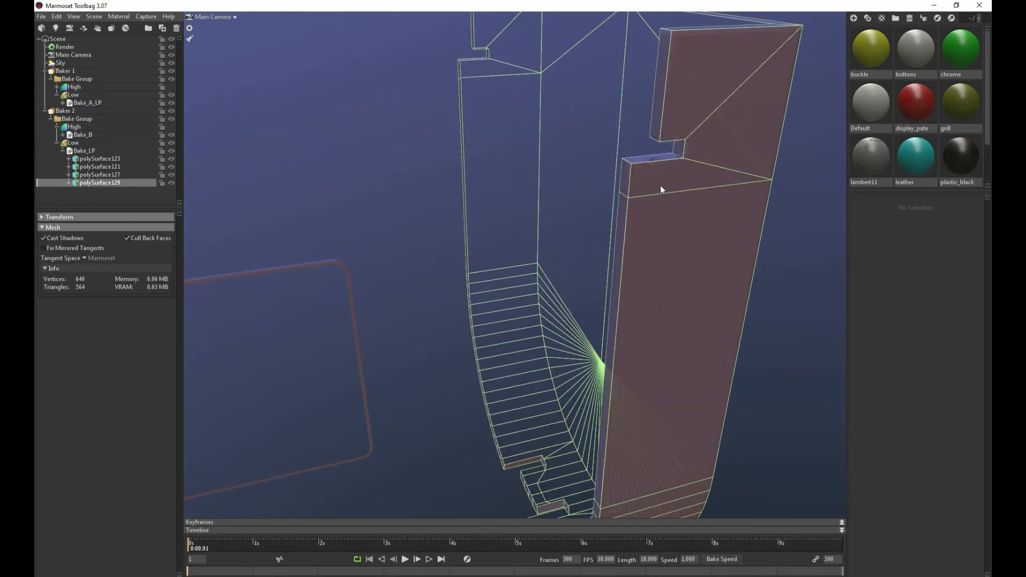
pyautogui.moveTo(656, 192); pyautogui.dragTo(690, 142)
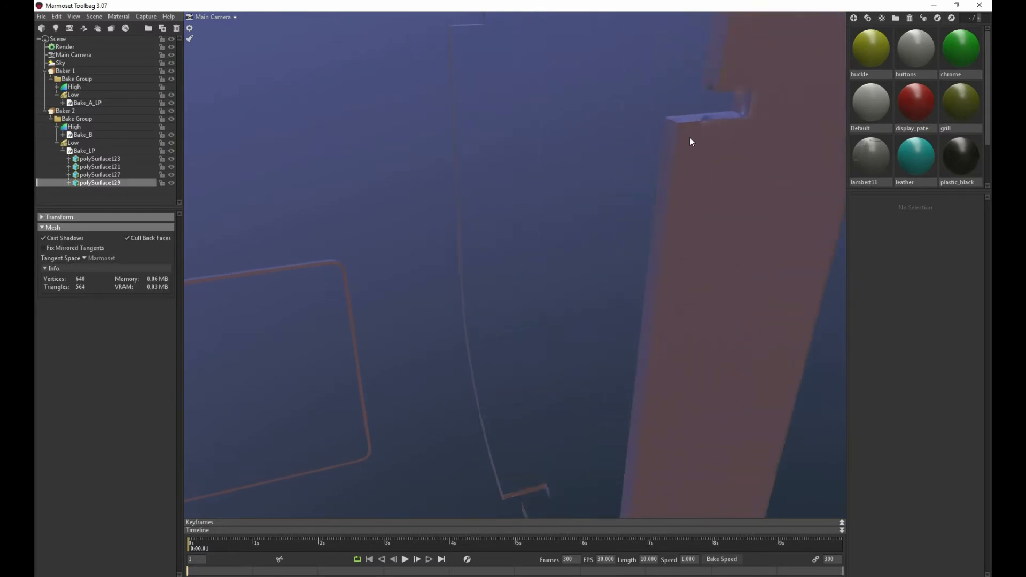
pyautogui.scroll(-5, 711, 128)
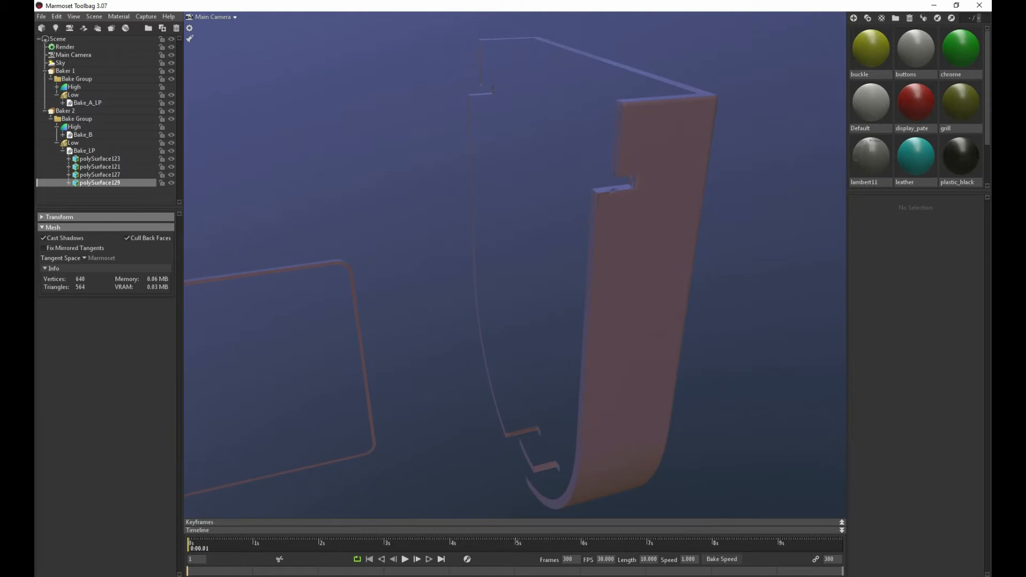
pyautogui.click(101, 182)
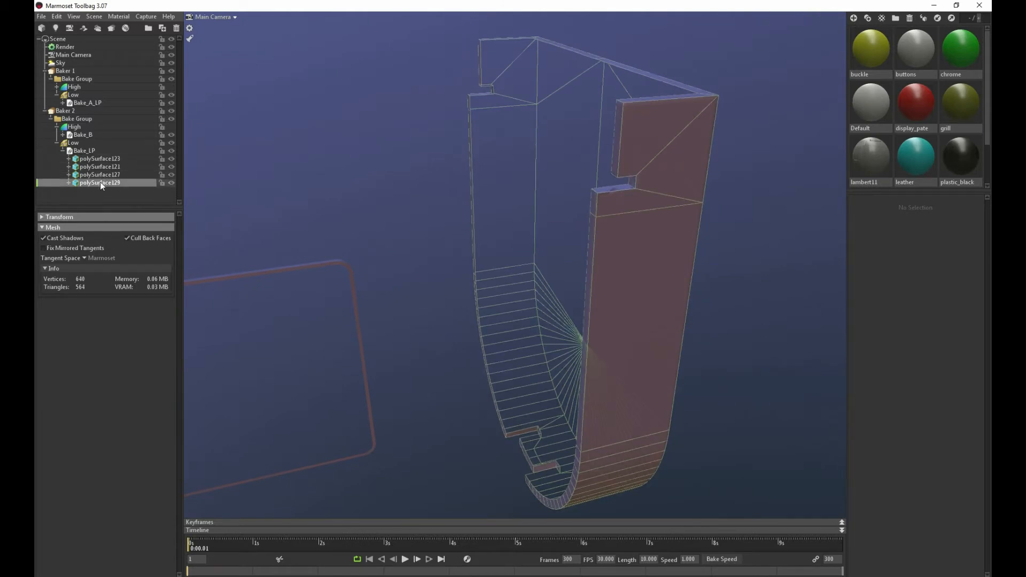
pyautogui.moveTo(100, 182); pyautogui.dragTo(97, 147)
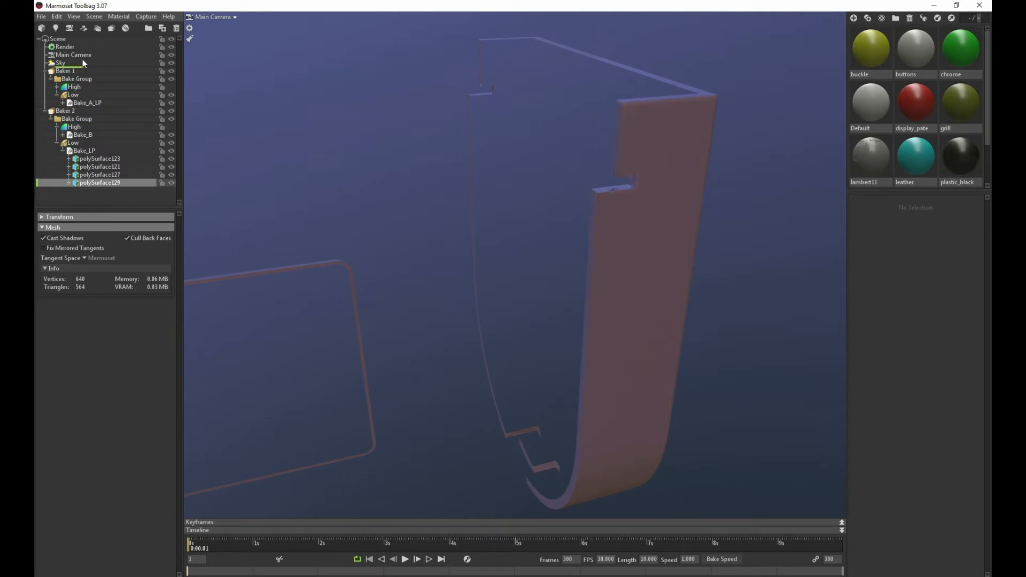
pyautogui.moveTo(91, 103); pyautogui.dragTo(92, 105)
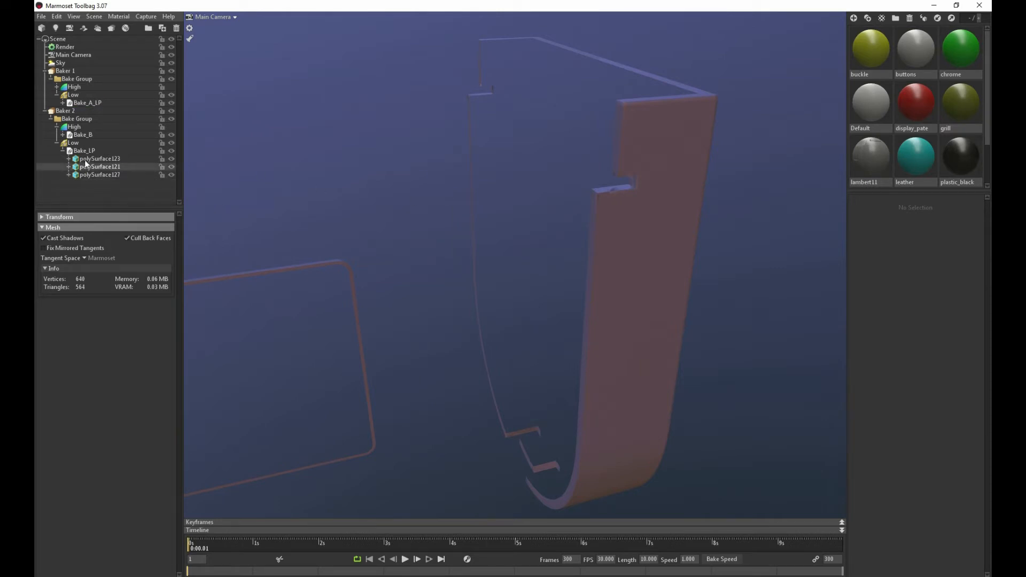
# Expand Bake_B and move the high-poly mesh polySurface131 from it into Baker 1's High group
pyautogui.click(63, 134)
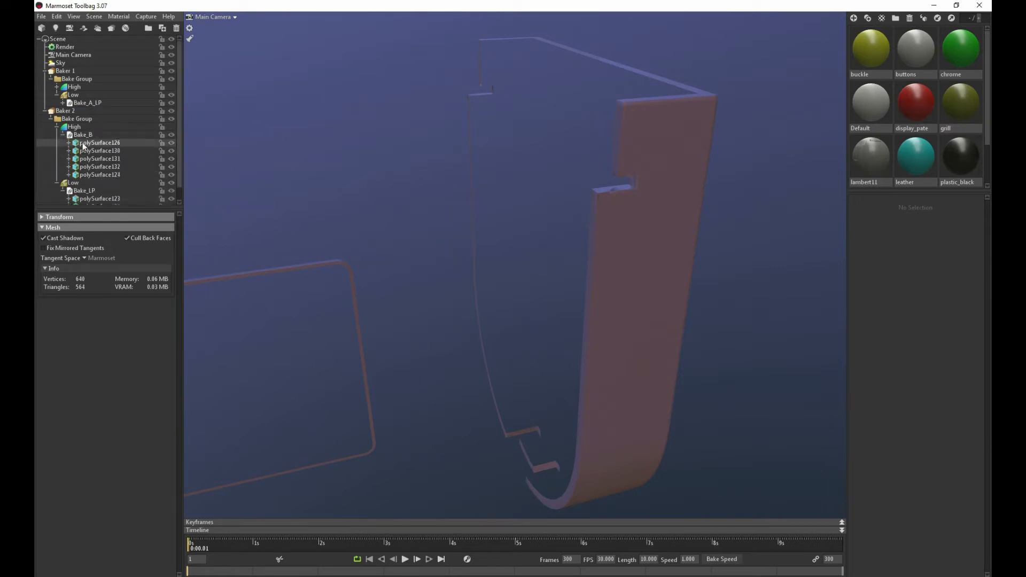
pyautogui.click(86, 144)
pyautogui.click(90, 153)
pyautogui.click(91, 158)
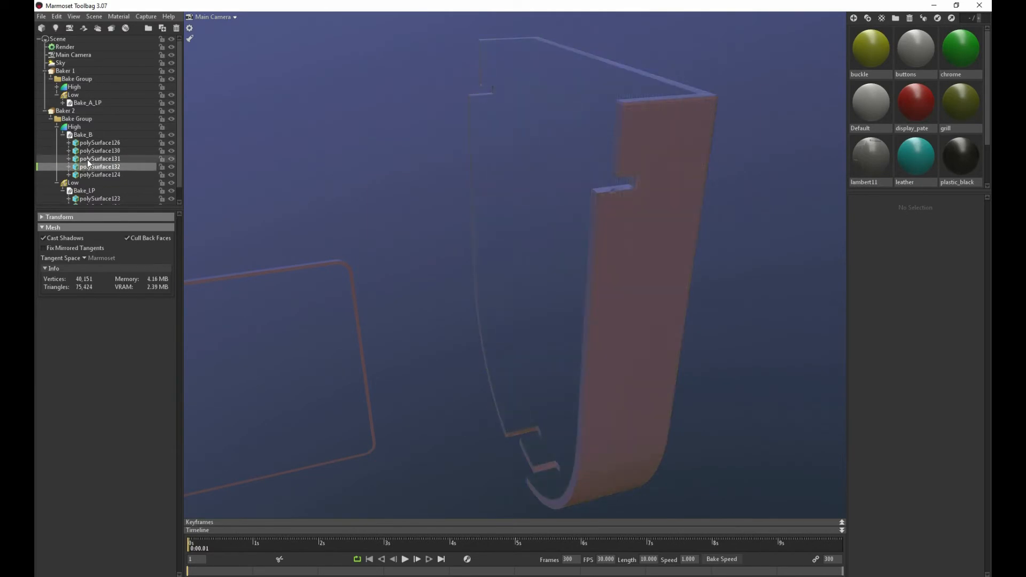
pyautogui.moveTo(88, 159); pyautogui.dragTo(91, 94)
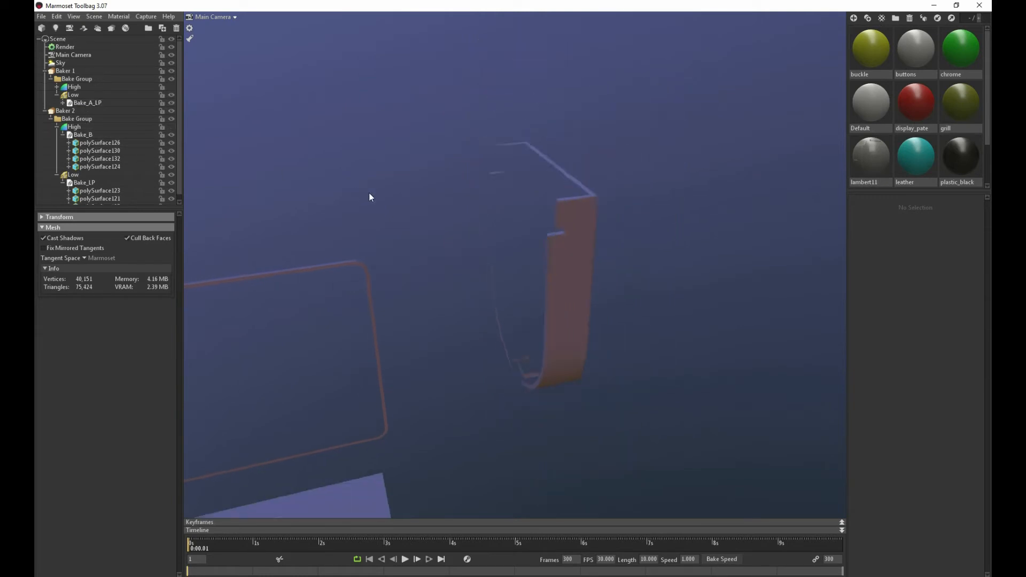
# Move the low-poly carry handle mesh polySurface127 from Baker 2's Low group into Baker 1's Bake_A_LP
pyautogui.scroll(-2, 368, 193)
pyautogui.moveTo(424, 185); pyautogui.dragTo(562, 153)
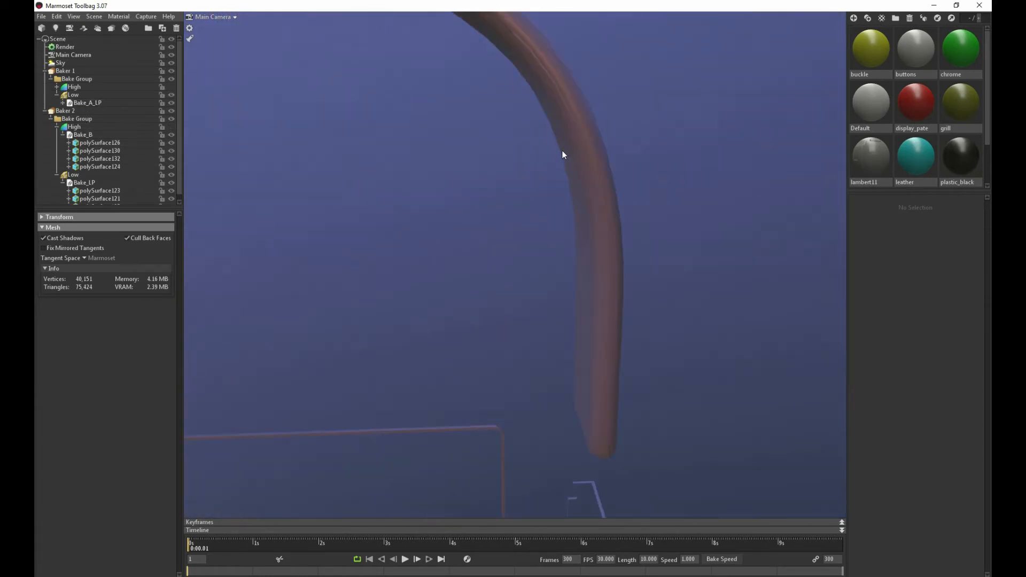
pyautogui.click(562, 154)
pyautogui.moveTo(396, 252); pyautogui.dragTo(428, 234)
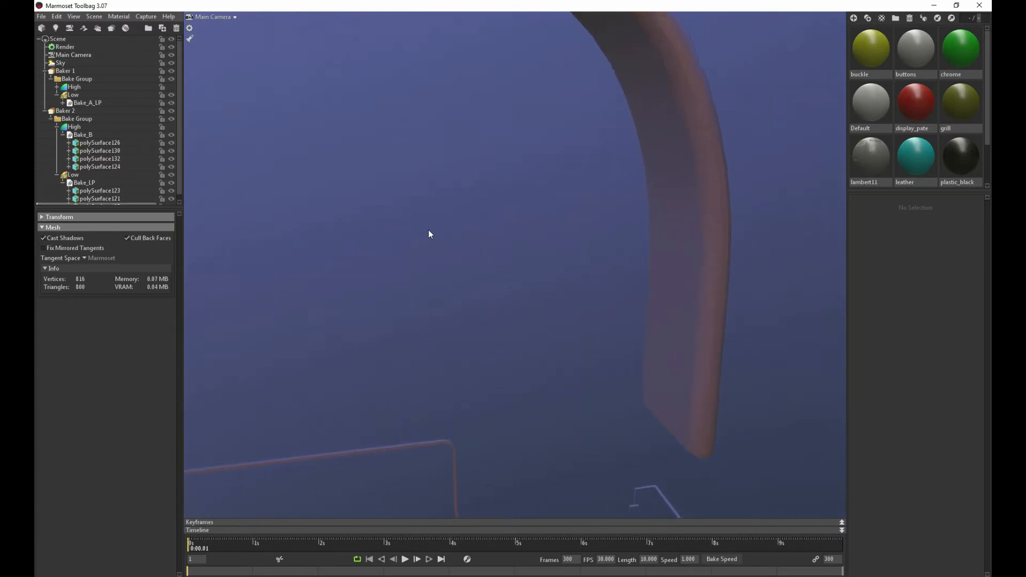
pyautogui.moveTo(563, 234); pyautogui.dragTo(601, 351)
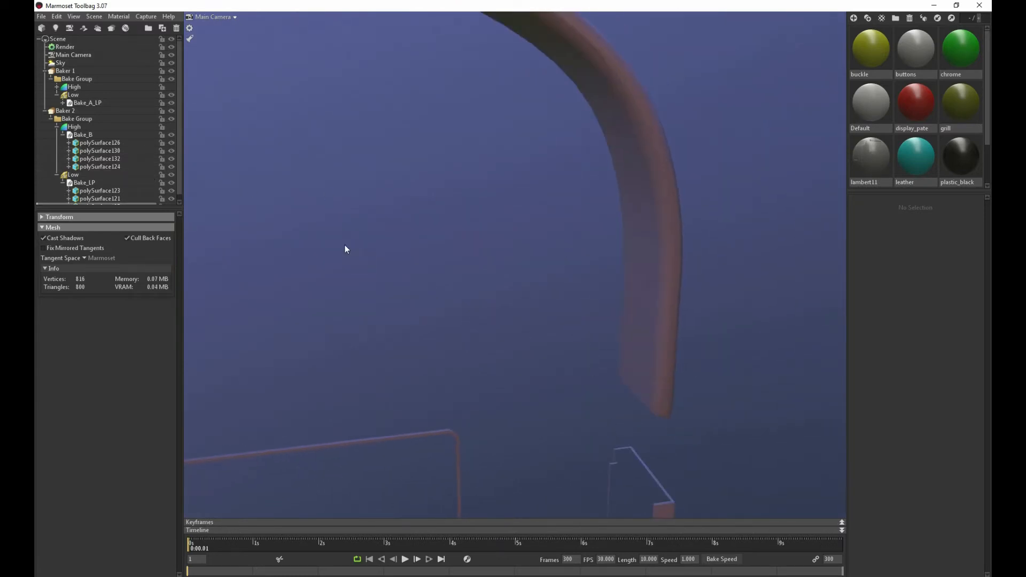
pyautogui.moveTo(450, 244); pyautogui.dragTo(289, 208)
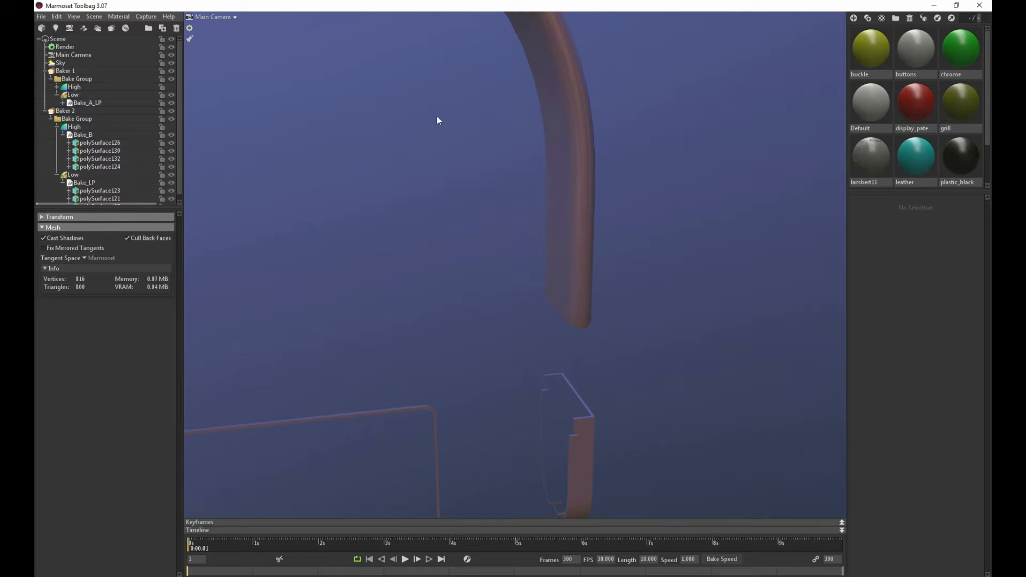
pyautogui.click(566, 129)
pyautogui.scroll(-1, 79, 166)
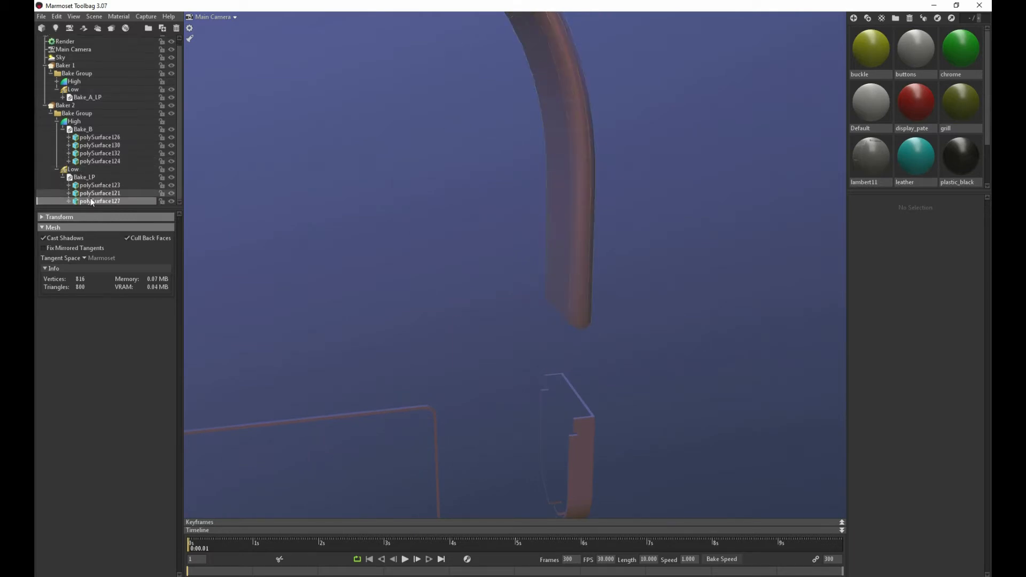
pyautogui.moveTo(91, 200); pyautogui.dragTo(92, 96)
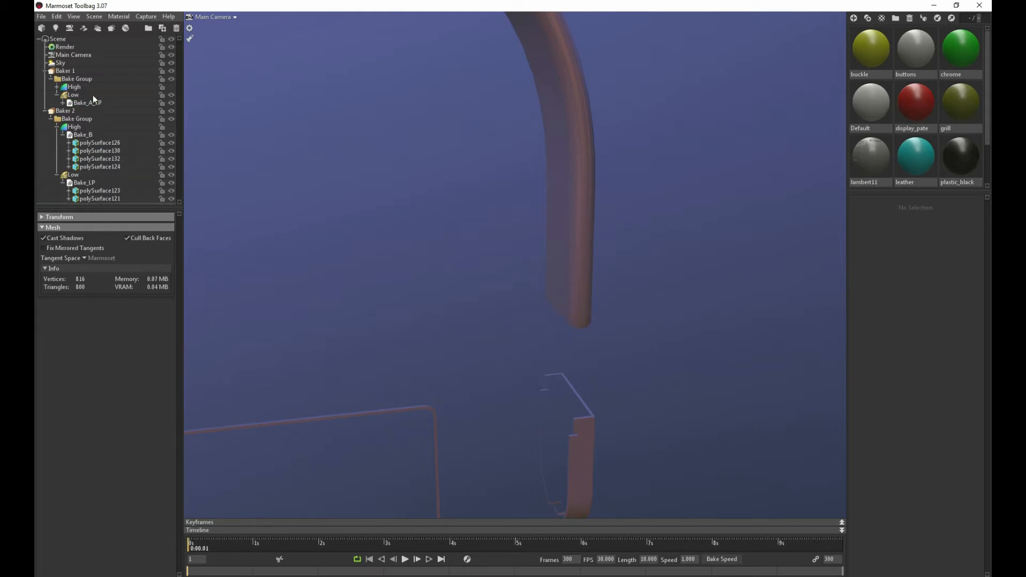
# Move the high-poly mesh polySurface130 from Baker 2's Bake_B into Baker 1's High group
pyautogui.click(100, 198)
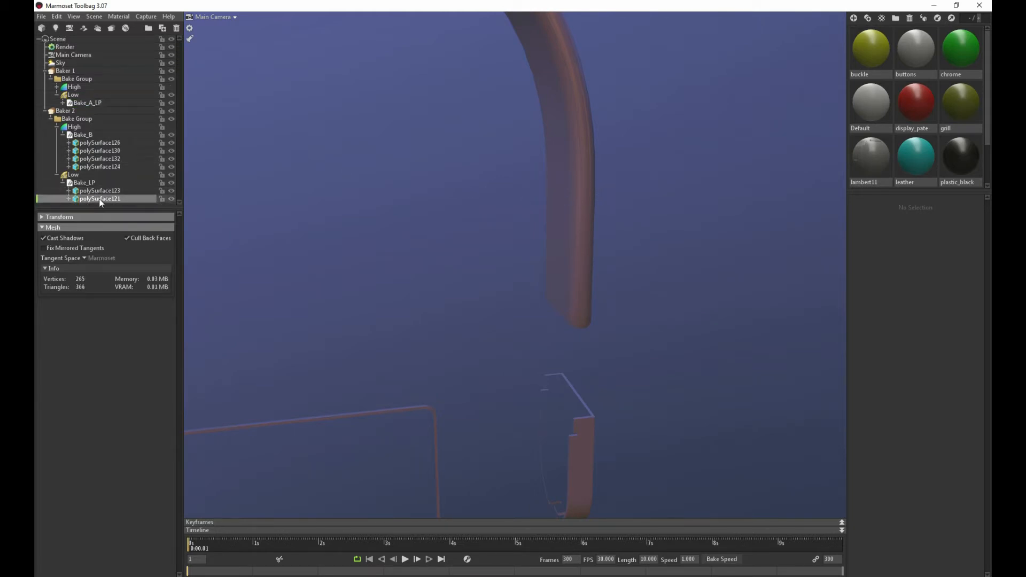
pyautogui.click(89, 159)
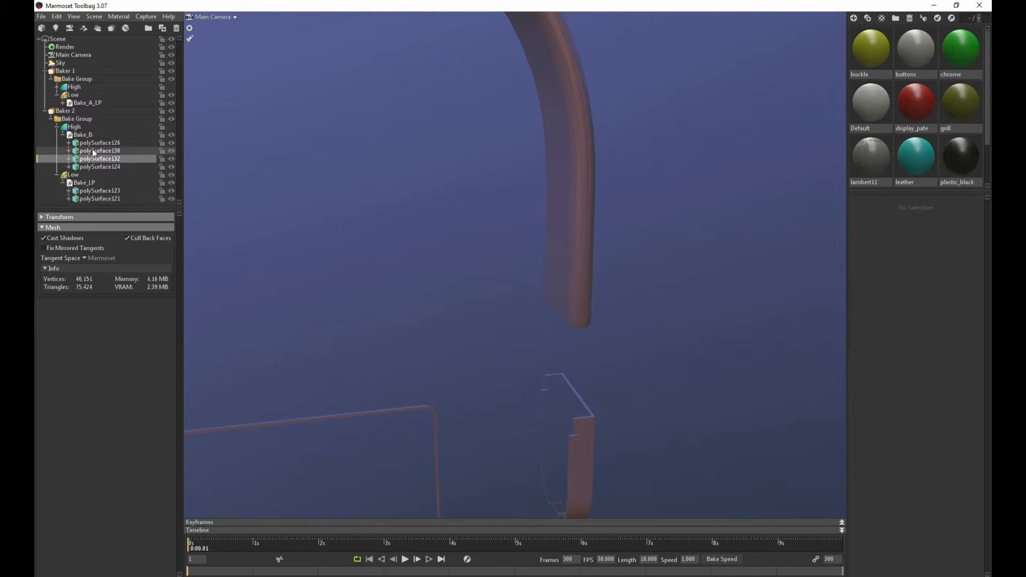
pyautogui.click(92, 151)
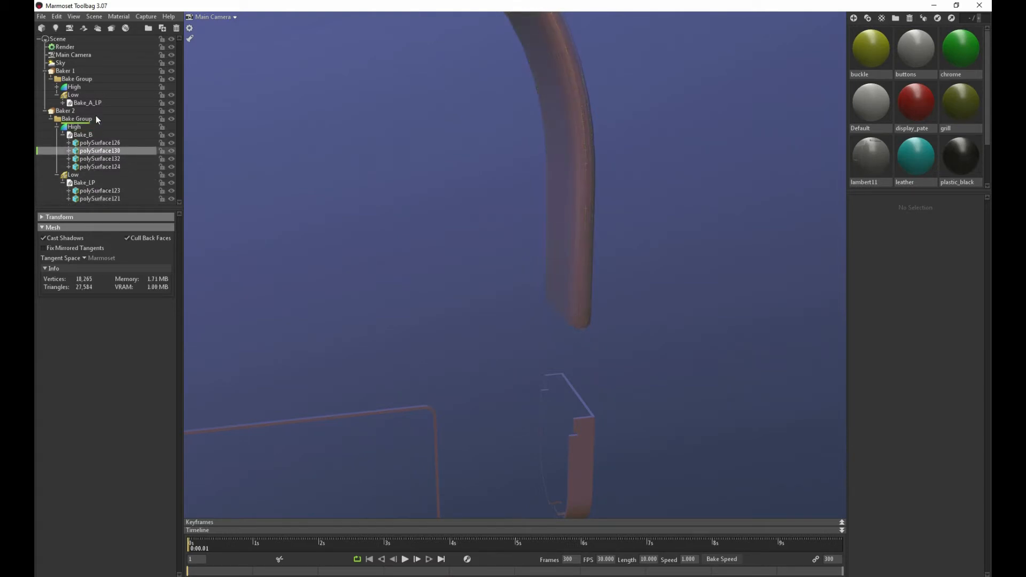
pyautogui.moveTo(98, 119); pyautogui.dragTo(95, 87)
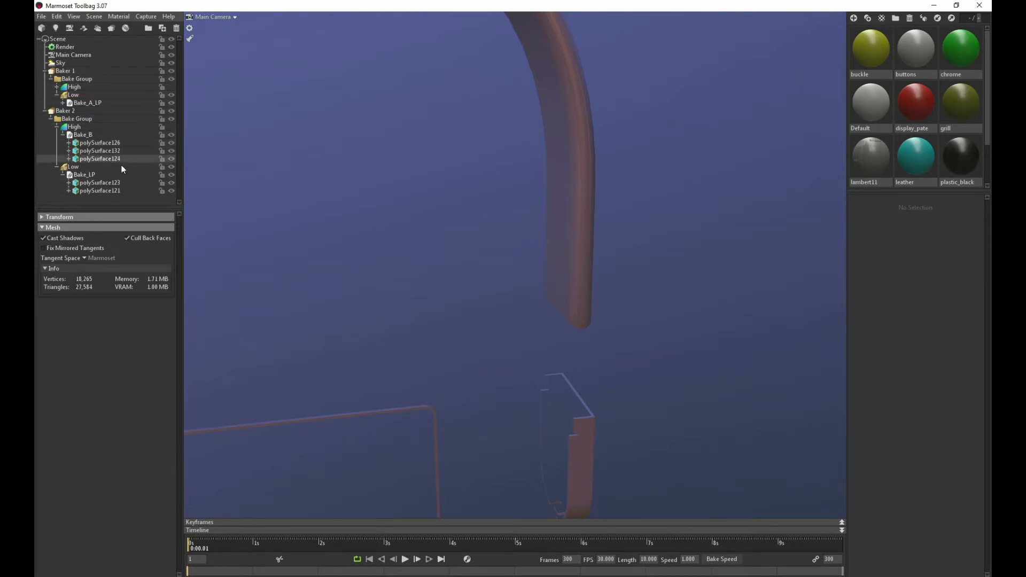
# Identify the high-poly strap end mesh polySurface132 in Bake_B and move it into Baker 1's High group
pyautogui.scroll(-6, 376, 233)
pyautogui.moveTo(326, 228); pyautogui.dragTo(315, 191)
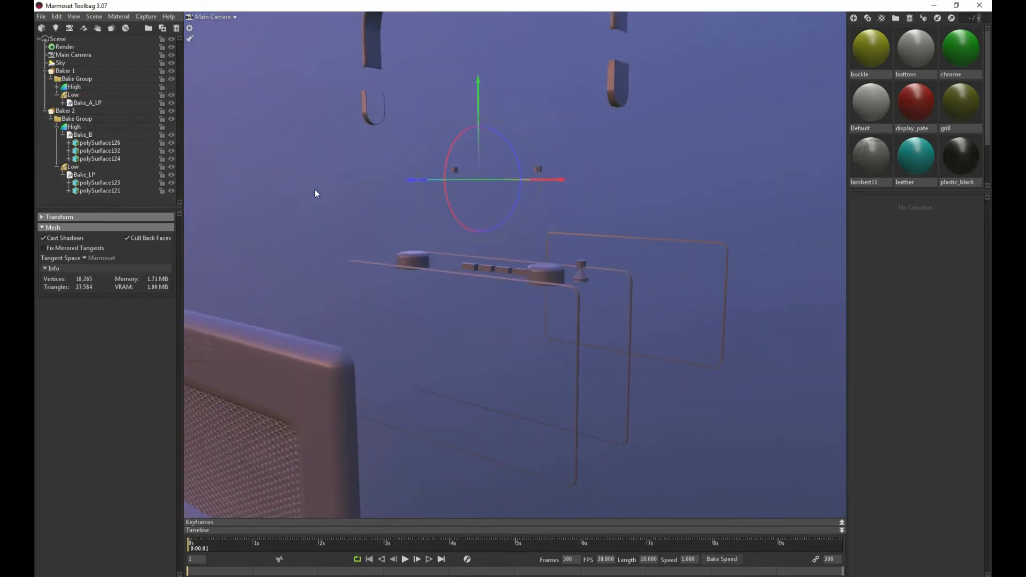
pyautogui.click(94, 143)
pyautogui.click(93, 152)
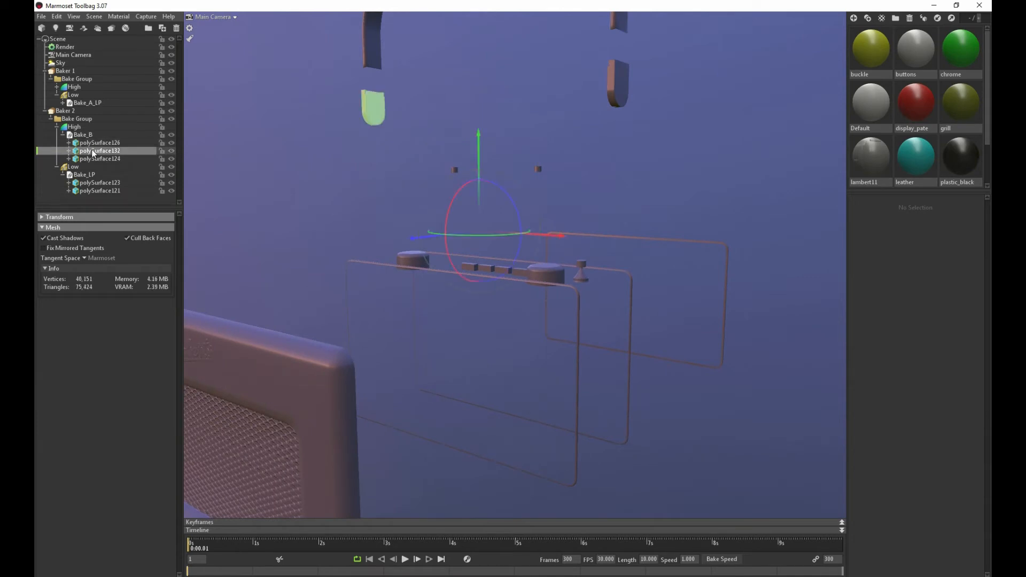
pyautogui.scroll(-4, 291, 187)
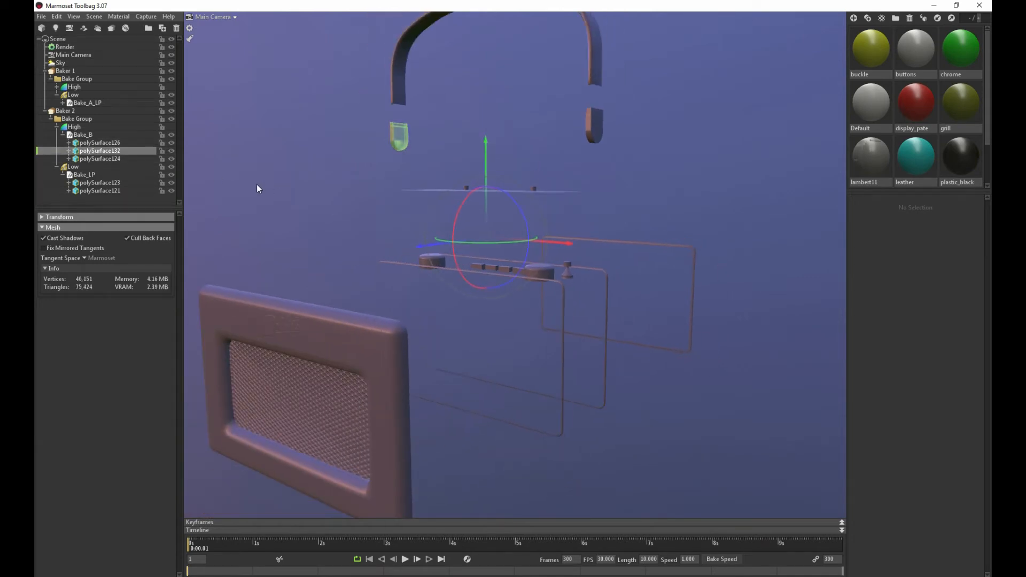
pyautogui.click(101, 144)
pyautogui.click(101, 152)
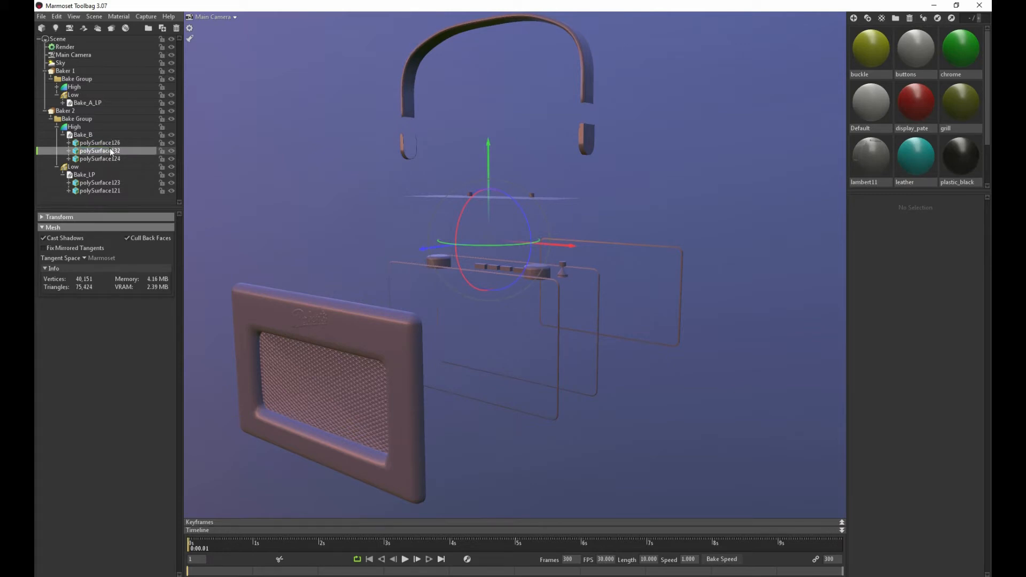
pyautogui.moveTo(111, 151); pyautogui.dragTo(105, 89)
# Check that the meshes remaining in Baker 2's High and Low groups match for the radio case and front panel
pyautogui.click(112, 144)
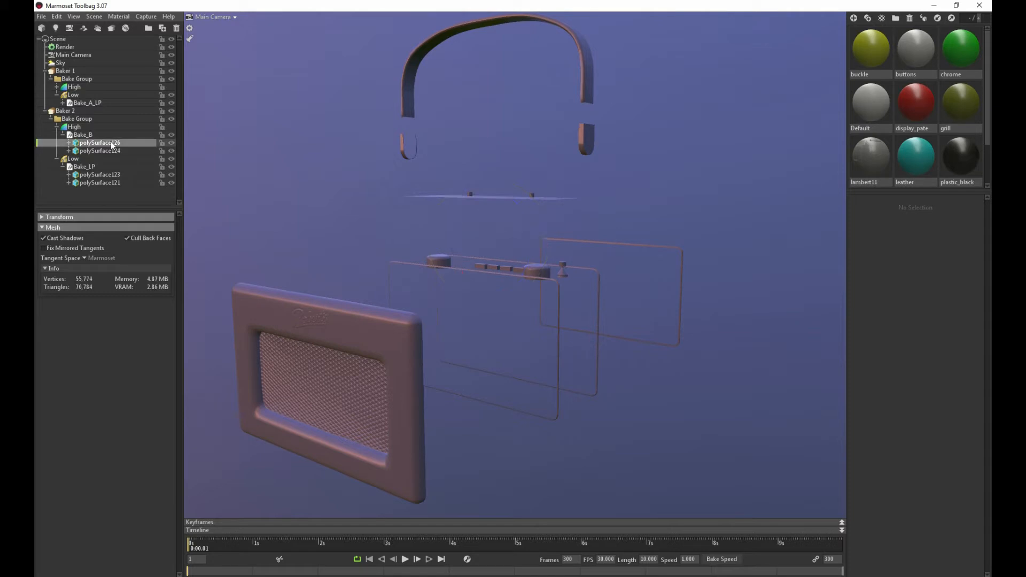
pyautogui.click(112, 144)
pyautogui.scroll(-5, 374, 213)
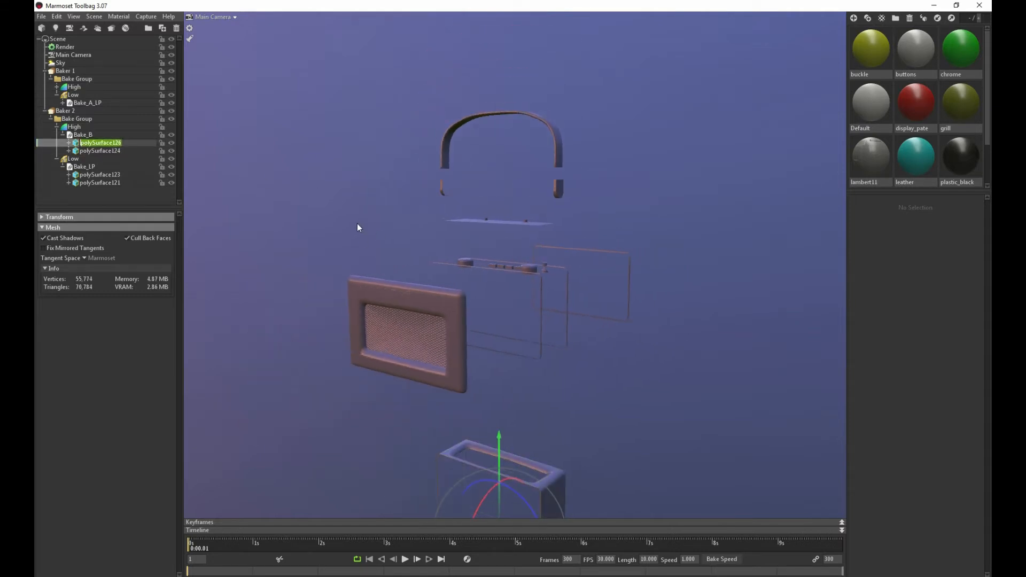
pyautogui.scroll(-2, 273, 317)
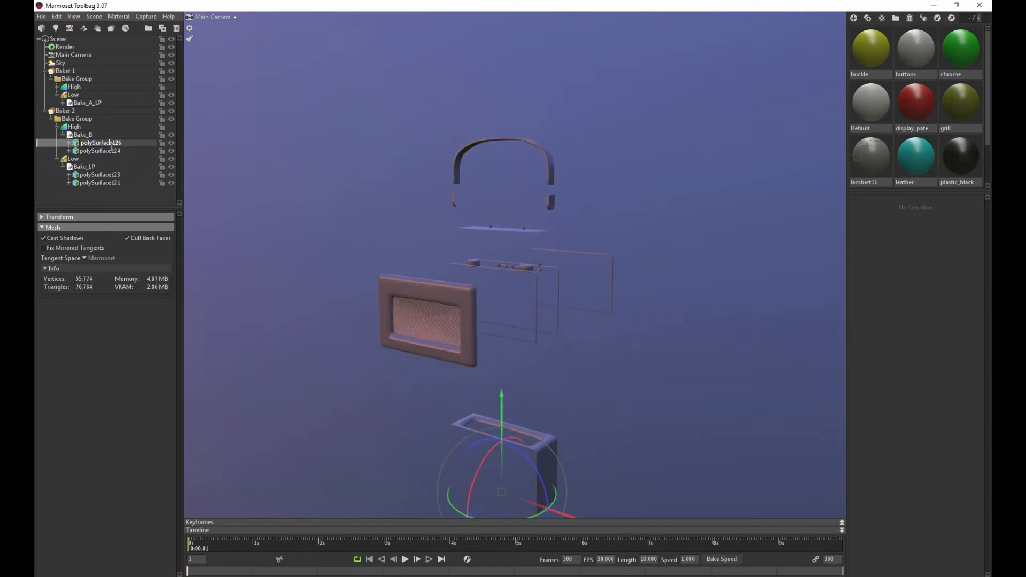
pyautogui.click(98, 151)
pyautogui.click(98, 143)
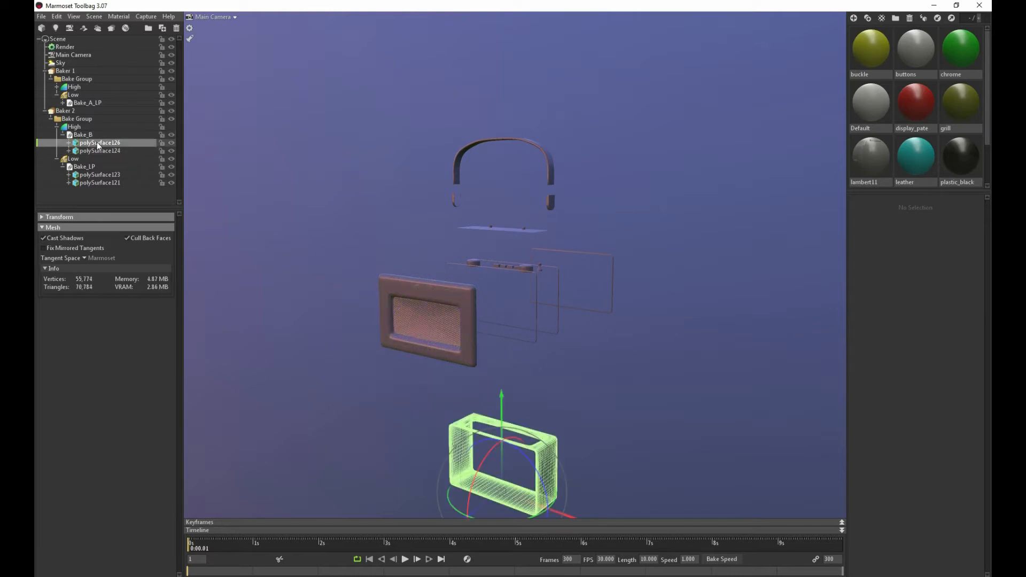
pyautogui.click(101, 174)
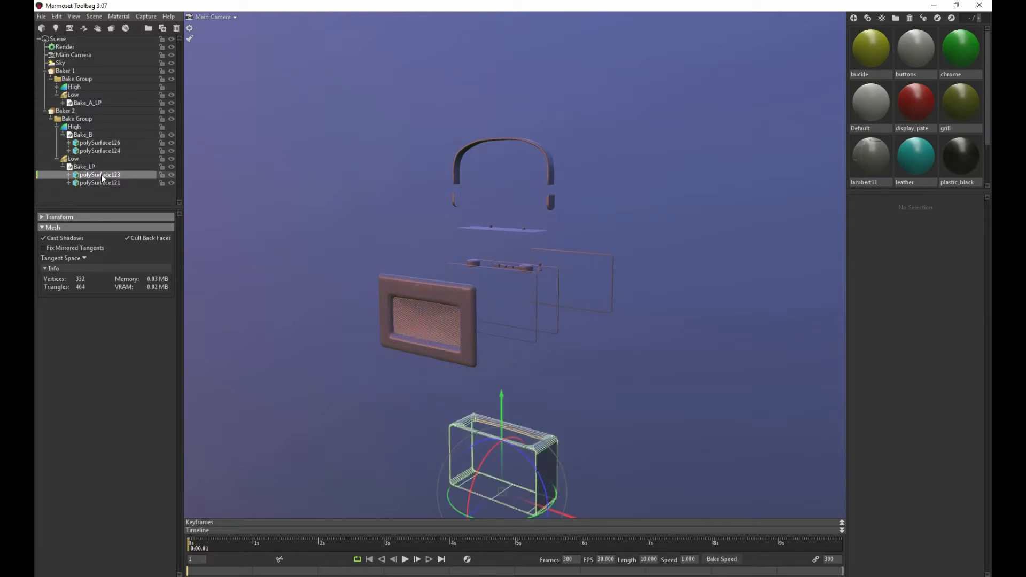
pyautogui.click(101, 150)
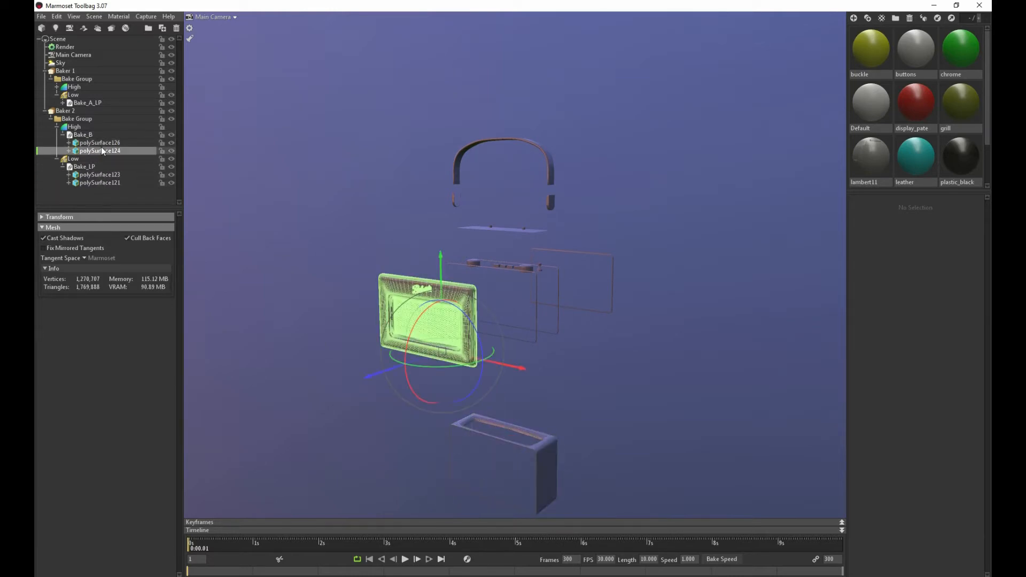
pyautogui.click(111, 183)
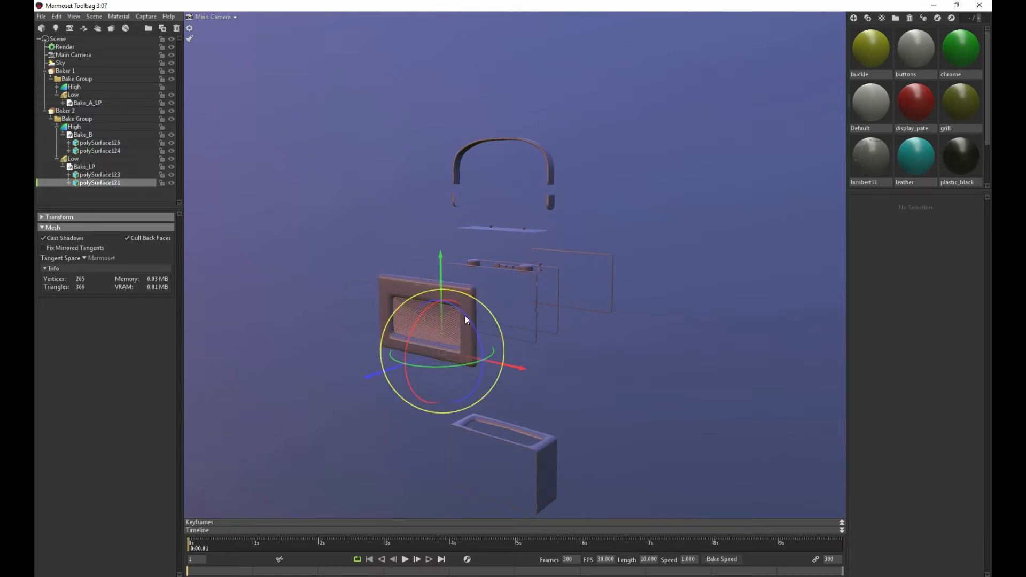
# Examine Baker 1's baked low-poly carry handle and its strap ends up close from several sides
pyautogui.click(63, 72)
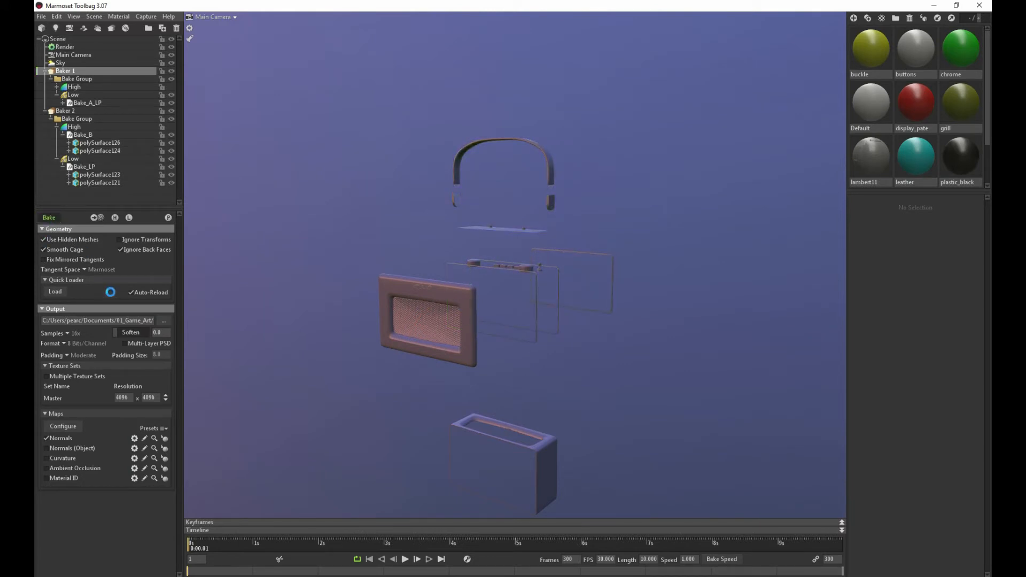
pyautogui.scroll(5, 543, 226)
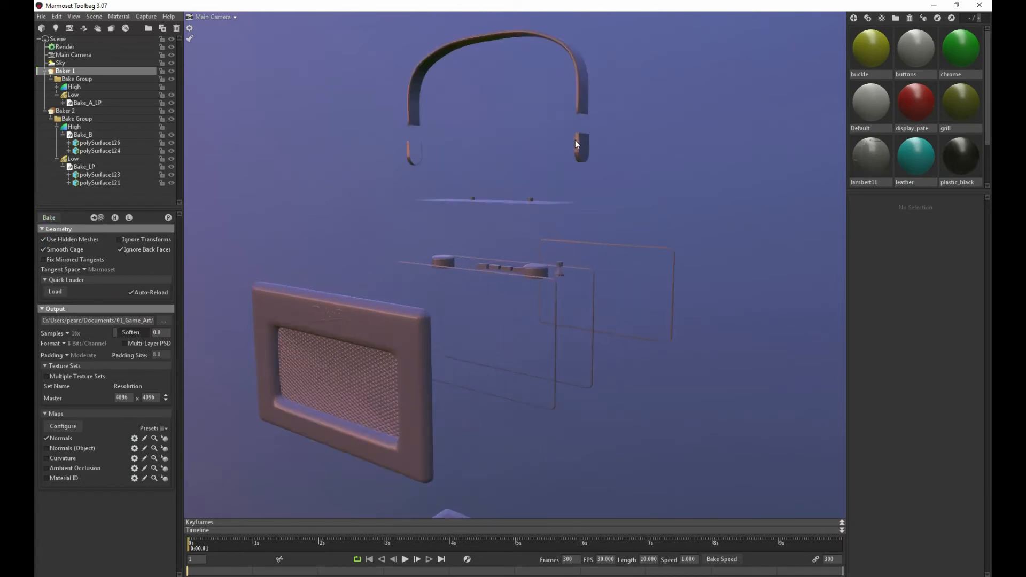
pyautogui.click(575, 141)
pyautogui.keyDown('alt'); pyautogui.moveTo(496, 177); pyautogui.dragTo(423, 279, button='middle'); pyautogui.keyUp('alt')
pyautogui.keyDown('alt'); pyautogui.moveTo(424, 279); pyautogui.dragTo(516, 278); pyautogui.keyUp('alt')
pyautogui.scroll(6, 516, 278)
pyautogui.scroll(2, 516, 277)
pyautogui.keyDown('alt'); pyautogui.moveTo(517, 278); pyautogui.dragTo(424, 303, button='middle'); pyautogui.keyUp('alt')
pyautogui.scroll(2, 424, 303)
pyautogui.keyDown('alt'); pyautogui.moveTo(374, 338); pyautogui.dragTo(495, 322); pyautogui.keyUp('alt')
pyautogui.scroll(3, 469, 317)
pyautogui.scroll(3, 511, 335)
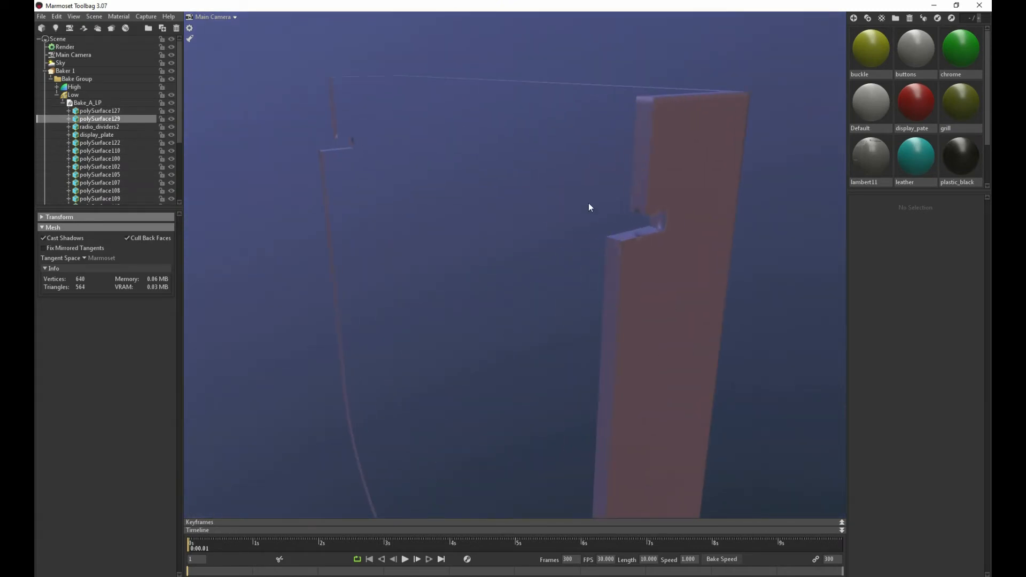
pyautogui.scroll(-5, 582, 204)
pyautogui.keyDown('alt'); pyautogui.moveTo(580, 203); pyautogui.dragTo(329, 210); pyautogui.keyUp('alt')
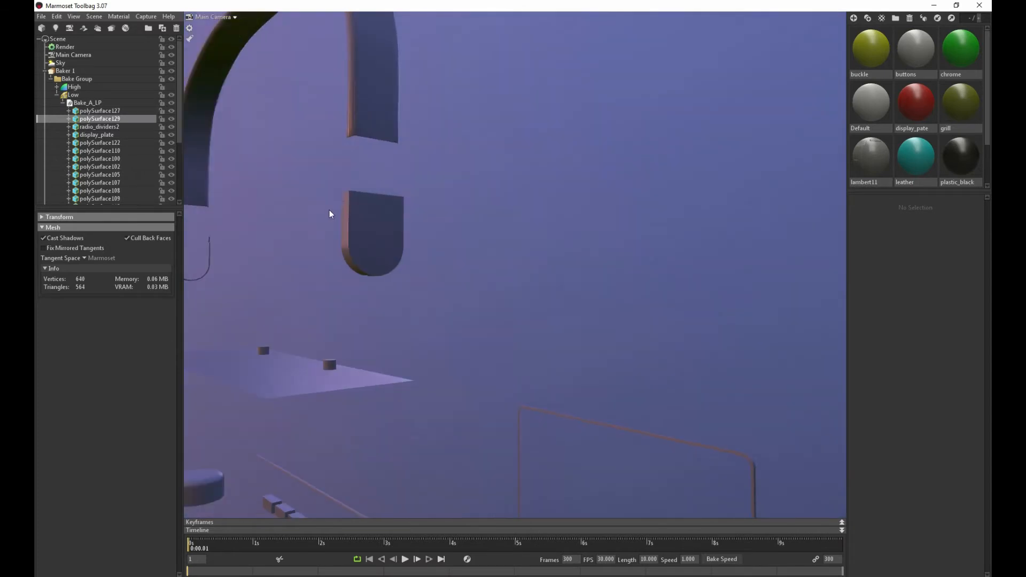
pyautogui.keyDown('alt'); pyautogui.moveTo(329, 210); pyautogui.dragTo(470, 254, button='middle'); pyautogui.keyUp('alt')
# Inspect the baked surface of the low-poly display_plate around its small buttons for missing detail
pyautogui.scroll(-6, 460, 272)
pyautogui.keyDown('alt'); pyautogui.moveTo(396, 257); pyautogui.dragTo(385, 233); pyautogui.keyUp('alt')
pyautogui.scroll(6, 392, 245)
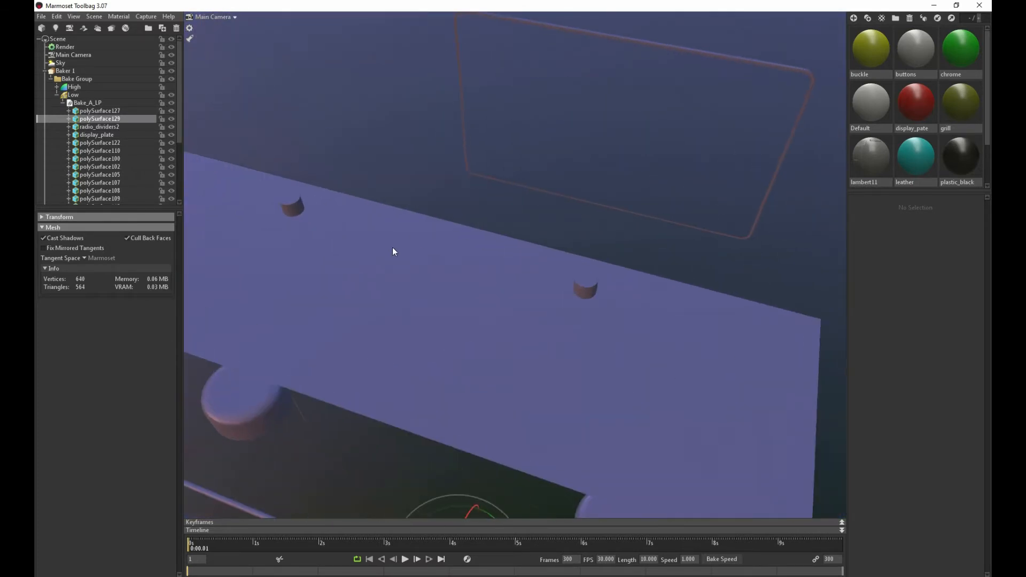
pyautogui.keyDown('alt'); pyautogui.moveTo(392, 247); pyautogui.dragTo(454, 263, button='middle'); pyautogui.keyUp('alt')
pyautogui.scroll(3, 392, 247)
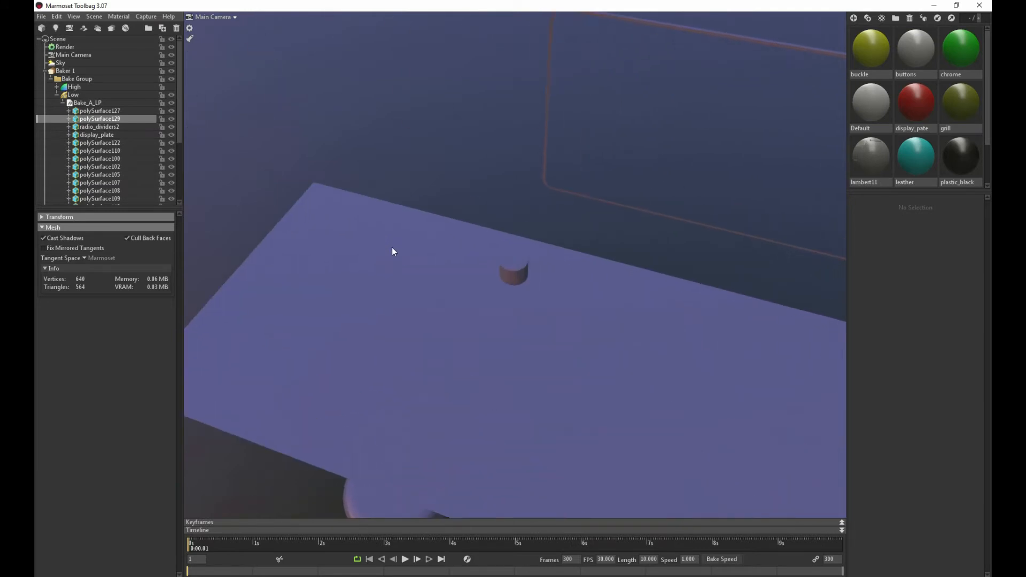
pyautogui.scroll(2, 392, 248)
pyautogui.click(99, 135)
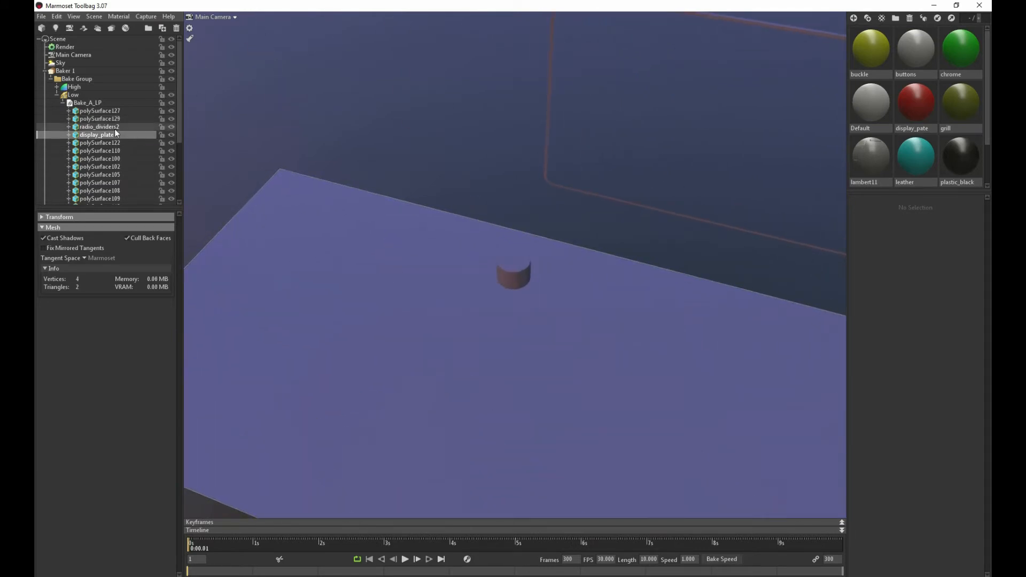
# Show the offset cage of Baker 1's Low group and examine it around the display plate
pyautogui.click(56, 94)
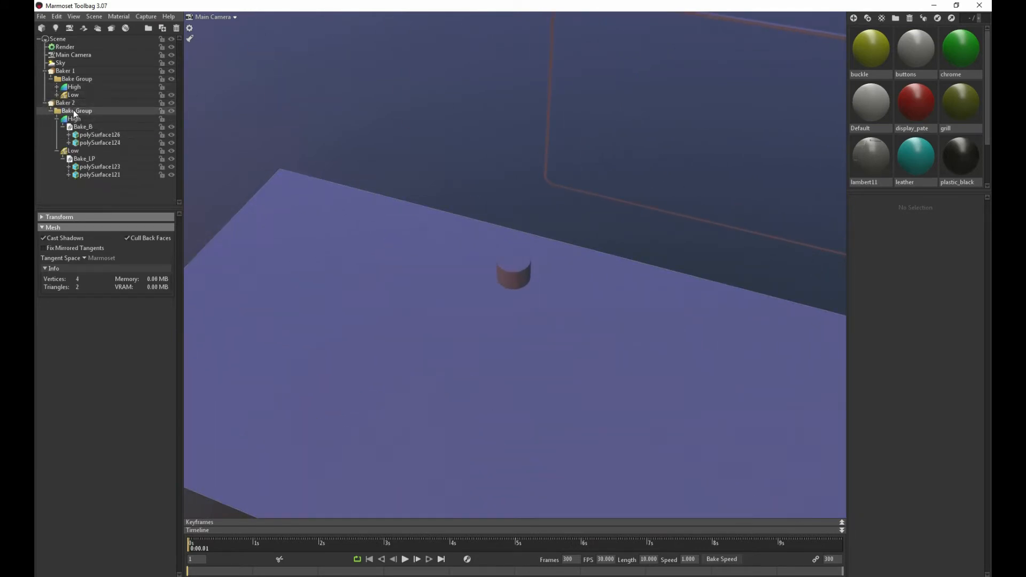
pyautogui.click(75, 111)
pyautogui.moveTo(406, 298); pyautogui.dragTo(428, 272)
pyautogui.scroll(5, 434, 323)
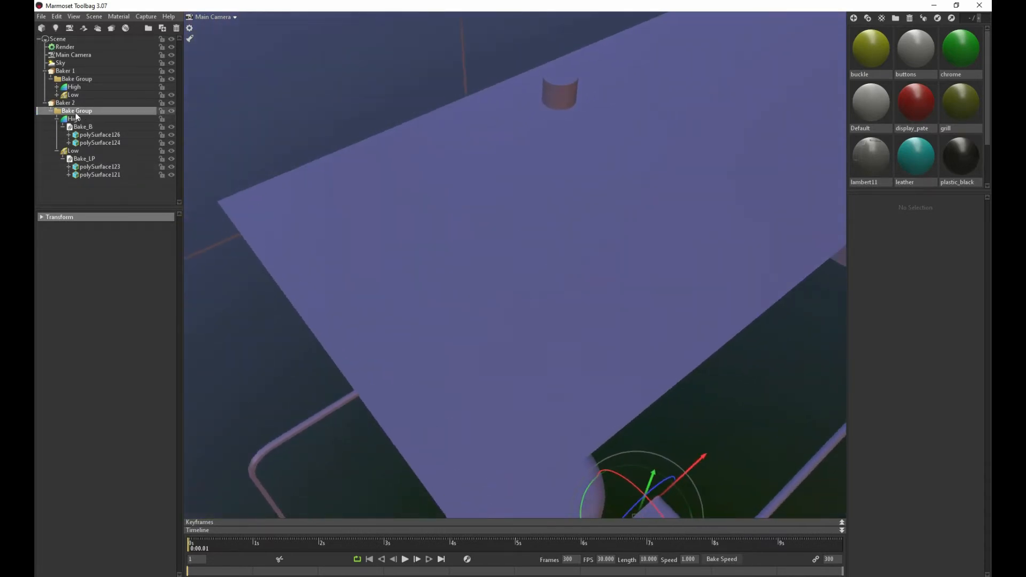
pyautogui.click(72, 95)
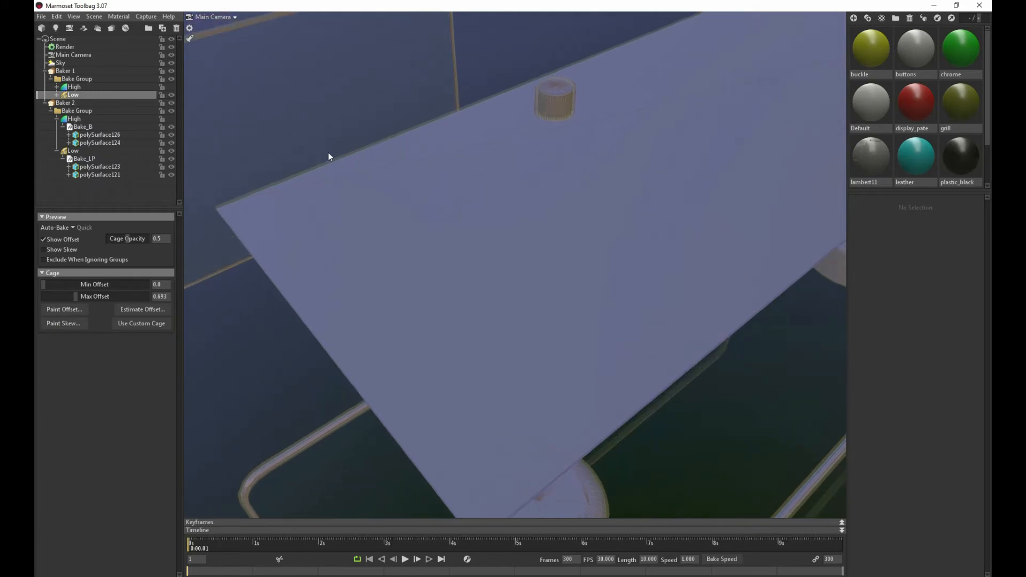
pyautogui.moveTo(329, 153); pyautogui.dragTo(327, 129)
# Check which high-poly parts Baker 1's High group holds, from polySurface132 through Bake_A's antenna_base
pyautogui.click(90, 134)
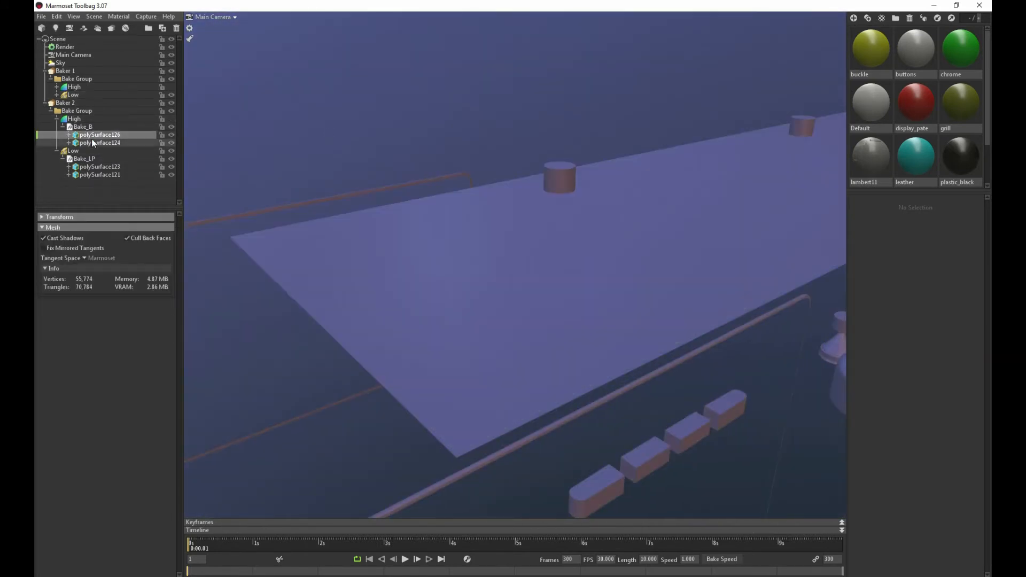
pyautogui.click(57, 86)
pyautogui.click(89, 96)
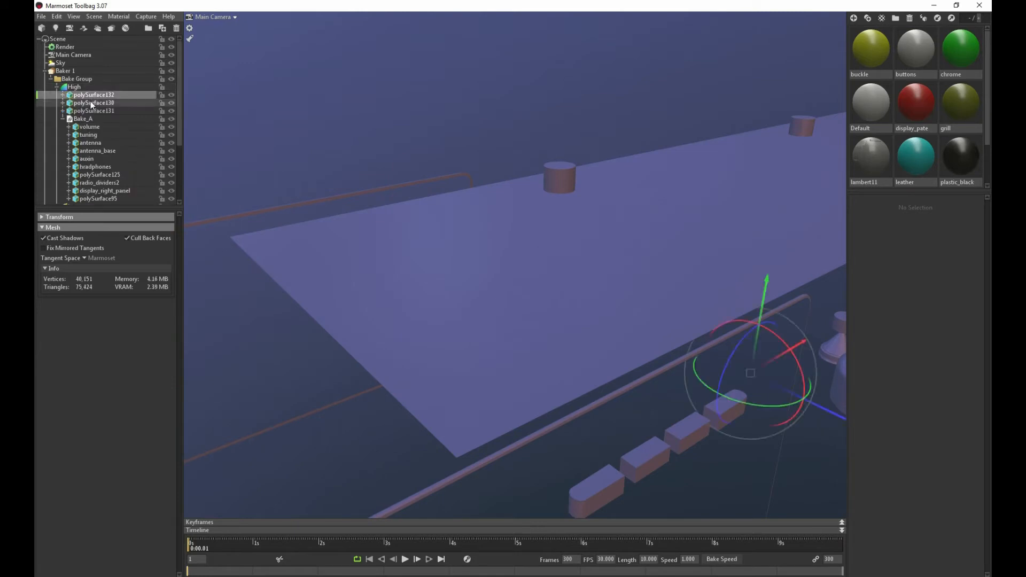
pyautogui.click(92, 103)
pyautogui.click(96, 114)
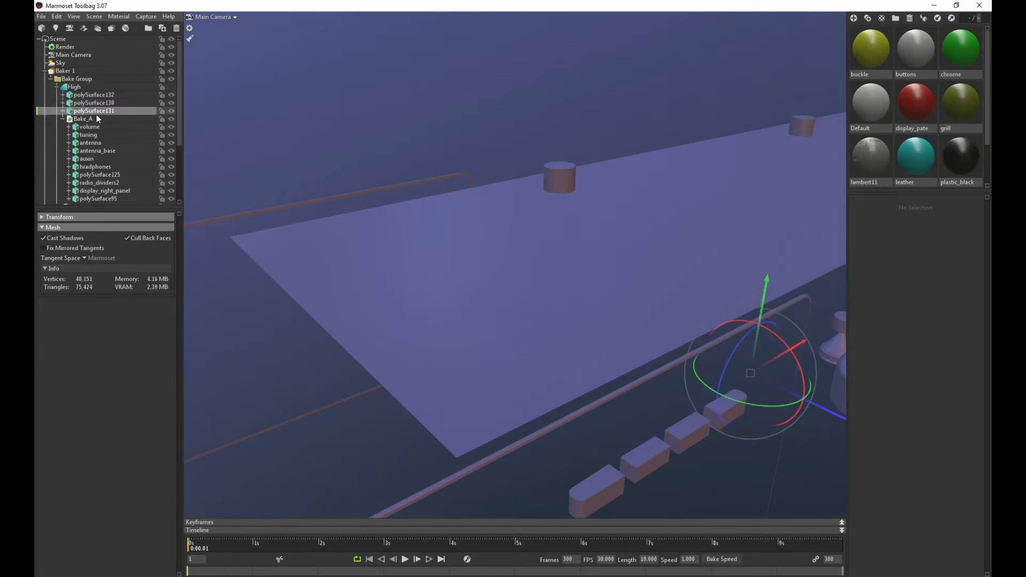
pyautogui.click(94, 118)
pyautogui.click(94, 127)
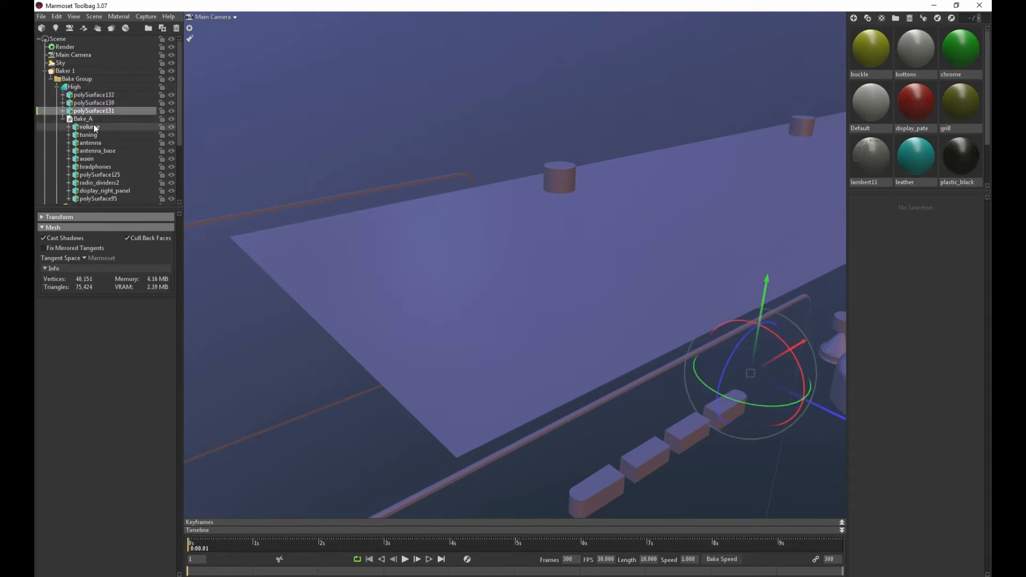
pyautogui.click(92, 134)
pyautogui.click(92, 151)
# Compare Baker 2's high-poly meshes with polySurface95 and display_right_panel in Bake_A to find the display plate's source
pyautogui.scroll(-4, 109, 182)
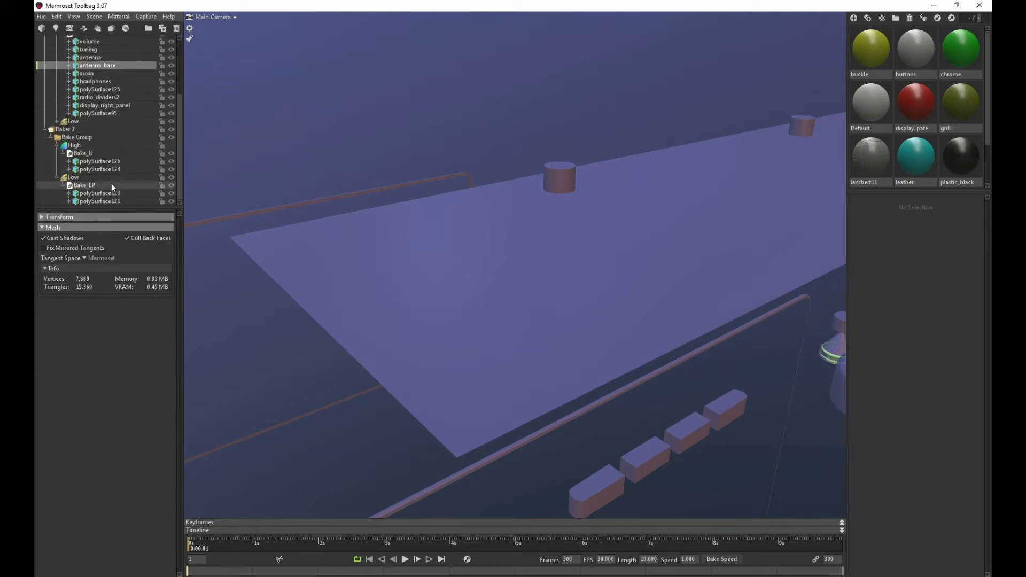
pyautogui.click(99, 161)
pyautogui.click(96, 176)
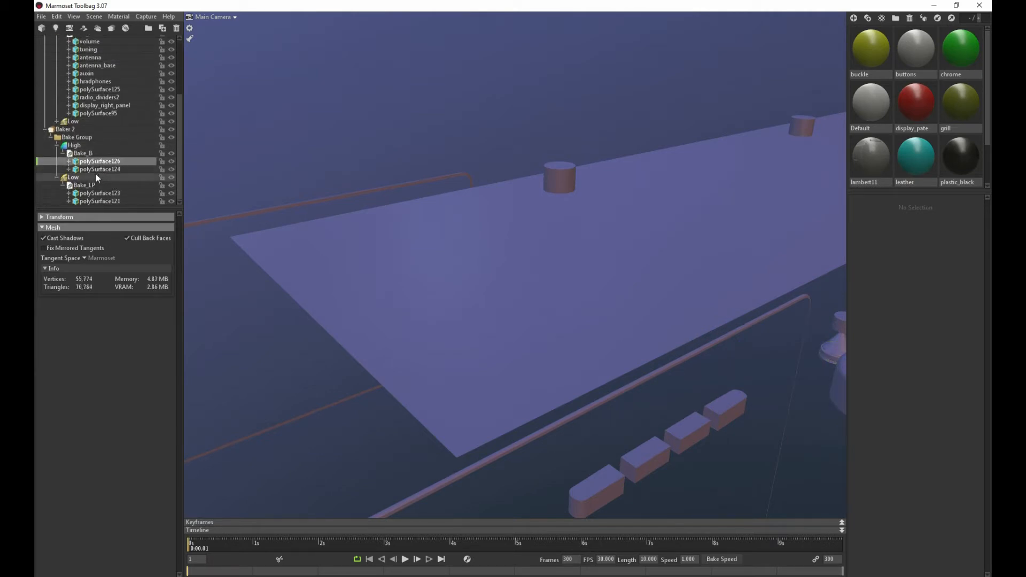
pyautogui.click(95, 170)
pyautogui.click(93, 162)
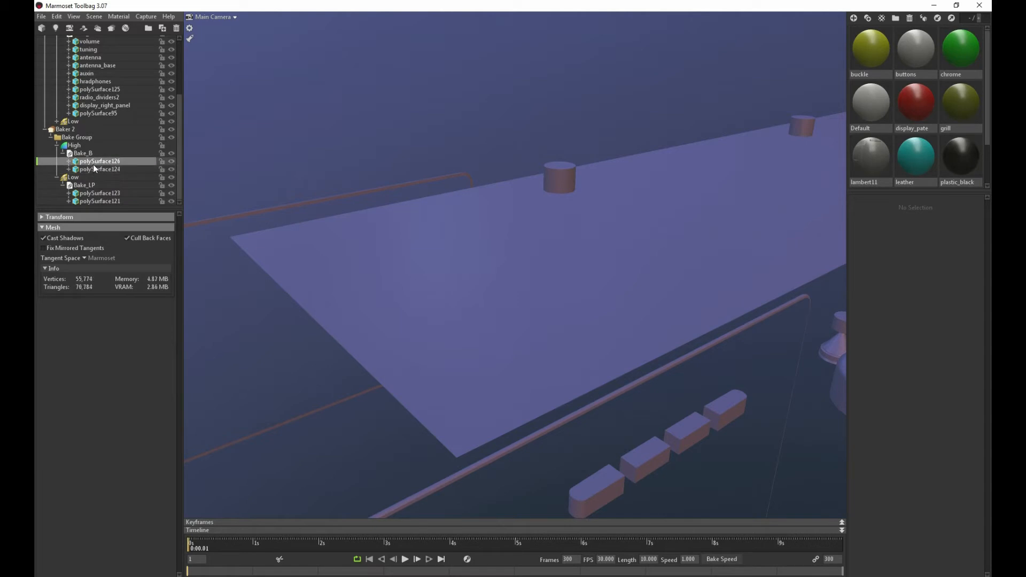
pyautogui.click(93, 168)
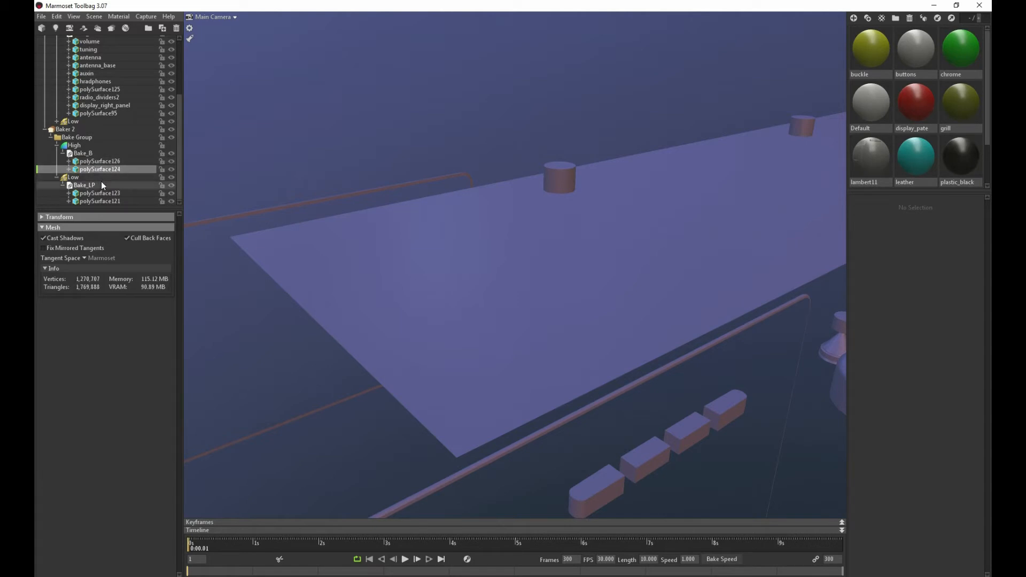
pyautogui.click(95, 114)
pyautogui.click(93, 106)
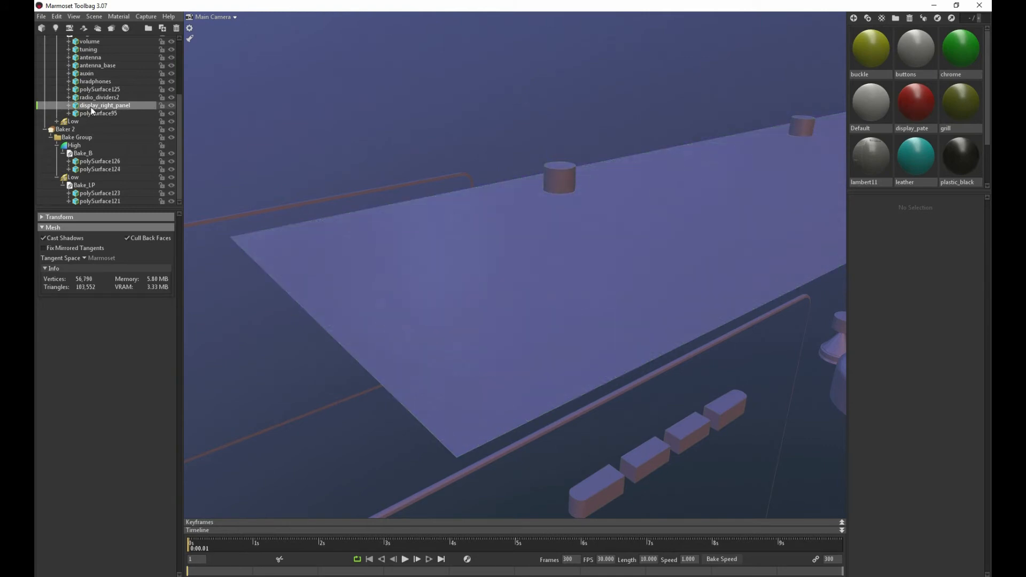
pyautogui.doubleClick(92, 107)
pyautogui.scroll(3, 94, 109)
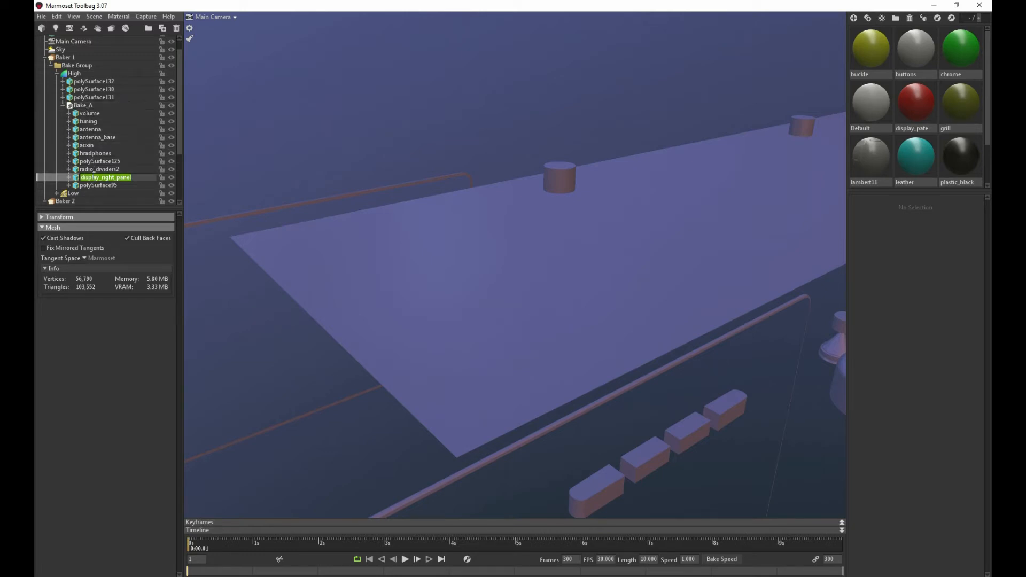
# Move the high-poly meshes polySurface132, polySurface130 and polySurface131 into Bake_A in Baker 1's High group
pyautogui.click(60, 105)
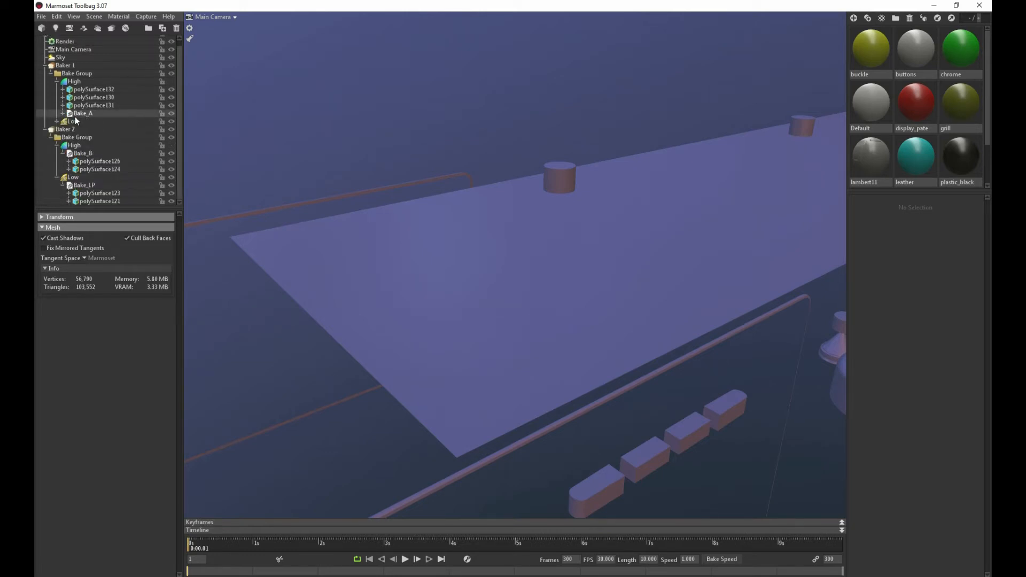
pyautogui.click(82, 115)
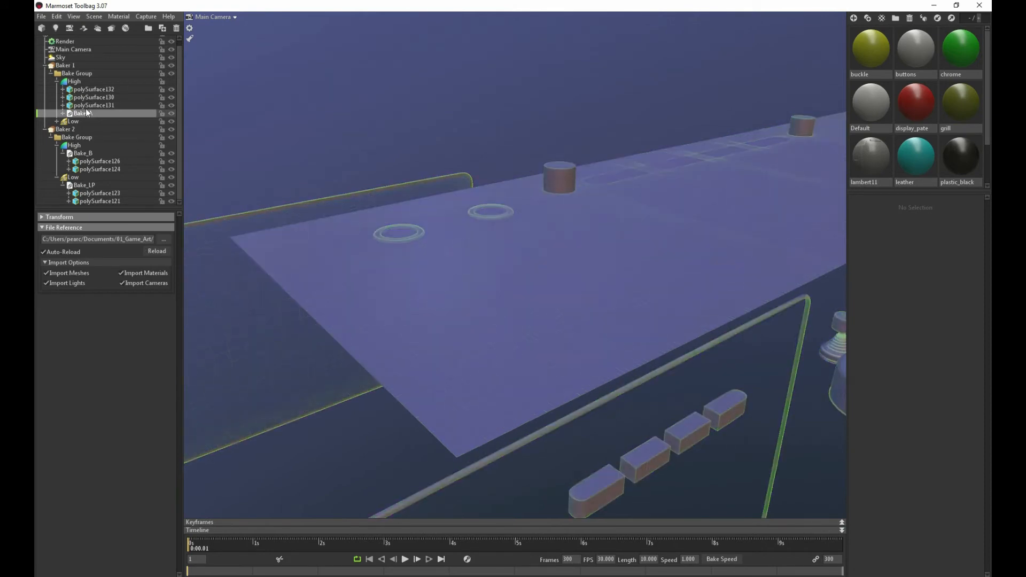
pyautogui.moveTo(87, 105)
pyautogui.mouseDown()
pyautogui.moveTo(82, 114)
pyautogui.moveTo(82, 104)
pyautogui.mouseUp()
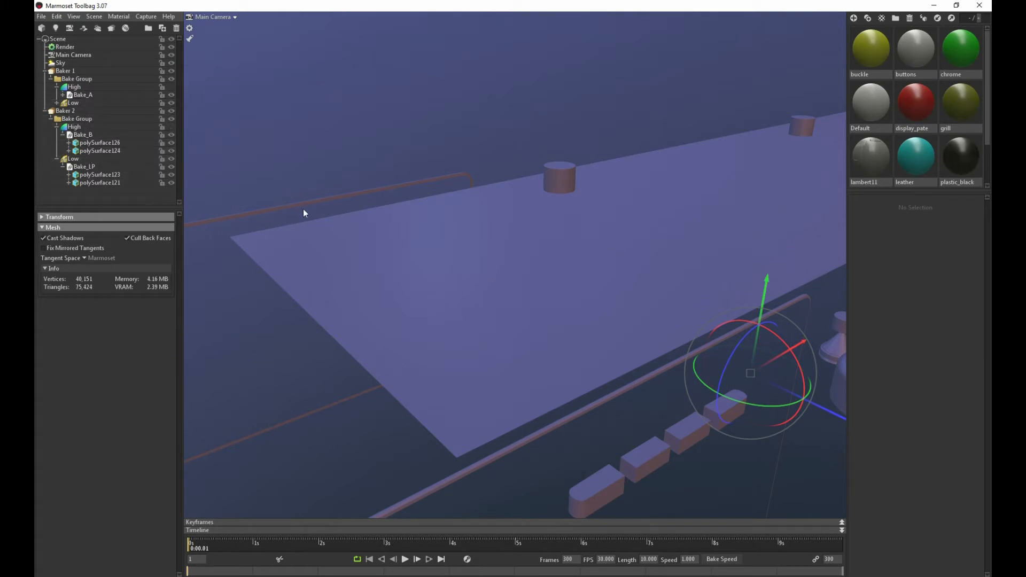
# Examine the low-poly display plate in Baker 1 again and locate its mesh within Bake_A_LP
pyautogui.click(65, 70)
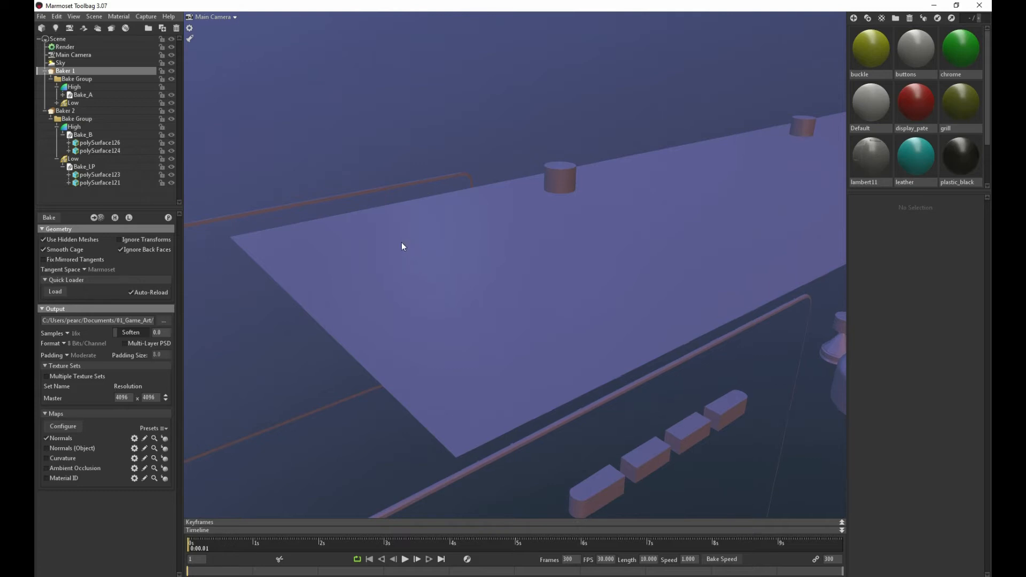
pyautogui.moveTo(401, 247); pyautogui.dragTo(444, 249)
pyautogui.click(444, 249)
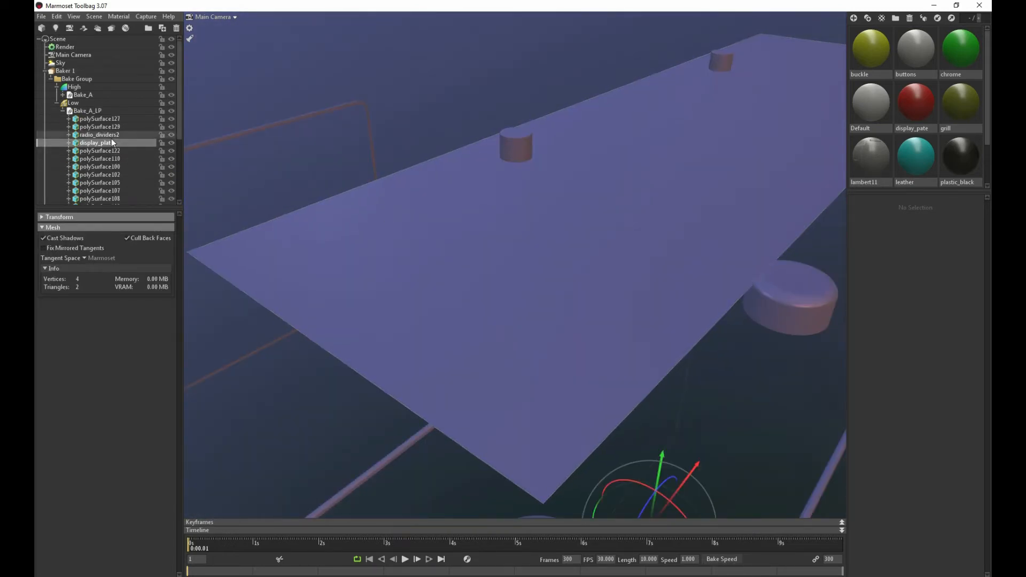
pyautogui.scroll(-3, 111, 140)
pyautogui.scroll(3, 111, 140)
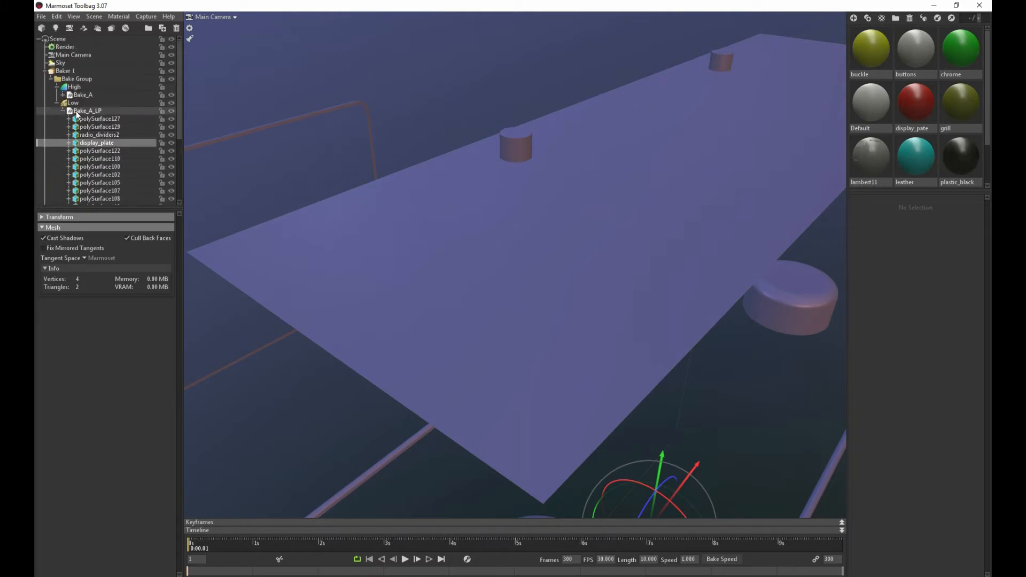
# Set the cage's Max Offset to 0.959 for Baker 1's Low group
pyautogui.click(80, 95)
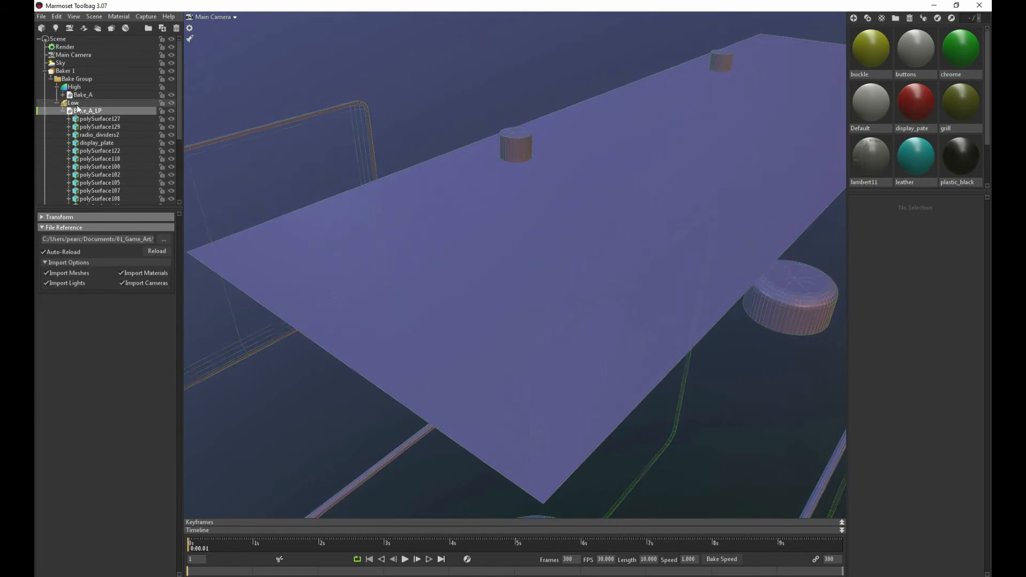
pyautogui.click(73, 103)
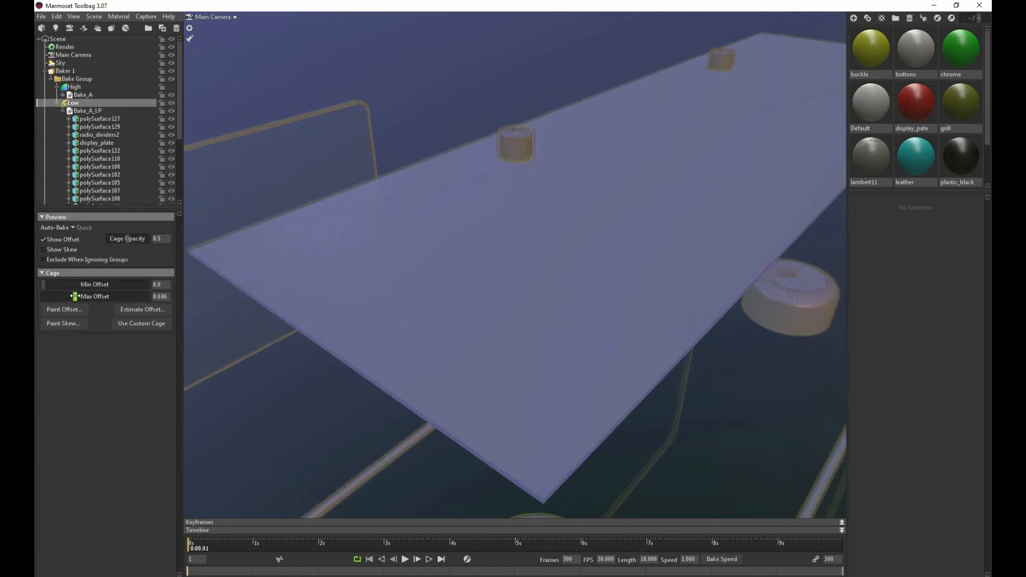
pyautogui.moveTo(74, 296)
pyautogui.mouseDown()
pyautogui.moveTo(87, 296)
pyautogui.moveTo(77, 296)
pyautogui.mouseUp()
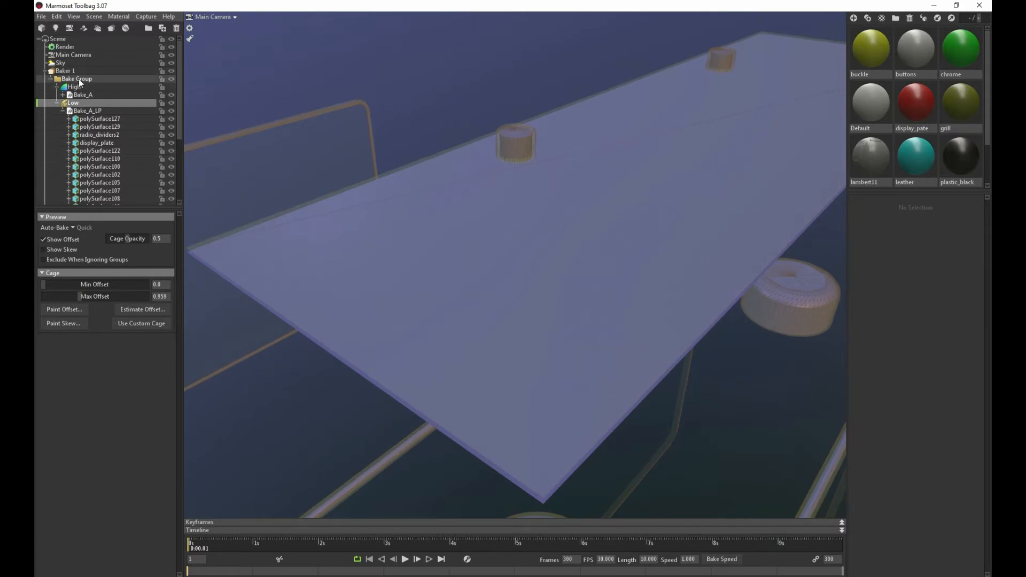
pyautogui.click(64, 70)
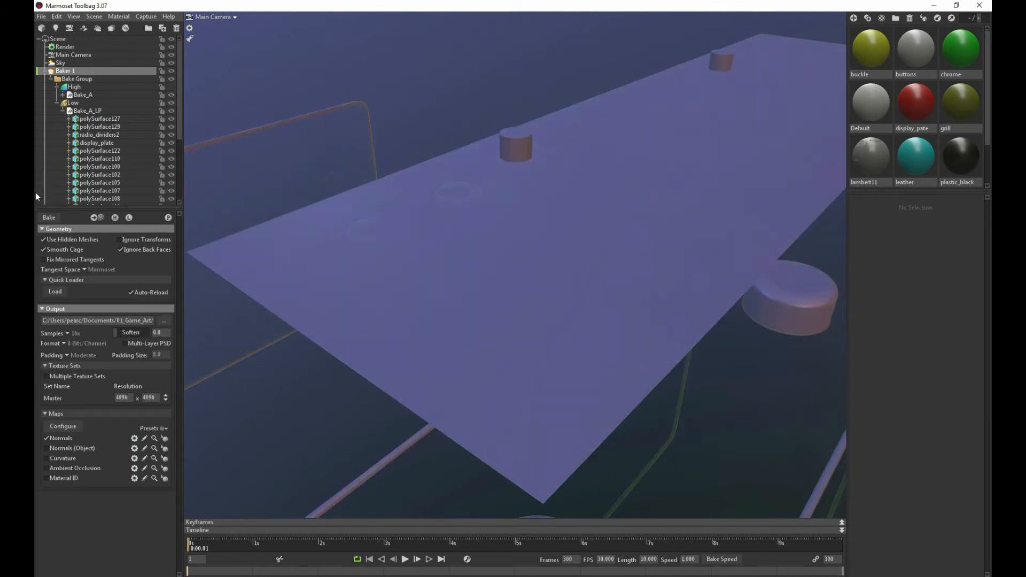
# Inspect the display plate's bake with the enlarged cage and check Baker 1's High group
pyautogui.doubleClick(387, 254)
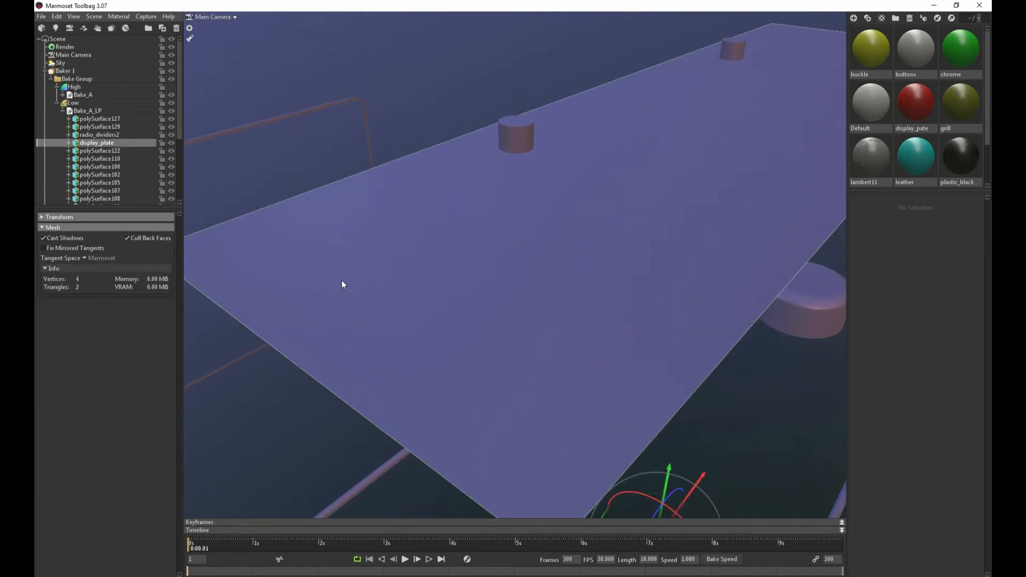
pyautogui.scroll(-1, 226, 213)
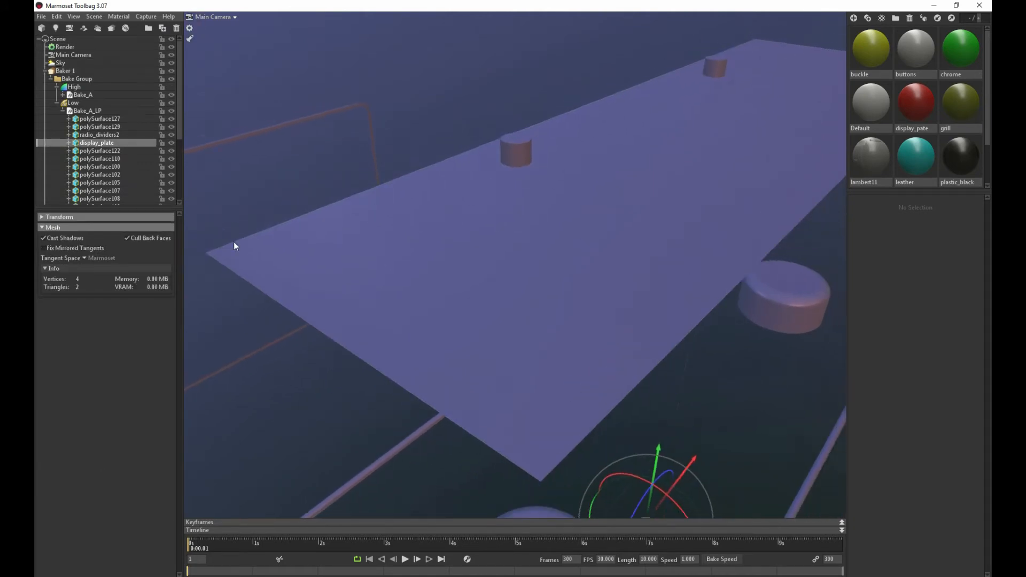
pyautogui.scroll(-2, 293, 211)
pyautogui.scroll(3, 293, 211)
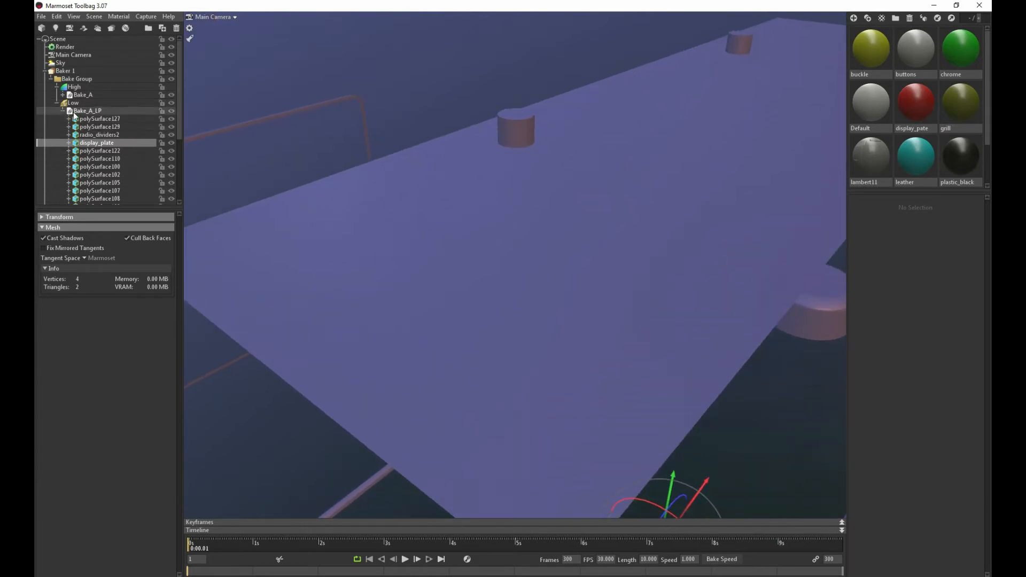
pyautogui.click(73, 89)
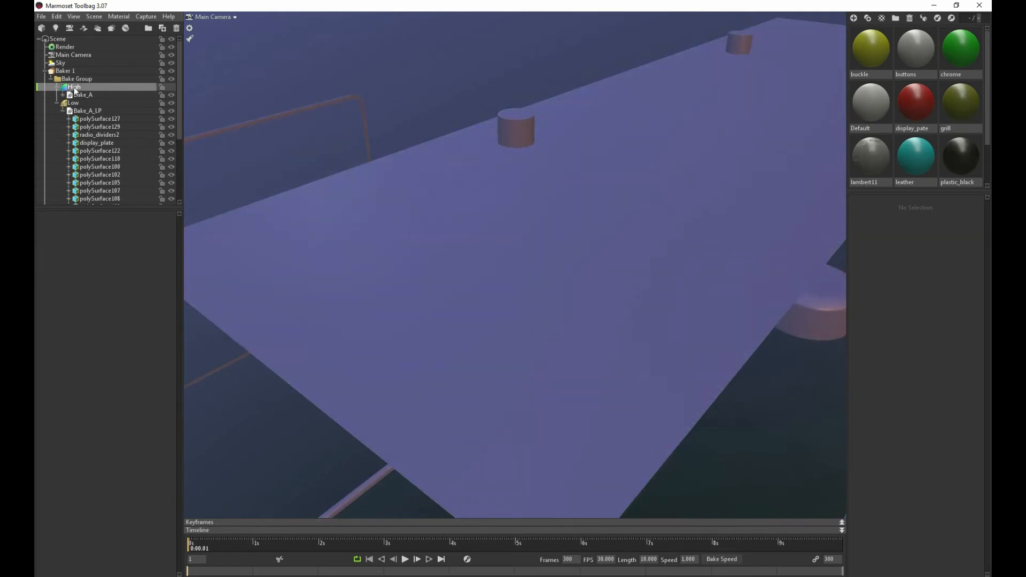
pyautogui.click(74, 88)
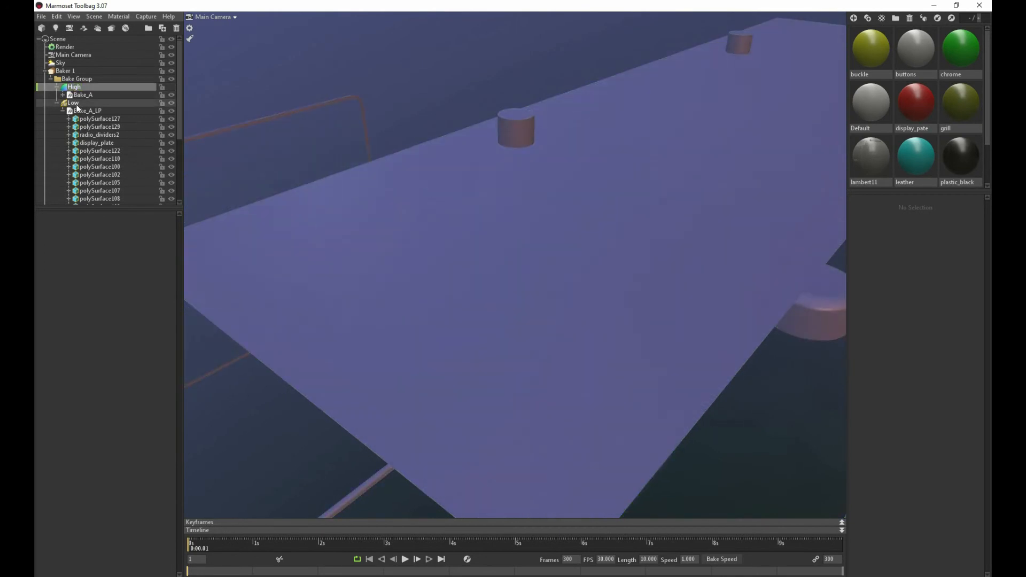
# Set the cage's Max Offset to 0.235 for Baker 1's Low group and return to Baker 1's settings
pyautogui.click(76, 105)
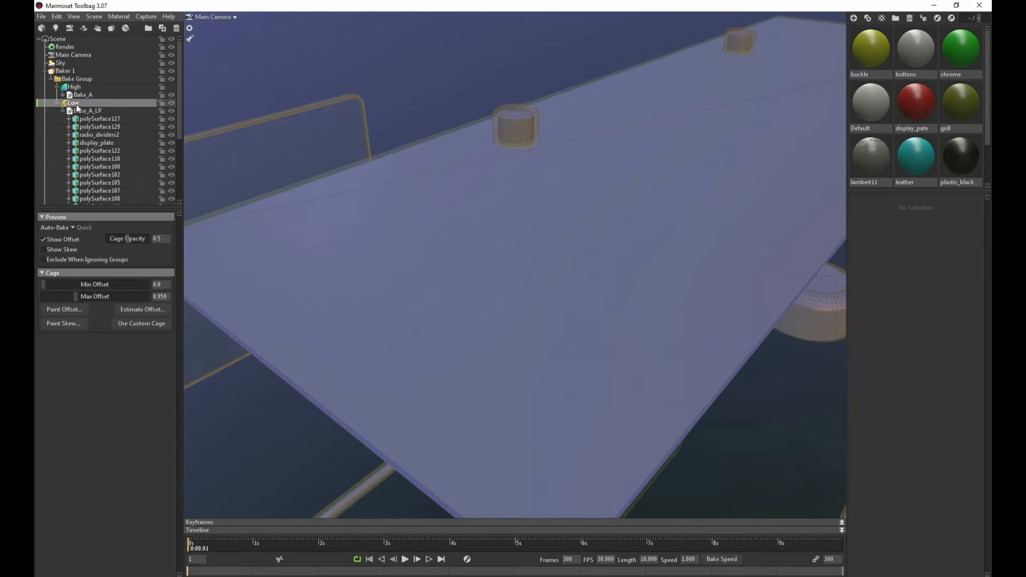
pyautogui.click(76, 259)
pyautogui.moveTo(77, 300)
pyautogui.mouseDown()
pyautogui.moveTo(102, 298)
pyautogui.moveTo(39, 298)
pyautogui.moveTo(64, 297)
pyautogui.mouseUp()
pyautogui.click(64, 71)
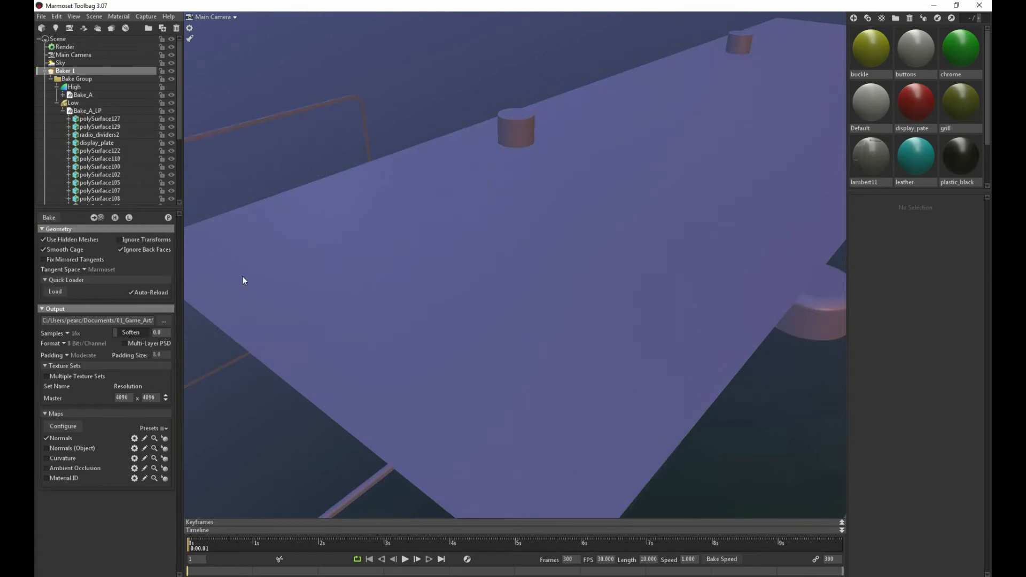
# Inspect the baked knobs and buttons, and examine the speaker front's logo and grille up close
pyautogui.scroll(-10, 386, 213)
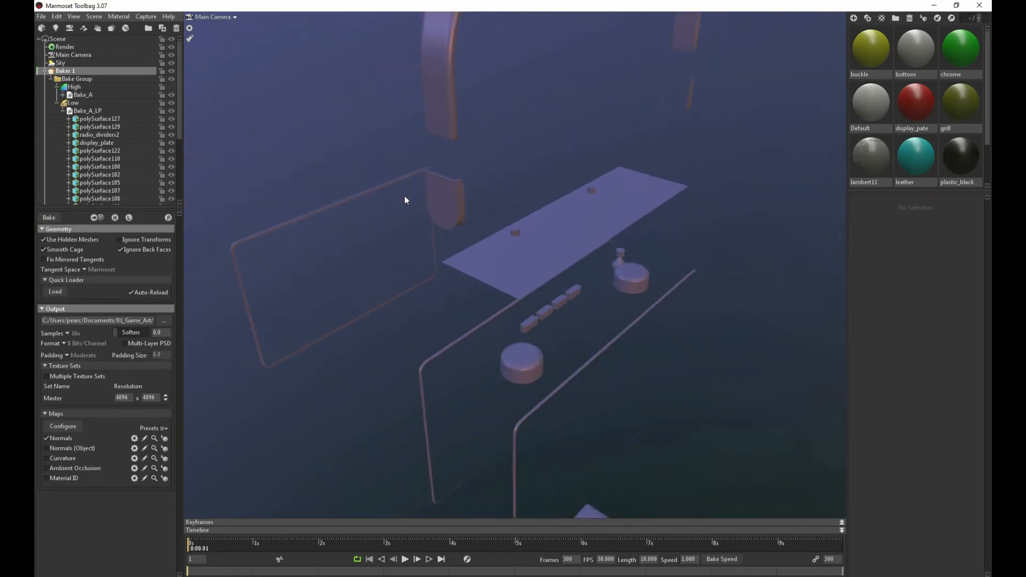
pyautogui.moveTo(405, 200); pyautogui.dragTo(521, 127)
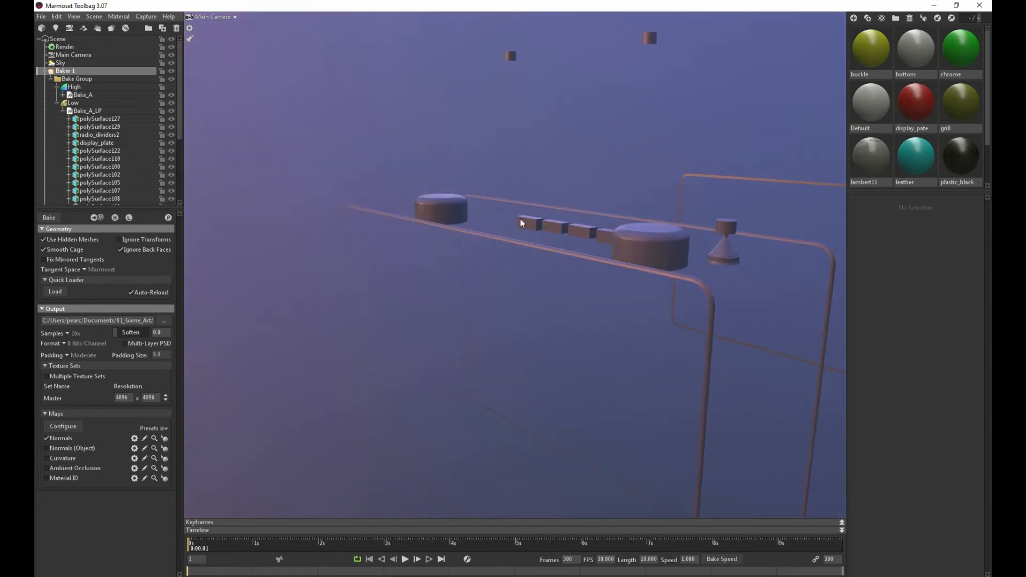
pyautogui.moveTo(520, 223); pyautogui.dragTo(472, 198)
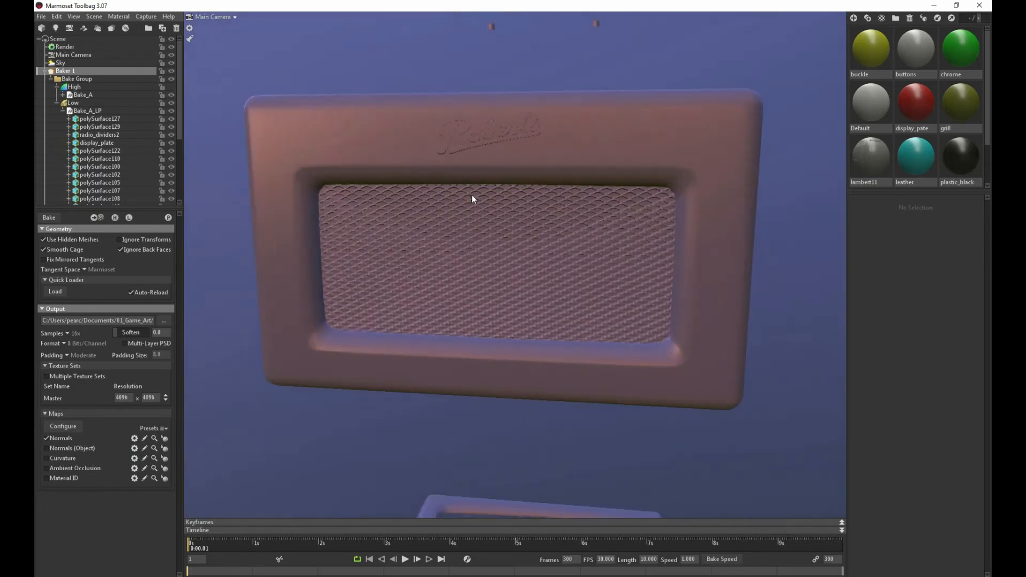
pyautogui.scroll(6, 473, 195)
pyautogui.scroll(-2, 451, 165)
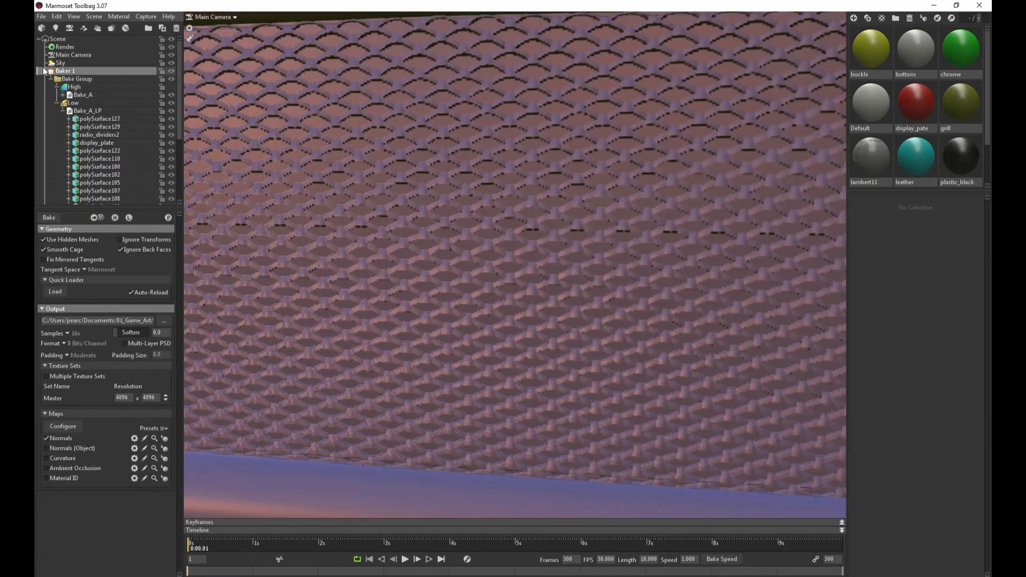
# Set Baker 2's samples to 16x and its resolution to 4096 x 4096, and bake the speaker front
pyautogui.click(44, 71)
pyautogui.click(63, 79)
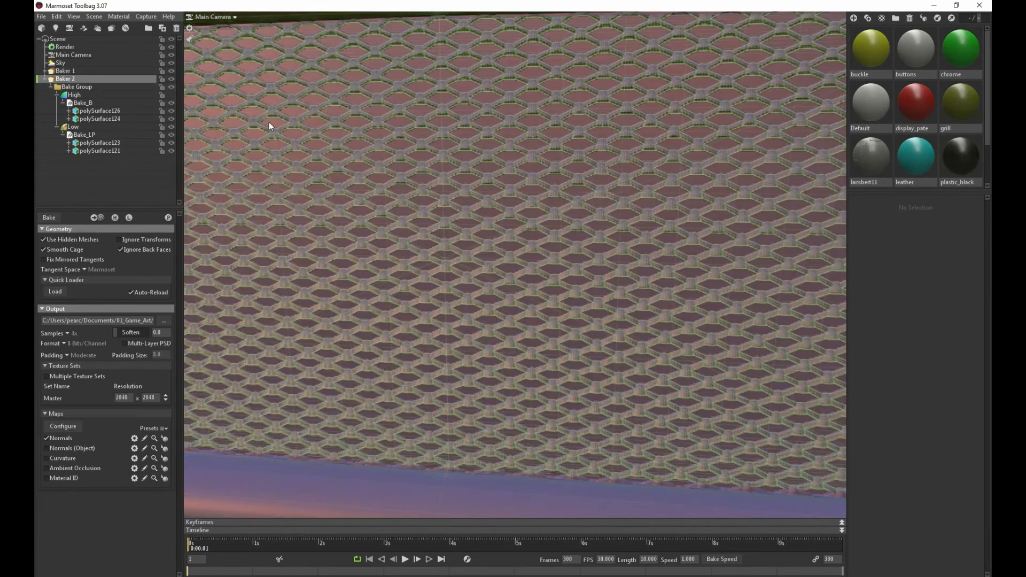
pyautogui.scroll(-5, 271, 124)
pyautogui.moveTo(274, 126); pyautogui.dragTo(252, 160)
pyautogui.click(71, 80)
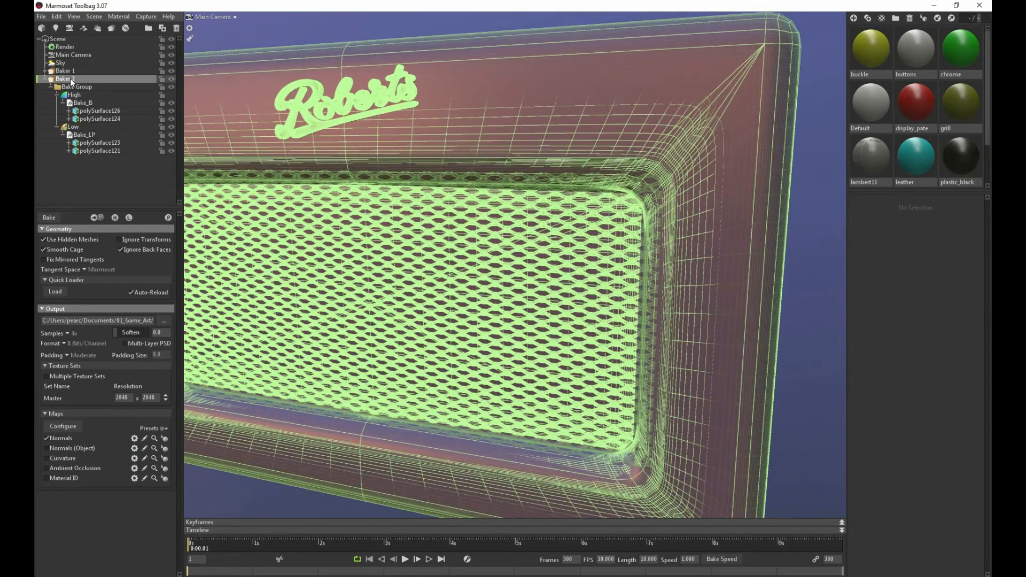
pyautogui.click(54, 217)
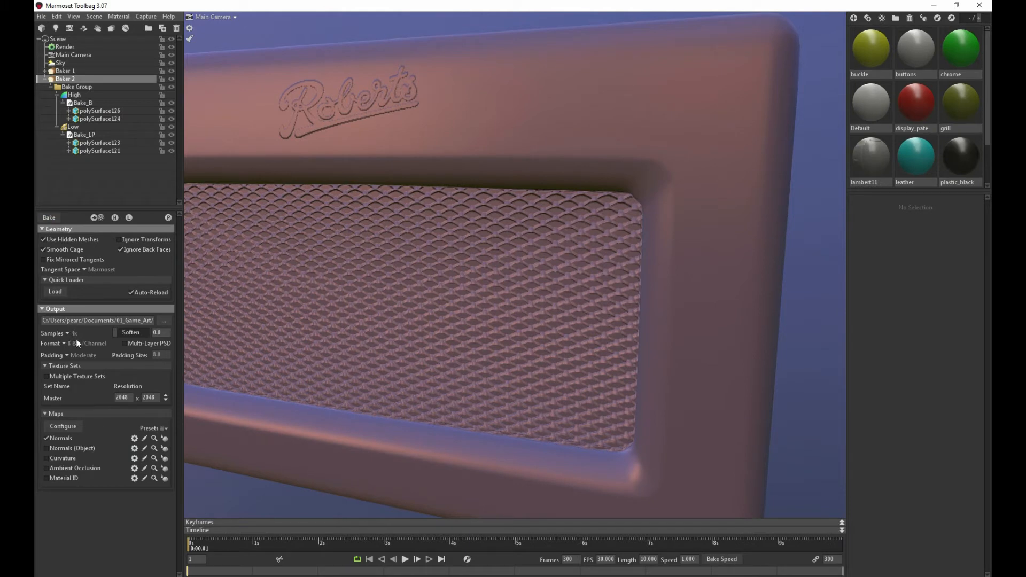
pyautogui.click(67, 332)
pyautogui.click(76, 348)
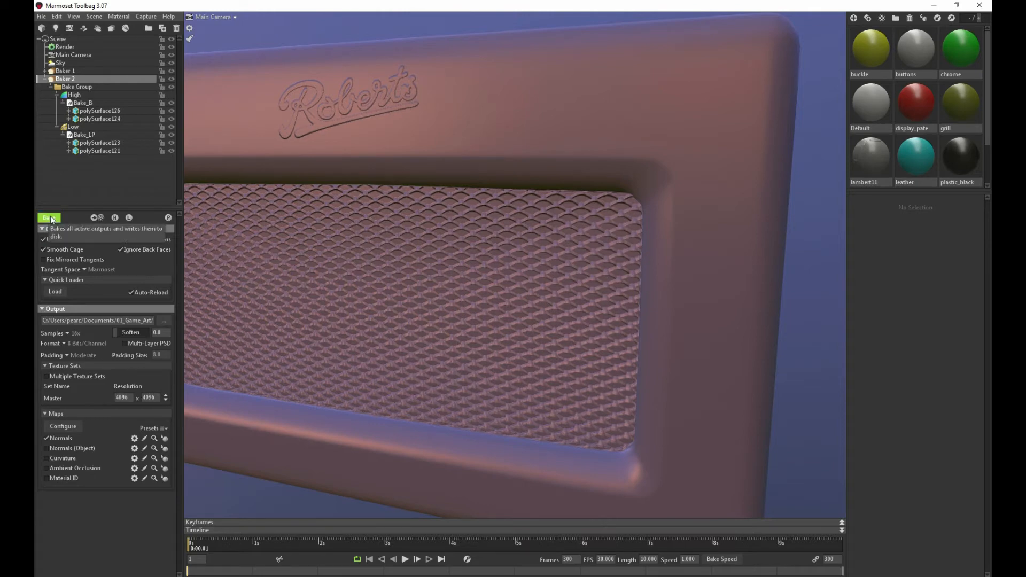
# Examine the baked radio body, speaker front, display plate and knobs from several angles
pyautogui.scroll(-8, 440, 229)
pyautogui.moveTo(412, 222); pyautogui.dragTo(384, 219, button='middle')
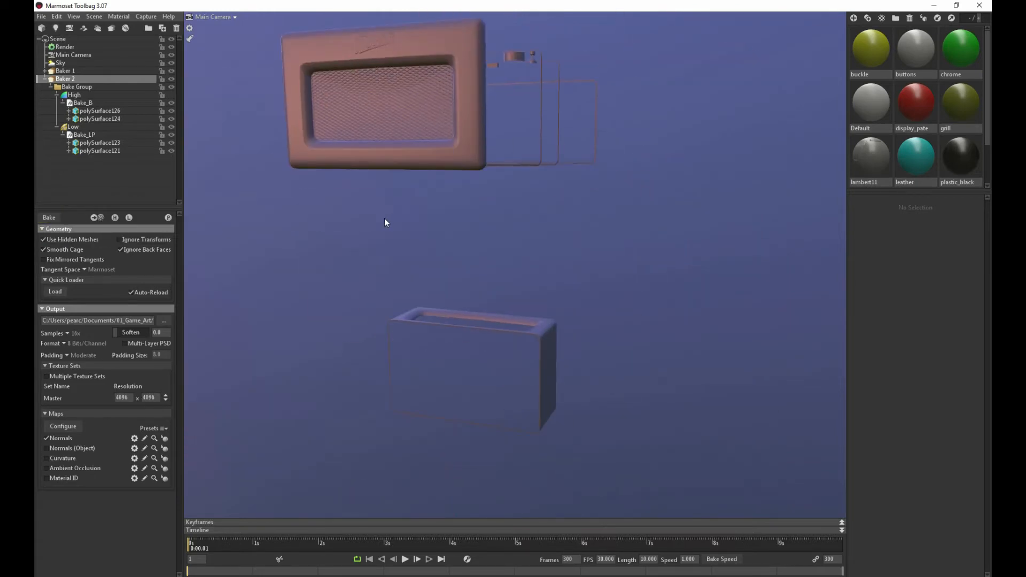
pyautogui.moveTo(384, 218); pyautogui.dragTo(172, 233)
pyautogui.scroll(8, 491, 370)
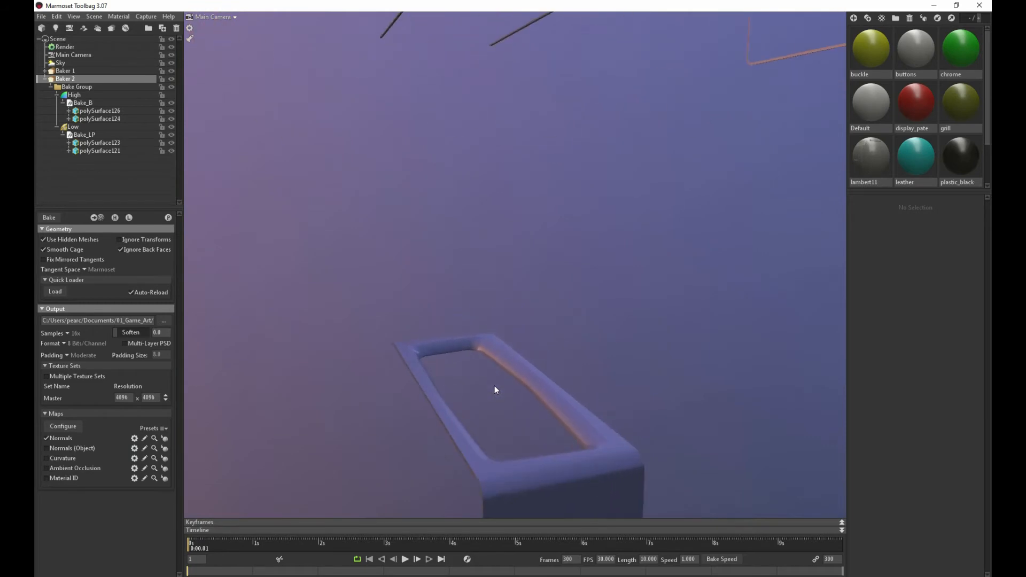
pyautogui.moveTo(495, 386); pyautogui.dragTo(490, 399)
pyautogui.scroll(-7, 465, 335)
pyautogui.moveTo(468, 207); pyautogui.dragTo(470, 270, button='middle')
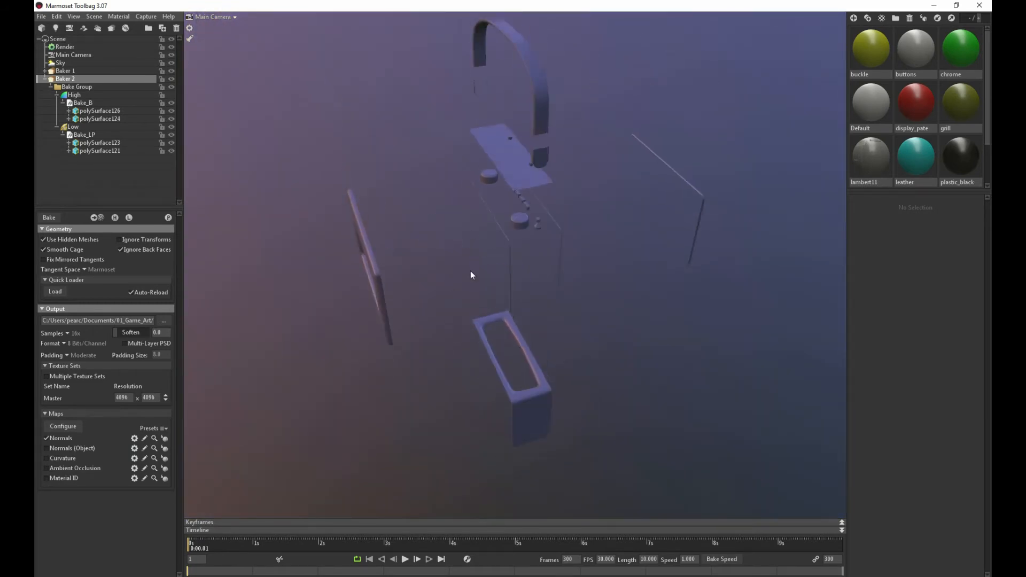
pyautogui.moveTo(470, 270); pyautogui.dragTo(511, 274)
pyautogui.scroll(6, 394, 177)
pyautogui.scroll(-4, 247, 152)
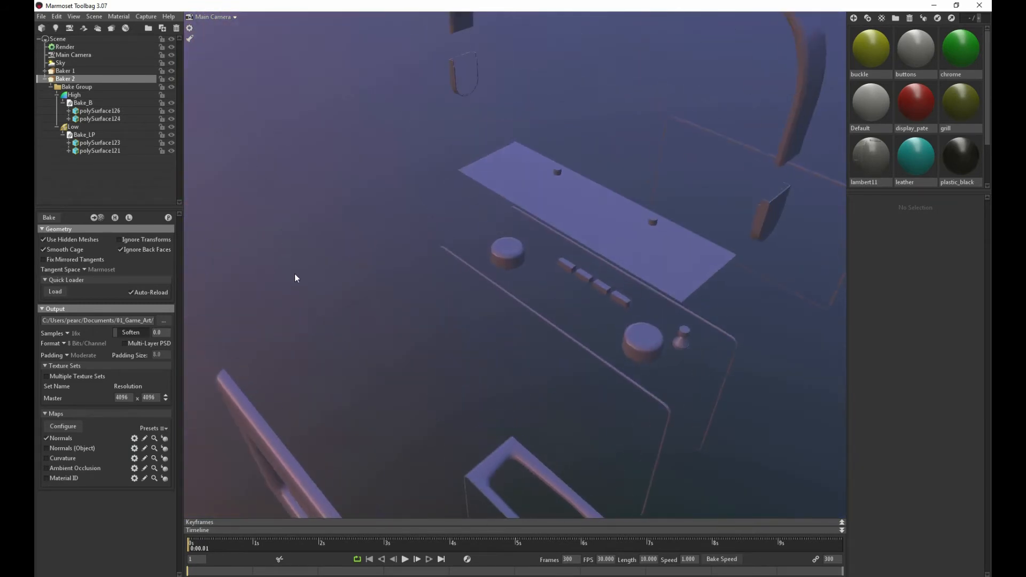
pyautogui.click(63, 71)
pyautogui.moveTo(302, 127); pyautogui.dragTo(367, 159)
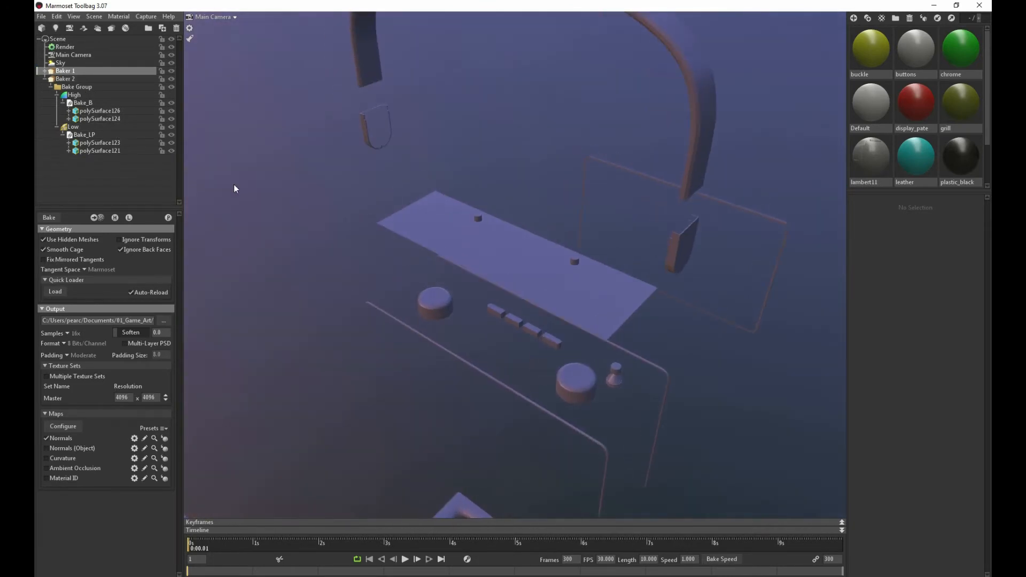
# Collapse the mesh lists of Bake_B and Bake_A_LP and add a third baker to the scene
pyautogui.click(63, 104)
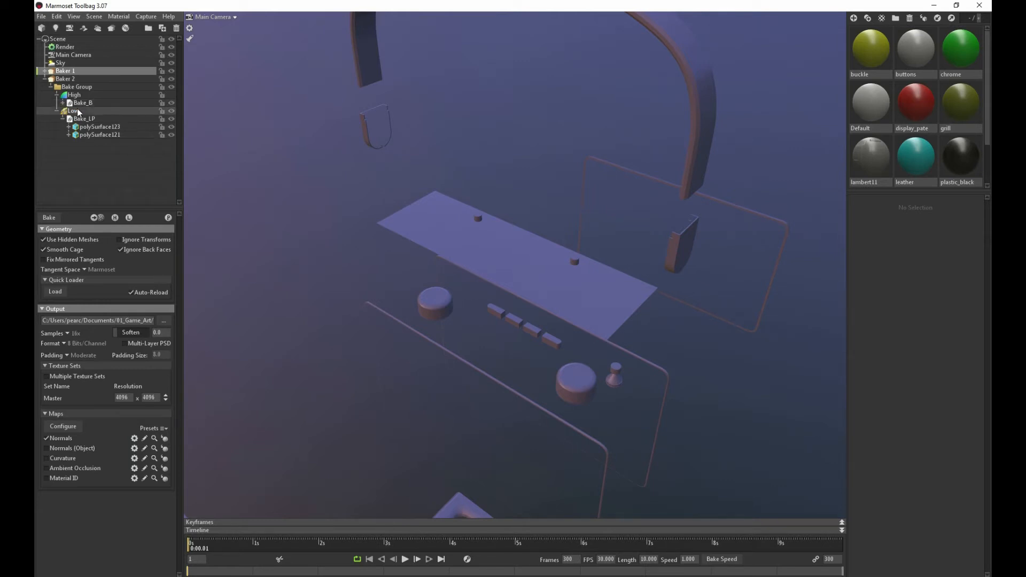
pyautogui.click(45, 71)
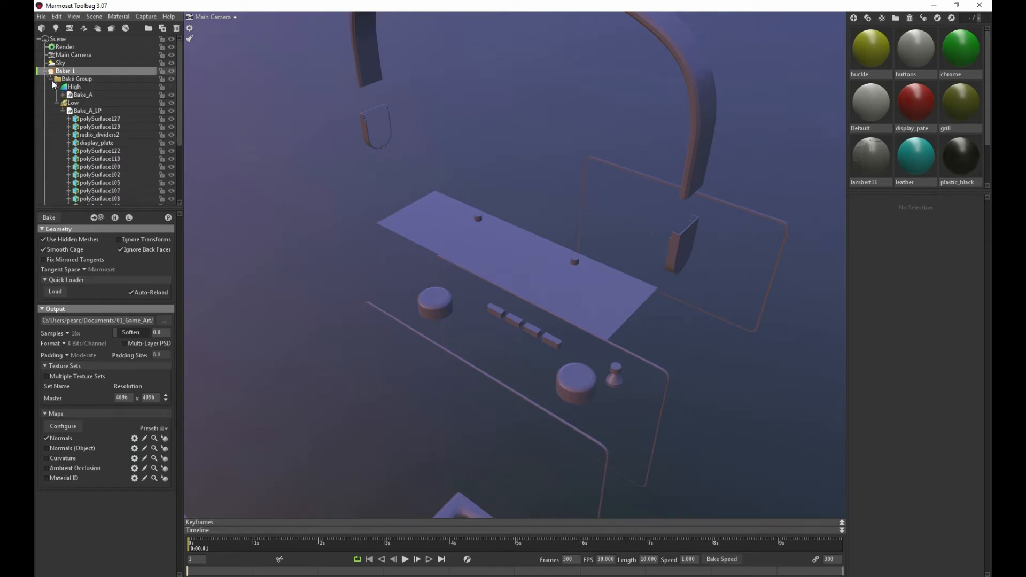
pyautogui.scroll(-4, 123, 143)
pyautogui.scroll(4, 121, 138)
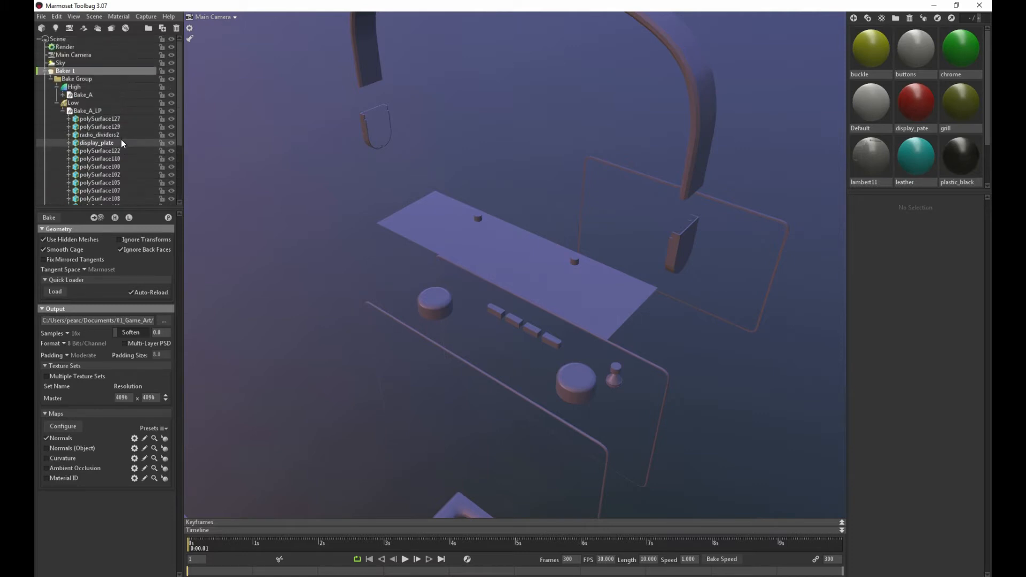
pyautogui.click(62, 111)
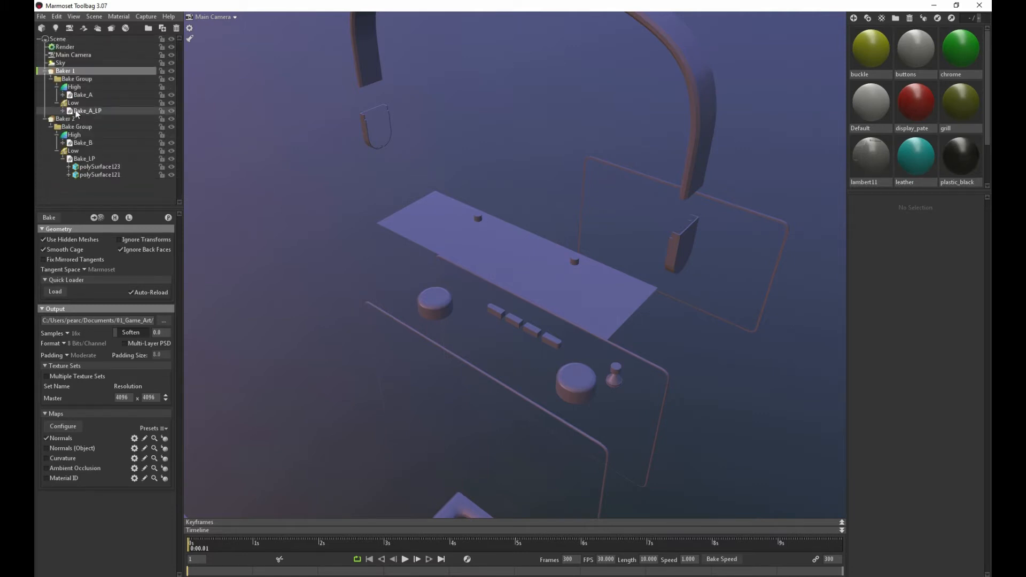
pyautogui.click(76, 112)
pyautogui.click(78, 96)
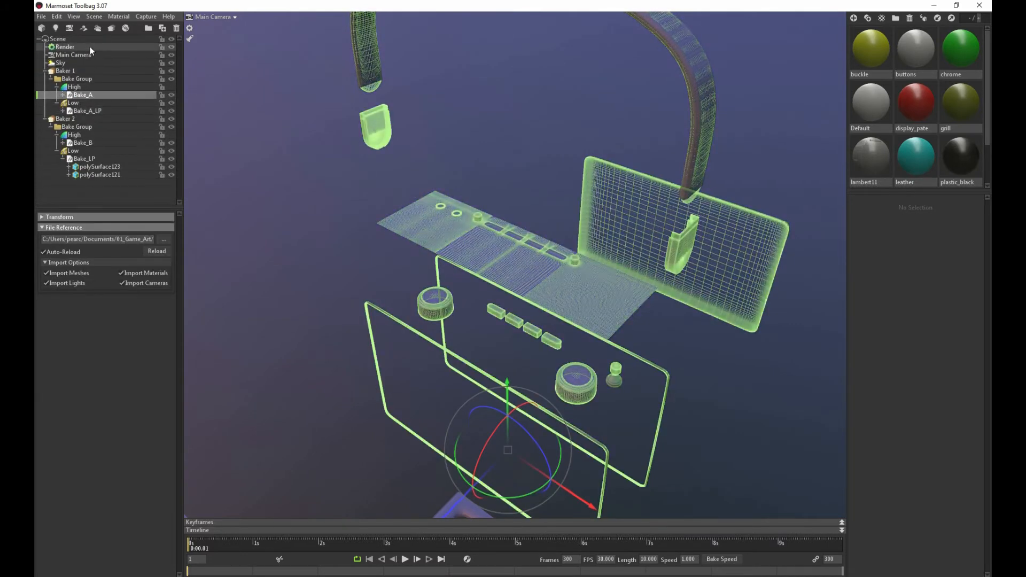
pyautogui.click(111, 28)
pyautogui.scroll(-1, 95, 133)
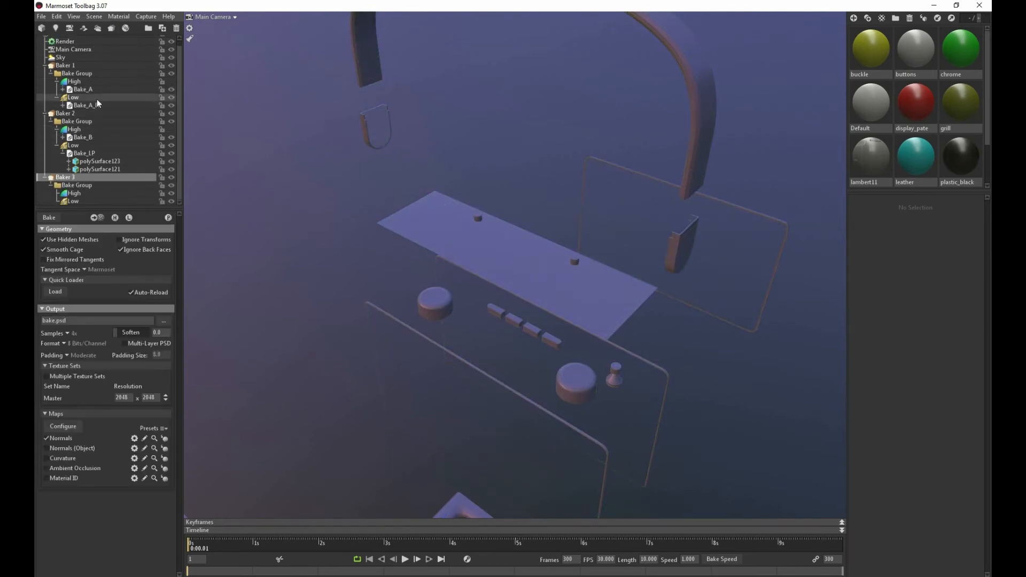
# Try to move Bake_A and Baker 1's whole Low group into Baker 3, and undo both moves
pyautogui.moveTo(78, 89); pyautogui.dragTo(81, 194)
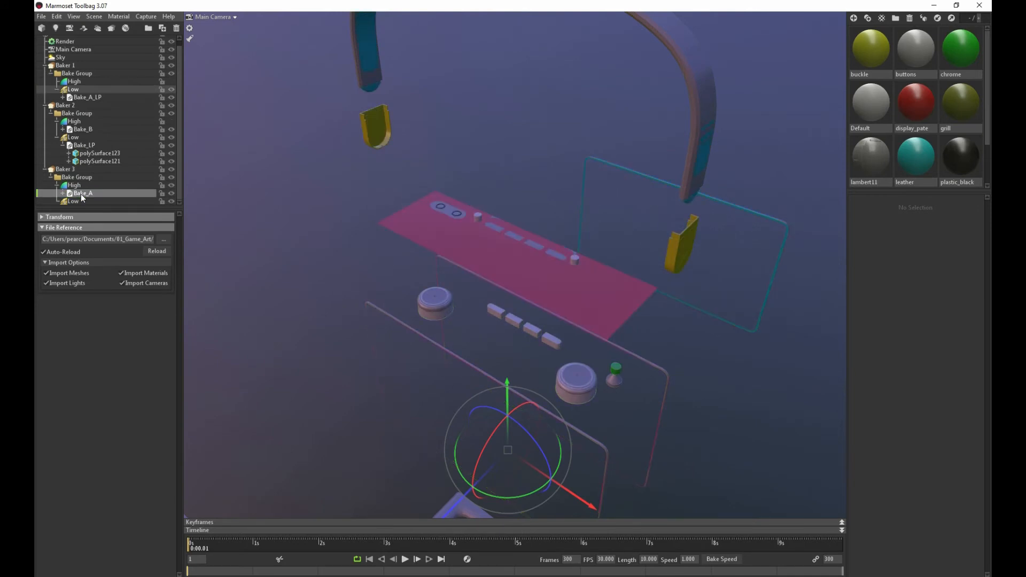
pyautogui.click(83, 89)
pyautogui.moveTo(77, 202); pyautogui.dragTo(76, 201)
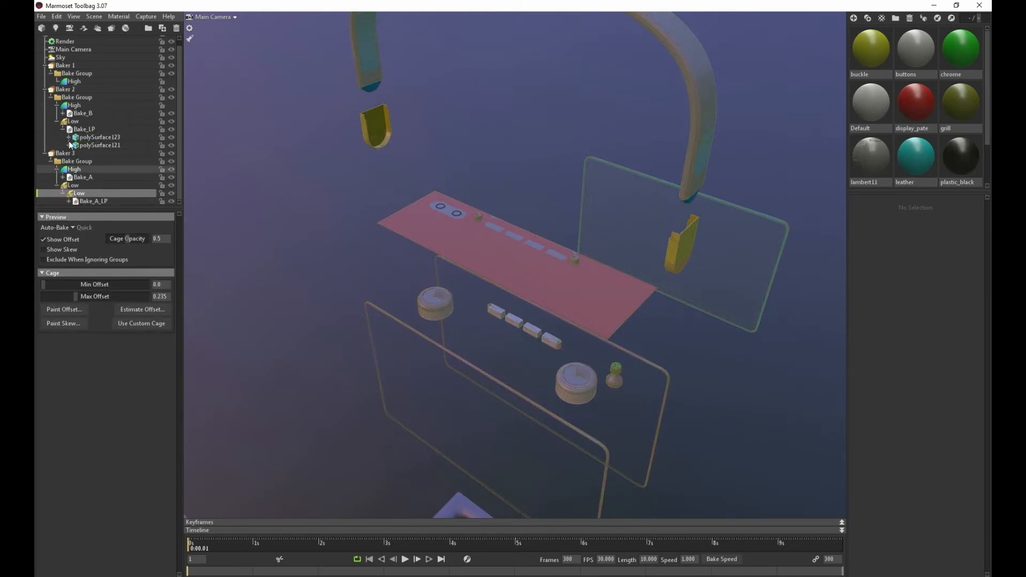
pyautogui.hotkey('ctrl', 'z')
pyautogui.hotkey('ctrl', 'z')
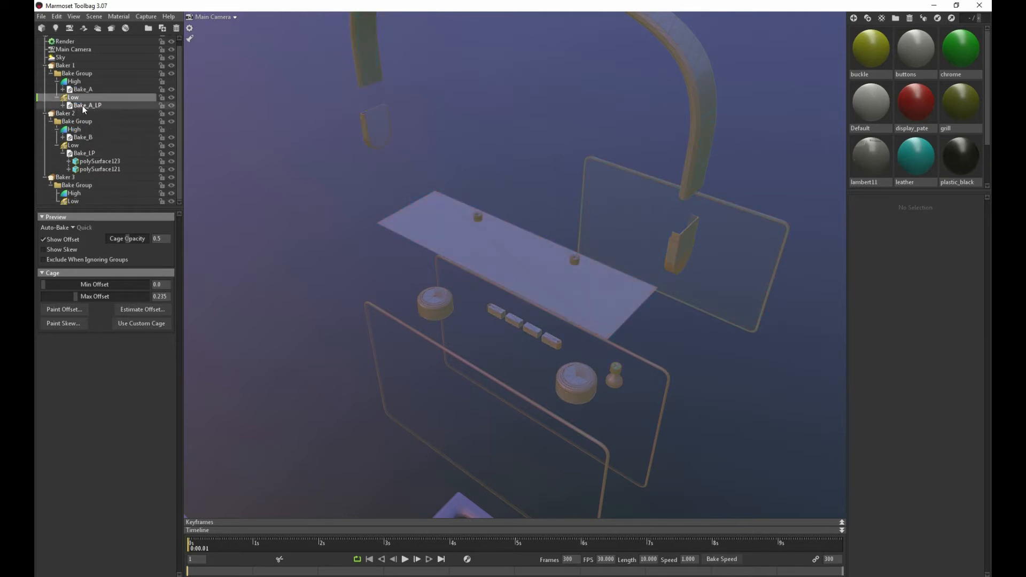
# Move Bake_A_LP into Baker 3's Low group and Bake_A into its High group
pyautogui.click(83, 107)
pyautogui.moveTo(84, 109); pyautogui.dragTo(82, 201)
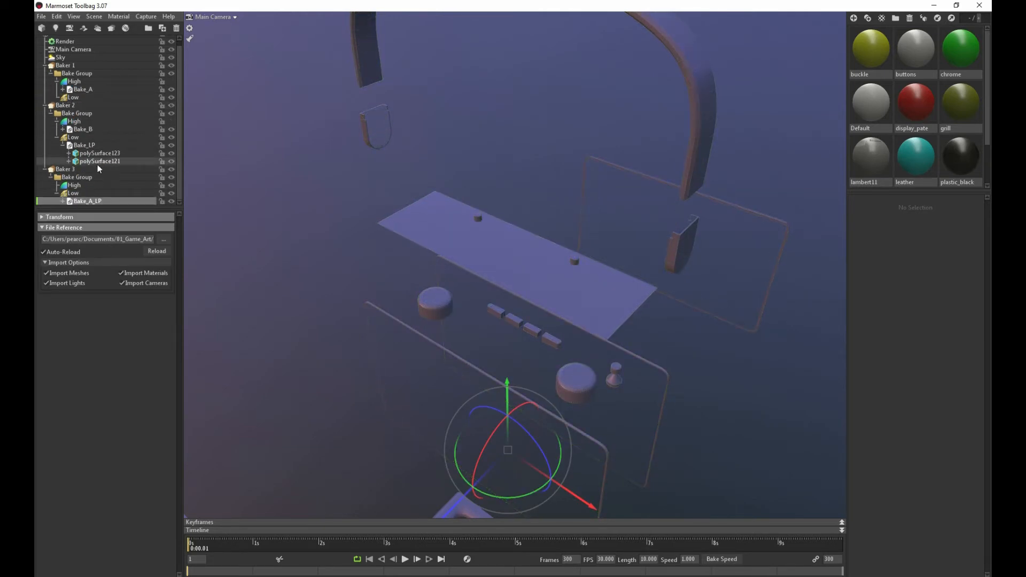
pyautogui.moveTo(83, 94); pyautogui.dragTo(88, 184)
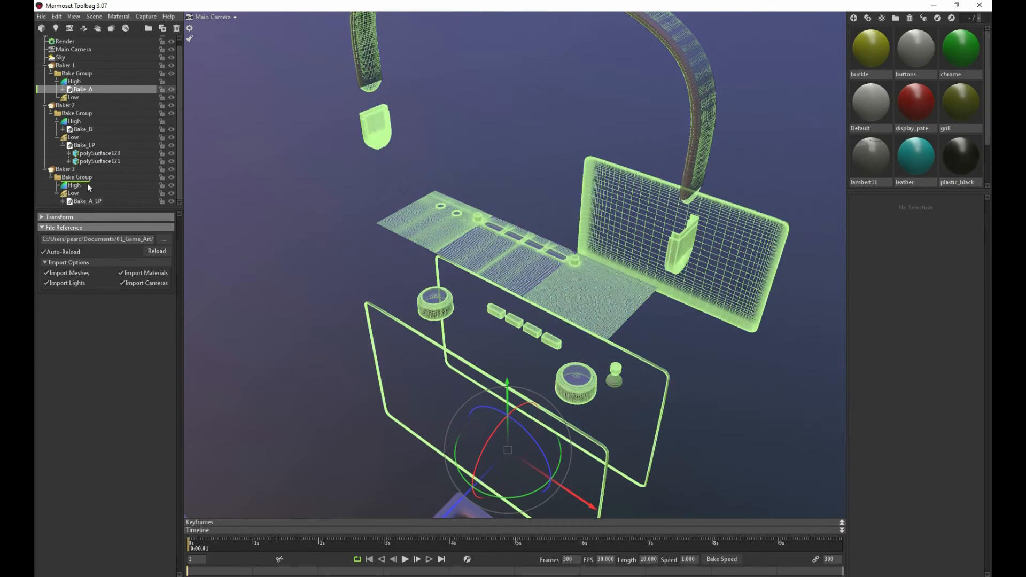
# Delete the emptied Baker 1 from the scene
pyautogui.click(65, 66)
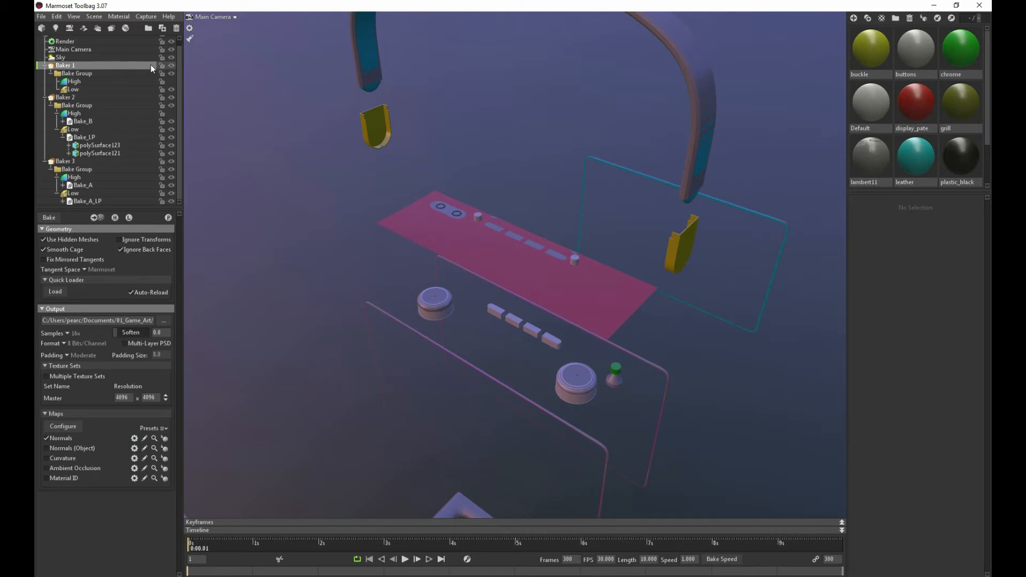
pyautogui.click(46, 65)
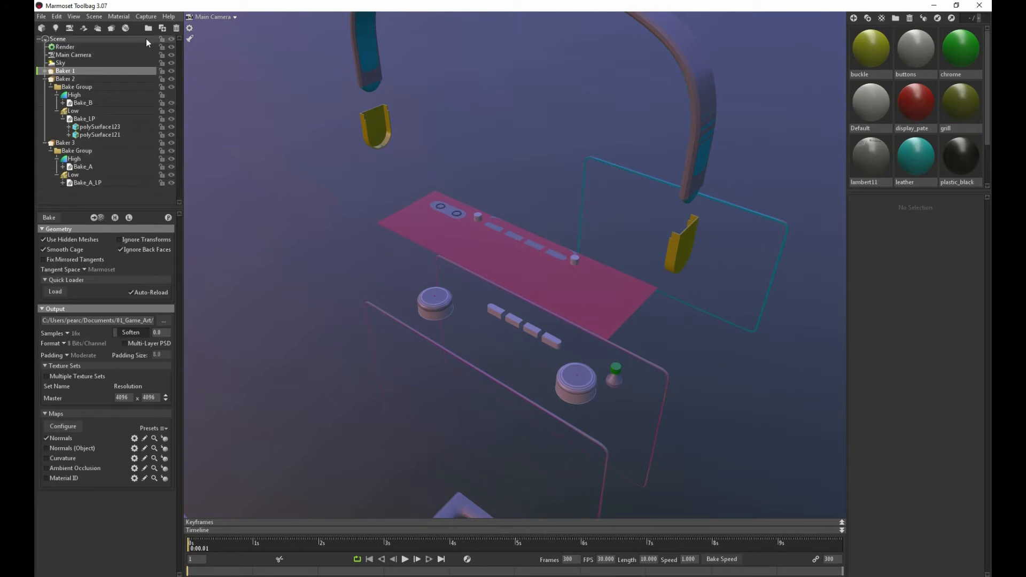
pyautogui.click(176, 28)
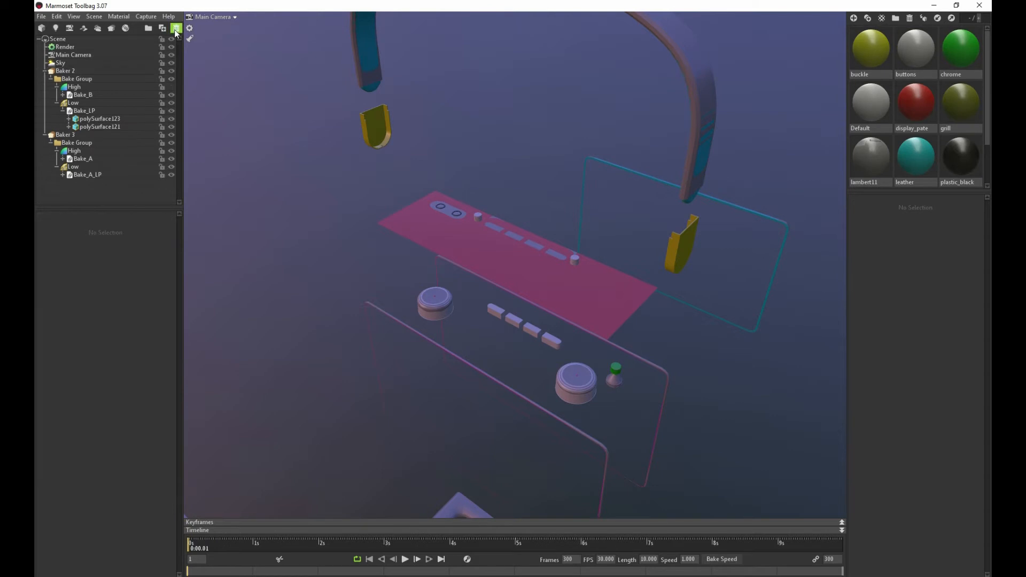
# Hide Baker 3's high-poly meshes and bake its normal map with the output replacing radio_bakeA_normal.psd
pyautogui.click(67, 135)
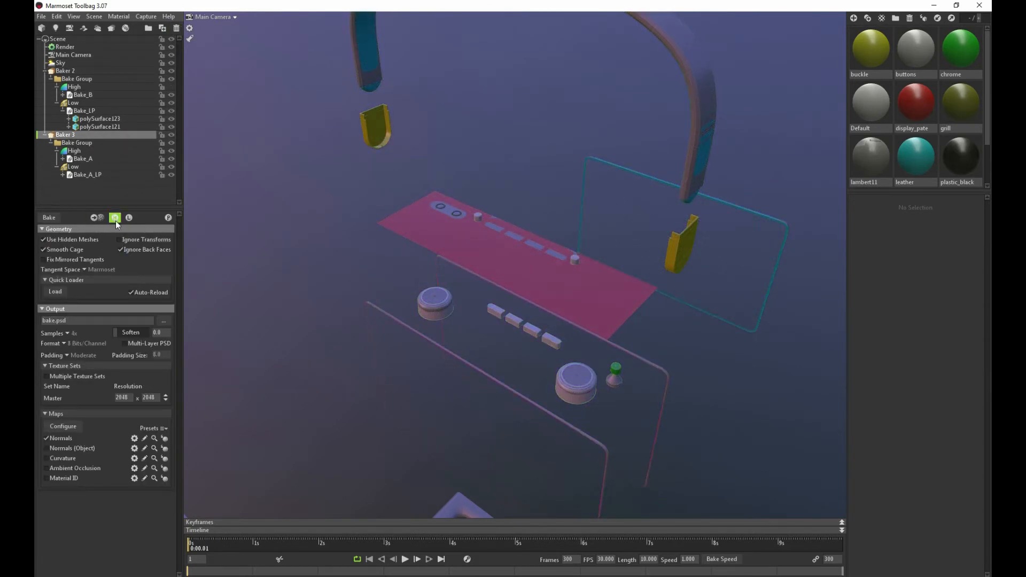
pyautogui.click(116, 219)
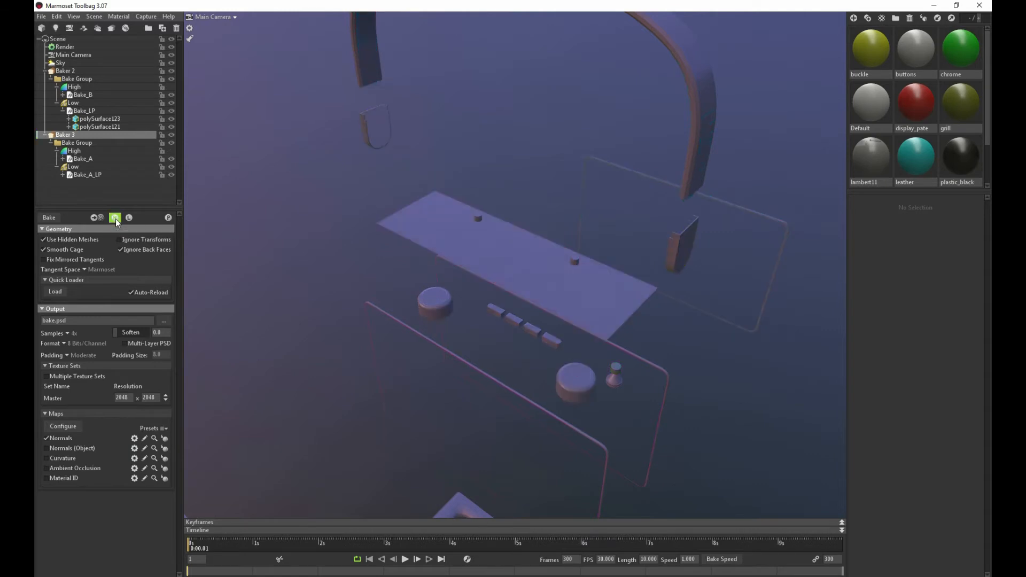
pyautogui.click(169, 218)
pyautogui.click(546, 330)
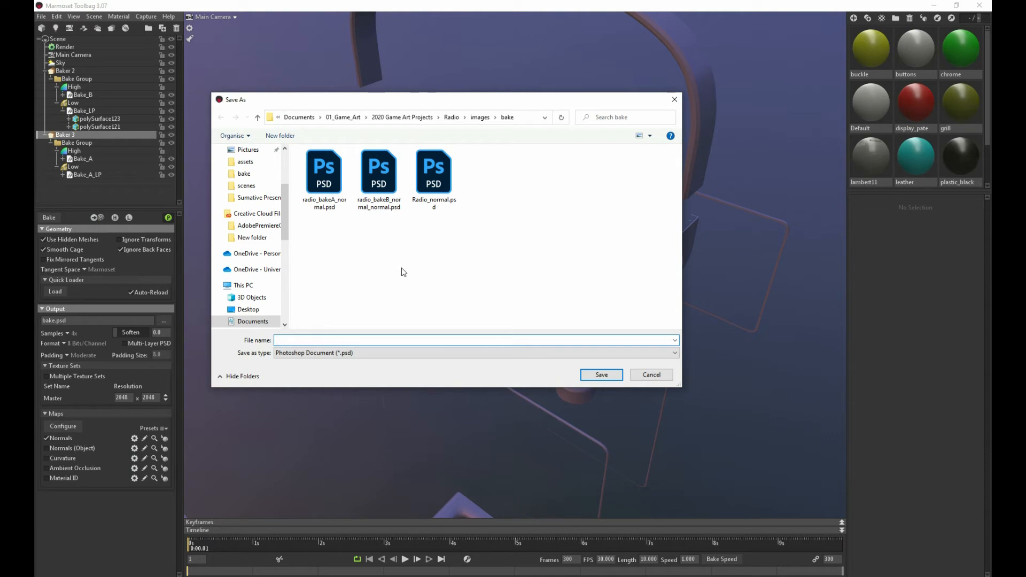
pyautogui.click(342, 187)
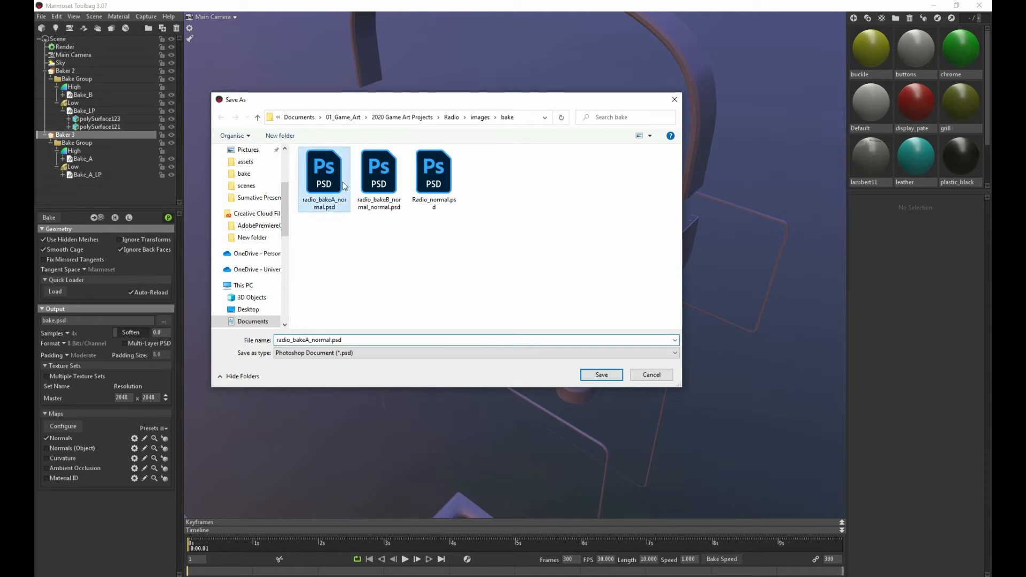
pyautogui.click(589, 374)
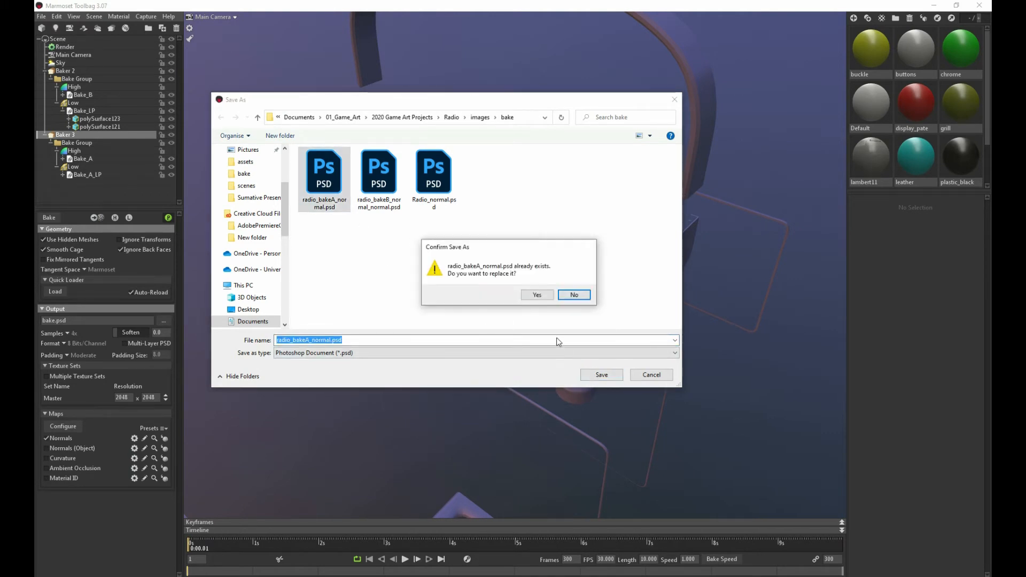
pyautogui.click(537, 296)
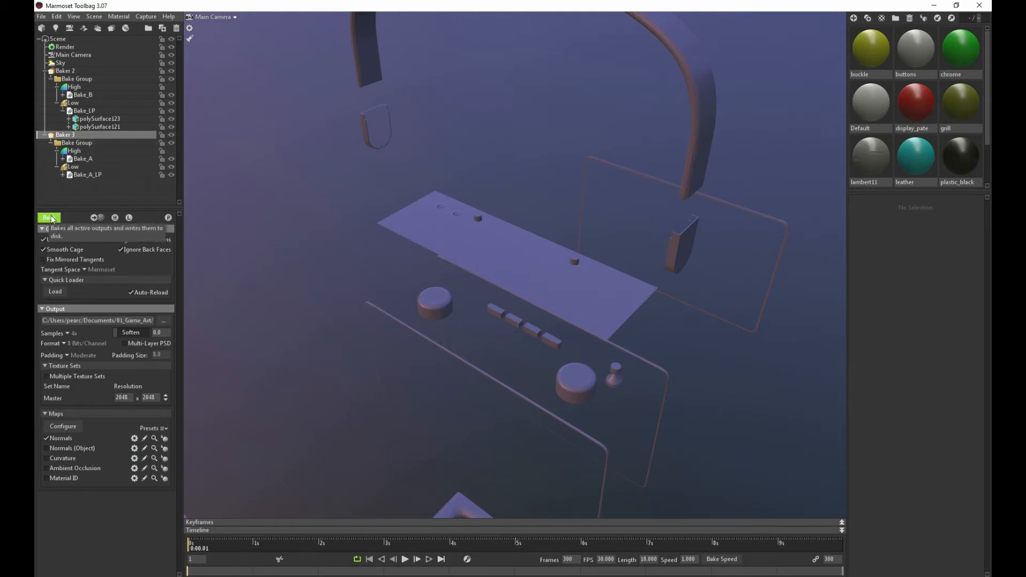
# Reduce the max cage offset of Baker 3's Low group to 0.5
pyautogui.keyDown('alt'); pyautogui.moveTo(324, 248); pyautogui.dragTo(347, 259, button='right'); pyautogui.keyUp('alt')
pyautogui.keyDown('alt'); pyautogui.moveTo(333, 218); pyautogui.dragTo(404, 273, button='right'); pyautogui.keyUp('alt')
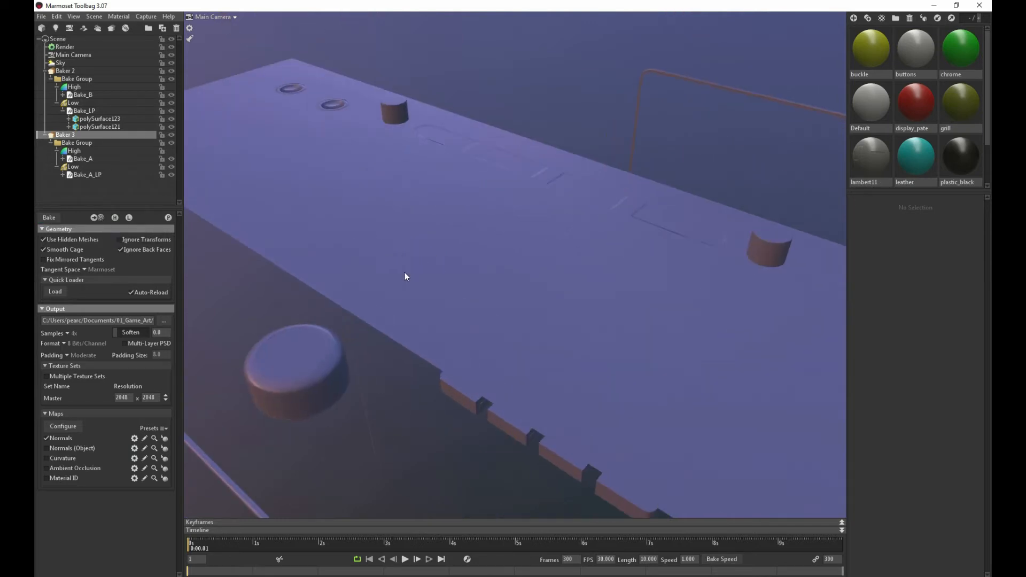
pyautogui.keyDown('alt'); pyautogui.moveTo(369, 222); pyautogui.dragTo(381, 251, button='middle'); pyautogui.keyUp('alt')
pyautogui.moveTo(382, 251)
pyautogui.keyDown('alt'); pyautogui.mouseDown(button='right')
pyautogui.moveTo(407, 275)
pyautogui.moveTo(378, 245)
pyautogui.mouseUp(button='right'); pyautogui.keyUp('alt')
pyautogui.keyDown('alt'); pyautogui.moveTo(377, 244); pyautogui.dragTo(527, 287, button='middle'); pyautogui.keyUp('alt')
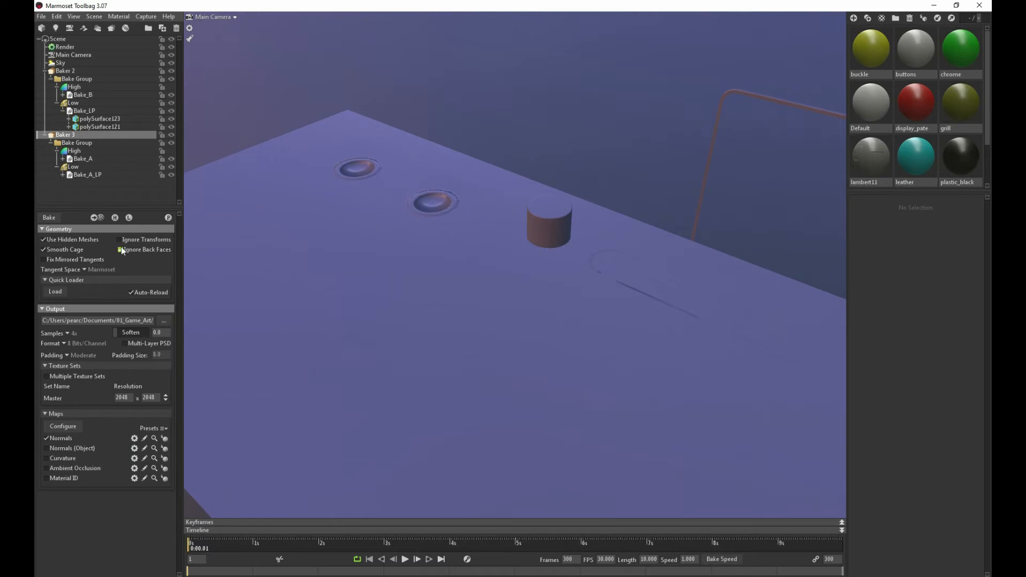
pyautogui.click(82, 166)
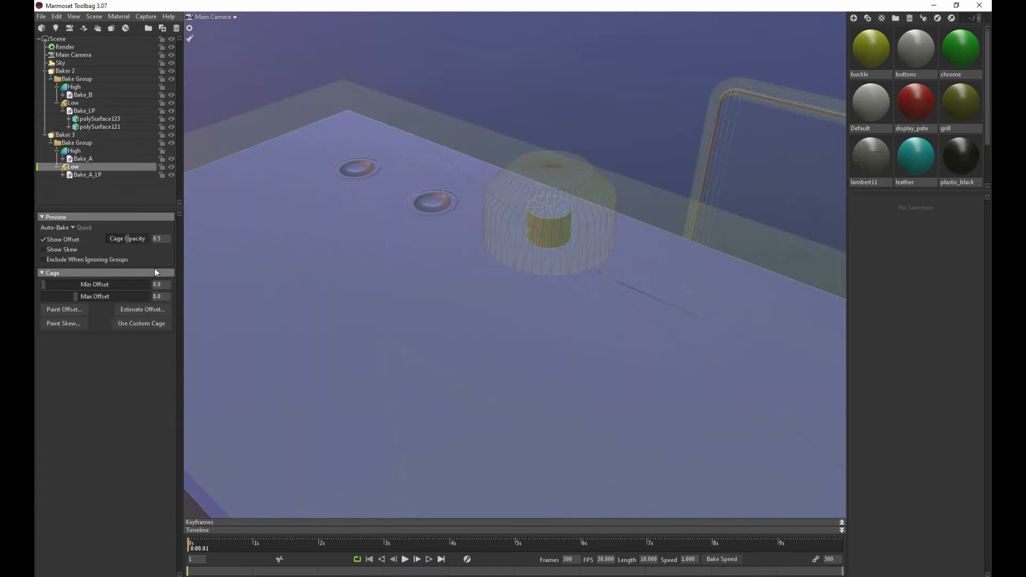
pyautogui.moveTo(81, 294); pyautogui.dragTo(55, 295)
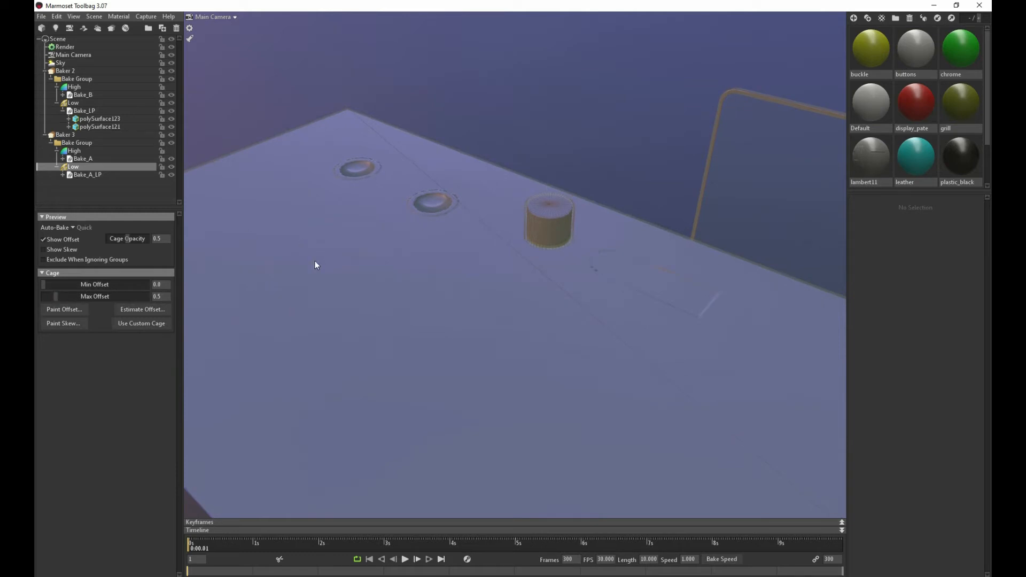
# Set Baker 3 to 64x samples and 4096 x 4096 resolution, and enable its Ambient Occlusion and Material ID maps
pyautogui.click(60, 135)
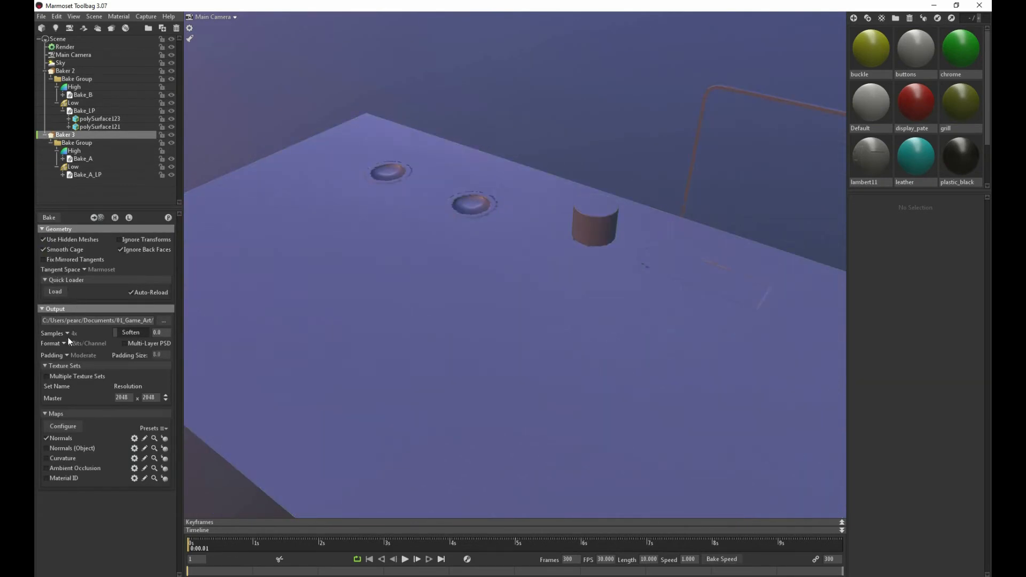
pyautogui.click(66, 333)
pyautogui.click(53, 469)
pyautogui.click(55, 476)
# Bake Baker 3's normal, ambient occlusion and material ID maps
pyautogui.scroll(-6, 425, 259)
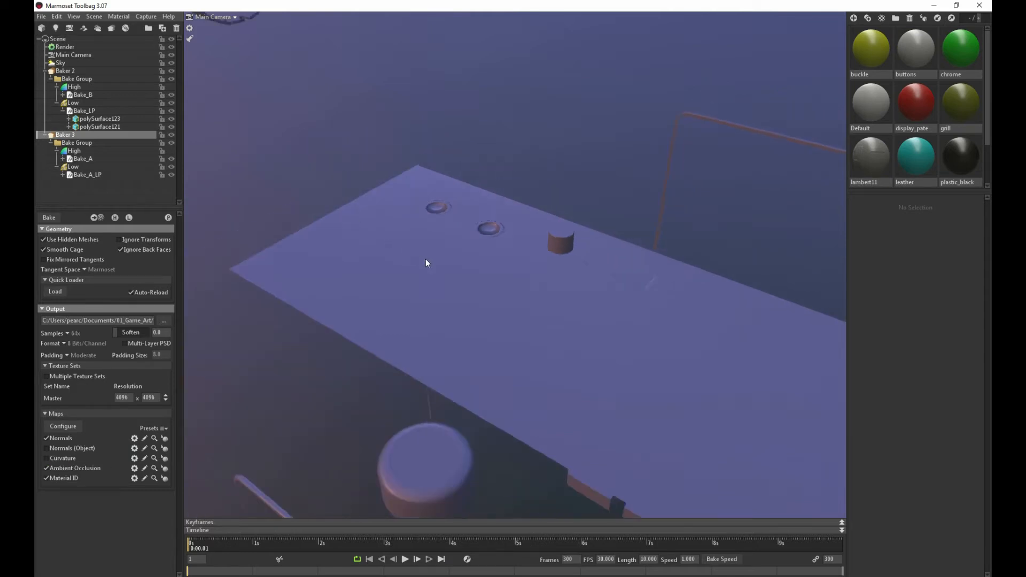
pyautogui.keyDown('alt'); pyautogui.moveTo(426, 259); pyautogui.dragTo(537, 249); pyautogui.keyUp('alt')
pyautogui.keyDown('alt'); pyautogui.moveTo(538, 249); pyautogui.dragTo(366, 250, button='middle'); pyautogui.keyUp('alt')
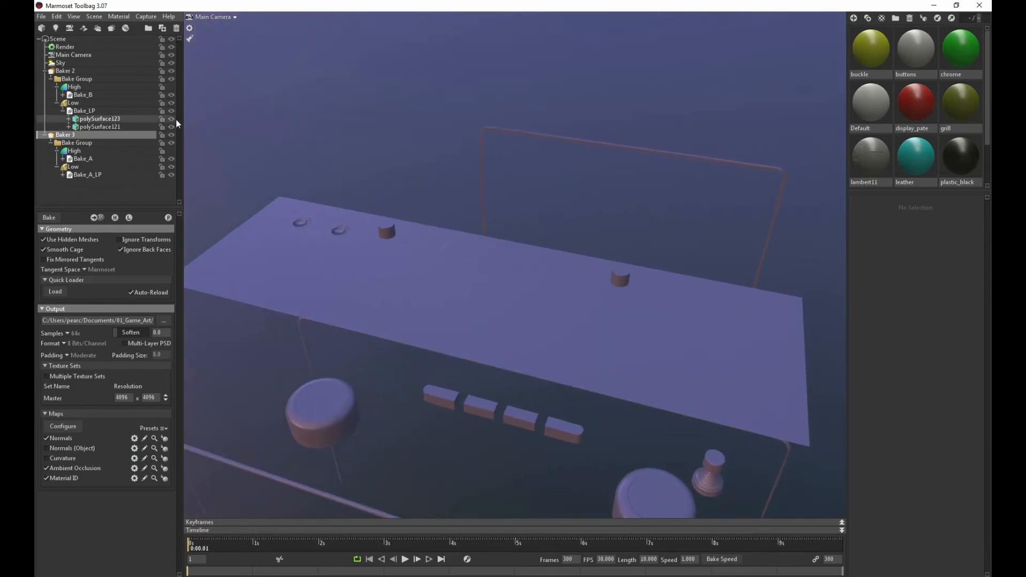
pyautogui.click(50, 219)
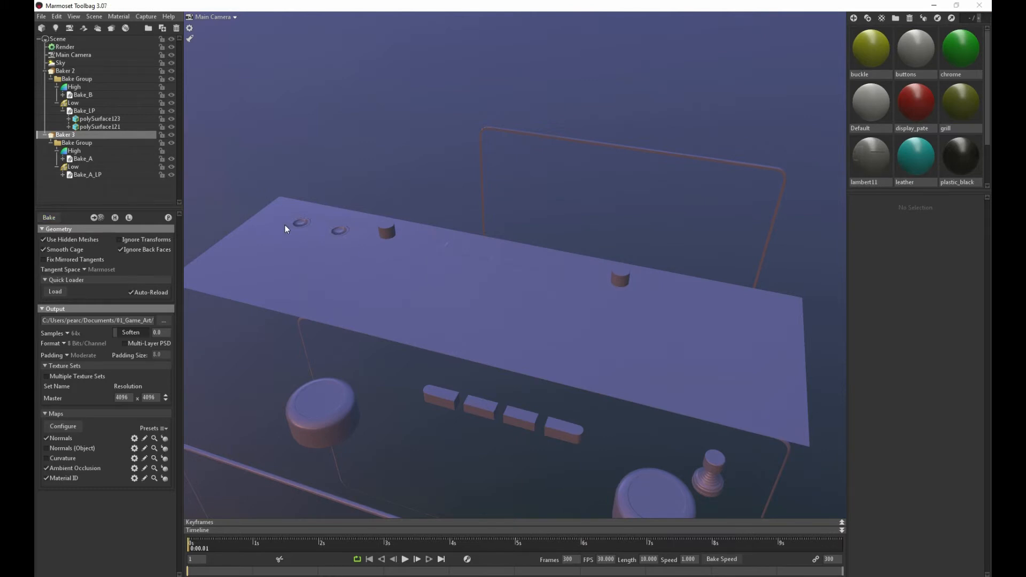
# Examine the baked detail on the top plate's recesses, the knobs and the radio's front panel
pyautogui.moveTo(284, 226); pyautogui.dragTo(435, 243)
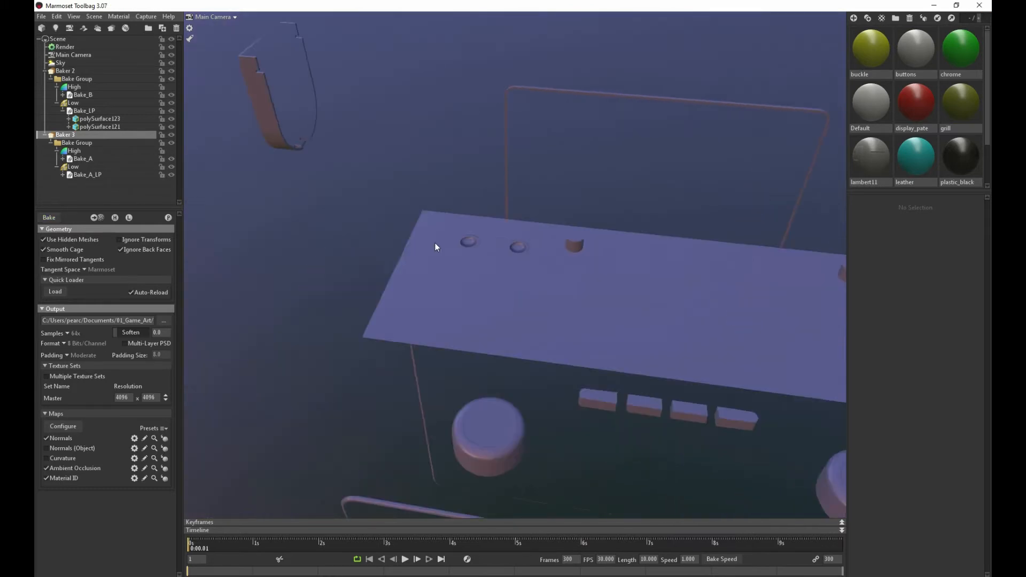
pyautogui.scroll(8, 439, 244)
pyautogui.moveTo(440, 240); pyautogui.dragTo(436, 197, button='middle')
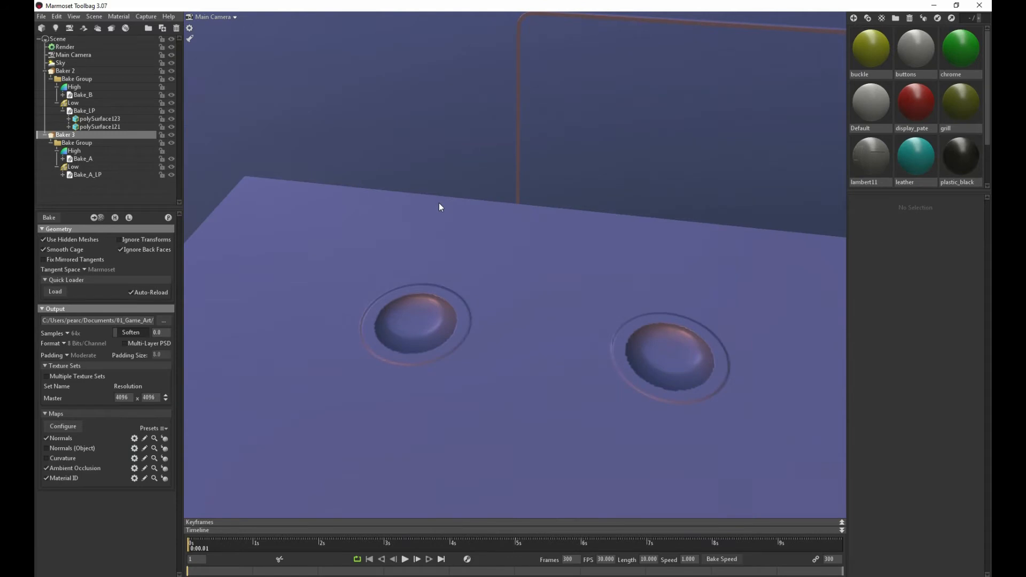
pyautogui.scroll(-5, 440, 207)
pyautogui.moveTo(440, 206); pyautogui.dragTo(357, 204)
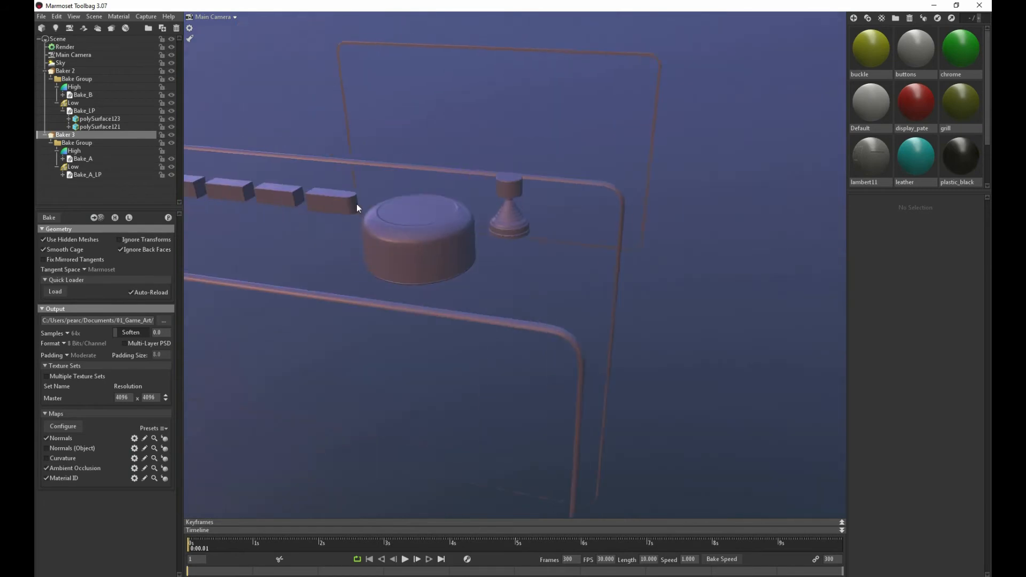
pyautogui.moveTo(357, 203); pyautogui.dragTo(315, 277, button='right')
pyautogui.scroll(-5, 315, 274)
pyautogui.moveTo(315, 274); pyautogui.dragTo(334, 243)
pyautogui.moveTo(334, 243); pyautogui.dragTo(284, 229, button='right')
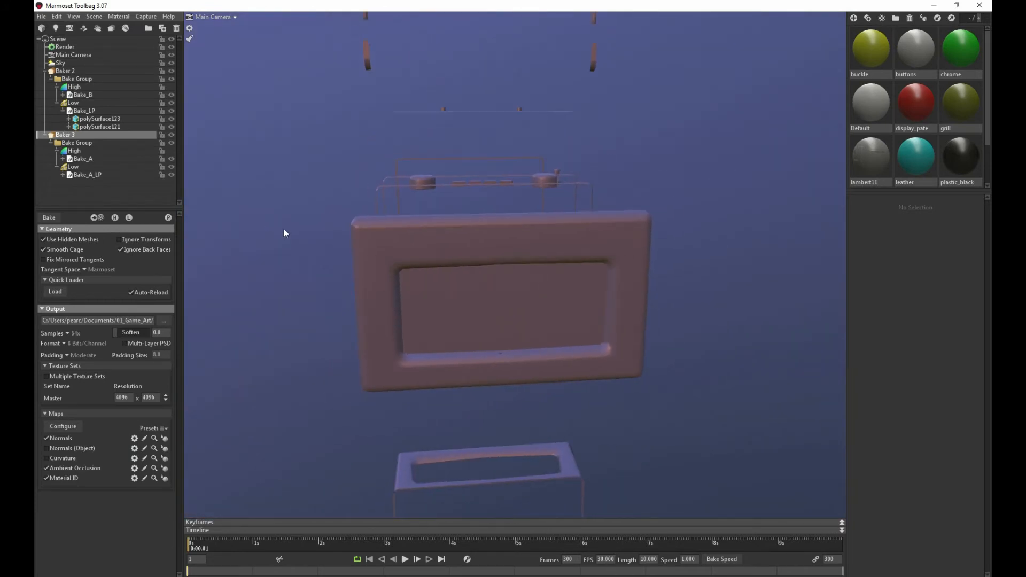
pyautogui.moveTo(284, 229); pyautogui.dragTo(309, 223)
pyautogui.moveTo(309, 224); pyautogui.dragTo(331, 239, button='right')
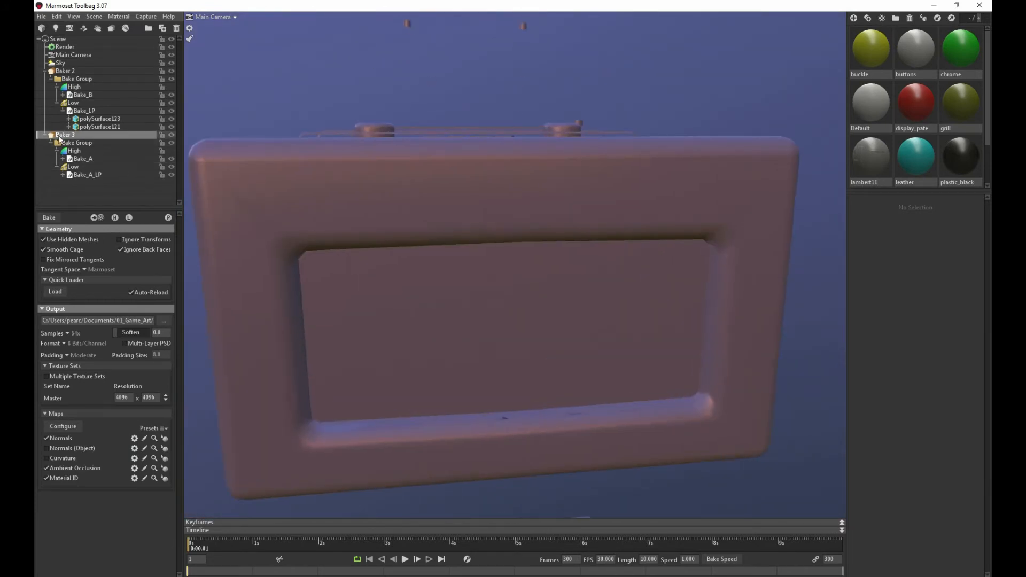
# Raise the max cage offset of Baker 2's Low group to about 8 and check the radio's front panel
pyautogui.click(45, 135)
pyautogui.click(63, 71)
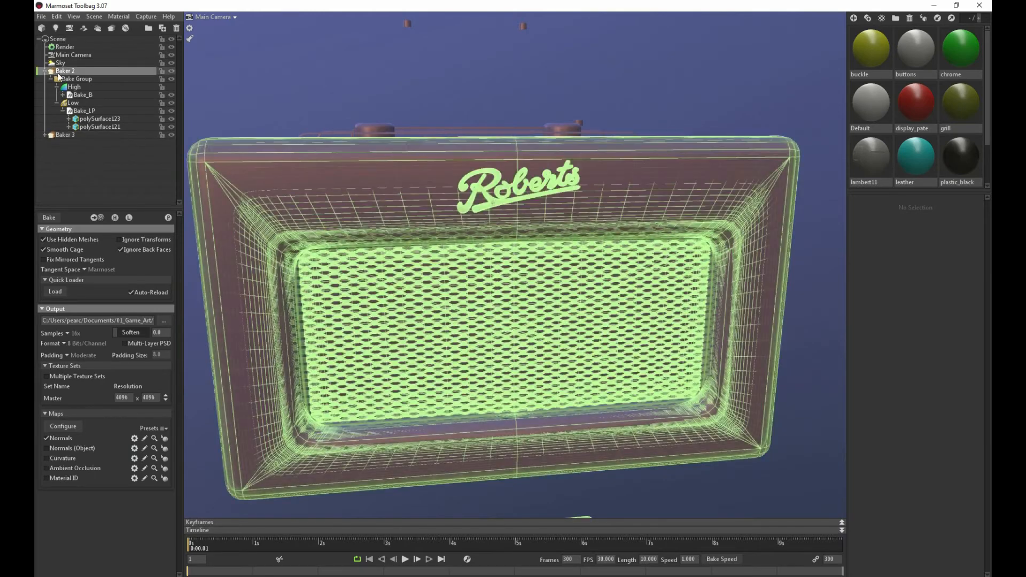
pyautogui.click(77, 78)
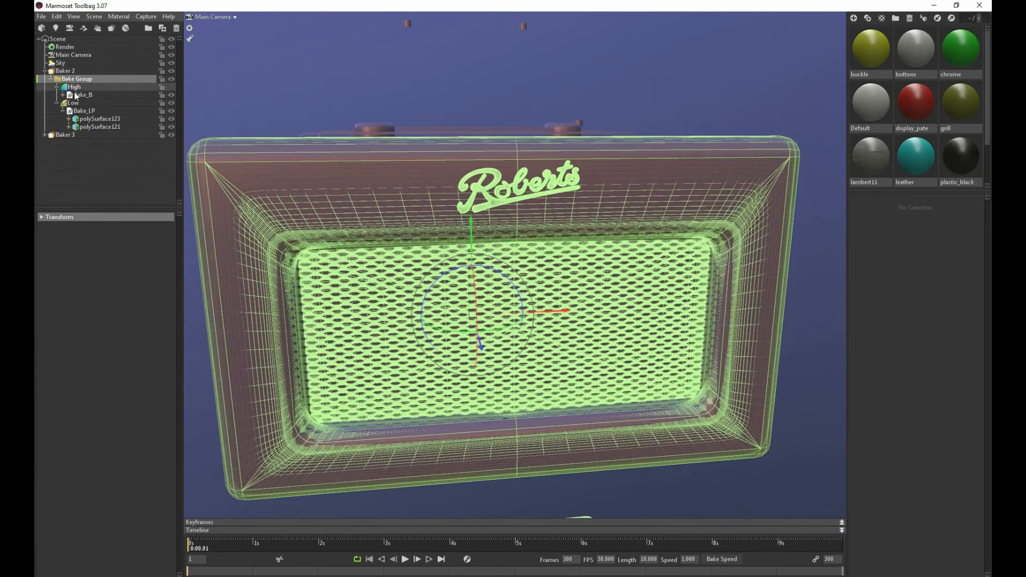
pyautogui.click(73, 102)
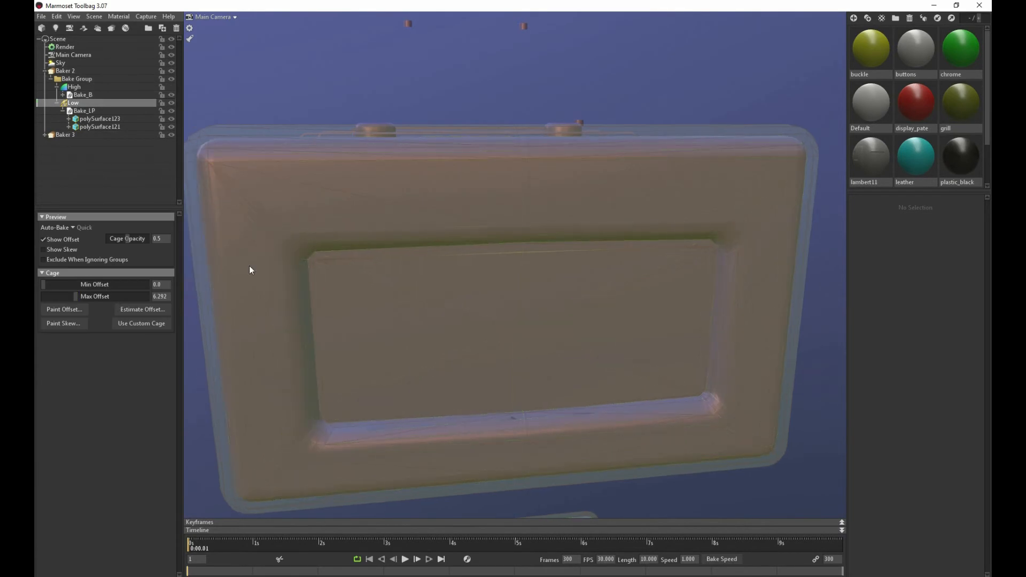
pyautogui.moveTo(75, 296); pyautogui.dragTo(78, 297)
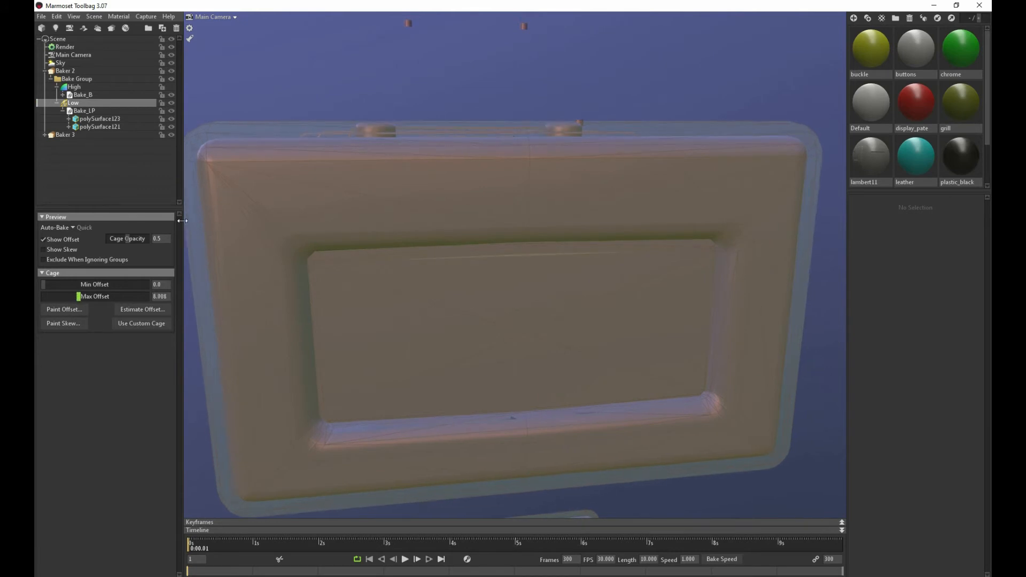
pyautogui.click(298, 224)
pyautogui.moveTo(335, 213); pyautogui.dragTo(257, 233)
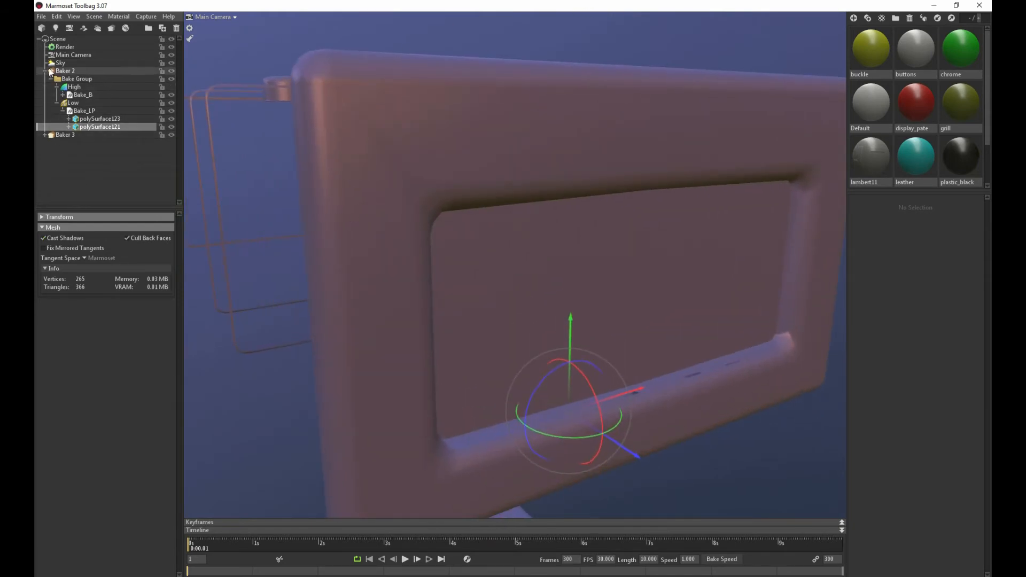
# Add a new baker and move Bake_B into its High group and Bake_LP into its Low group
pyautogui.click(108, 29)
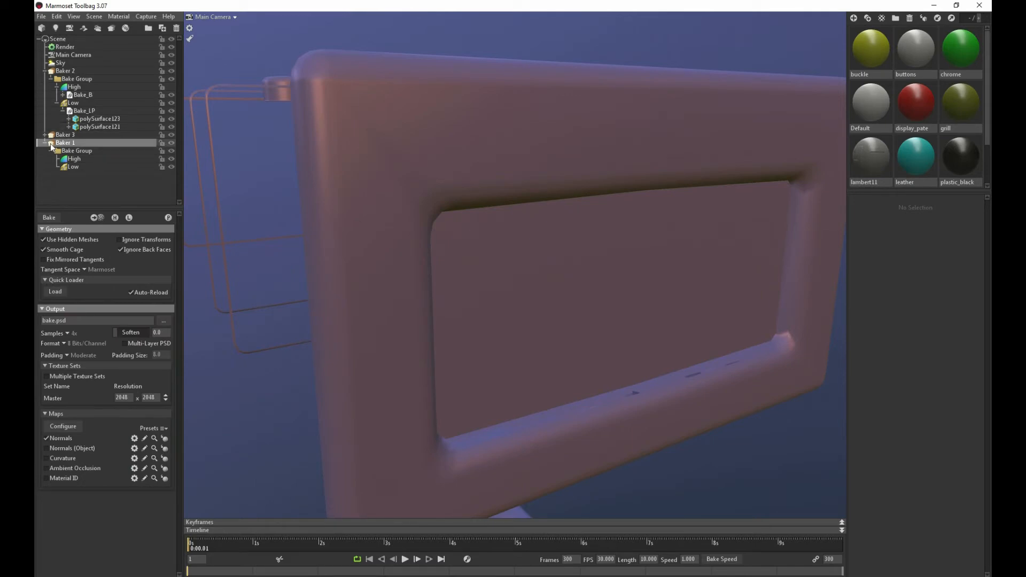
pyautogui.click(81, 95)
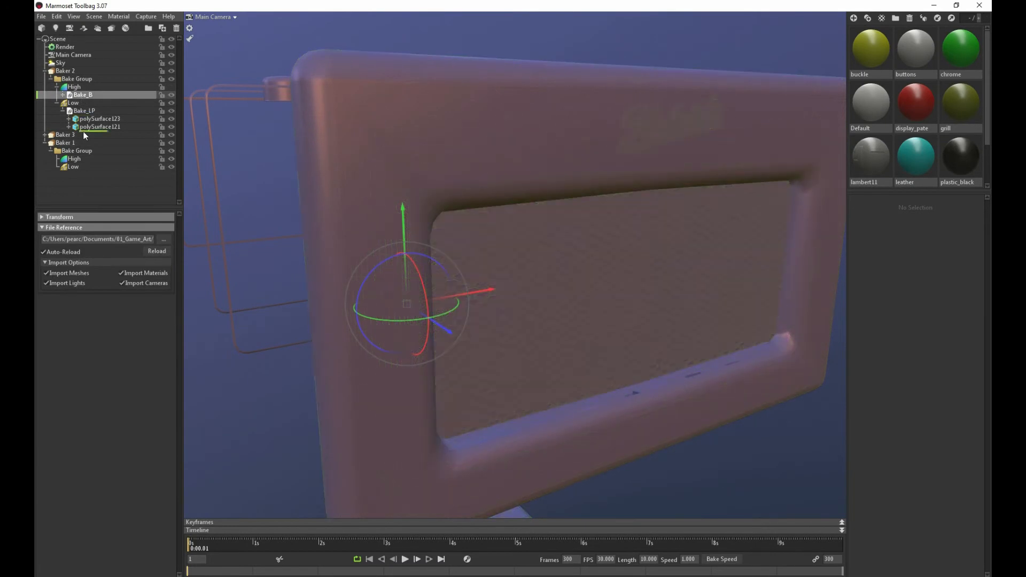
pyautogui.moveTo(85, 158); pyautogui.dragTo(85, 158)
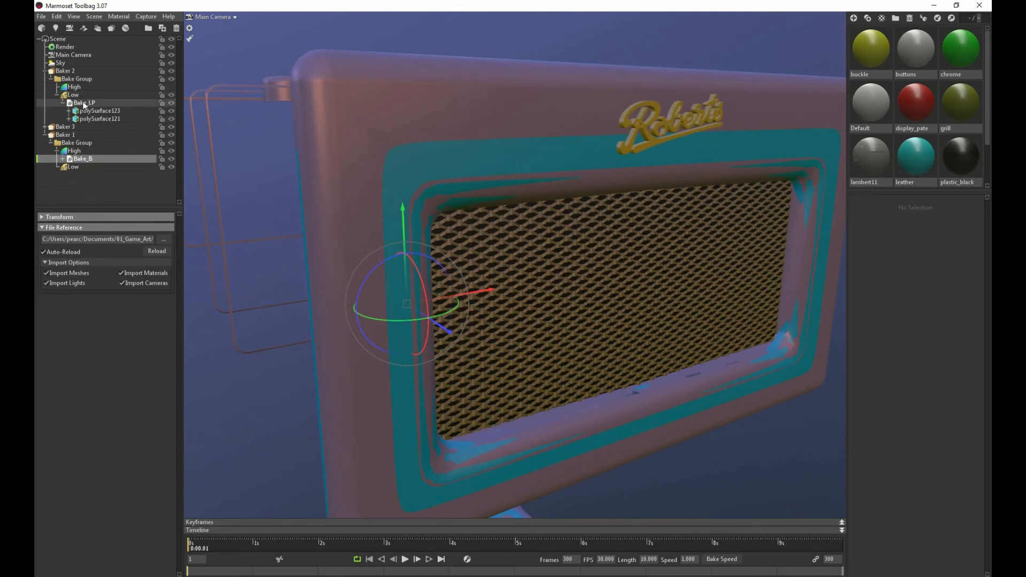
pyautogui.moveTo(83, 104); pyautogui.dragTo(83, 169)
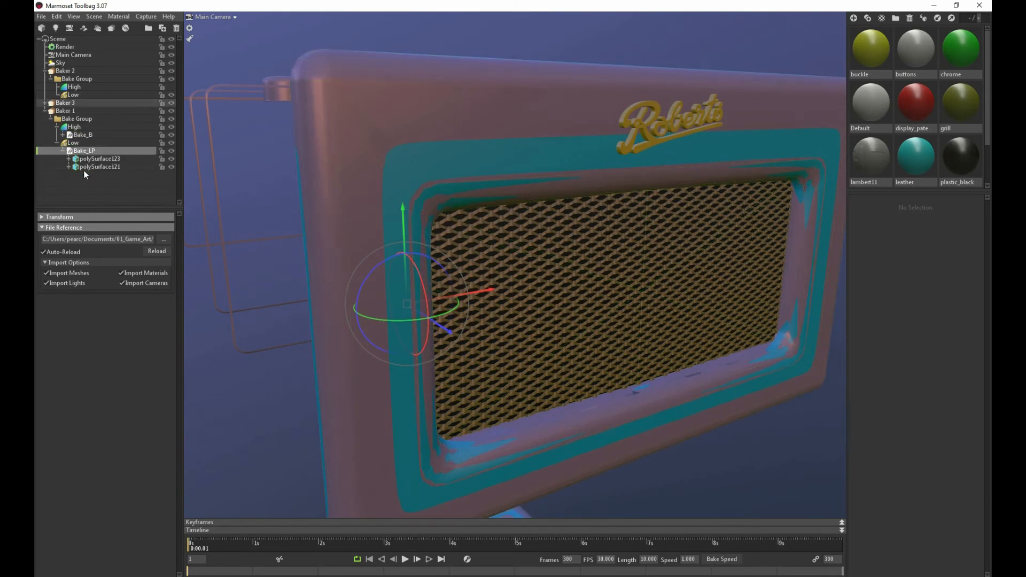
# Delete the emptied Baker 2 from the scene
pyautogui.click(63, 103)
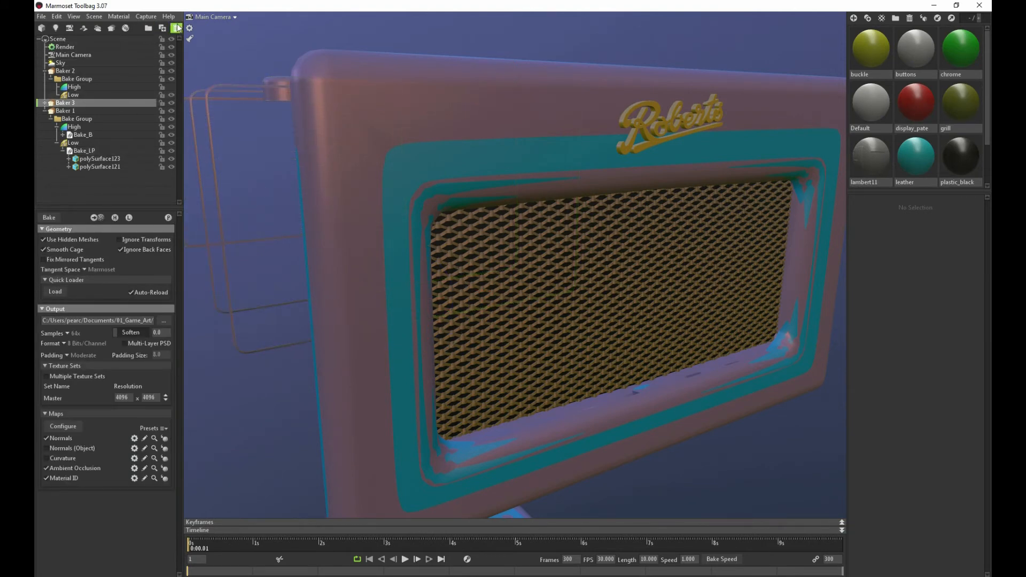
pyautogui.click(64, 71)
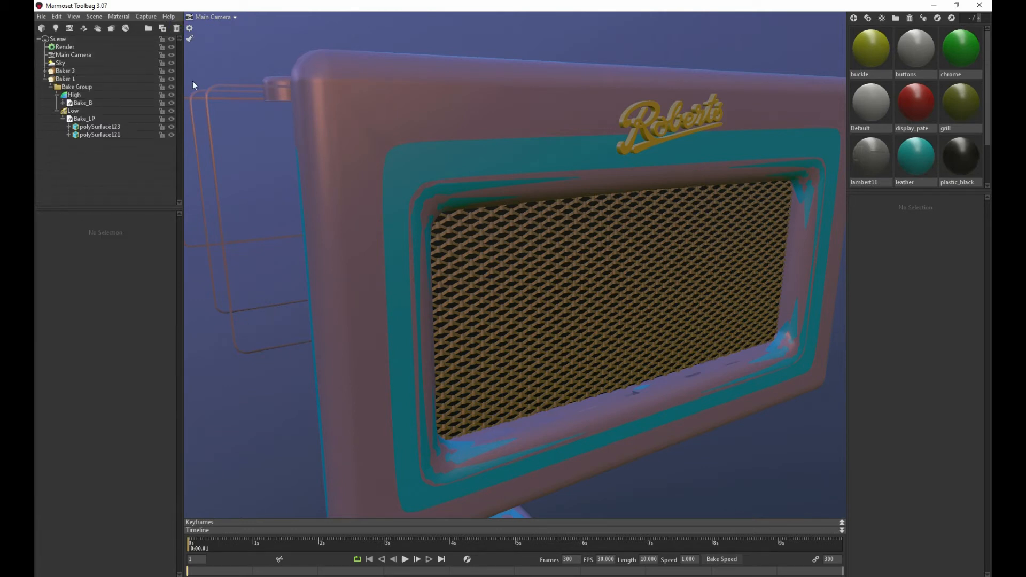
pyautogui.click(176, 28)
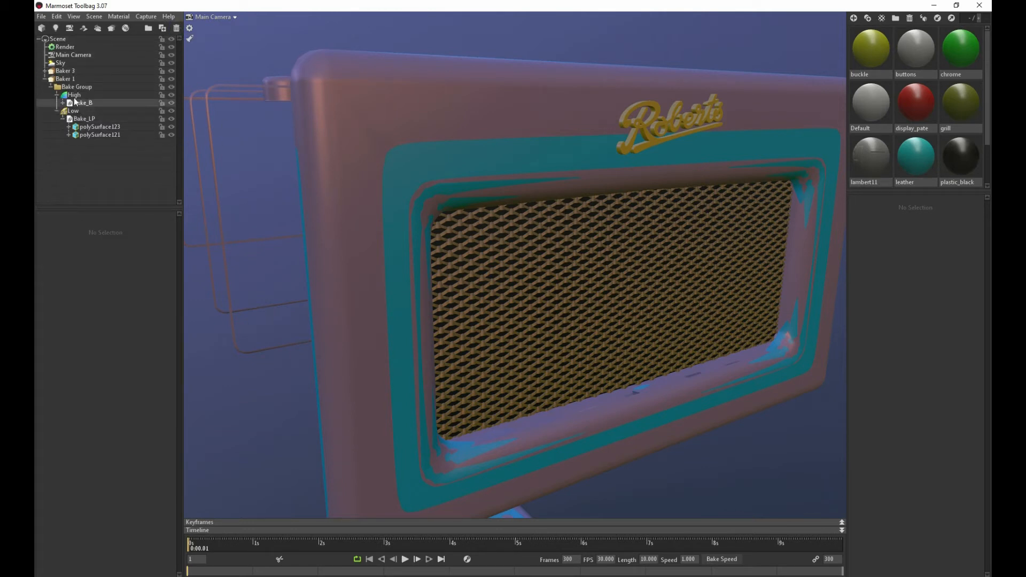
# Hide Baker 1's high-poly meshes and preview its bake, agreeing to choose a new output path
pyautogui.click(65, 79)
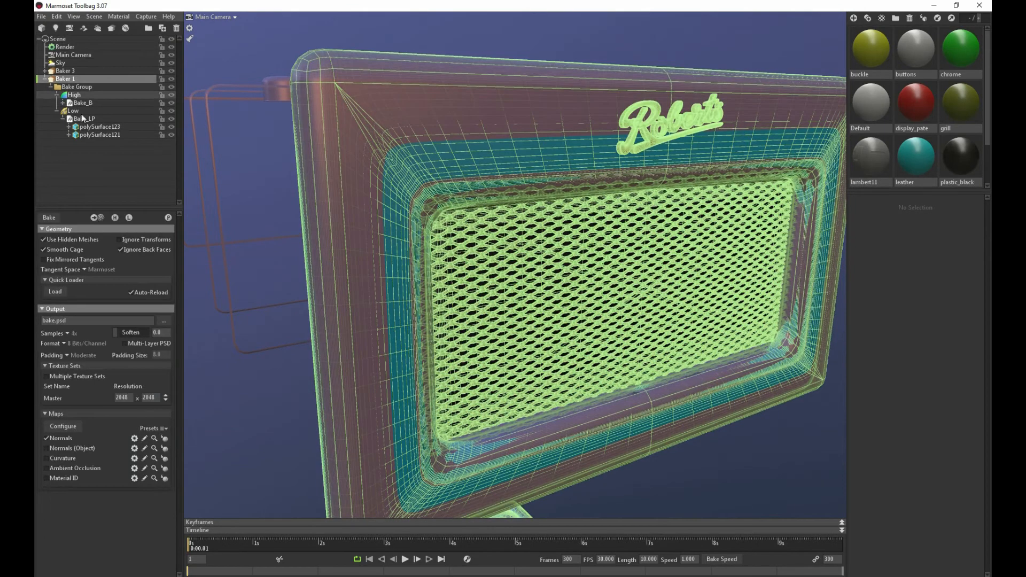
pyautogui.click(114, 217)
pyautogui.click(167, 218)
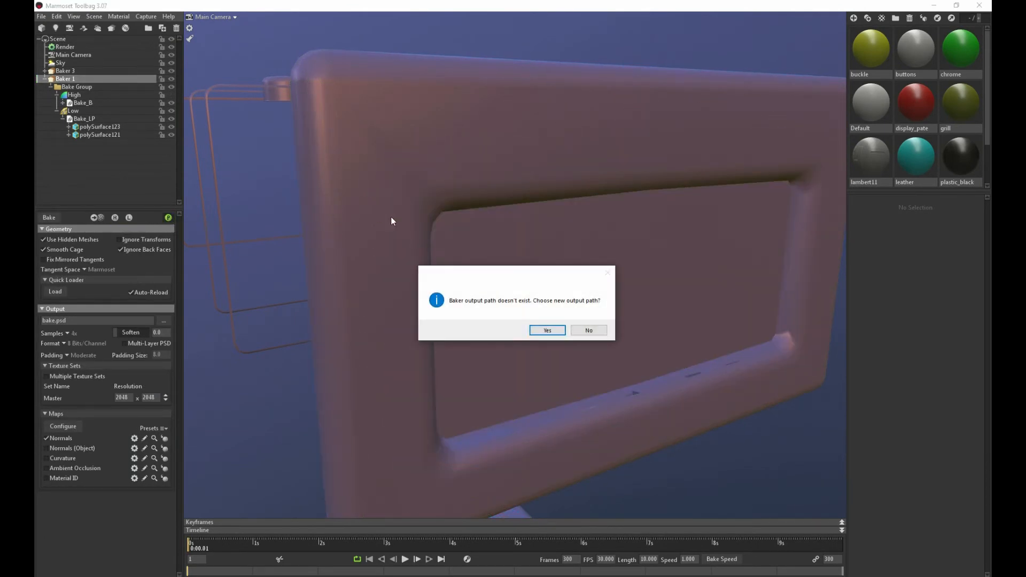
pyautogui.click(547, 331)
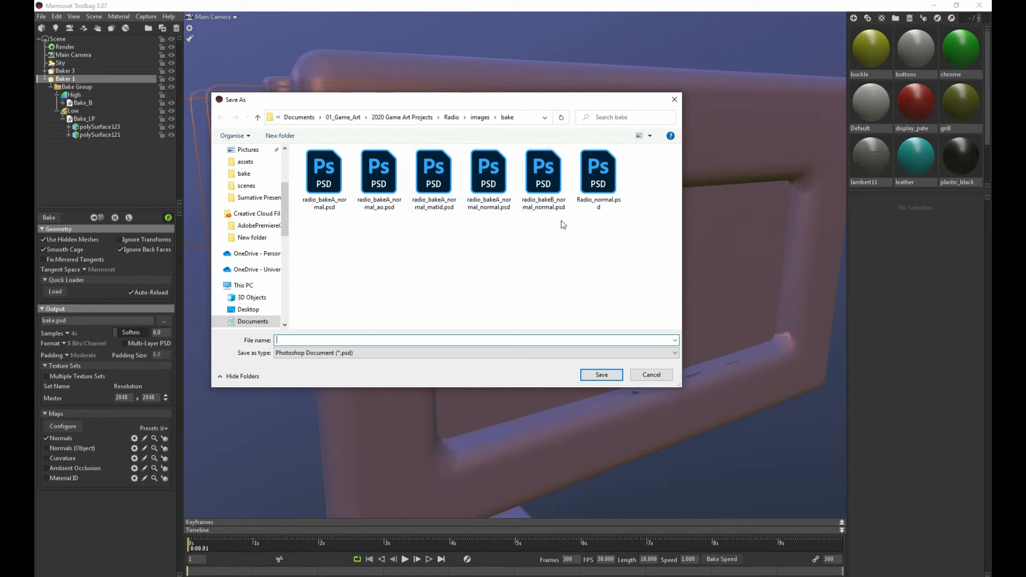
# Rename the existing file radio_bakeB_normal_normal.psd in the bake folder to radio_bakeB.psd
pyautogui.click(553, 184)
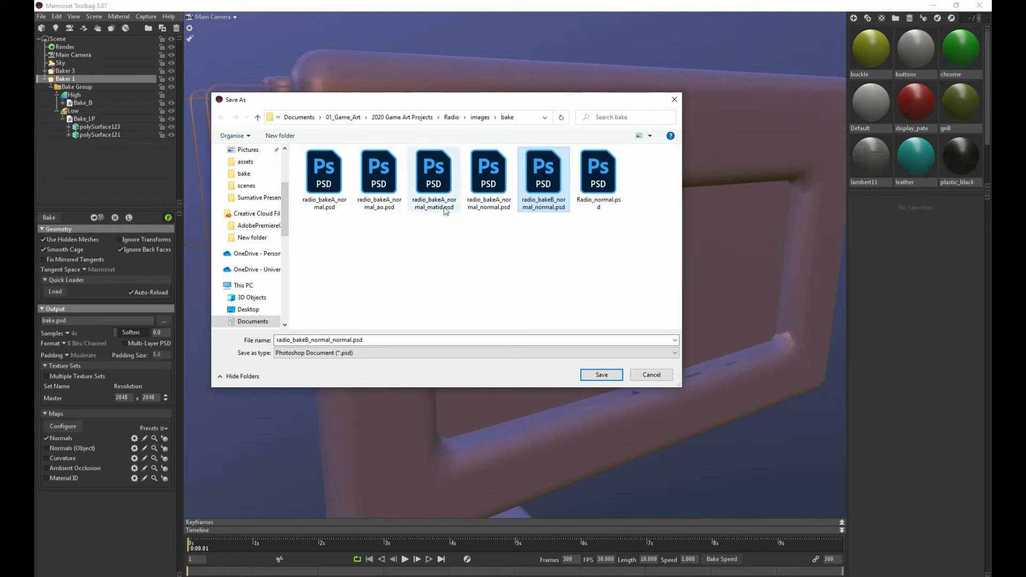
pyautogui.click(541, 203)
pyautogui.click(547, 207)
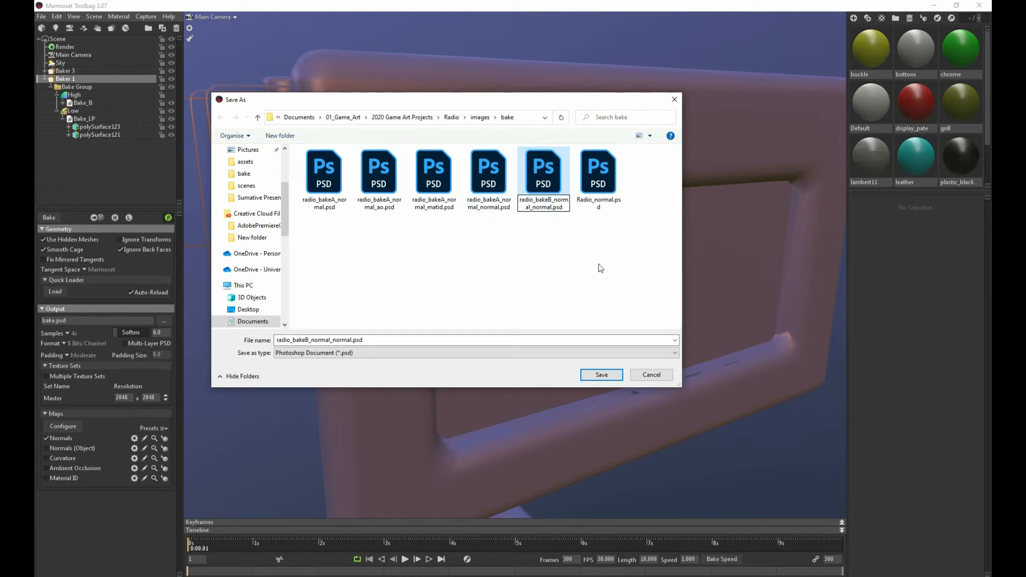
pyautogui.press('BackSpace')
pyautogui.press('BackSpace')
pyautogui.press('BackSpace')
pyautogui.press('BackSpace')
pyautogui.press('BackSpace')
pyautogui.press('BackSpace')
pyautogui.press('BackSpace')
pyautogui.press('BackSpace')
pyautogui.press('BackSpace')
pyautogui.press('BackSpace')
pyautogui.press('BackSpace')
pyautogui.press('BackSpace')
pyautogui.press('BackSpace')
pyautogui.press('BackSpace')
pyautogui.press('BackSpace')
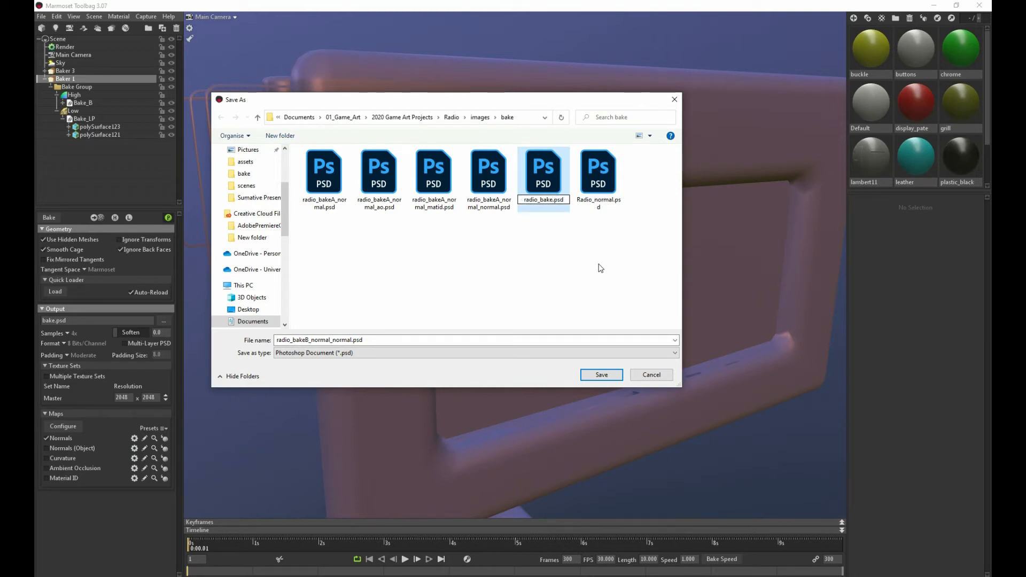
pyautogui.write('B')
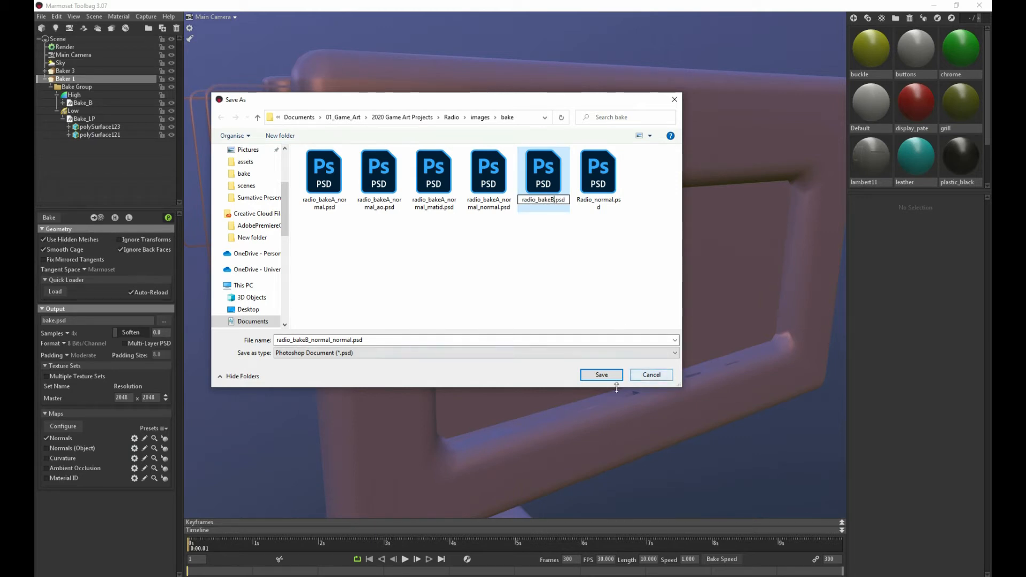
pyautogui.press('Return')
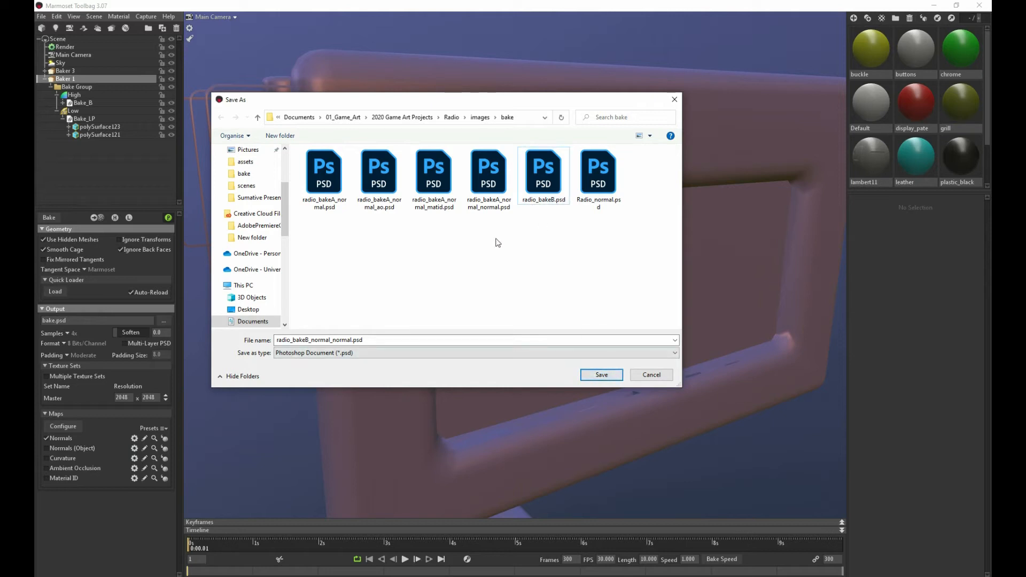
# Set radio_bakeB.psd as Baker 1's output, replacing the existing file, and bake its normal map
pyautogui.click(541, 183)
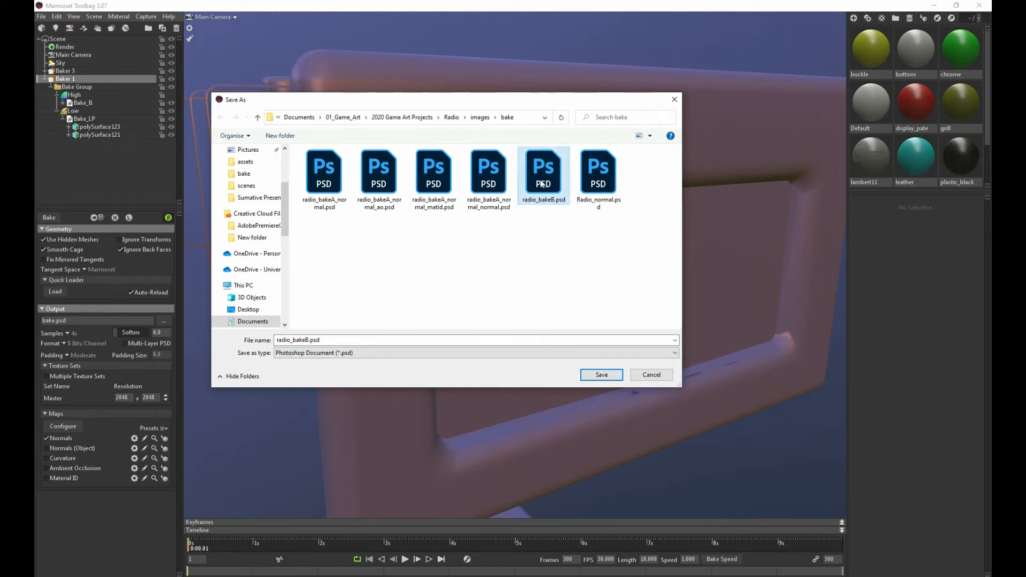
pyautogui.click(612, 374)
pyautogui.click(539, 294)
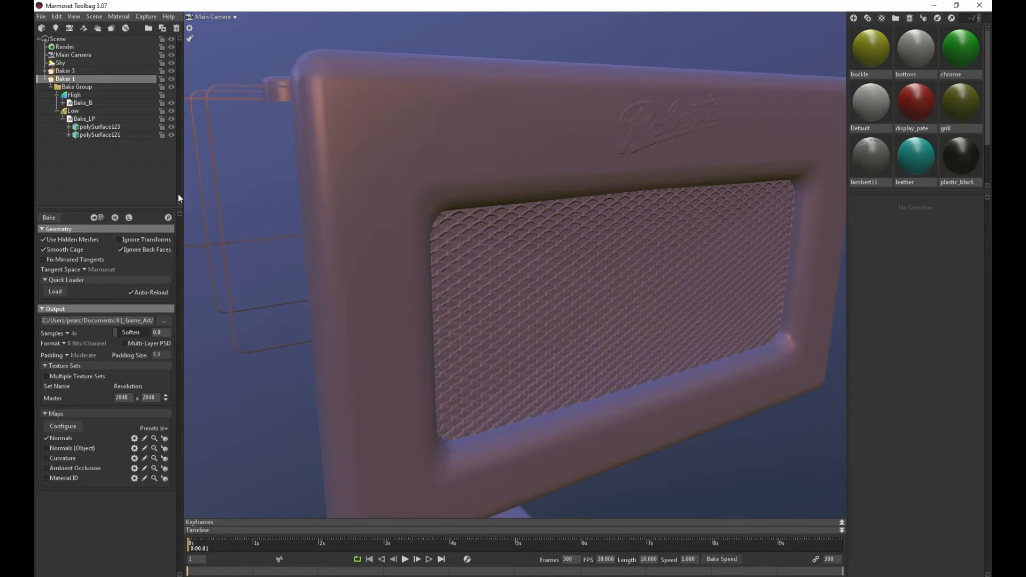
# Check the cage around Baker 1's low-poly model and set its Max Offset to 7.812
pyautogui.click(70, 111)
pyautogui.keyDown('alt'); pyautogui.moveTo(379, 266); pyautogui.dragTo(425, 263); pyautogui.keyUp('alt')
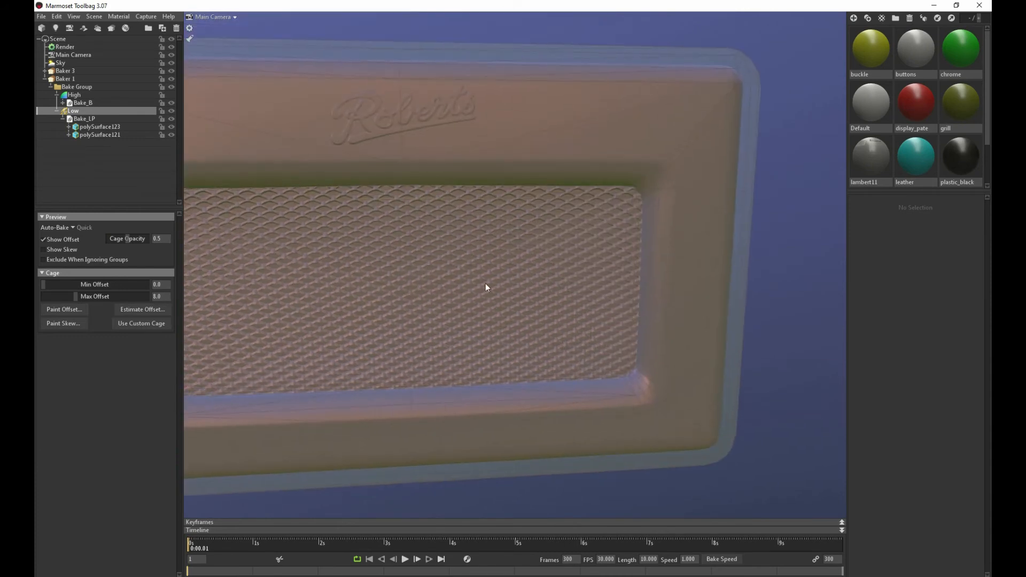
pyautogui.scroll(-3, 485, 283)
pyautogui.keyDown('alt'); pyautogui.moveTo(475, 298); pyautogui.dragTo(371, 357); pyautogui.keyUp('alt')
pyautogui.keyDown('alt'); pyautogui.moveTo(371, 357); pyautogui.dragTo(391, 216, button='middle'); pyautogui.keyUp('alt')
pyautogui.keyDown('alt'); pyautogui.moveTo(391, 216); pyautogui.dragTo(449, 262, button='right'); pyautogui.keyUp('alt')
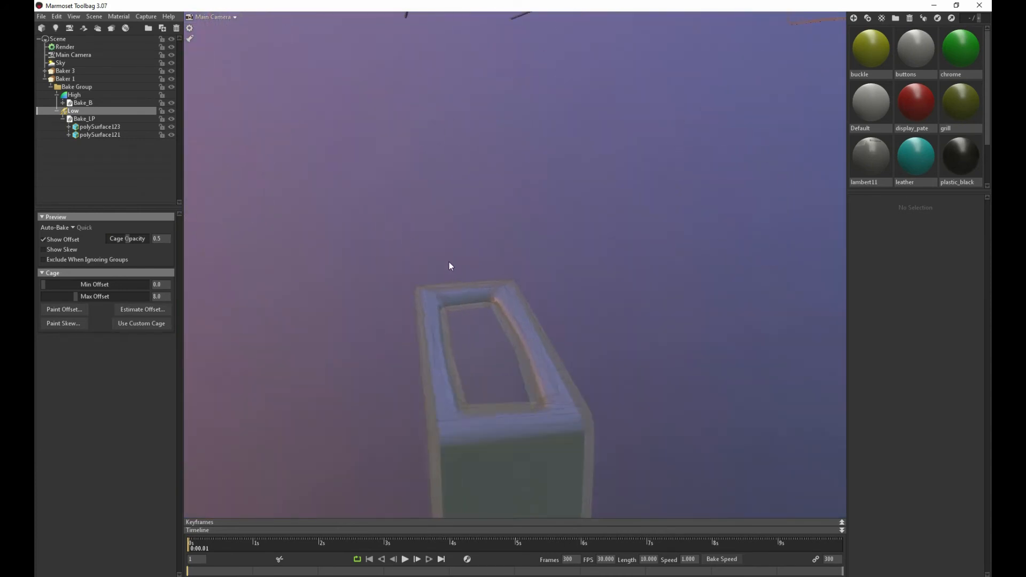
pyautogui.scroll(3, 449, 261)
pyautogui.keyDown('alt'); pyautogui.moveTo(428, 378); pyautogui.dragTo(461, 287, button='middle'); pyautogui.keyUp('alt')
pyautogui.keyDown('alt'); pyautogui.moveTo(461, 287); pyautogui.dragTo(335, 292); pyautogui.keyUp('alt')
pyautogui.moveTo(76, 298); pyautogui.dragTo(71, 297)
pyautogui.scroll(-8, 388, 160)
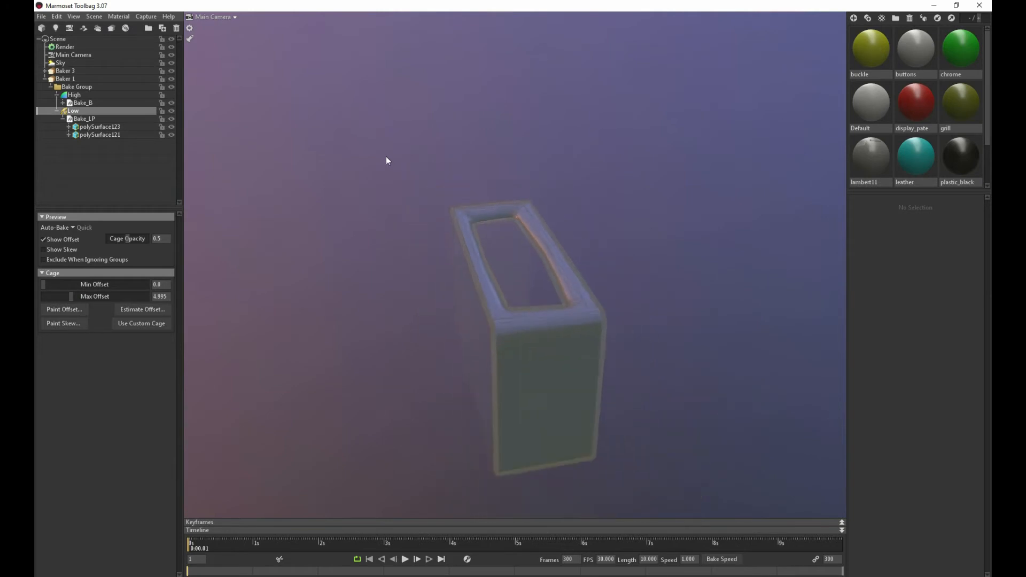
pyautogui.keyDown('alt'); pyautogui.moveTo(403, 157); pyautogui.dragTo(433, 241); pyautogui.keyUp('alt')
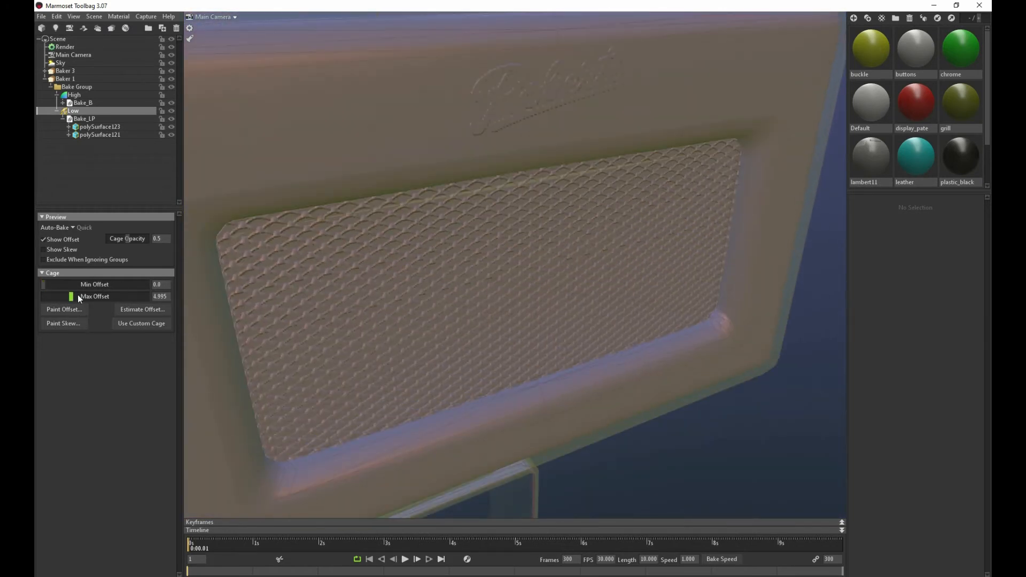
pyautogui.moveTo(74, 295); pyautogui.dragTo(73, 296)
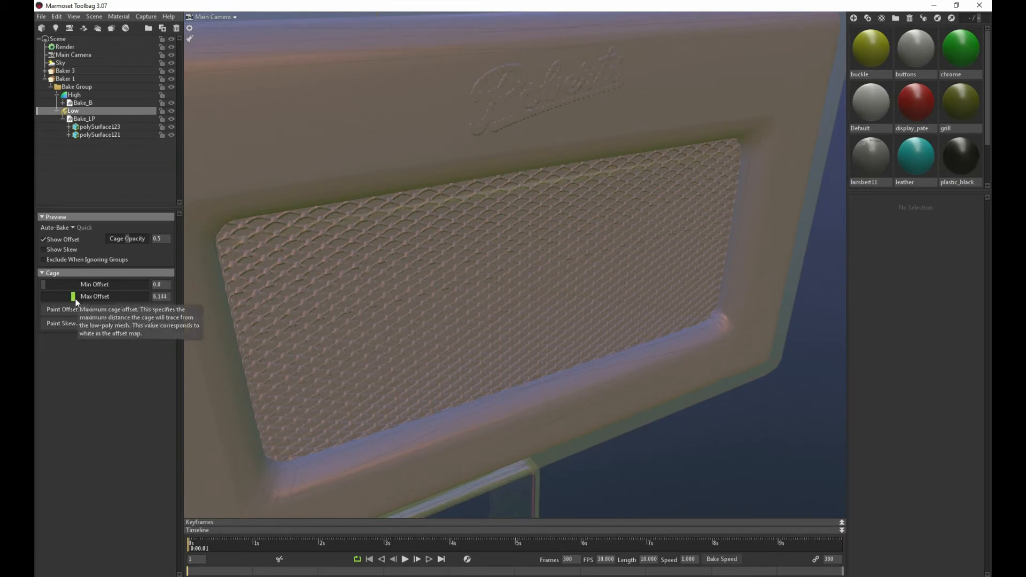
pyautogui.moveTo(73, 296); pyautogui.dragTo(75, 296)
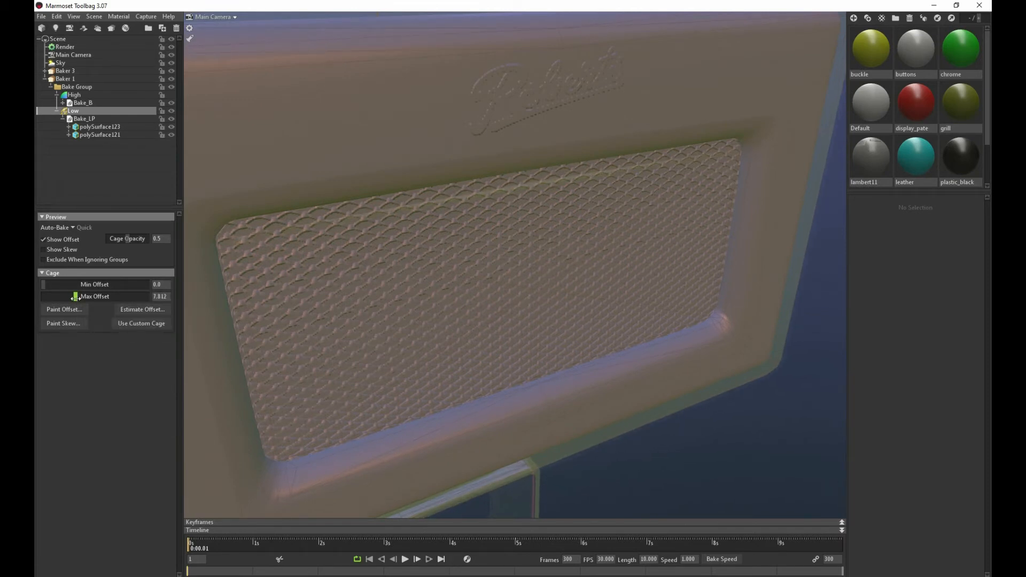
# Bake Baker 1's normal, ambient occlusion and material ID maps with 64x samples at 4096 x 4096
pyautogui.click(62, 80)
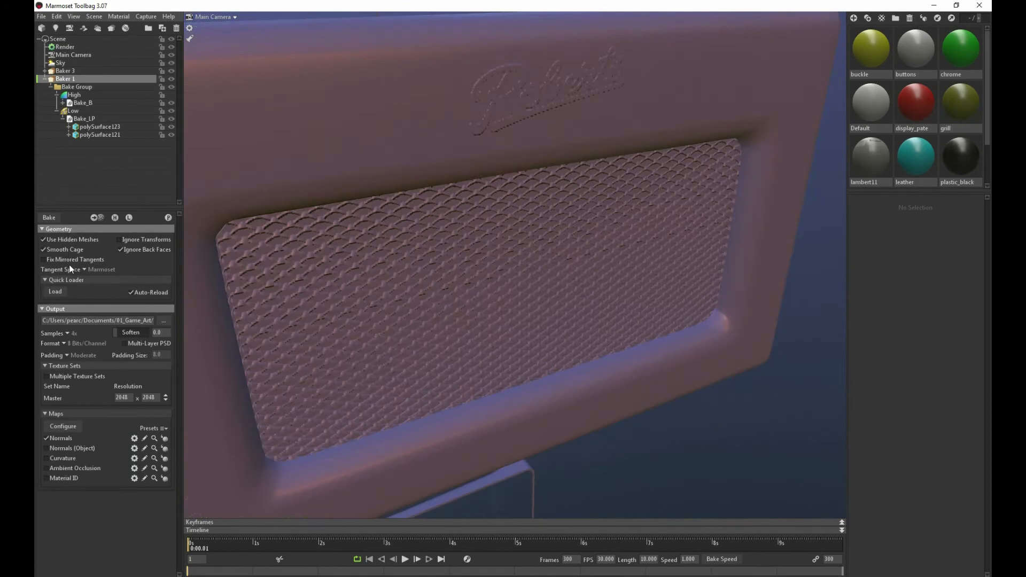
pyautogui.click(70, 334)
pyautogui.click(166, 396)
pyautogui.click(49, 217)
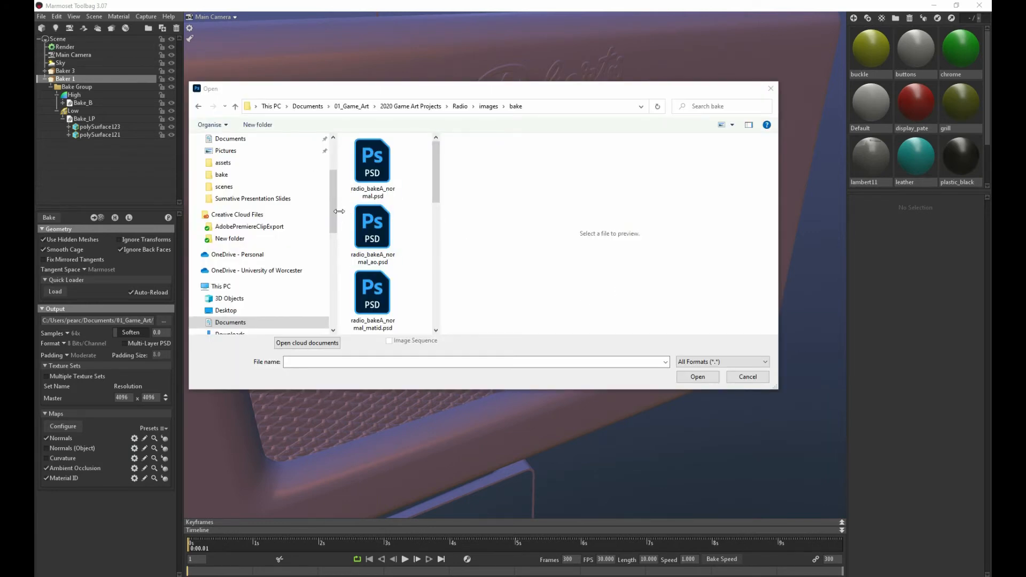
# In Photoshop's file-opening dialog, rename radio_bakeA_normal_ao.psd in the bake folder to radio_bakeA_ao.psd
pyautogui.moveTo(440, 247); pyautogui.dragTo(670, 228)
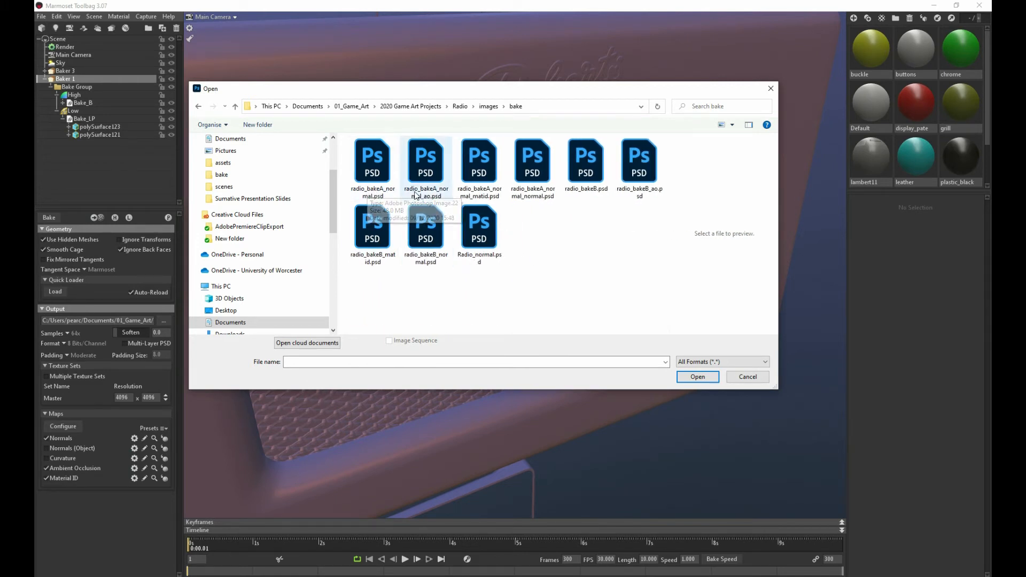
pyautogui.click(422, 199)
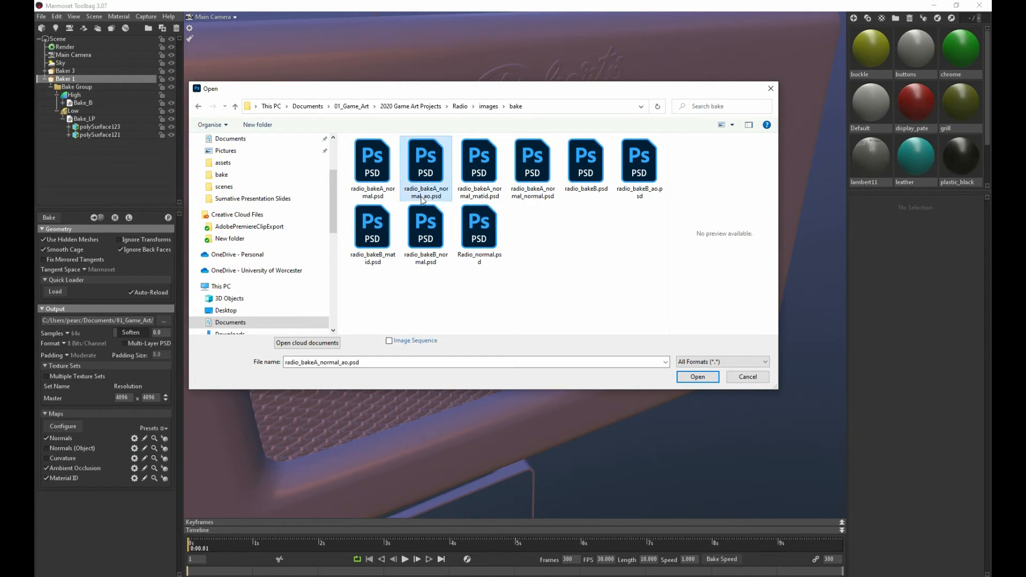
pyautogui.click(422, 199)
pyautogui.click(422, 196)
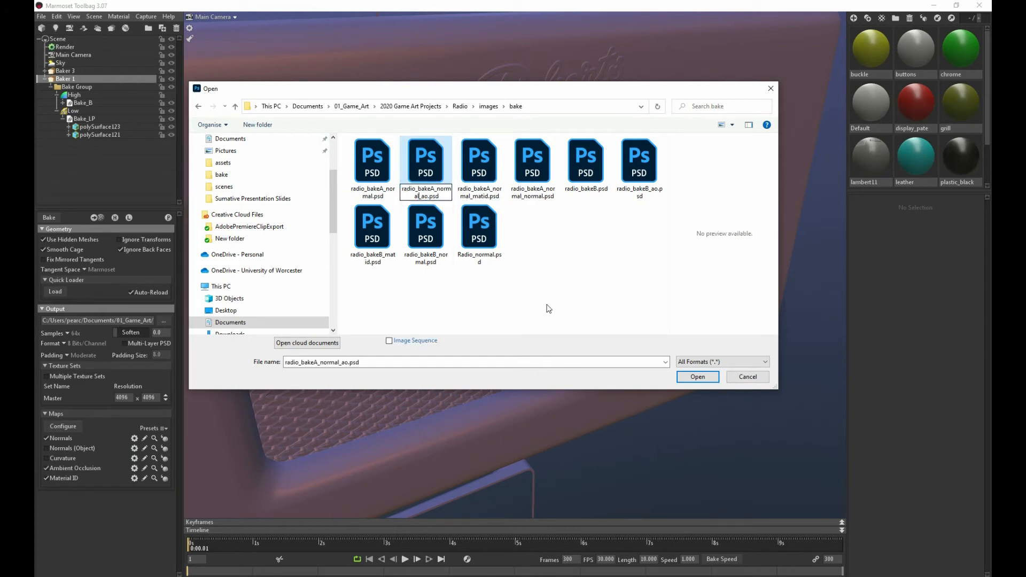
pyautogui.press('BackSpace')
pyautogui.press('BackSpace')
pyautogui.press('BackSpace')
pyautogui.press('BackSpace')
pyautogui.press('BackSpace')
pyautogui.press('BackSpace')
pyautogui.press('BackSpace')
pyautogui.click(605, 313)
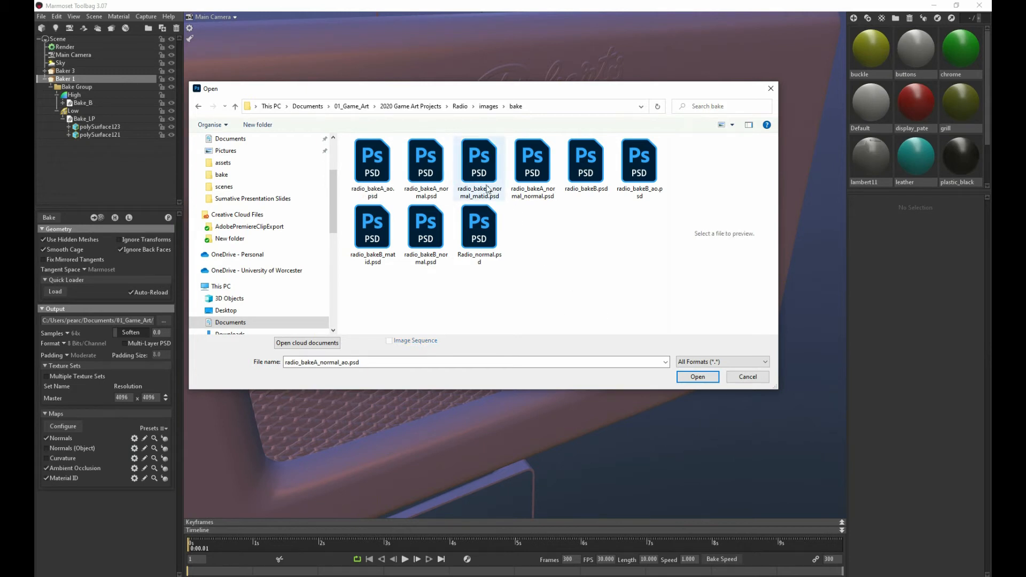
# Rename radio_bakeA_normal_matid.psd as radio_bakeA_matid.psd
pyautogui.click(482, 196)
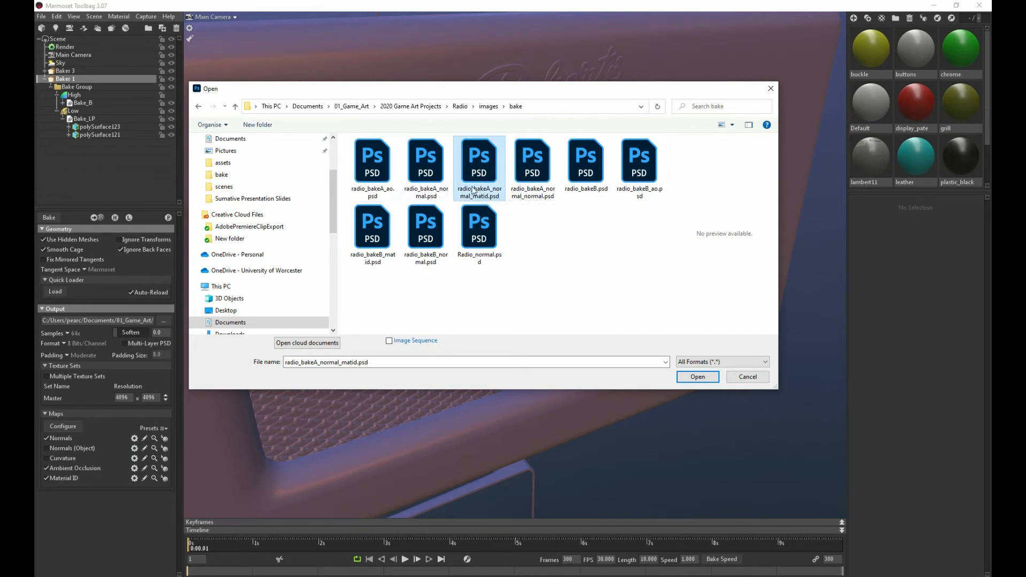
pyautogui.click(475, 190)
pyautogui.press('Escape')
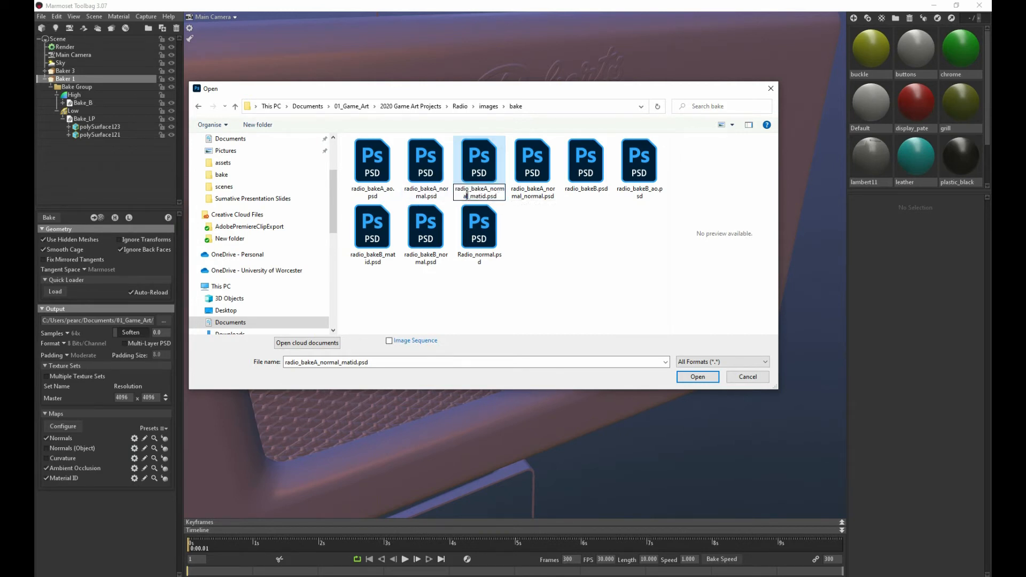
pyautogui.press('BackSpace')
pyautogui.press('BackSpace')
pyautogui.press('BackSpace')
pyautogui.press('BackSpace')
pyautogui.press('BackSpace')
pyautogui.press('BackSpace')
pyautogui.press('BackSpace')
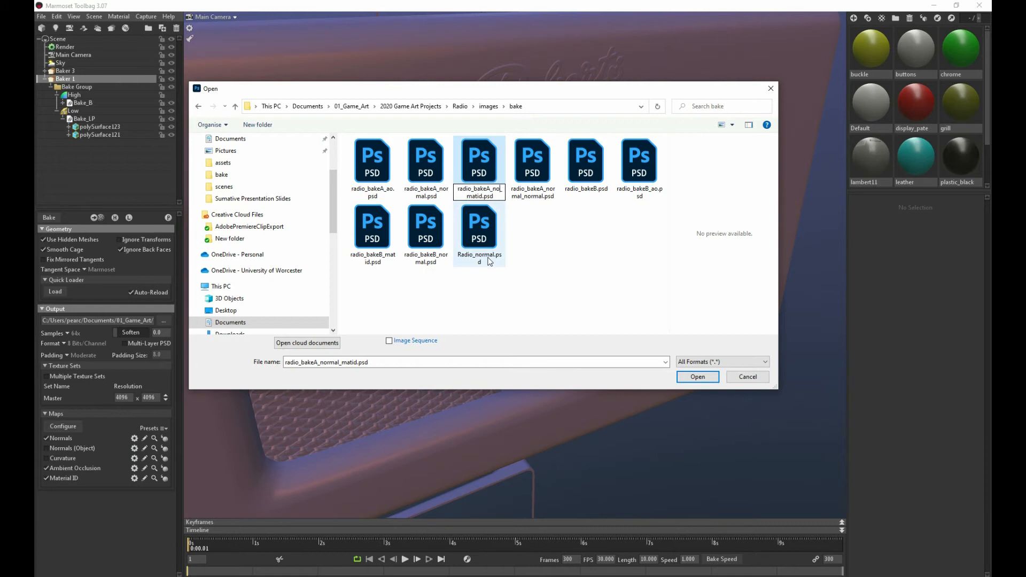
pyautogui.press('BackSpace')
pyautogui.press('Return')
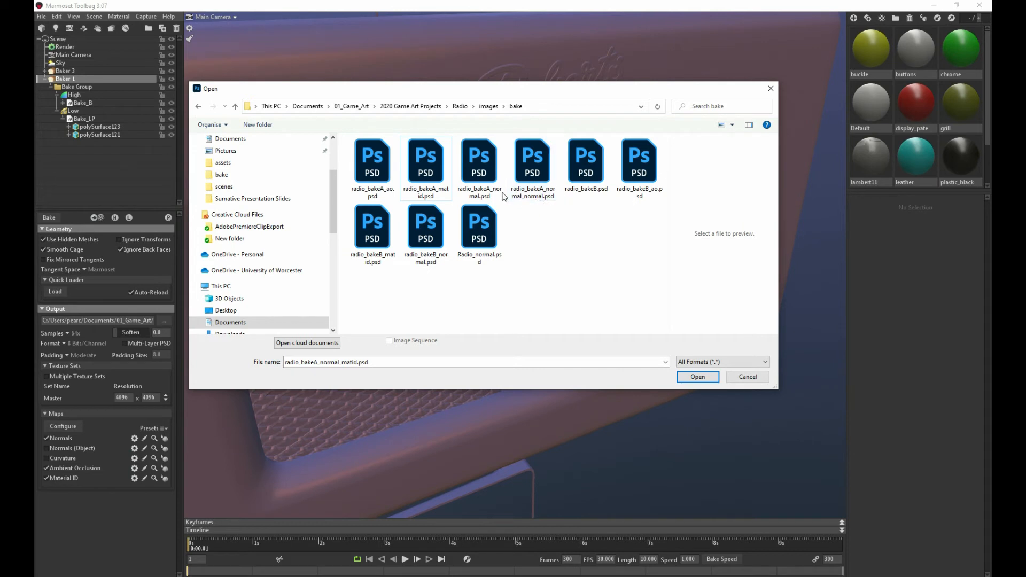
# Delete the old radio_bakeA_normal.psd and rename radio_bakeA_normal_normal.psd to radio_bakeA_normal.psd
pyautogui.rightClick(480, 174)
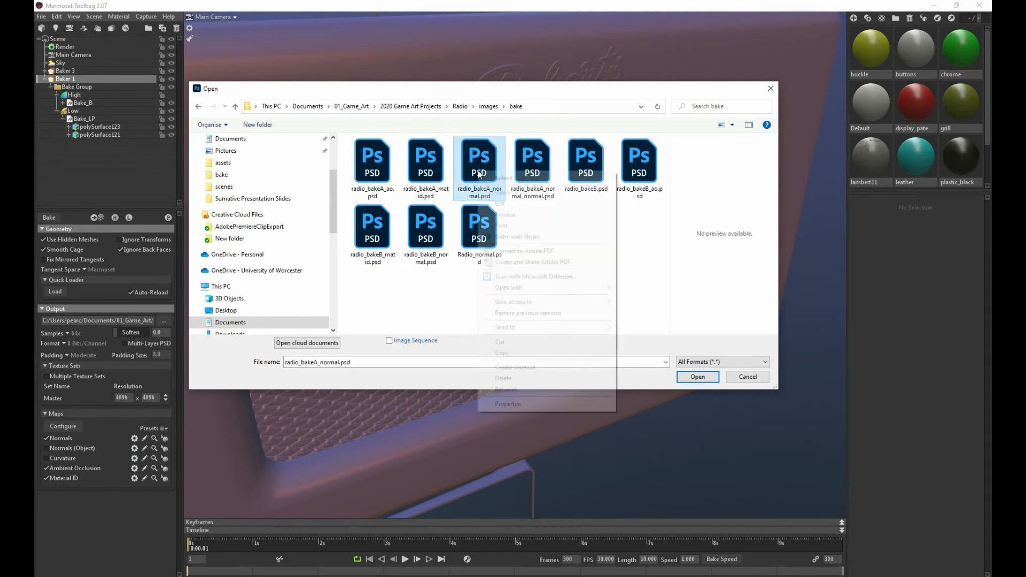
pyautogui.click(514, 378)
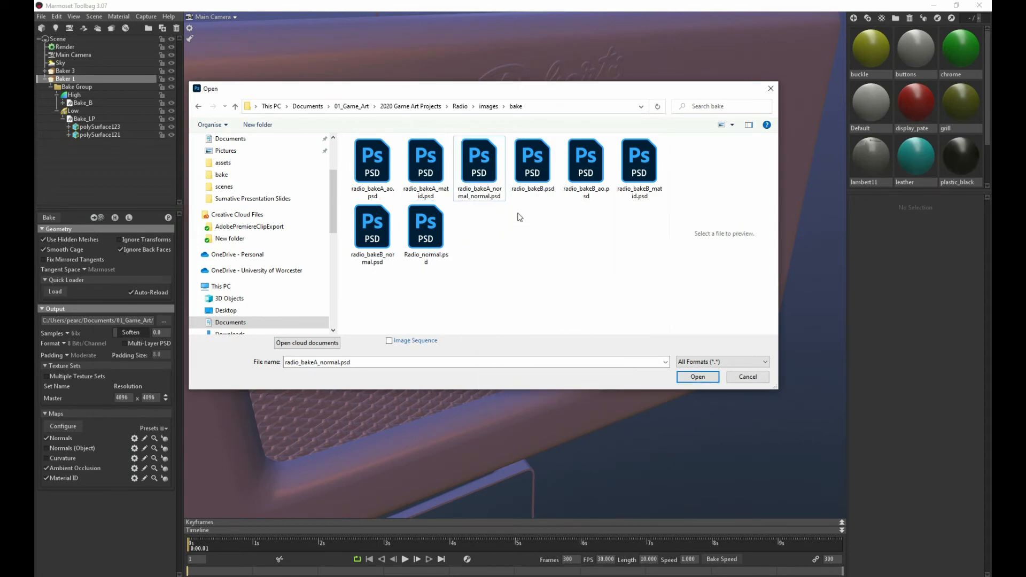
pyautogui.click(483, 205)
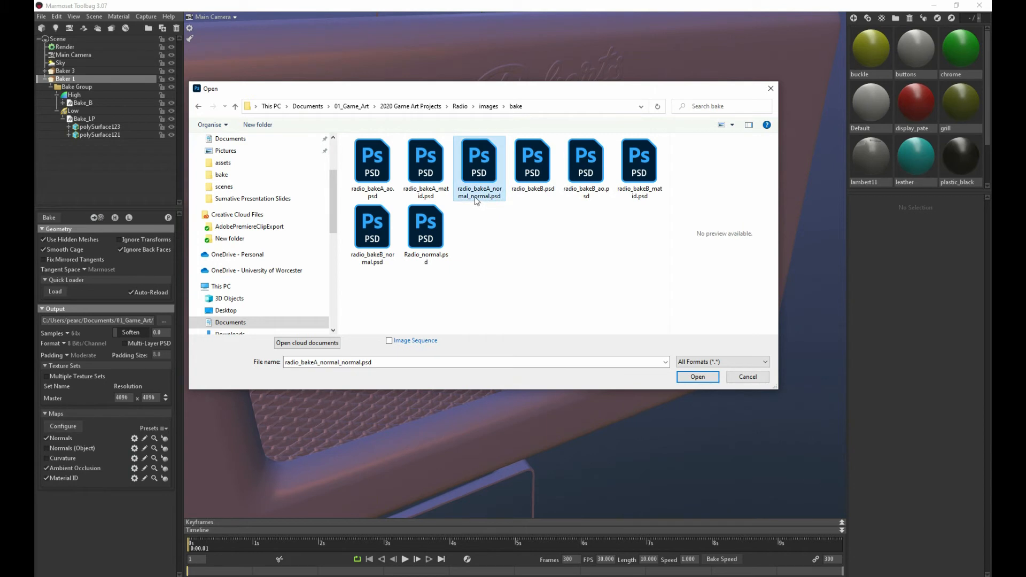
pyautogui.click(476, 197)
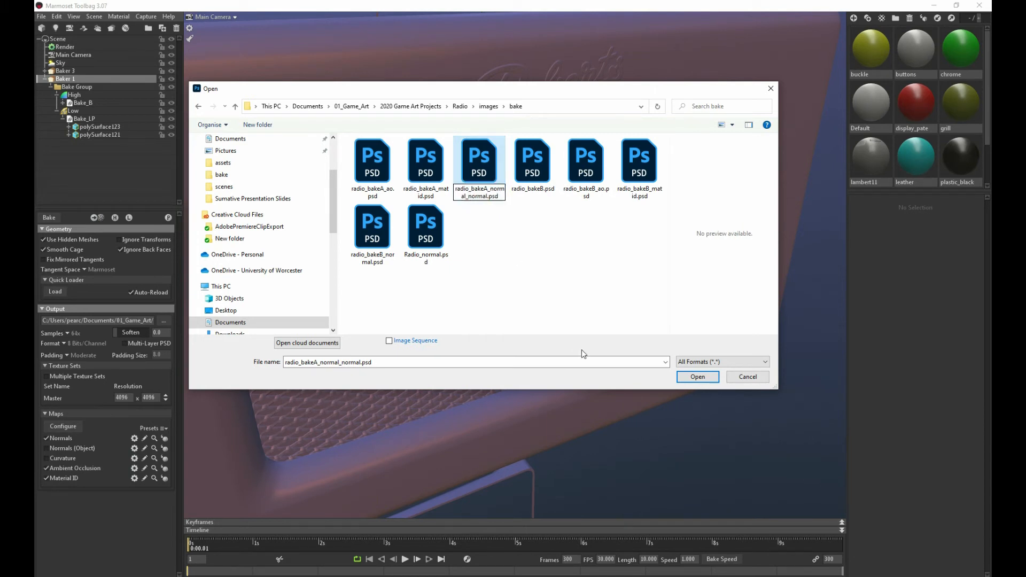
pyautogui.press('Delete')
pyautogui.press('Delete')
pyautogui.press('Delete')
pyautogui.press('Delete')
pyautogui.press('Delete')
pyautogui.press('Delete')
pyautogui.press('Delete')
pyautogui.click(573, 193)
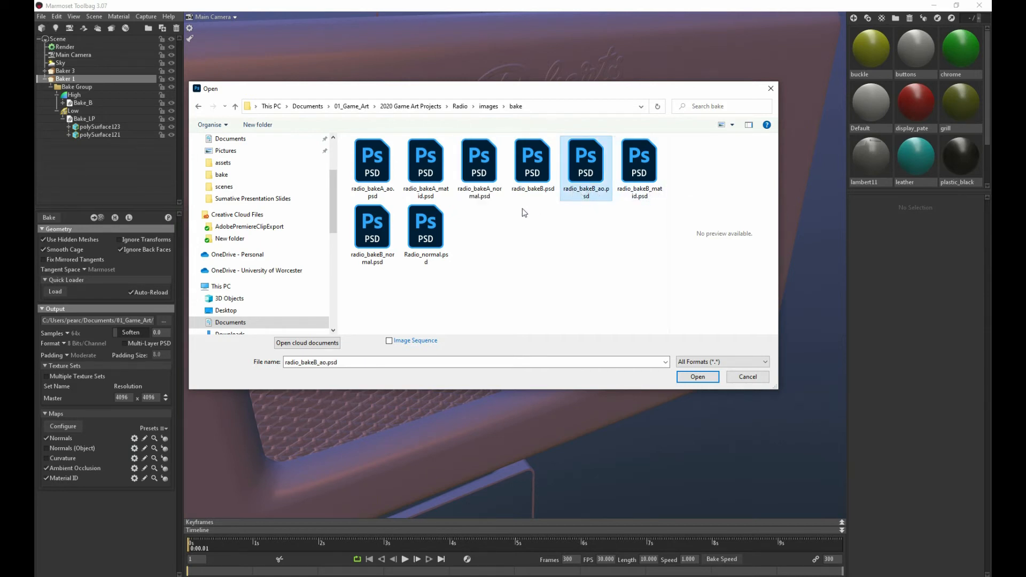
# Delete the leftover files Radio_normal.psd and radio_bakeB.psd from the bake folder
pyautogui.click(420, 246)
pyautogui.press('Delete')
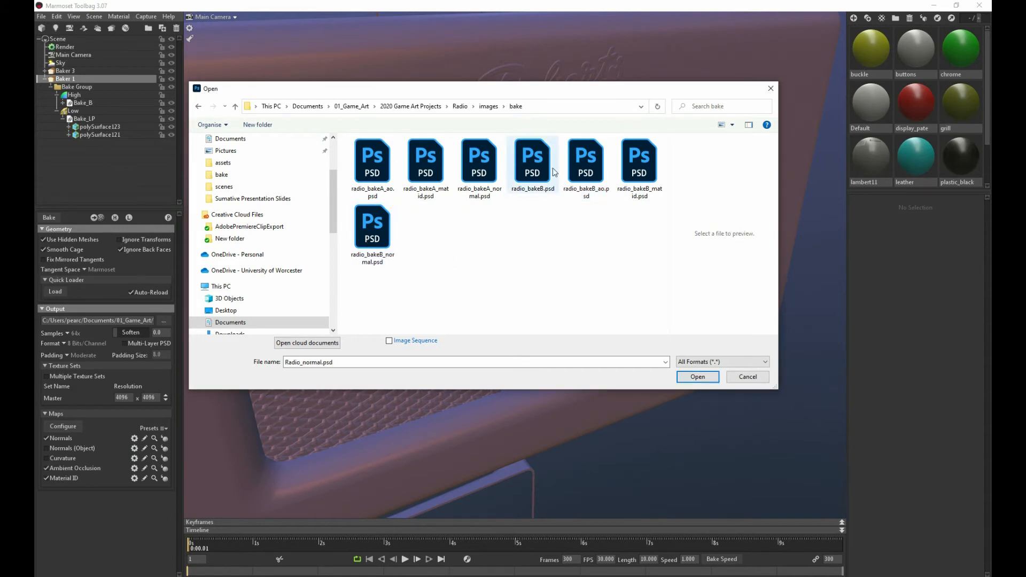
pyautogui.click(524, 154)
pyautogui.press('Delete')
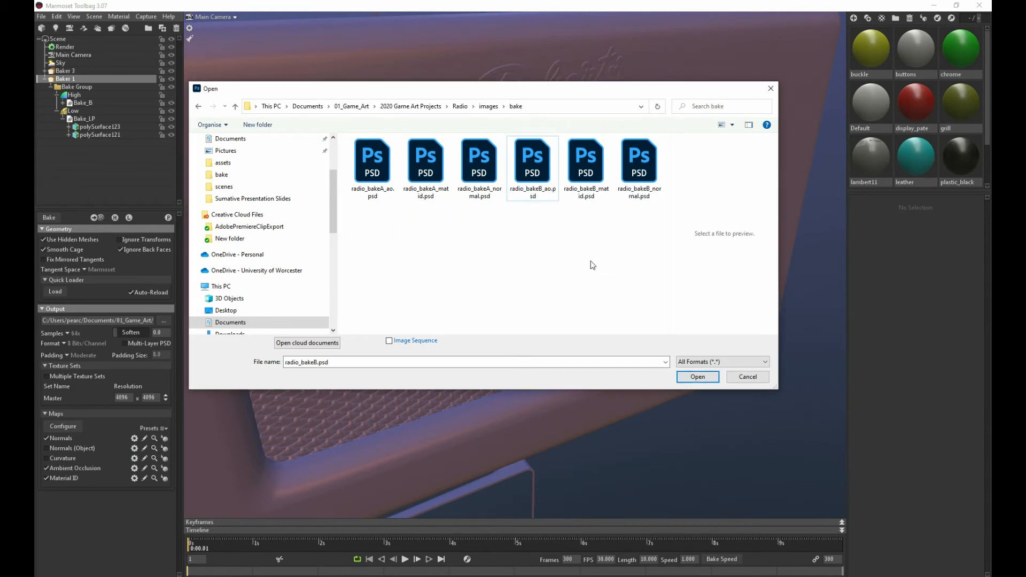
# Open all six radio_bakeA and radio_bakeB maps in Photoshop and inspect the bakeB normal and material ID maps
pyautogui.moveTo(637, 243); pyautogui.dragTo(390, 189)
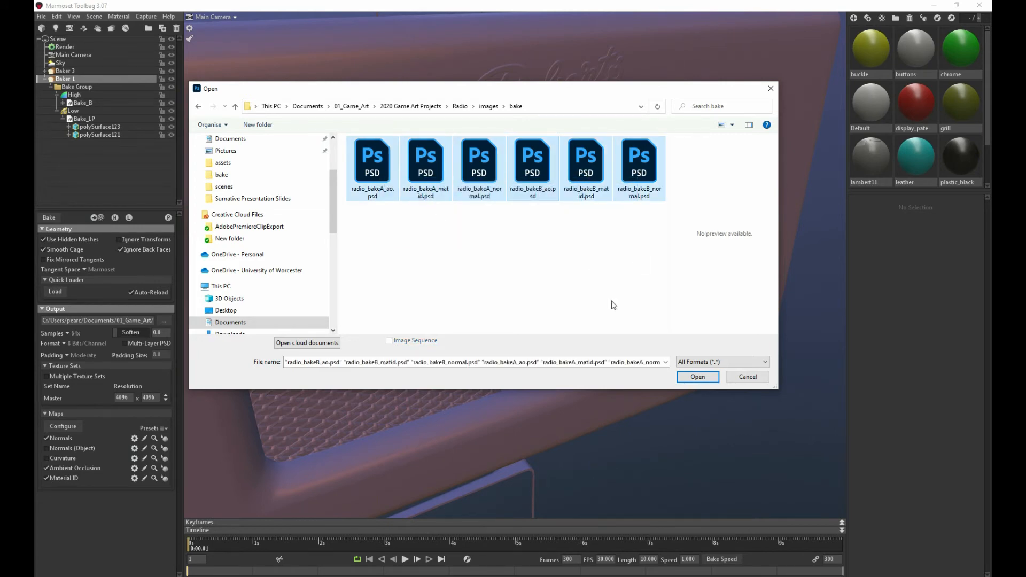
pyautogui.click(697, 377)
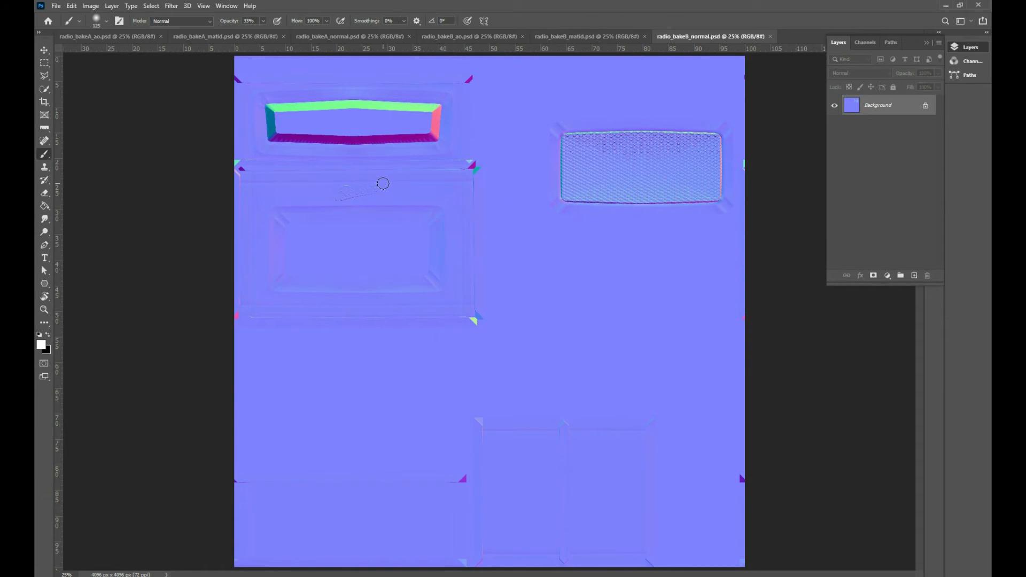
pyautogui.keyDown('alt'); pyautogui.scroll(2, 382, 183); pyautogui.keyUp('alt')
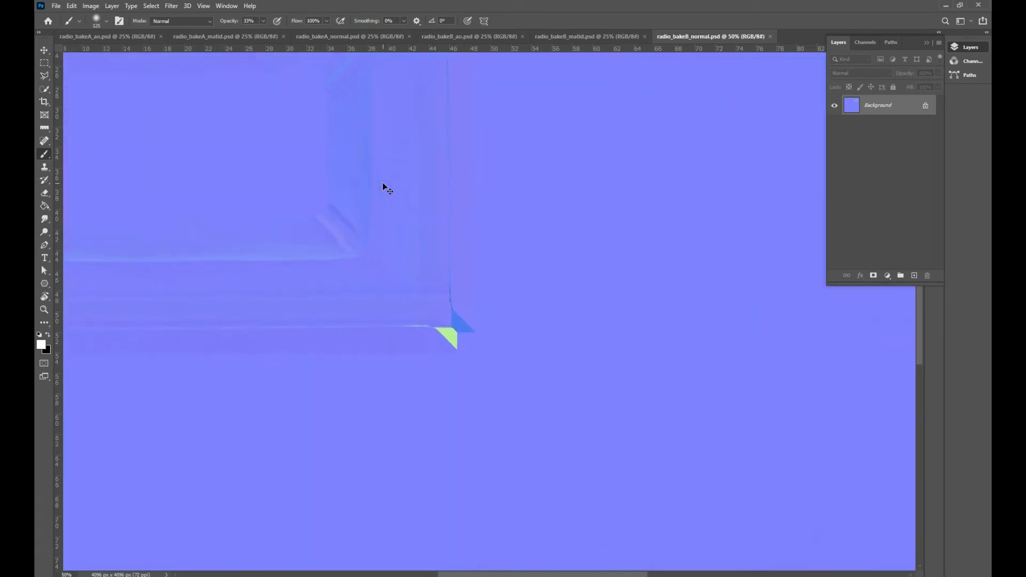
pyautogui.keyDown('alt'); pyautogui.scroll(-2, 383, 184); pyautogui.keyUp('alt')
pyautogui.keyDown('alt'); pyautogui.scroll(1, 382, 184); pyautogui.keyUp('alt')
pyautogui.keyDown('alt'); pyautogui.scroll(-1, 383, 183); pyautogui.keyUp('alt')
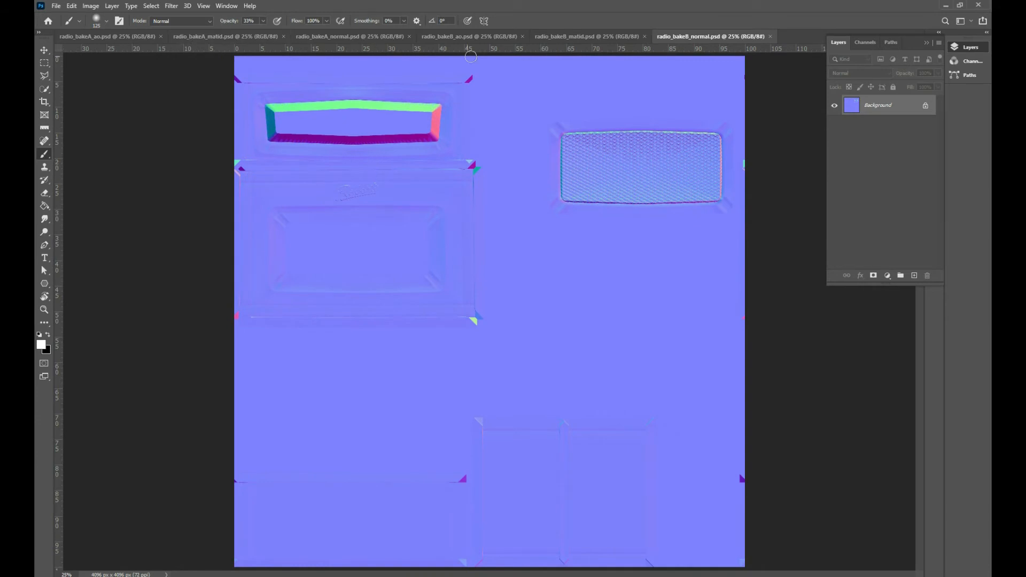
pyautogui.click(574, 37)
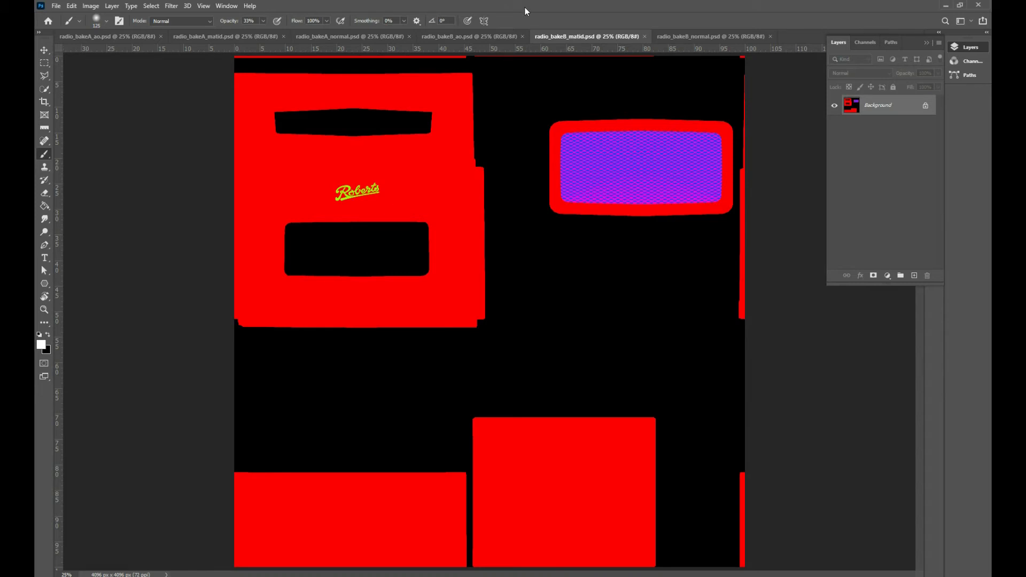
pyautogui.moveTo(525, 8); pyautogui.dragTo(0, 134)
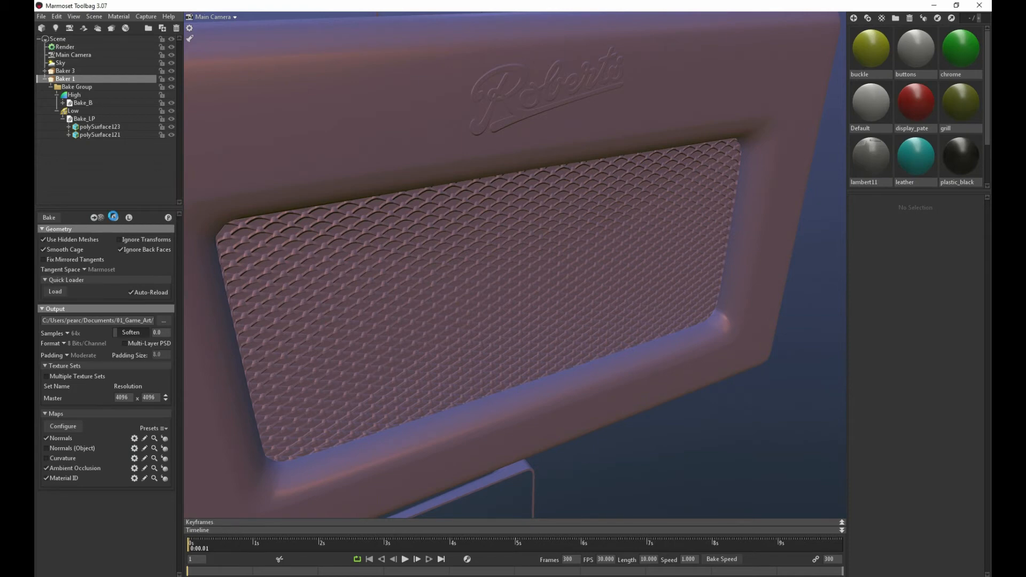
# Back in Marmoset Toolbag, show Baker 1's high-poly meshes and review the High and Low sets of its bake group
pyautogui.click(127, 218)
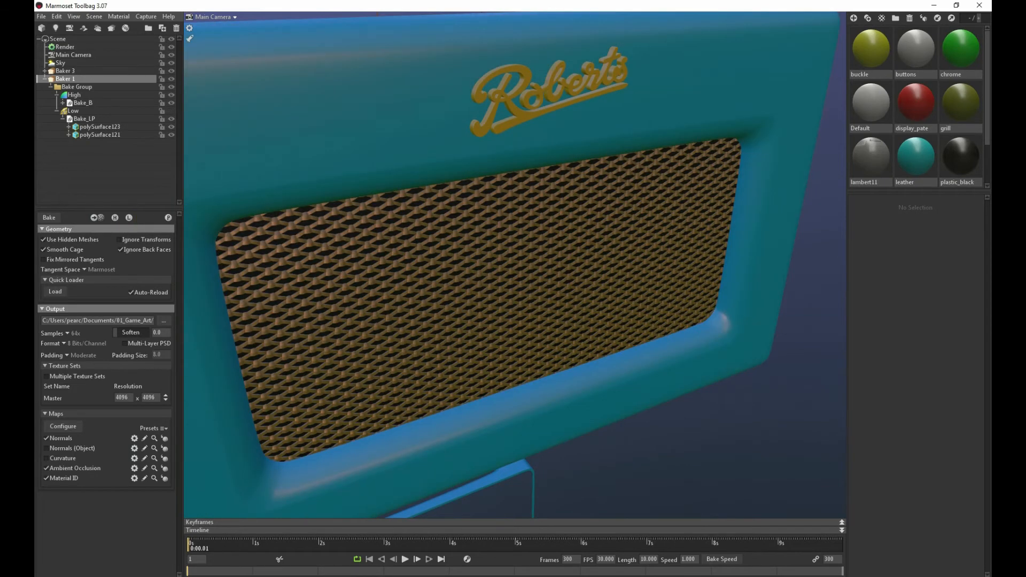
pyautogui.moveTo(35, 155); pyautogui.dragTo(0, 163)
pyautogui.click(63, 87)
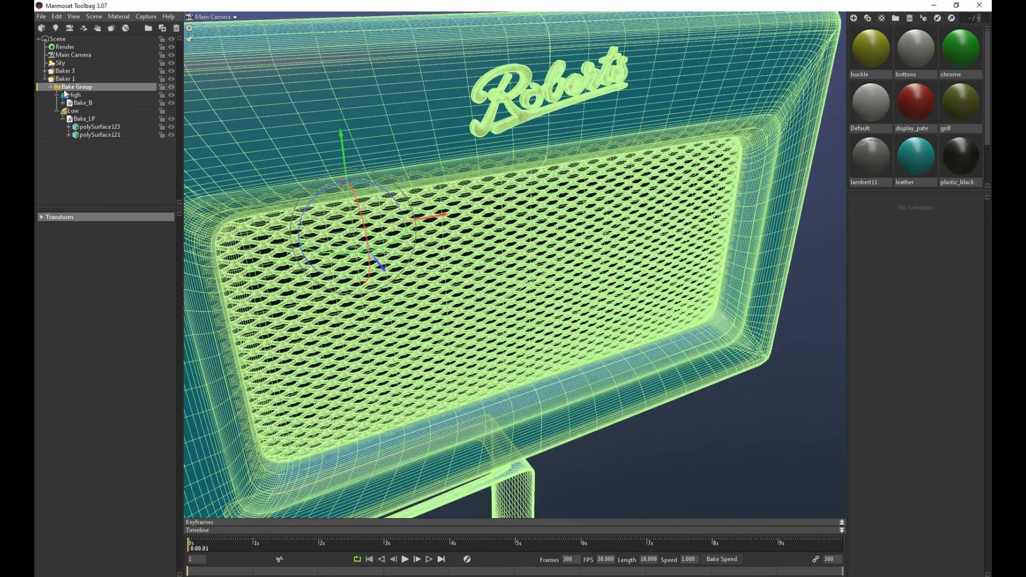
pyautogui.click(72, 95)
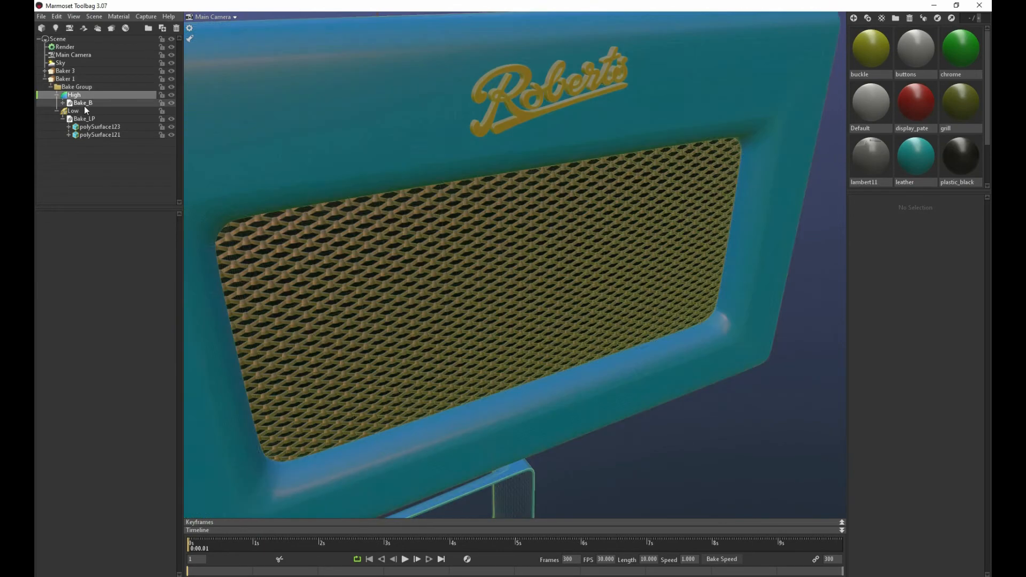
pyautogui.click(81, 111)
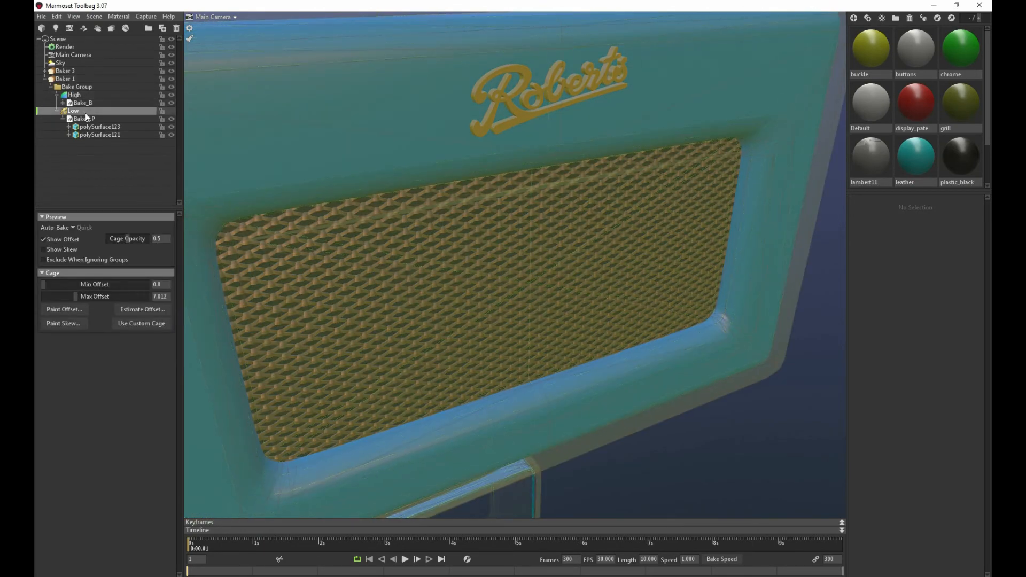
pyautogui.click(65, 79)
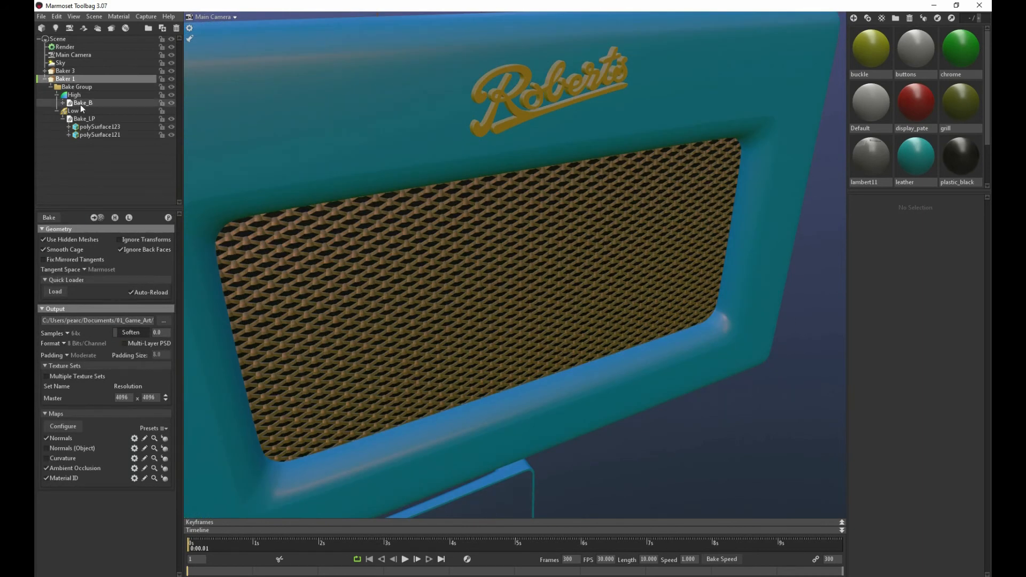
# Set Baker 1's tangent space to Maya and bake its maps
pyautogui.click(65, 80)
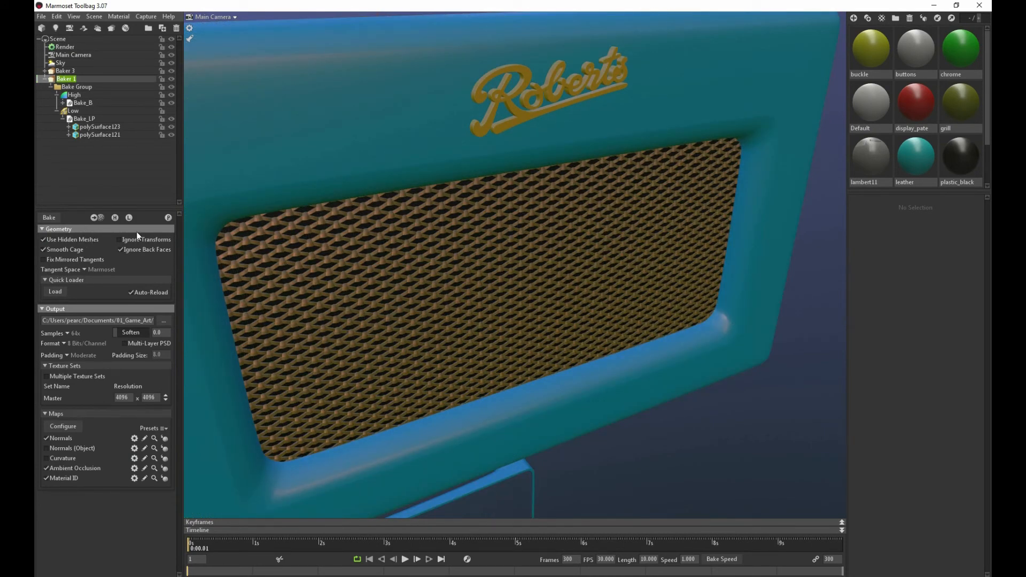
pyautogui.click(83, 268)
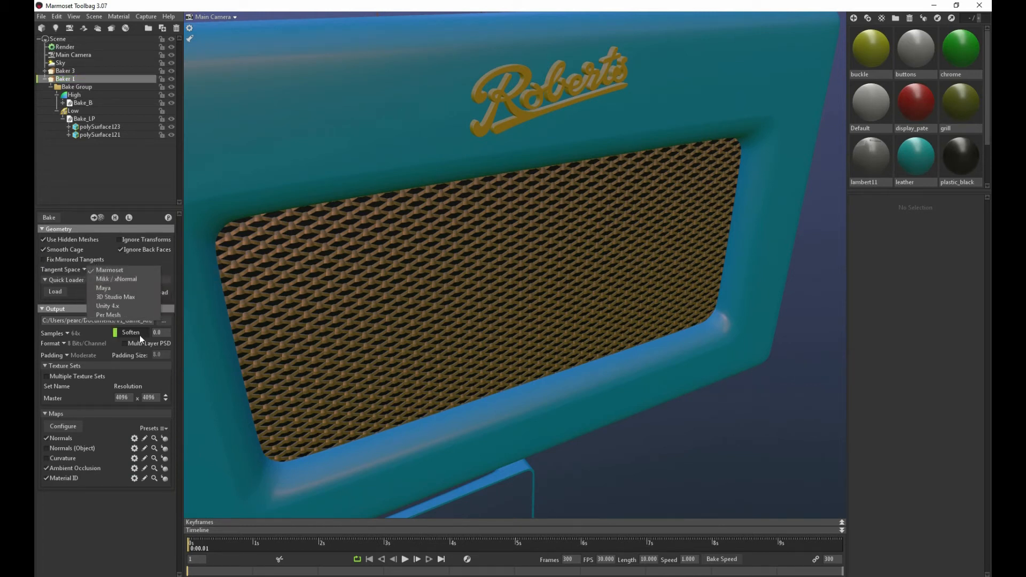
pyautogui.click(130, 288)
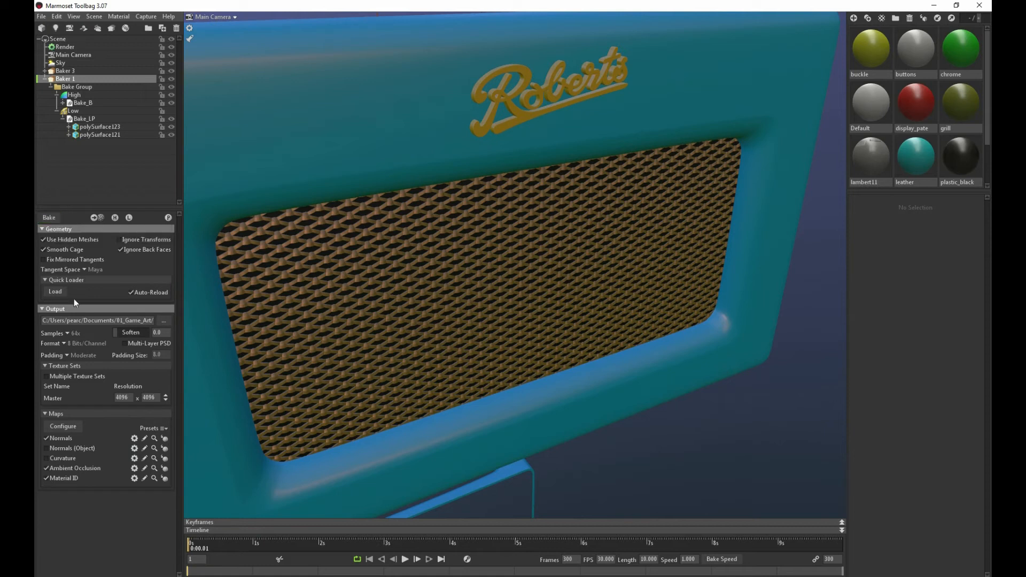
pyautogui.click(45, 216)
# Open the rebaked material ID map radio_bakeB_matid.psd from the bake folder to check it
pyautogui.moveTo(36, 88); pyautogui.dragTo(748, 60)
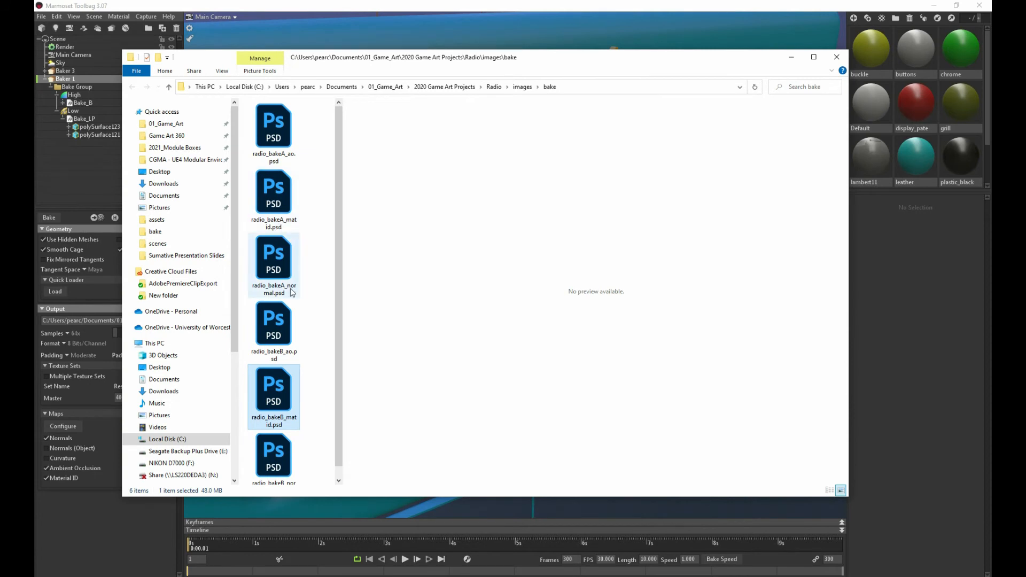
pyautogui.scroll(-1, 290, 291)
pyautogui.doubleClick(278, 380)
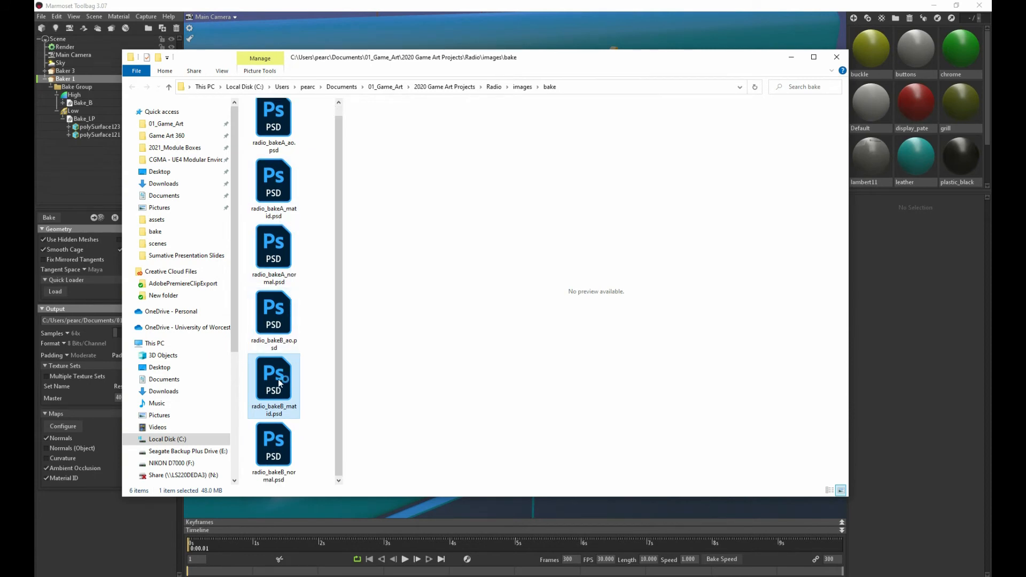
pyautogui.scroll(1, 279, 383)
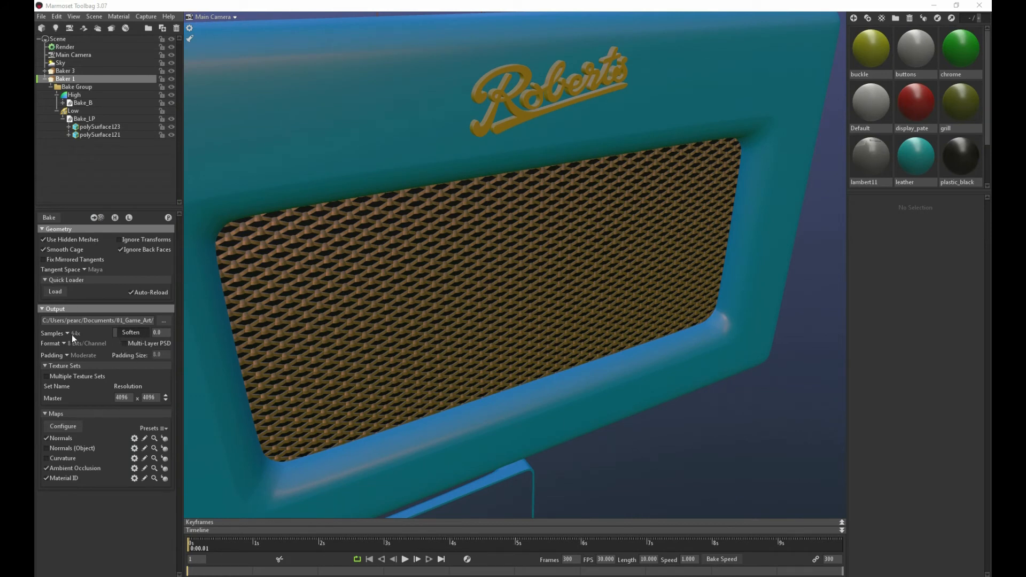
# Back in Marmoset Toolbag, set Baker 1's tangent space to Mikk / xNormal and bake its maps again
pyautogui.click(85, 270)
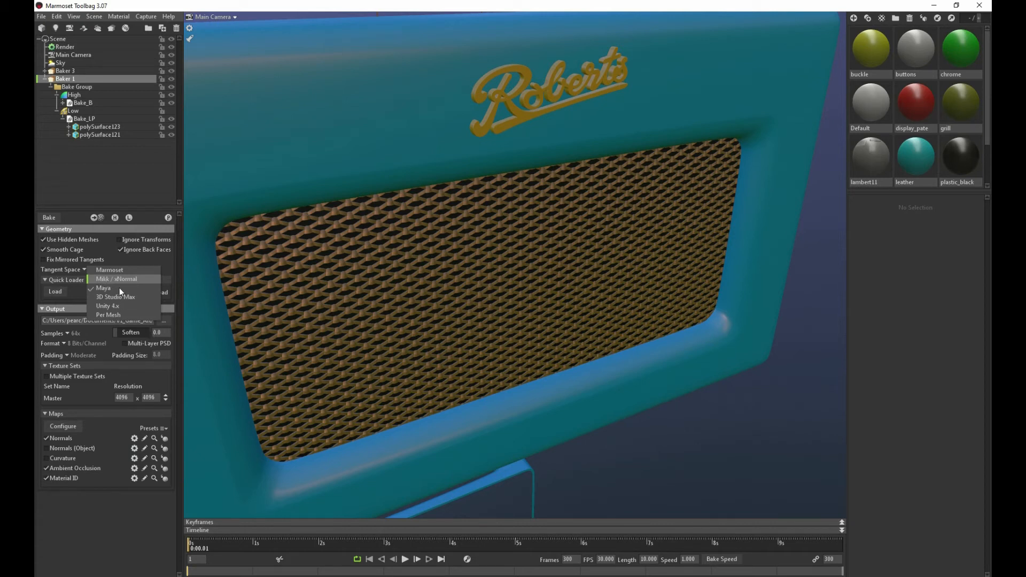
pyautogui.click(110, 278)
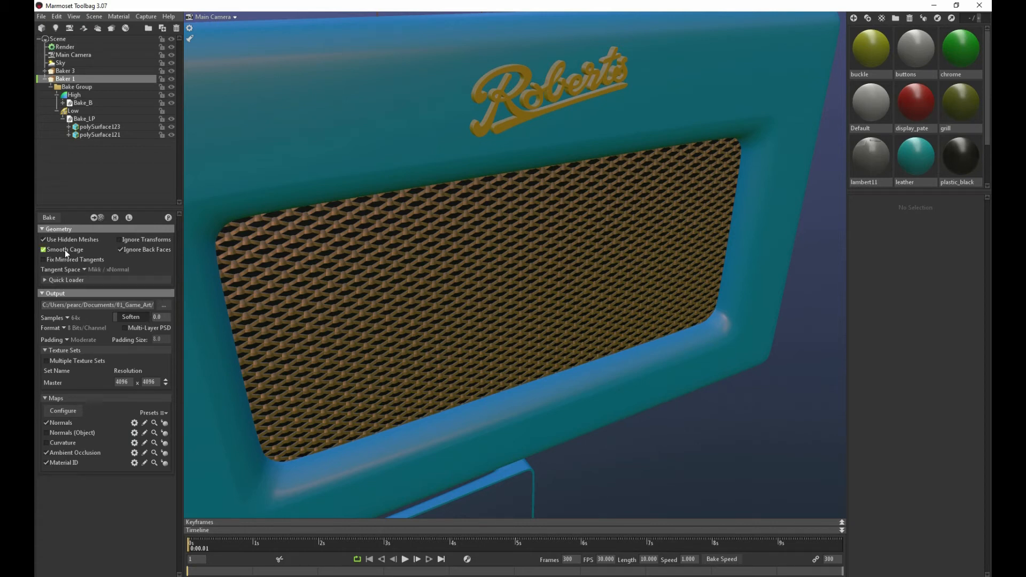
pyautogui.click(46, 279)
pyautogui.click(46, 280)
pyautogui.click(50, 218)
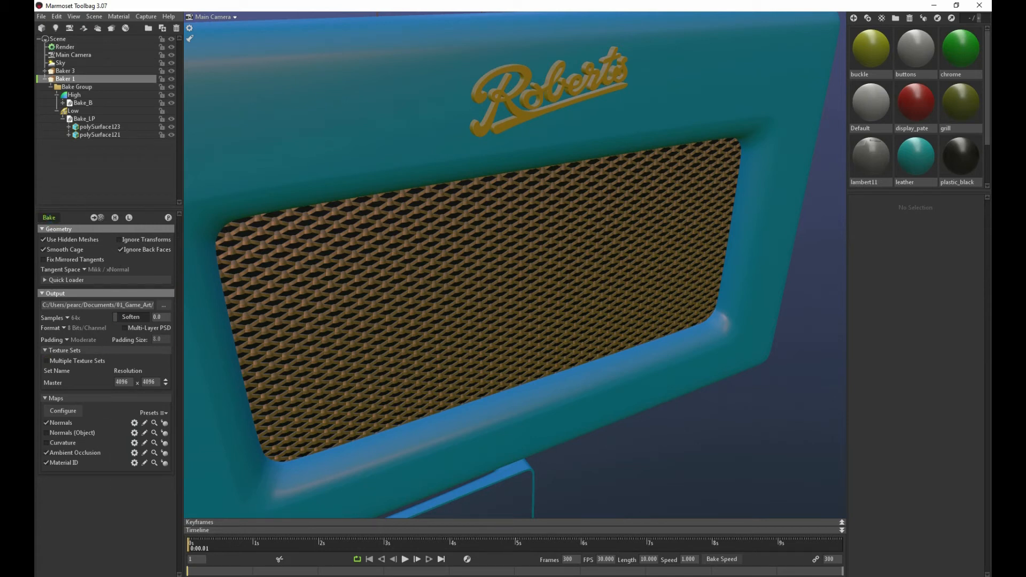
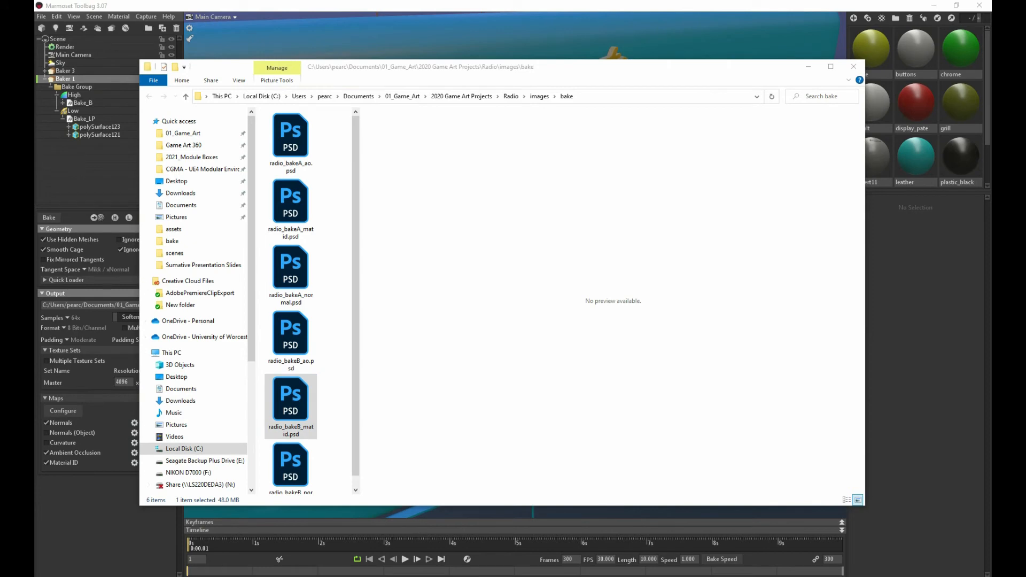
# Switch to Photoshop and compare the ambient occlusion, material ID and normal maps of bakes A and B
pyautogui.click(854, 67)
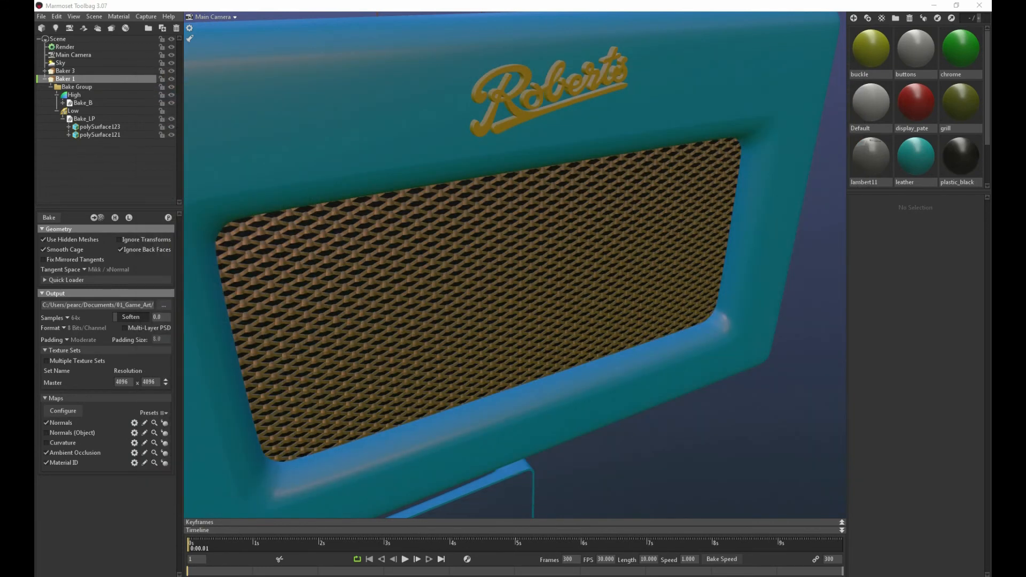
pyautogui.moveTo(991, 7); pyautogui.dragTo(701, 2)
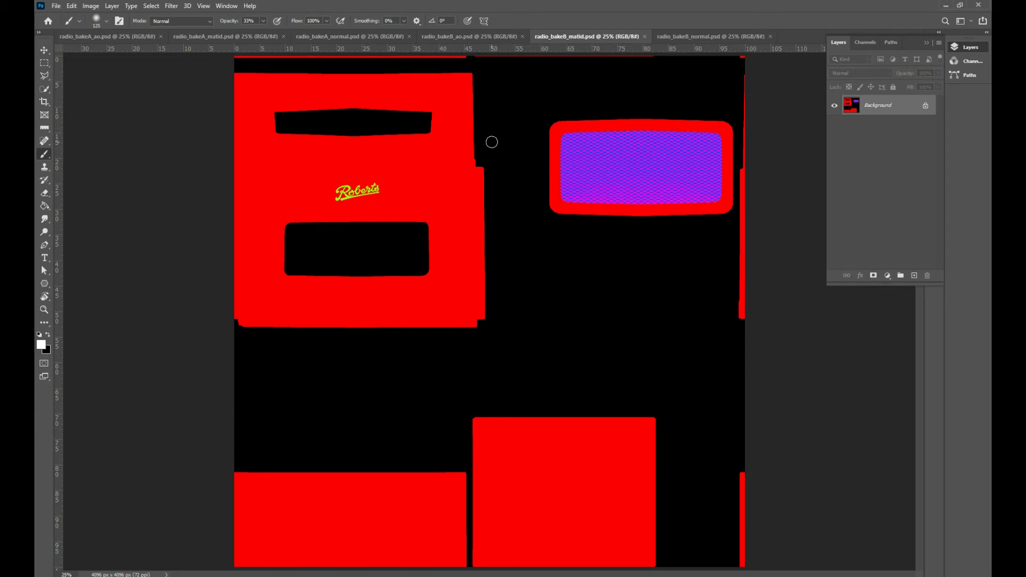
pyautogui.click(496, 35)
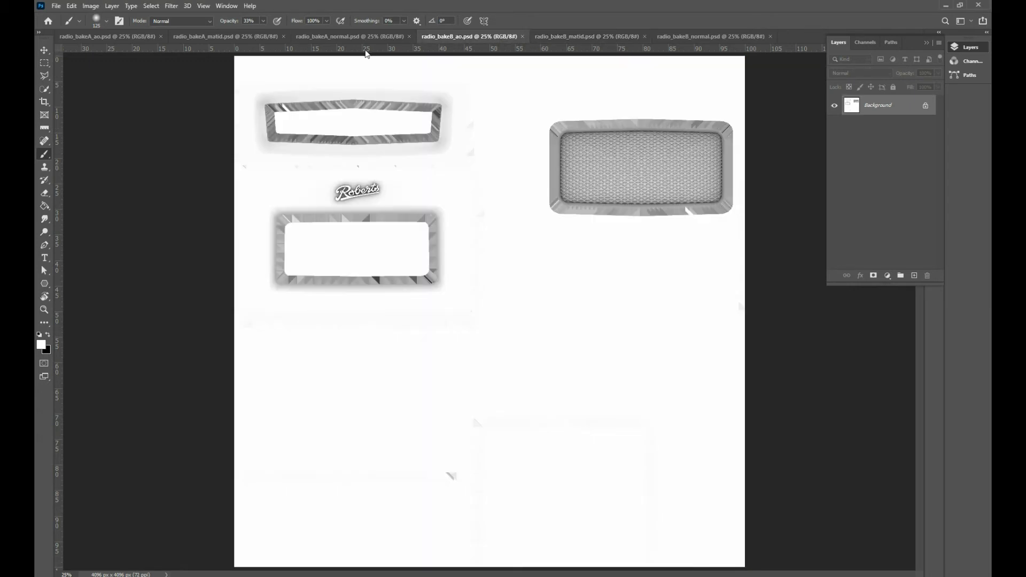
pyautogui.click(342, 36)
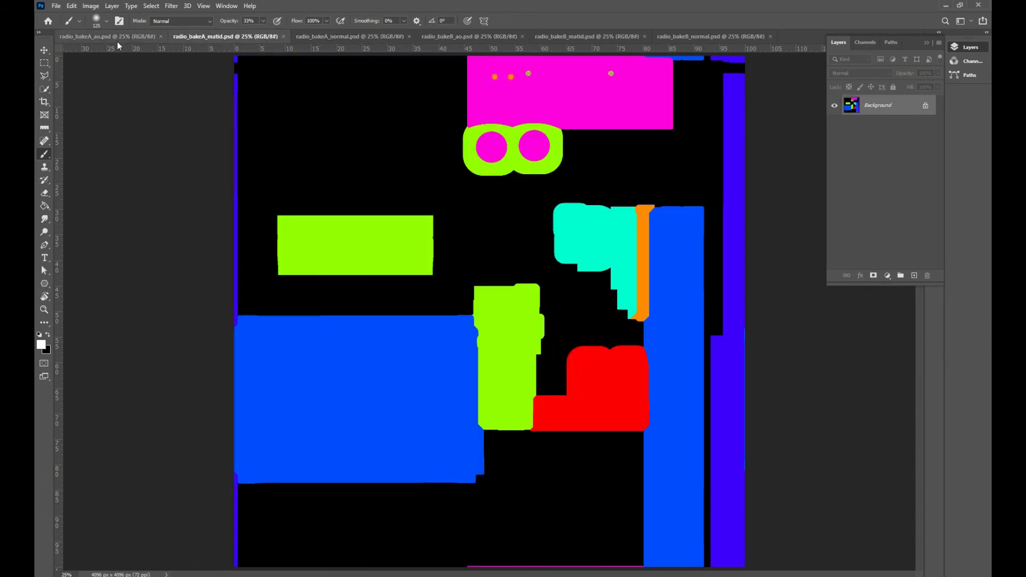
pyautogui.click(117, 40)
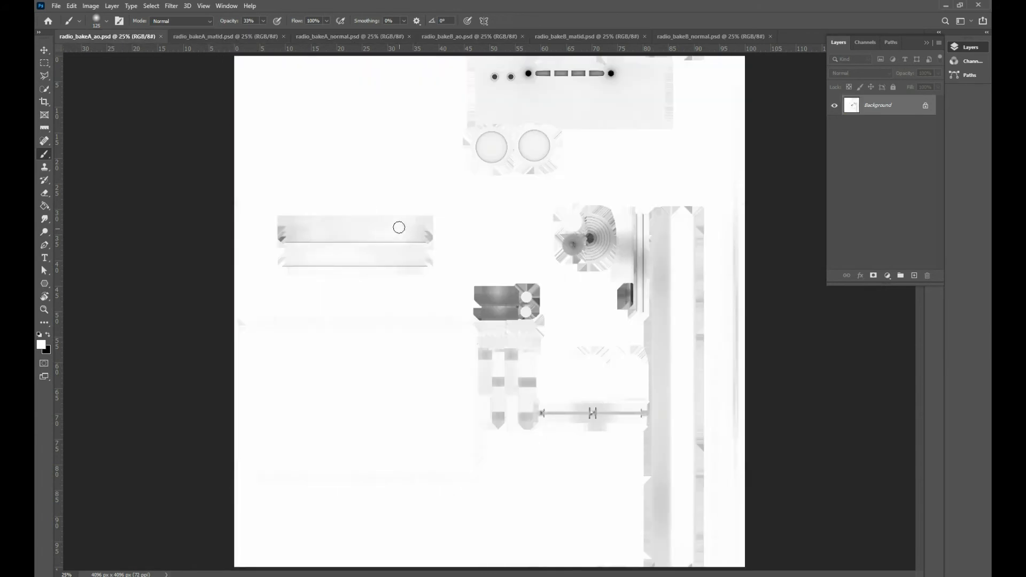
pyautogui.click(223, 39)
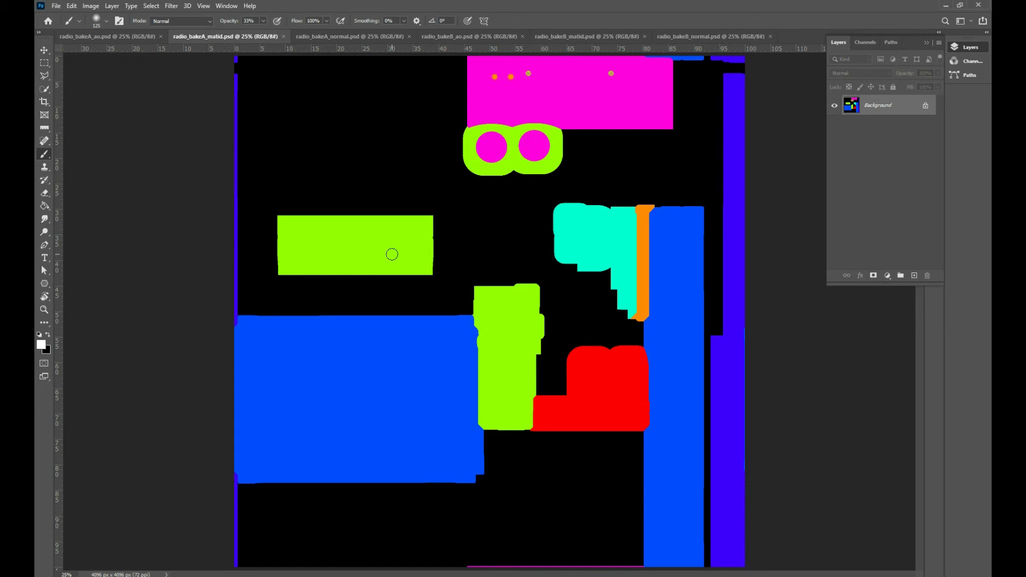
pyautogui.click(329, 35)
pyautogui.click(228, 37)
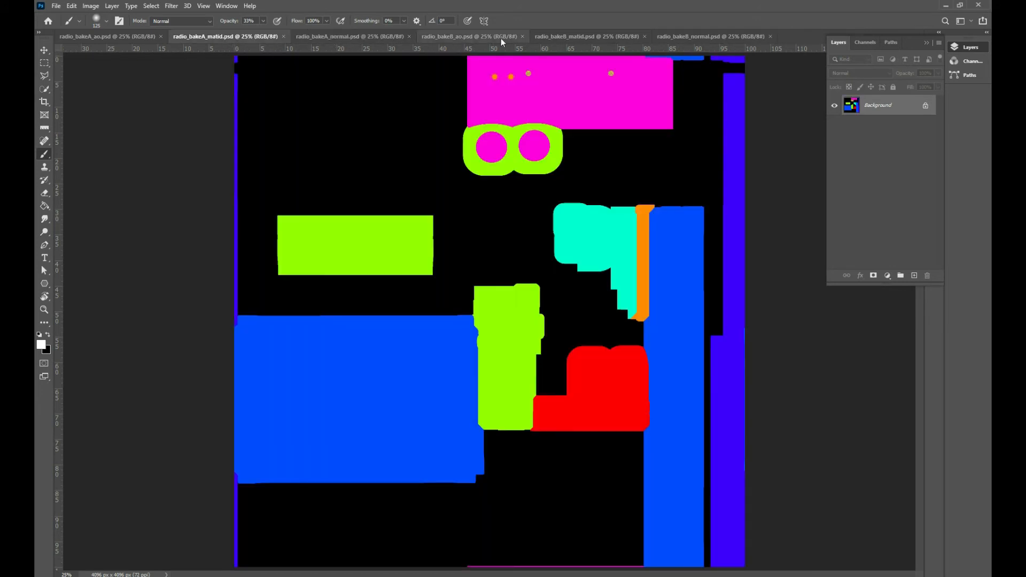
pyautogui.click(550, 38)
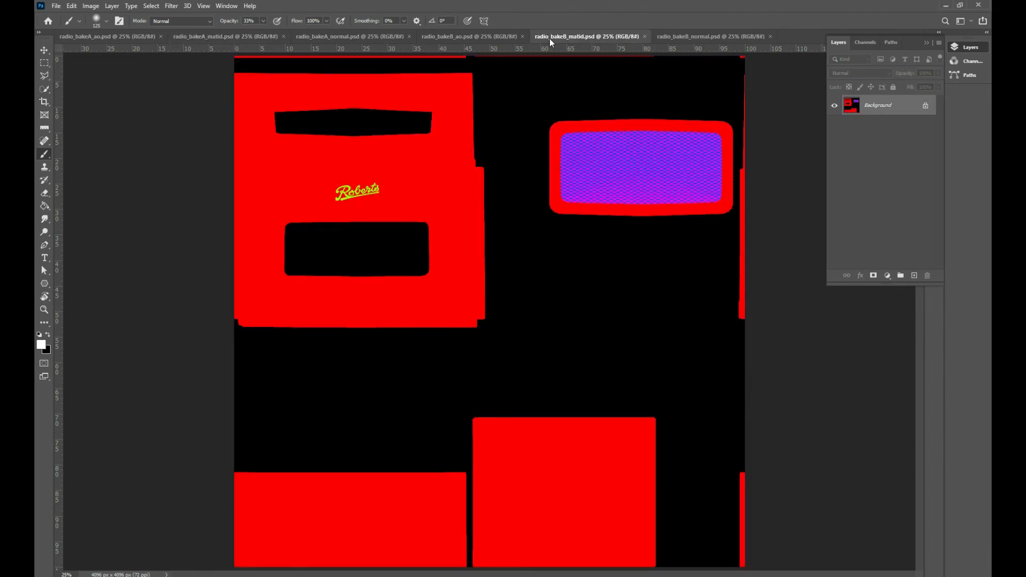
pyautogui.click(191, 37)
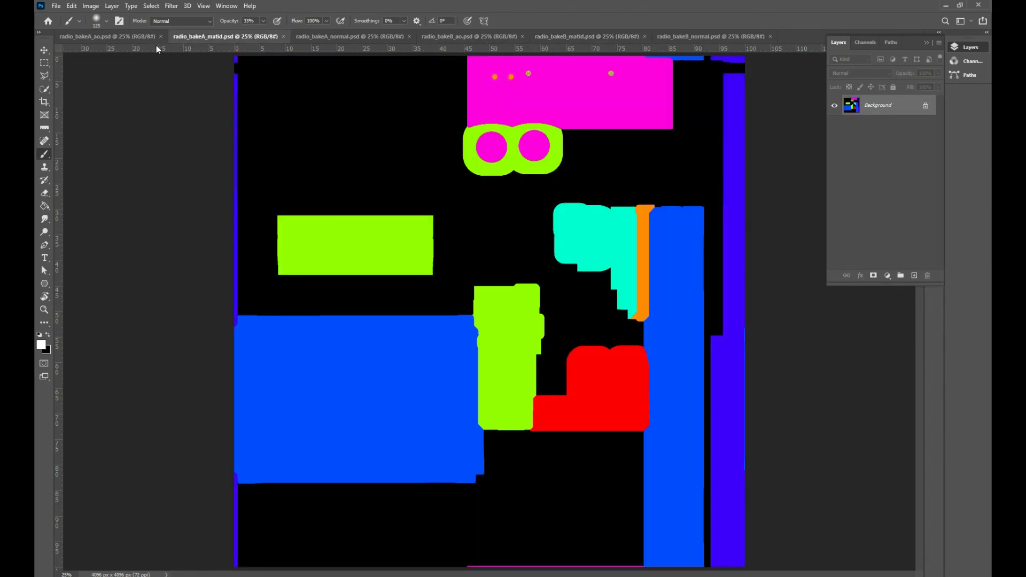
# Unlock the background layer of radio_bakeA_matid.psd and select all its black areas with Color Range
pyautogui.click(151, 6)
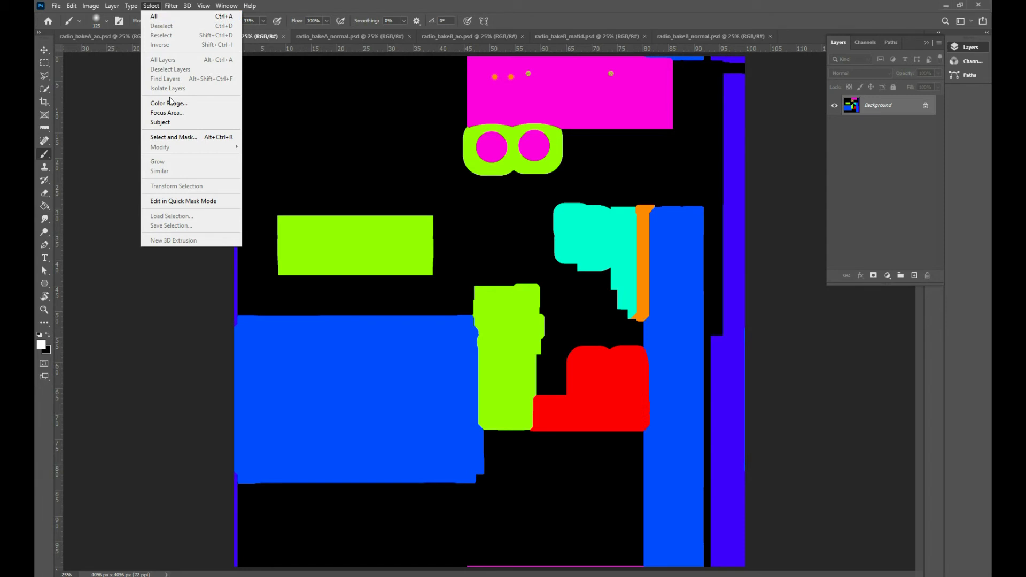
pyautogui.click(926, 107)
pyautogui.click(150, 6)
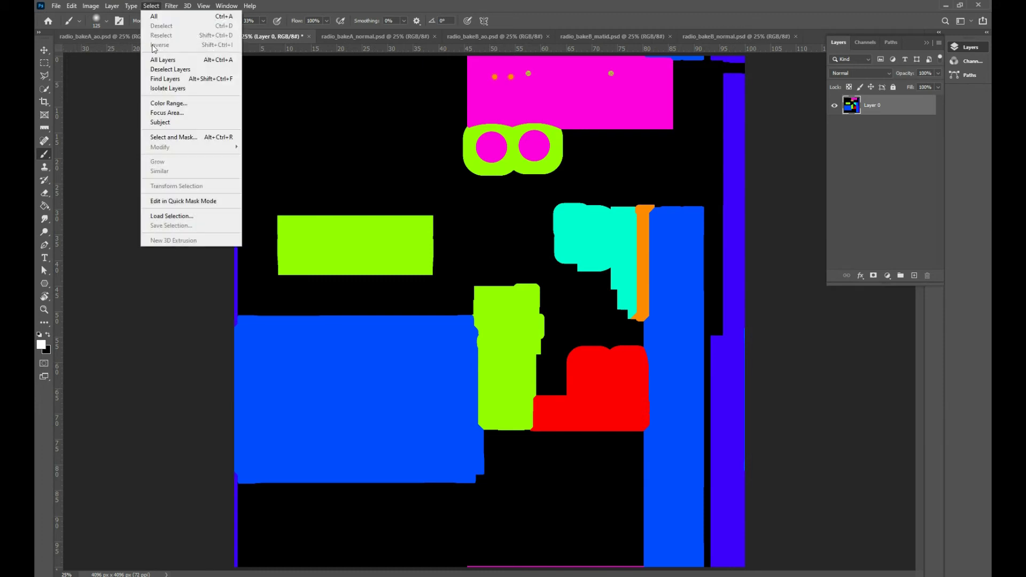
pyautogui.click(172, 107)
pyautogui.click(365, 119)
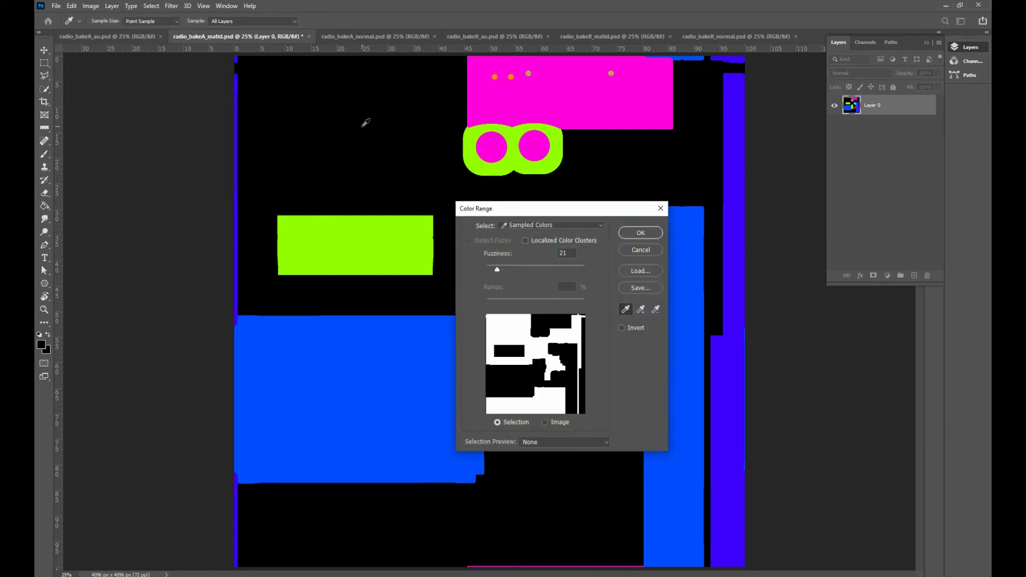
pyautogui.click(640, 232)
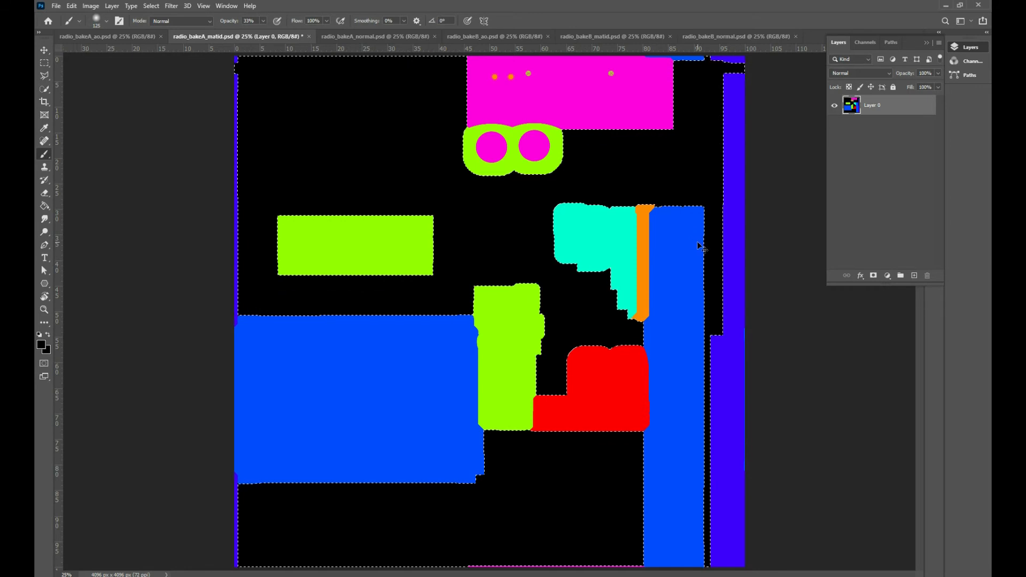
pyautogui.hotkey('ctrl', 'BackSpace')
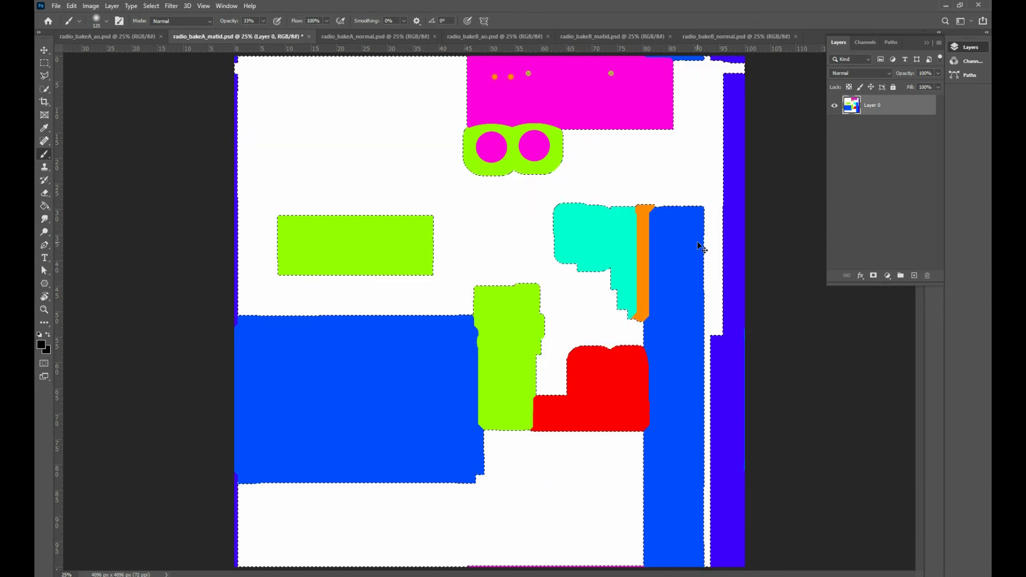
pyautogui.hotkey('ctrl', 'z')
# Invert the selection and copy the coloured areas into radio_bakeB_matid.psd as a new layer
pyautogui.hotkey('ctrl', 'shift', 'i')
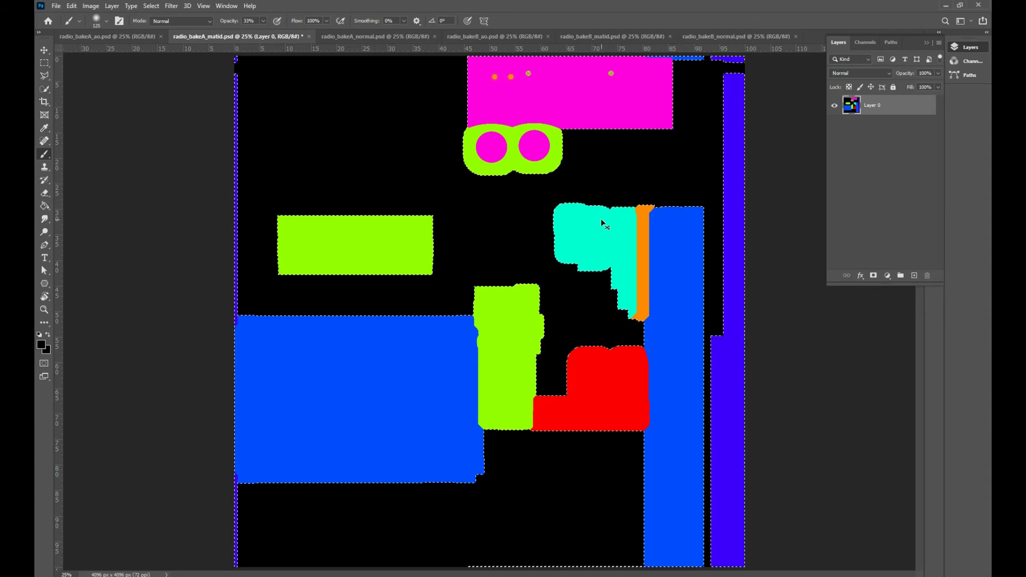
pyautogui.click(481, 38)
pyautogui.click(572, 35)
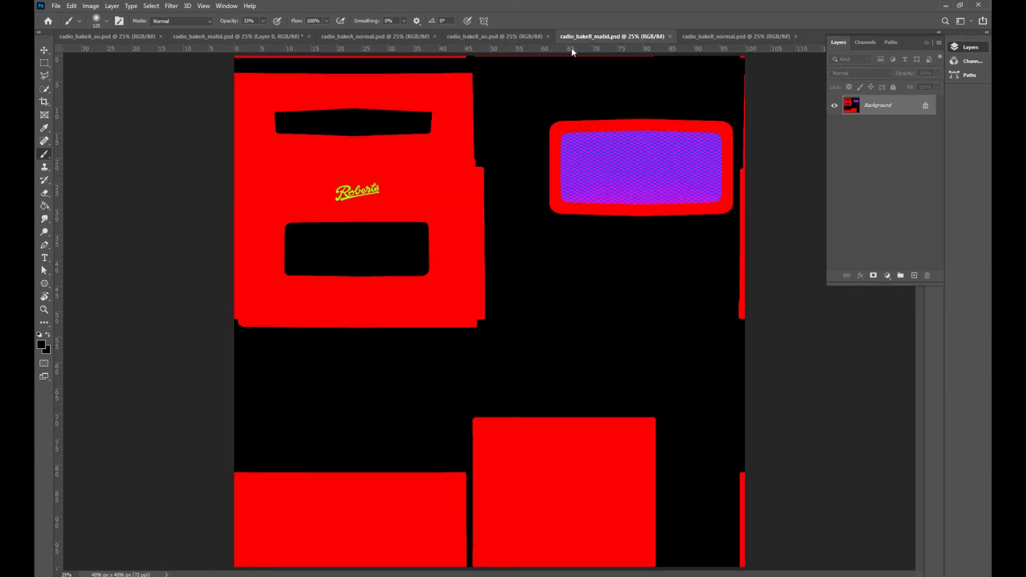
pyautogui.hotkey('ctrl', 'v')
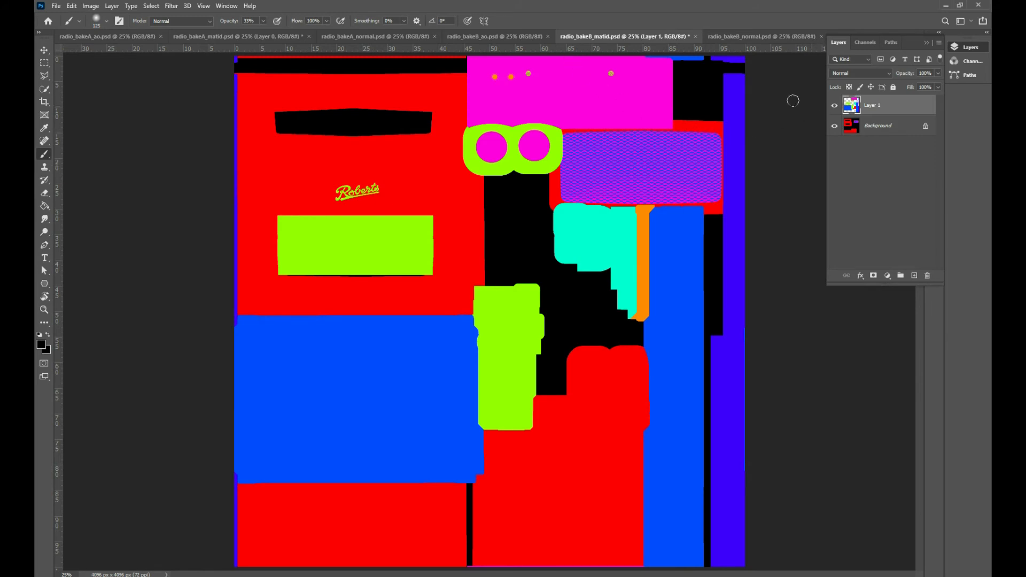
# Compare the combined material ID map with radio_bakeA_matid.psd and inspect the small circular details on the magenta area up close
pyautogui.click(238, 37)
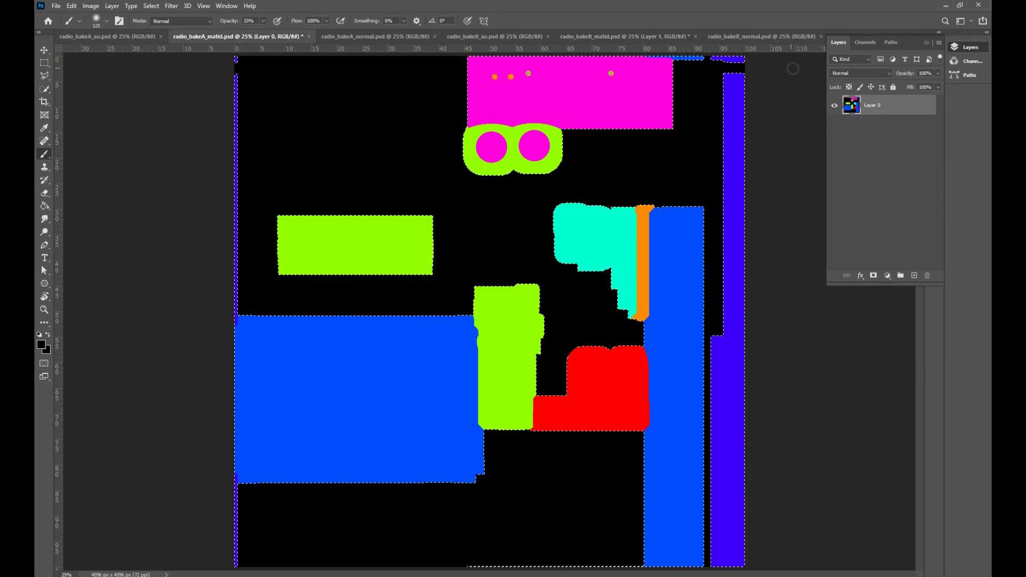
pyautogui.click(582, 37)
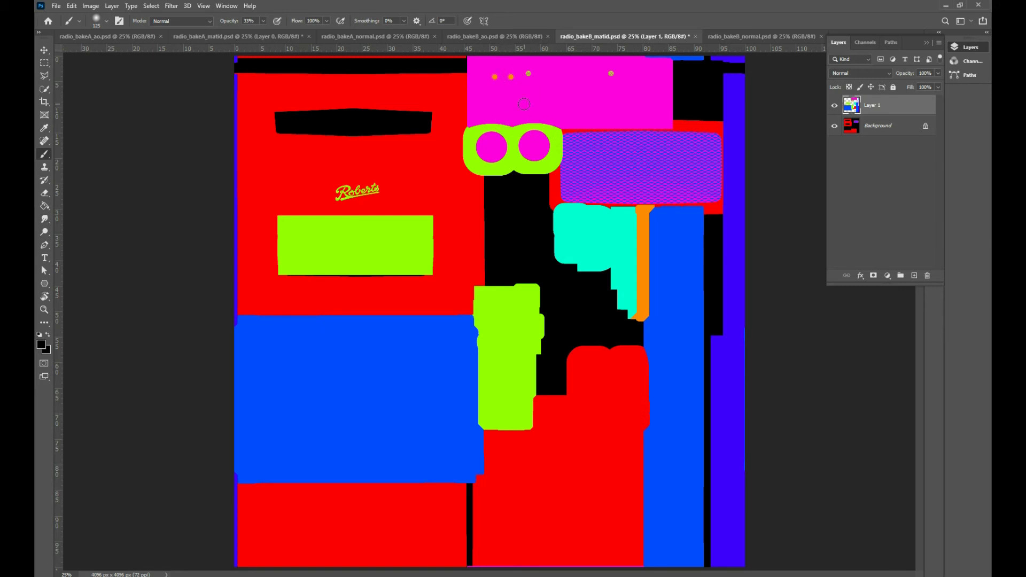
pyautogui.hotkey('ctrl', '+')
pyautogui.hotkey('ctrl', '+')
pyautogui.hotkey('ctrl', '+')
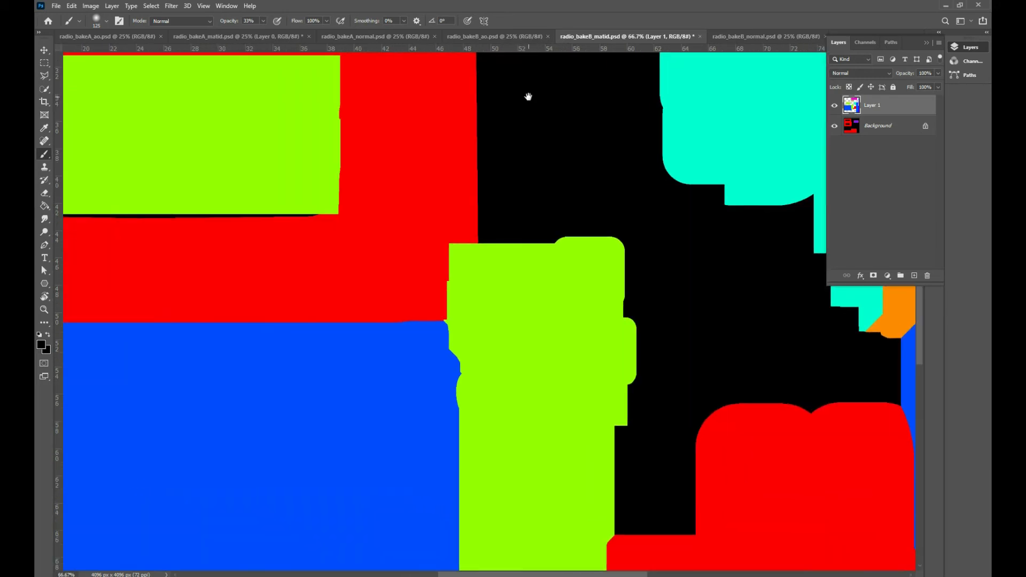
pyautogui.moveTo(528, 97); pyautogui.dragTo(488, 392)
pyautogui.moveTo(538, 154); pyautogui.dragTo(512, 362)
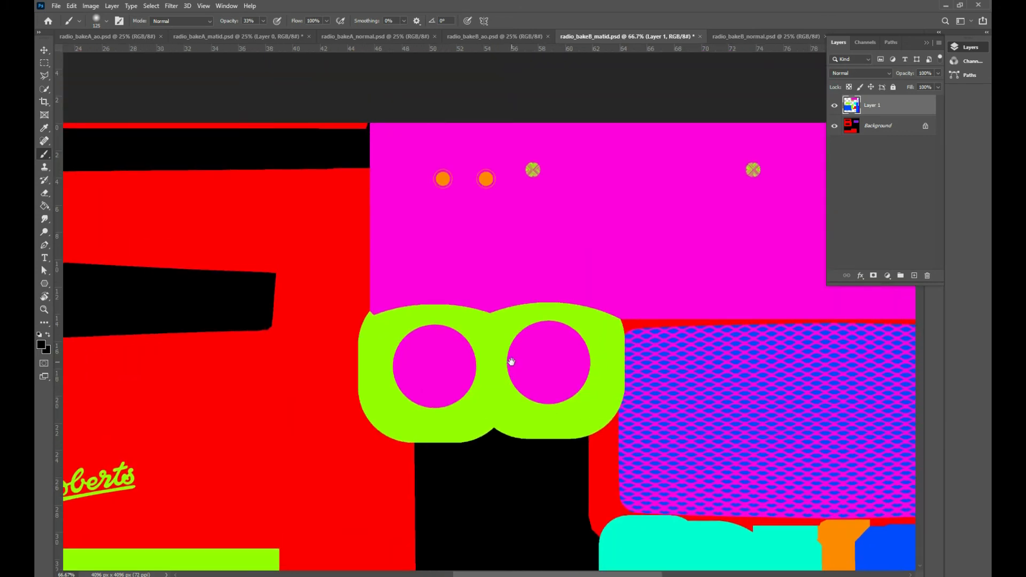
pyautogui.hotkey('ctrl', '+')
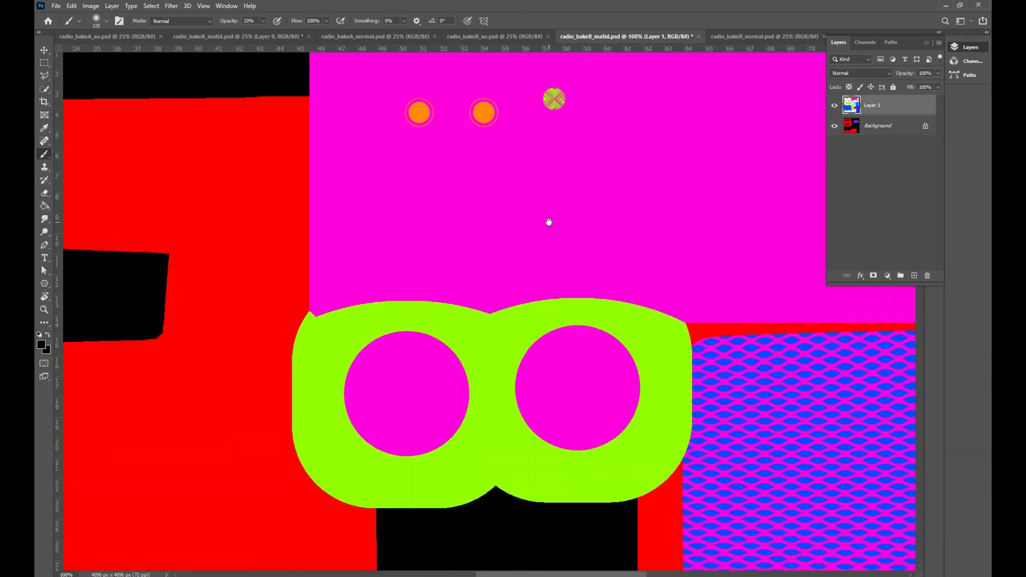
pyautogui.moveTo(537, 208); pyautogui.dragTo(444, 357)
pyautogui.hotkey('ctrl', '+')
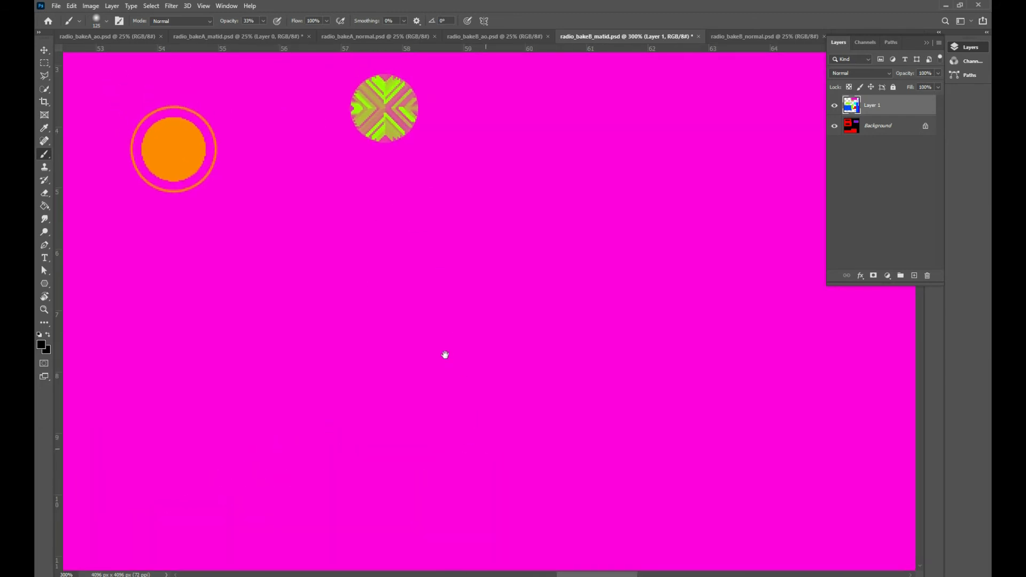
pyautogui.hotkey('ctrl', '-')
pyautogui.hotkey('ctrl', '-')
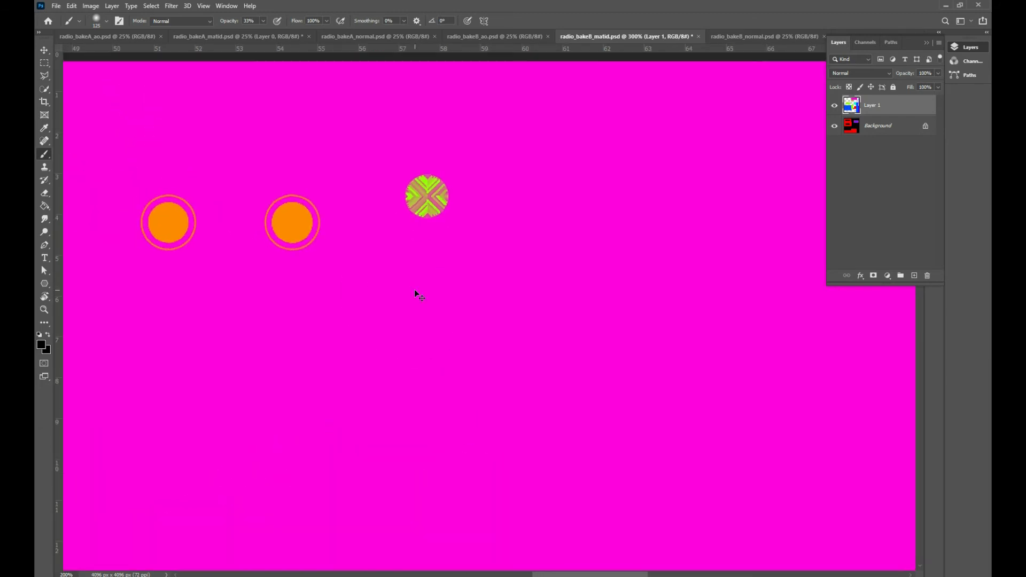
pyautogui.hotkey('ctrl', '-')
pyautogui.hotkey('ctrl', '-')
pyautogui.hotkey('ctrl', '-')
pyautogui.hotkey('ctrl', '-')
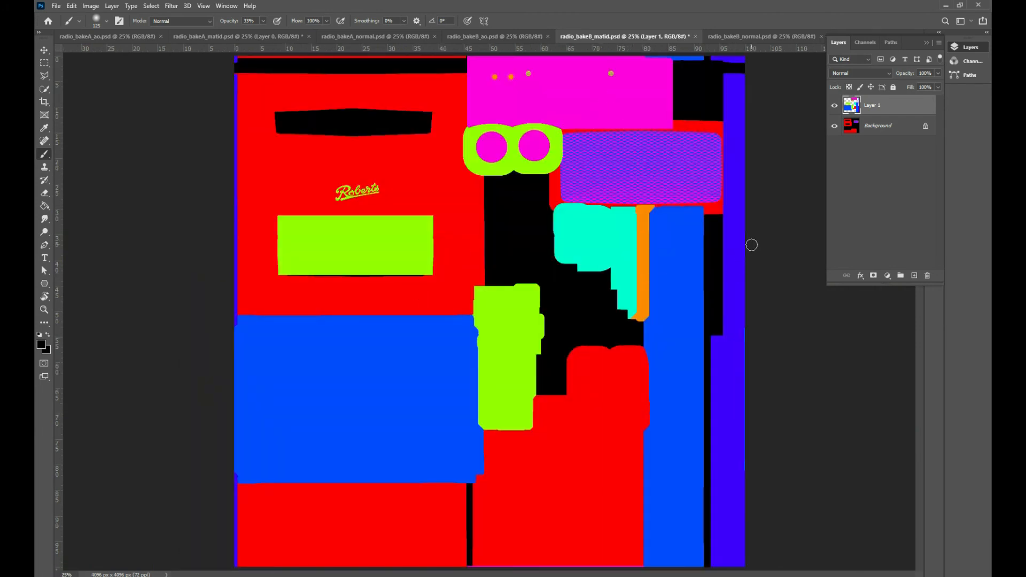
# Toggle the pasted layer's visibility in radio_bakeB_matid.psd to check how its areas overlap the bake B areas beneath
pyautogui.click(835, 107)
pyautogui.click(834, 108)
pyautogui.click(835, 108)
pyautogui.click(835, 108)
pyautogui.click(835, 108)
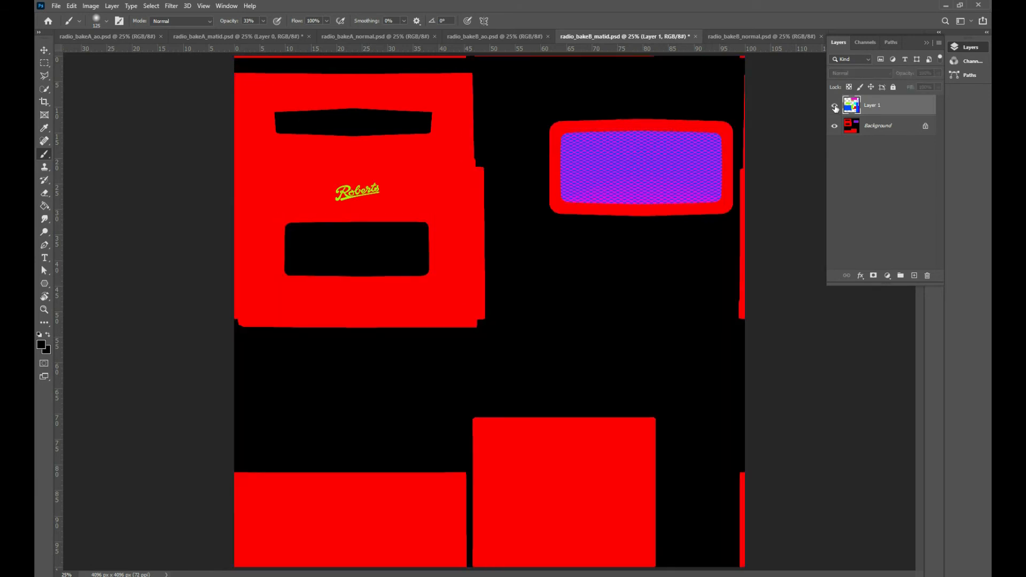
pyautogui.click(835, 108)
pyautogui.click(835, 108)
pyautogui.click(835, 108)
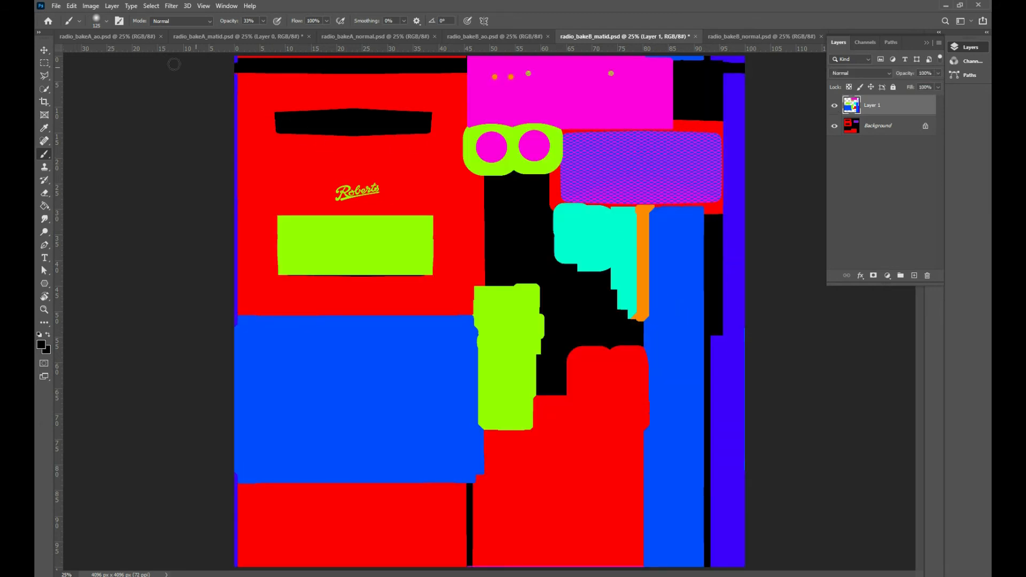
# Undo the selections and the background layer unlocking in radio_bakeA_matid.psd
pyautogui.click(106, 38)
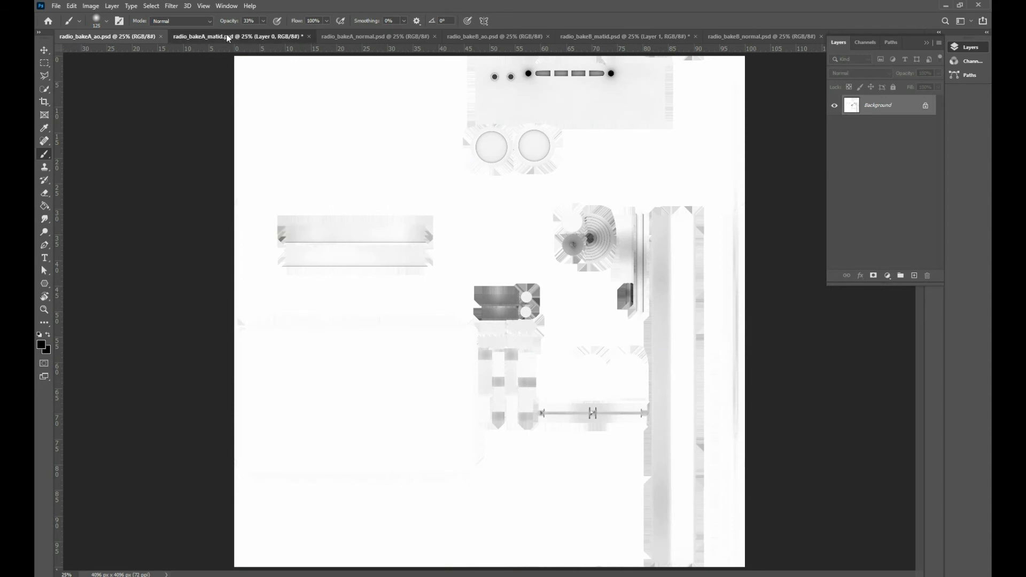
pyautogui.click(208, 36)
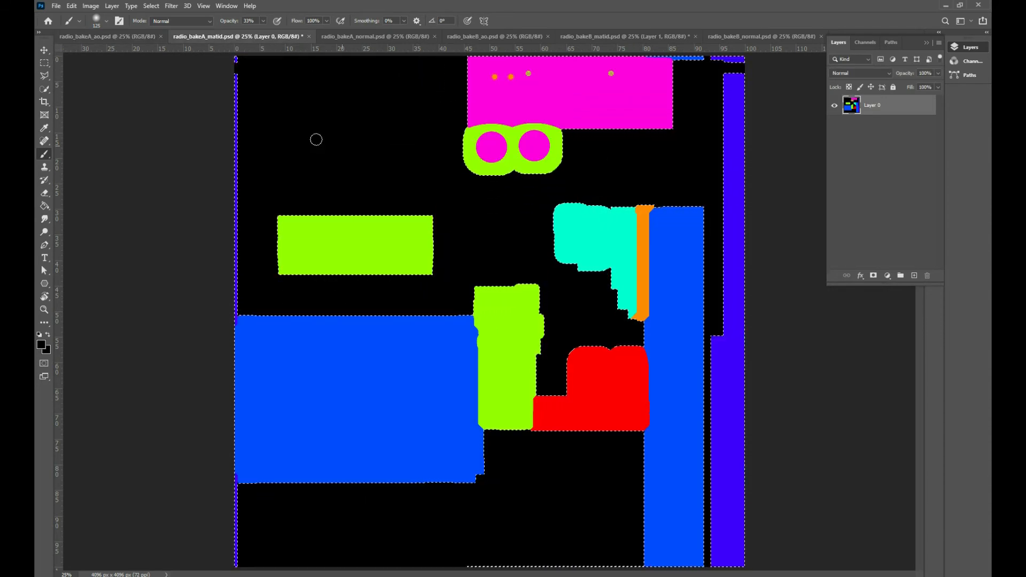
pyautogui.click(141, 41)
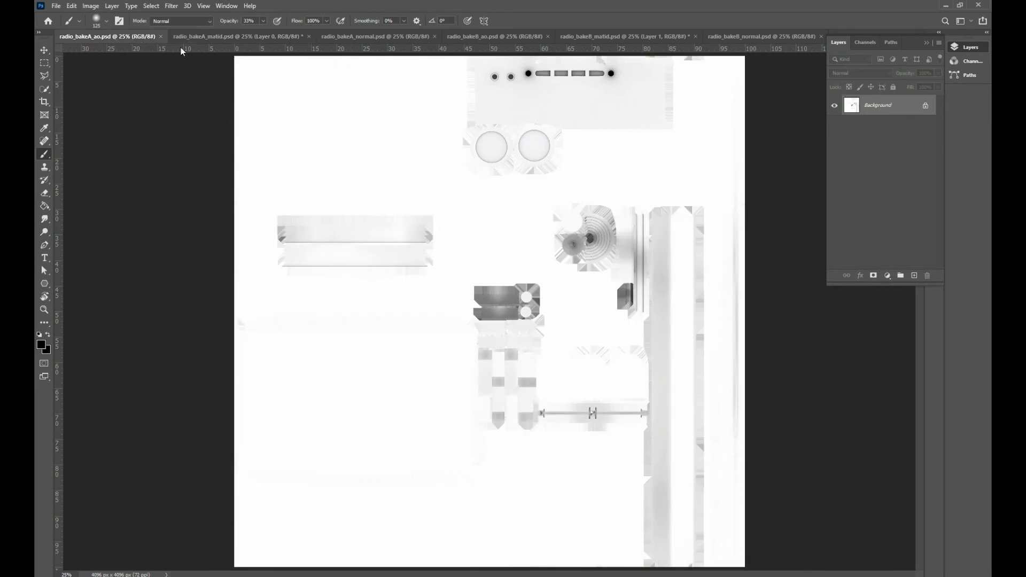
pyautogui.click(211, 35)
pyautogui.hotkey('ctrl', 'a')
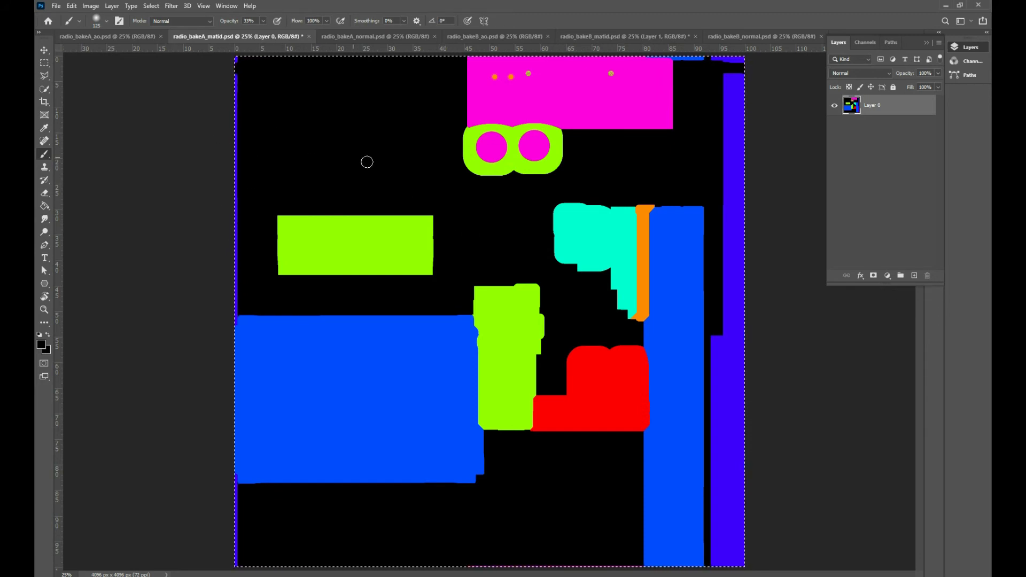
pyautogui.hotkey('ctrl', 'shift', 'd')
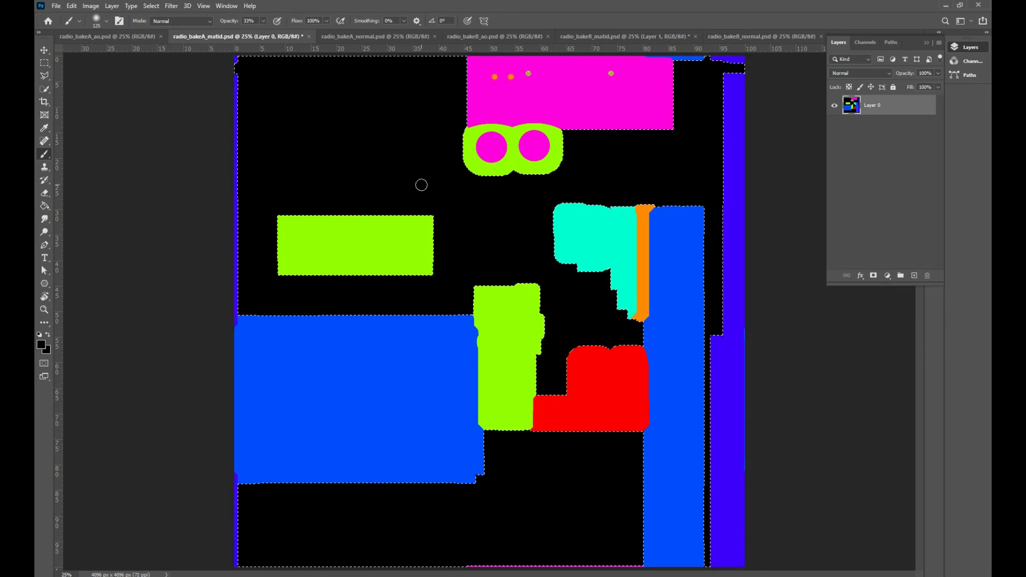
pyautogui.hotkey('ctrl', 'z')
pyautogui.hotkey('ctrl', 'z')
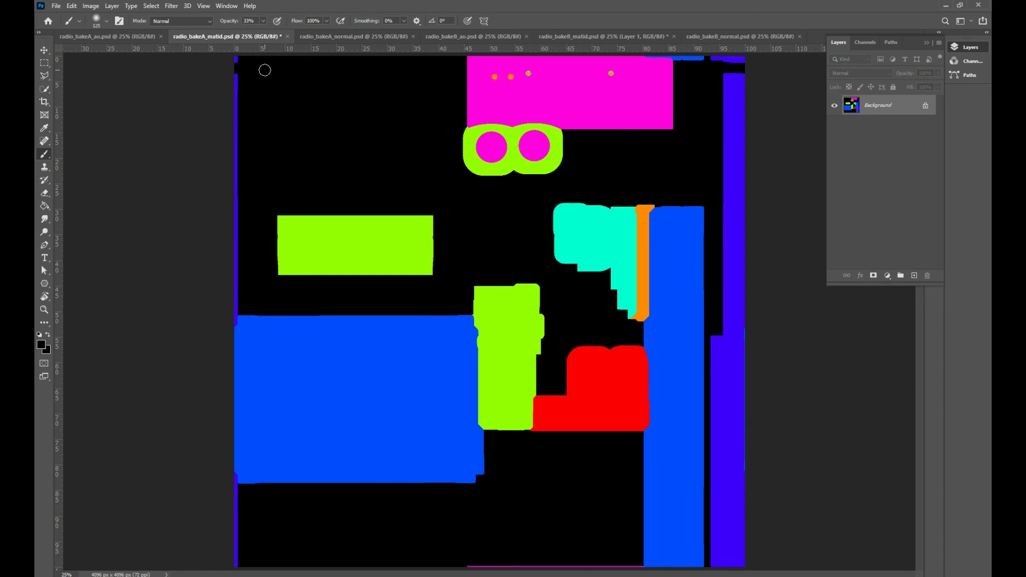
# Create a new blank 4096 × 4096 px document at 300 ppi for collecting the baked maps
pyautogui.click(116, 39)
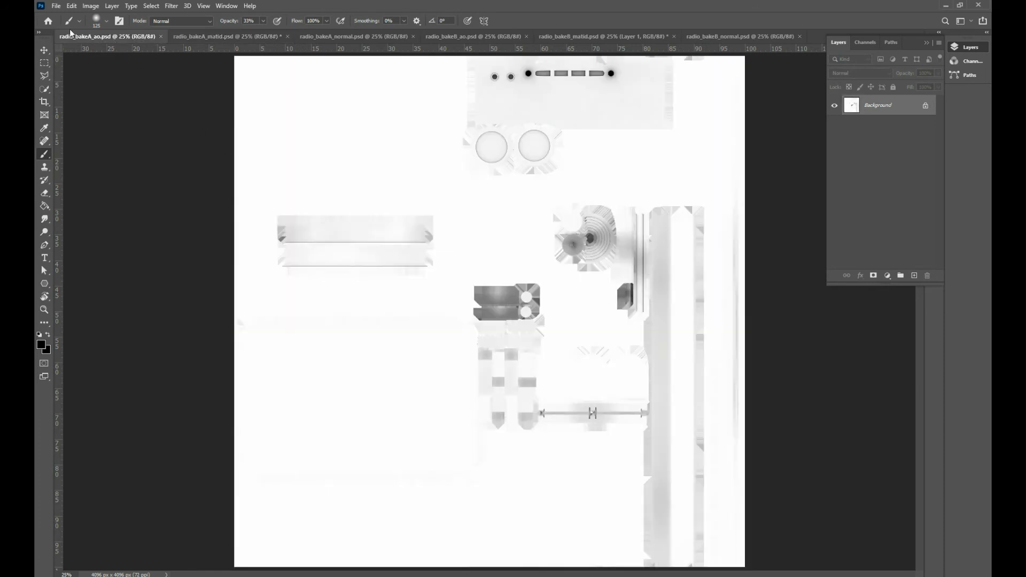
pyautogui.click(56, 5)
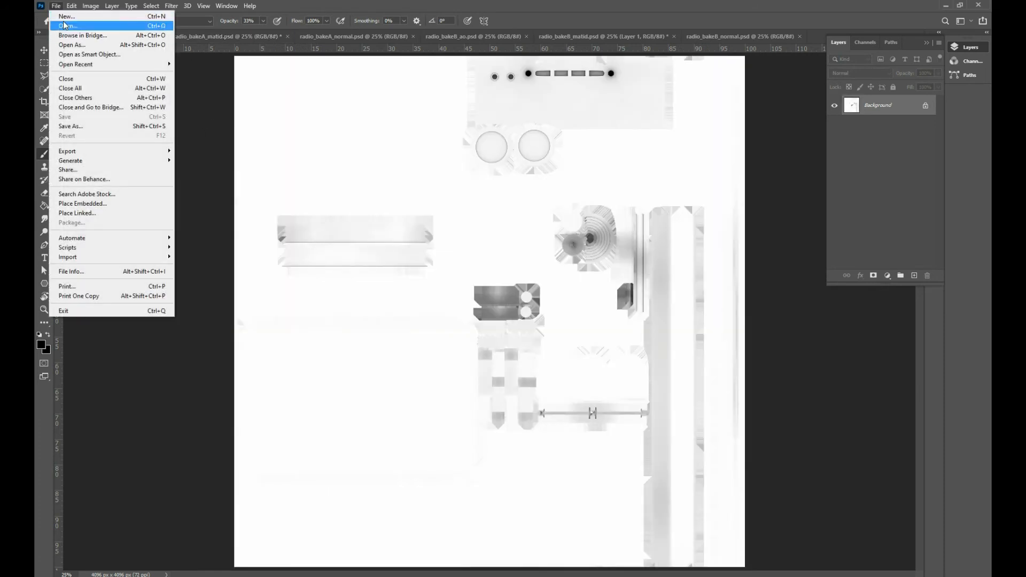
pyautogui.click(63, 17)
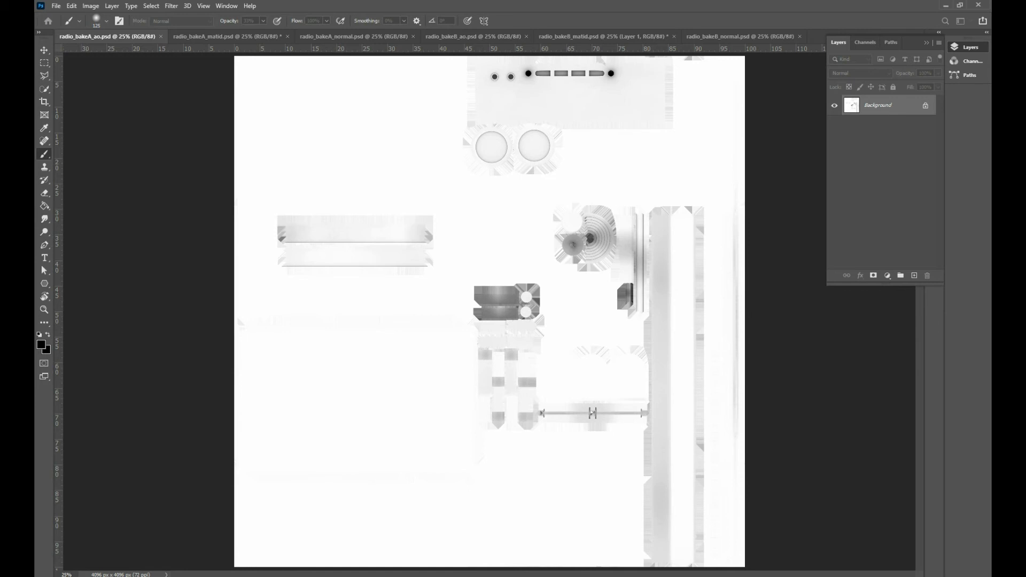
pyautogui.press('Return')
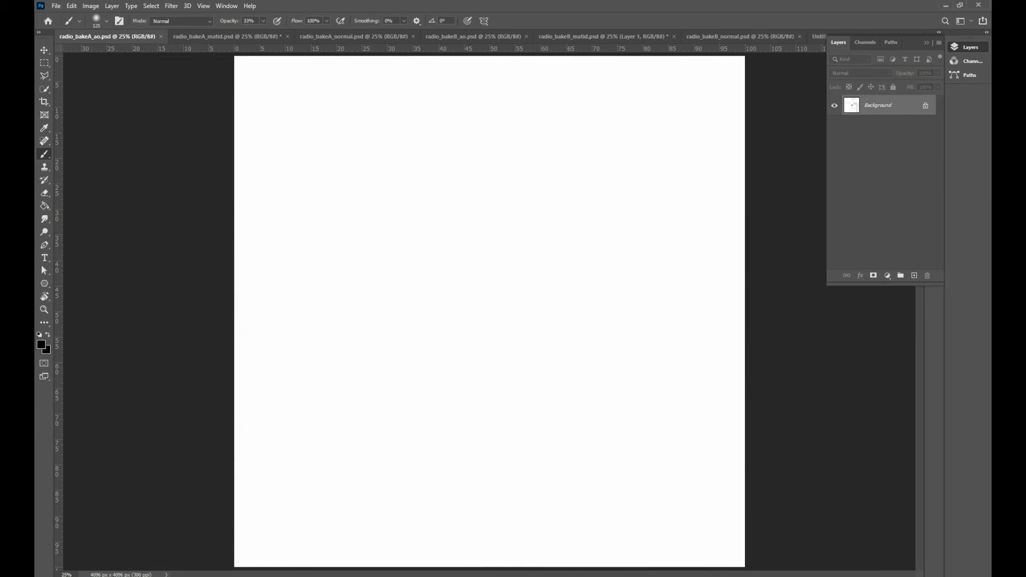
# Select and copy the whole radio_bakeA_ao.psd image, and return to the new untitled document
pyautogui.click(122, 42)
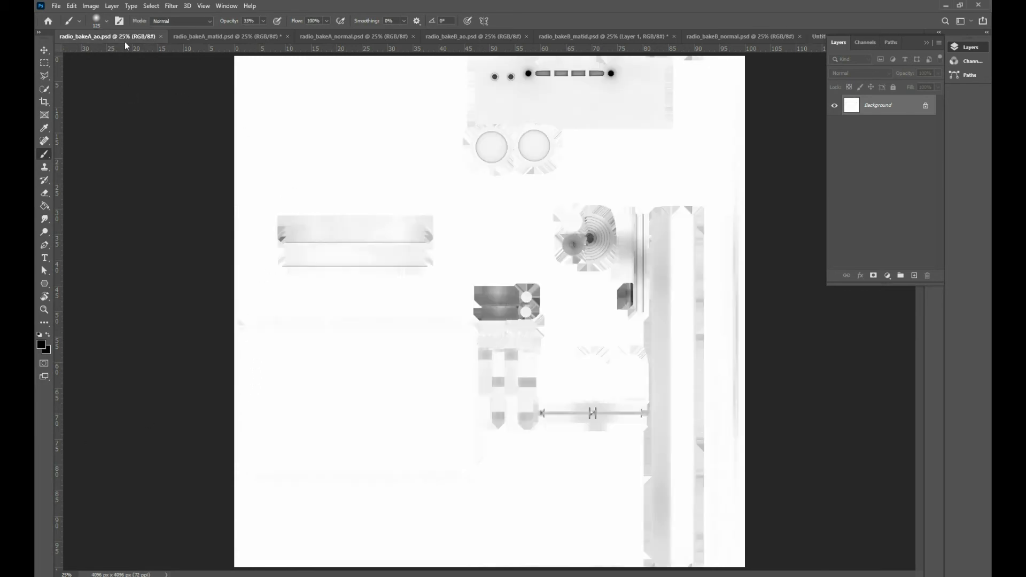
pyautogui.hotkey('ctrl', 'a')
pyautogui.click(926, 42)
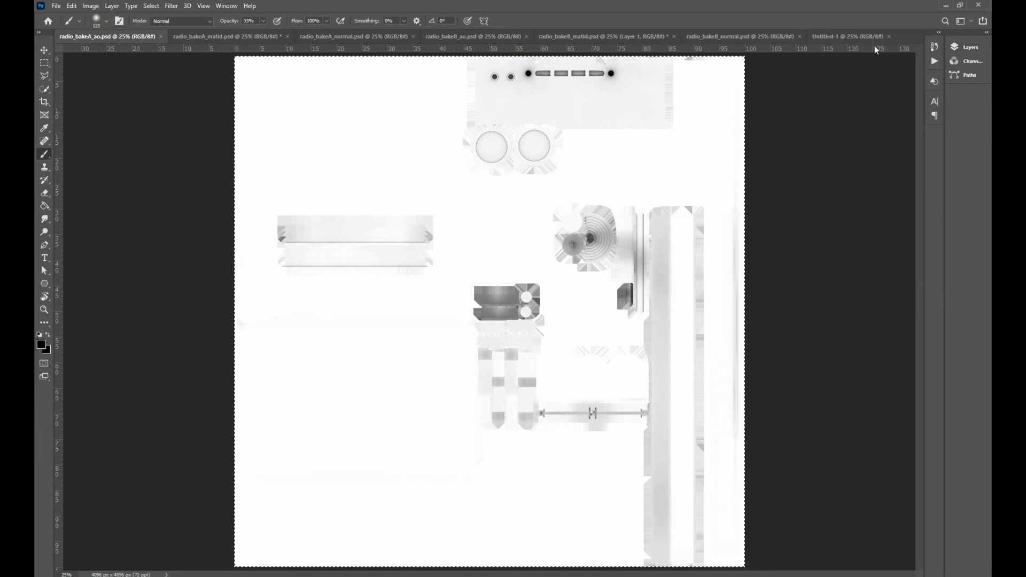
pyautogui.click(851, 36)
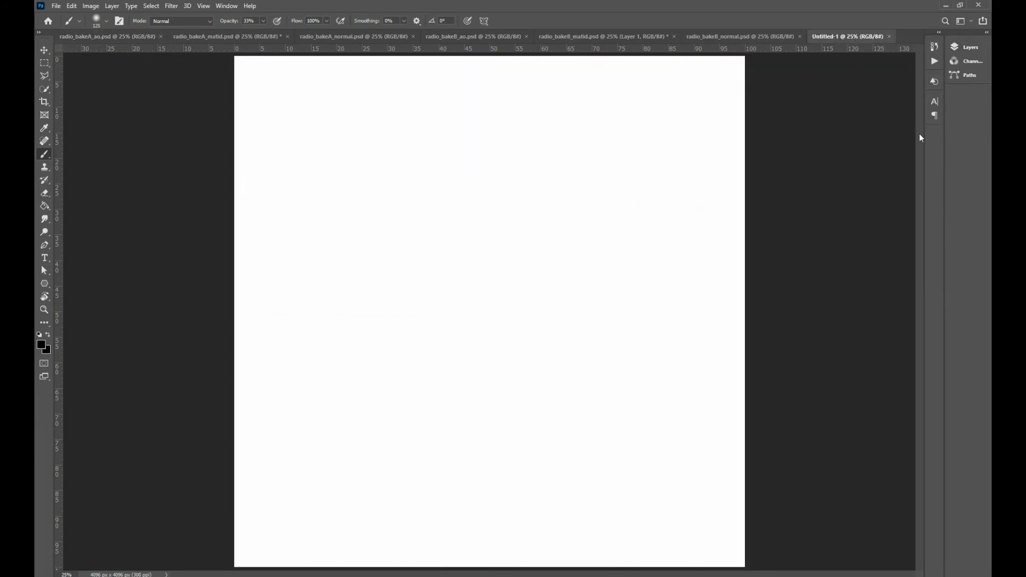
# Dock the Layers panel as a full-height column beside the canvas and keep the neighbouring panels collapsed
pyautogui.click(958, 48)
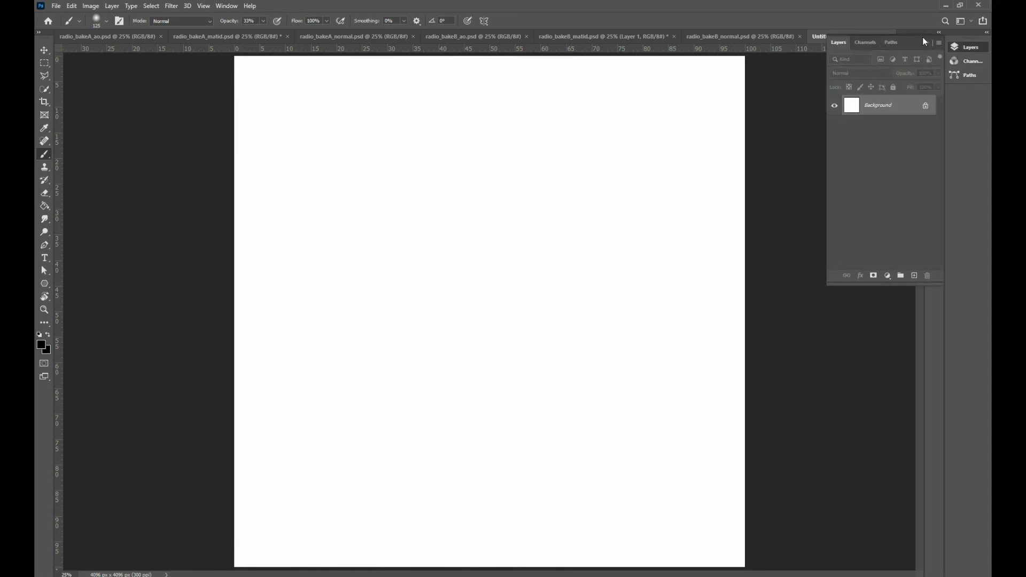
pyautogui.moveTo(912, 41); pyautogui.dragTo(977, 329)
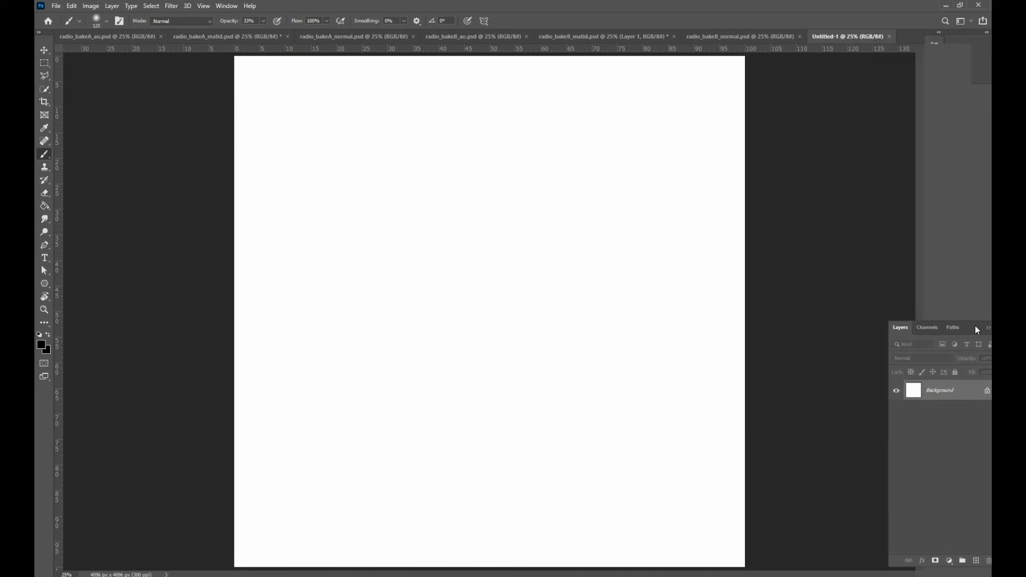
pyautogui.moveTo(971, 243); pyautogui.dragTo(897, 256)
pyautogui.moveTo(938, 317); pyautogui.dragTo(876, 309)
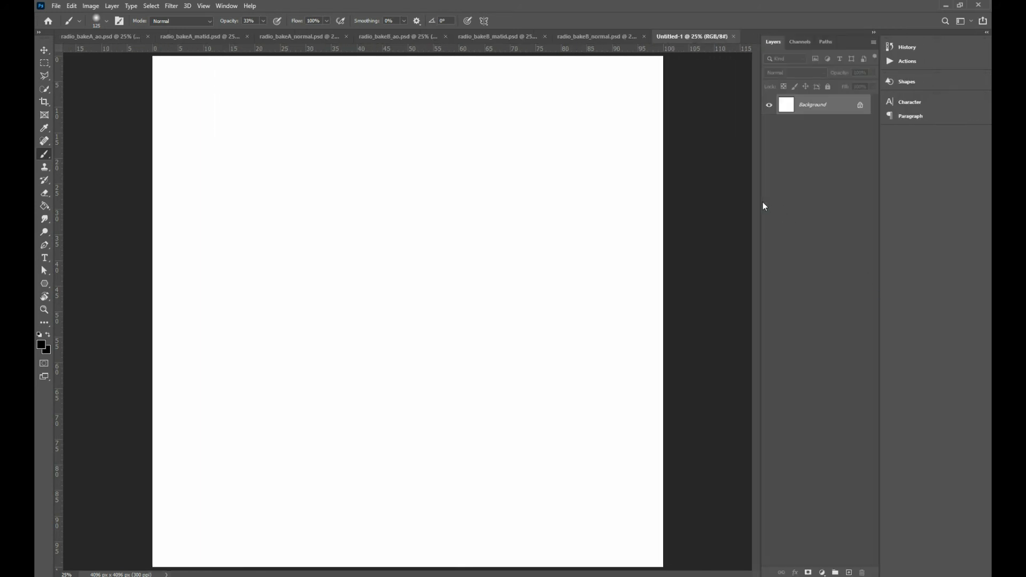
pyautogui.moveTo(880, 169); pyautogui.dragTo(903, 167)
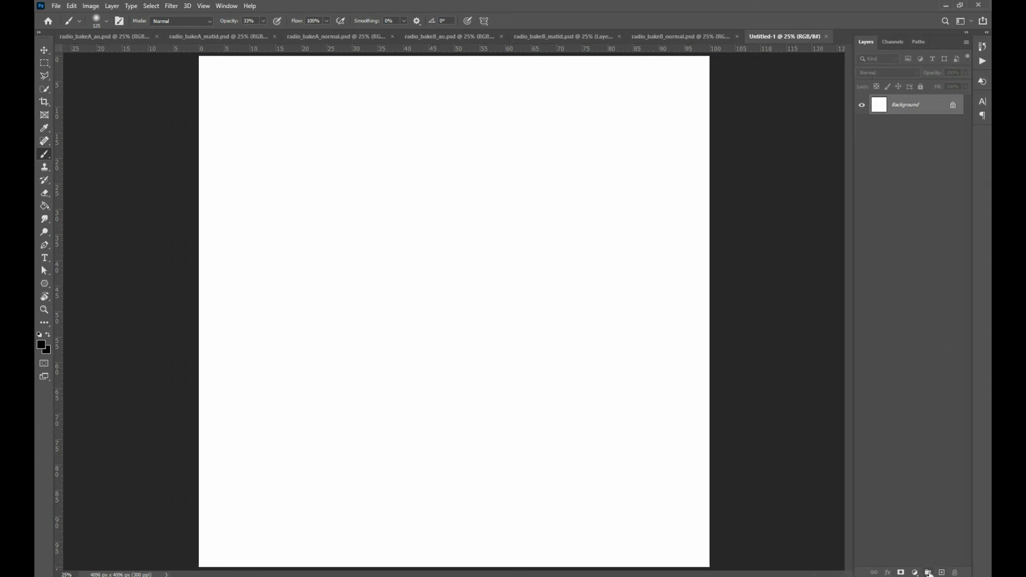
# Add a layer group named AO above the background, without keeping any empty layer inside it
pyautogui.click(929, 572)
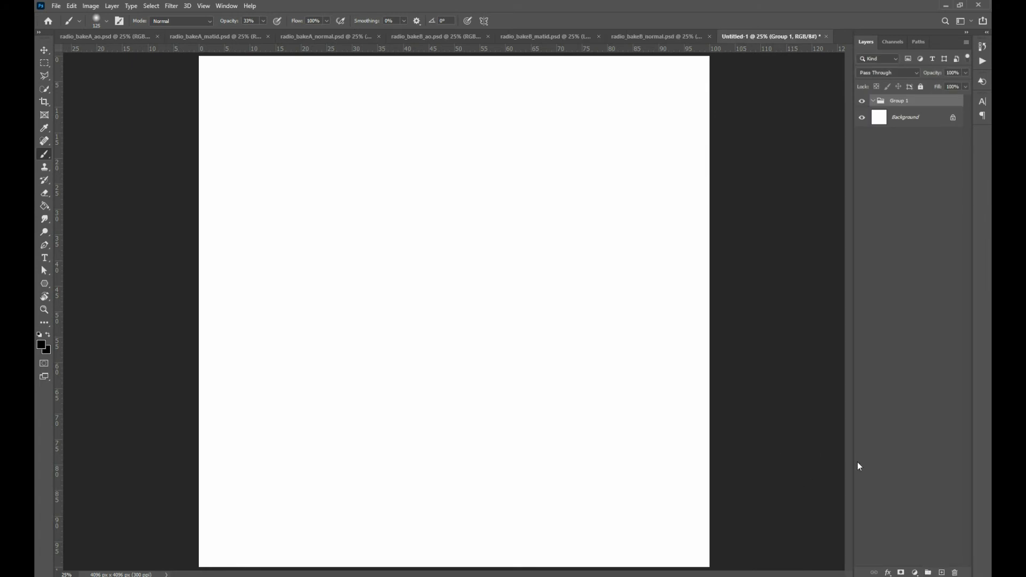
pyautogui.doubleClick(903, 101)
pyautogui.write('AO')
pyautogui.press('Return')
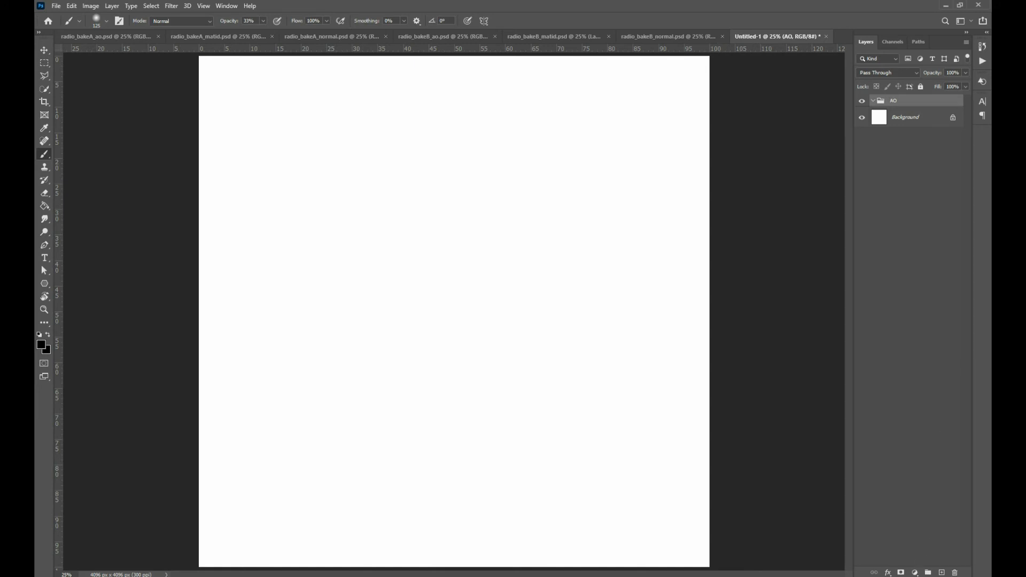
pyautogui.click(941, 573)
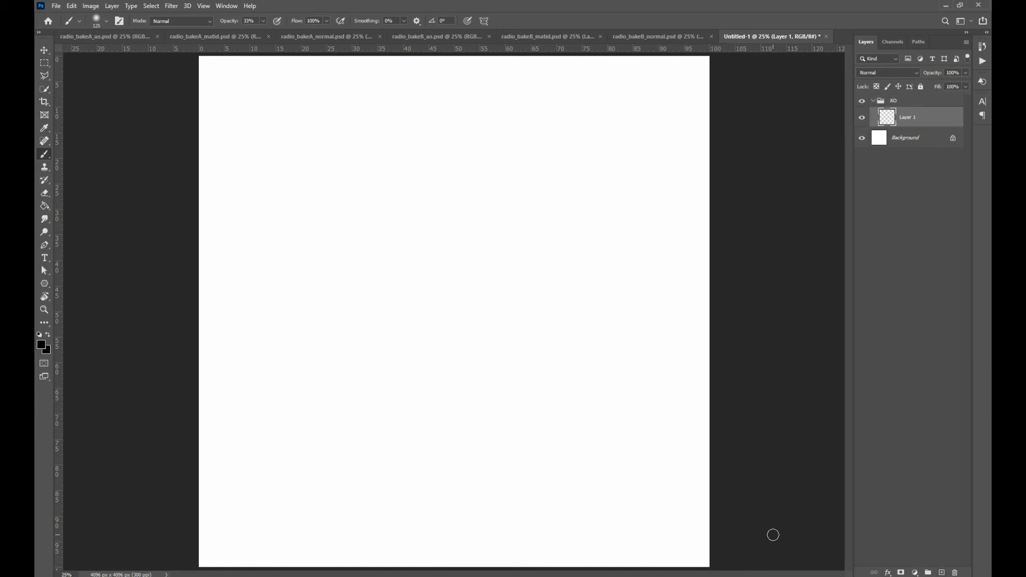
pyautogui.hotkey('ctrl', 'z')
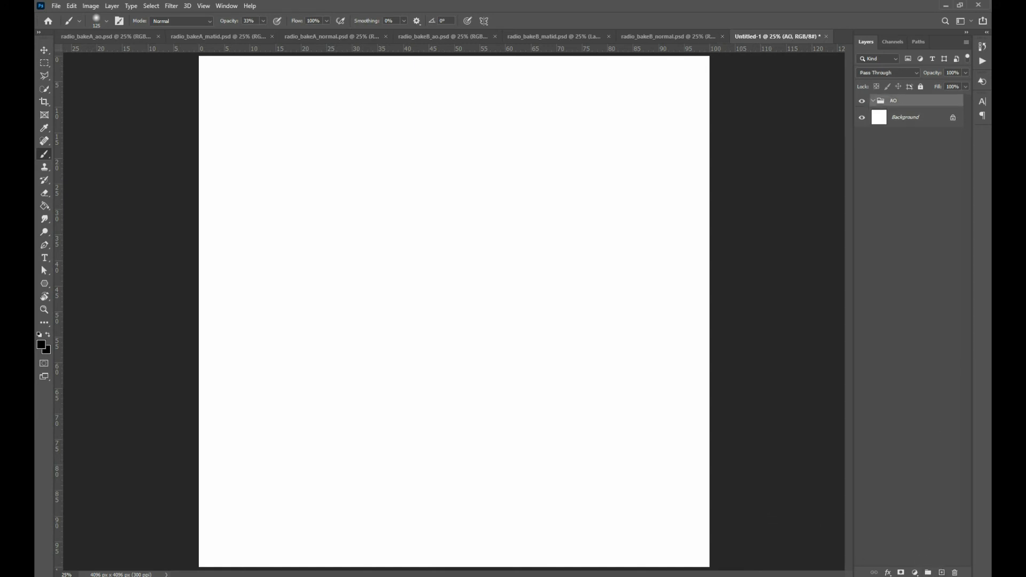
# Add a second layer group named Normal above the AO group
pyautogui.click(928, 572)
pyautogui.doubleClick(904, 101)
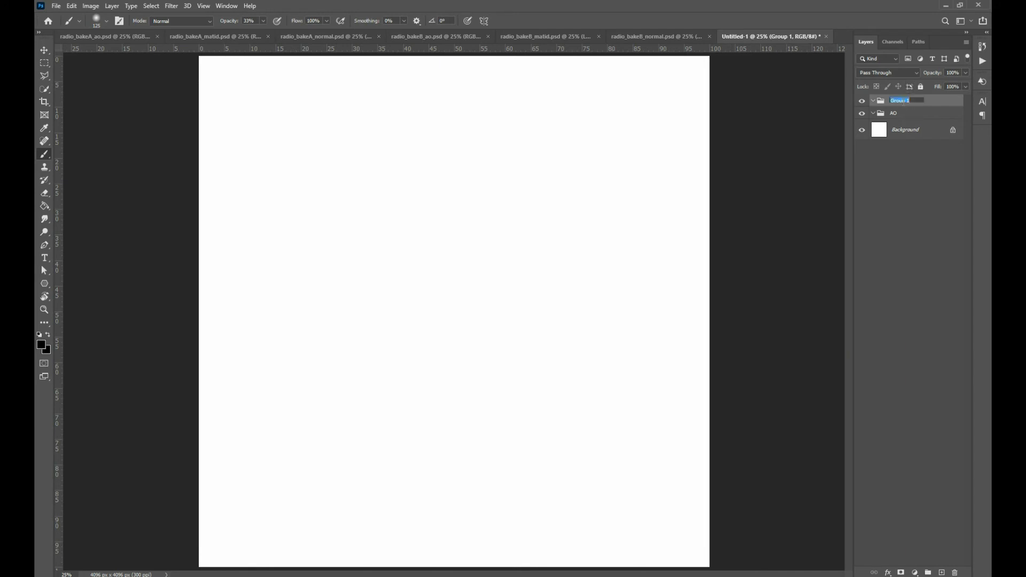
pyautogui.write('Normal')
pyautogui.press('Return')
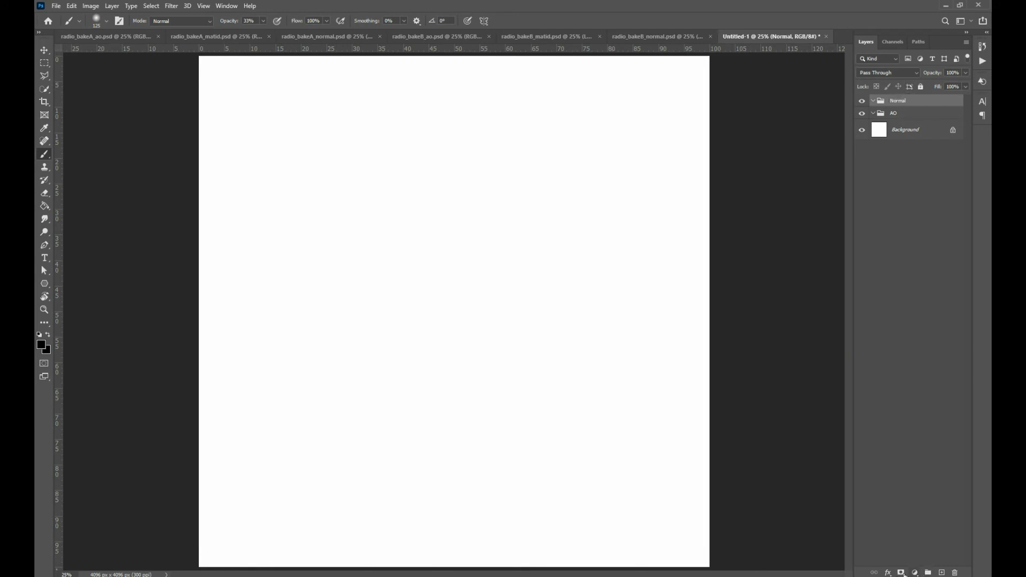
# Add a third layer group named Mat ID above the Normal group
pyautogui.click(927, 572)
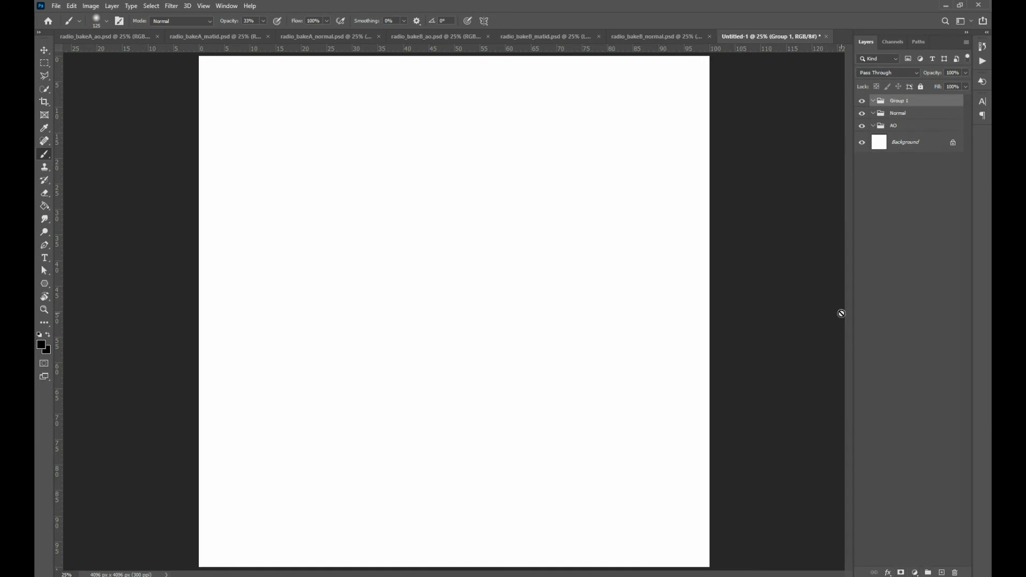
pyautogui.doubleClick(895, 101)
pyautogui.press('Return')
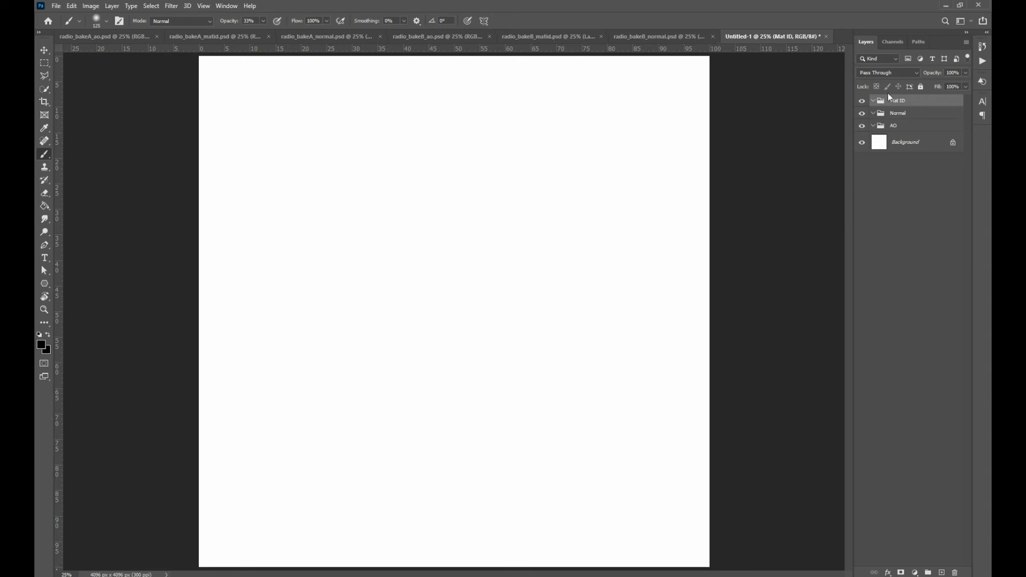
# Paste the full radio_bakeA_ao.psd image into the AO group of the new document
pyautogui.click(86, 37)
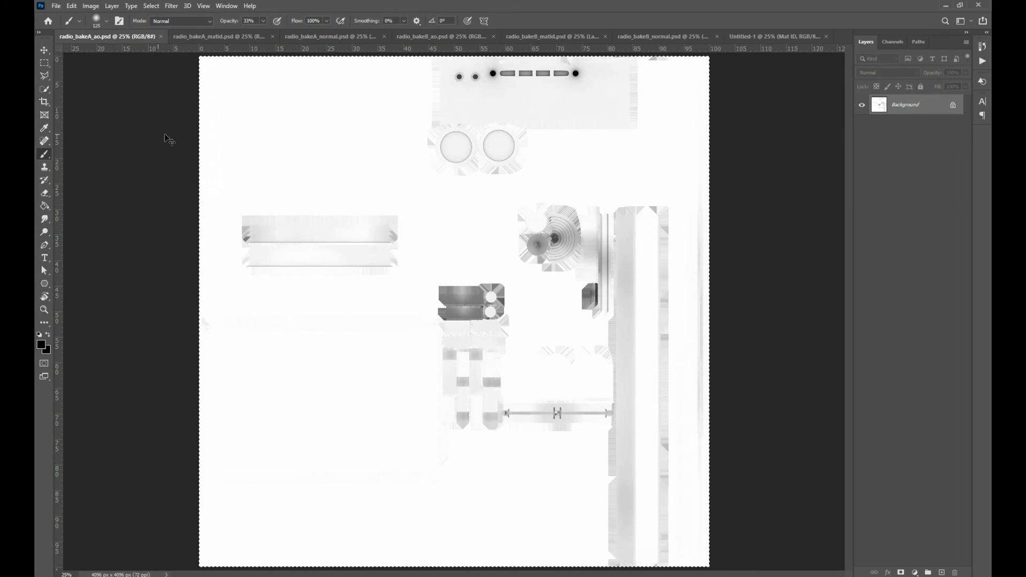
pyautogui.click(762, 39)
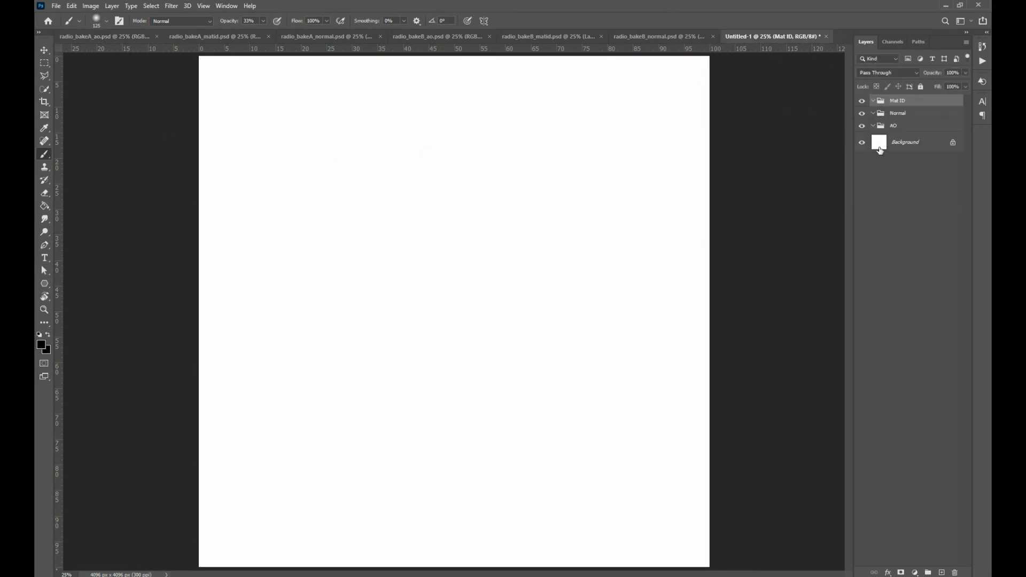
pyautogui.click(898, 129)
pyautogui.hotkey('ctrl', 'v')
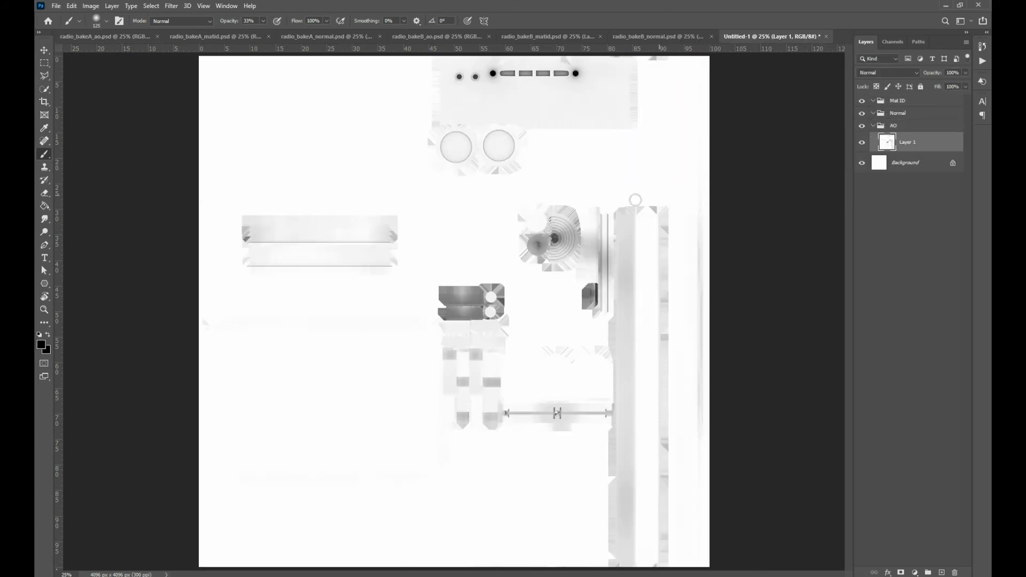
# Copy the full radio_bakeA_matid.psd image into the Mat ID group of the new document
pyautogui.click(201, 36)
pyautogui.hotkey('ctrl', 'a')
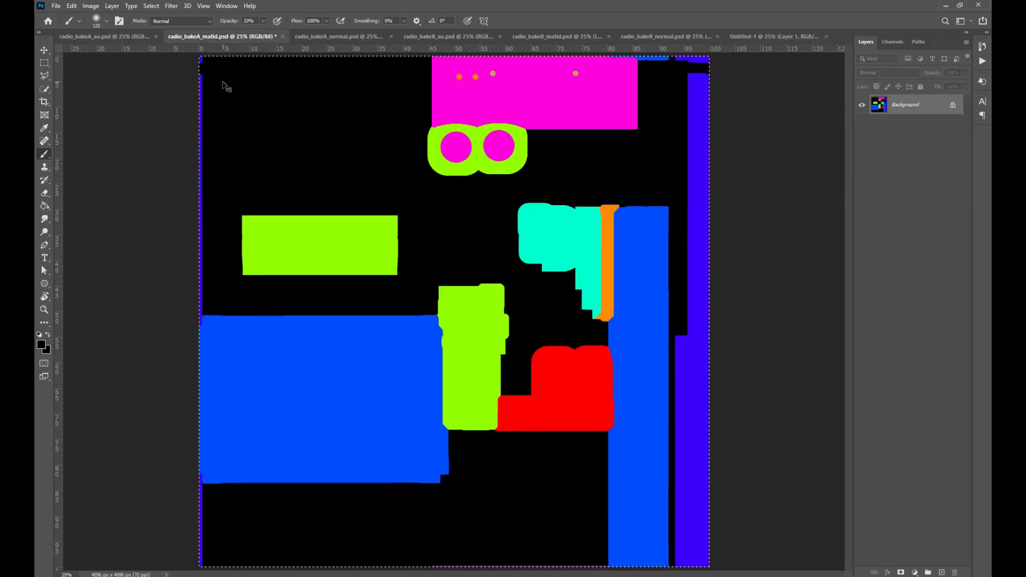
pyautogui.click(754, 37)
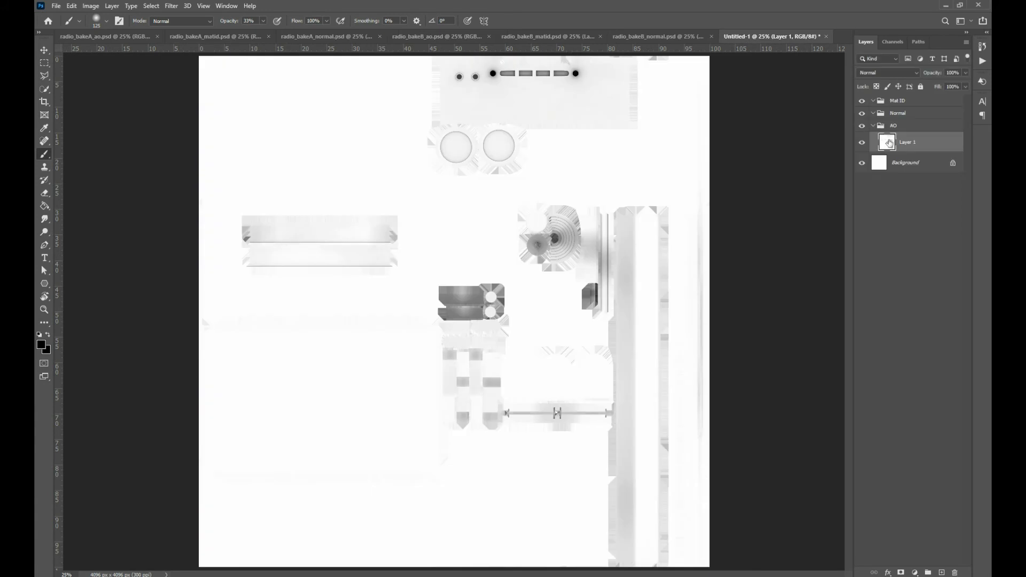
pyautogui.click(891, 101)
pyautogui.hotkey('ctrl', 'v')
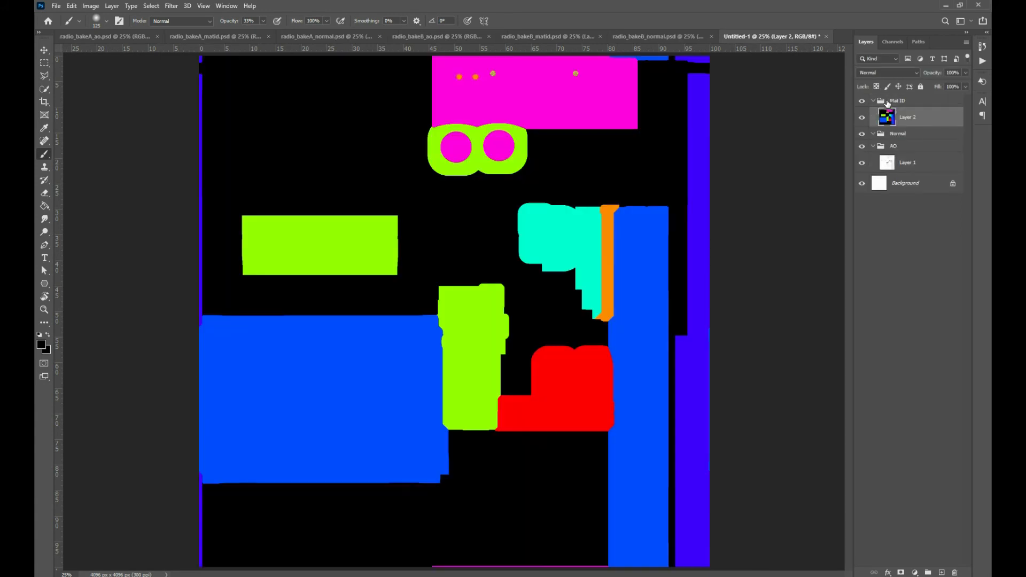
# Copy the full radio_bakeA_normal.psd image into the Normal group of the new document
pyautogui.click(309, 37)
pyautogui.hotkey('ctrl', 'a')
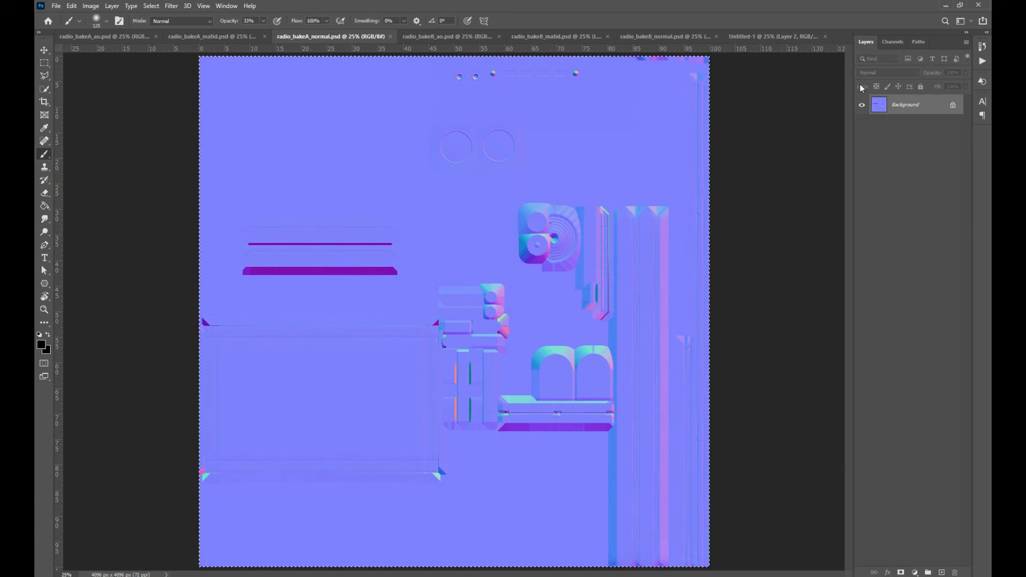
pyautogui.click(760, 39)
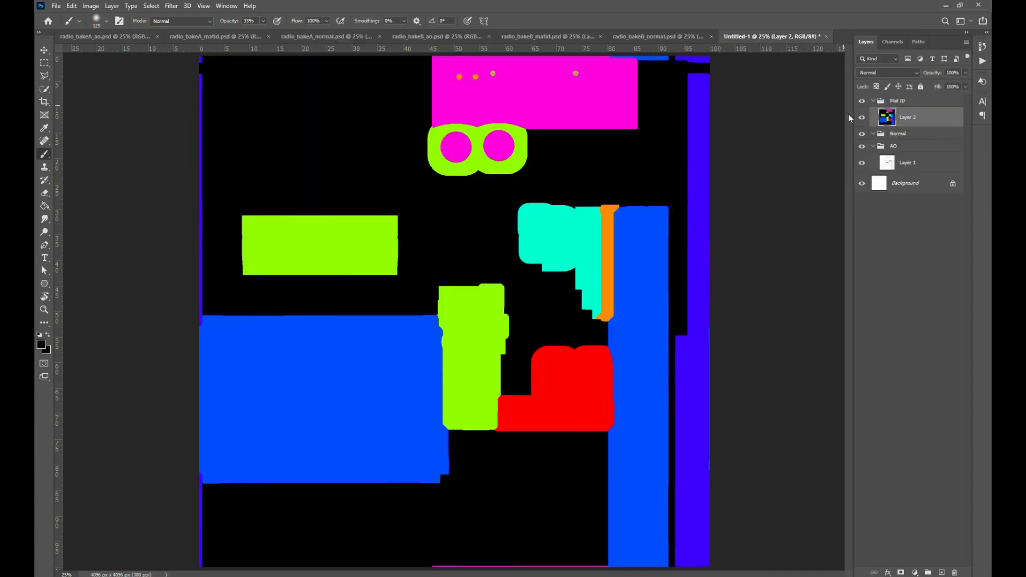
pyautogui.click(898, 134)
pyautogui.hotkey('ctrl', 'v')
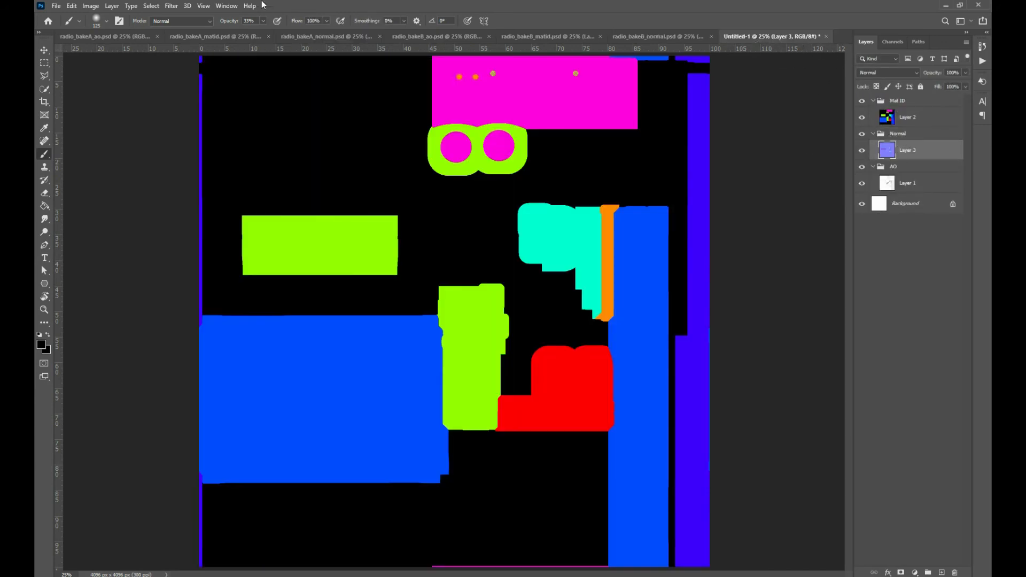
# Copy the full radio_bakeB_ao.psd image into the AO group, above the bake A ambient occlusion layer
pyautogui.click(409, 36)
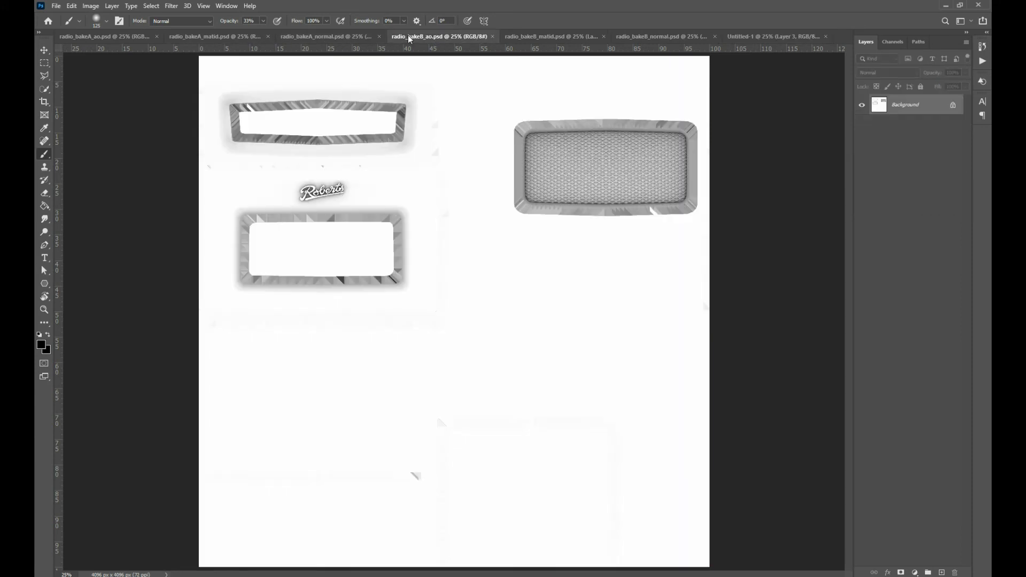
pyautogui.hotkey('ctrl', 'a')
pyautogui.click(796, 37)
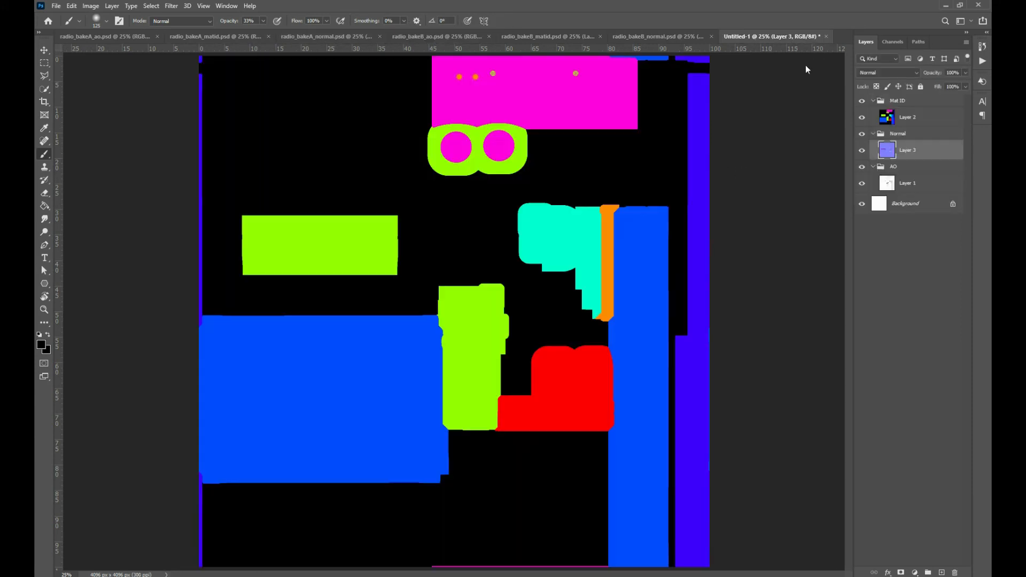
pyautogui.click(908, 167)
pyautogui.hotkey('ctrl', 'v')
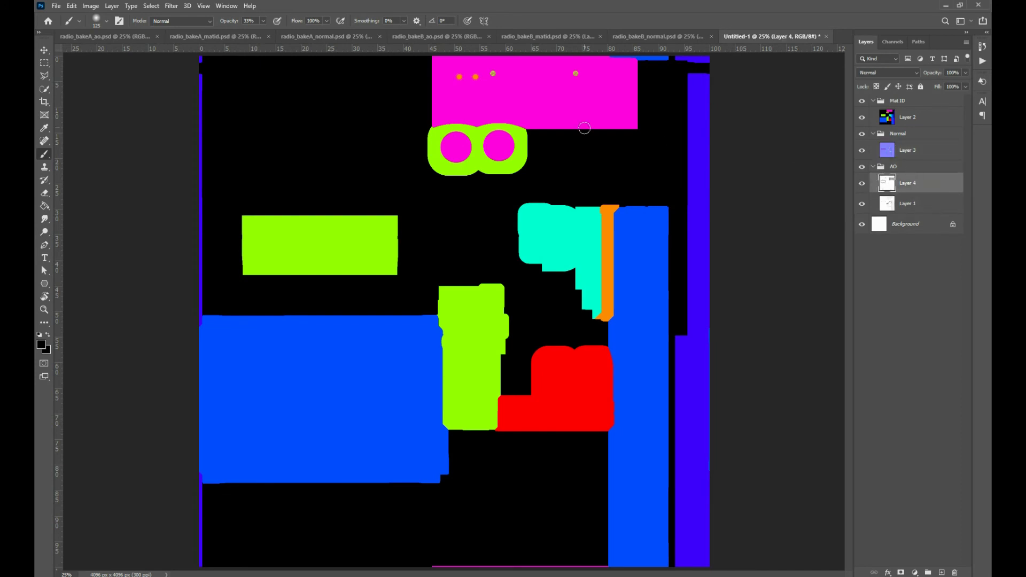
# Copy Layer 1 of radio_bakeB_matid.psd into the Mat ID group, above the bake A material ID layer
pyautogui.click(465, 36)
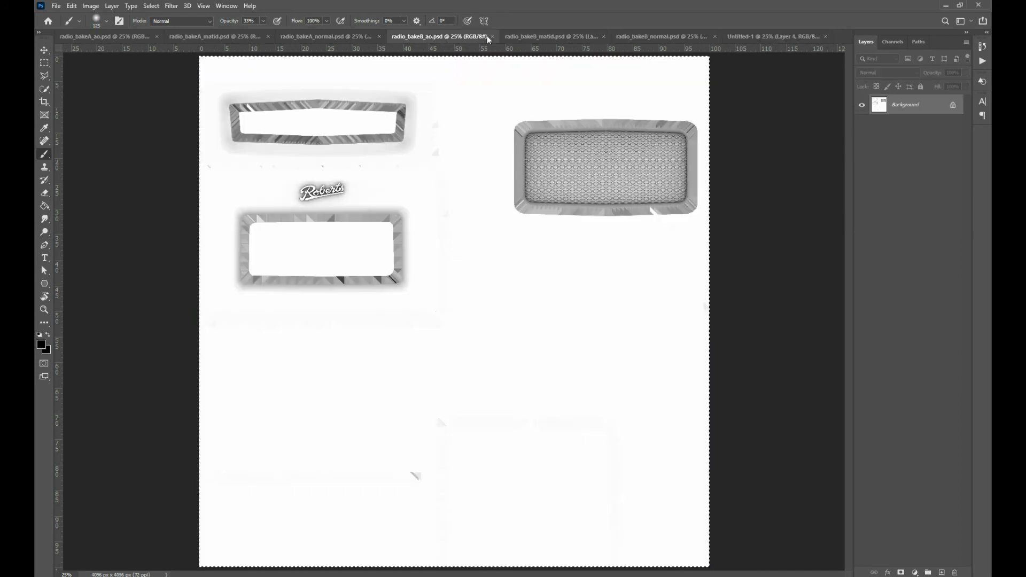
pyautogui.click(527, 36)
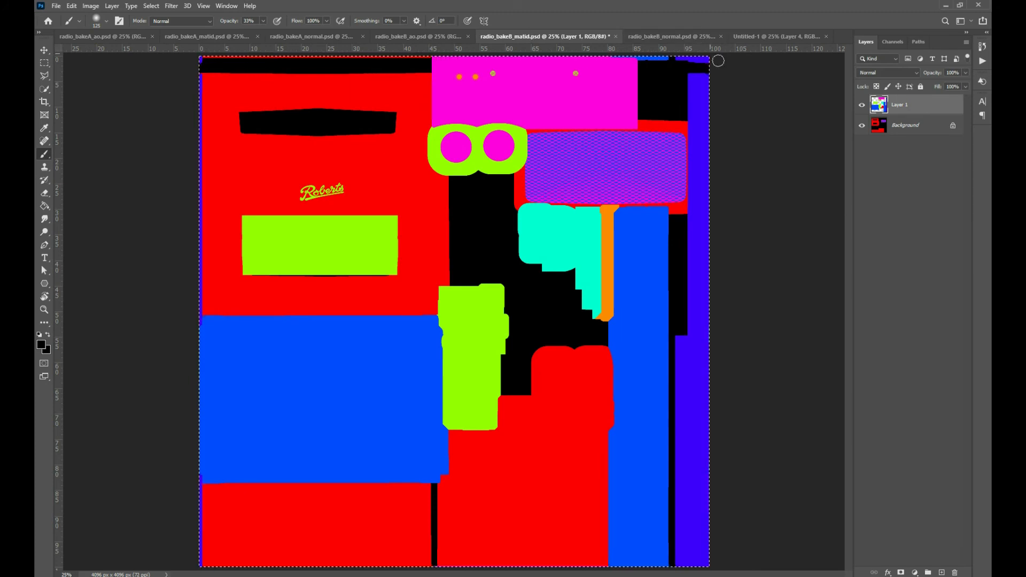
pyautogui.click(787, 36)
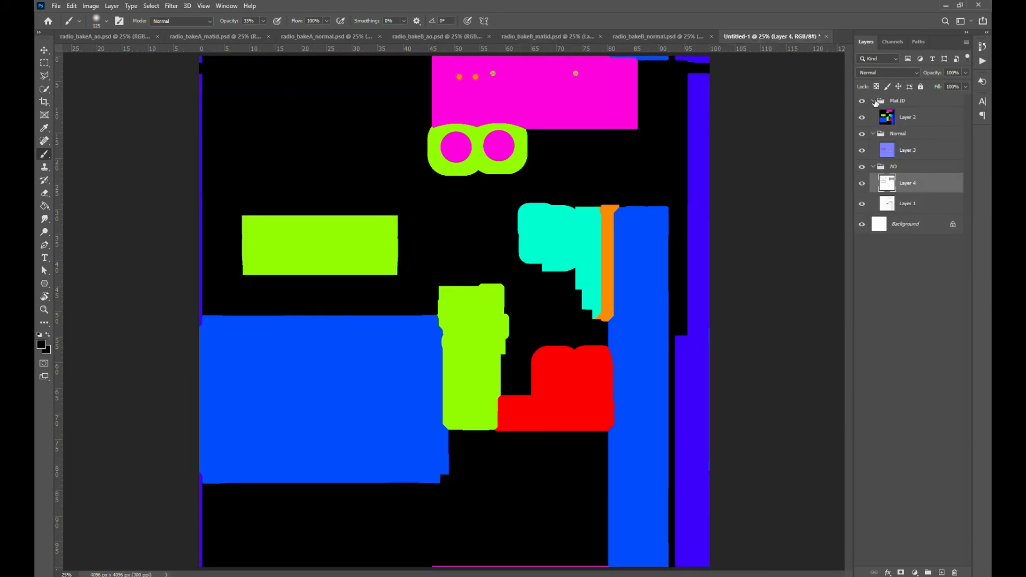
pyautogui.click(909, 104)
pyautogui.hotkey('ctrl', 'v')
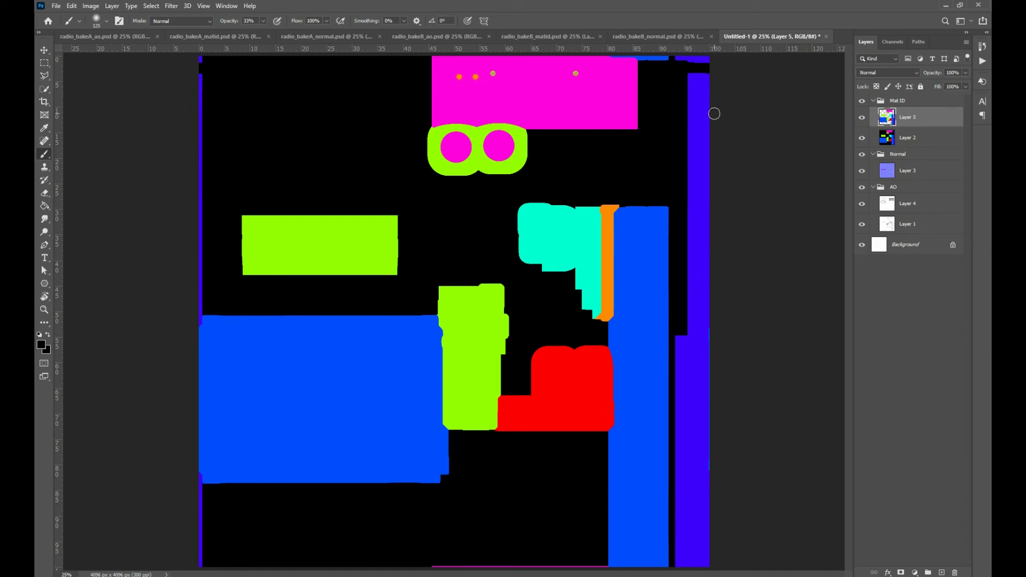
# Undo the material ID paste and paste the same radio_bakeB_matid.psd layer into the Mat ID group again
pyautogui.hotkey('ctrl', 'z')
pyautogui.click(427, 36)
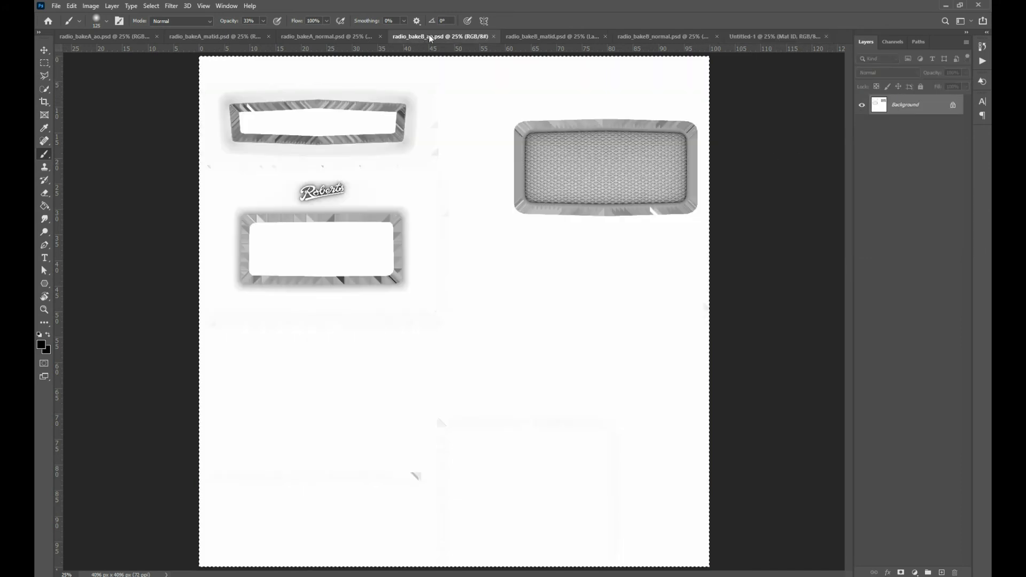
pyautogui.click(538, 37)
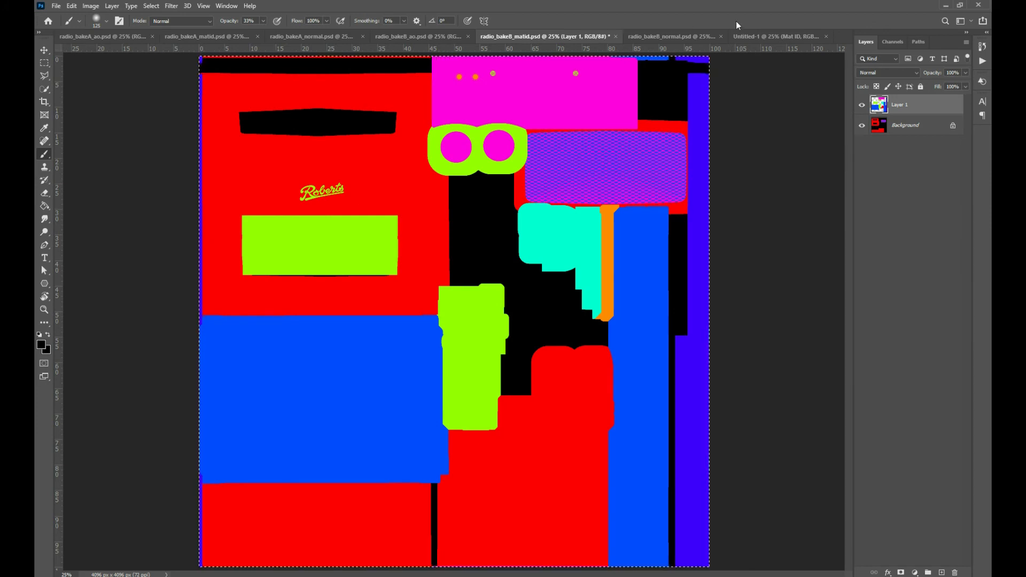
pyautogui.click(795, 36)
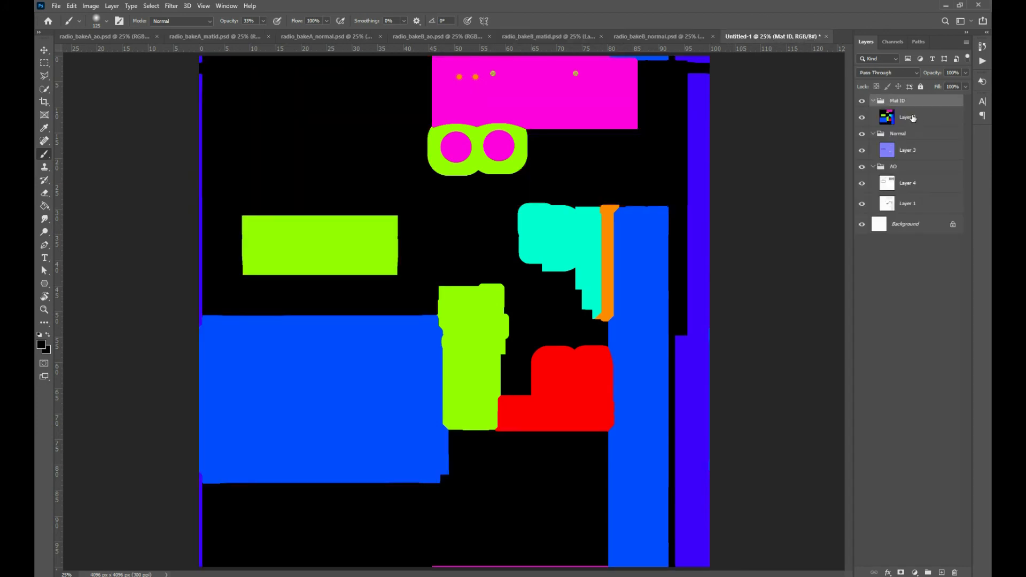
pyautogui.hotkey('ctrl', 'v')
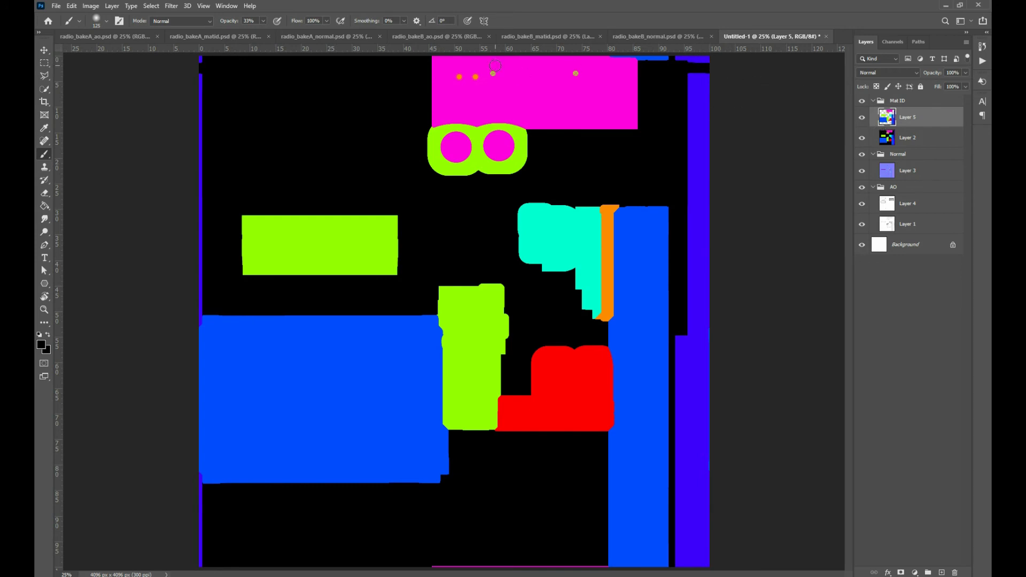
# Unlock the Background layer of radio_bakeB_matid.psd and use its image to replace the wrongly pasted layer in the Mat ID group
pyautogui.click(530, 36)
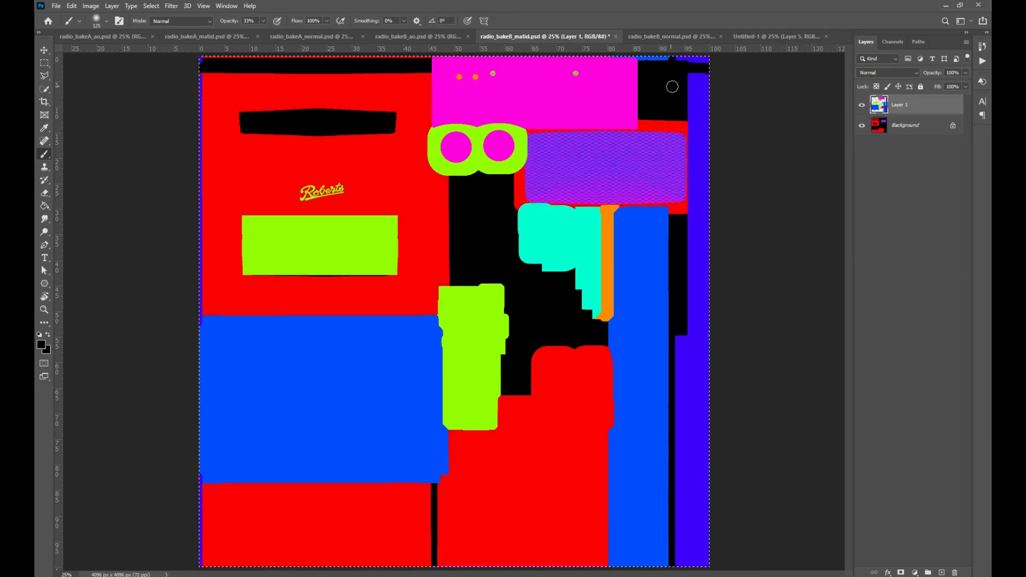
pyautogui.click(907, 131)
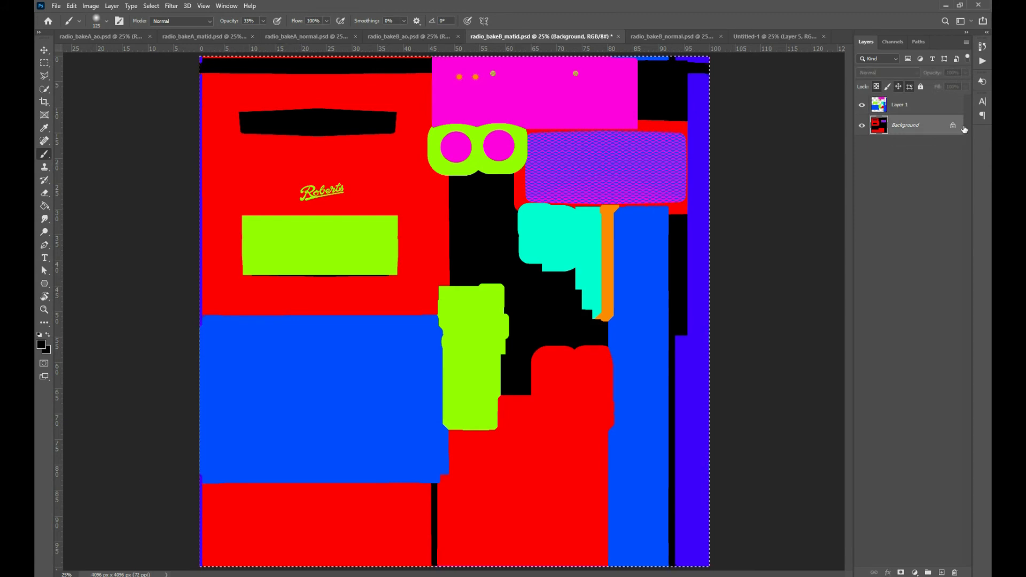
pyautogui.click(954, 126)
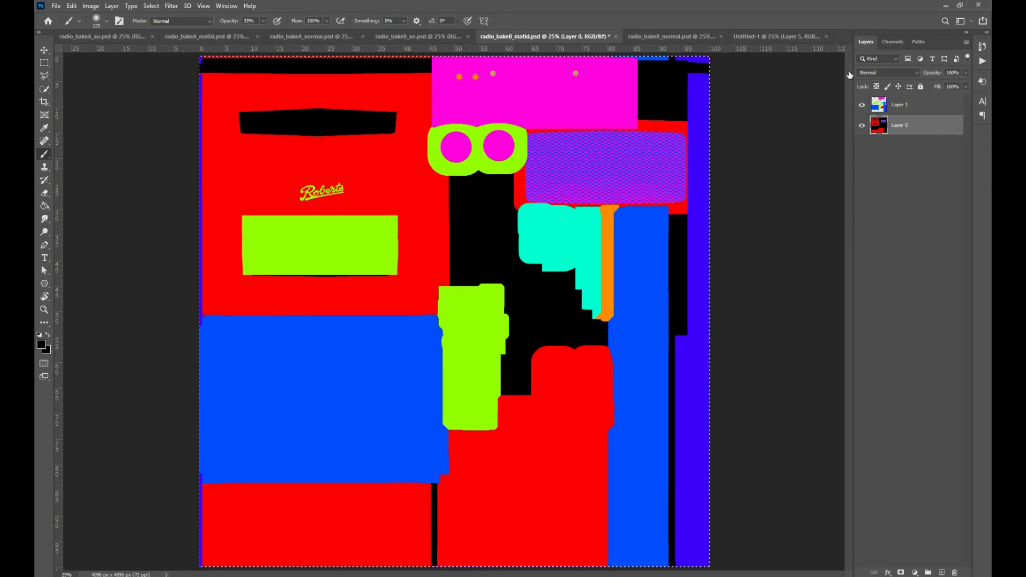
pyautogui.click(750, 37)
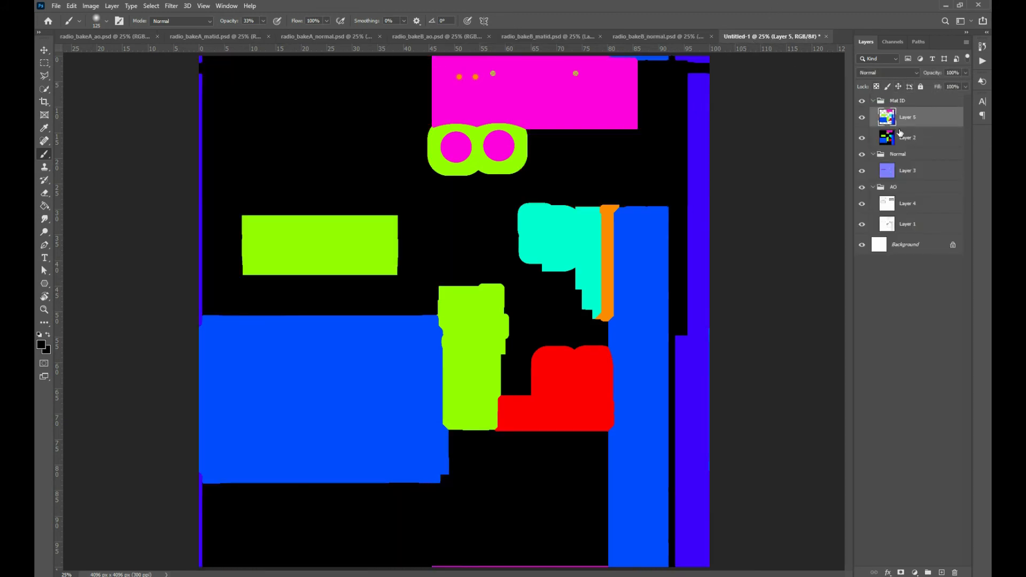
pyautogui.hotkey('ctrl', 'e')
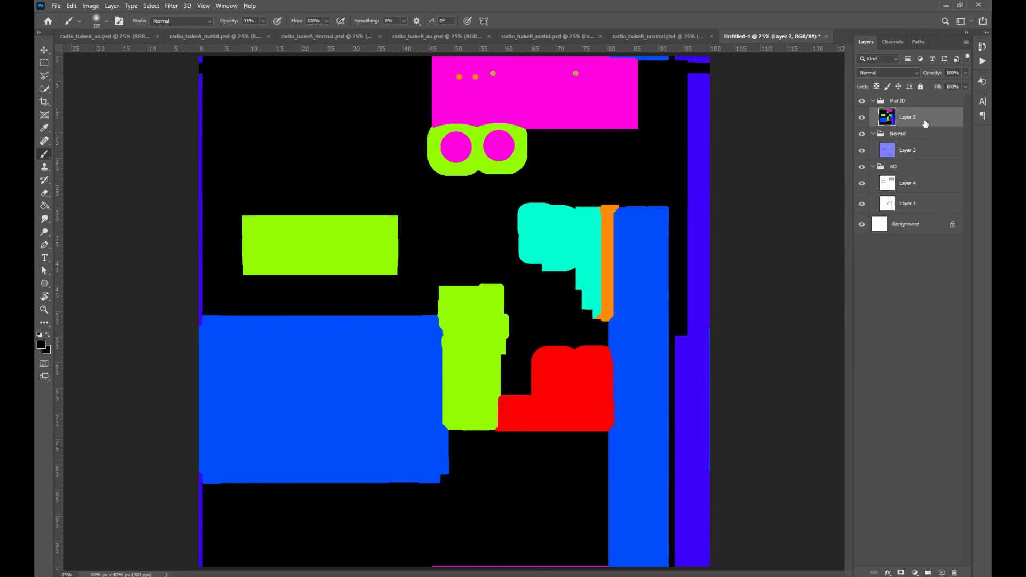
pyautogui.click(890, 102)
pyautogui.hotkey('ctrl', 'z')
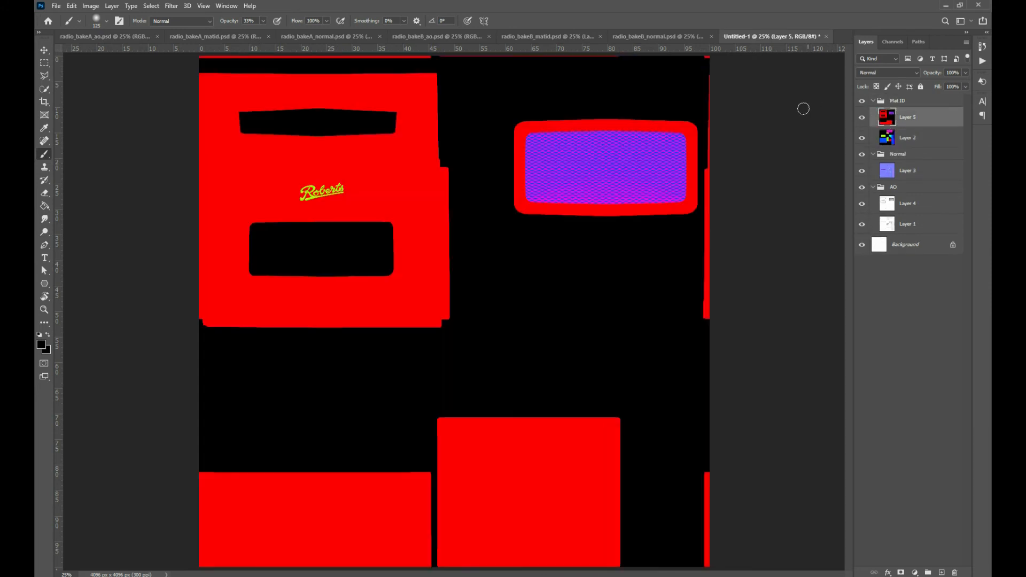
# Copy the full radio_bakeB_normal.psd image into the Normal group, above the bake A normal layer
pyautogui.click(573, 37)
pyautogui.click(639, 40)
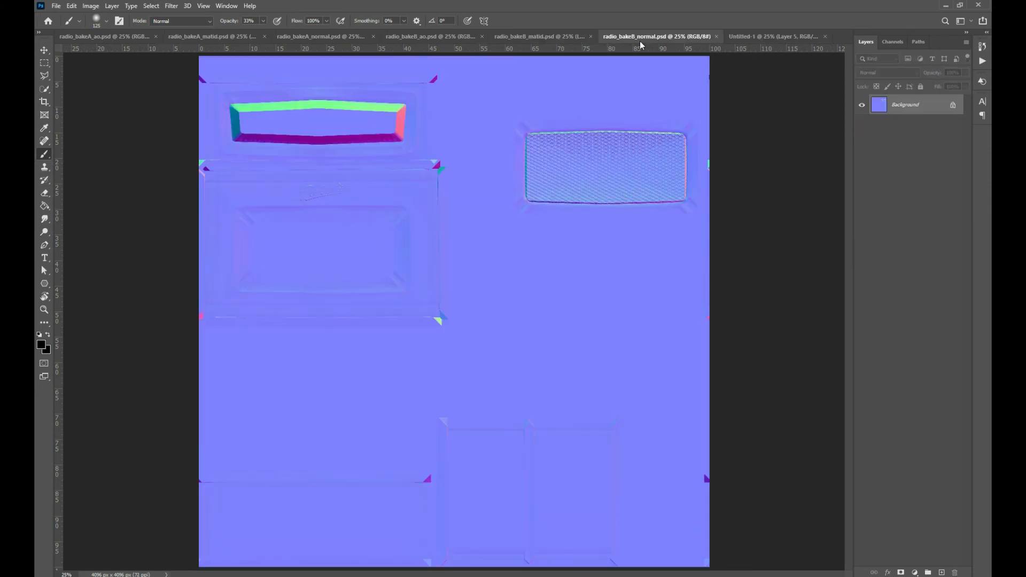
pyautogui.click(773, 36)
pyautogui.click(902, 158)
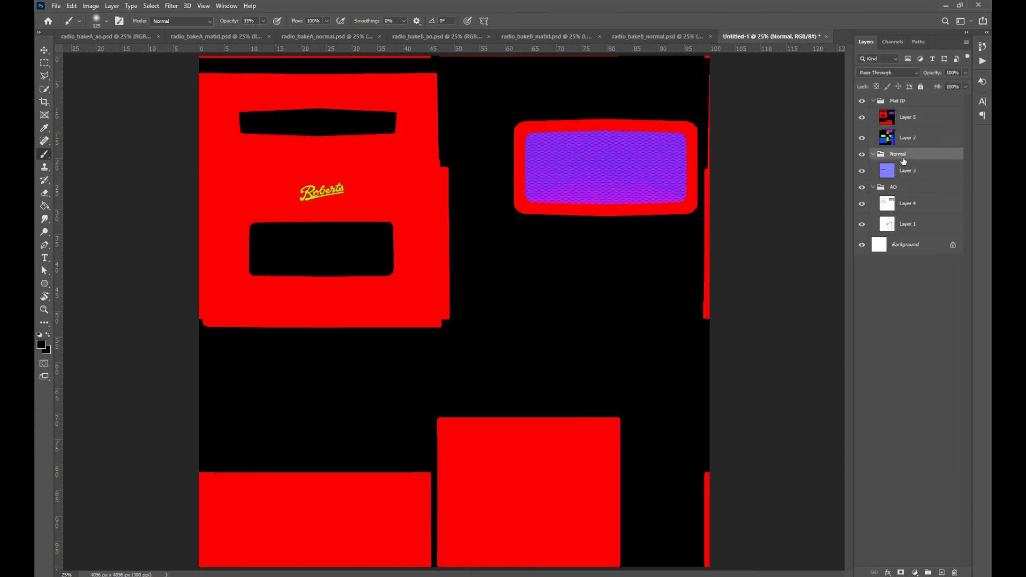
pyautogui.hotkey('ctrl', 'shift', 'alt', 'n')
# Select the black background of the bake B material ID layer by Color Range with fuzziness 21 and delete it
pyautogui.click(881, 123)
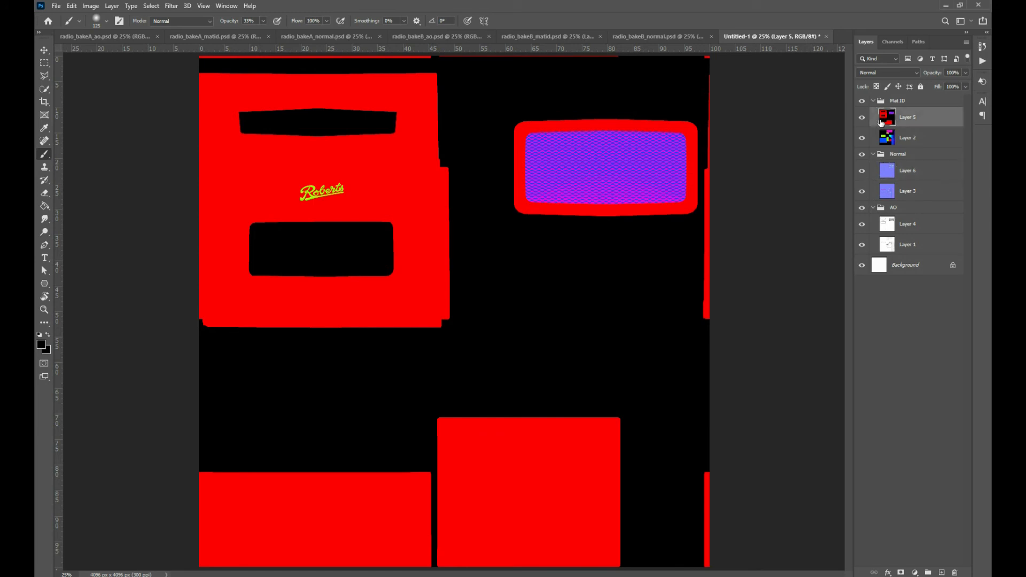
pyautogui.click(171, 7)
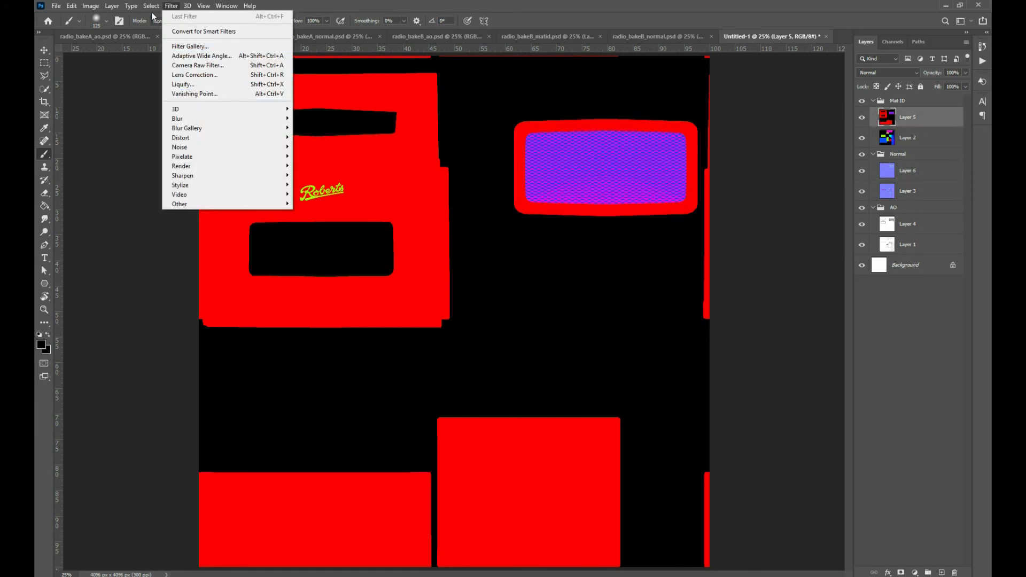
pyautogui.moveTo(152, 6)
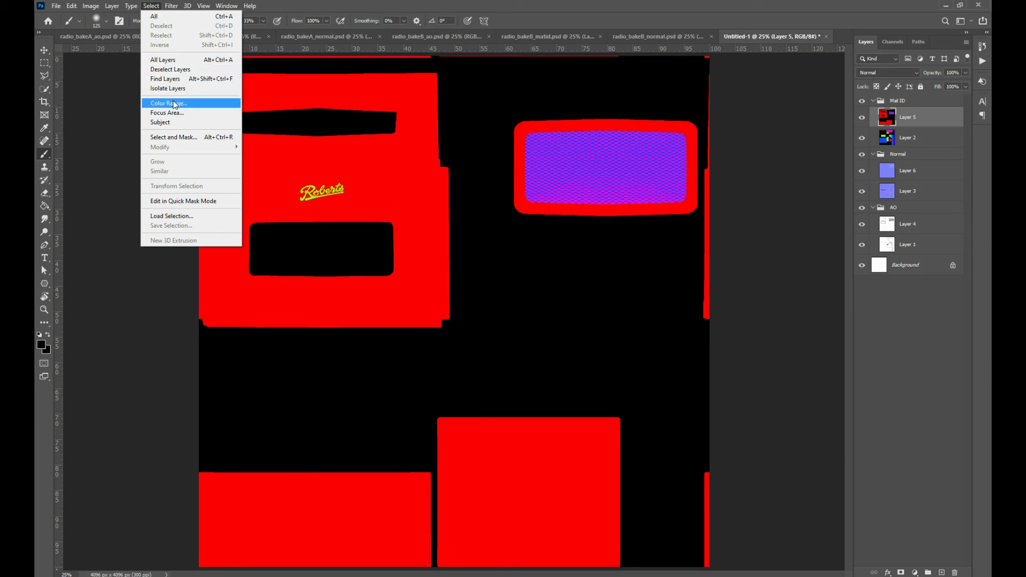
pyautogui.click(174, 104)
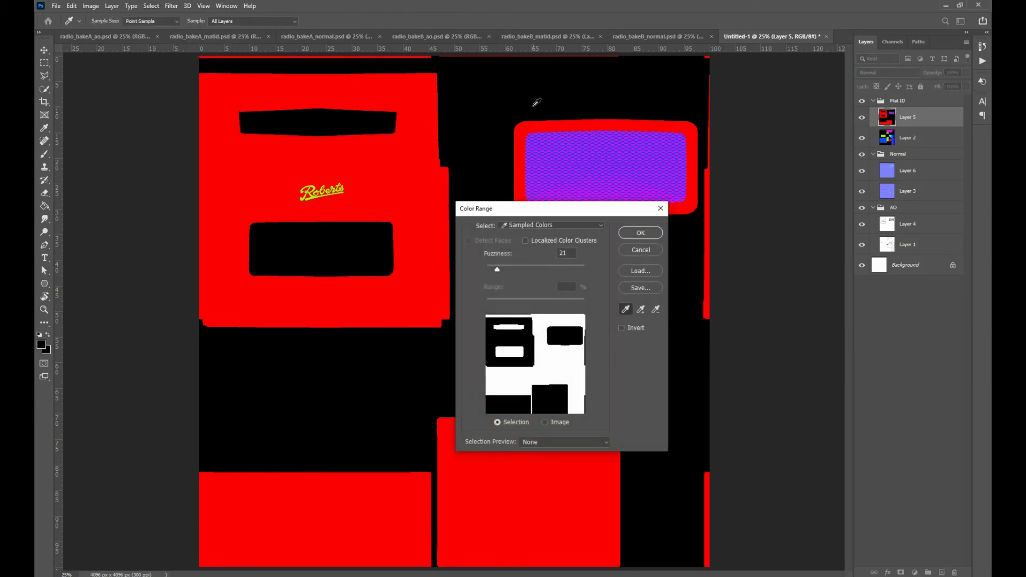
pyautogui.click(650, 232)
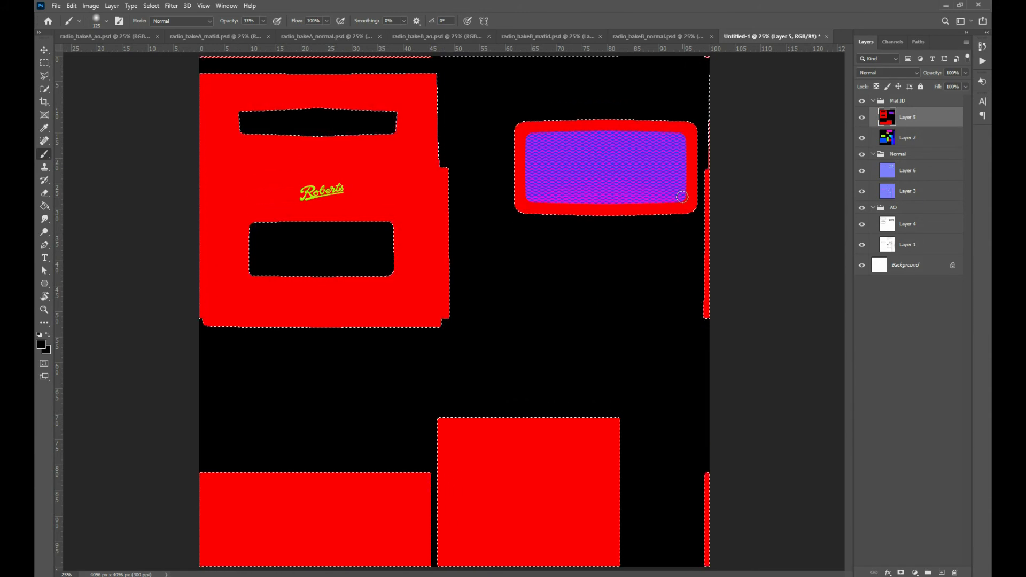
pyautogui.hotkey('ctrl', 'z')
pyautogui.hotkey('ctrl', 'shift', 'z')
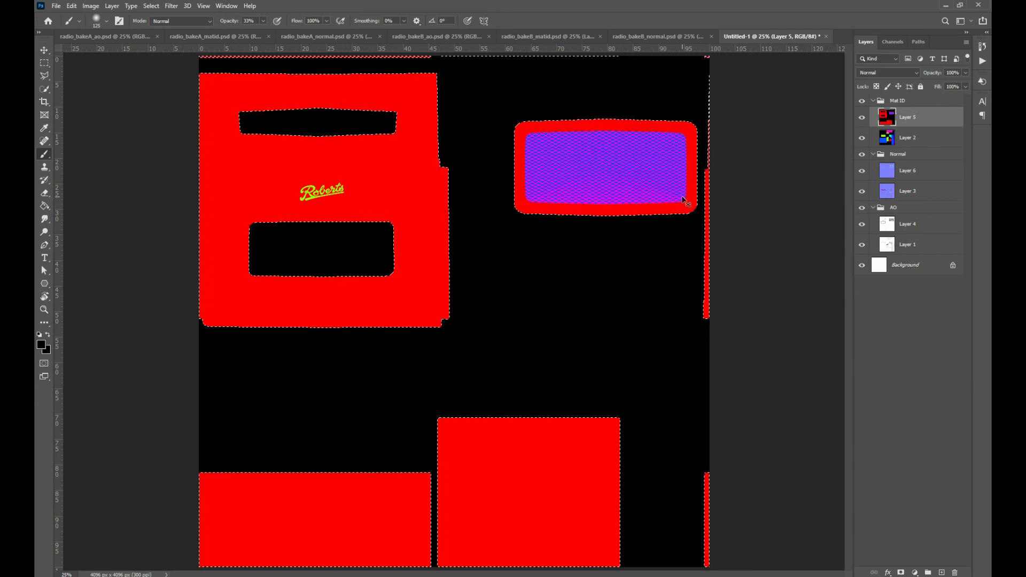
pyautogui.press('Delete')
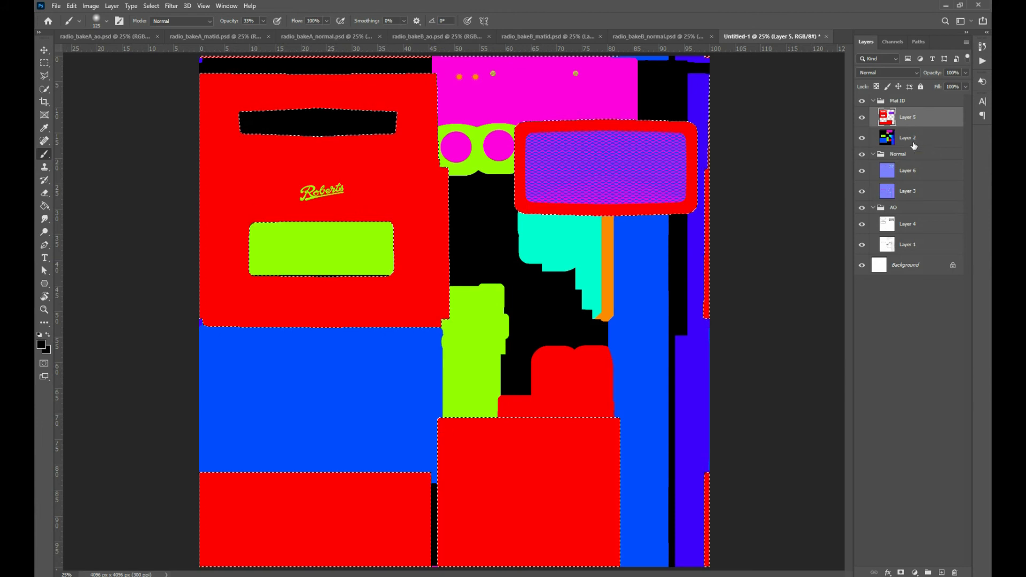
# Delete the same selected area from the bake B normal layer, and collapse and hide the Mat ID group
pyautogui.click(917, 171)
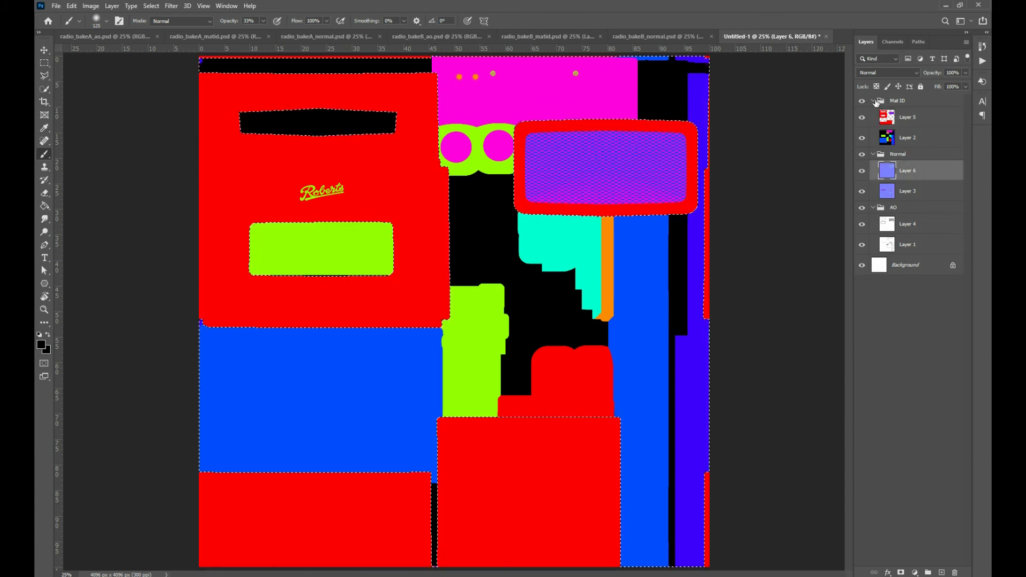
pyautogui.click(875, 101)
pyautogui.click(862, 101)
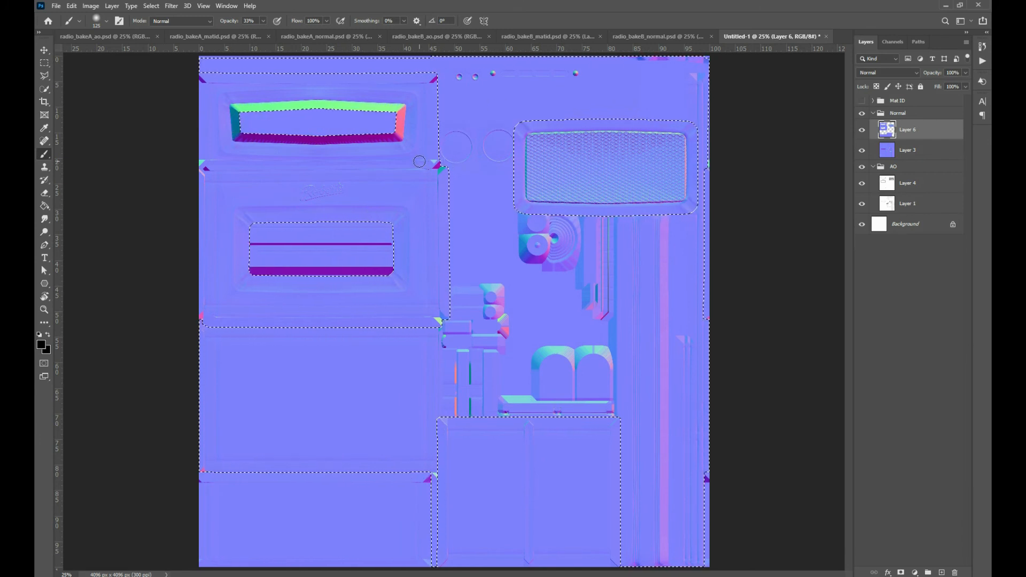
# Examine the cut-out edges of the bake B normal layer up close, comparing the map with that layer hidden and shown
pyautogui.hotkey('ctrl', '+')
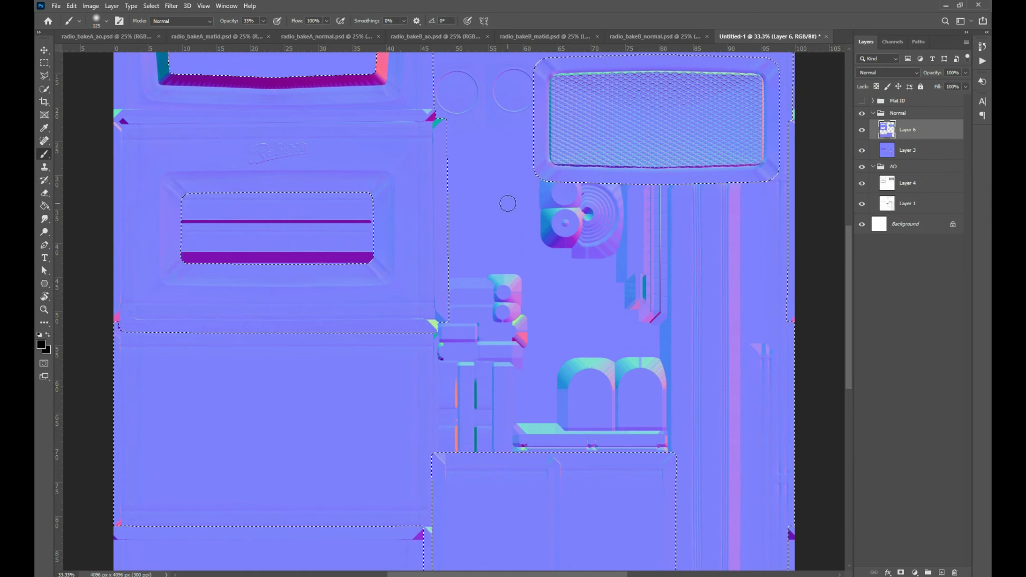
pyautogui.moveTo(524, 171); pyautogui.dragTo(532, 253)
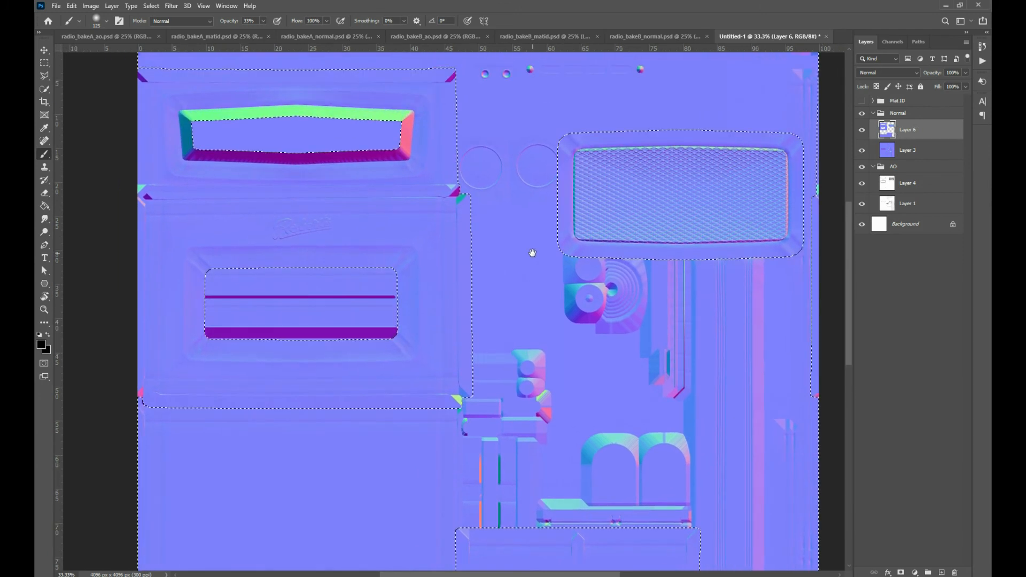
pyautogui.hotkey('ctrl', '+')
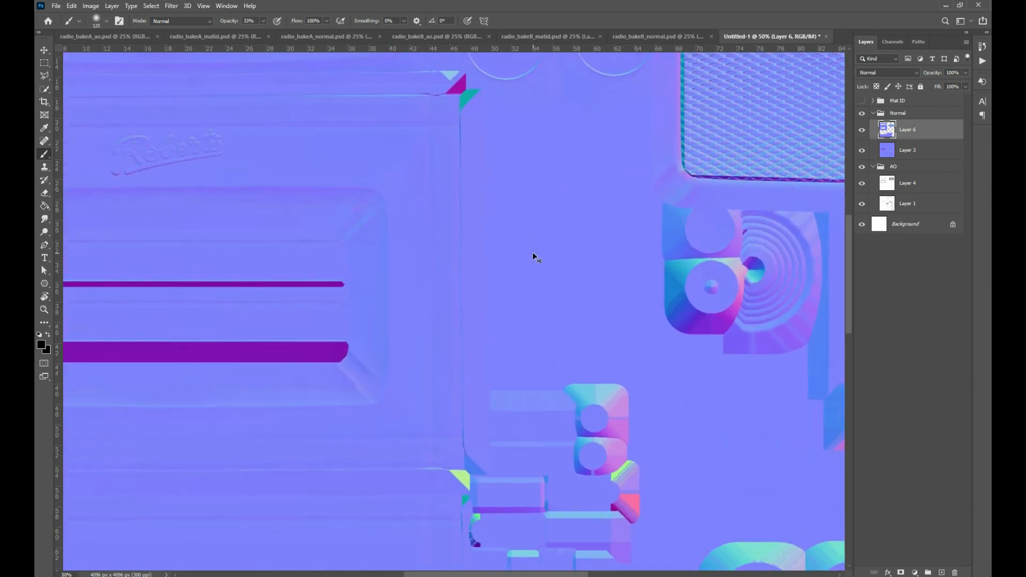
pyautogui.moveTo(623, 151); pyautogui.dragTo(526, 243)
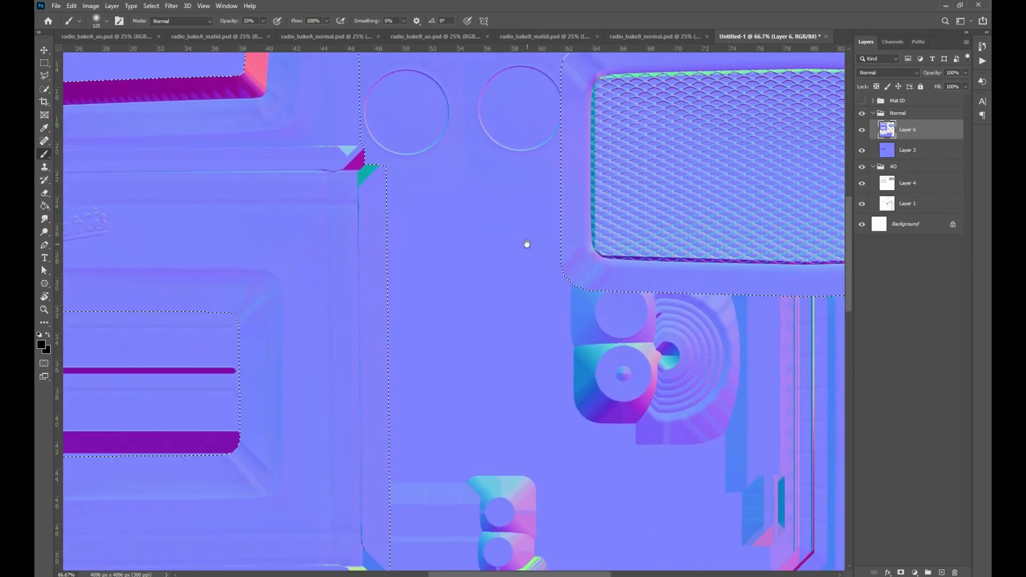
pyautogui.click(862, 129)
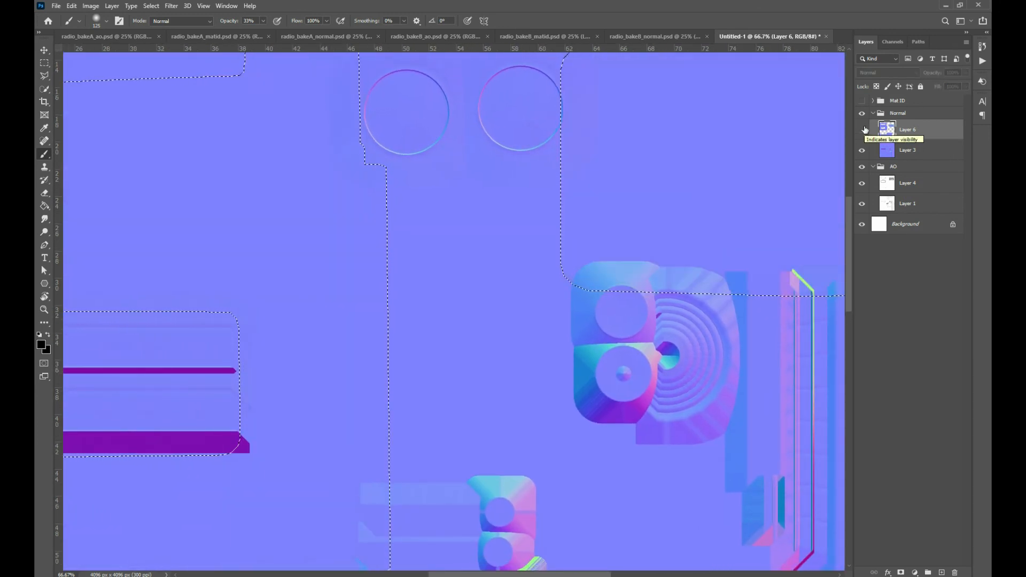
pyautogui.click(862, 129)
pyautogui.click(862, 129)
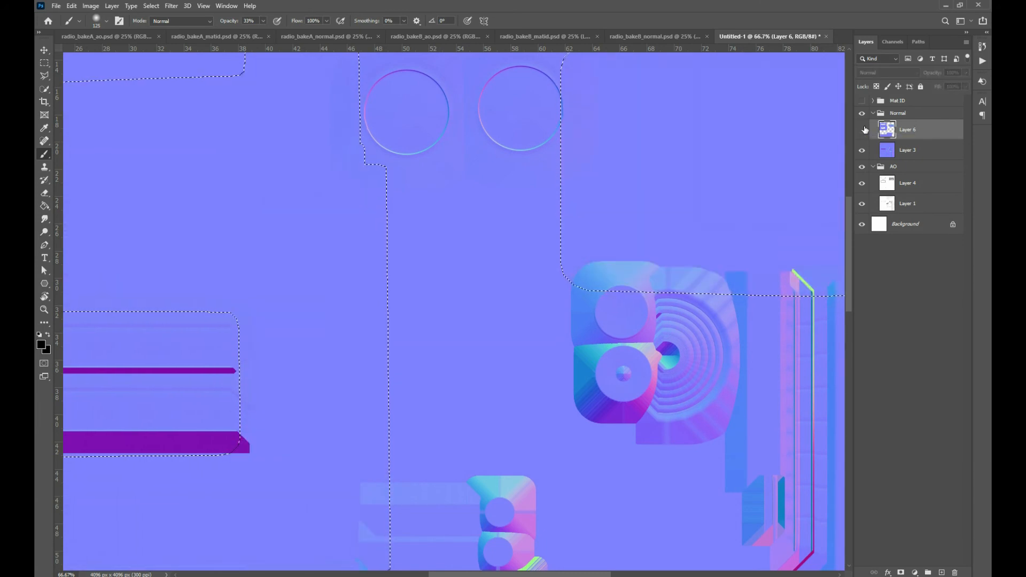
pyautogui.click(863, 129)
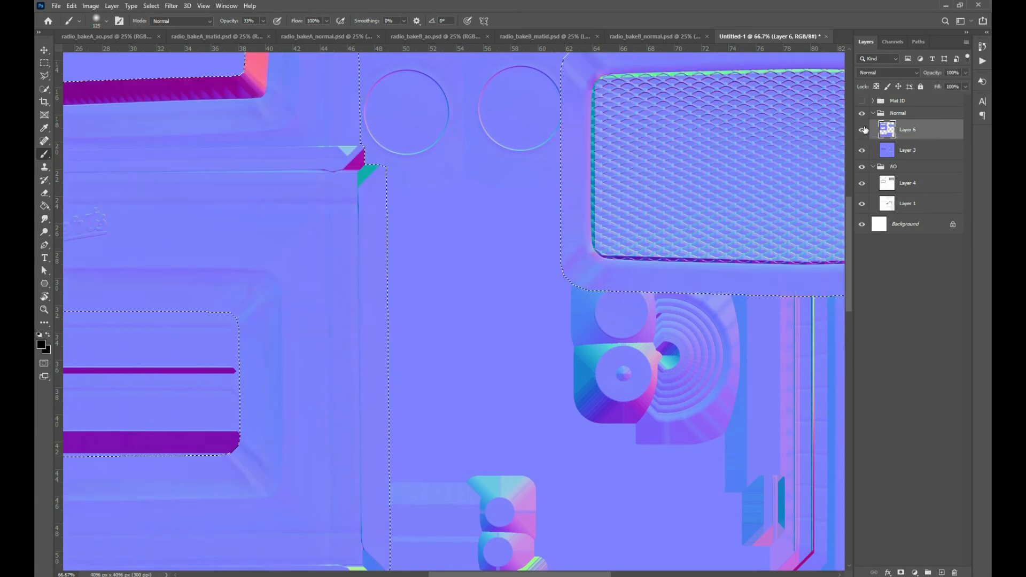
# Contract the current selection by 10 pixels, leaving the effect at canvas bounds off
pyautogui.click(171, 6)
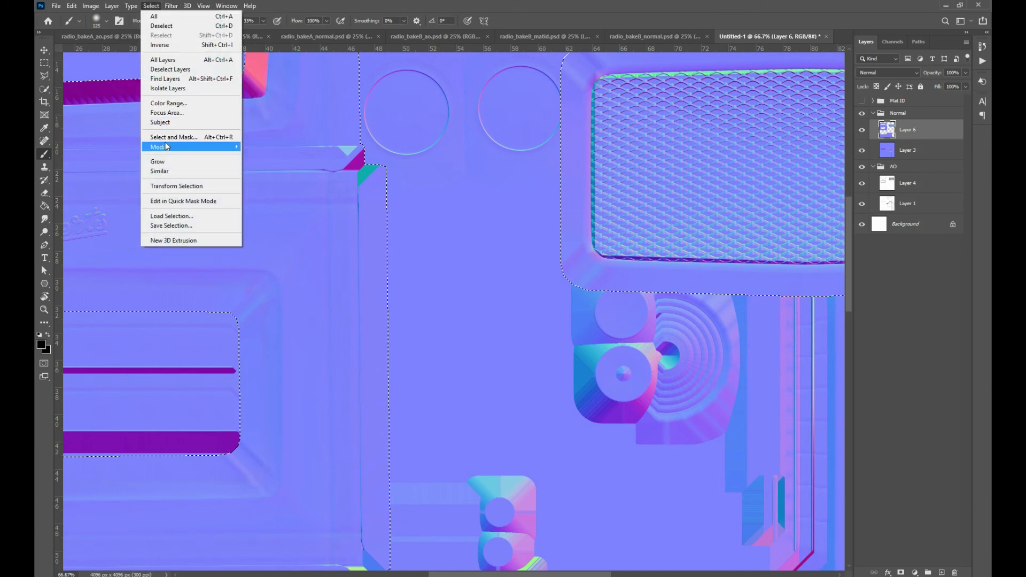
pyautogui.moveTo(167, 146)
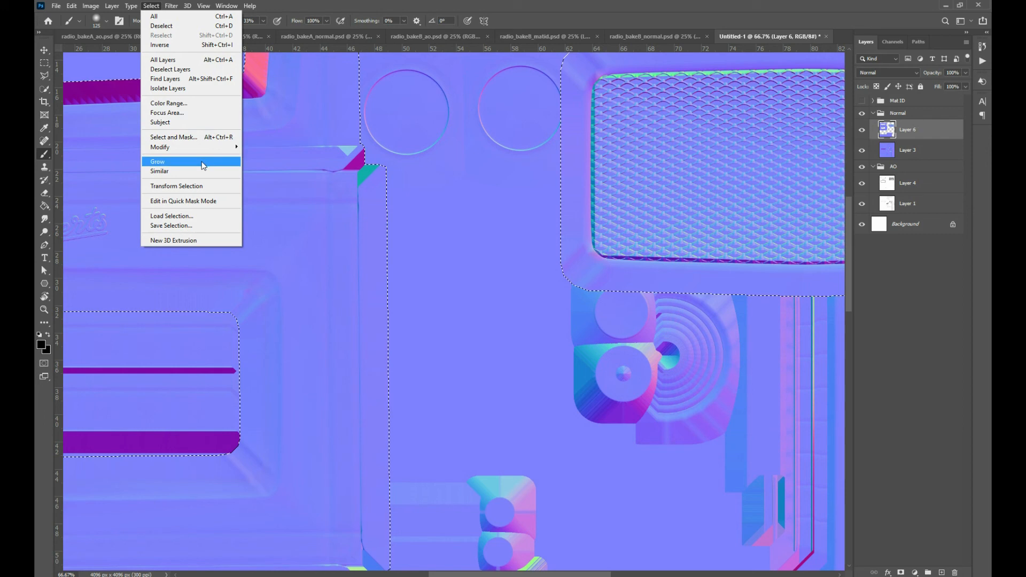
pyautogui.moveTo(210, 151)
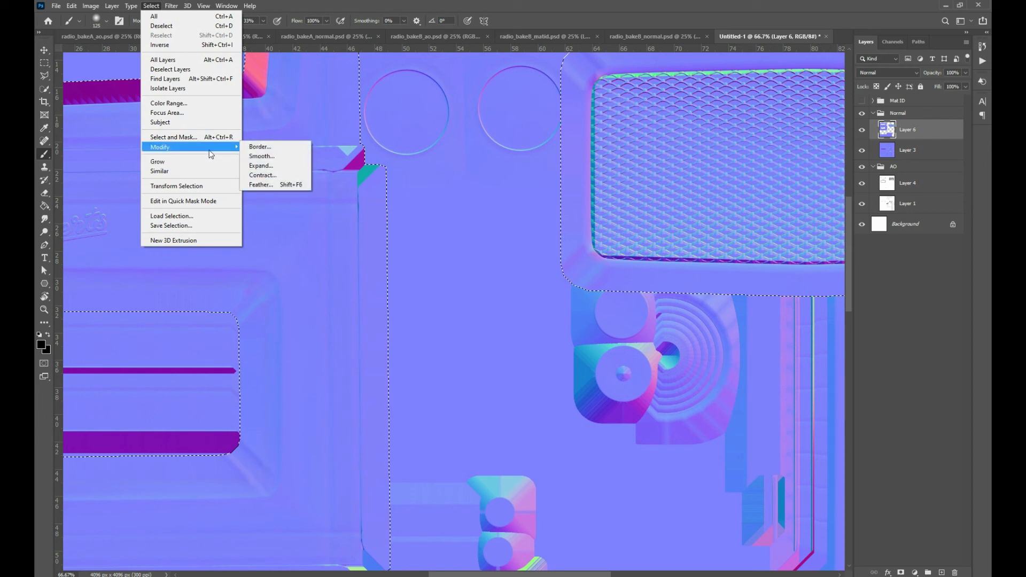
pyautogui.click(262, 175)
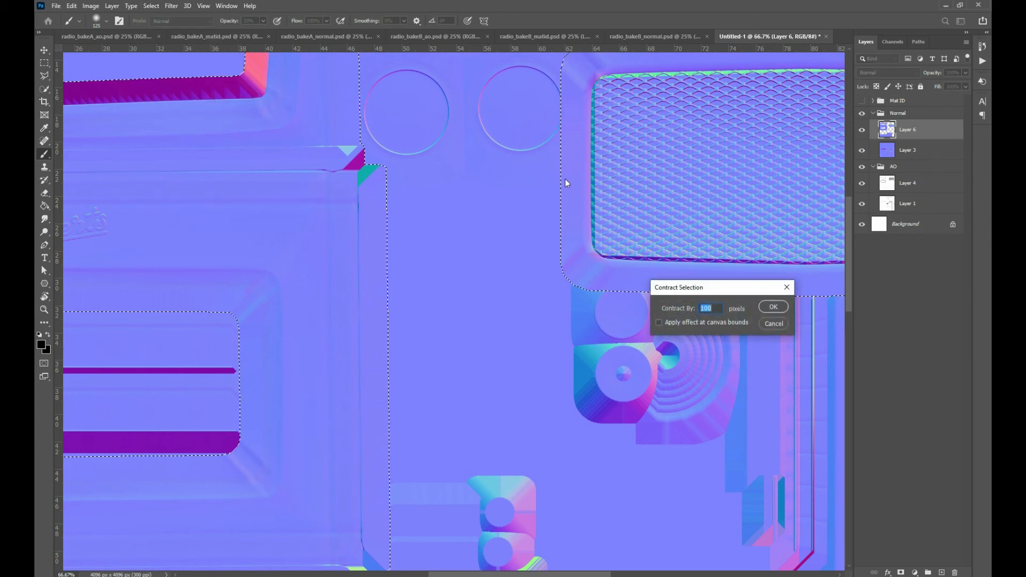
pyautogui.write('10')
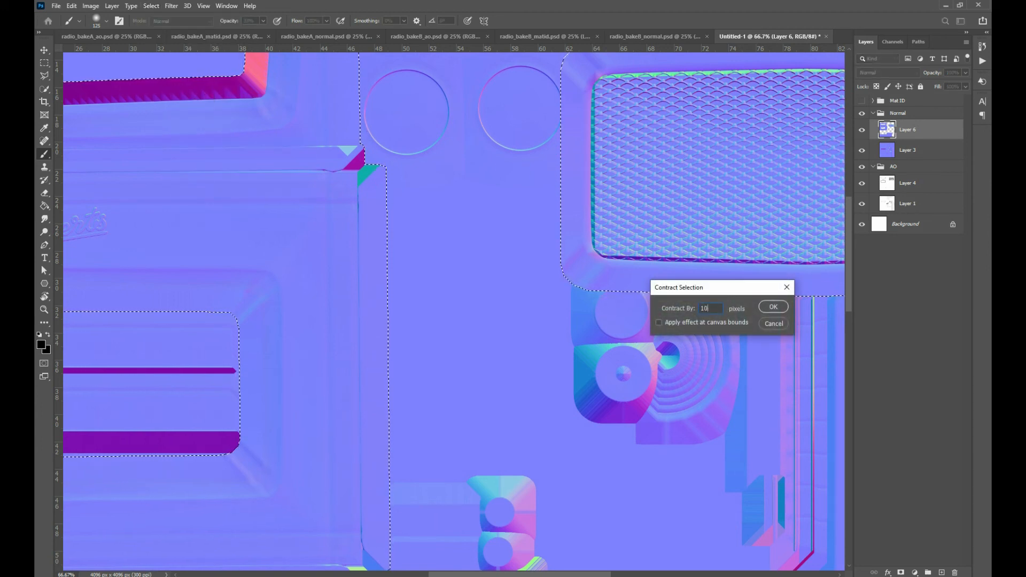
pyautogui.press('Return')
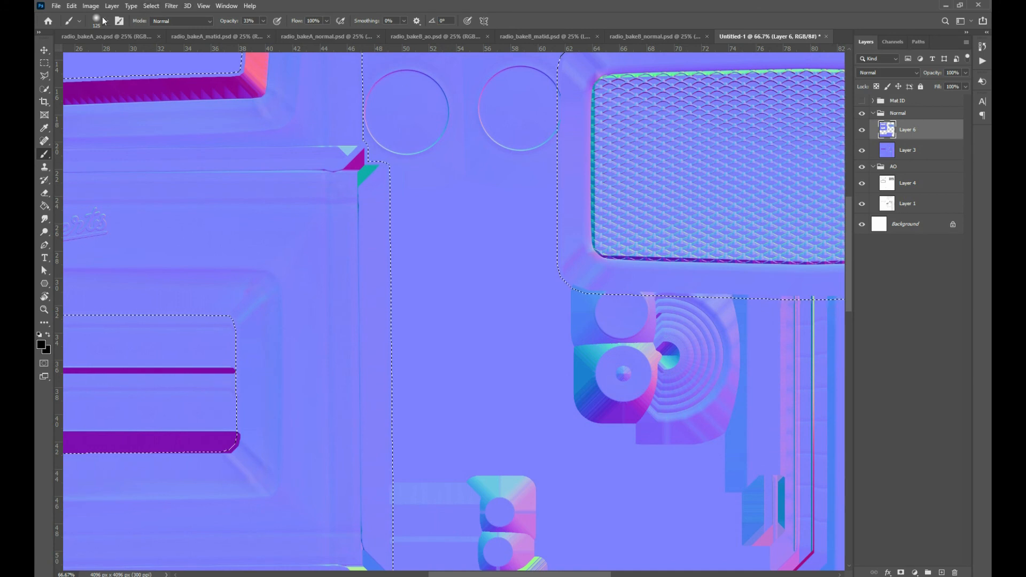
# Expand the current selection and delete the enlarged area from the bake B normal layer
pyautogui.click(151, 6)
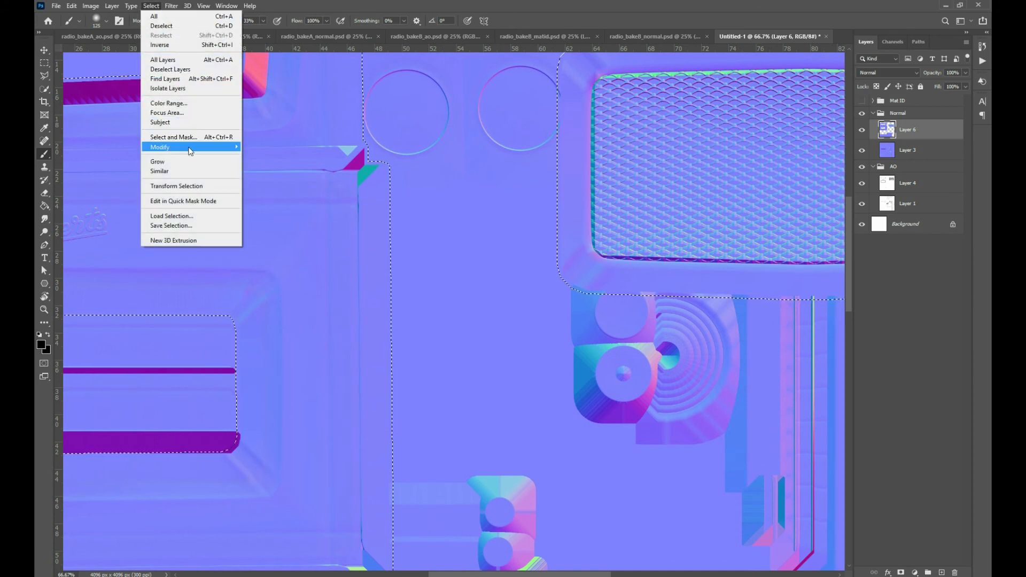
pyautogui.moveTo(191, 148)
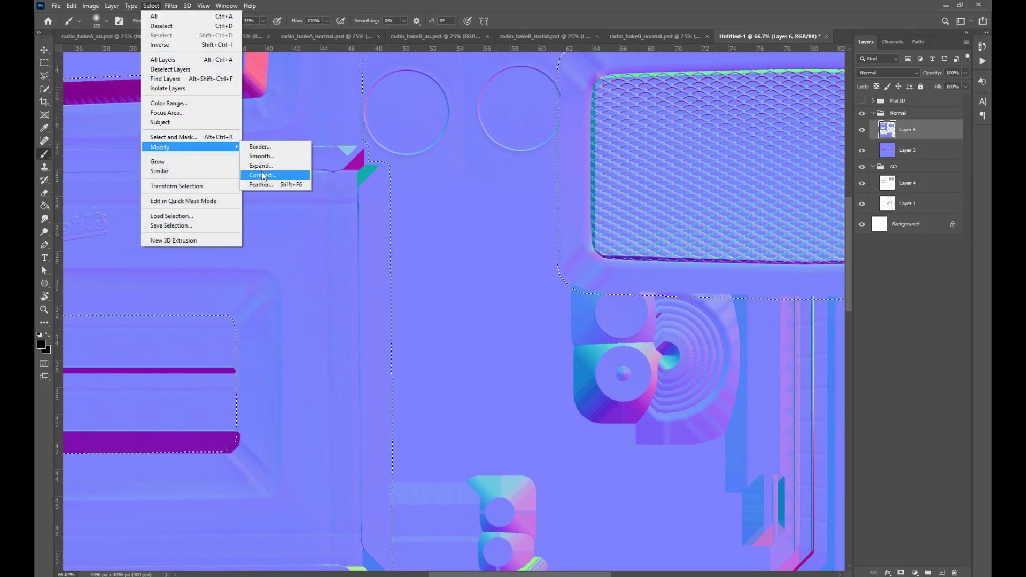
pyautogui.click(260, 166)
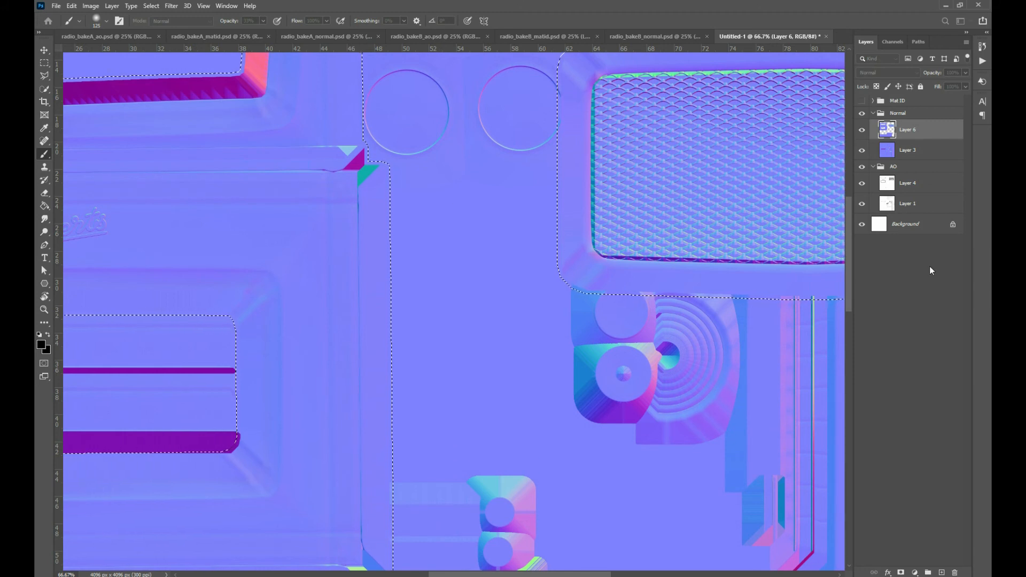
pyautogui.press('Return')
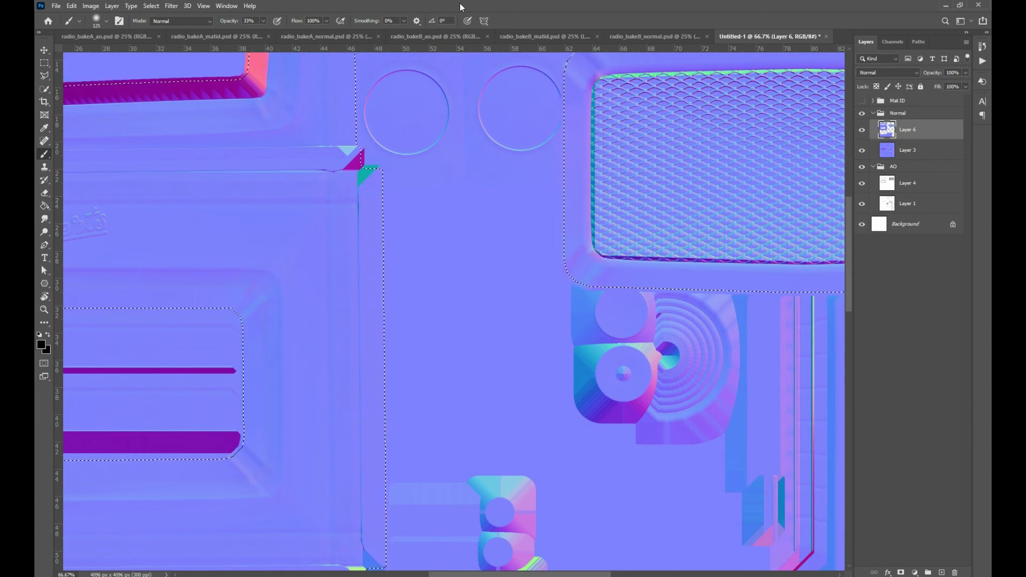
pyautogui.press('Delete')
pyautogui.hotkey('ctrl', 'z')
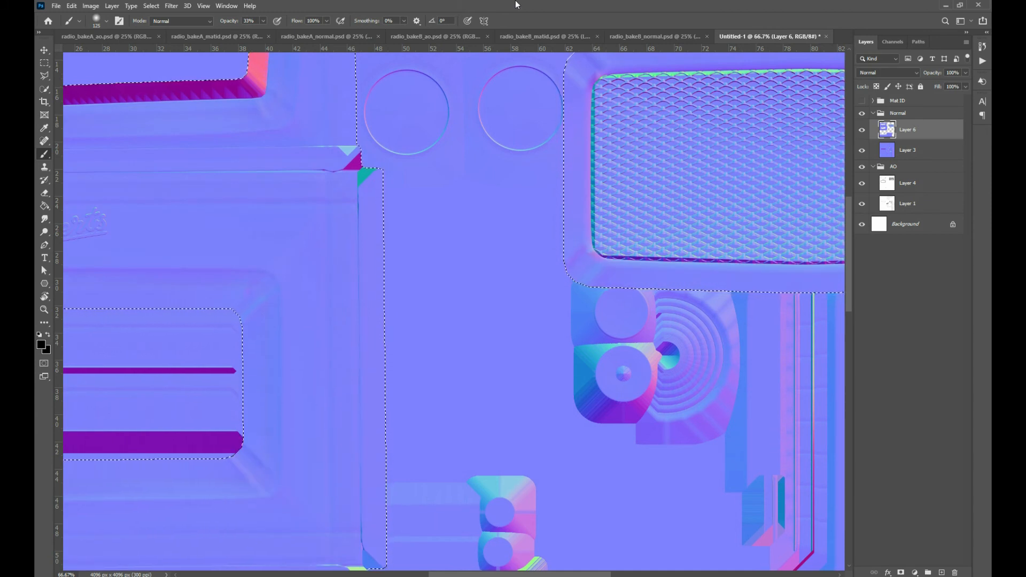
# Expand the selection a second time and delete the additional border from the bake B normal layer
pyautogui.scroll(-1, 660, 176)
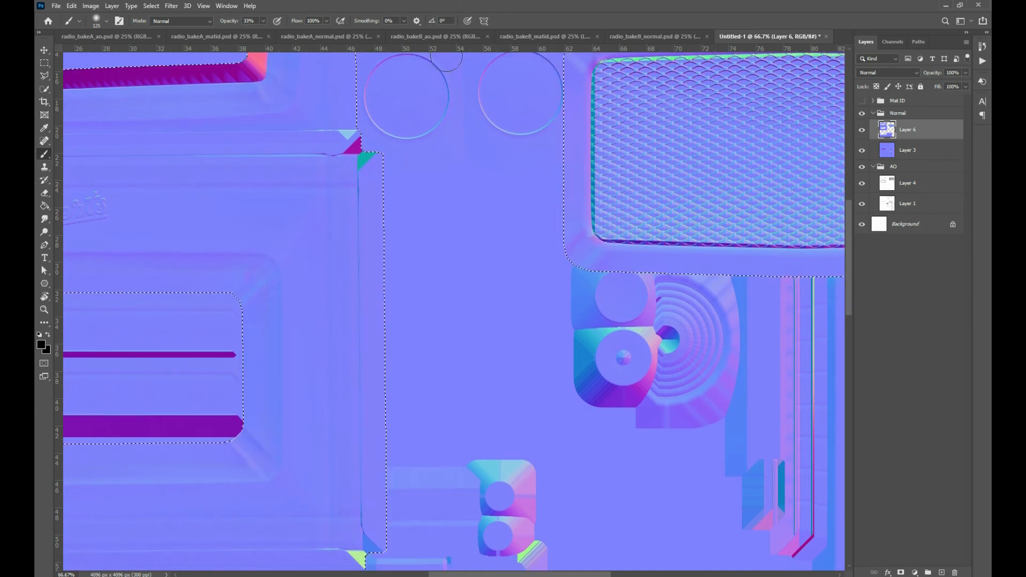
pyautogui.scroll(5, 469, 49)
pyautogui.scroll(3, 469, 49)
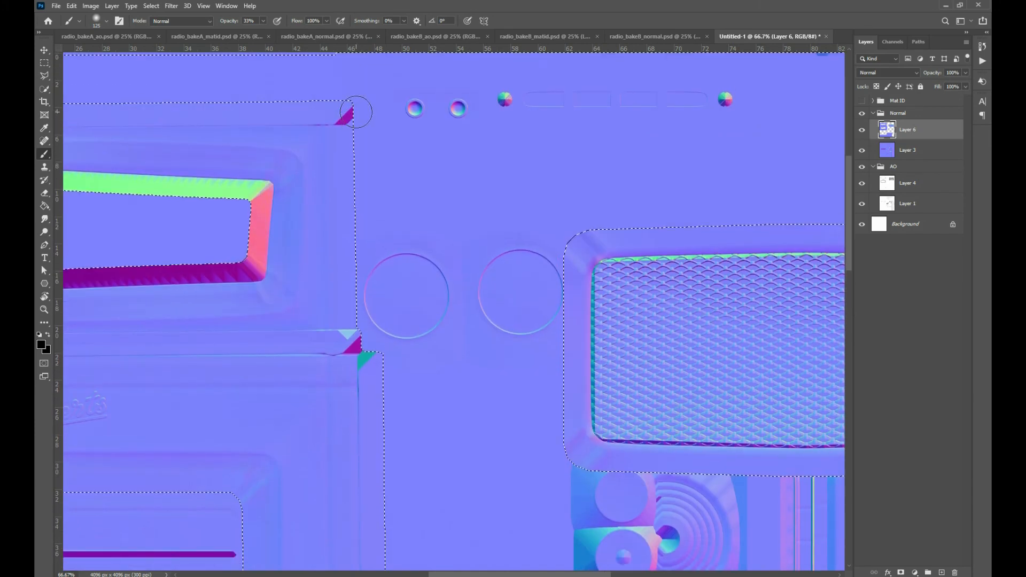
pyautogui.click(171, 5)
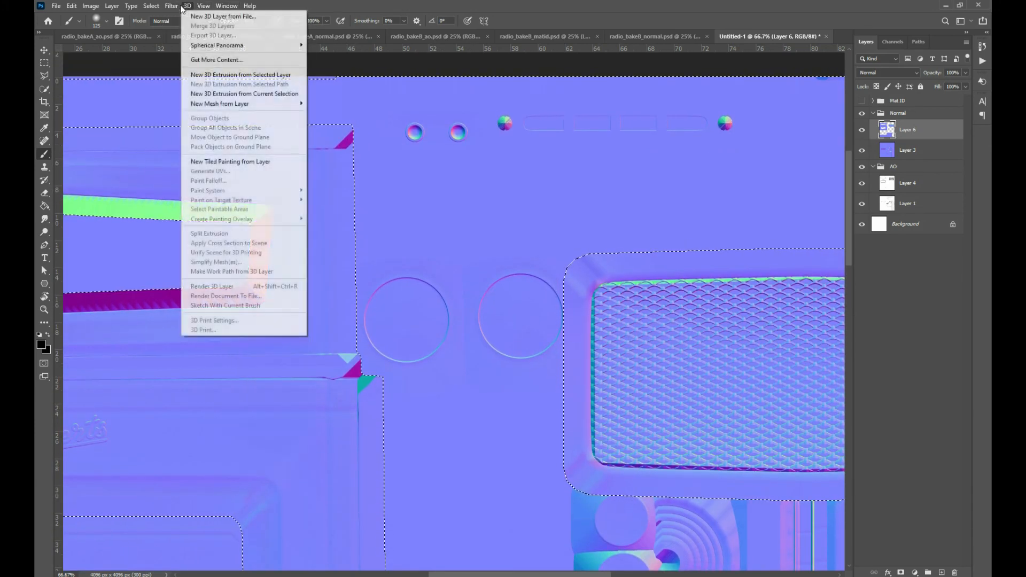
pyautogui.moveTo(145, 6)
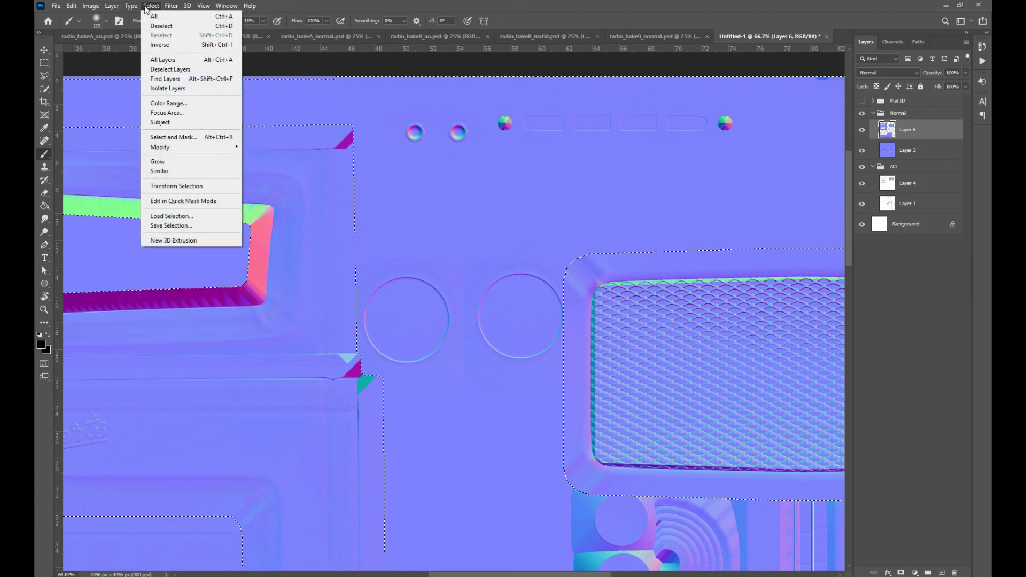
pyautogui.moveTo(203, 150)
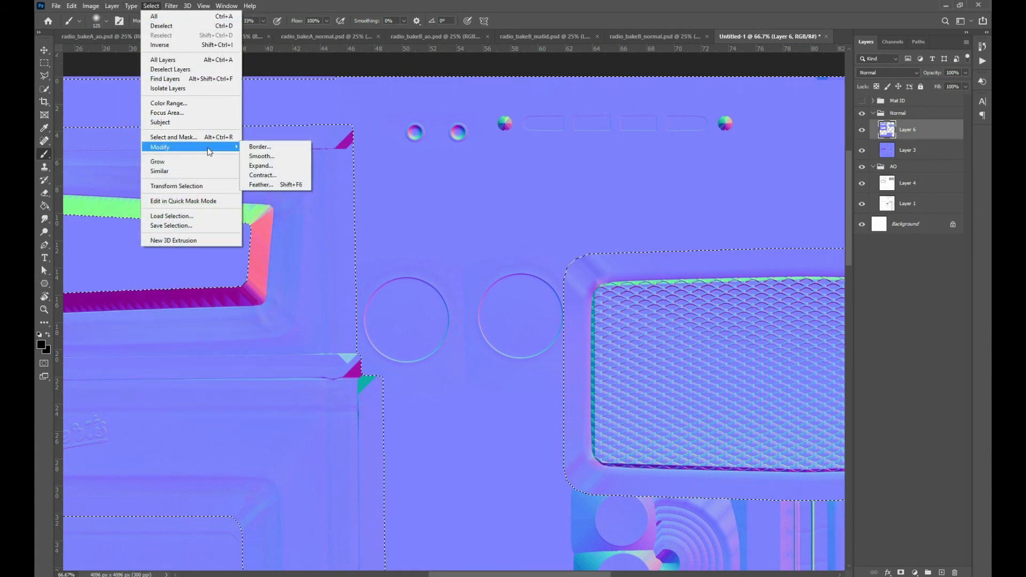
pyautogui.click(263, 166)
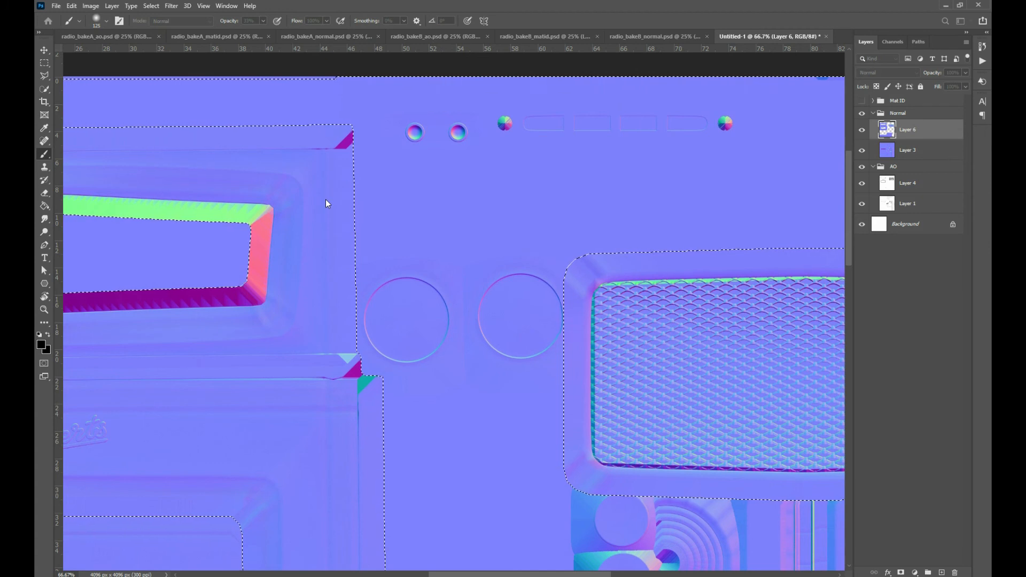
pyautogui.press('Return')
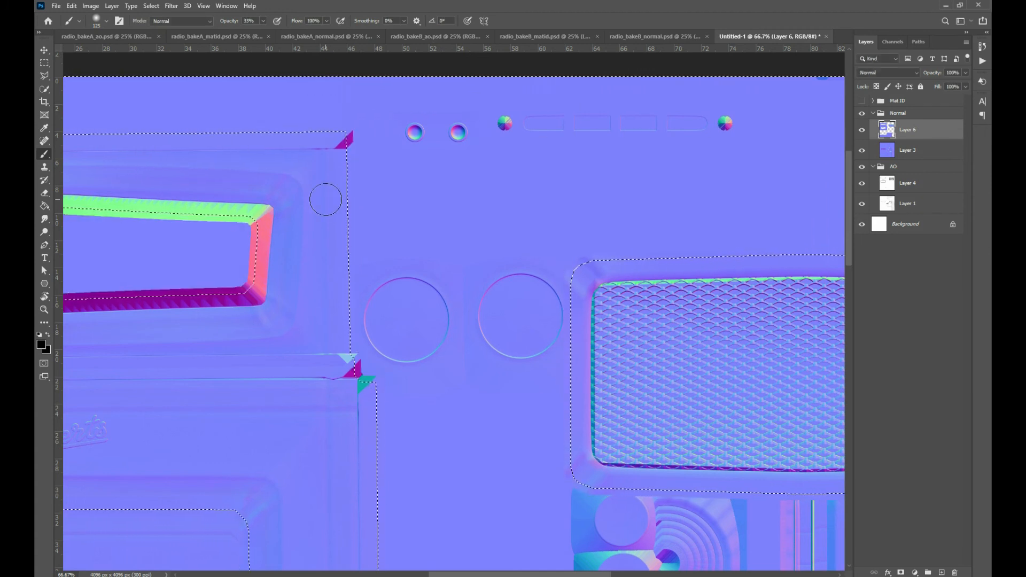
pyautogui.press('Delete')
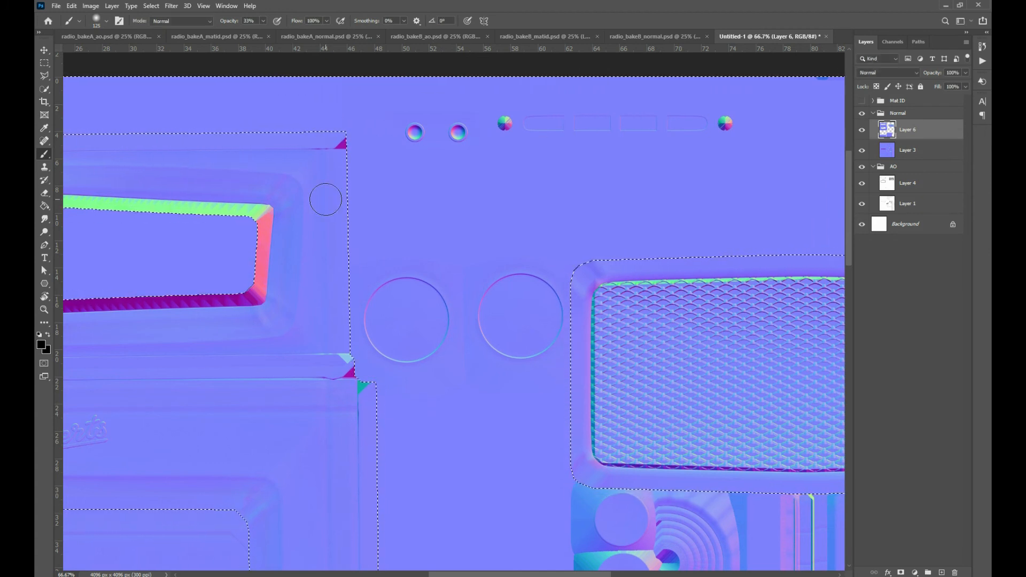
# Delete the expanded selection from the bake B material ID layer, leaving the Mat ID group hidden and collapsed
pyautogui.hotkey('ctrl', '-')
pyautogui.hotkey('ctrl', '-')
pyautogui.hotkey('ctrl', '-')
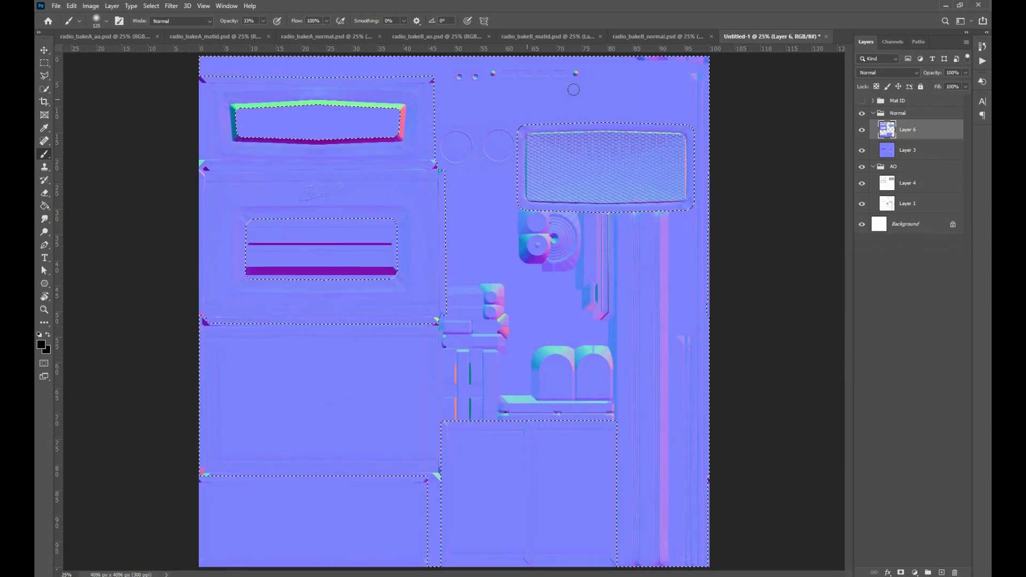
pyautogui.click(862, 101)
pyautogui.click(873, 100)
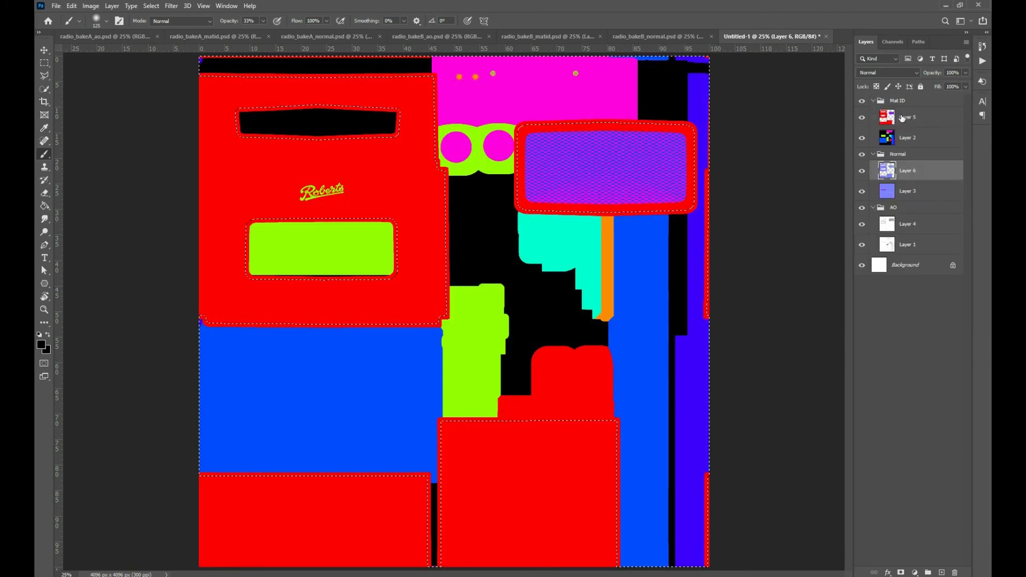
pyautogui.click(910, 120)
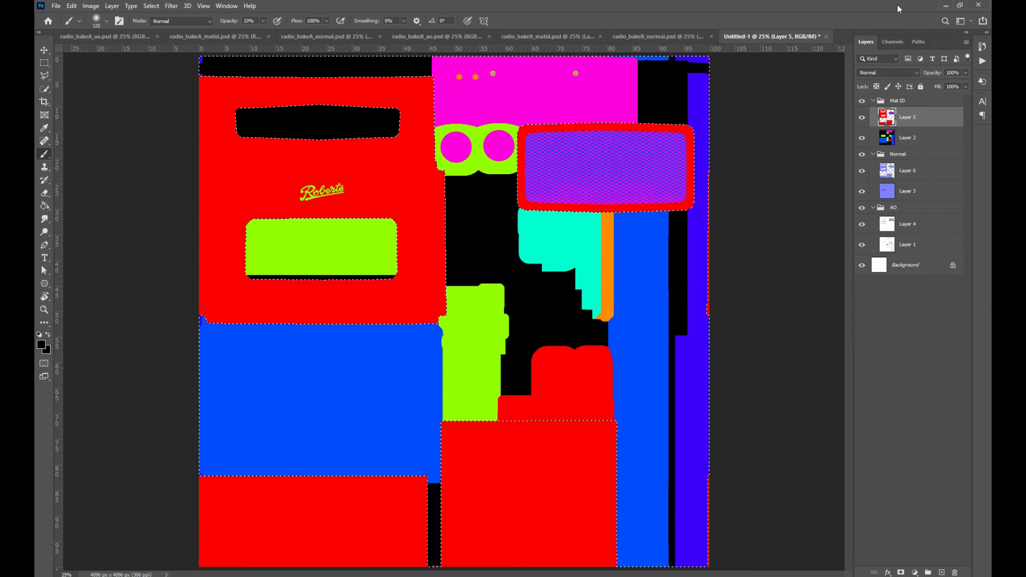
pyautogui.click(862, 100)
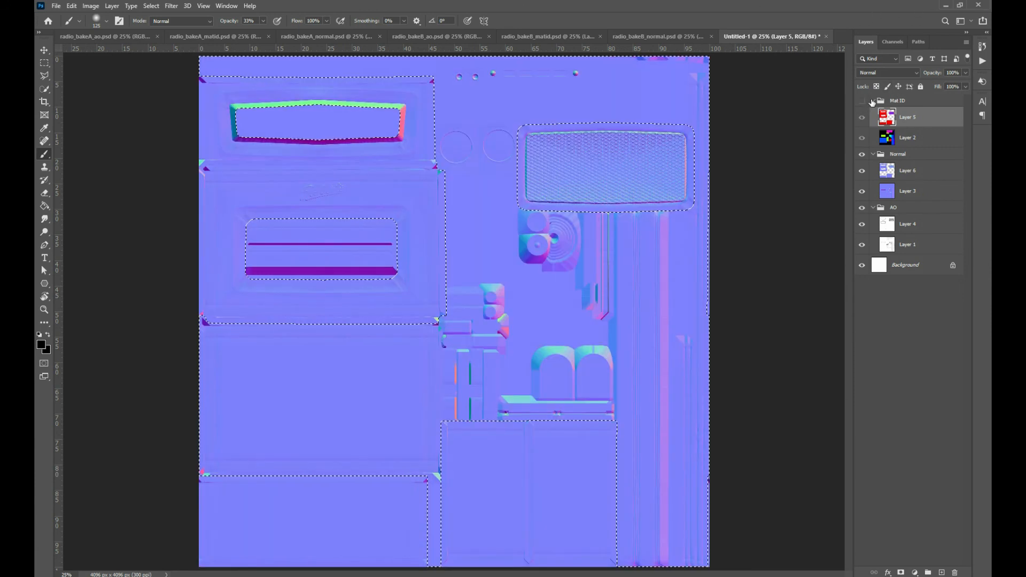
pyautogui.click(873, 100)
# Hide and collapse the Normal group, and delete the selected area from the bake B ambient occlusion layer
pyautogui.click(863, 114)
pyautogui.click(872, 116)
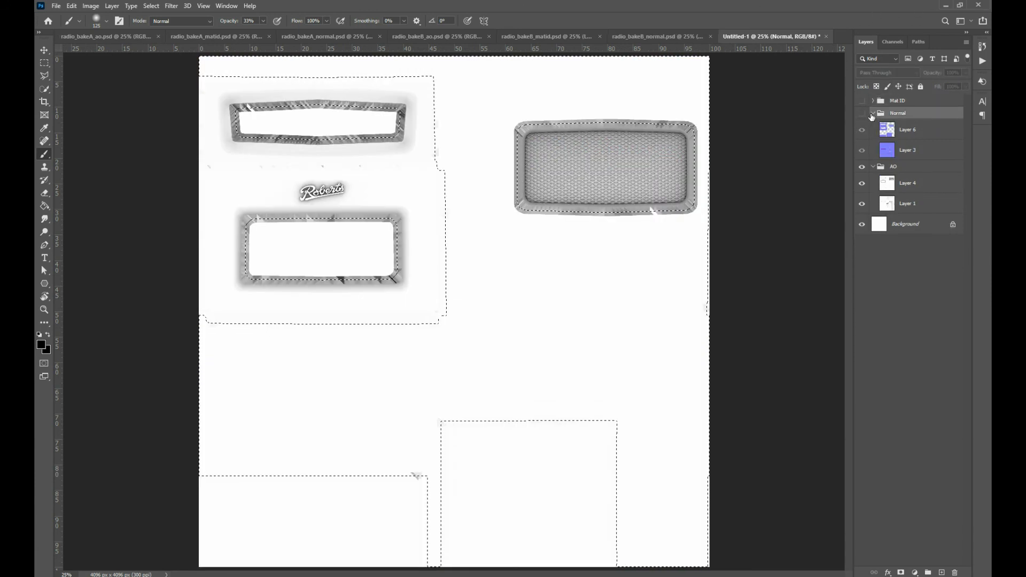
pyautogui.click(873, 114)
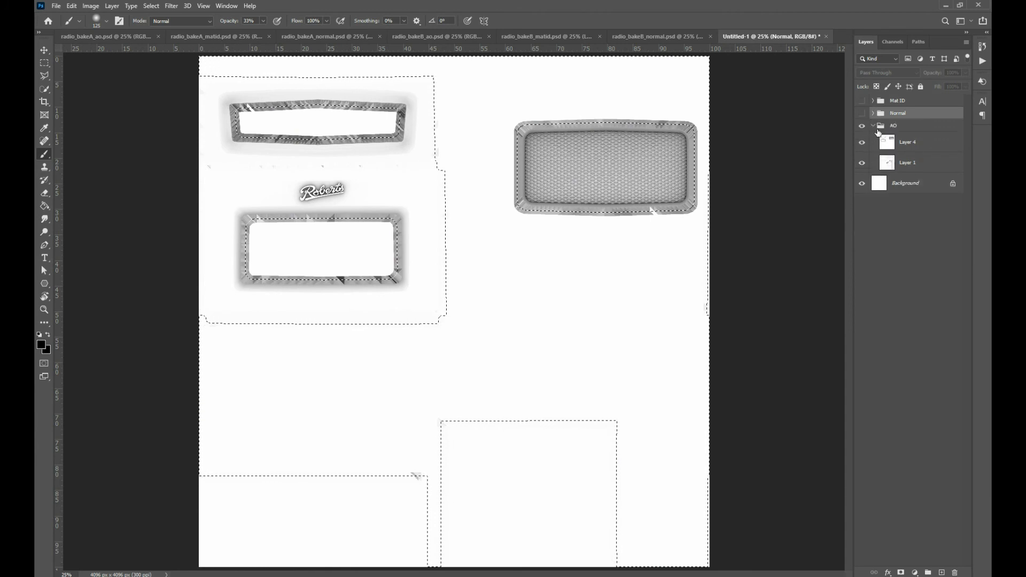
pyautogui.click(905, 143)
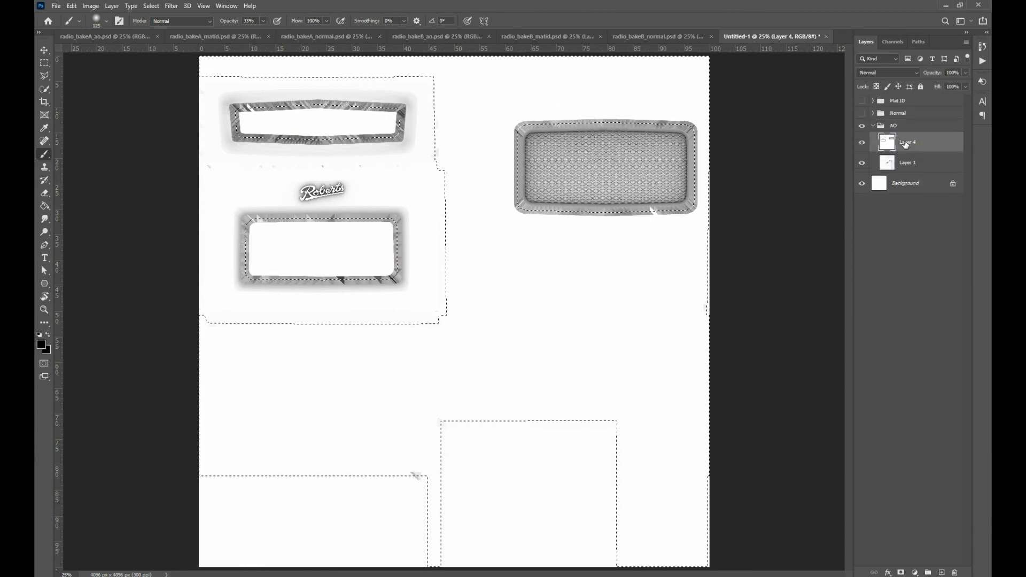
pyautogui.press('Delete')
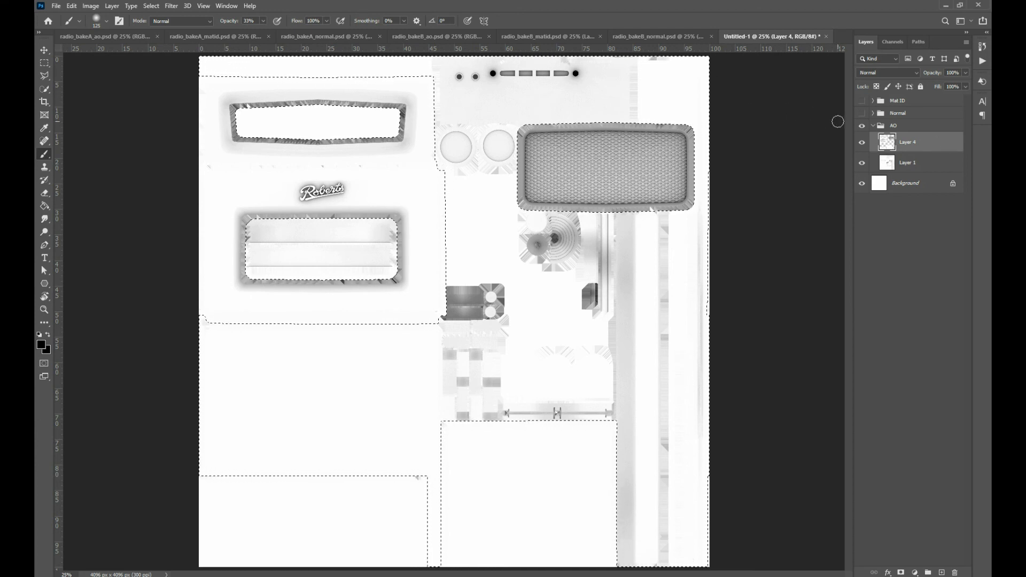
# Collapse the AO group, make the Mat ID and Normal groups visible again, and select the Mat ID group
pyautogui.click(873, 126)
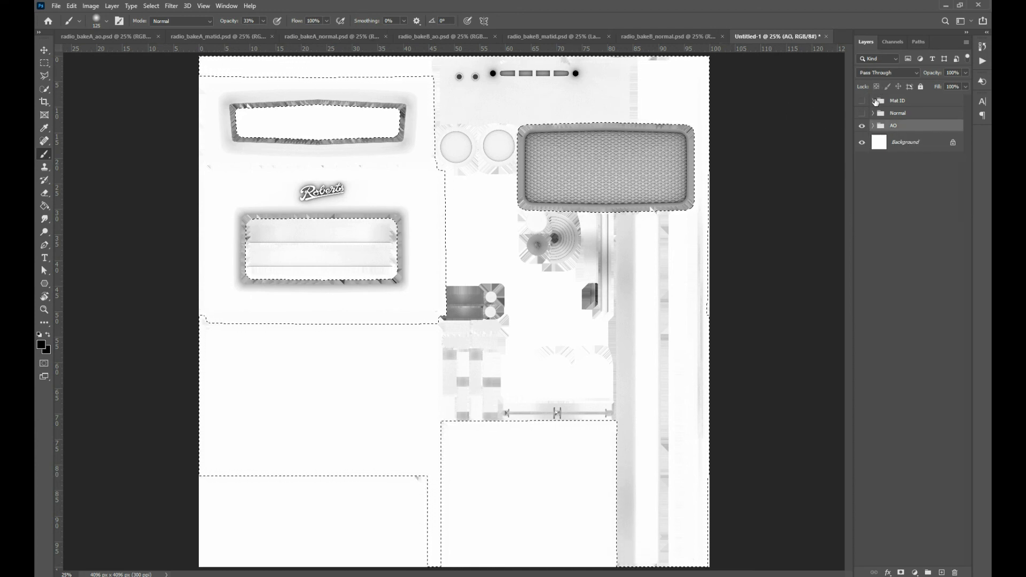
pyautogui.click(862, 101)
pyautogui.click(911, 101)
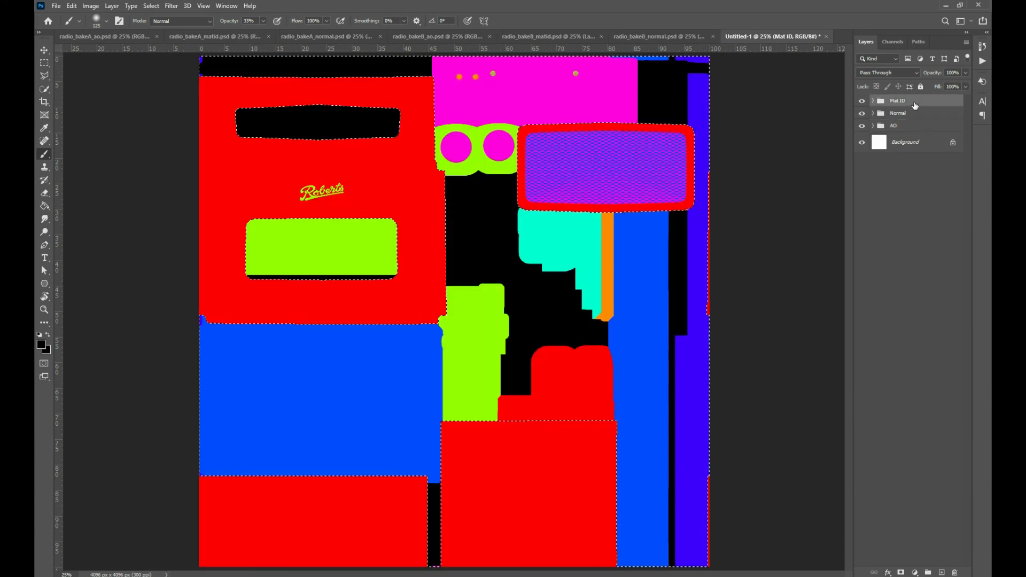
# Save a copy of the material ID map in the bake folder as the Targa file radio_Colour_ID.tga at 24 bits/pixel
pyautogui.hotkey('ctrl', 'shift', 's')
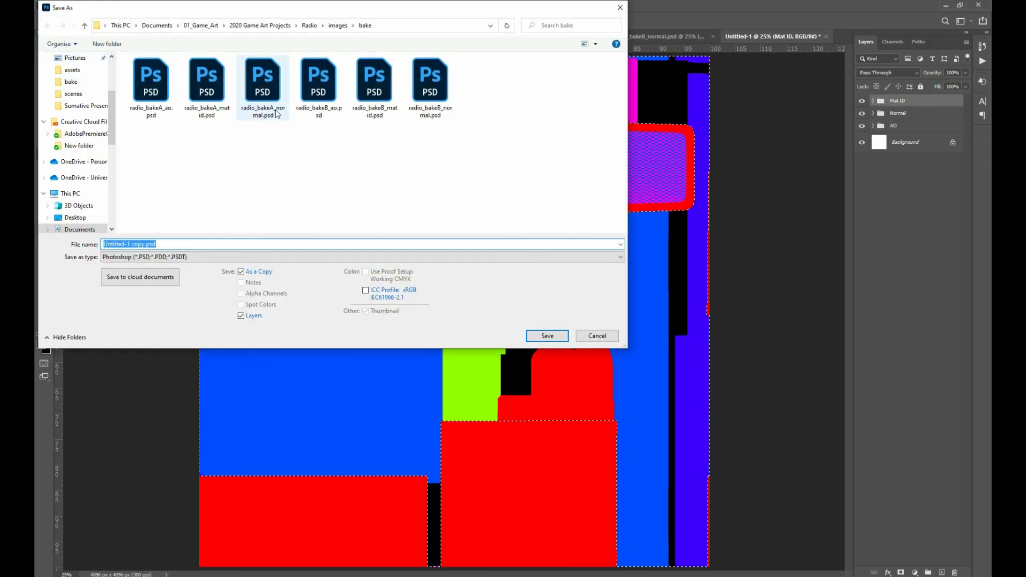
pyautogui.click(176, 258)
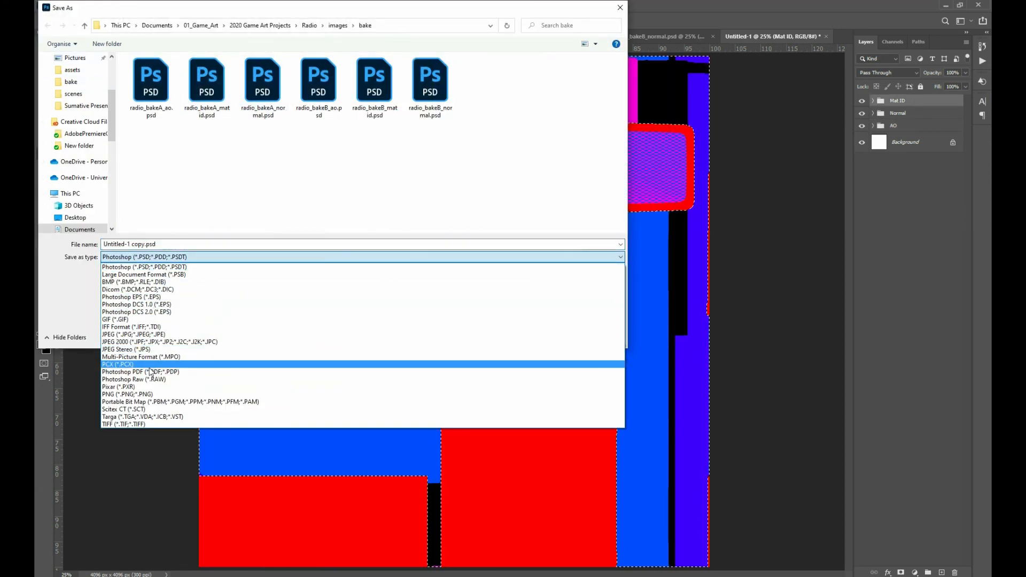
pyautogui.click(149, 417)
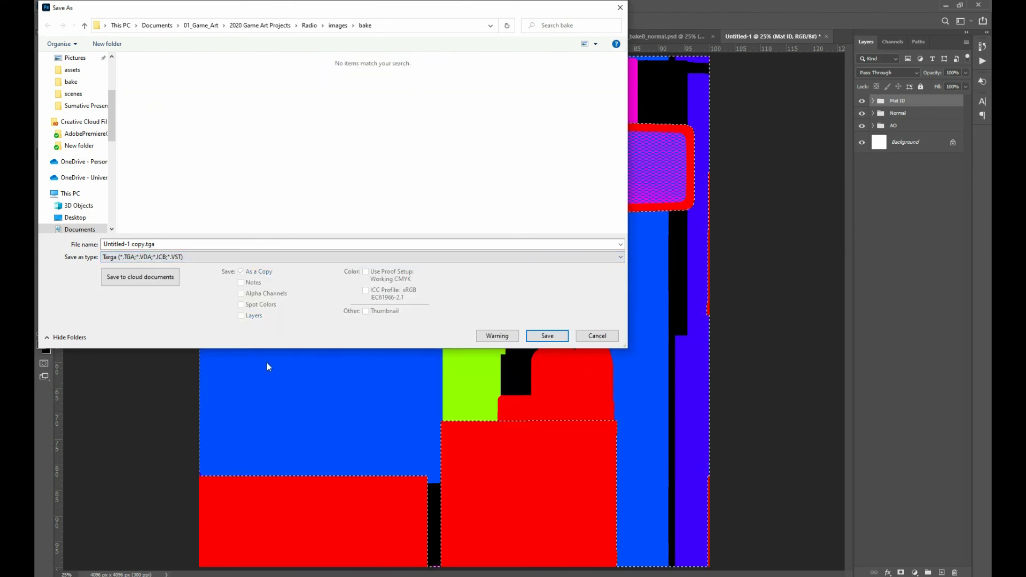
pyautogui.click(156, 245)
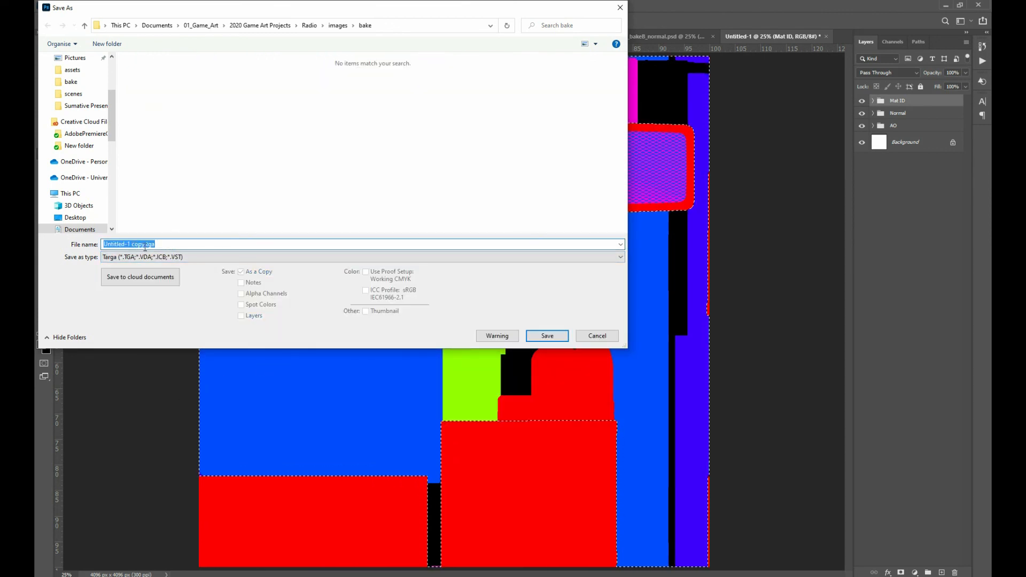
pyautogui.write('radio_')
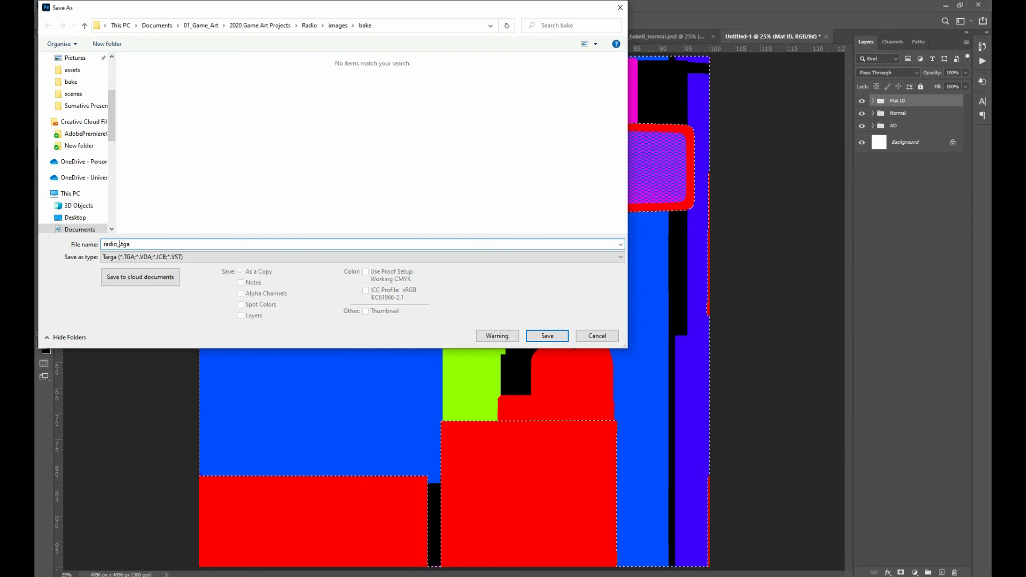
pyautogui.write('Colour')
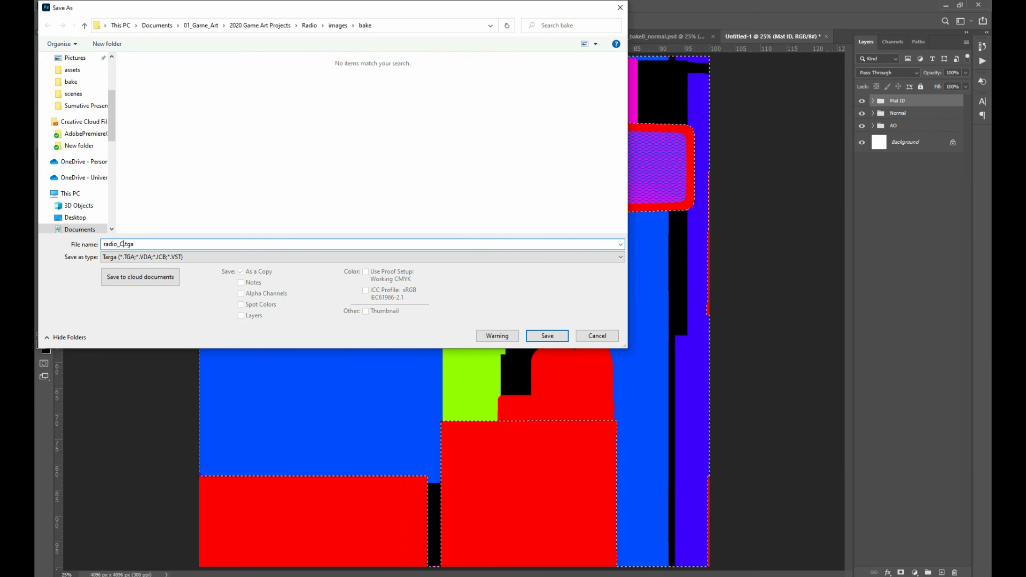
pyautogui.write('_ID')
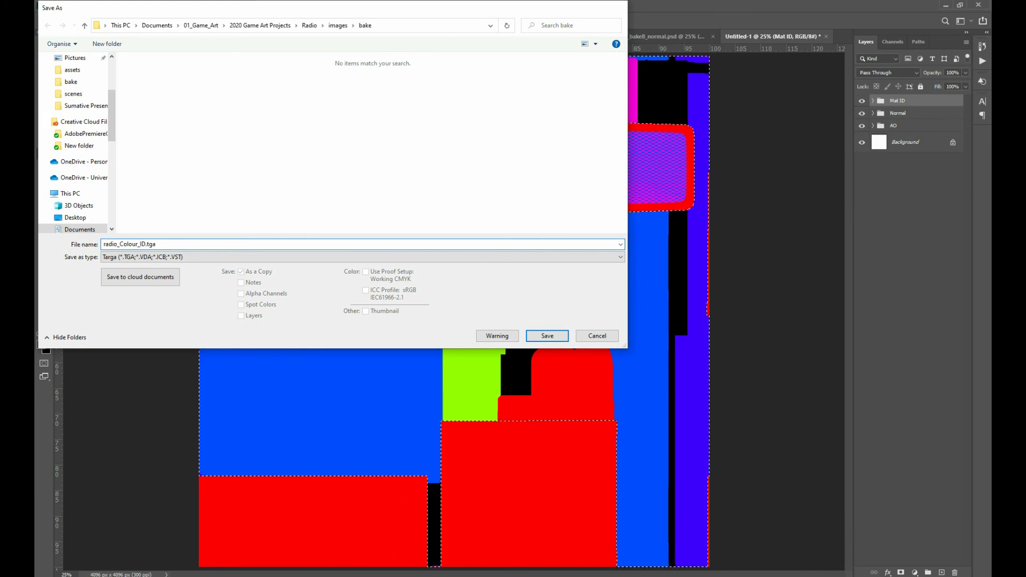
pyautogui.press('Return')
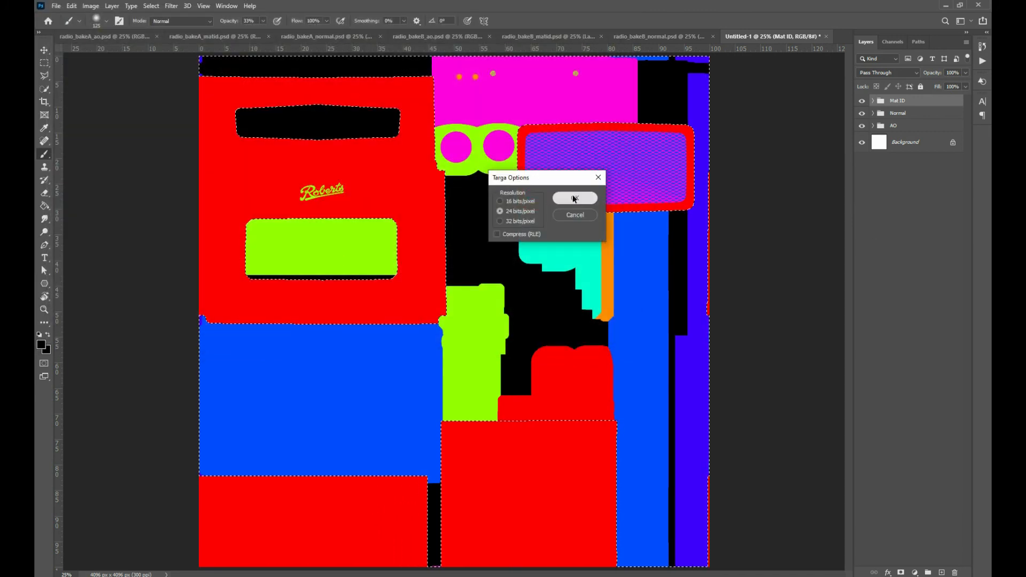
pyautogui.click(574, 198)
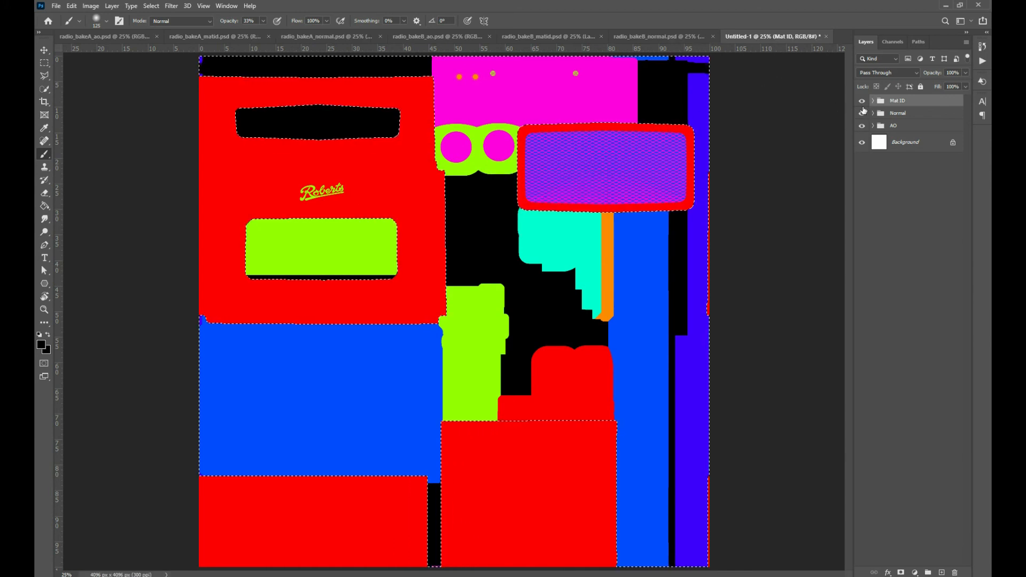
# Hide the Mat ID group and save a copy of the normal map as the Targa file radio_N.tga at 24 bits/pixel
pyautogui.click(862, 101)
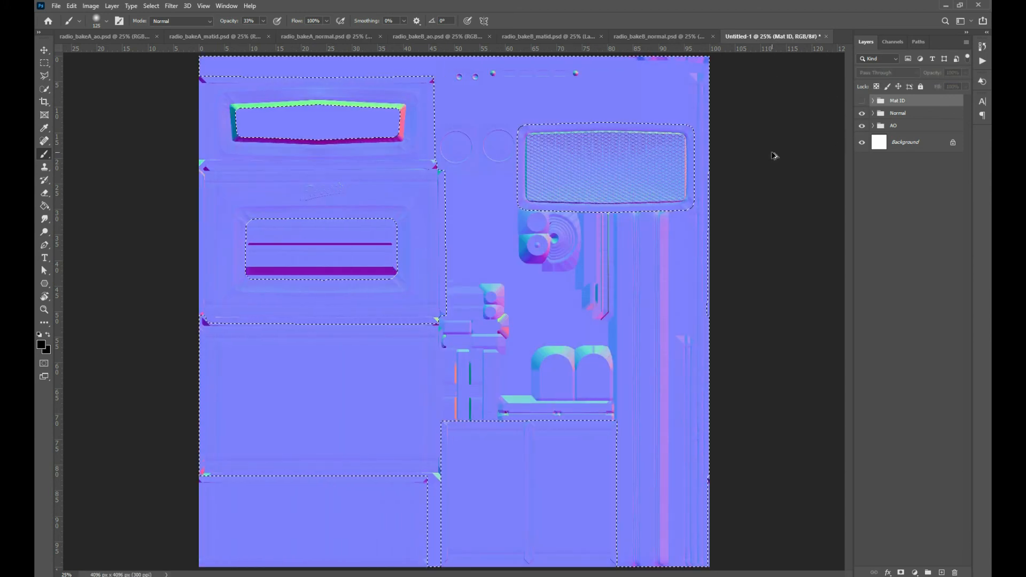
pyautogui.hotkey('shift', 'ctrl', 's')
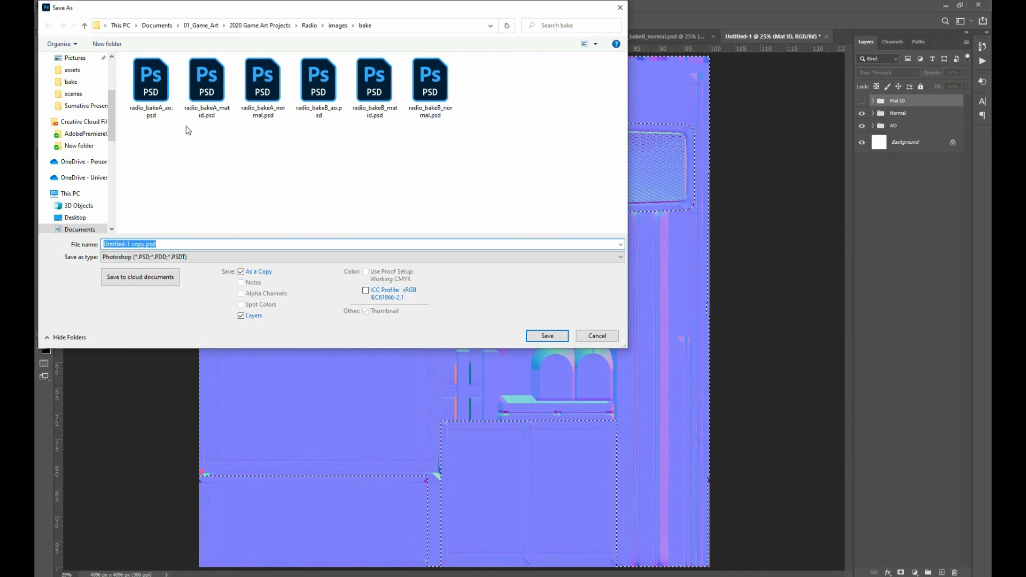
pyautogui.click(130, 257)
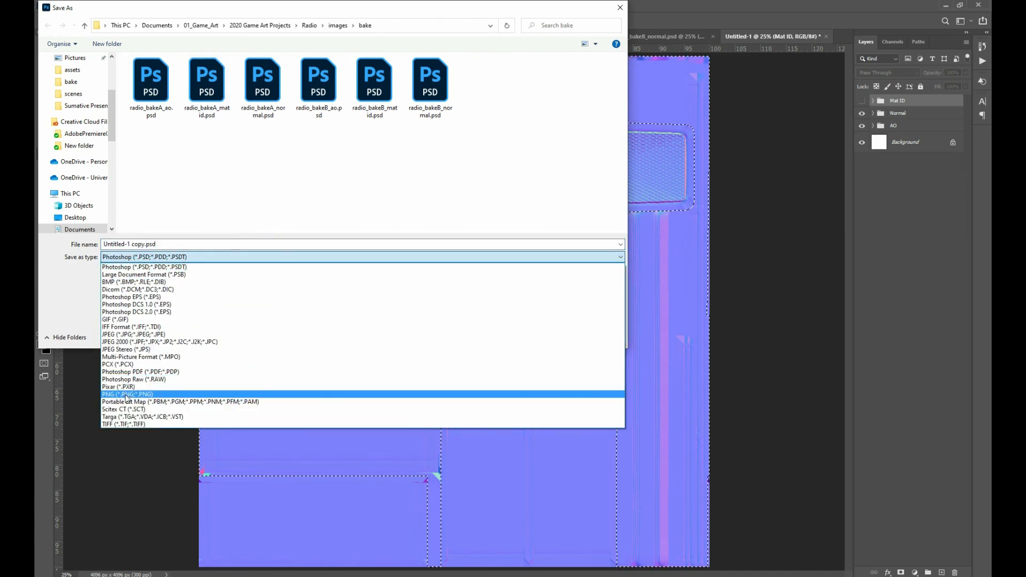
pyautogui.click(127, 417)
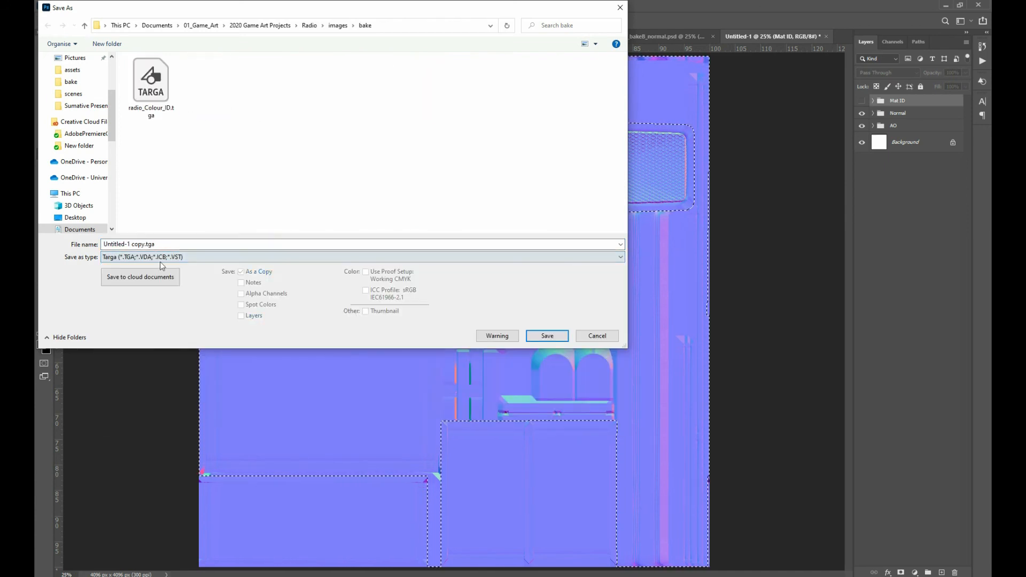
pyautogui.click(150, 86)
pyautogui.click(134, 245)
pyautogui.click(123, 244)
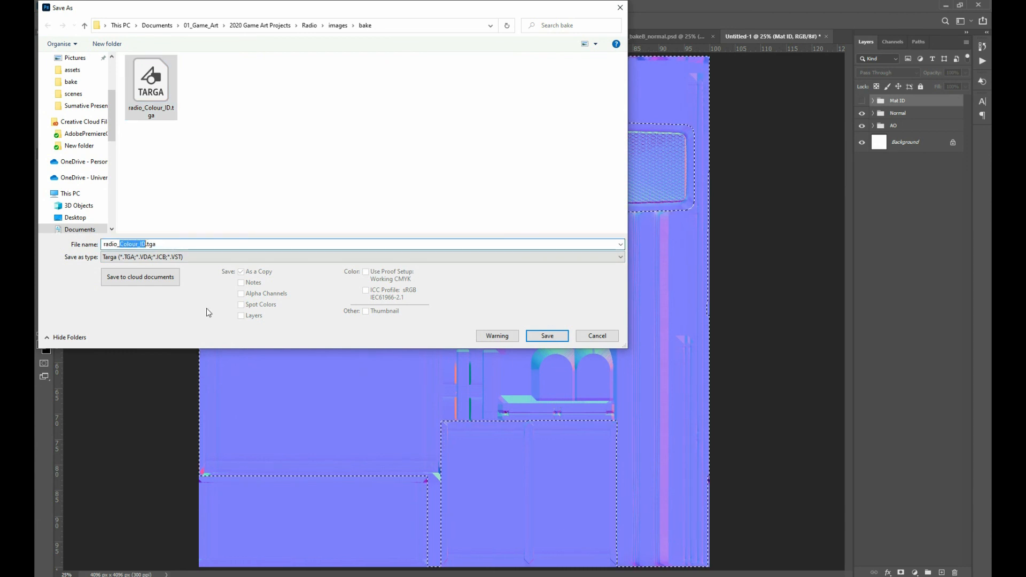
pyautogui.write('N')
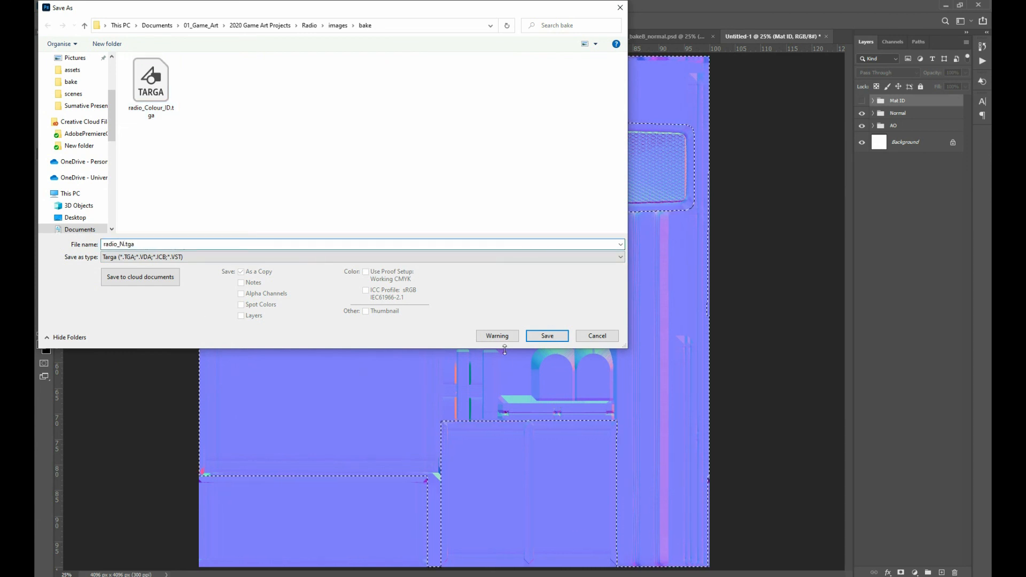
pyautogui.click(546, 335)
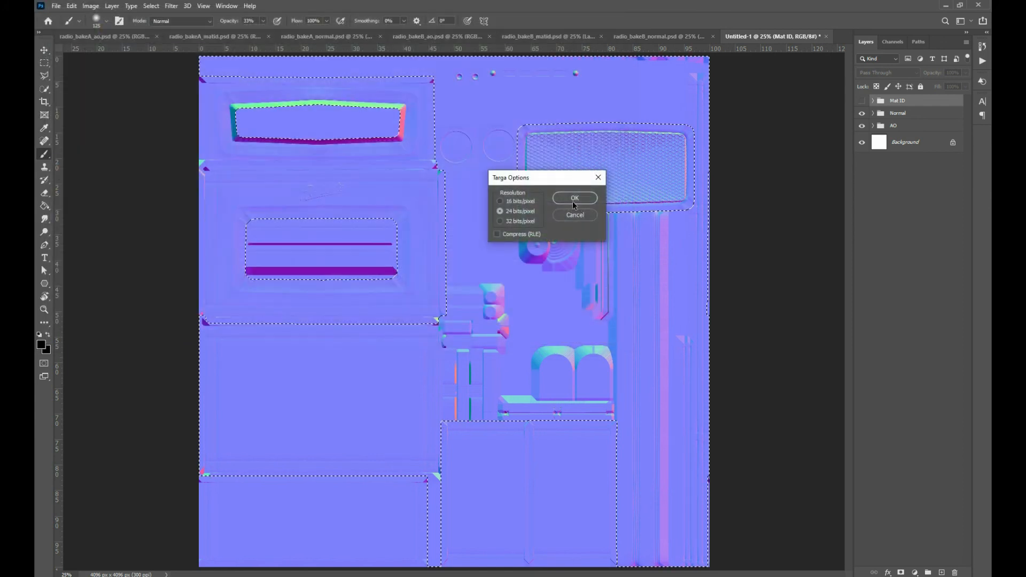
pyautogui.click(574, 198)
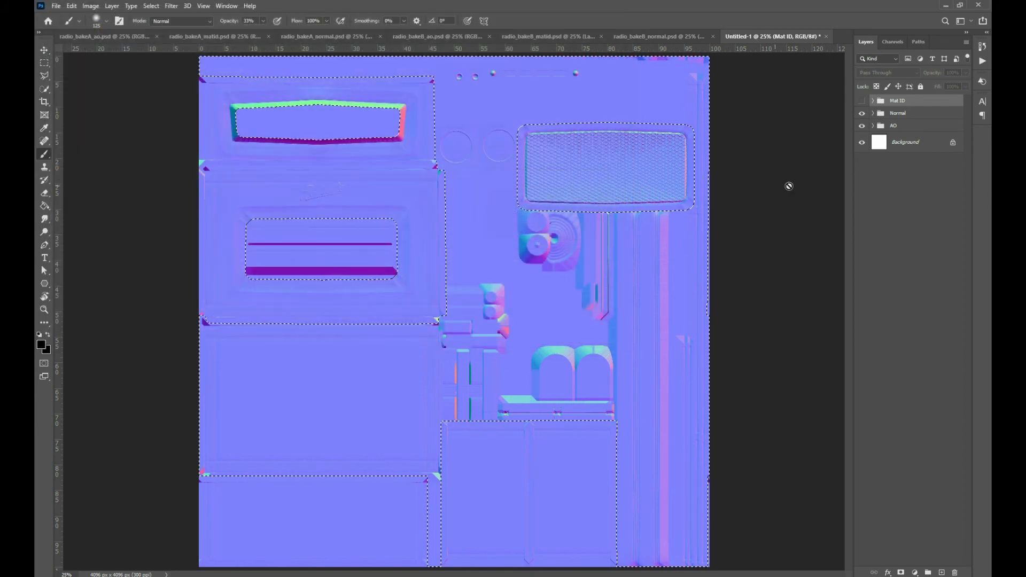
# Hide the Normal group and save a copy of the ambient occlusion map as the Targa file radio_AO at 24 bits/pixel
pyautogui.click(862, 113)
pyautogui.hotkey('ctrl', 'shift', 's')
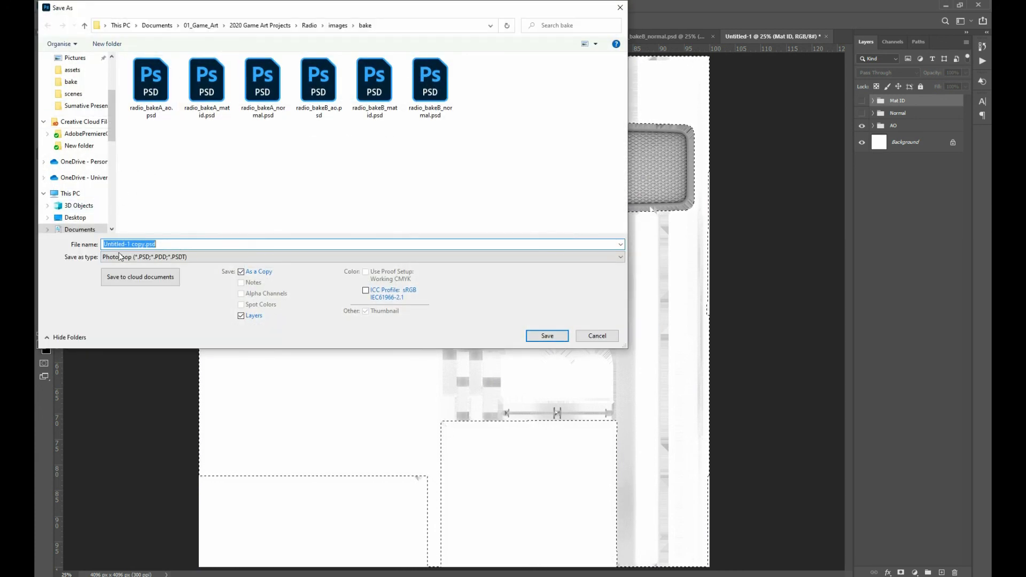
pyautogui.click(139, 257)
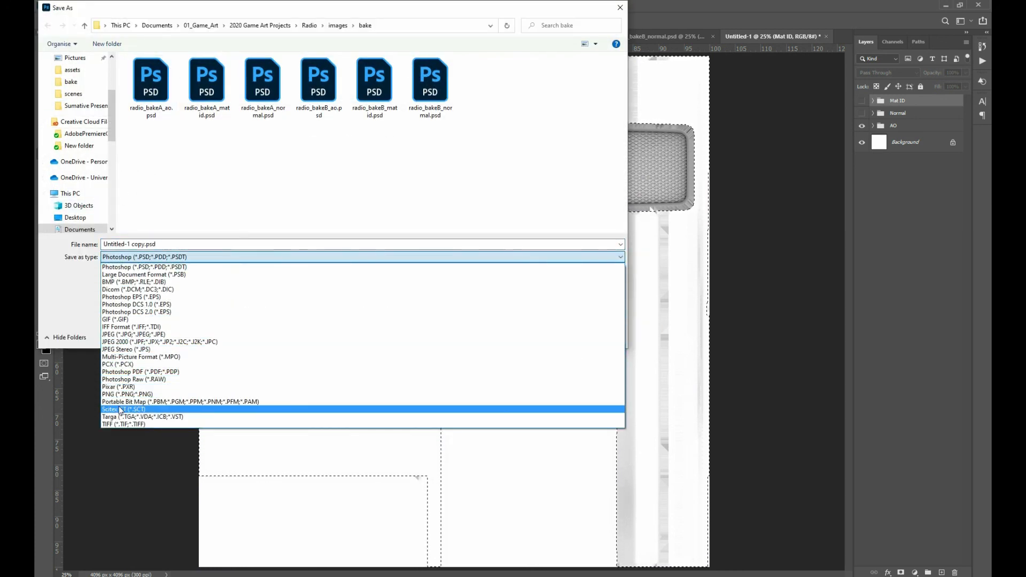
pyautogui.click(126, 417)
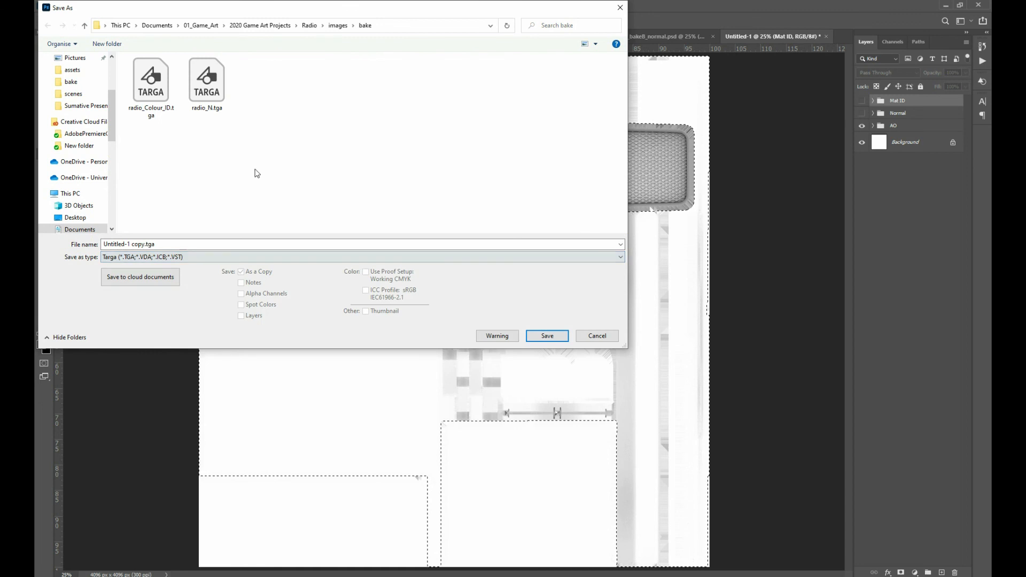
pyautogui.tripleClick(138, 243)
pyautogui.write('radi')
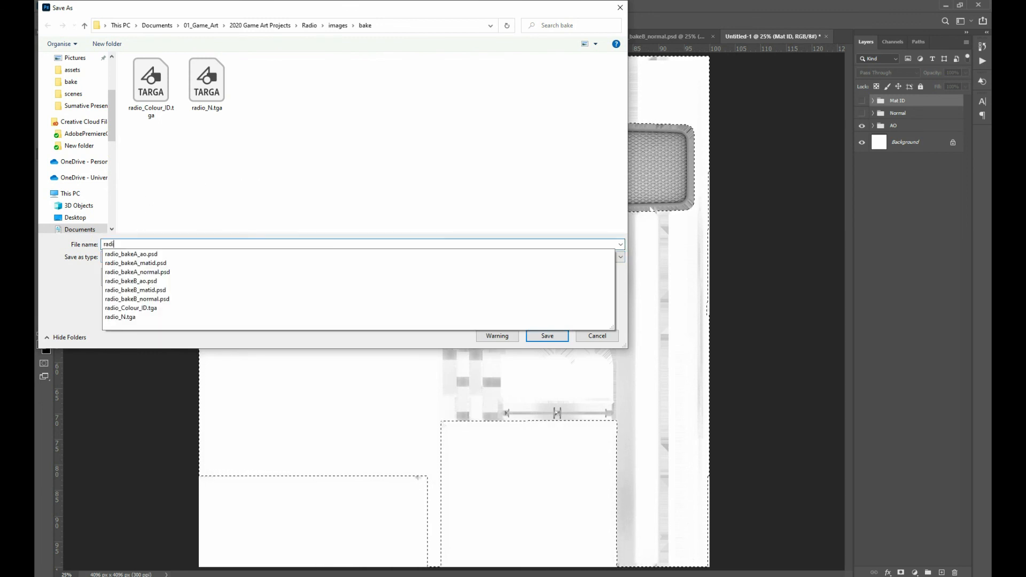
pyautogui.write('o_')
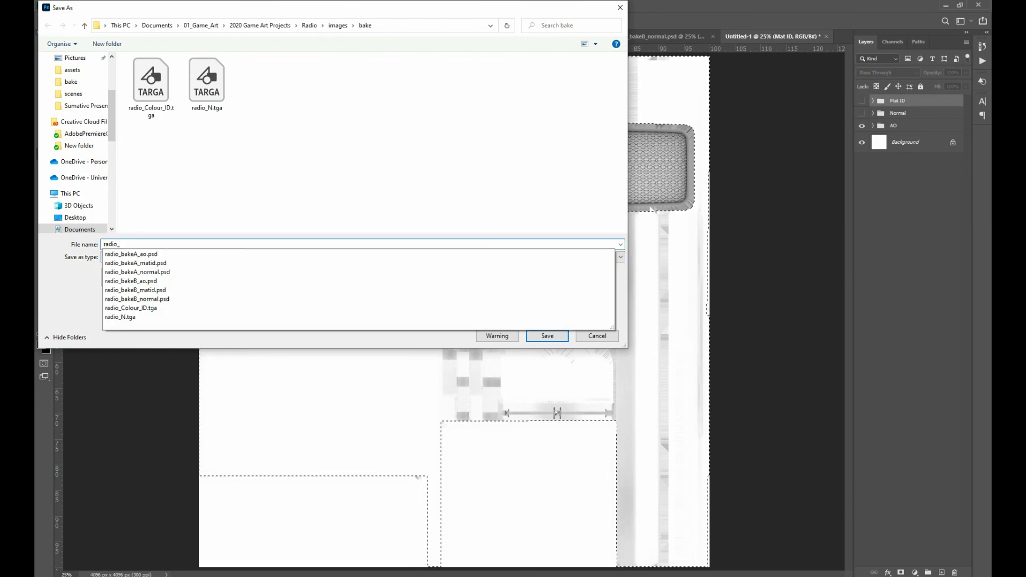
pyautogui.write('AO')
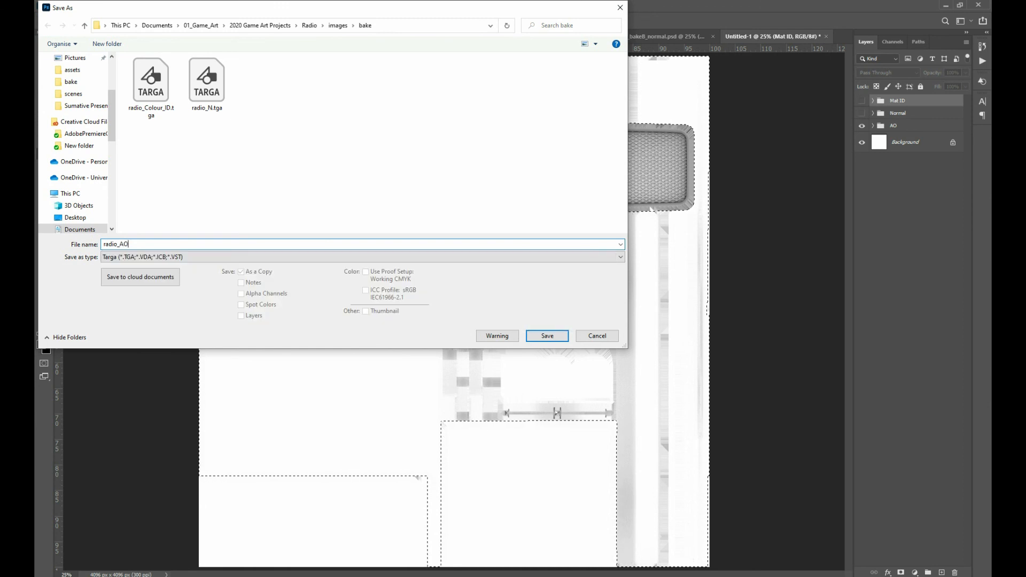
pyautogui.click(546, 336)
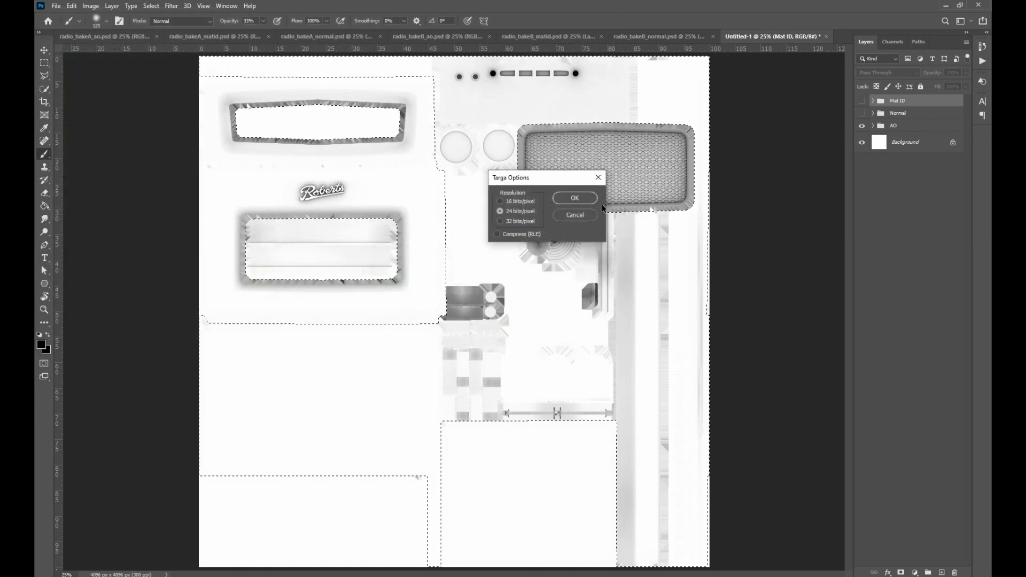
pyautogui.click(574, 198)
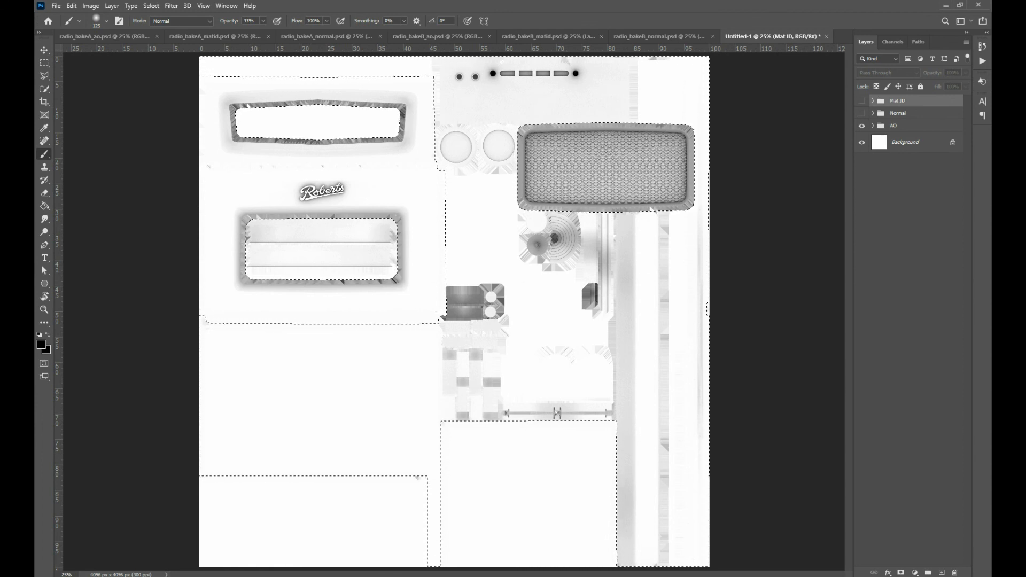
# Save a layered Photoshop copy of the grouped document in the bake folder as Radio Texture Maps
pyautogui.hotkey('alt', 'ctrl', 's')
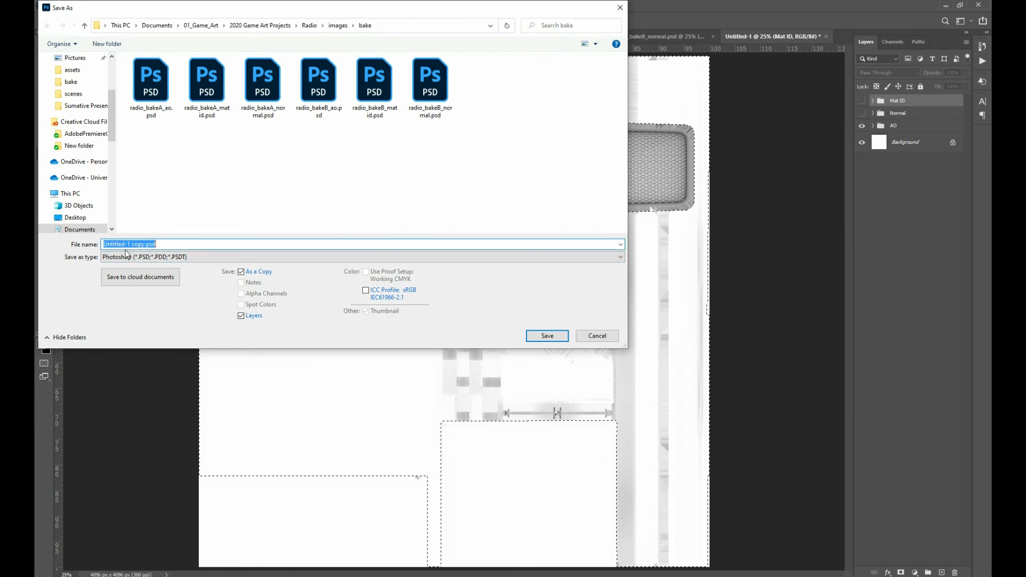
pyautogui.press('BackSpace')
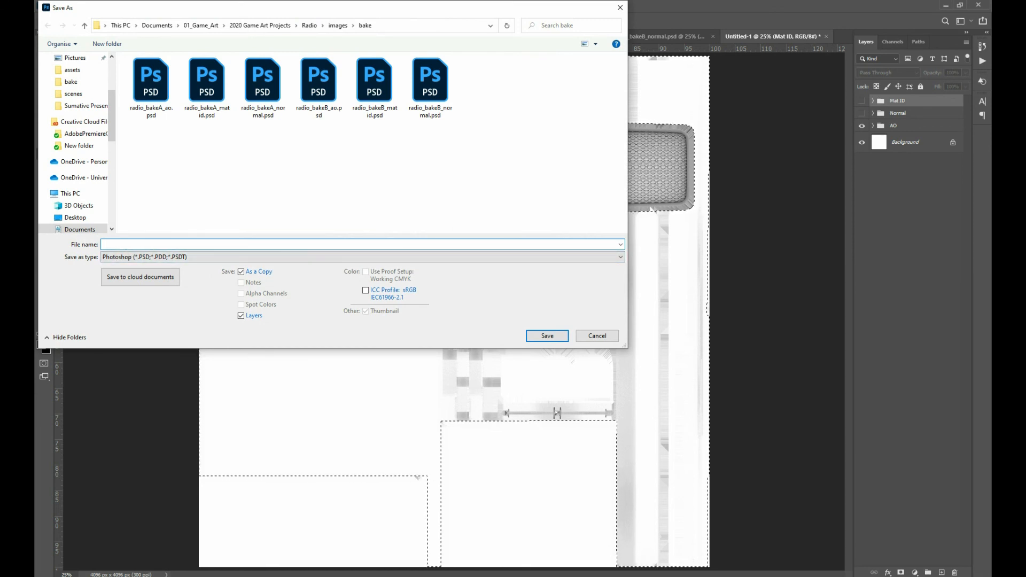
pyautogui.write('Te')
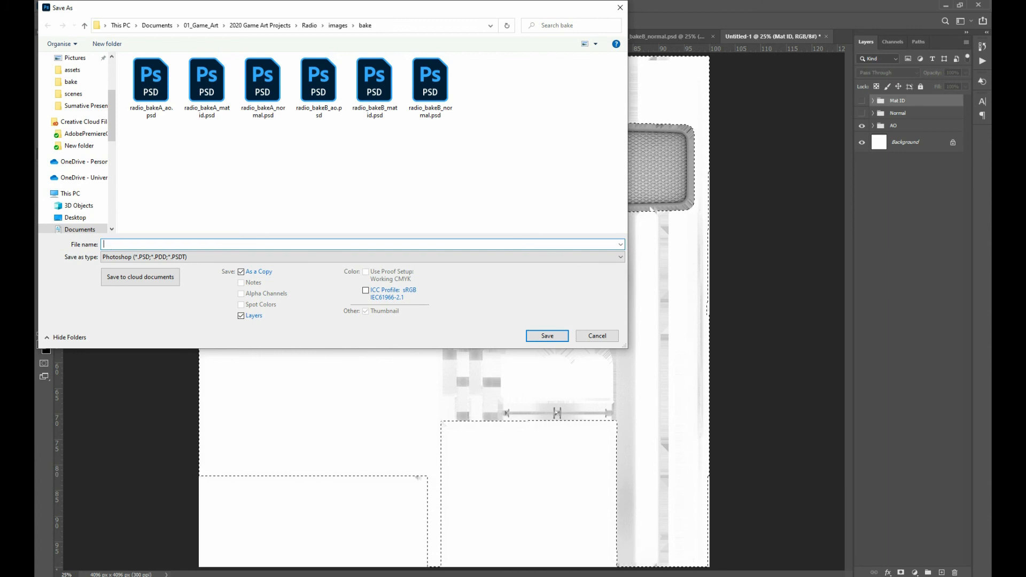
pyautogui.write('xture Maps')
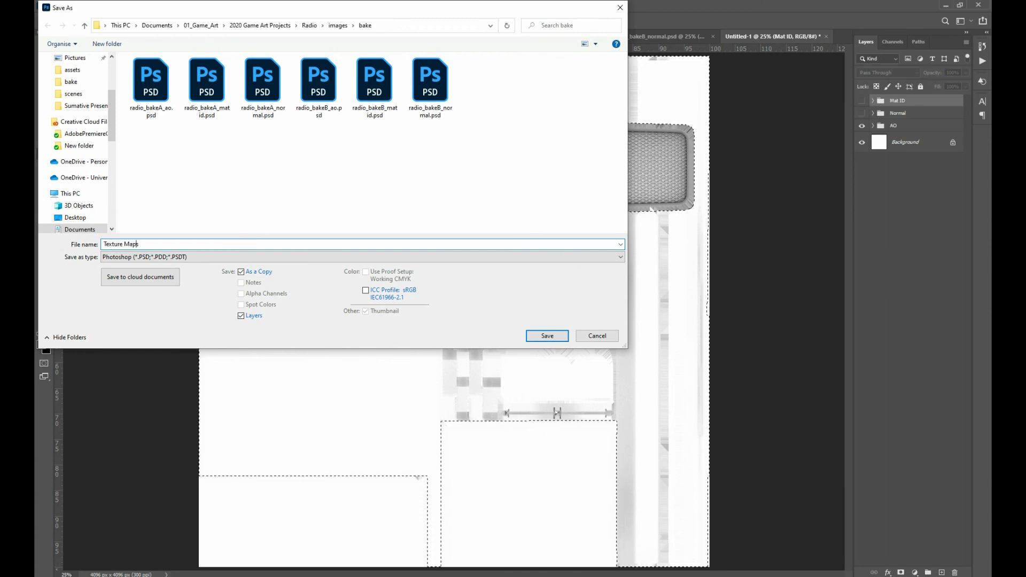
pyautogui.write('Radio')
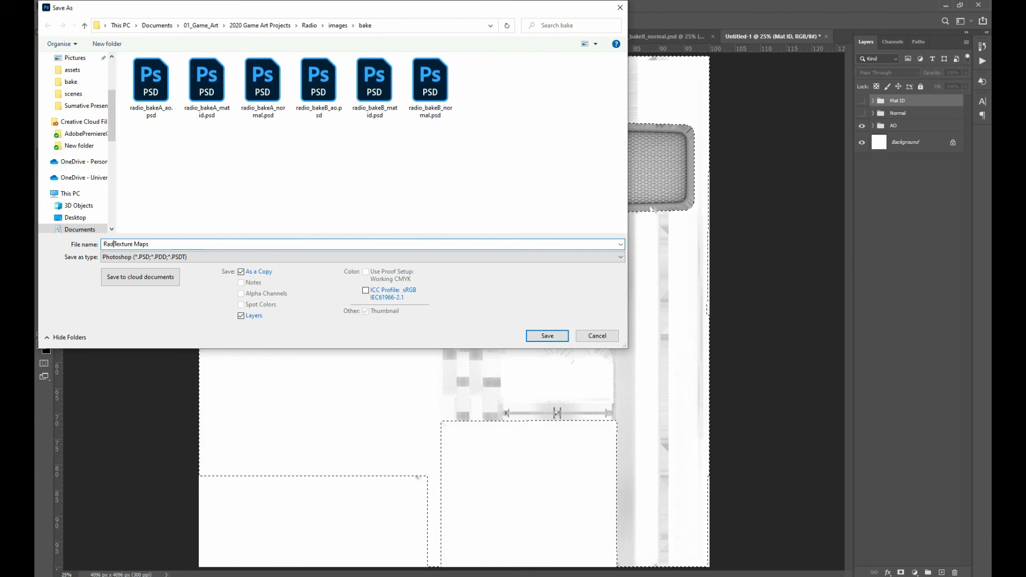
pyautogui.press('Return')
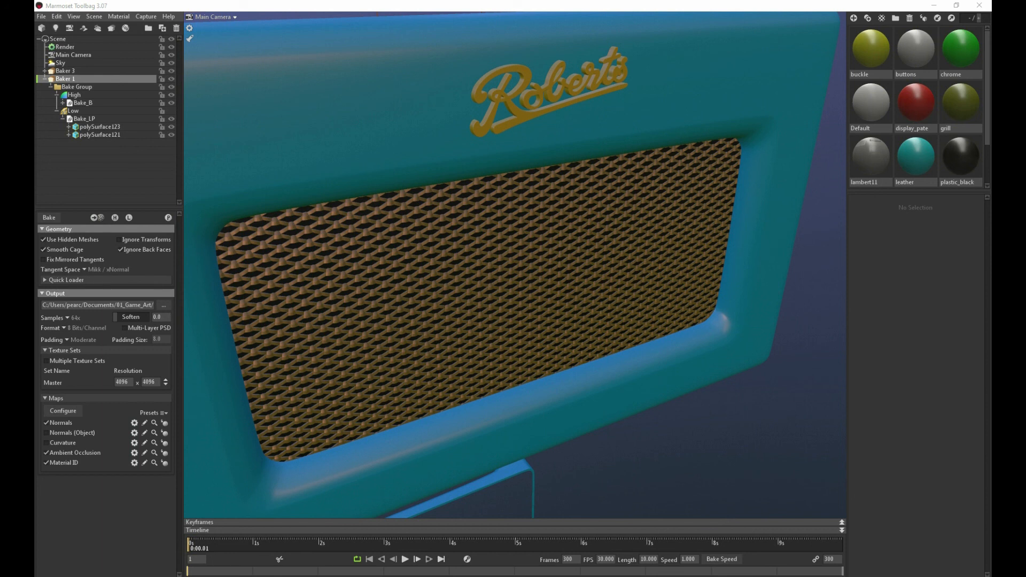
# Switch to Marmoset Toolbag and quit it without saving the scene's changes
pyautogui.click(980, 5)
pyautogui.click(557, 329)
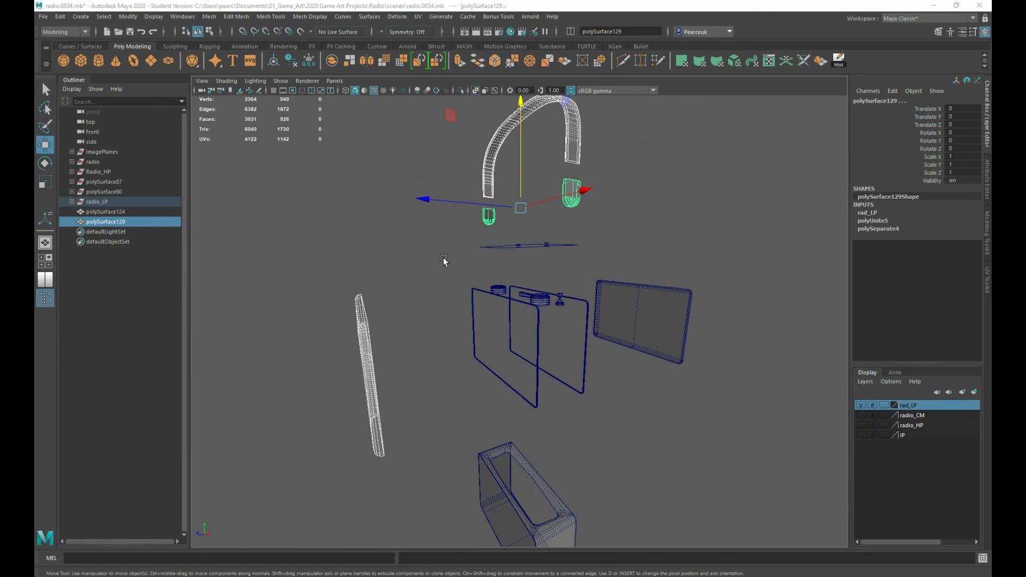
# In Maya, select the radio's case, front and back panels and the parts between them, and set their Translate Z to 0
pyautogui.scroll(-5, 414, 269)
pyautogui.scroll(3, 378, 266)
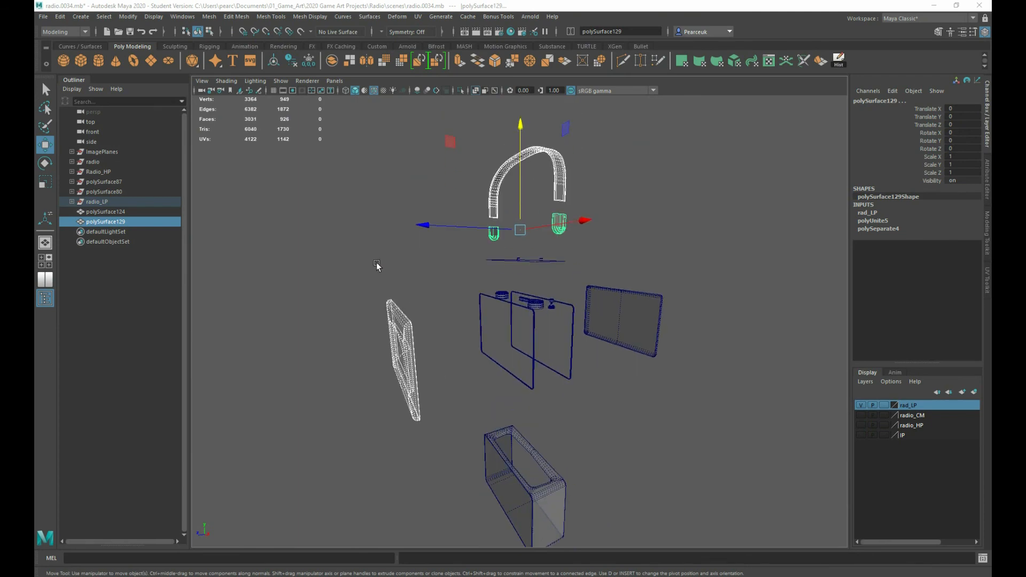
pyautogui.keyDown('alt'); pyautogui.moveTo(378, 266); pyautogui.dragTo(392, 239); pyautogui.keyUp('alt')
pyautogui.scroll(5, 392, 239)
pyautogui.scroll(-3, 495, 272)
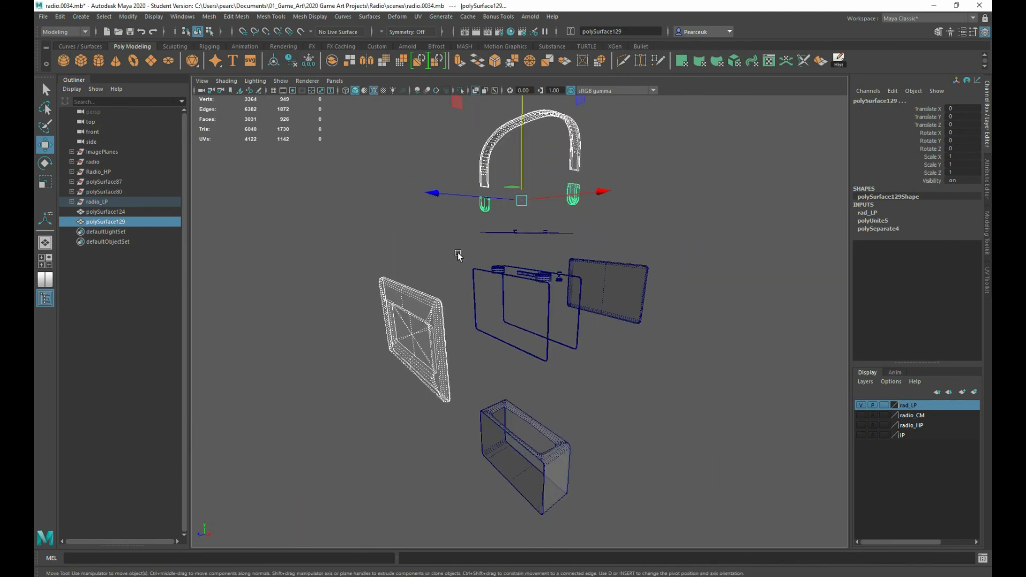
pyautogui.scroll(2, 459, 255)
pyautogui.scroll(-1, 459, 255)
pyautogui.moveTo(459, 254)
pyautogui.keyDown('alt'); pyautogui.mouseDown()
pyautogui.moveTo(481, 268)
pyautogui.moveTo(440, 249)
pyautogui.mouseUp(); pyautogui.keyUp('alt')
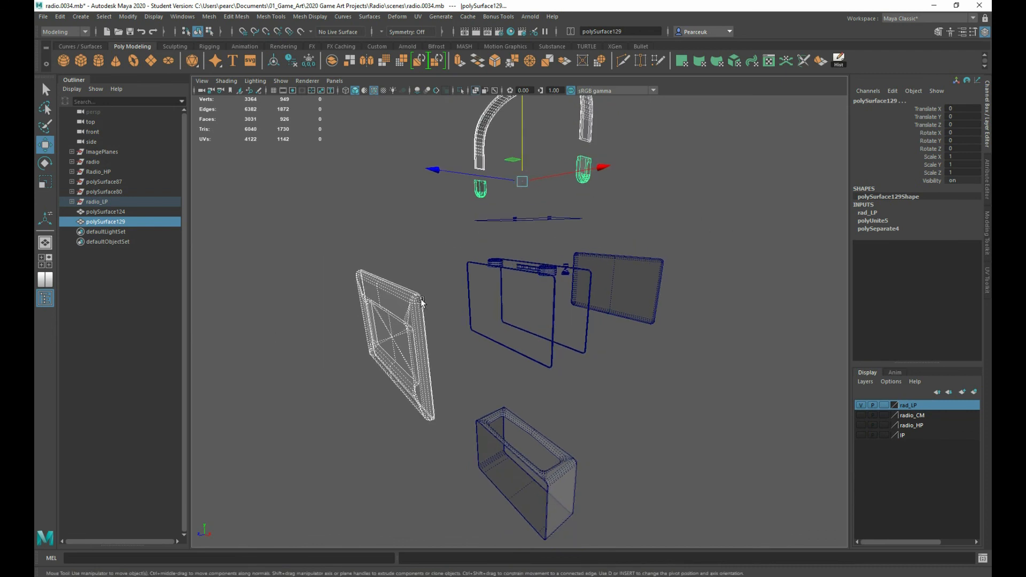
pyautogui.keyDown('alt'); pyautogui.moveTo(334, 271); pyautogui.dragTo(300, 220); pyautogui.keyUp('alt')
pyautogui.moveTo(300, 220); pyautogui.dragTo(724, 545)
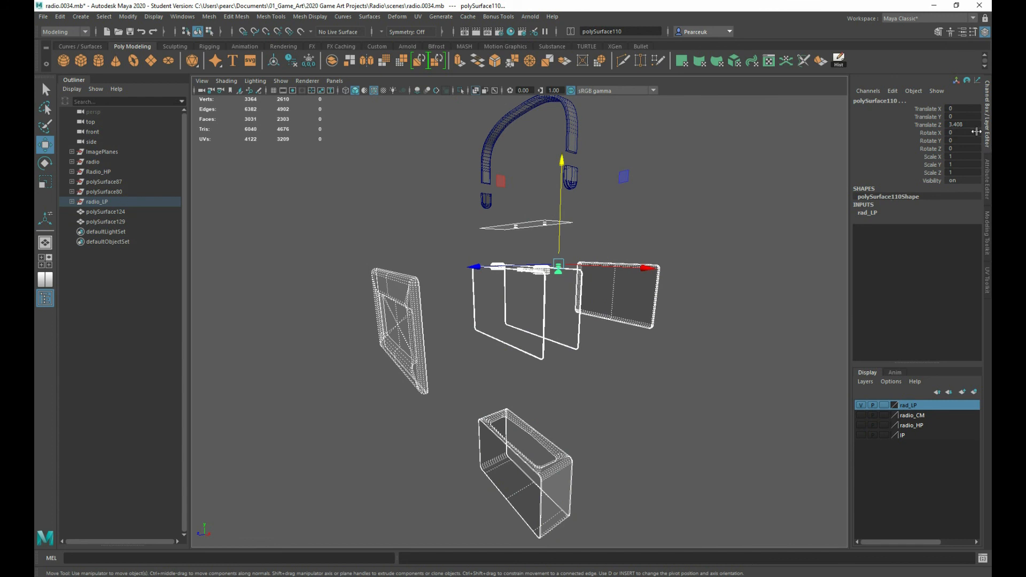
pyautogui.doubleClick(975, 125)
pyautogui.write('0')
pyautogui.press('Return')
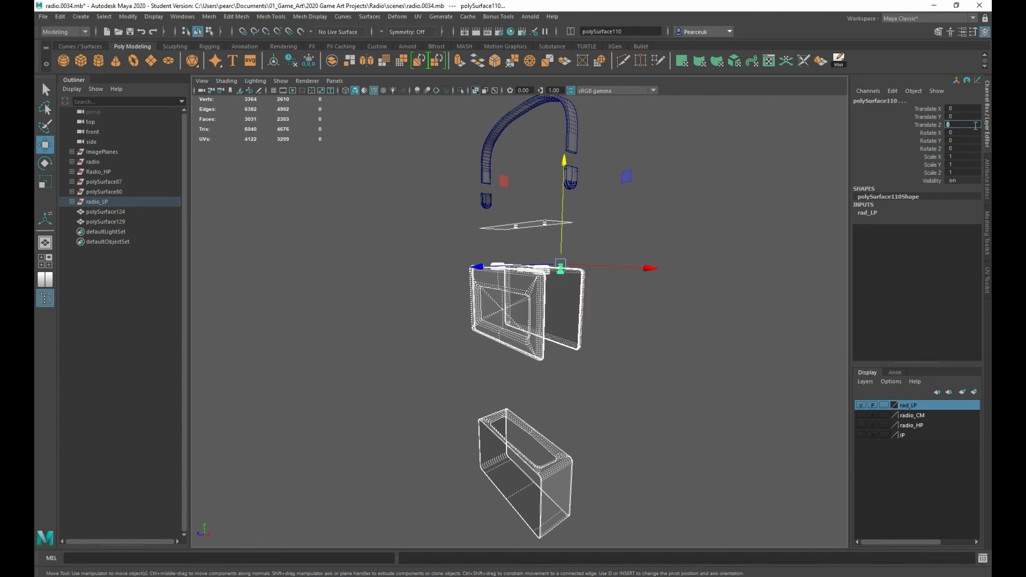
# Set Translate Y to 0 for the radio case body lying below the panels, and deselect it
pyautogui.click(579, 429)
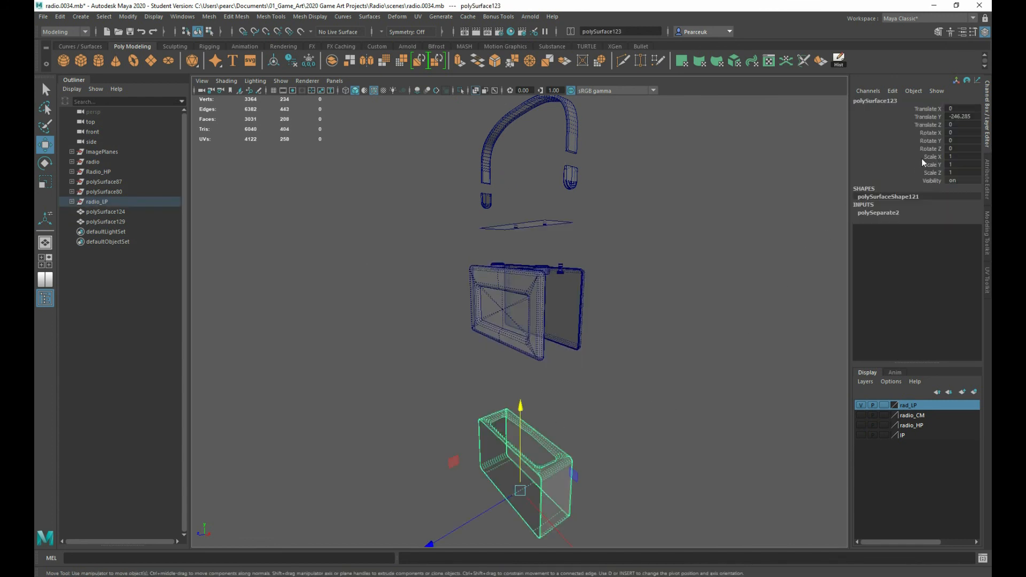
pyautogui.doubleClick(973, 124)
pyautogui.doubleClick(972, 117)
pyautogui.write('00')
pyautogui.click(745, 237)
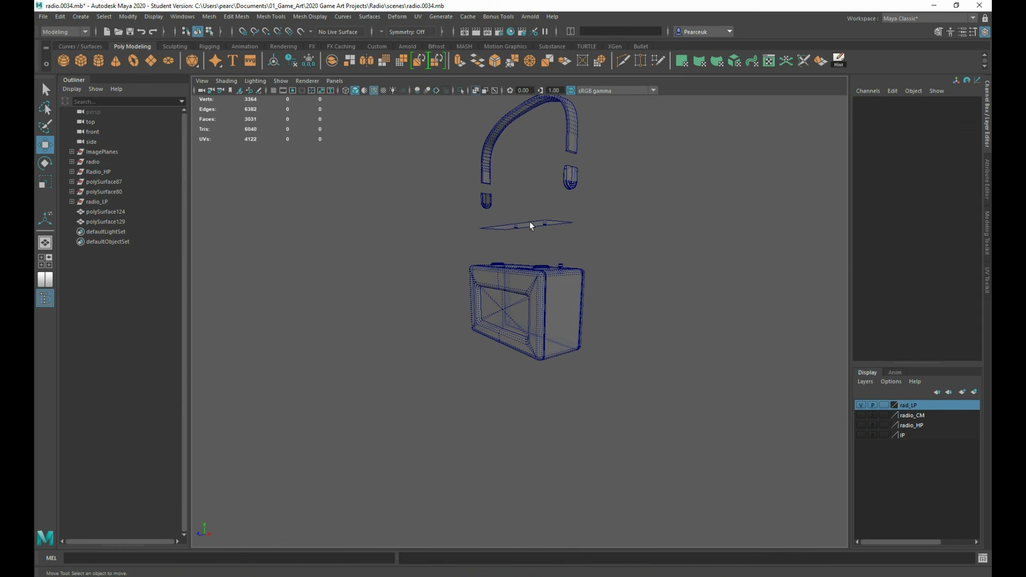
# Select the flat top plate parts floating above the radio case and set their Translate Y to 0
pyautogui.click(543, 223)
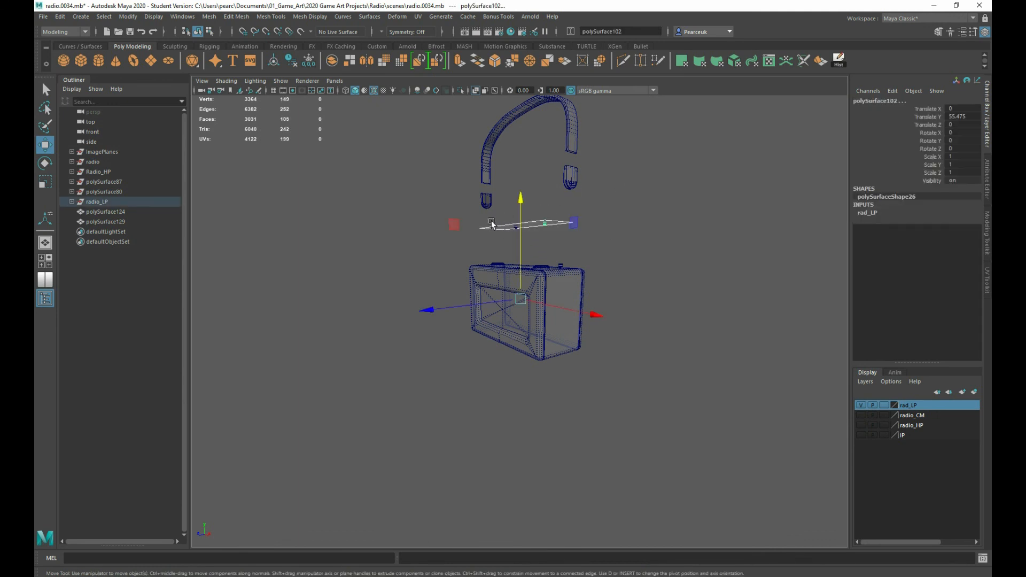
pyautogui.moveTo(492, 223); pyautogui.dragTo(588, 242)
pyautogui.doubleClick(957, 116)
pyautogui.write('0')
pyautogui.press('Return')
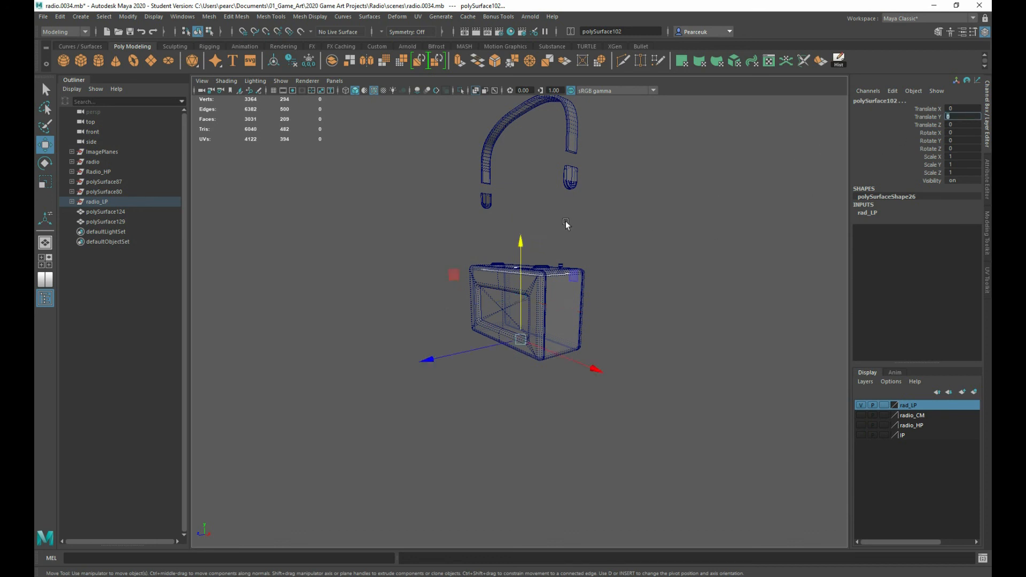
# Select the handle strap above the radio and set its Translate Y to 0
pyautogui.keyDown('alt'); pyautogui.moveTo(449, 211); pyautogui.dragTo(451, 271); pyautogui.keyUp('alt')
pyautogui.click(457, 234)
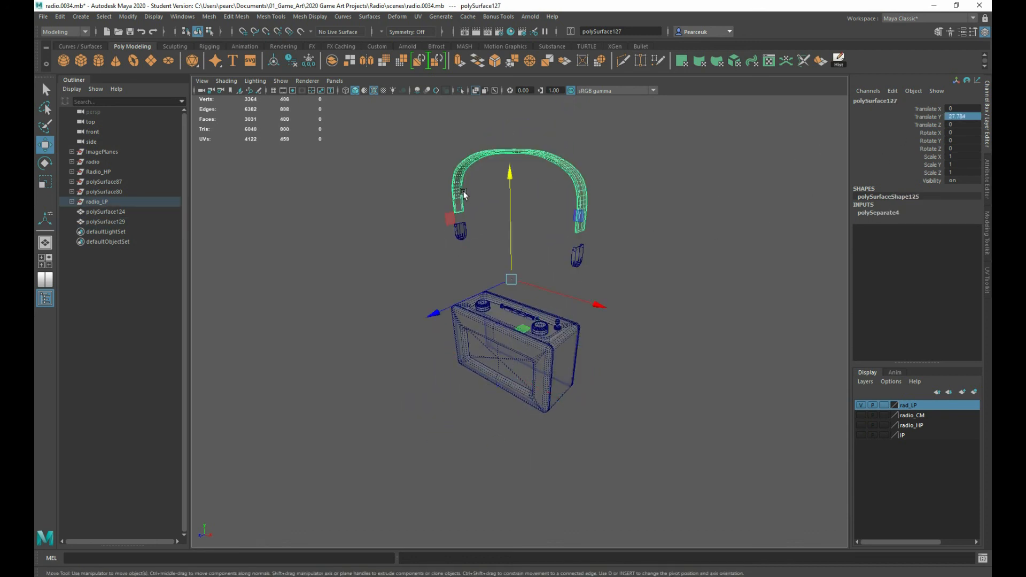
pyautogui.scroll(6, 464, 193)
pyautogui.keyDown('alt'); pyautogui.moveTo(460, 185); pyautogui.dragTo(440, 325, button='middle'); pyautogui.keyUp('alt')
pyautogui.scroll(-2, 410, 272)
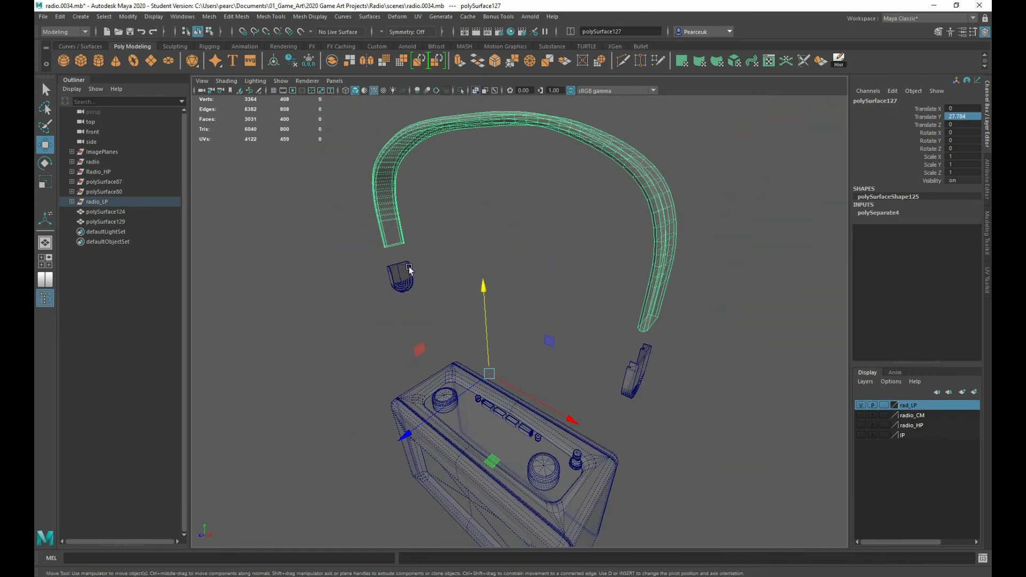
pyautogui.doubleClick(979, 116)
pyautogui.write('0')
pyautogui.press('Return')
pyautogui.keyDown('alt'); pyautogui.moveTo(398, 380); pyautogui.dragTo(357, 279); pyautogui.keyUp('alt')
pyautogui.moveTo(966, 119); pyautogui.dragTo(966, 128)
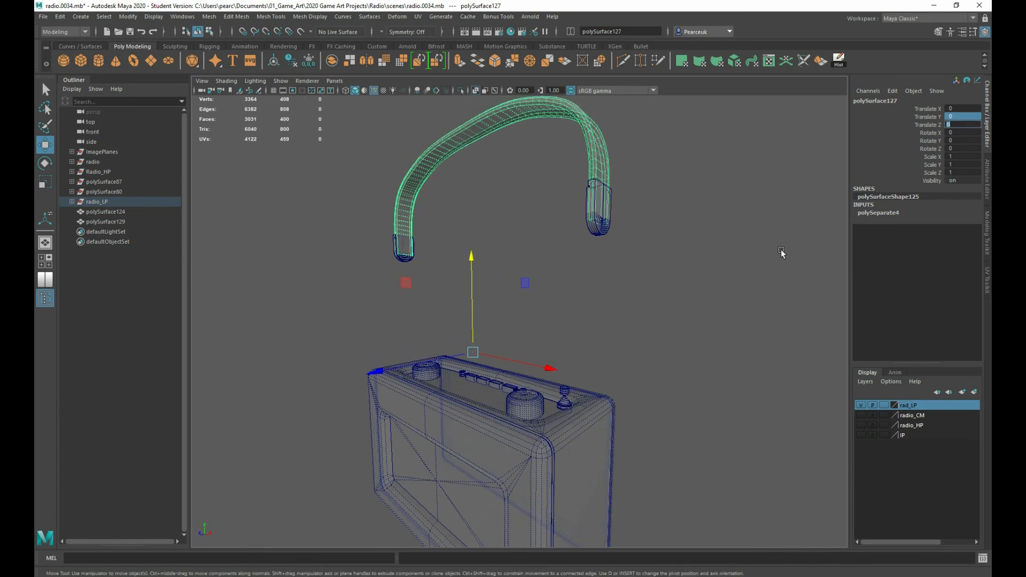
# Select the low-poly handle strap with its two end caps and lower them toward the radio to a Translate Y of about -81.4
pyautogui.keyDown('alt'); pyautogui.moveTo(758, 260); pyautogui.dragTo(751, 249, button='middle'); pyautogui.keyUp('alt')
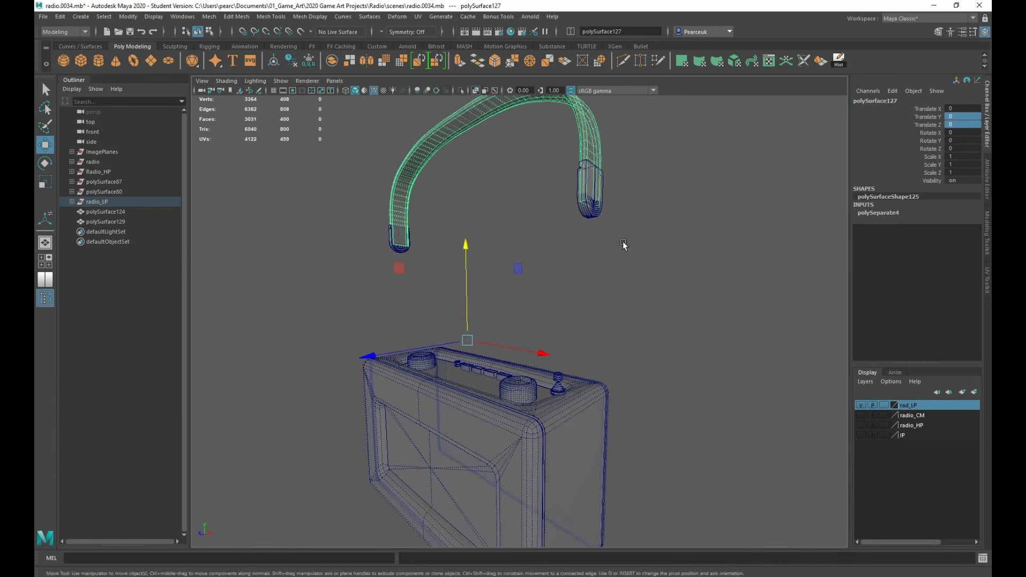
pyautogui.scroll(-5, 623, 244)
pyautogui.moveTo(379, 188); pyautogui.dragTo(598, 231)
pyautogui.scroll(3, 540, 258)
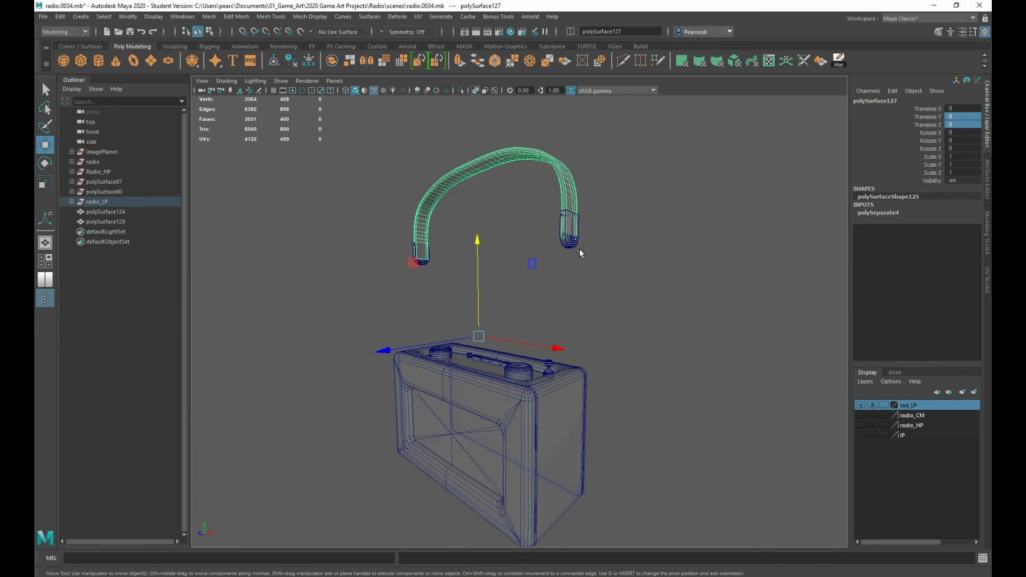
pyautogui.click(574, 244)
pyautogui.keyDown('alt'); pyautogui.moveTo(588, 309); pyautogui.dragTo(409, 259); pyautogui.keyUp('alt')
pyautogui.keyDown('shift'); pyautogui.moveTo(351, 133); pyautogui.dragTo(624, 273); pyautogui.keyUp('shift')
pyautogui.moveTo(464, 140); pyautogui.dragTo(464, 269)
# Switch to the four-view layout, show the IP reference image layer, and frame the handle's end cap in the side view
pyautogui.press('space')
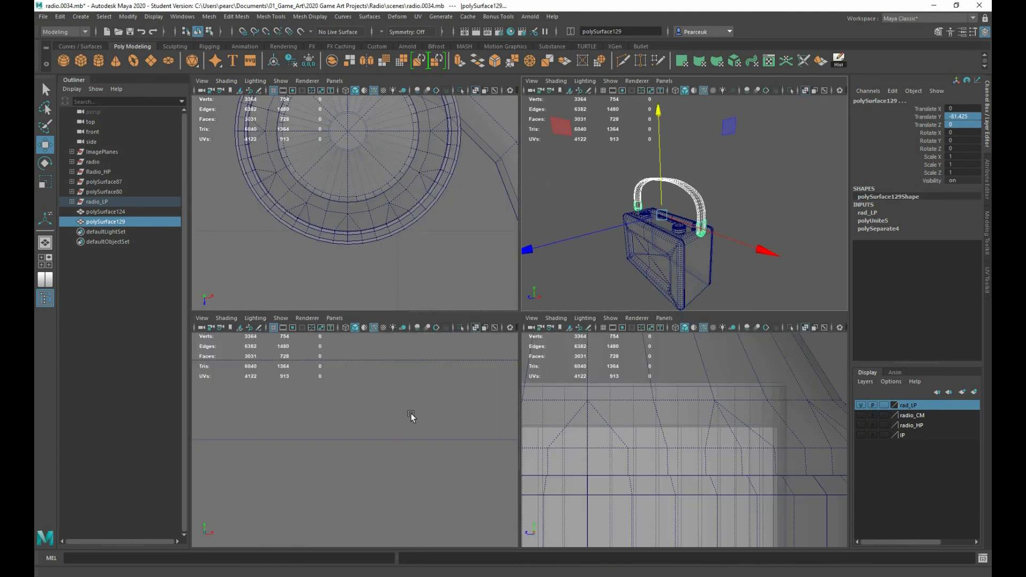
pyautogui.scroll(-5, 392, 284)
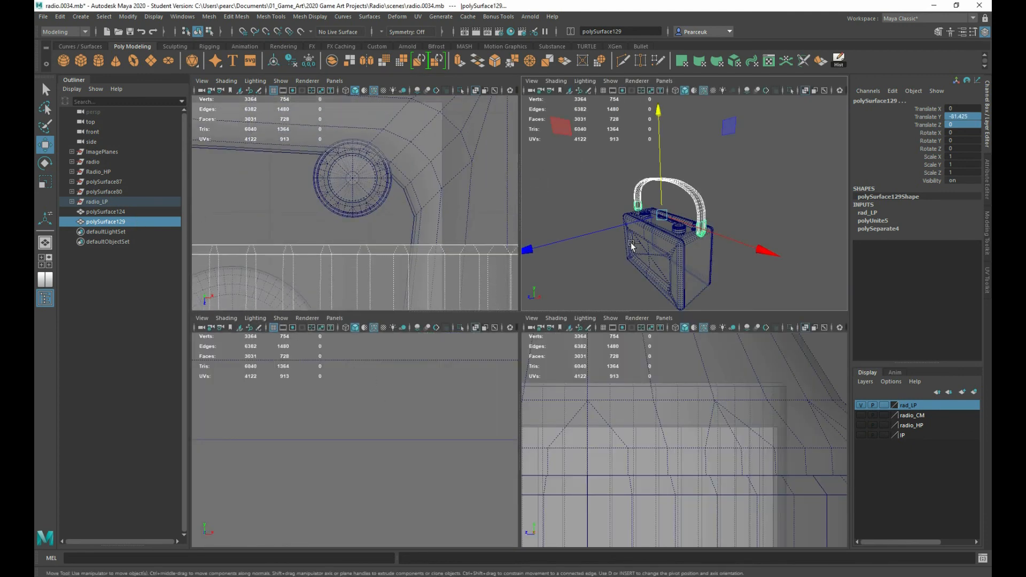
pyautogui.click(861, 436)
pyautogui.scroll(-8, 617, 296)
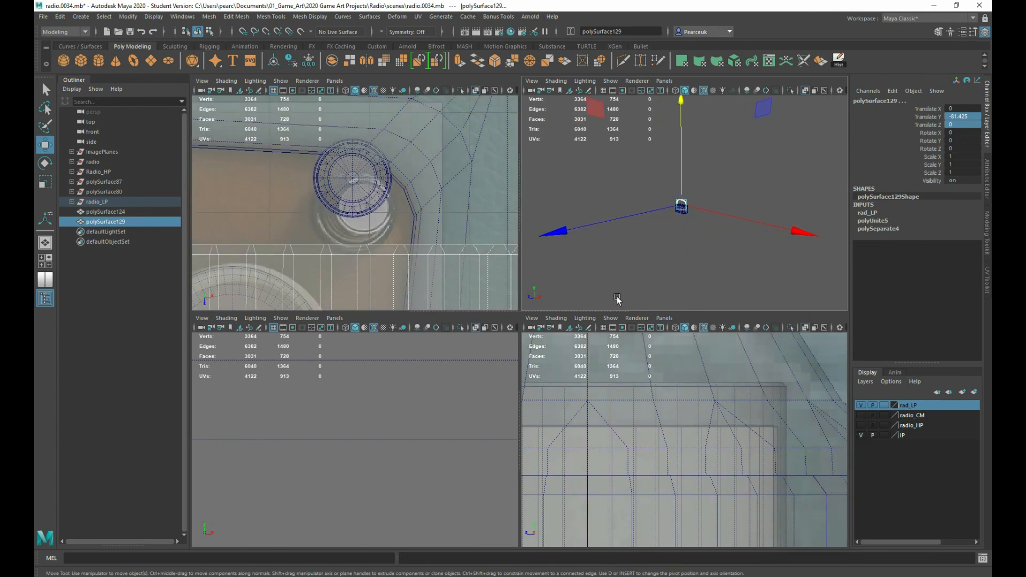
pyautogui.scroll(-5, 674, 424)
pyautogui.scroll(-5, 676, 428)
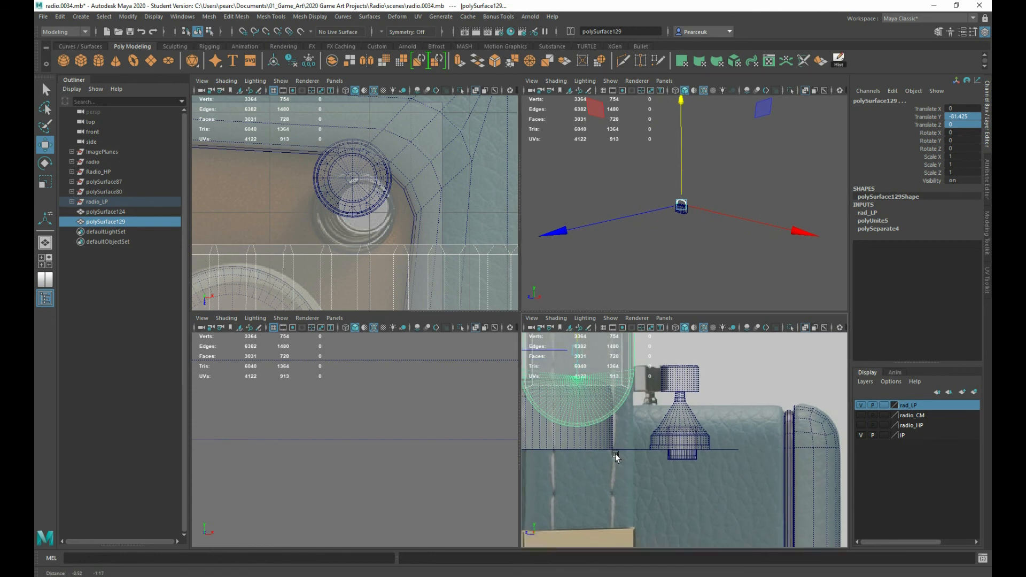
pyautogui.keyDown('alt'); pyautogui.moveTo(631, 497); pyautogui.dragTo(645, 437, button='middle'); pyautogui.keyUp('alt')
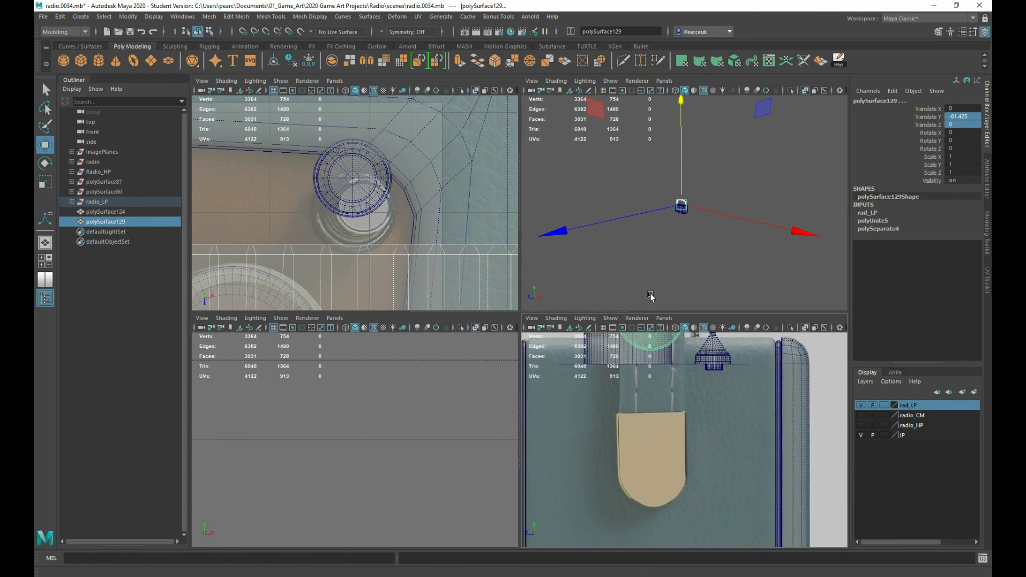
# Move the low-poly handle parts vertically to a Translate Y of about -114.97, matching the end cap to the side reference image
pyautogui.moveTo(680, 103); pyautogui.dragTo(672, 154)
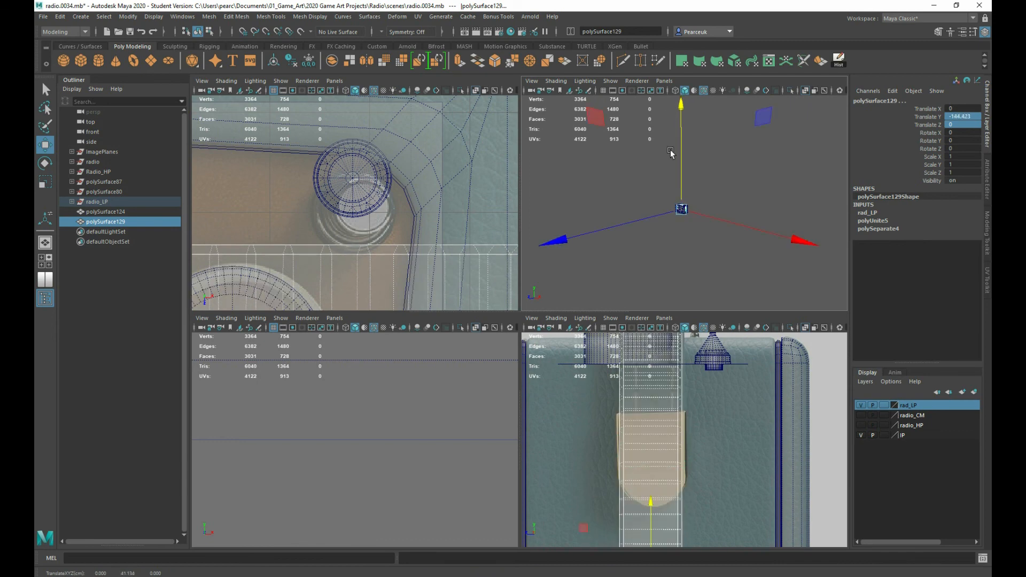
pyautogui.scroll(10, 700, 255)
pyautogui.scroll(-3, 700, 256)
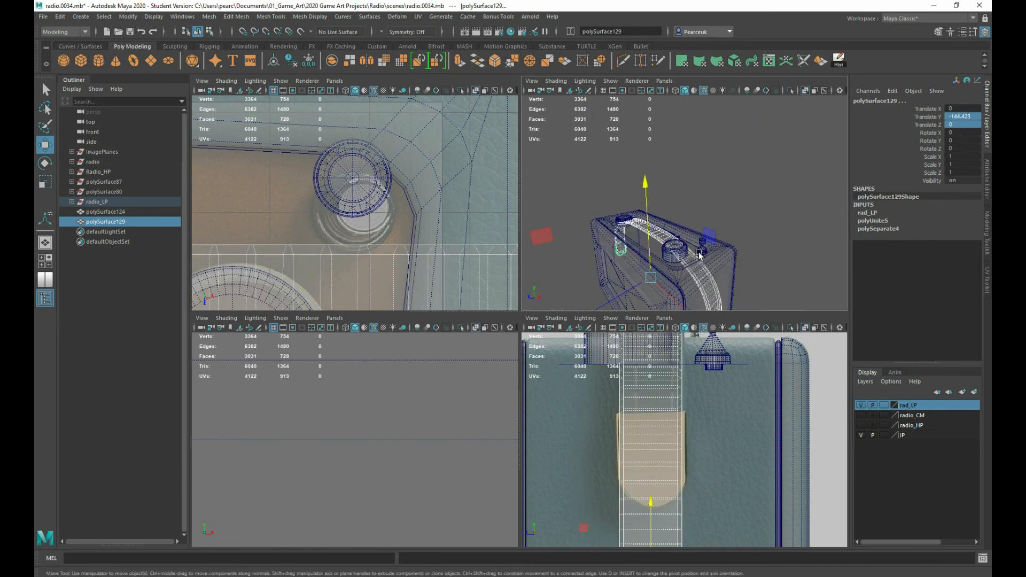
pyautogui.moveTo(643, 185); pyautogui.dragTo(627, 154)
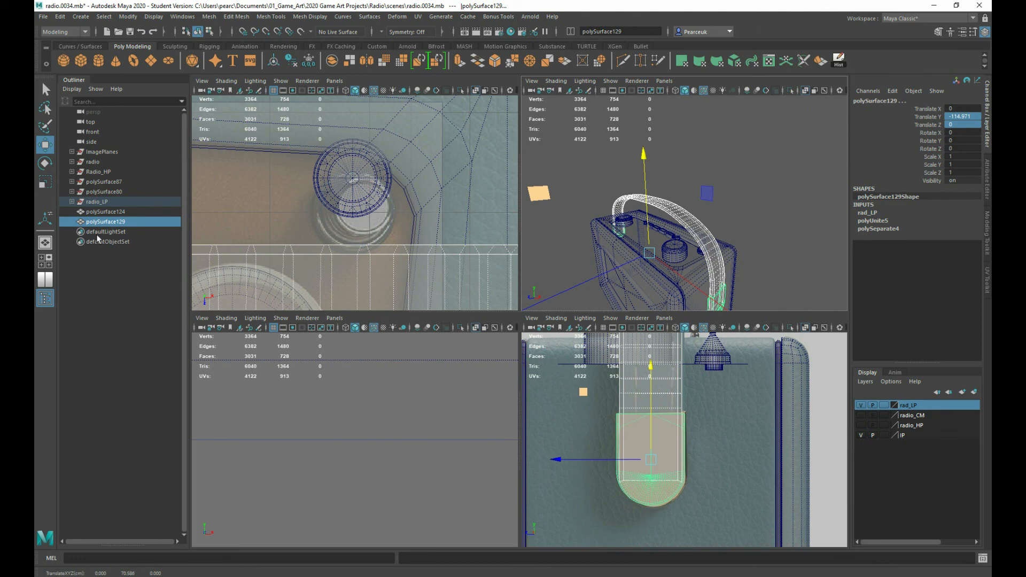
# Show the radio_HP layer, hide rad_LP, and set Translate X, Y and Z to 0 for the exploded high-poly parts below the handle
pyautogui.click(860, 425)
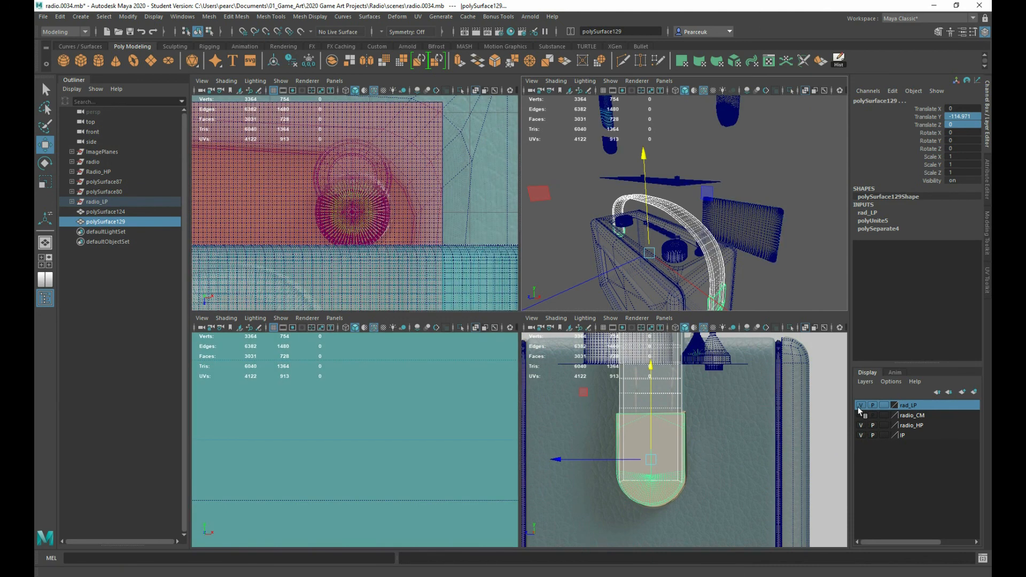
pyautogui.click(859, 405)
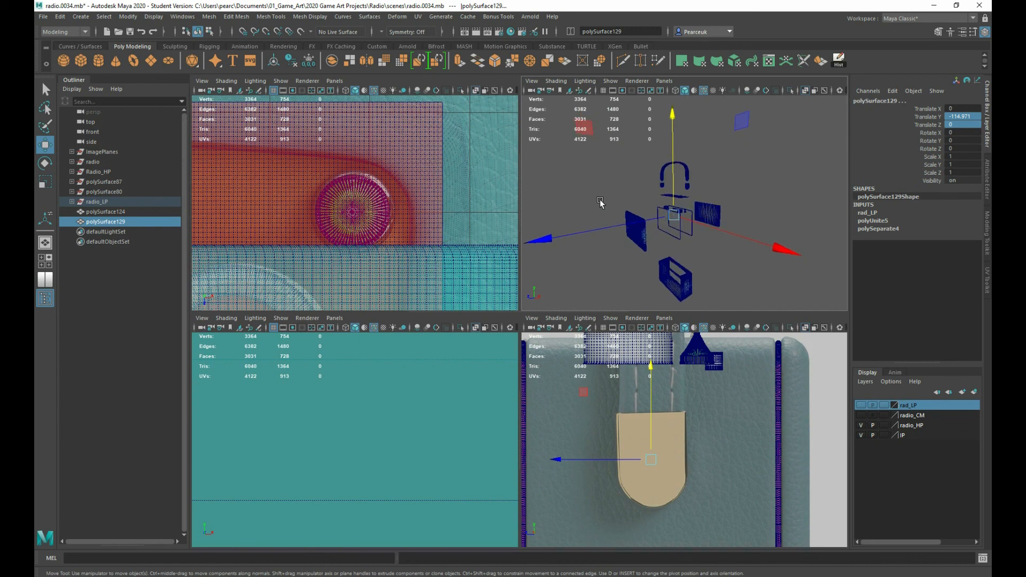
pyautogui.moveTo(600, 195); pyautogui.dragTo(741, 322)
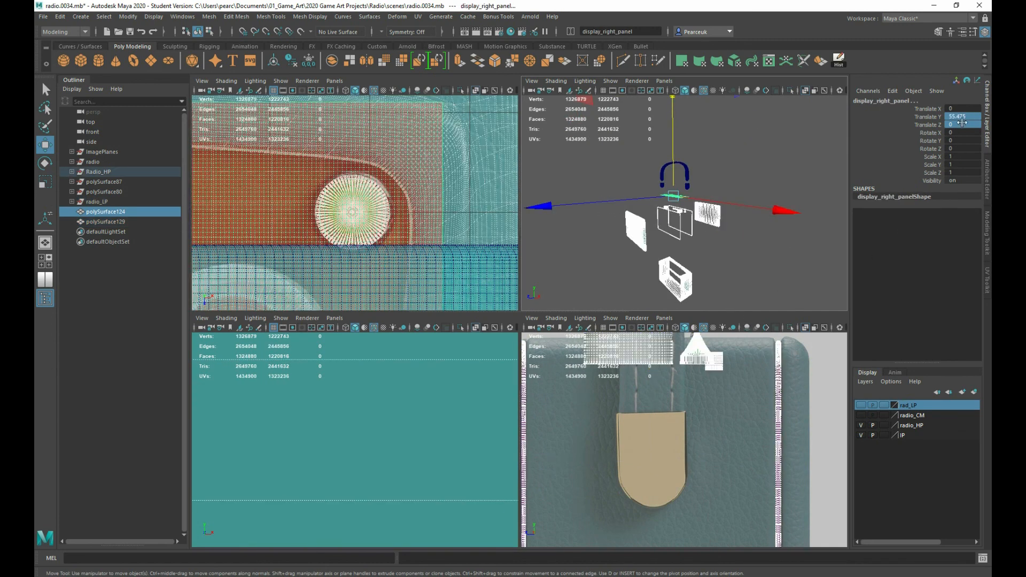
pyautogui.moveTo(967, 108); pyautogui.dragTo(970, 131)
pyautogui.write('0')
pyautogui.press('Return')
pyautogui.scroll(8, 702, 241)
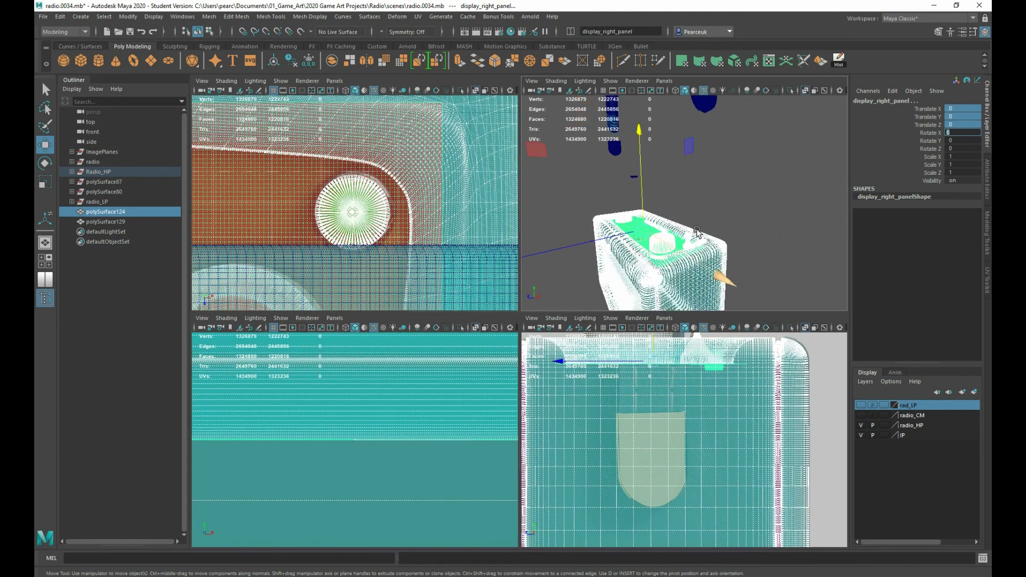
# Select the high-poly aux-in parts still floating above the case and set their Translate X, Y and Z to 0
pyautogui.scroll(-4, 700, 240)
pyautogui.moveTo(669, 176); pyautogui.dragTo(629, 197)
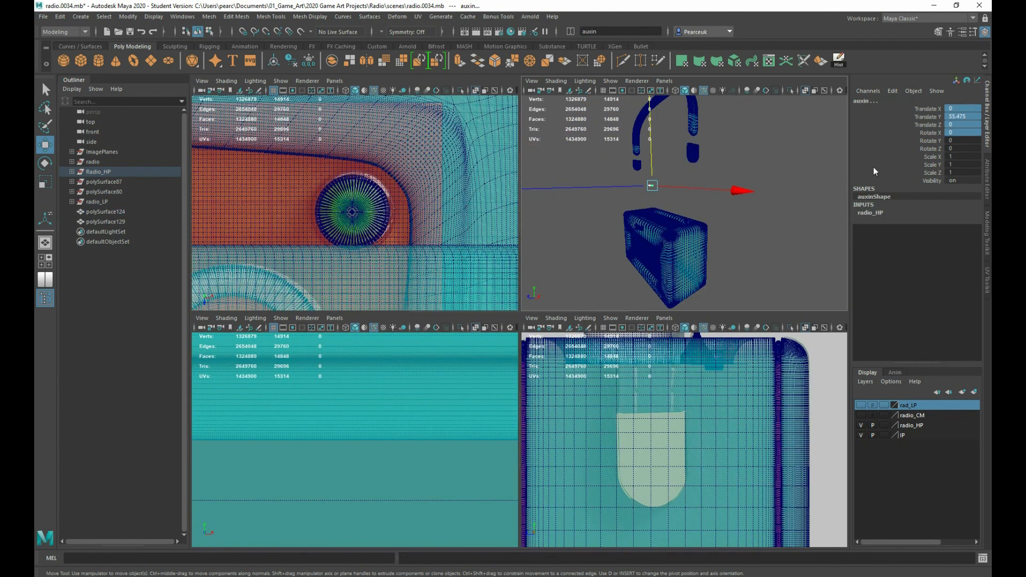
pyautogui.click(972, 132)
pyautogui.write('0')
pyautogui.press('Return')
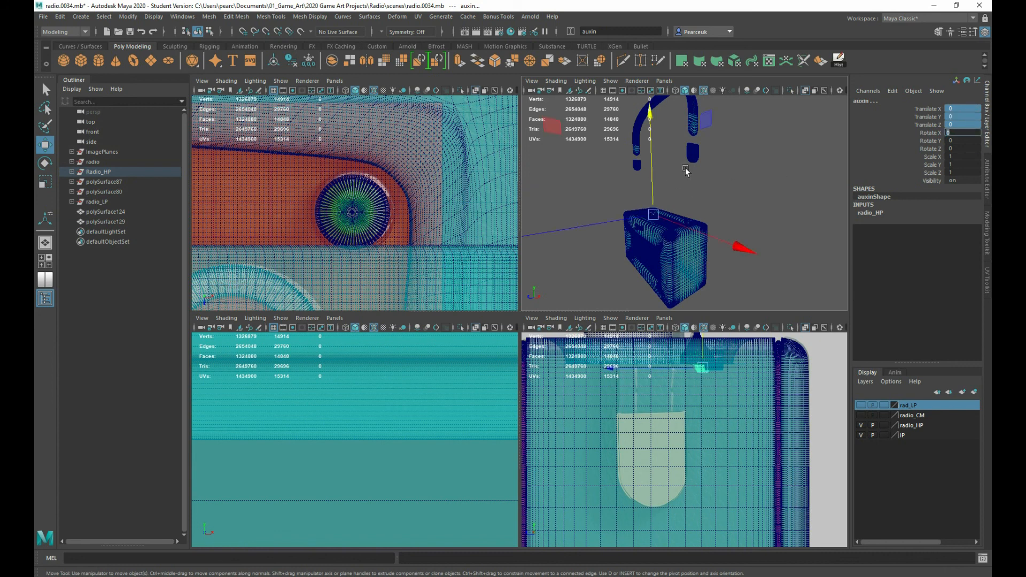
# Select the high-poly handle strap and set its Translate X, Y and Z to 0
pyautogui.click(692, 120)
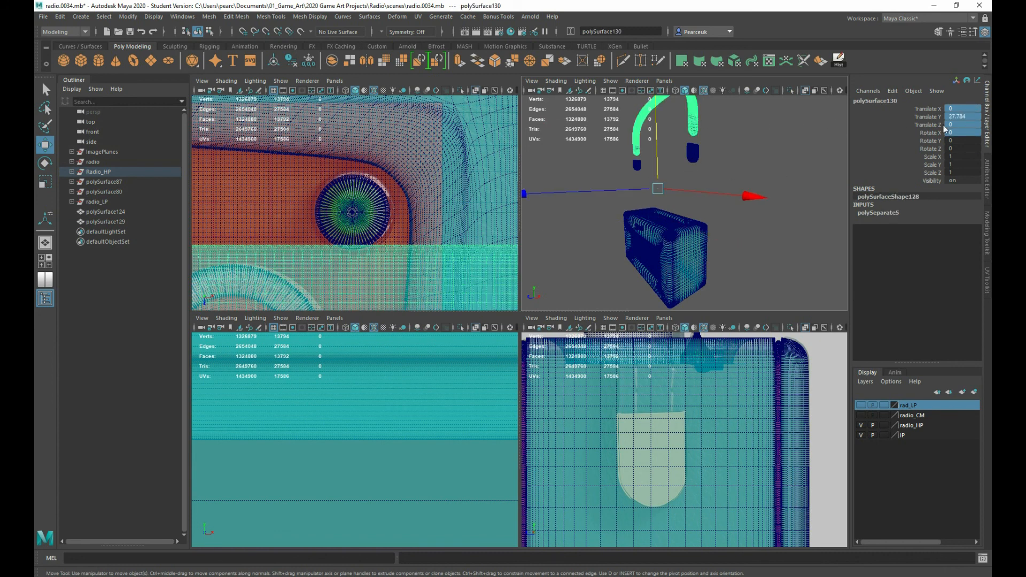
pyautogui.click(968, 124)
pyautogui.press('Return')
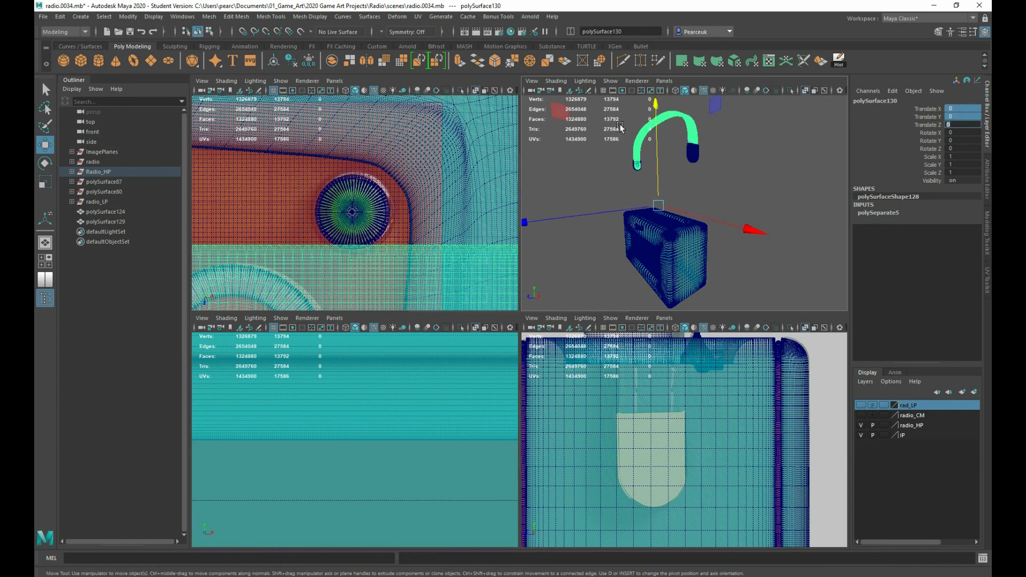
# Select the high-poly handle strap with its end caps and lower them to a Translate Y of about -114.96, matching the side reference
pyautogui.click(692, 154)
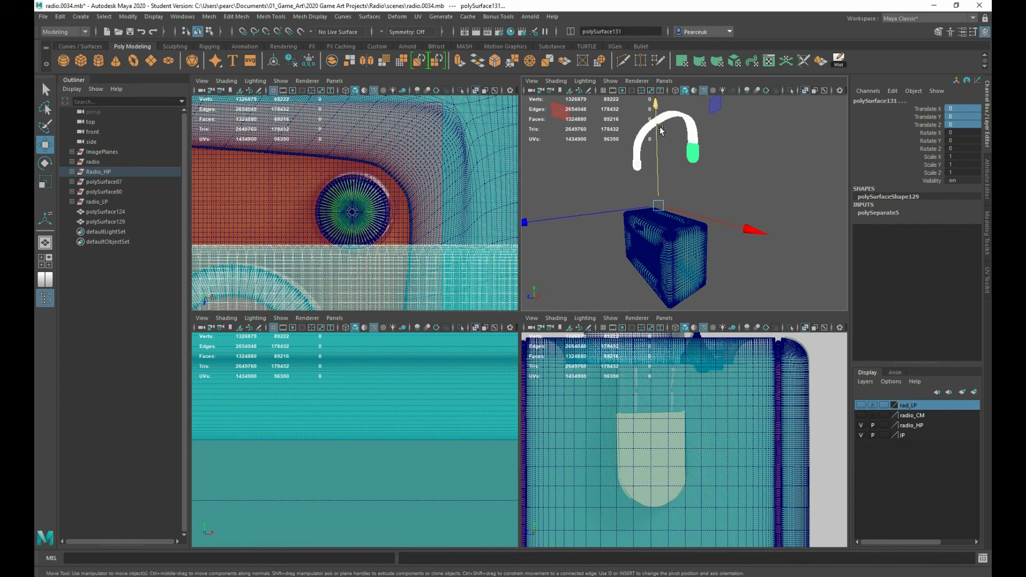
pyautogui.moveTo(660, 126); pyautogui.dragTo(662, 204)
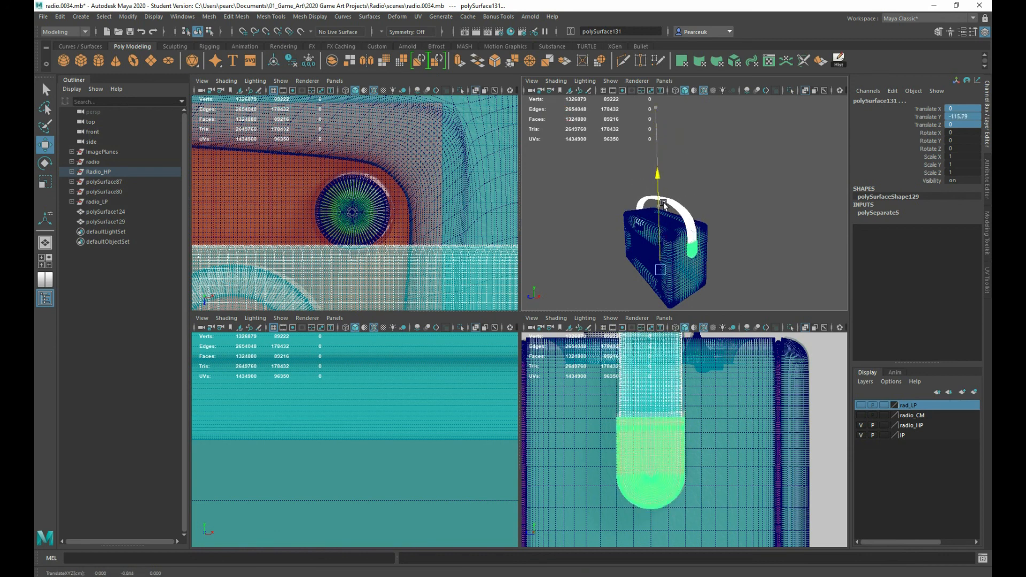
pyautogui.hotkey('ctrl', 'z')
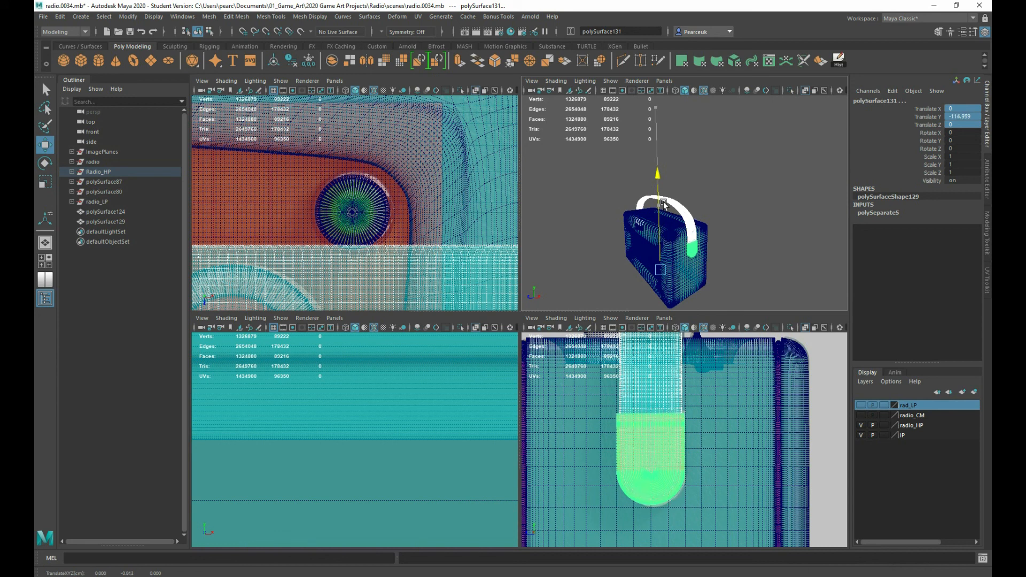
pyautogui.keyDown('alt'); pyautogui.moveTo(613, 255); pyautogui.dragTo(625, 280); pyautogui.keyUp('alt')
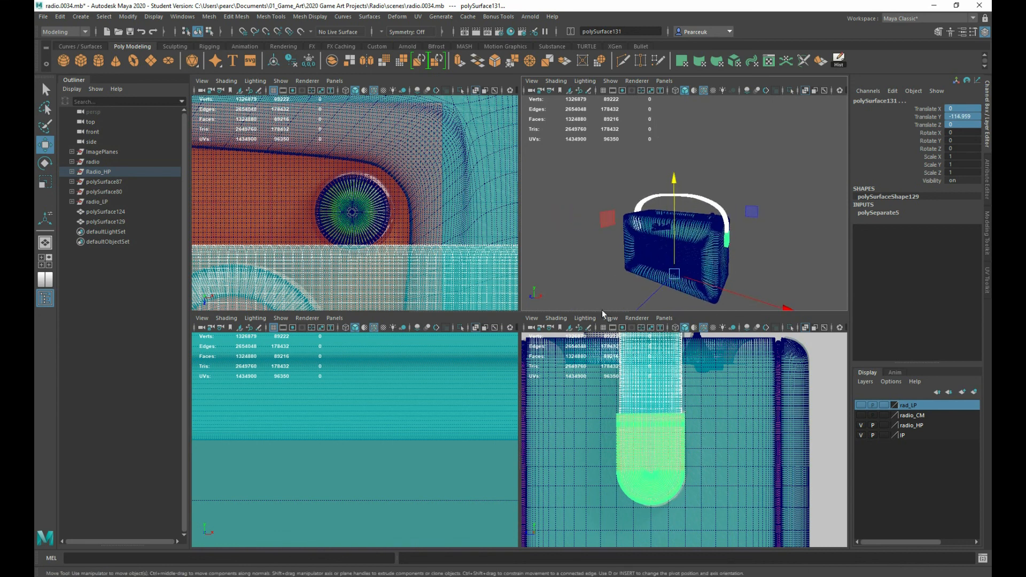
# Hide the radio_HP layer, show rad_LP, and check the reassembled low-poly radio from the side
pyautogui.click(860, 426)
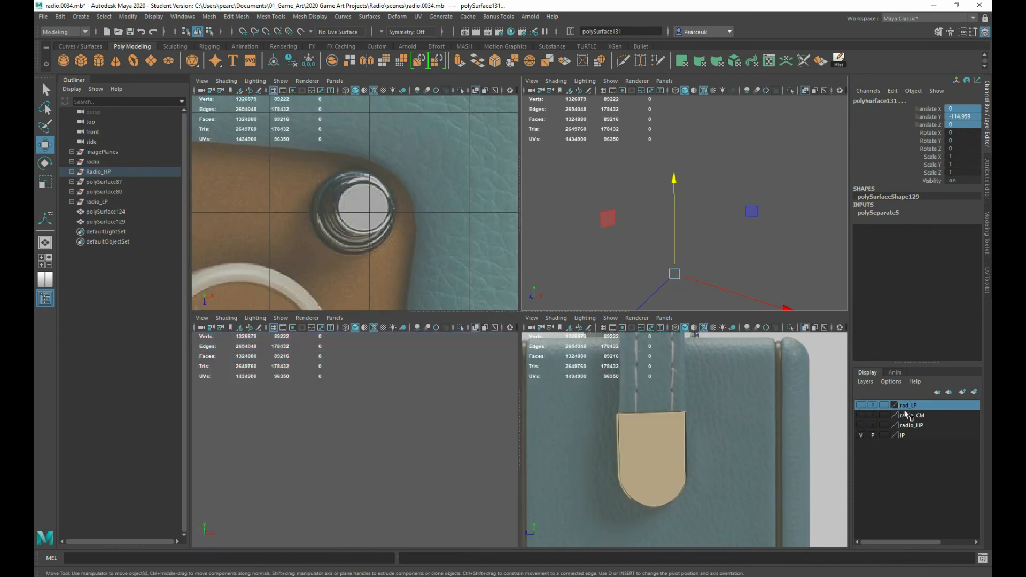
pyautogui.click(861, 405)
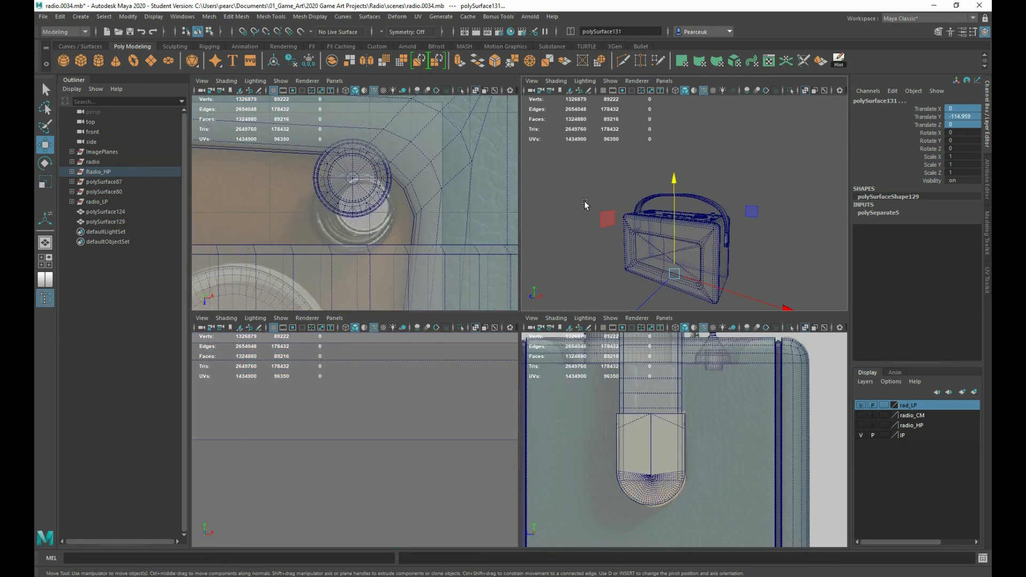
pyautogui.moveTo(594, 165); pyautogui.dragTo(743, 304)
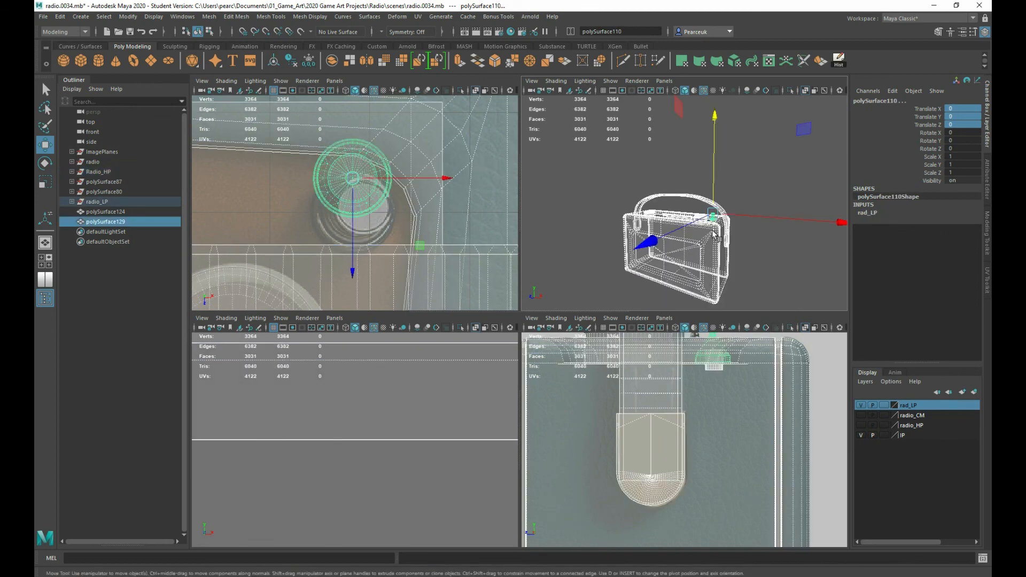
pyautogui.scroll(5, 713, 235)
pyautogui.scroll(-4, 713, 234)
pyautogui.keyDown('alt'); pyautogui.moveTo(713, 234); pyautogui.dragTo(650, 245); pyautogui.keyUp('alt')
pyautogui.keyDown('alt'); pyautogui.moveTo(650, 245); pyautogui.dragTo(659, 229, button='middle'); pyautogui.keyUp('alt')
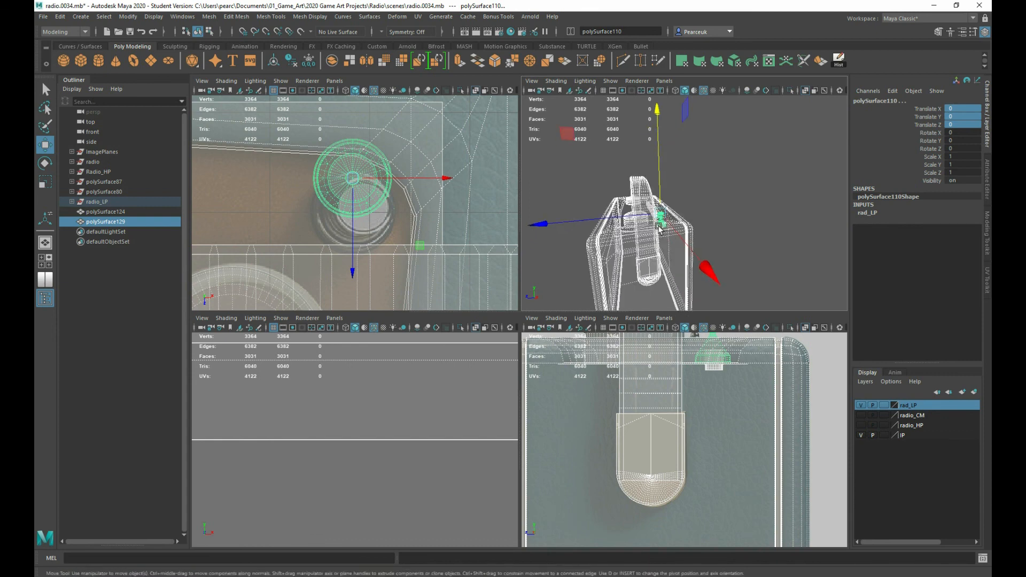
pyautogui.keyDown('alt'); pyautogui.moveTo(659, 227); pyautogui.dragTo(648, 235); pyautogui.keyUp('alt')
pyautogui.click(691, 213)
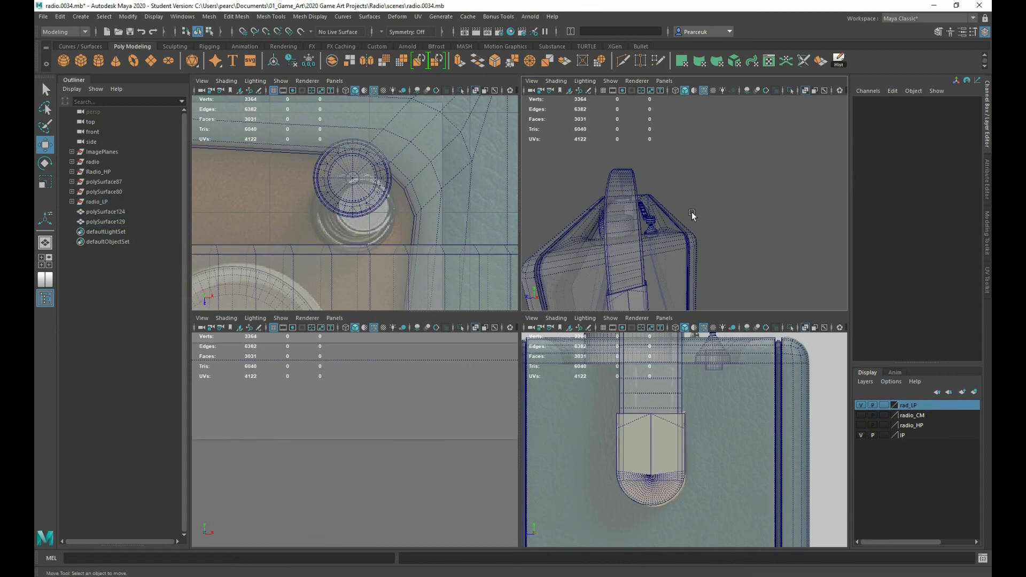
# Turn off X-ray shading and move the small pin-shaped knob on the low-poly radio's top to a Translate Z of about 4.67
pyautogui.click(648, 219)
pyautogui.press('f')
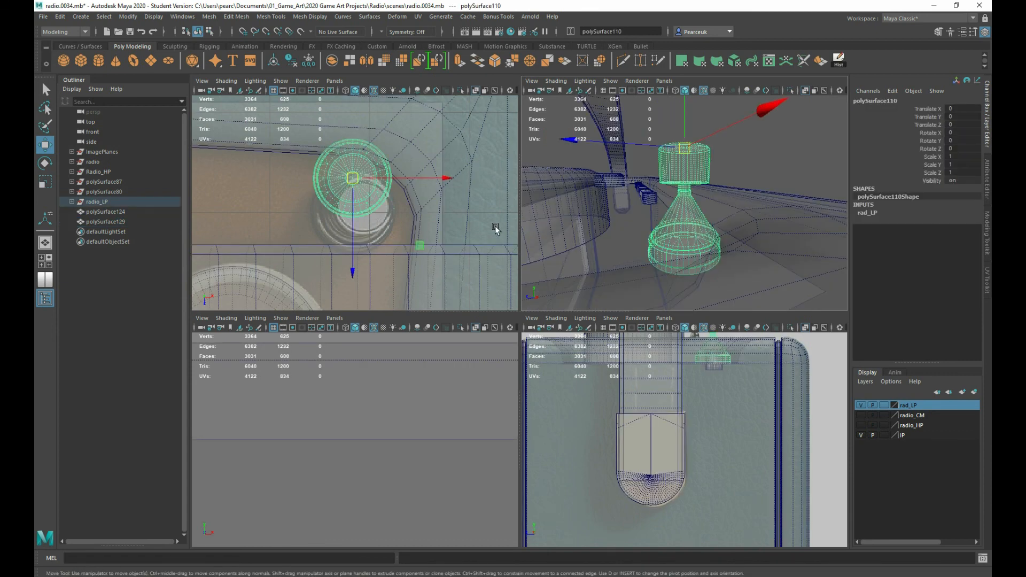
pyautogui.press('space')
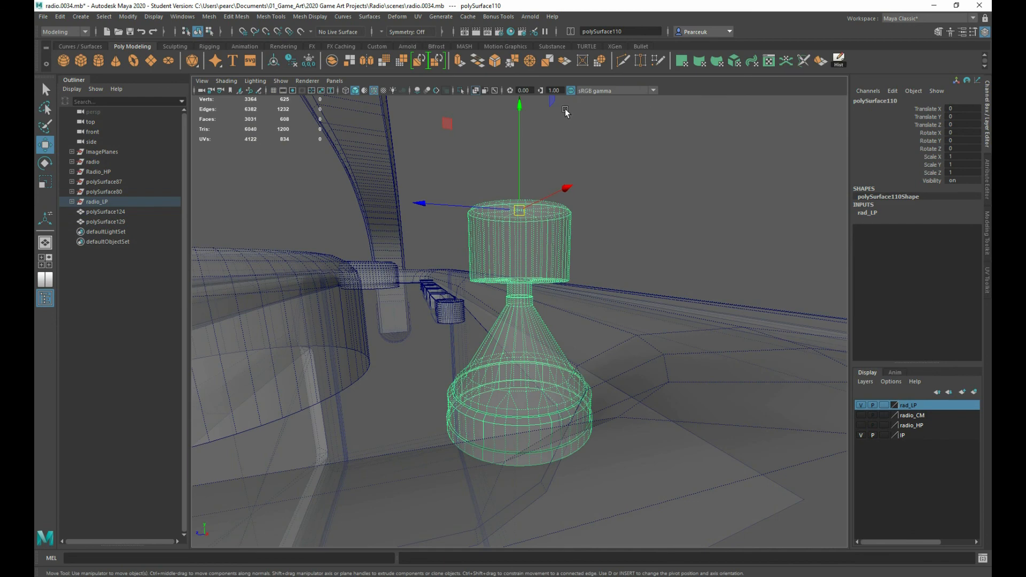
pyautogui.click(477, 90)
pyautogui.keyDown('alt'); pyautogui.moveTo(573, 220); pyautogui.dragTo(573, 234); pyautogui.keyUp('alt')
pyautogui.moveTo(472, 299)
pyautogui.keyDown('alt'); pyautogui.mouseDown()
pyautogui.moveTo(467, 316)
pyautogui.moveTo(454, 273)
pyautogui.moveTo(365, 268)
pyautogui.moveTo(646, 255)
pyautogui.moveTo(484, 277)
pyautogui.moveTo(395, 250)
pyautogui.moveTo(459, 220)
pyautogui.mouseUp(); pyautogui.keyUp('alt')
pyautogui.scroll(-3, 395, 250)
pyautogui.scroll(-3, 430, 240)
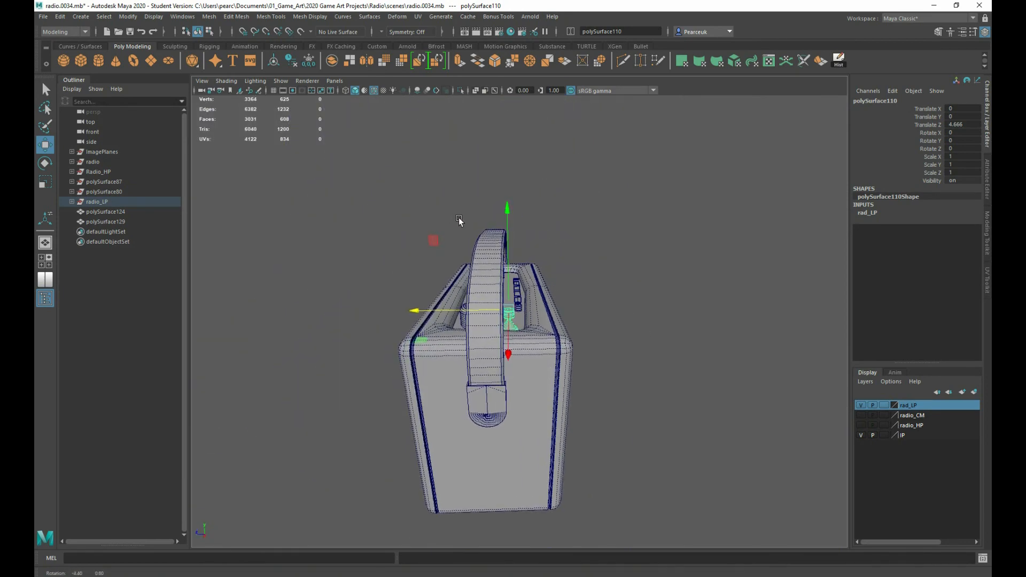
# Select all low-poly radio parts, center their pivots and freeze their transformations
pyautogui.moveTo(379, 177); pyautogui.dragTo(723, 547)
pyautogui.keyDown('alt'); pyautogui.moveTo(496, 420); pyautogui.dragTo(591, 446); pyautogui.keyUp('alt')
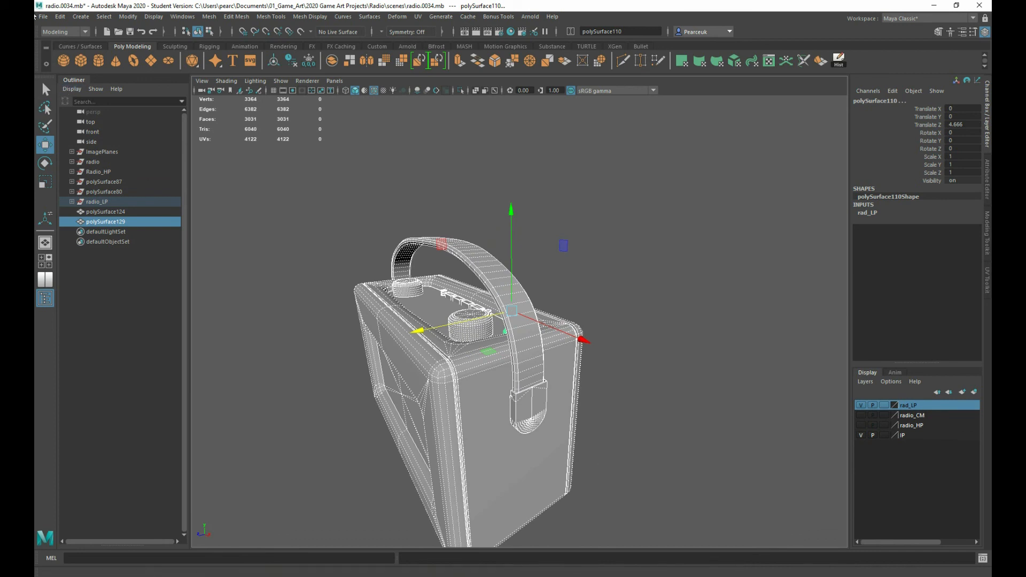
pyautogui.click(275, 62)
pyautogui.keyDown('alt'); pyautogui.moveTo(285, 127); pyautogui.dragTo(263, 127); pyautogui.keyUp('alt')
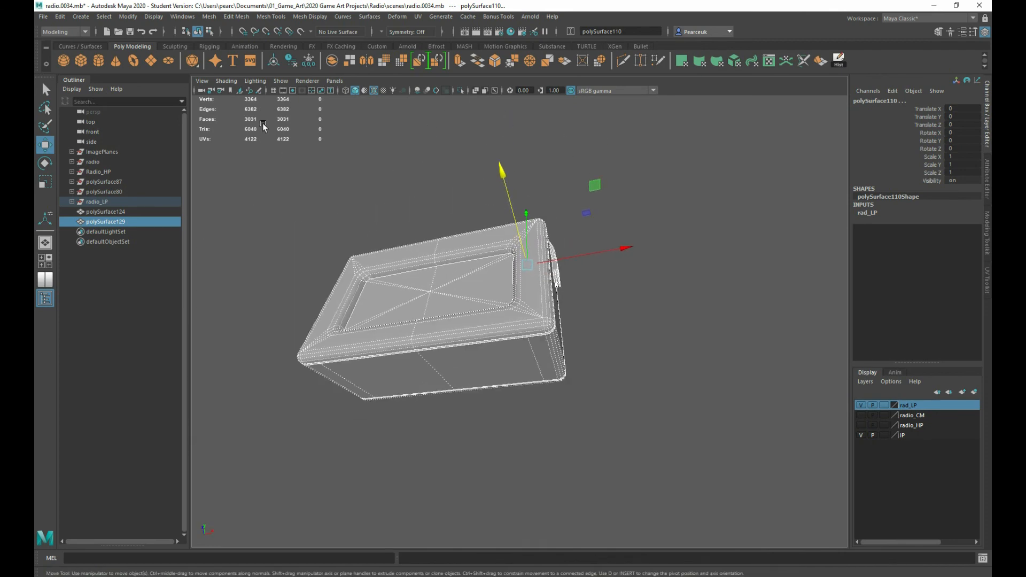
# Show the grid and snap the pivot of all selected radio parts to the grid origin beneath the radio
pyautogui.click(273, 90)
pyautogui.press('d')
pyautogui.press('v')
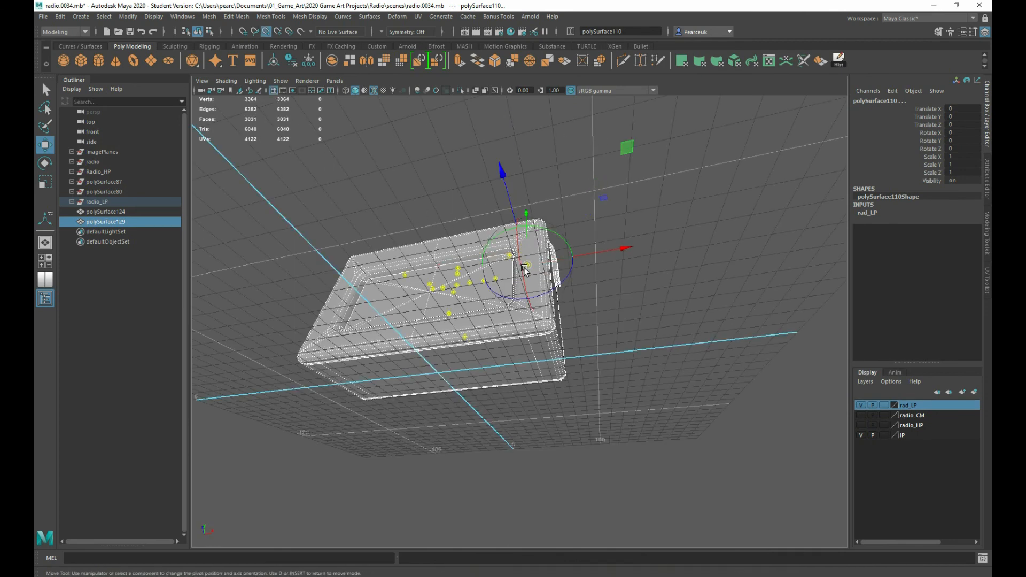
pyautogui.moveTo(525, 269); pyautogui.dragTo(380, 351)
pyautogui.press('d')
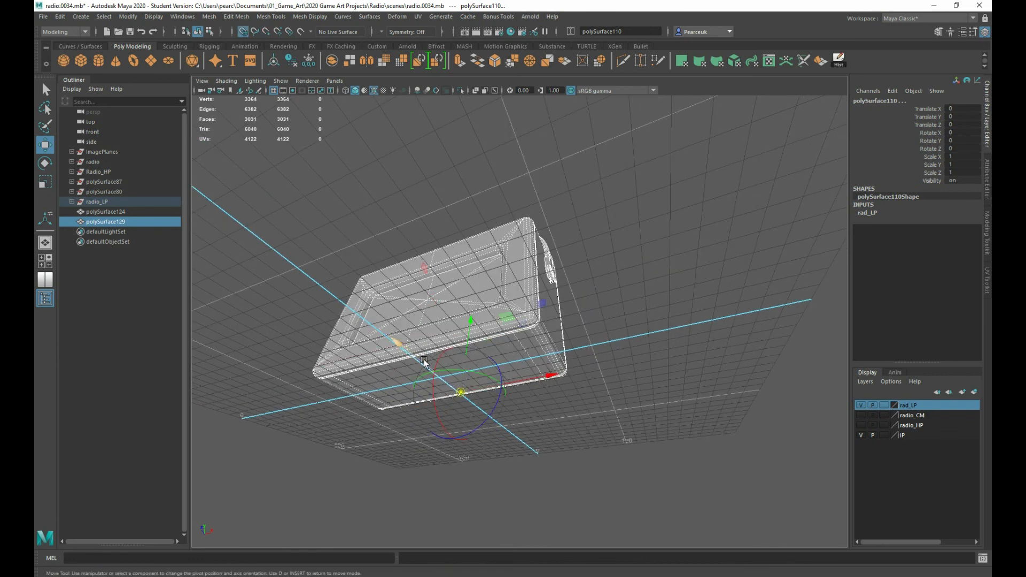
pyautogui.press('d')
pyautogui.press('d')
pyautogui.moveTo(462, 394); pyautogui.dragTo(443, 380)
pyautogui.press('d')
pyautogui.keyDown('alt'); pyautogui.moveTo(403, 281); pyautogui.dragTo(416, 318); pyautogui.keyUp('alt')
# Export the selected low-poly radio as an FBX named Radio LP in the assets folder, with smoothing groups and embedded media
pyautogui.click(42, 16)
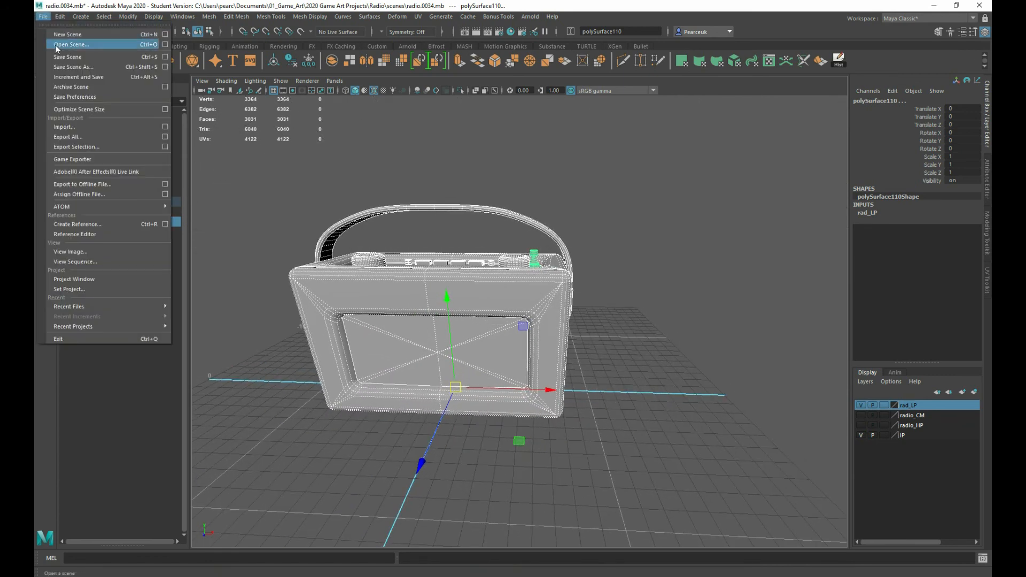
pyautogui.click(81, 148)
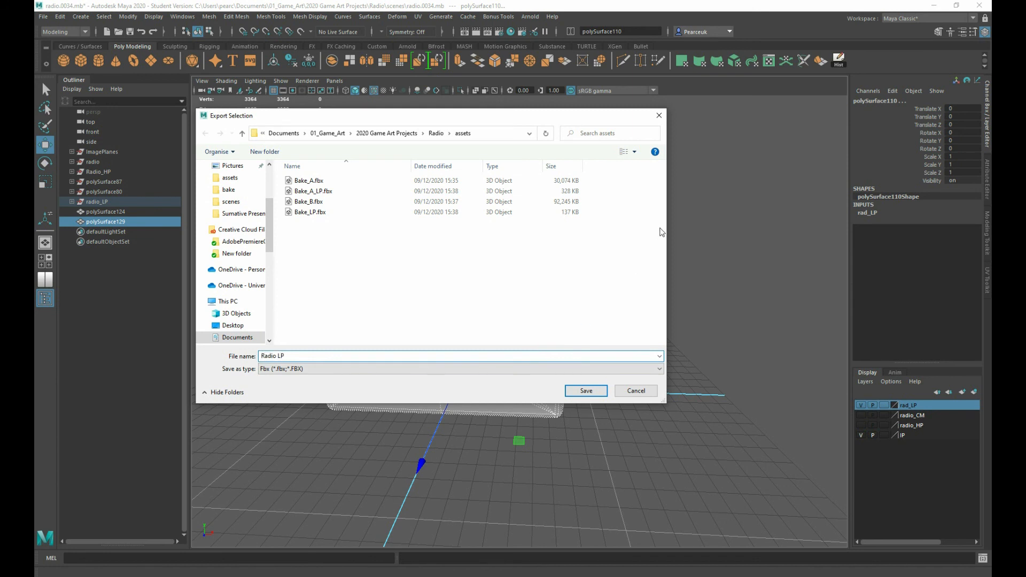
pyautogui.click(577, 391)
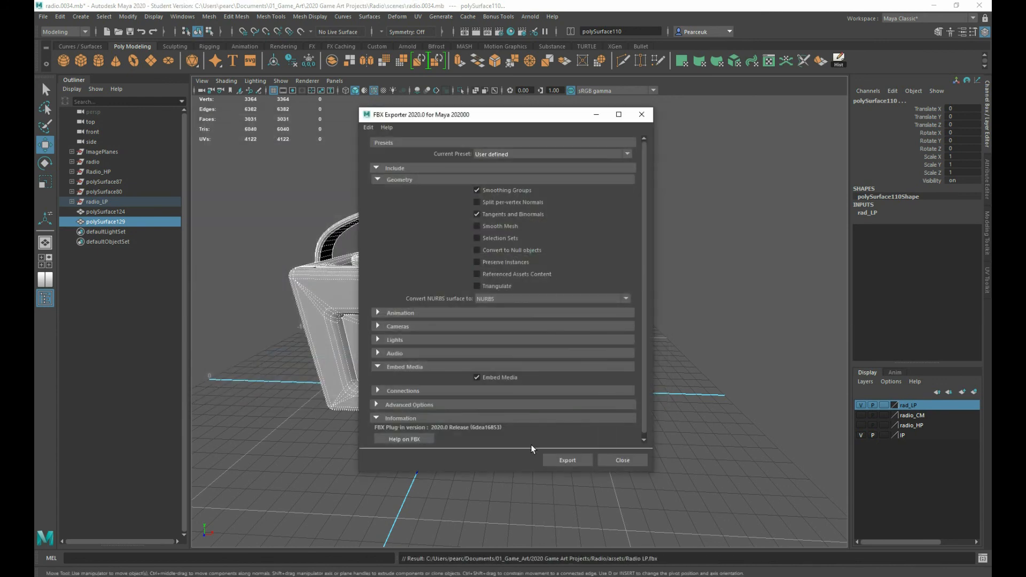
pyautogui.click(567, 461)
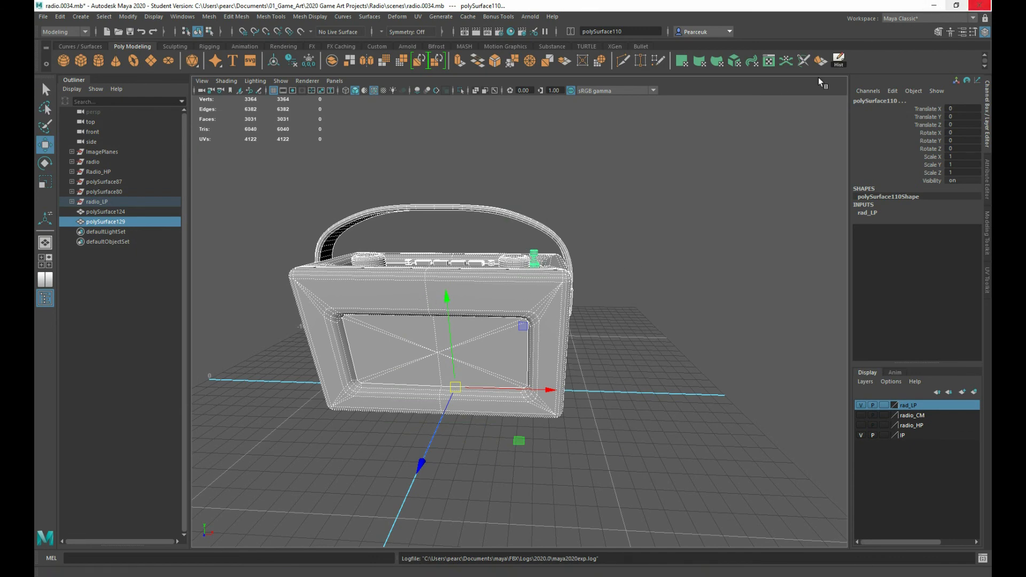
pyautogui.keyDown('alt'); pyautogui.moveTo(410, 325); pyautogui.dragTo(471, 314); pyautogui.keyUp('alt')
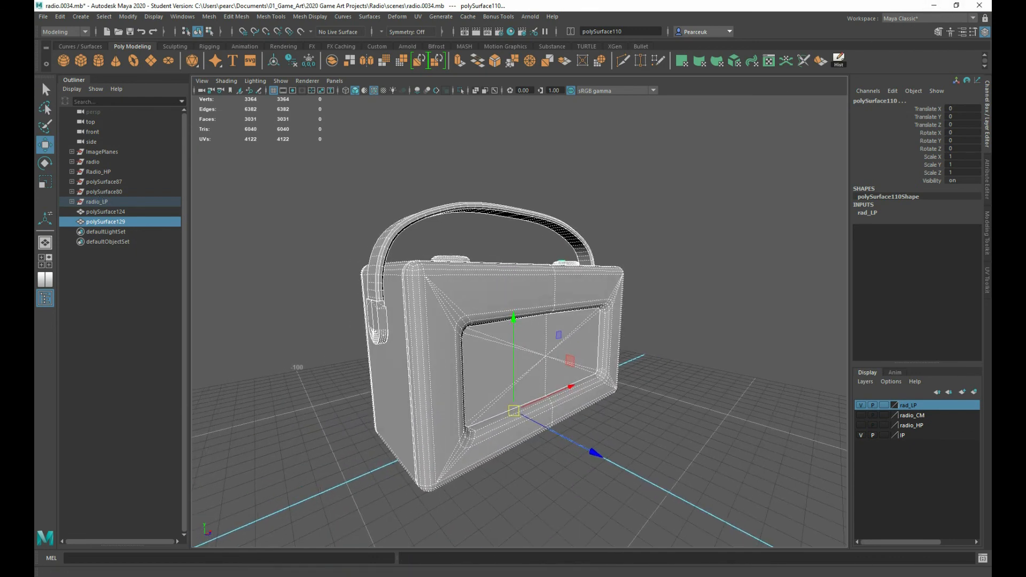